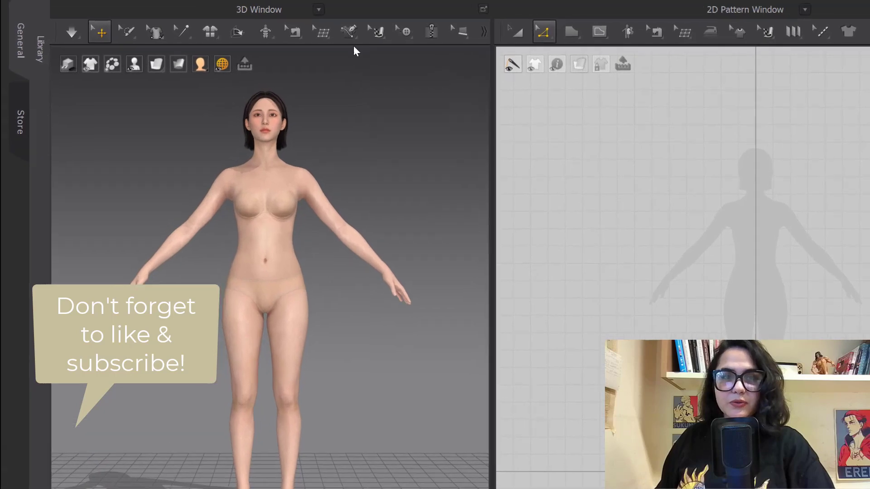
Step: Detach the set of Line tools in the 3D window as a floating palette
{"action": "left_click", "coordinate": [291, 26]}
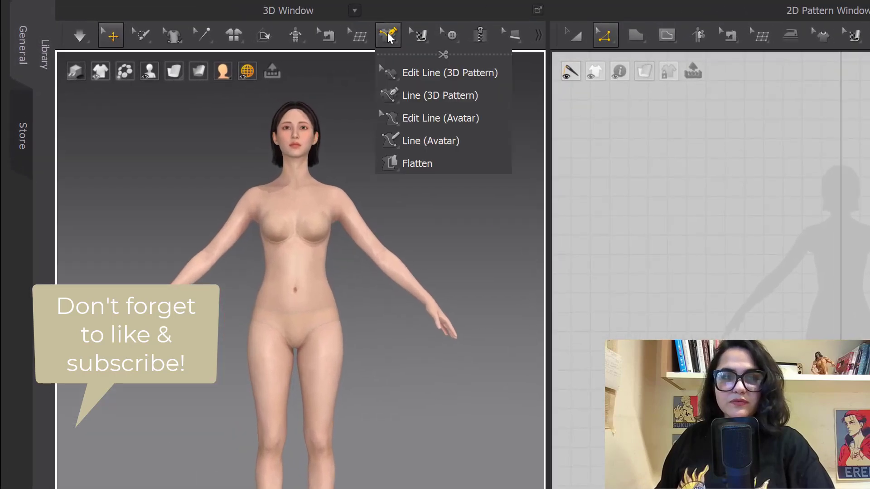
{"action": "left_click", "coordinate": [389, 39]}
{"action": "left_click", "coordinate": [391, 38]}
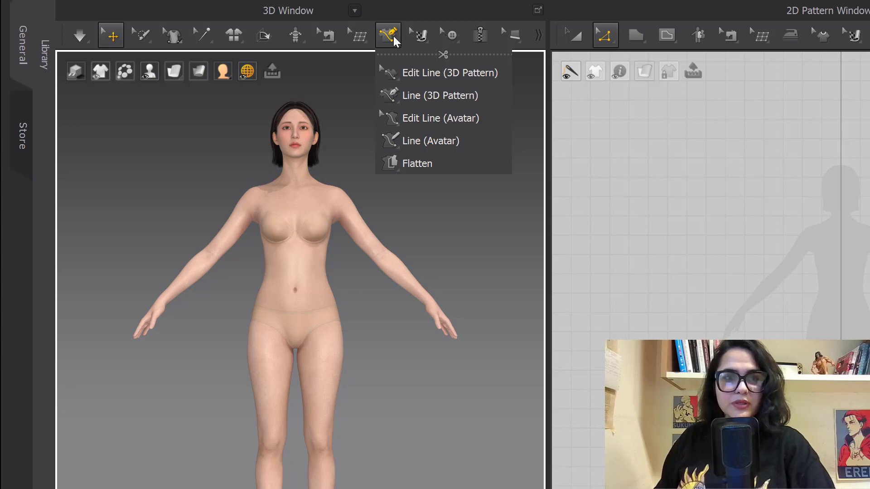
{"action": "left_click", "coordinate": [440, 54]}
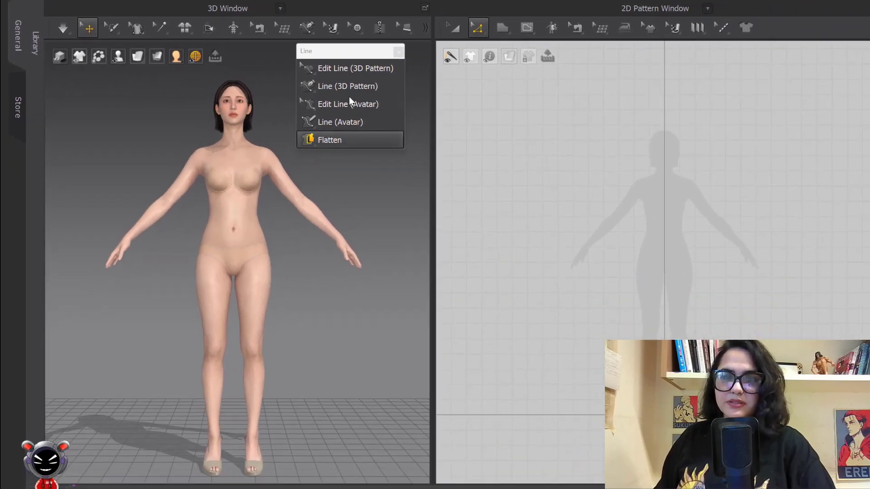
{"action": "left_click", "coordinate": [439, 89]}
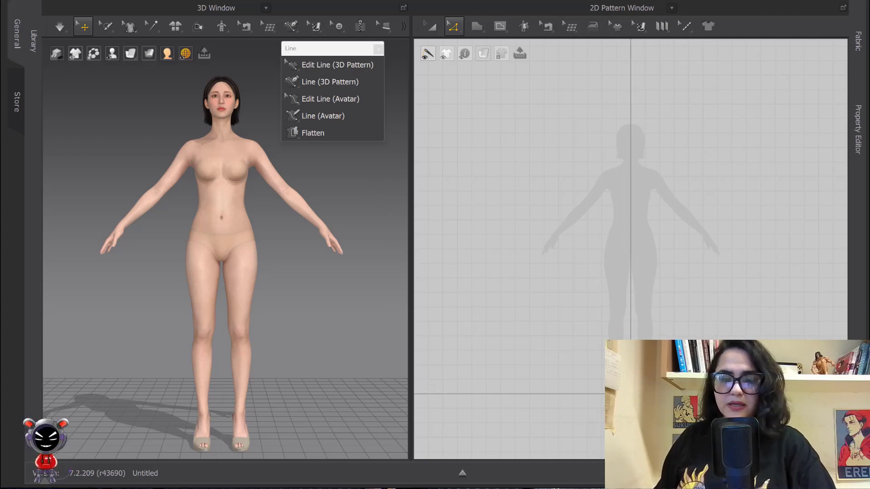
Step: Add the image "model" from File Explorer's render folder to the 2D Pattern Window as a background image
{"action": "left_click", "coordinate": [458, 487]}
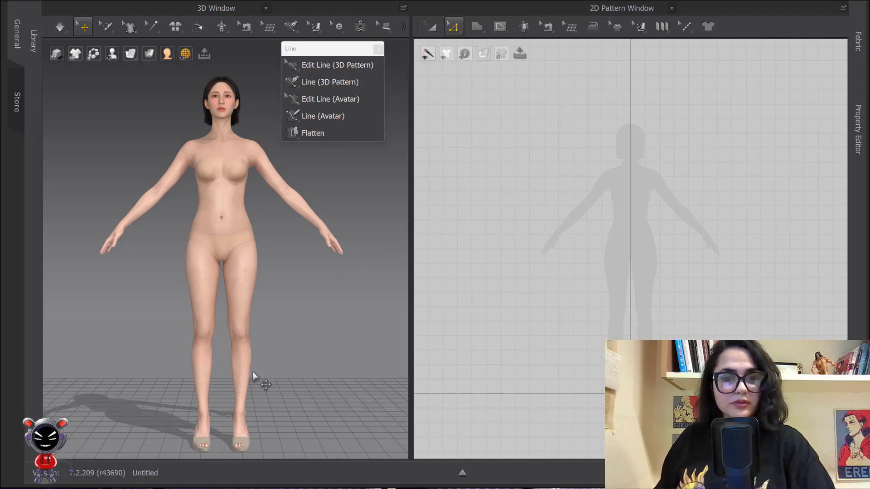
{"action": "left_click", "coordinate": [383, 487]}
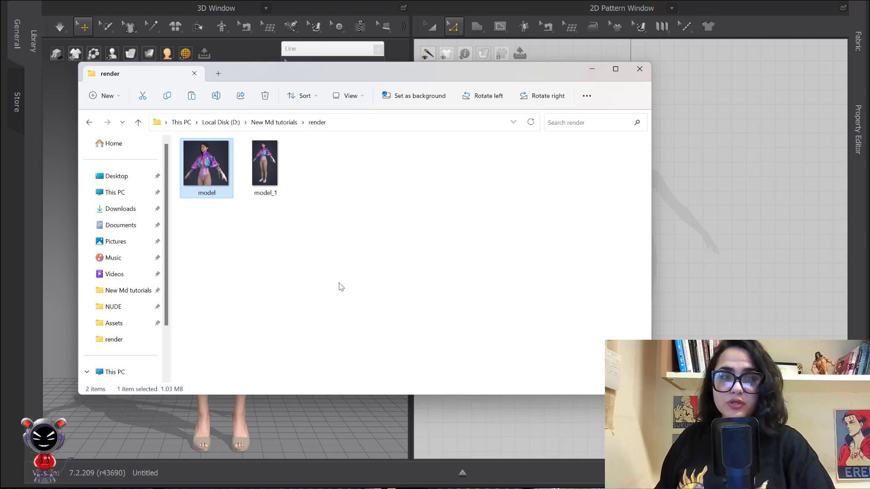
{"action": "left_click_drag", "start_coordinate": [206, 181], "coordinate": [714, 192]}
{"action": "left_click", "coordinate": [592, 68]}
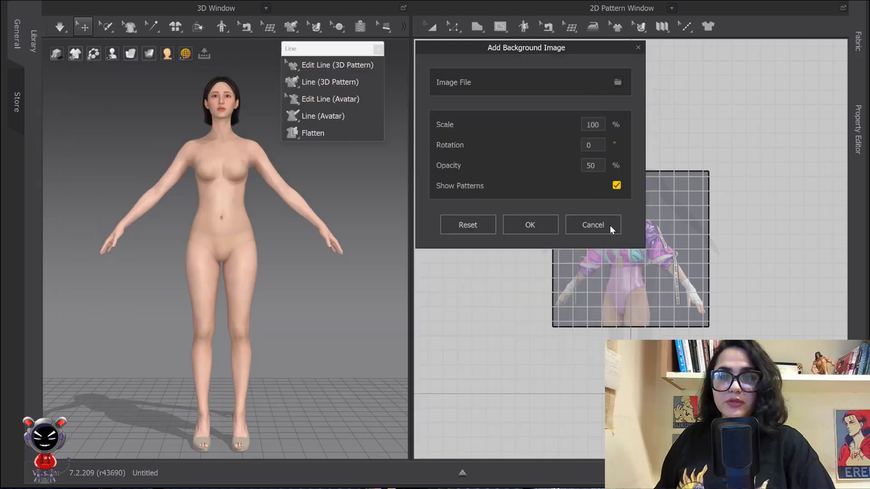
Step: Move the background image settings clear of the reference and set the image's scale to 149%
{"action": "left_click_drag", "start_coordinate": [554, 47], "coordinate": [363, 61]}
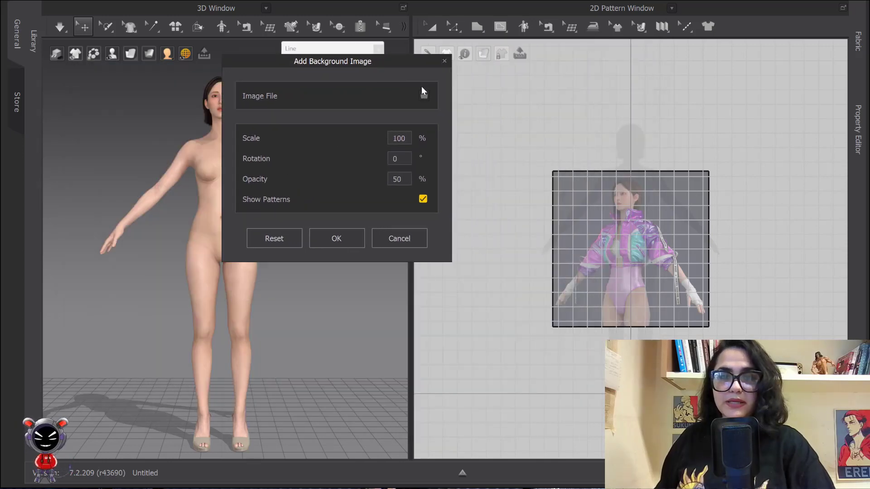
{"action": "left_click", "coordinate": [401, 139]}
{"action": "scroll", "coordinate": [404, 139], "scroll_direction": "up", "scroll_amount": 17}
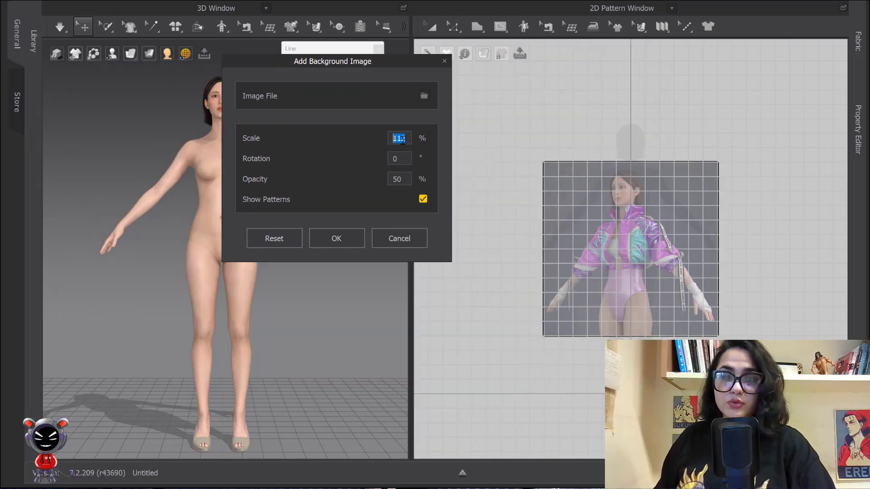
{"action": "scroll", "coordinate": [403, 138], "scroll_direction": "down", "scroll_amount": 7}
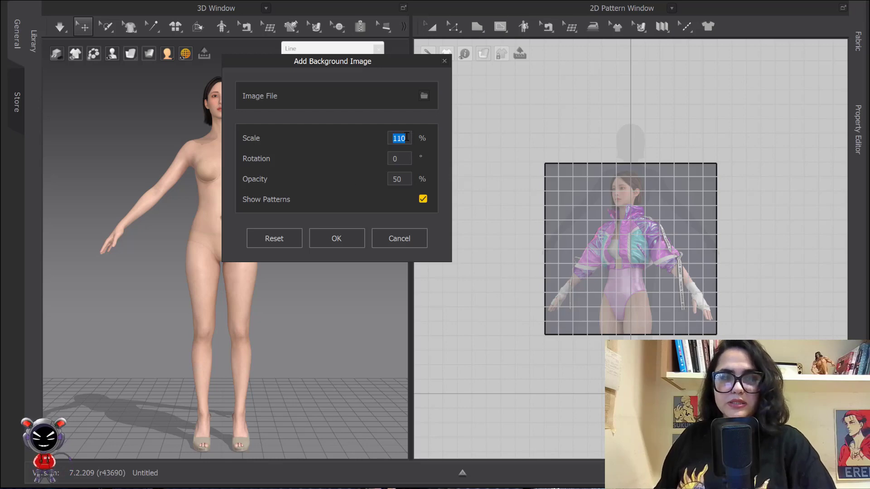
{"action": "scroll", "coordinate": [407, 137], "scroll_direction": "up", "scroll_amount": 6}
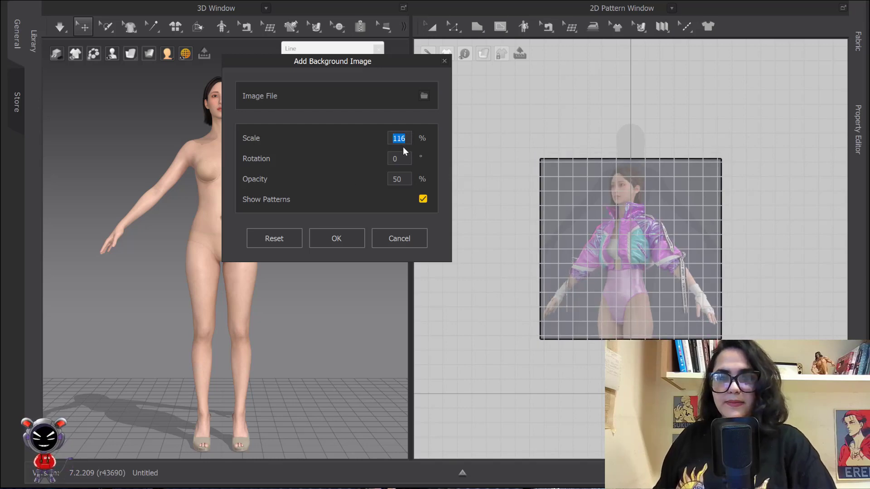
{"action": "scroll", "coordinate": [400, 137], "scroll_direction": "up", "scroll_amount": 20}
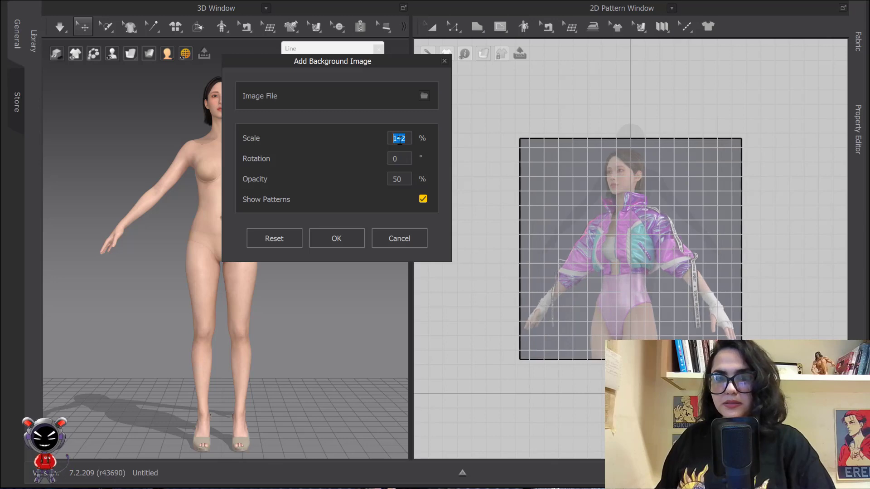
{"action": "scroll", "coordinate": [400, 138], "scroll_direction": "up", "scroll_amount": 2}
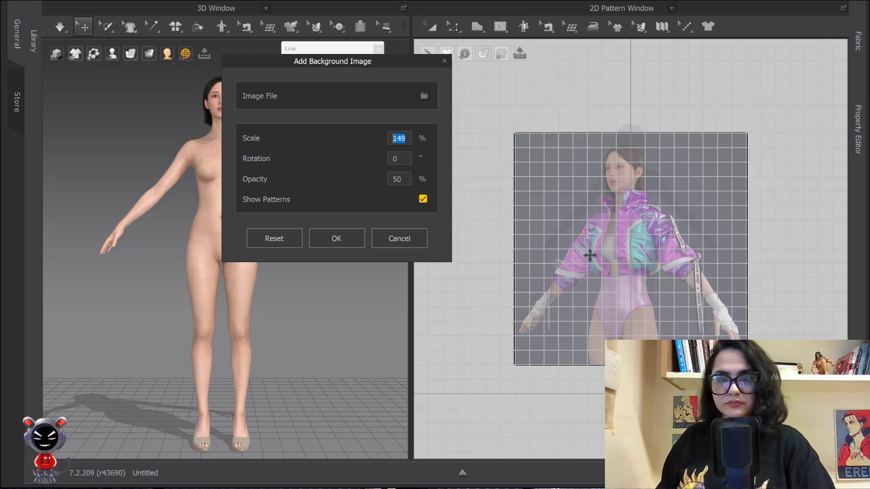
Step: Place the background image beside the avatar silhouette and set its opacity to 80%
{"action": "left_click_drag", "start_coordinate": [589, 253], "coordinate": [737, 253]}
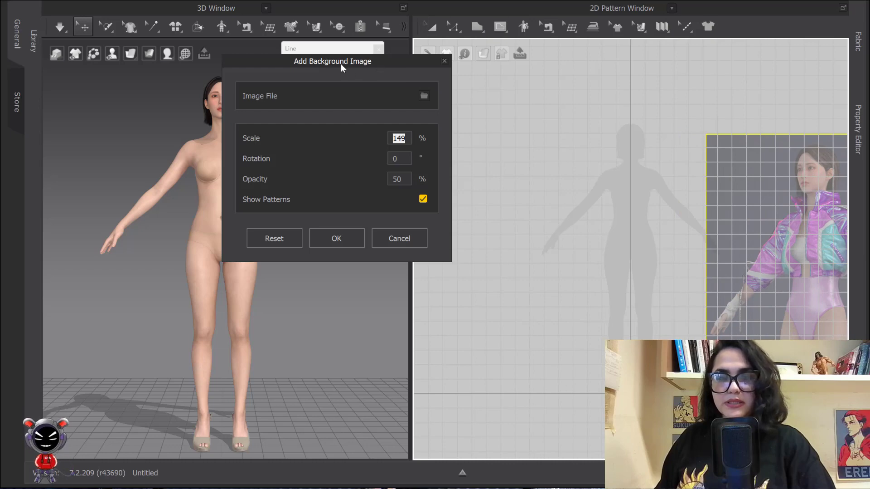
{"action": "left_click_drag", "start_coordinate": [760, 210], "coordinate": [733, 202]}
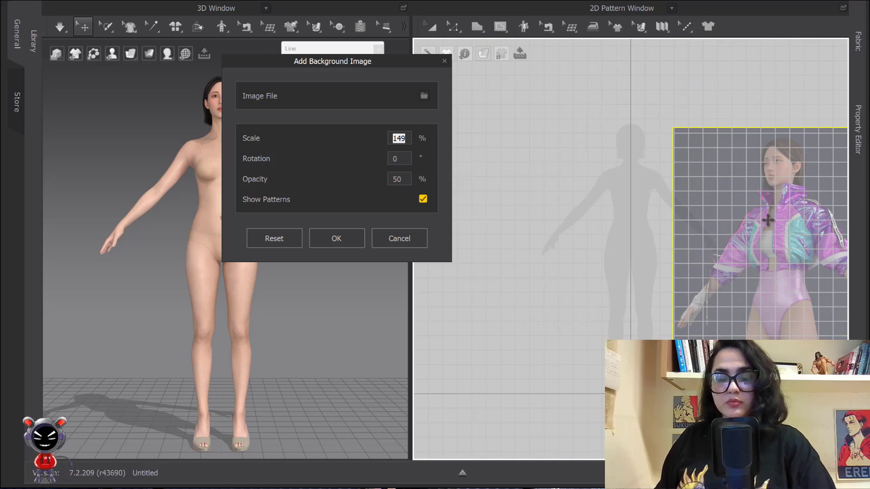
{"action": "mouse_move", "coordinate": [771, 222]}
{"action": "left_mouse_down"}
{"action": "mouse_move", "coordinate": [796, 219]}
{"action": "mouse_move", "coordinate": [787, 229]}
{"action": "left_mouse_up"}
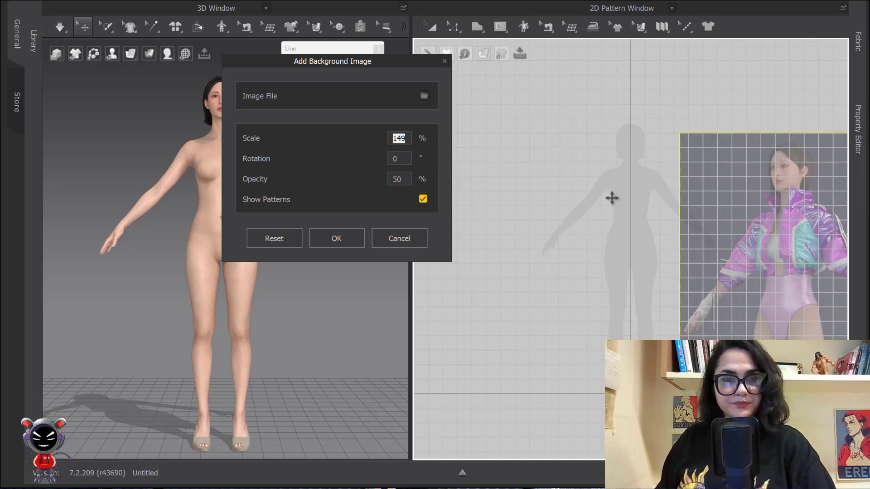
{"action": "double_click", "coordinate": [399, 179]}
{"action": "type", "text": "80"}
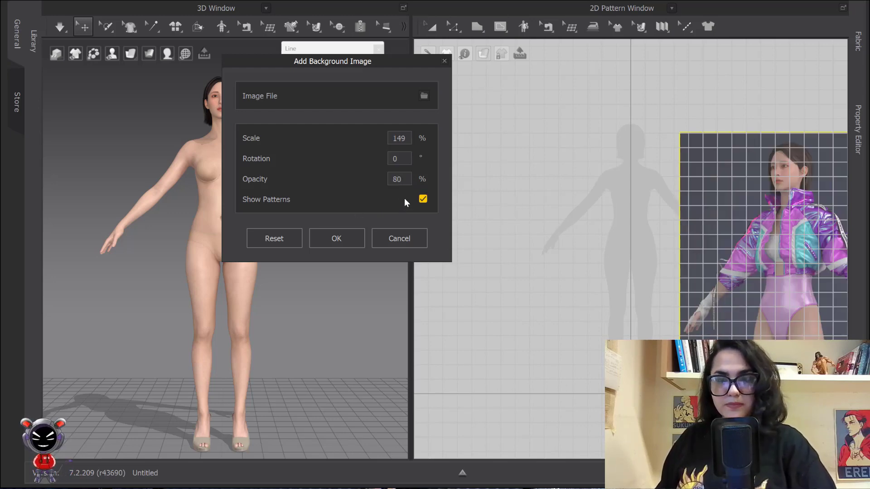
{"action": "left_click", "coordinate": [339, 233]}
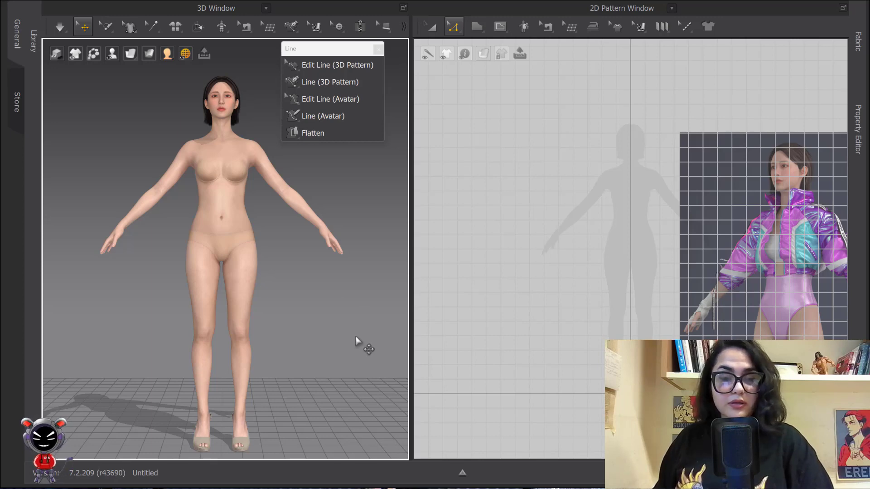
Step: View the 3D window and the 2D Pattern Window in turn at full size, restoring the split layout each time
{"action": "key", "text": "alt+w"}
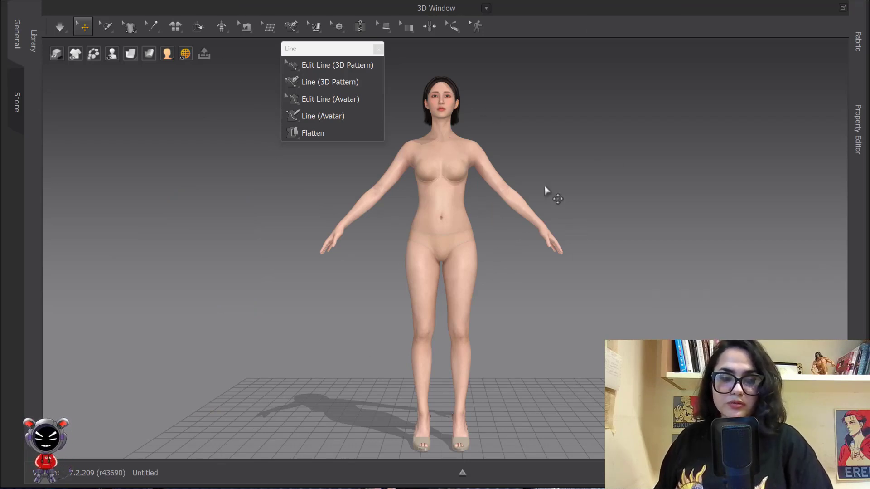
{"action": "key", "text": "alt+w"}
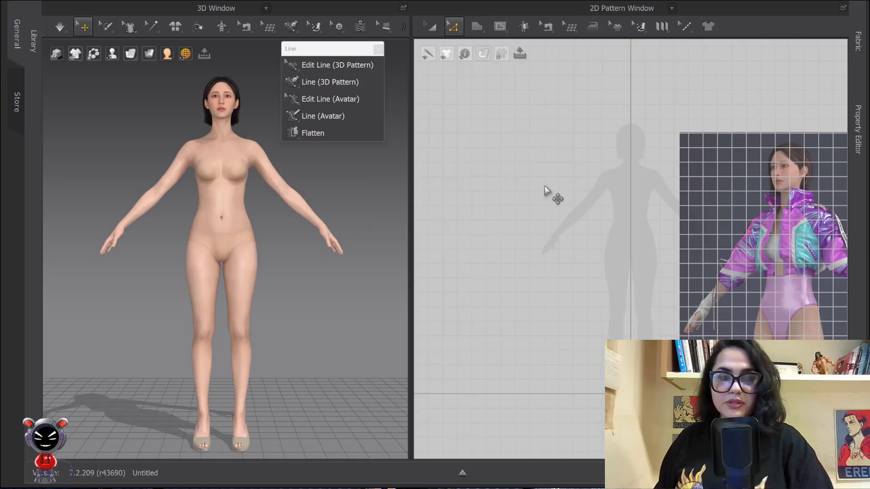
{"action": "key", "text": "alt+w"}
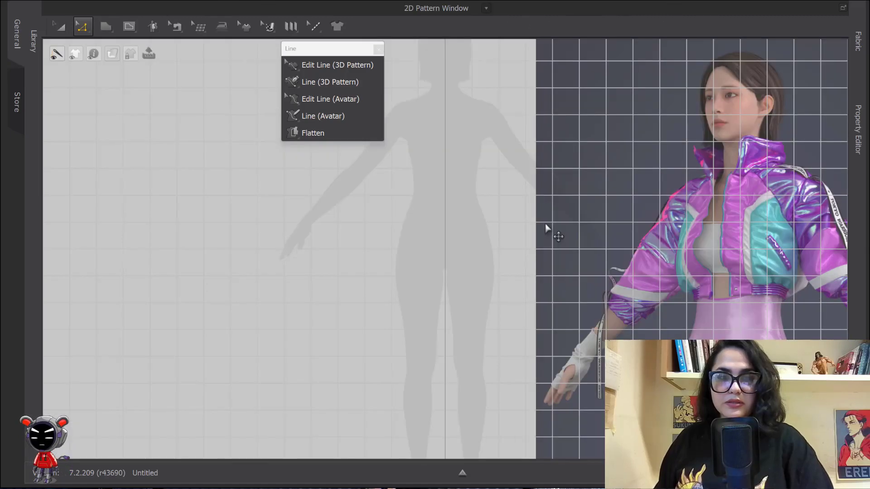
{"action": "key", "text": "alt+w"}
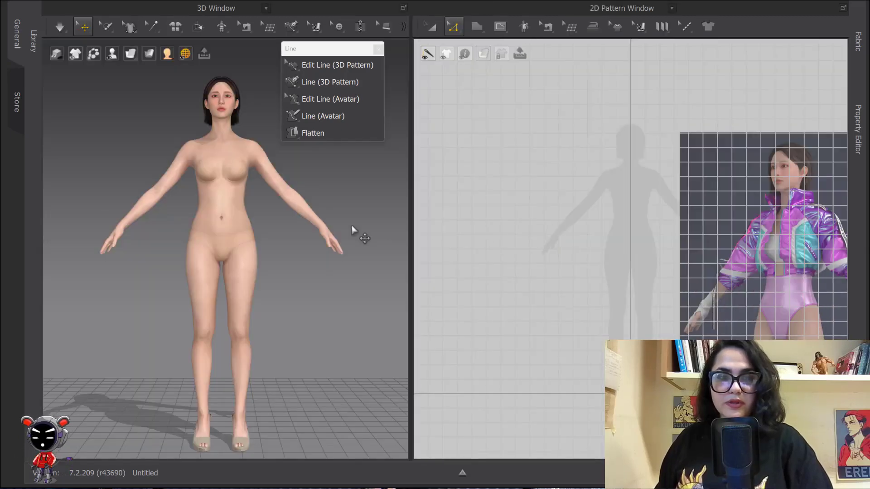
Step: Maximize the 3D window and activate Line (Avatar), with the floating Line palette moved clear of the avatar
{"action": "key", "text": "alt+w"}
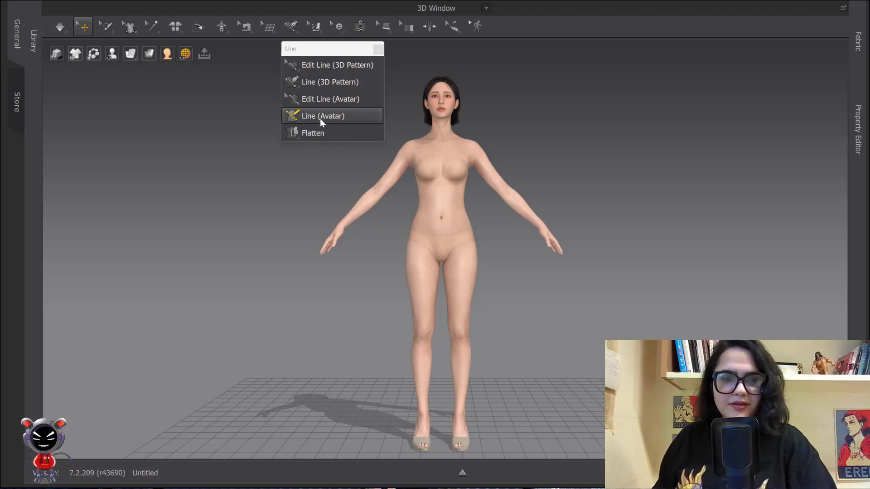
{"action": "left_click", "coordinate": [299, 115]}
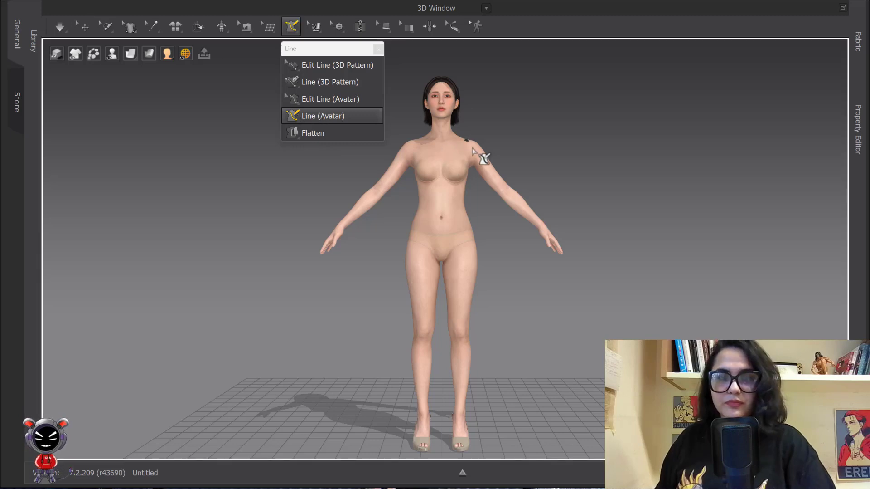
{"action": "left_click_drag", "start_coordinate": [348, 50], "coordinate": [164, 84]}
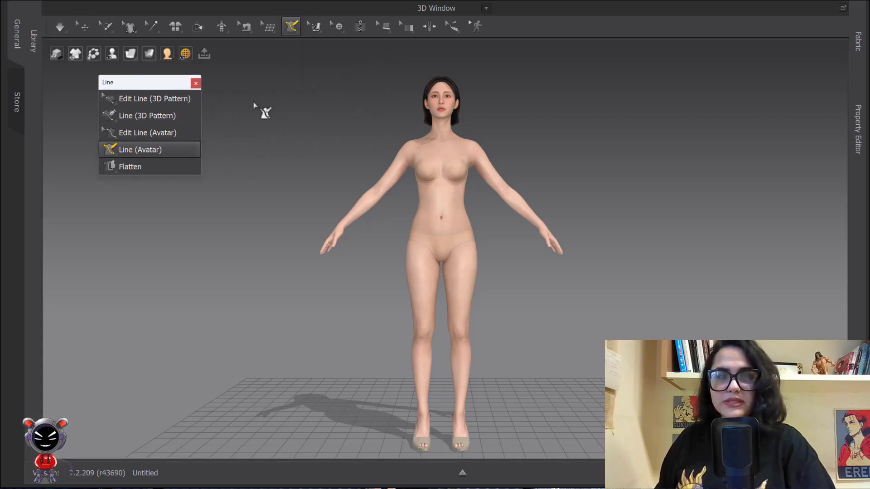
Step: Start an avatar line at the centre of the front neck and extend it about 13.8 cm to the avatar's right neck-shoulder point
{"action": "scroll", "coordinate": [455, 150], "scroll_direction": "up", "scroll_amount": 2}
{"action": "scroll", "coordinate": [456, 149], "scroll_direction": "up", "scroll_amount": 1}
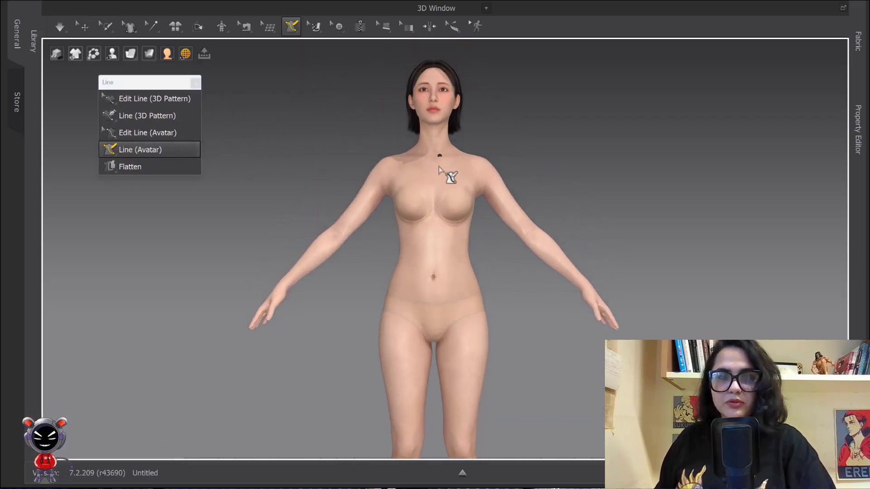
{"action": "scroll", "coordinate": [435, 177], "scroll_direction": "up", "scroll_amount": 3}
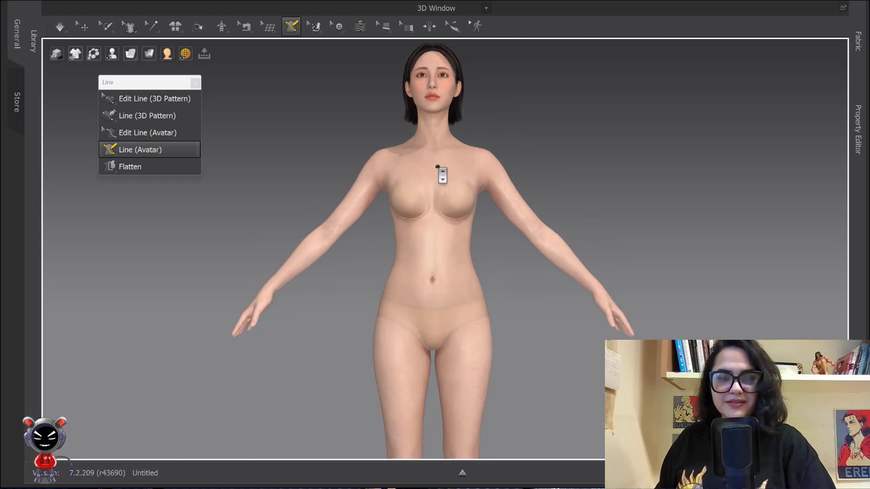
{"action": "scroll", "coordinate": [430, 181], "scroll_direction": "up", "scroll_amount": 1}
{"action": "left_click", "coordinate": [417, 162]}
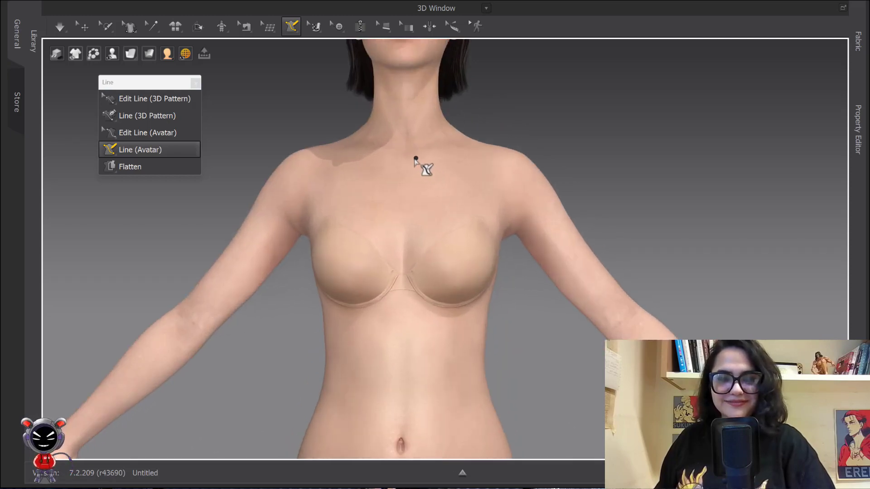
{"action": "scroll", "coordinate": [415, 164], "scroll_direction": "down", "scroll_amount": 3}
{"action": "scroll", "coordinate": [403, 162], "scroll_direction": "up", "scroll_amount": 2}
{"action": "mouse_move", "coordinate": [414, 163]}
{"action": "right_mouse_down"}
{"action": "mouse_move", "coordinate": [404, 161]}
{"action": "mouse_move", "coordinate": [425, 168]}
{"action": "right_mouse_up"}
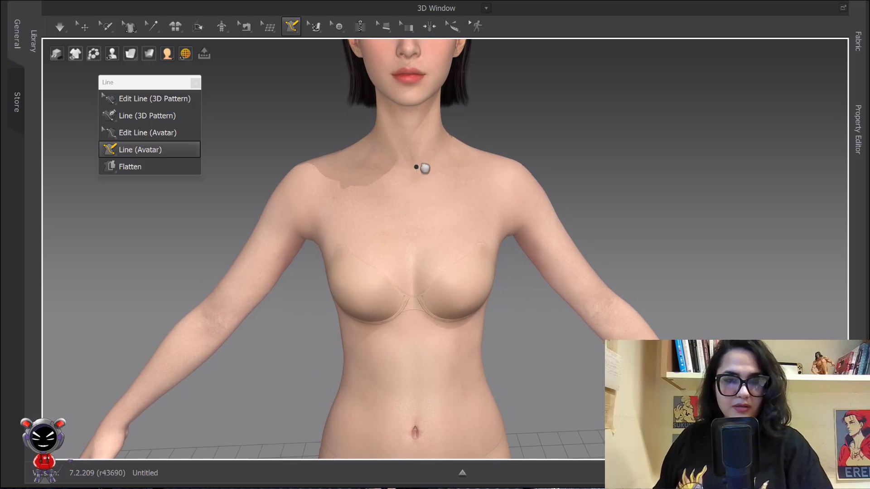
{"action": "scroll", "coordinate": [426, 166], "scroll_direction": "down", "scroll_amount": 2}
{"action": "middle_click_drag", "start_coordinate": [432, 139], "coordinate": [426, 169]}
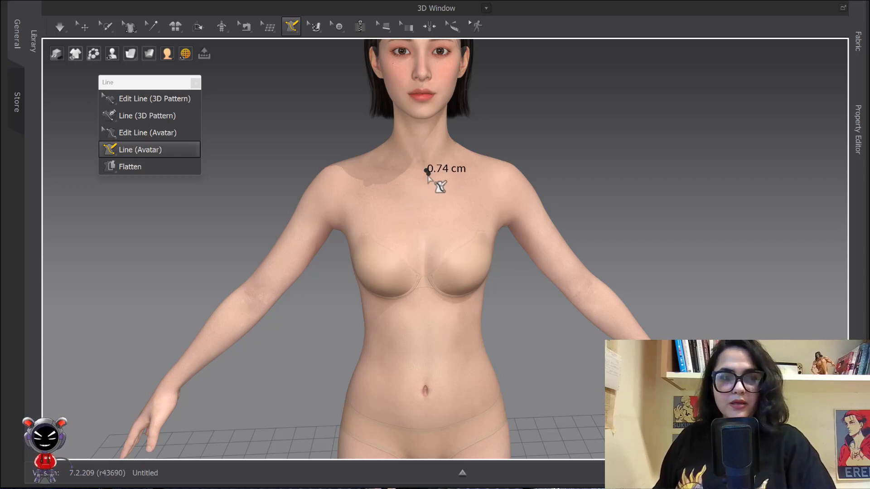
{"action": "right_click_drag", "start_coordinate": [429, 176], "coordinate": [419, 176]}
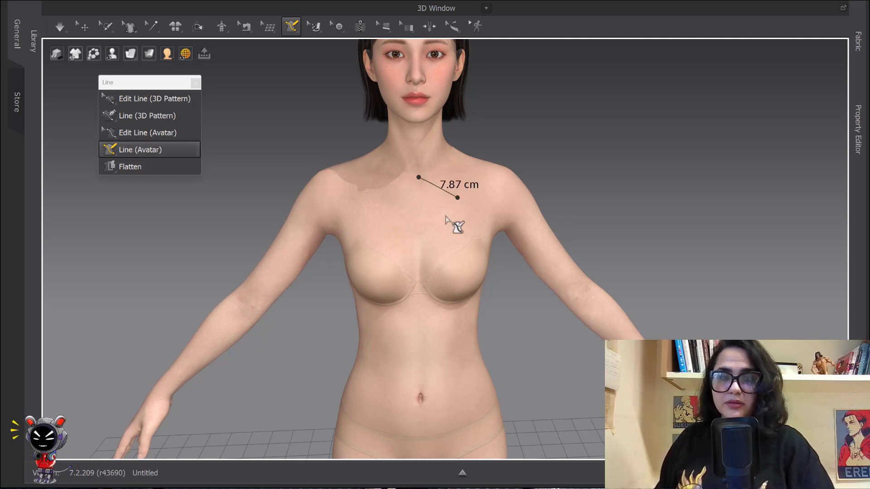
{"action": "left_click", "coordinate": [405, 152]}
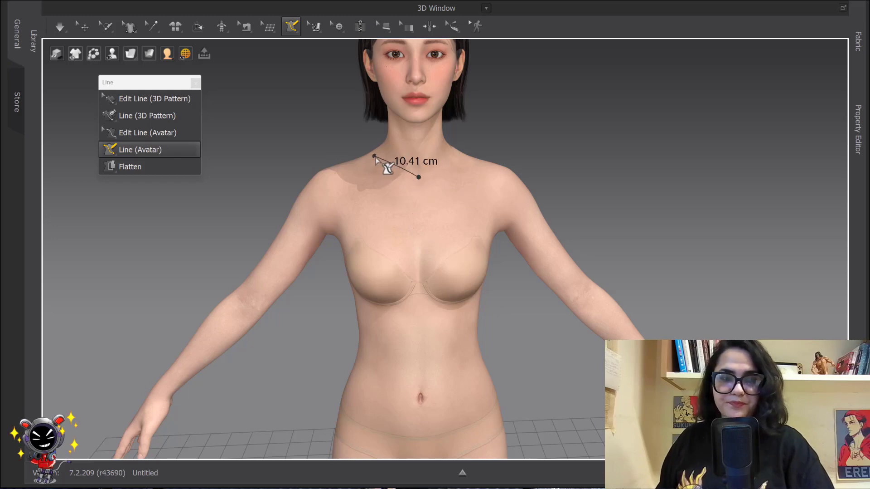
{"action": "scroll", "coordinate": [382, 165], "scroll_direction": "down", "scroll_amount": 1}
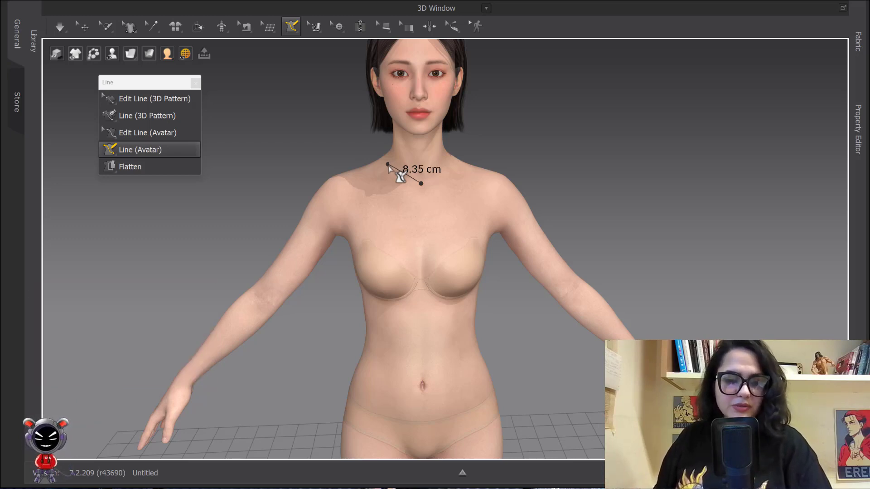
{"action": "right_click_drag", "start_coordinate": [380, 171], "coordinate": [416, 175]}
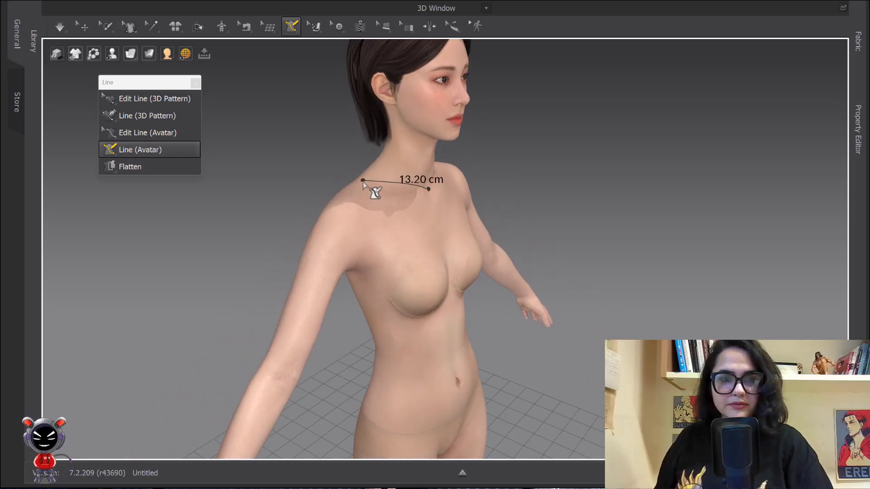
{"action": "left_click", "coordinate": [361, 179]}
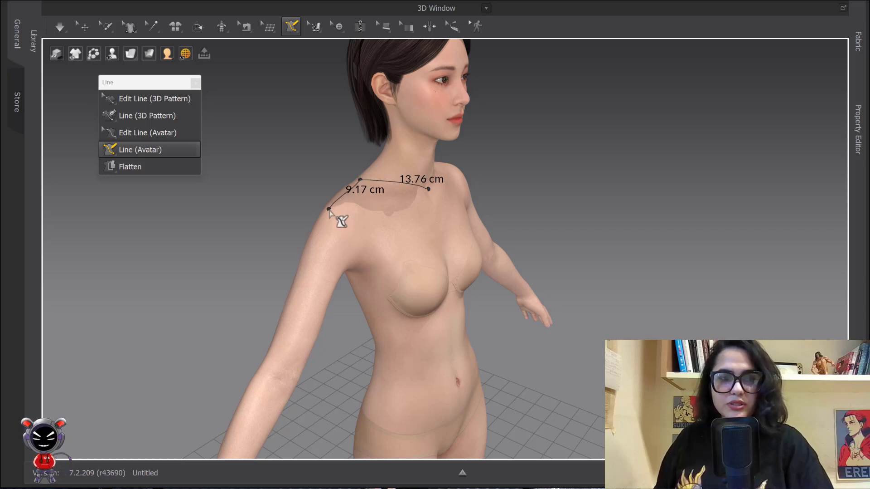
Step: Place a shoulder point about 8.4 cm beyond the neck-shoulder point, and remove it again
{"action": "left_click", "coordinate": [331, 207]}
{"action": "right_click_drag", "start_coordinate": [346, 213], "coordinate": [317, 201]}
{"action": "scroll", "coordinate": [342, 200], "scroll_direction": "up", "scroll_amount": 4}
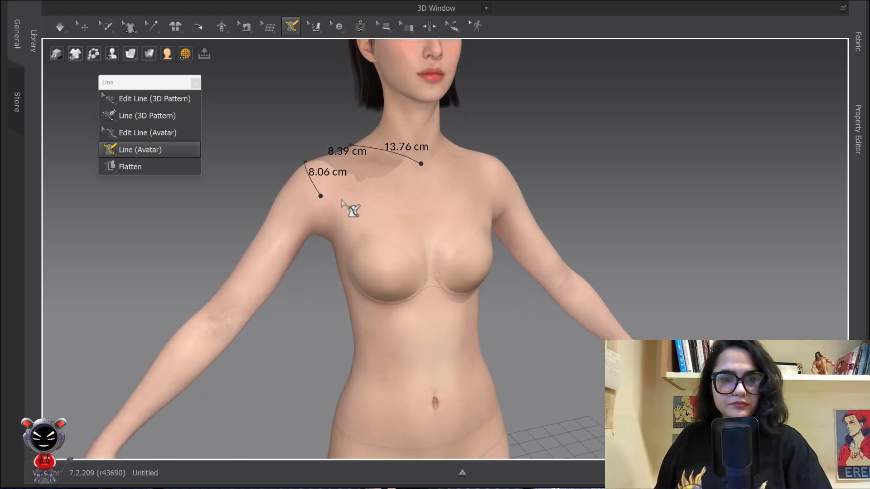
{"action": "middle_click_drag", "start_coordinate": [342, 200], "coordinate": [351, 171]}
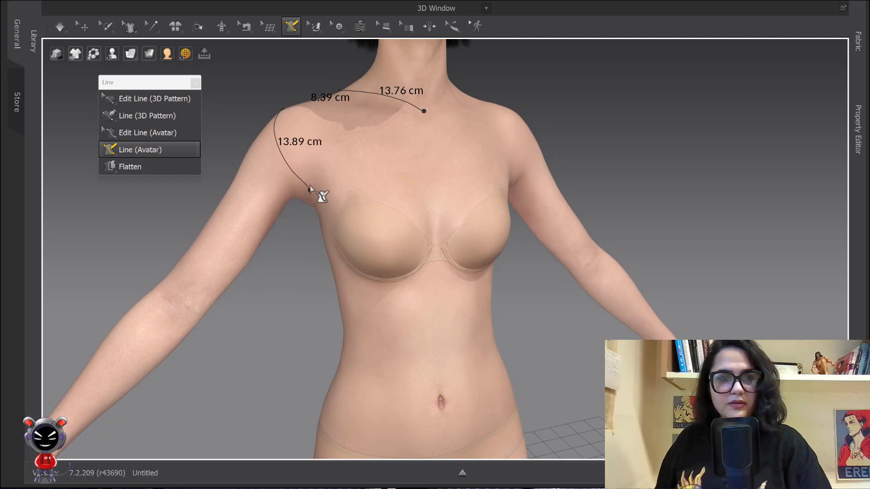
{"action": "right_click_drag", "start_coordinate": [302, 146], "coordinate": [358, 199]}
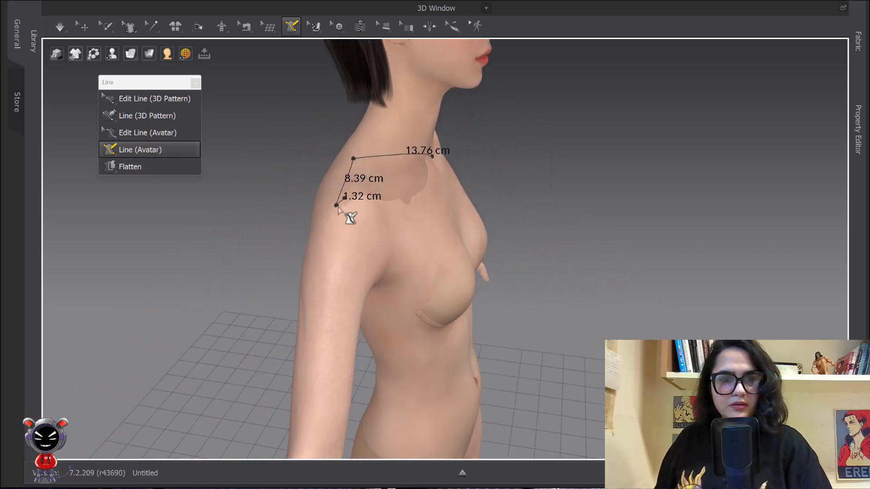
{"action": "key", "text": "2"}
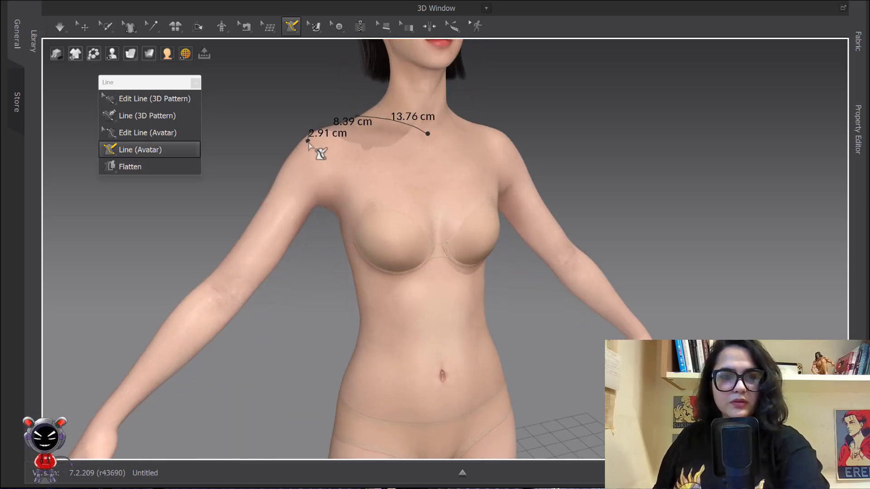
{"action": "middle_click_drag", "start_coordinate": [316, 142], "coordinate": [319, 189]}
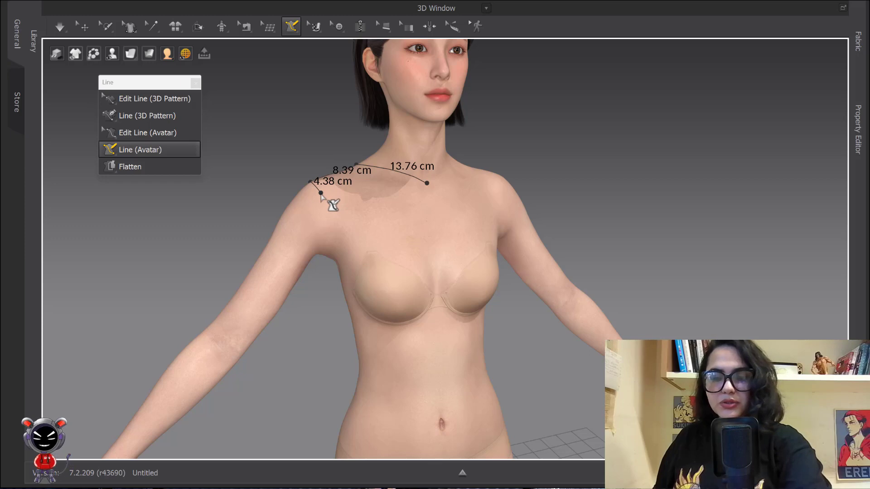
{"action": "key", "text": "Delete"}
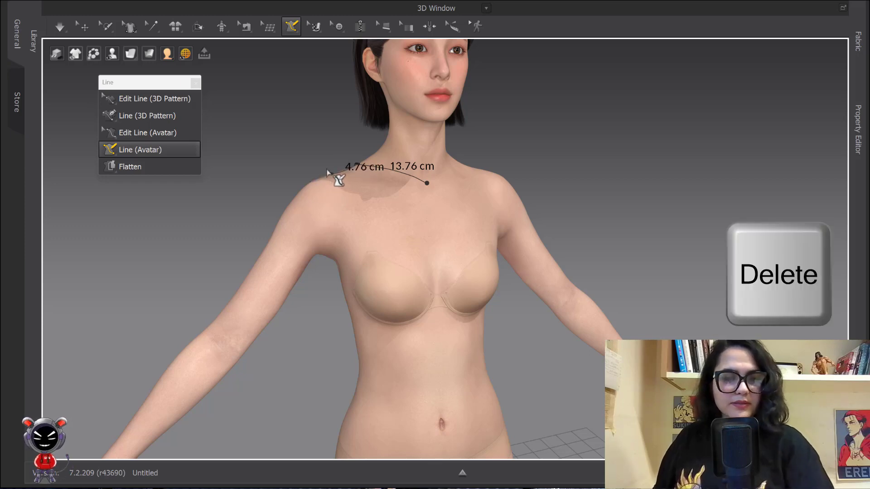
Step: Extend the line about 6.5 cm along the shoulder and around the front armhole to the underarm in segments of about 11 and 8.4 cm
{"action": "right_click_drag", "start_coordinate": [327, 171], "coordinate": [346, 179]}
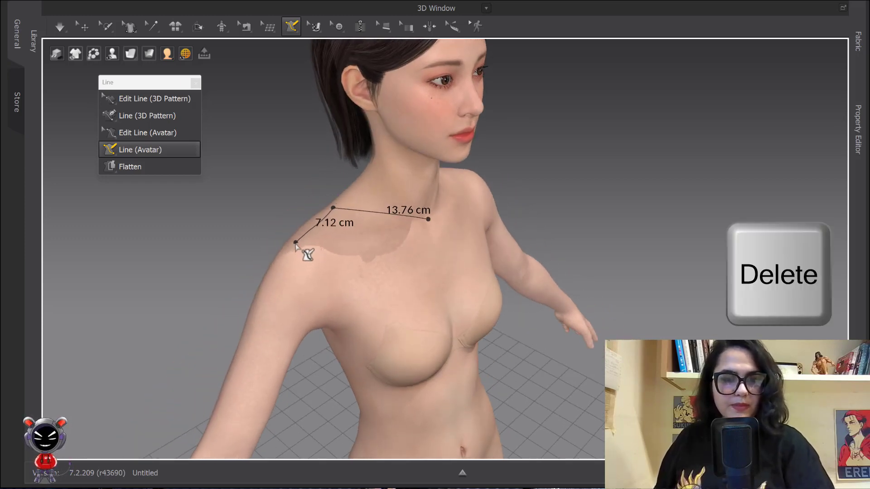
{"action": "left_click", "coordinate": [298, 241]}
{"action": "middle_click_drag", "start_coordinate": [321, 272], "coordinate": [333, 182]}
{"action": "scroll", "coordinate": [291, 192], "scroll_direction": "up", "scroll_amount": 2}
{"action": "scroll", "coordinate": [327, 175], "scroll_direction": "down", "scroll_amount": 3}
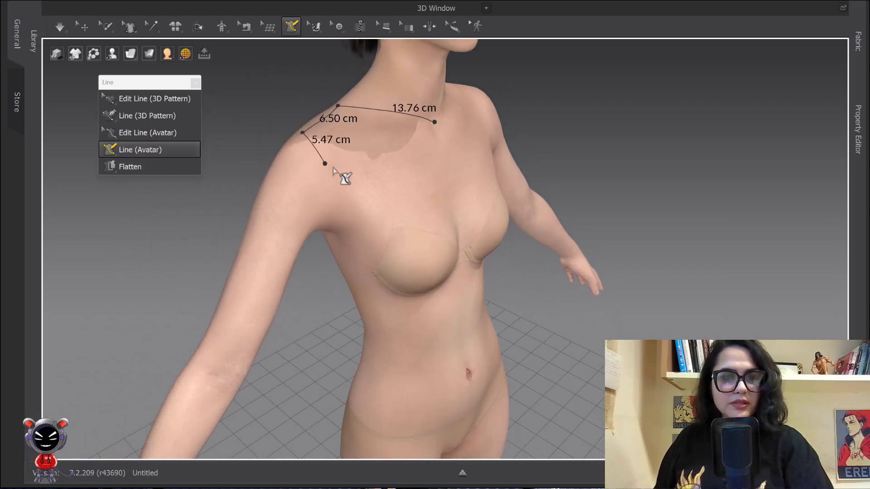
{"action": "right_click_drag", "start_coordinate": [349, 187], "coordinate": [335, 174]}
{"action": "left_click", "coordinate": [327, 196]}
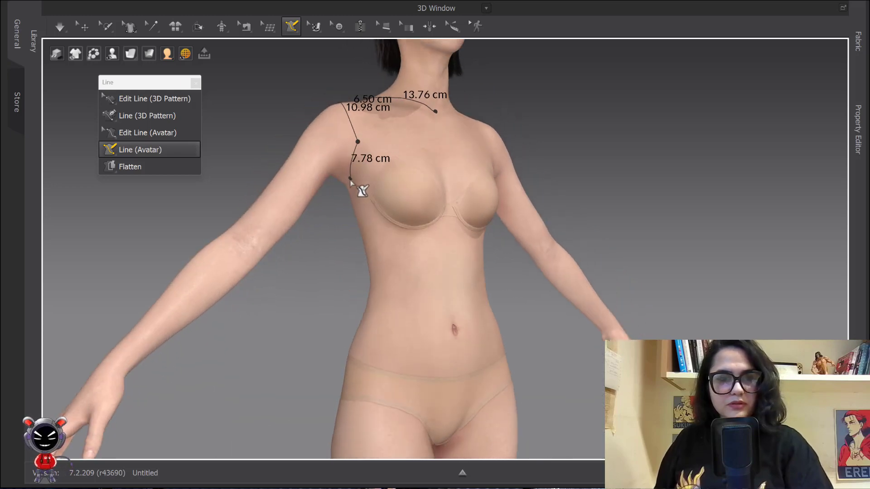
{"action": "right_click_drag", "start_coordinate": [355, 186], "coordinate": [393, 180]}
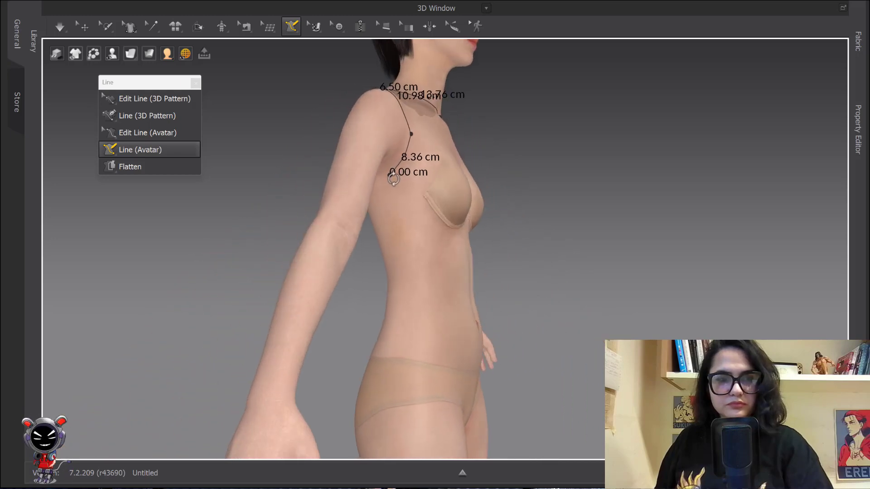
Step: Continue the line down the avatar's right side through the waist to the leg opening, in segments of about 18.8, 12 and 7.9 cm
{"action": "left_click", "coordinate": [406, 283]}
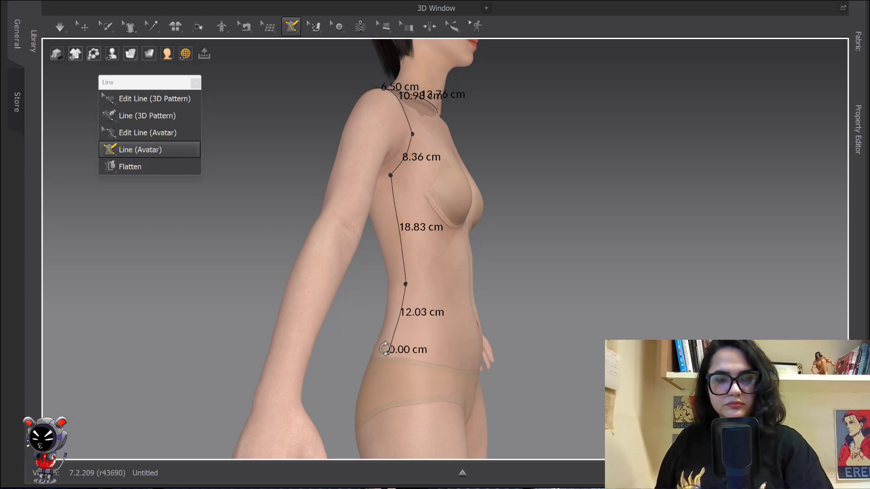
{"action": "right_click_drag", "start_coordinate": [386, 348], "coordinate": [370, 284]}
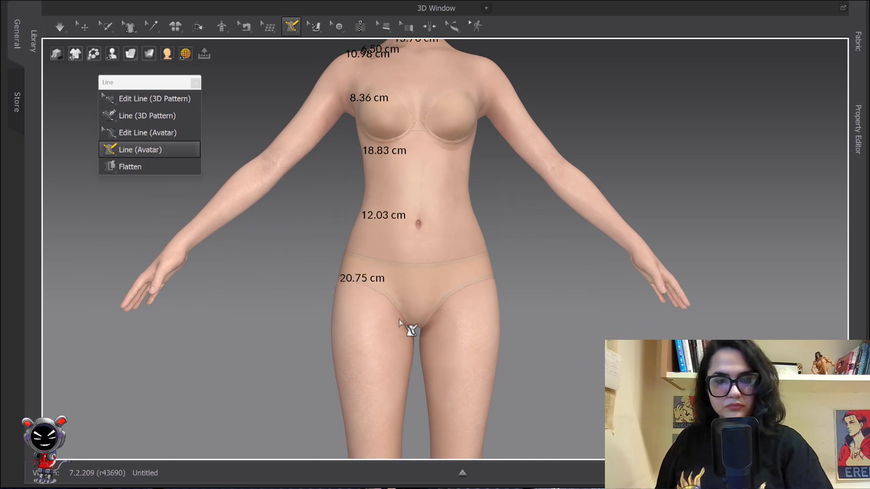
{"action": "mouse_move", "coordinate": [410, 338]}
{"action": "right_mouse_down"}
{"action": "mouse_move", "coordinate": [434, 304]}
{"action": "mouse_move", "coordinate": [393, 291]}
{"action": "mouse_move", "coordinate": [399, 307]}
{"action": "right_mouse_up"}
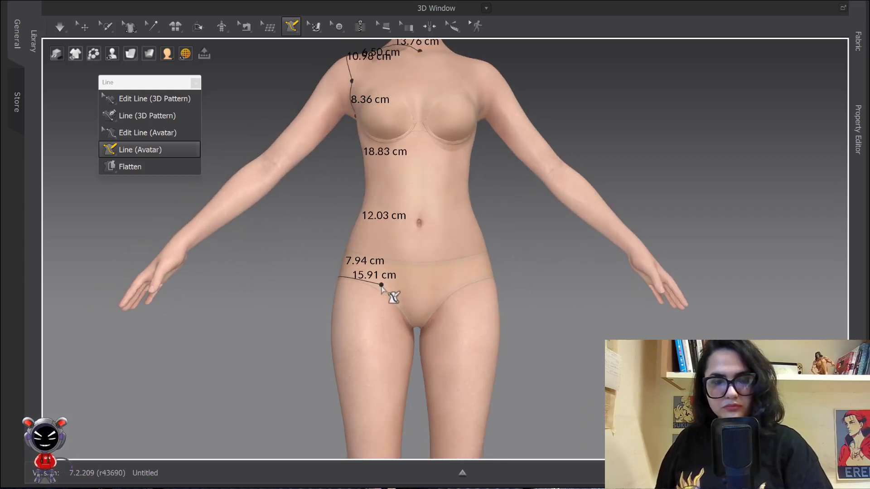
Step: Continue the line along the front leg opening in segments of about 15.9, 13.4 and 1.8 cm, finishing it at the inner crotch
{"action": "left_click", "coordinate": [381, 284]}
{"action": "scroll", "coordinate": [415, 333], "scroll_direction": "up", "scroll_amount": 3}
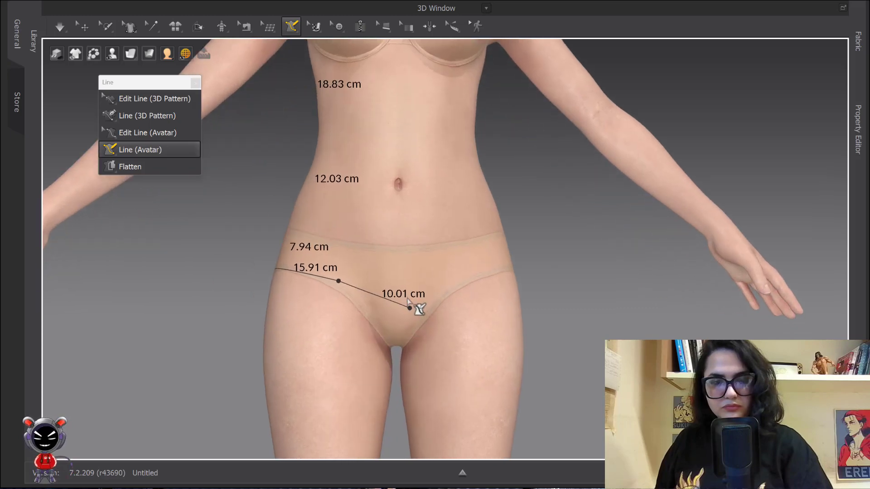
{"action": "scroll", "coordinate": [408, 304], "scroll_direction": "down", "scroll_amount": 2}
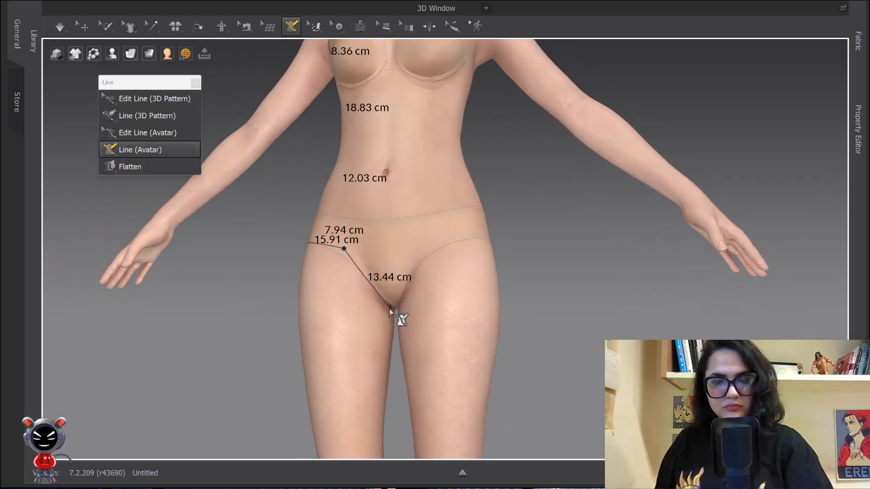
{"action": "right_click_drag", "start_coordinate": [391, 309], "coordinate": [391, 263]}
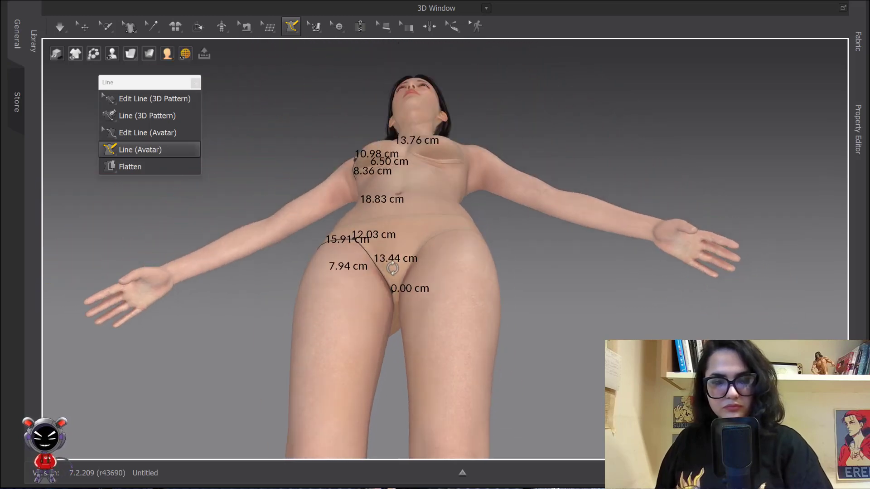
{"action": "left_click", "coordinate": [396, 303]}
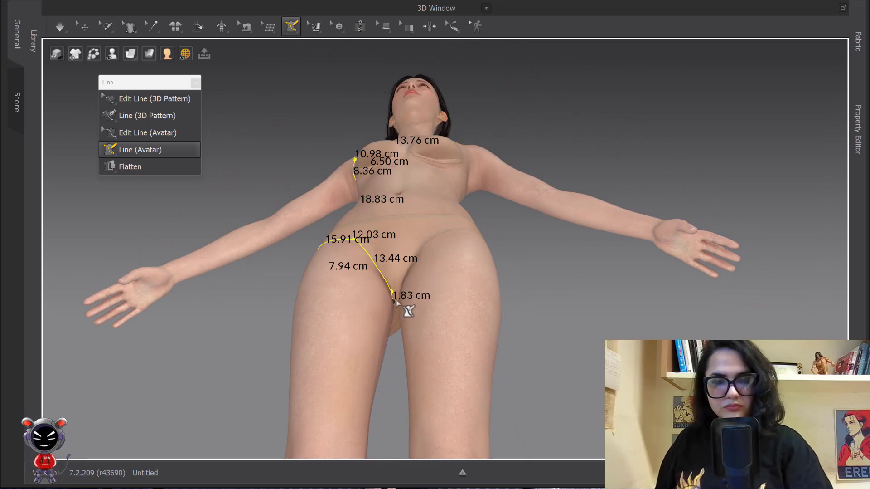
Step: Start a new line at the crotch end of the leg opening and extend it about 2.9 cm to the crotch's centre
{"action": "scroll", "coordinate": [399, 305], "scroll_direction": "up", "scroll_amount": 3}
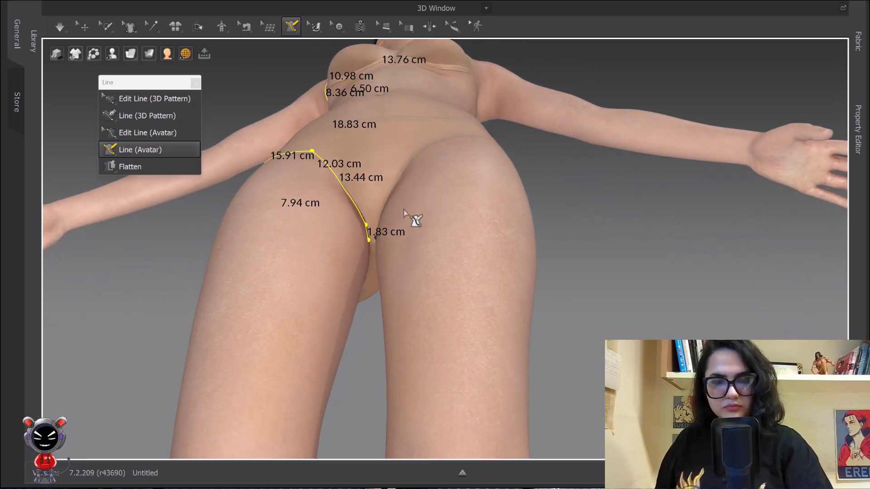
{"action": "left_click", "coordinate": [372, 226]}
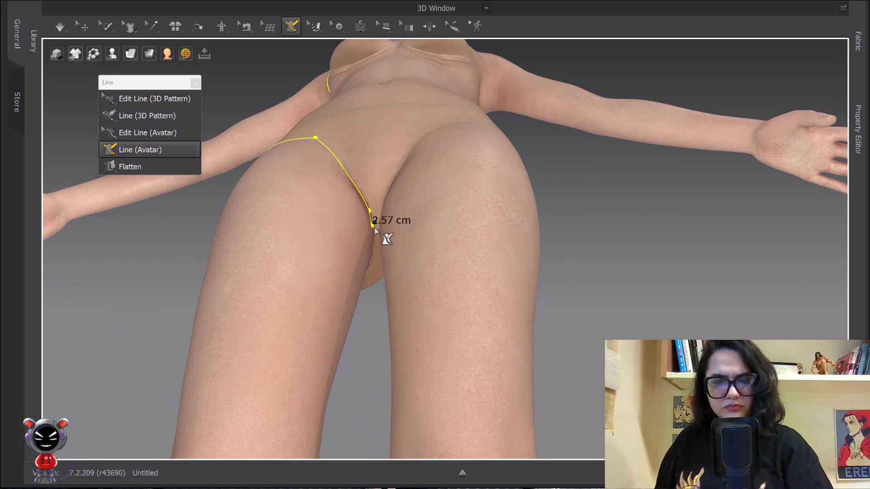
{"action": "mouse_move", "coordinate": [376, 230]}
{"action": "right_mouse_down"}
{"action": "mouse_move", "coordinate": [362, 231]}
{"action": "mouse_move", "coordinate": [370, 240]}
{"action": "right_mouse_up"}
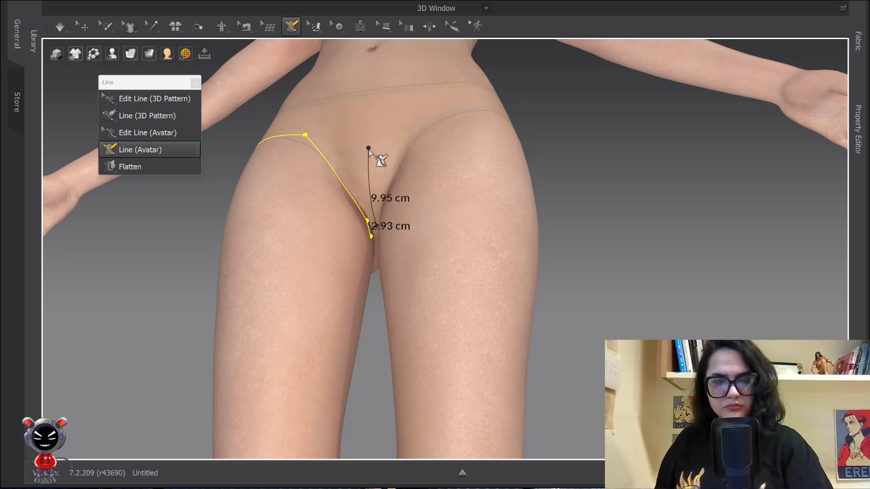
Step: Extend the line from the crotch's centre up the avatar's centre front to the upper chest, about 64.2 cm
{"action": "right_click_drag", "start_coordinate": [379, 159], "coordinate": [381, 184]}
{"action": "scroll", "coordinate": [381, 184], "scroll_direction": "down", "scroll_amount": 5}
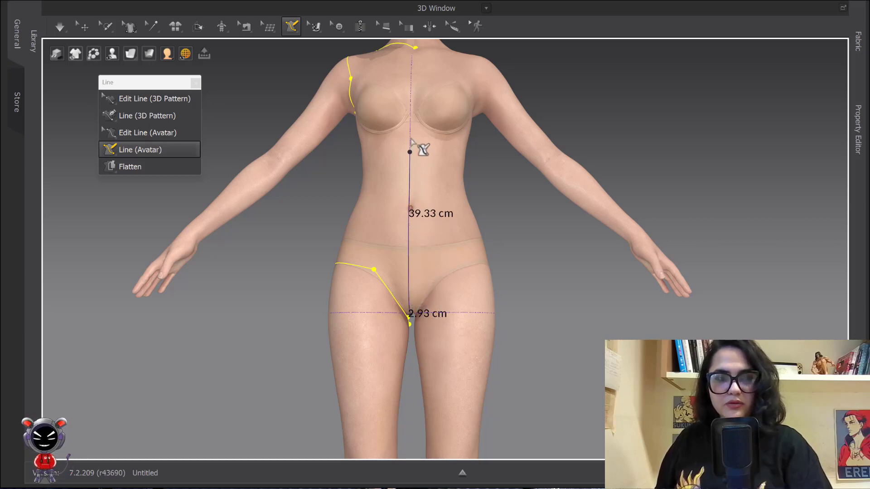
{"action": "right_click_drag", "start_coordinate": [414, 121], "coordinate": [410, 147]}
{"action": "scroll", "coordinate": [411, 148], "scroll_direction": "down", "scroll_amount": 3}
{"action": "middle_click_drag", "start_coordinate": [411, 149], "coordinate": [412, 175]}
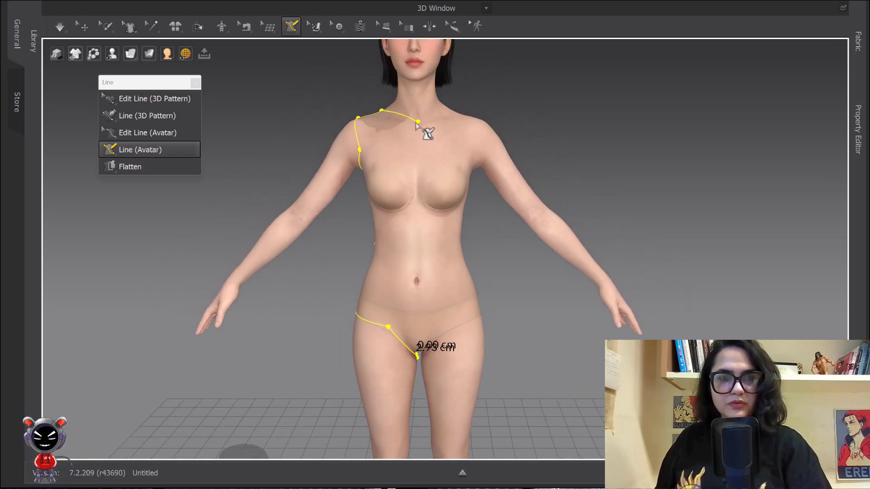
{"action": "scroll", "coordinate": [417, 120], "scroll_direction": "up", "scroll_amount": 1}
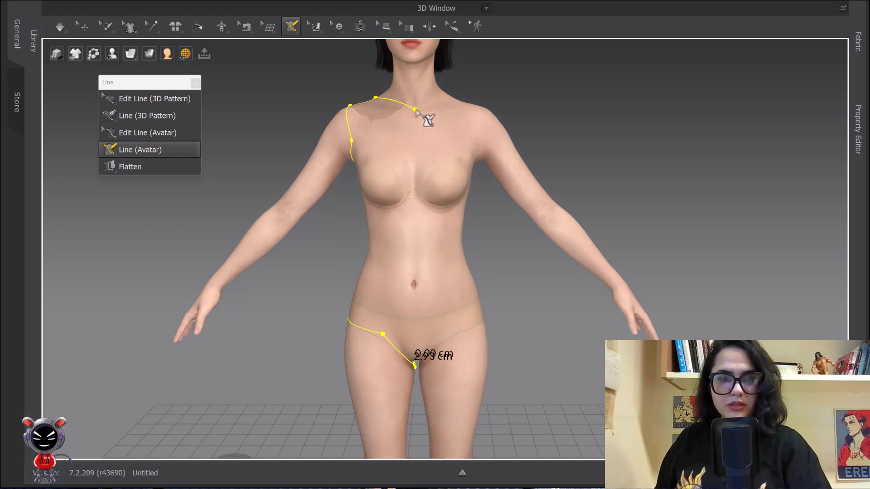
{"action": "scroll", "coordinate": [414, 181], "scroll_direction": "up", "scroll_amount": 5}
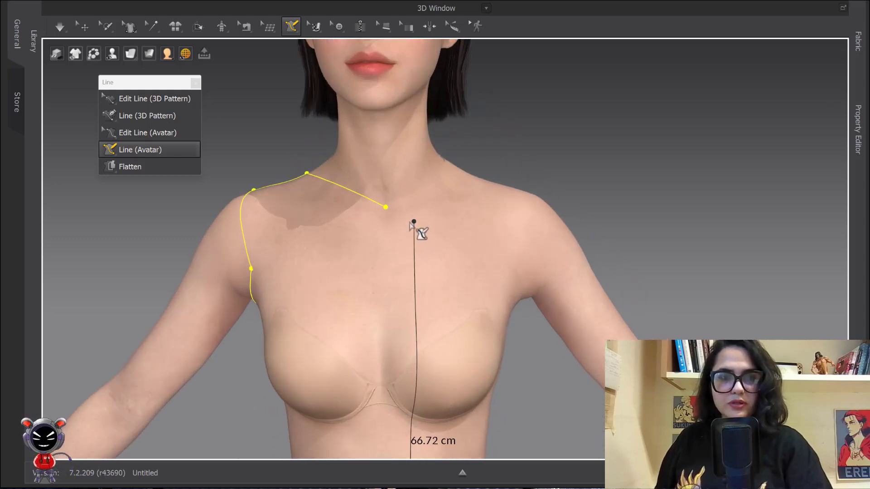
{"action": "left_click", "coordinate": [381, 225]}
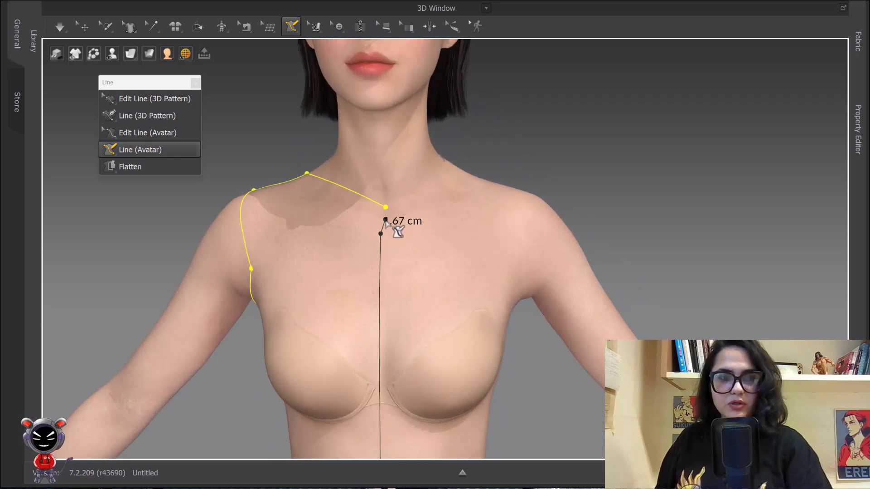
Step: Finish the line with a segment of about 3.1 cm to the existing end point at the neckline's front centre
{"action": "scroll", "coordinate": [367, 199], "scroll_direction": "up", "scroll_amount": 3}
{"action": "middle_click_drag", "start_coordinate": [368, 200], "coordinate": [448, 212]}
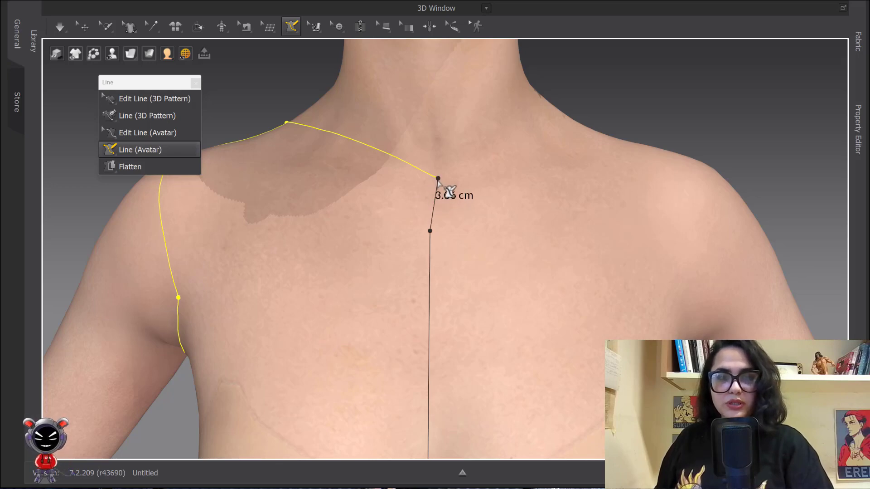
{"action": "left_click", "coordinate": [438, 178]}
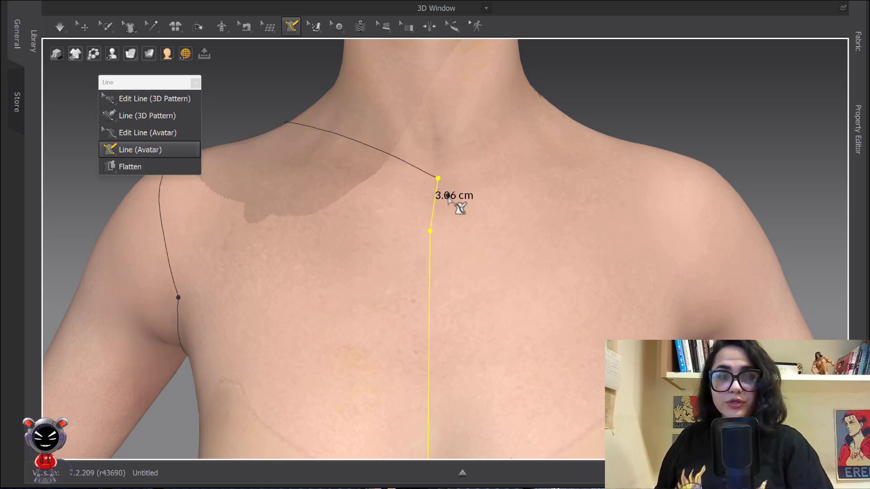
{"action": "scroll", "coordinate": [448, 197], "scroll_direction": "down", "scroll_amount": 6}
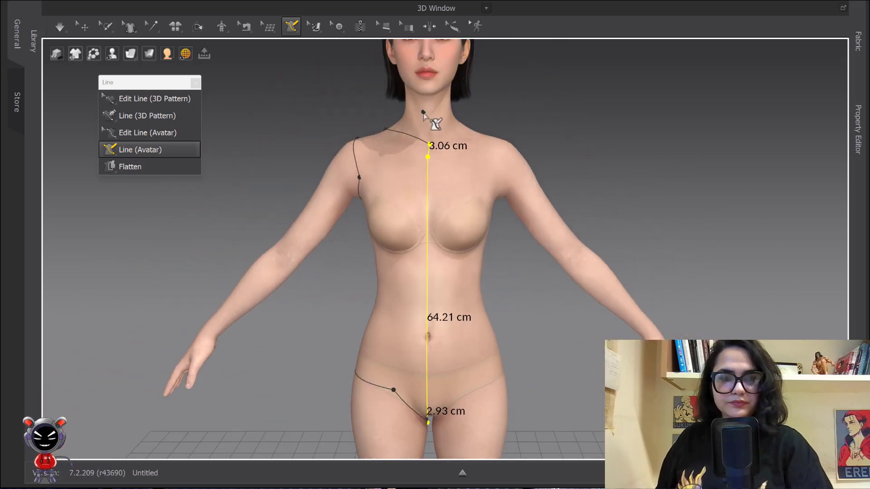
Step: Switch to Edit Line (Avatar) and move the shoulder tip point slightly outward along the shoulder
{"action": "middle_click_drag", "start_coordinate": [461, 148], "coordinate": [431, 97]}
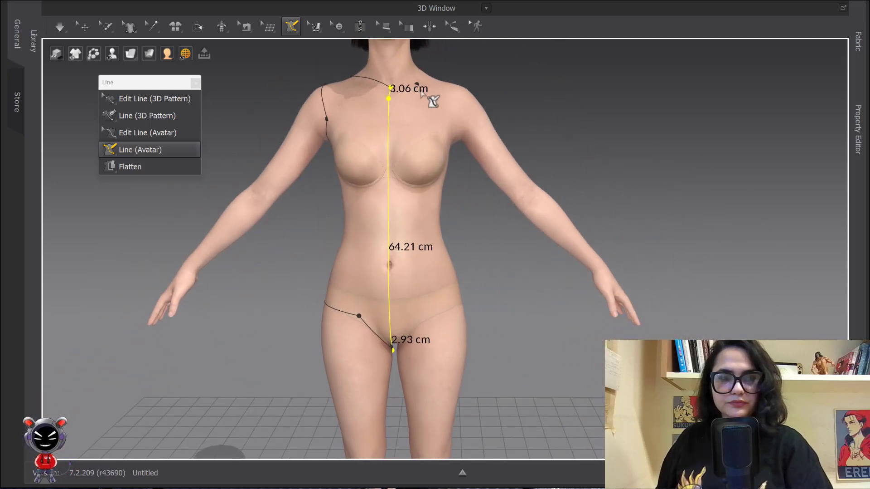
{"action": "right_click", "coordinate": [388, 141]}
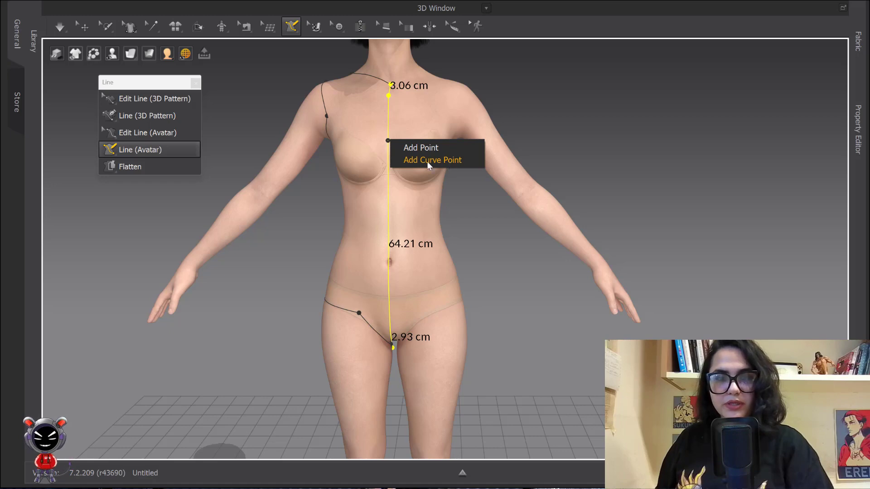
{"action": "left_click", "coordinate": [136, 133]}
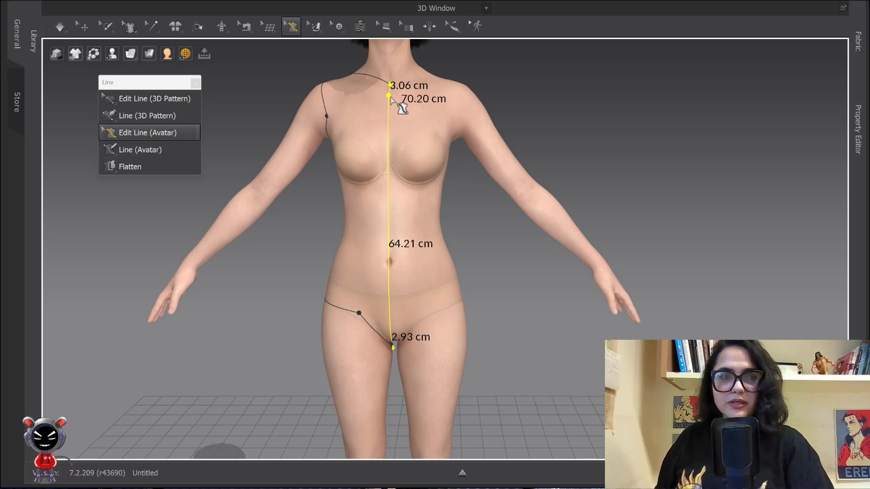
{"action": "right_click_drag", "start_coordinate": [402, 107], "coordinate": [404, 111]}
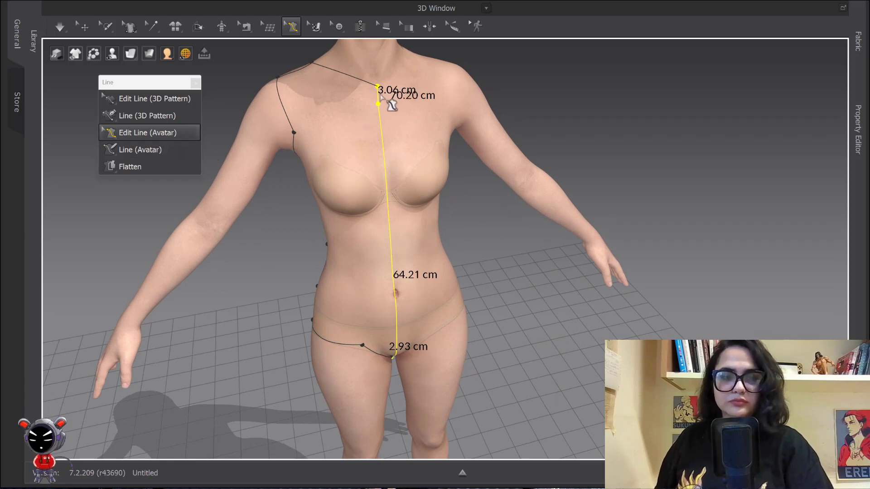
{"action": "scroll", "coordinate": [421, 150], "scroll_direction": "up", "scroll_amount": 5}
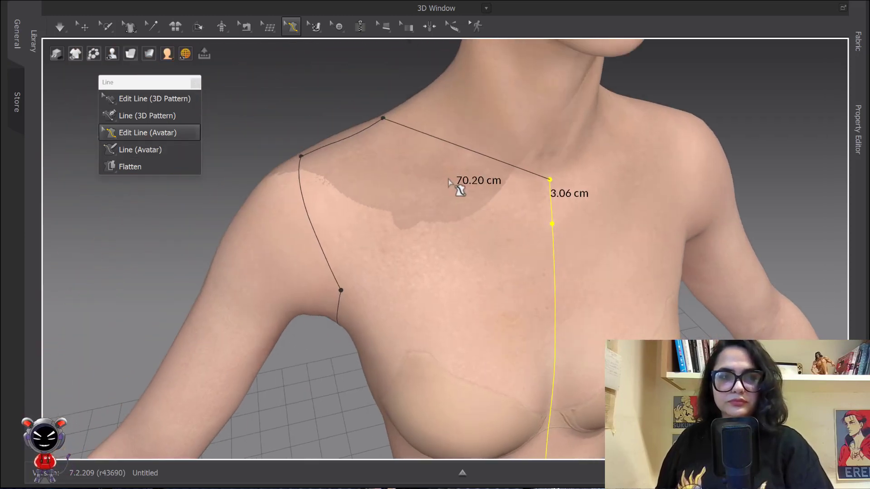
{"action": "left_click", "coordinate": [308, 158]}
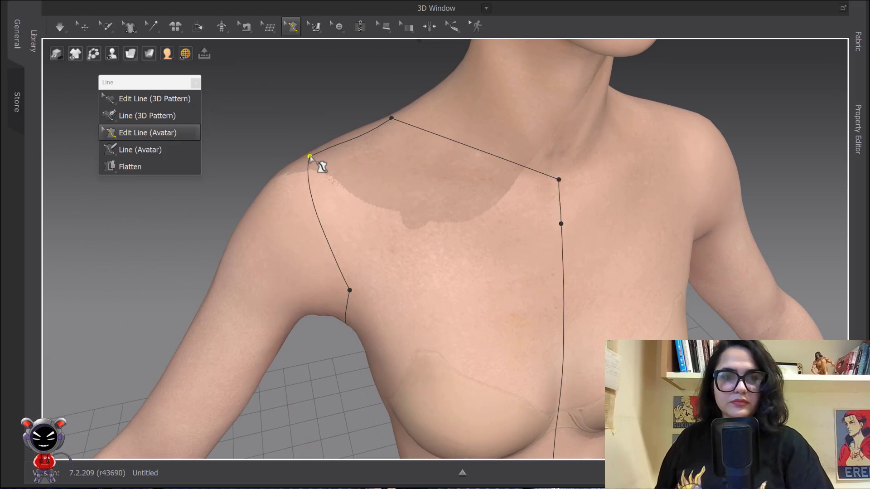
{"action": "left_click", "coordinate": [291, 147]}
{"action": "left_click_drag", "start_coordinate": [310, 157], "coordinate": [295, 168]}
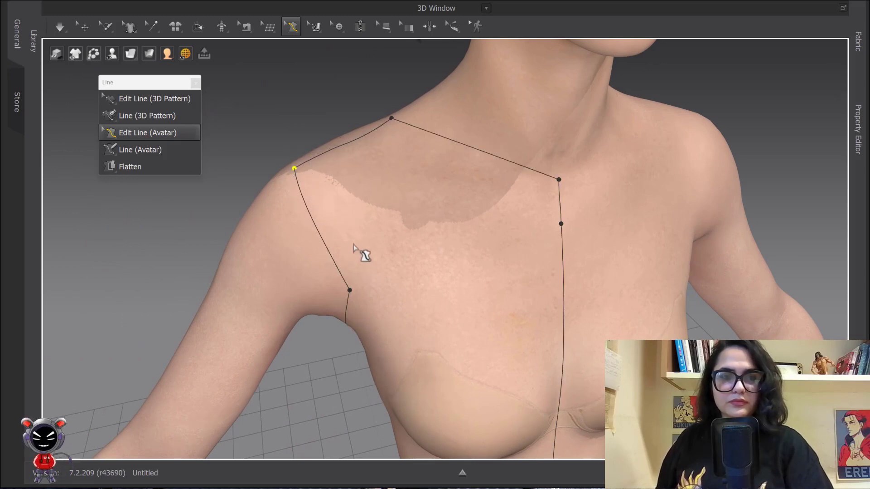
Step: Move the front armhole point down closer to the underarm
{"action": "middle_click_drag", "start_coordinate": [355, 247], "coordinate": [365, 160]}
{"action": "scroll", "coordinate": [365, 159], "scroll_direction": "down", "scroll_amount": 4}
{"action": "right_click_drag", "start_coordinate": [367, 151], "coordinate": [431, 132]}
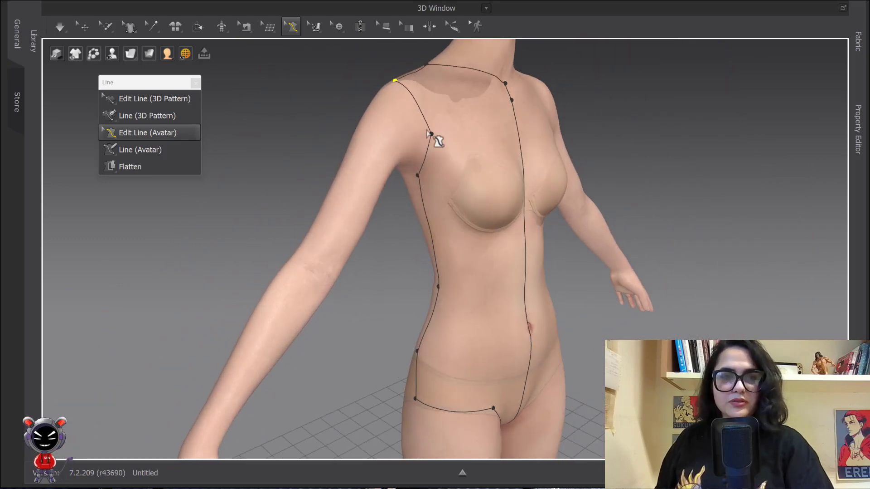
{"action": "middle_click_drag", "start_coordinate": [431, 132], "coordinate": [413, 198]}
{"action": "scroll", "coordinate": [413, 198], "scroll_direction": "up", "scroll_amount": 3}
{"action": "scroll", "coordinate": [413, 196], "scroll_direction": "up", "scroll_amount": 3}
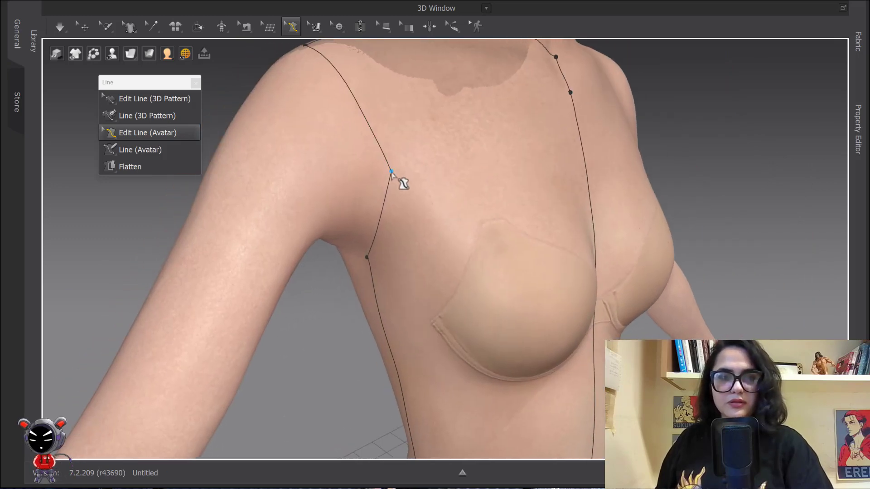
{"action": "left_click_drag", "start_coordinate": [391, 172], "coordinate": [398, 202]}
{"action": "scroll", "coordinate": [407, 200], "scroll_direction": "down", "scroll_amount": 3}
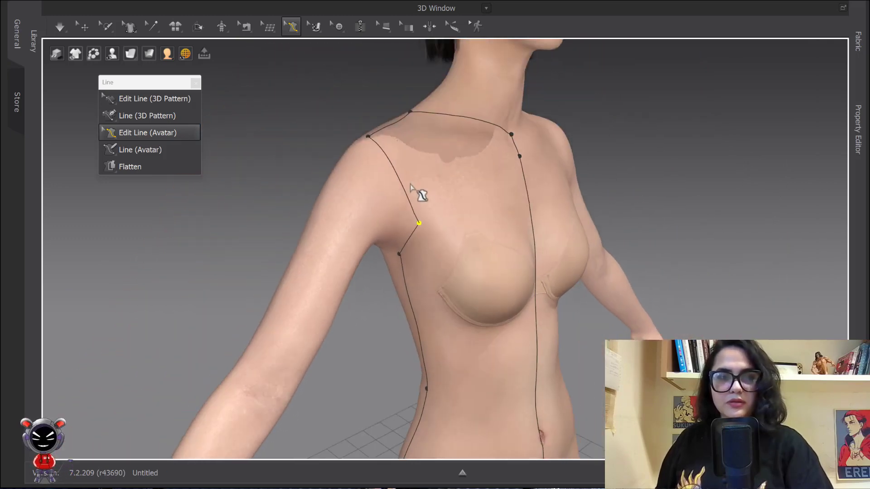
Step: Move the neckline's front centre point slightly toward the avatar's right side to line it up with the centre front
{"action": "right_click_drag", "start_coordinate": [416, 194], "coordinate": [399, 213]}
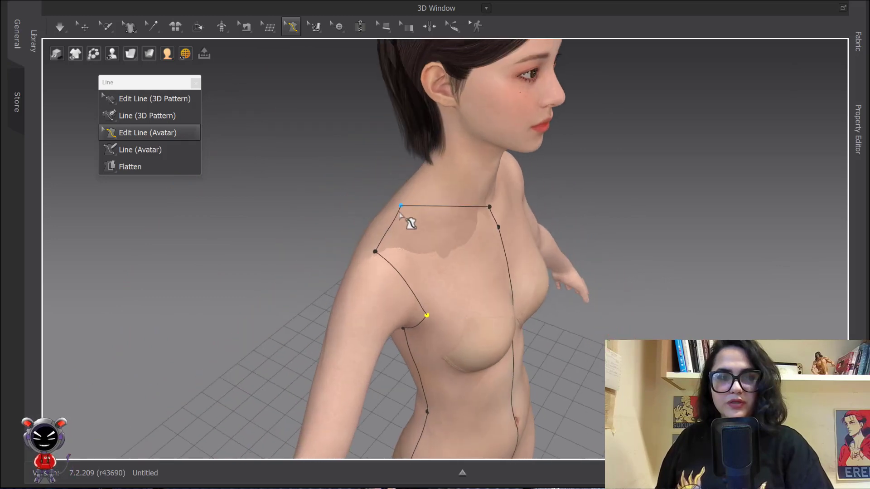
{"action": "right_click_drag", "start_coordinate": [498, 210], "coordinate": [467, 191]}
{"action": "scroll", "coordinate": [485, 194], "scroll_direction": "up", "scroll_amount": 5}
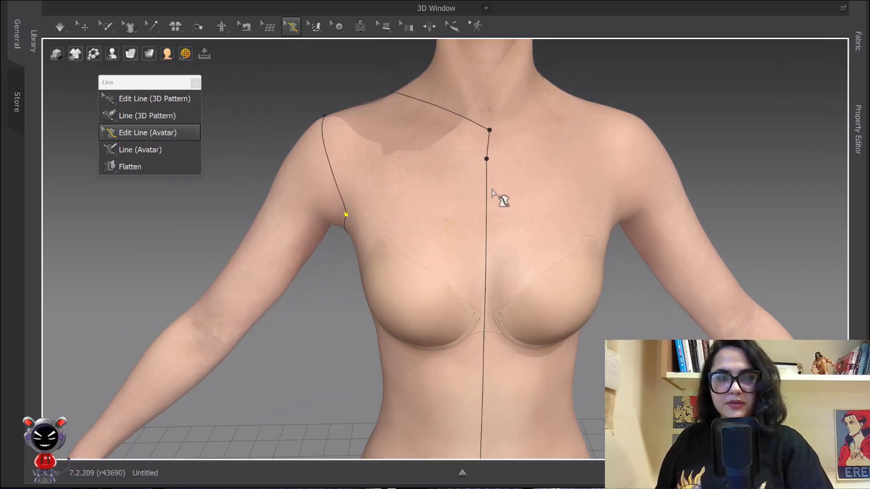
{"action": "middle_click_drag", "start_coordinate": [494, 184], "coordinate": [472, 198]}
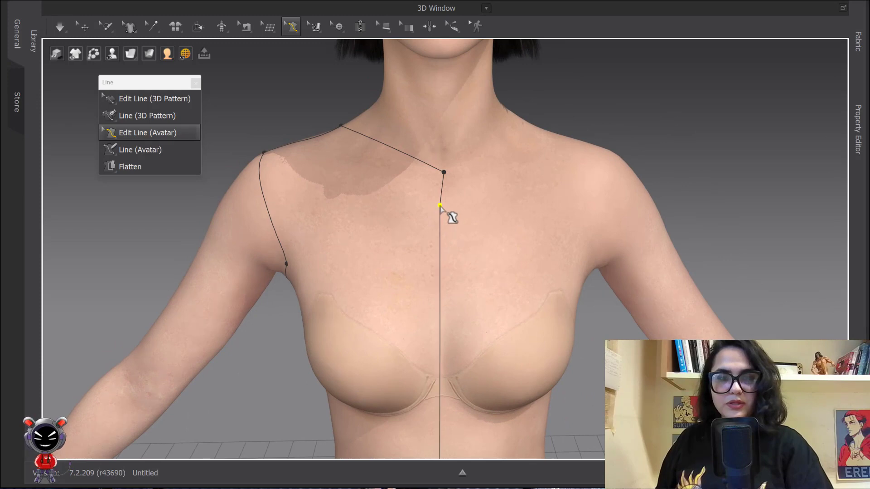
{"action": "right_click", "coordinate": [441, 205]}
{"action": "left_click", "coordinate": [467, 189]}
{"action": "left_click_drag", "start_coordinate": [445, 174], "coordinate": [436, 173]}
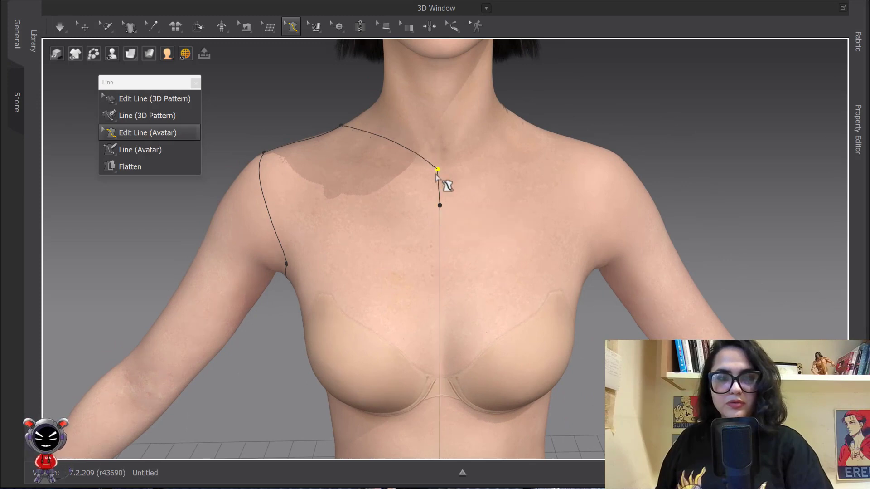
Step: Add a curve point to the middle of the front neckline and pull it down to round the neck curve
{"action": "left_click", "coordinate": [404, 147]}
{"action": "right_click", "coordinate": [399, 144]}
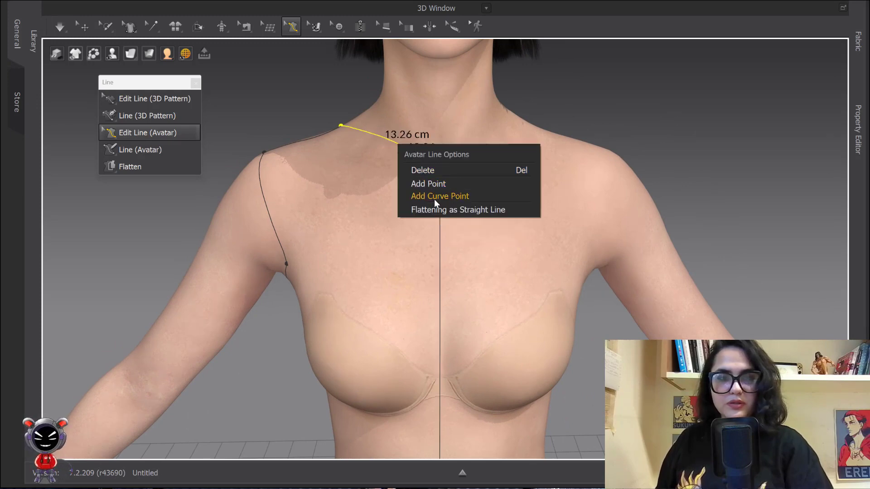
{"action": "left_click", "coordinate": [435, 197]}
{"action": "left_click_drag", "start_coordinate": [397, 144], "coordinate": [390, 168]}
Step: Delete the point on the centre front line just below the neckline
{"action": "middle_click_drag", "start_coordinate": [458, 182], "coordinate": [457, 135]}
{"action": "left_click", "coordinate": [441, 108]}
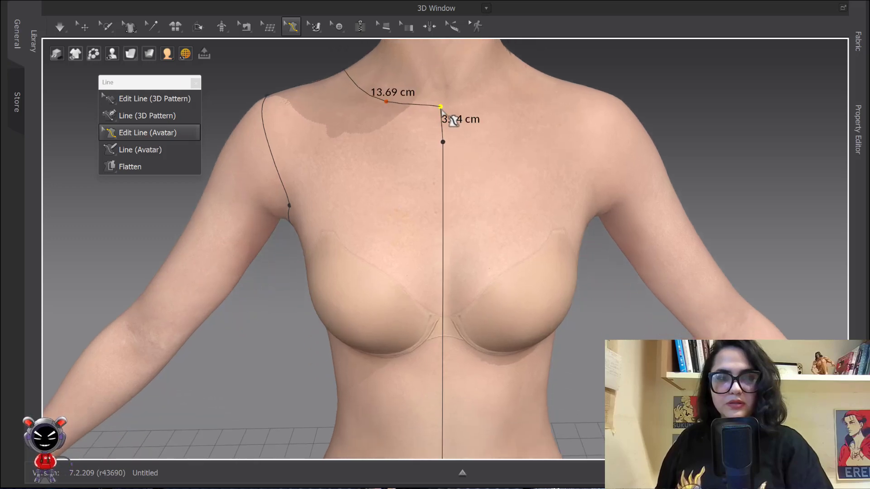
{"action": "right_click", "coordinate": [443, 142]}
{"action": "left_click", "coordinate": [466, 167]}
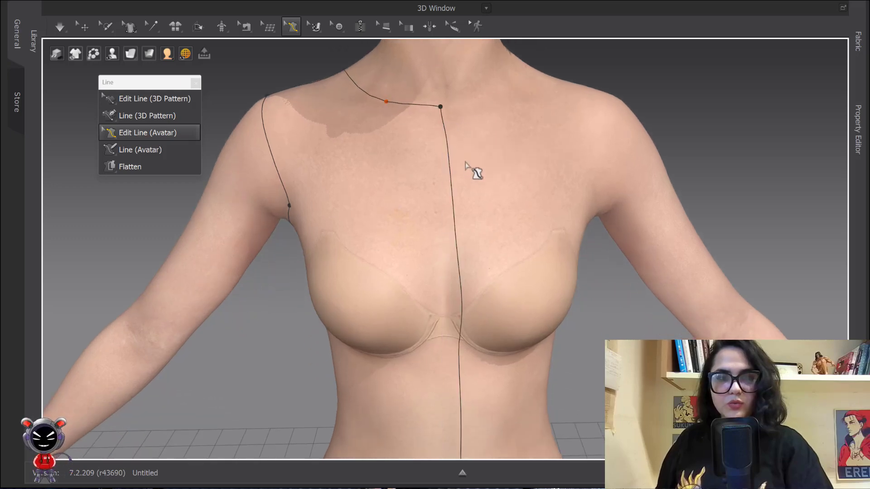
Step: Try the Flattening as Straight Line option on the centre front line
{"action": "middle_click_drag", "start_coordinate": [472, 171], "coordinate": [471, 149]}
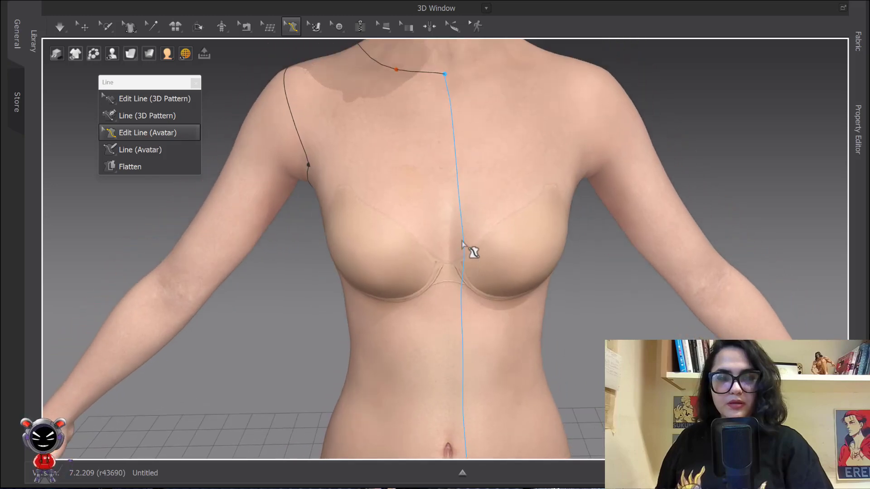
{"action": "middle_click_drag", "start_coordinate": [472, 249], "coordinate": [486, 165]}
{"action": "right_click", "coordinate": [483, 157]}
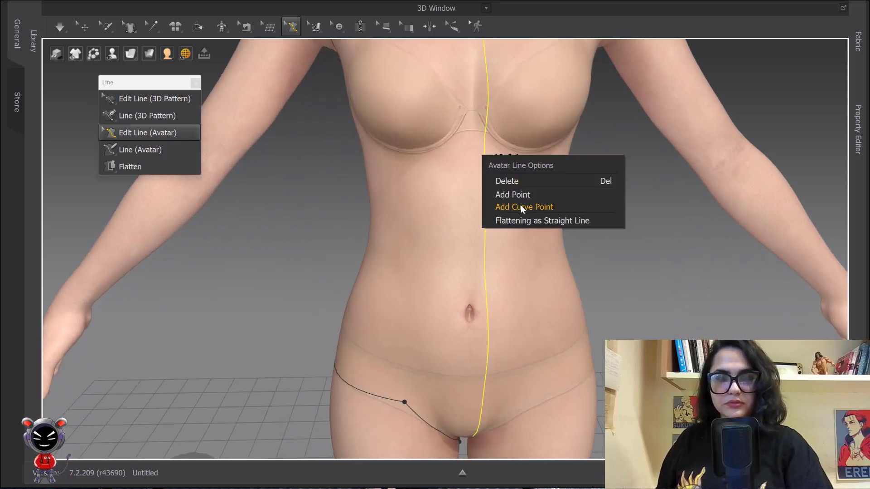
{"action": "left_click", "coordinate": [522, 220]}
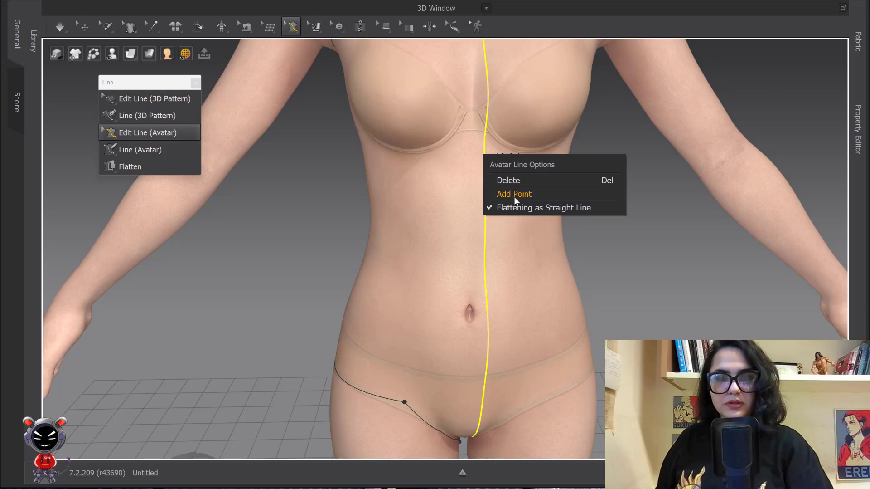
{"action": "left_click", "coordinate": [514, 194]}
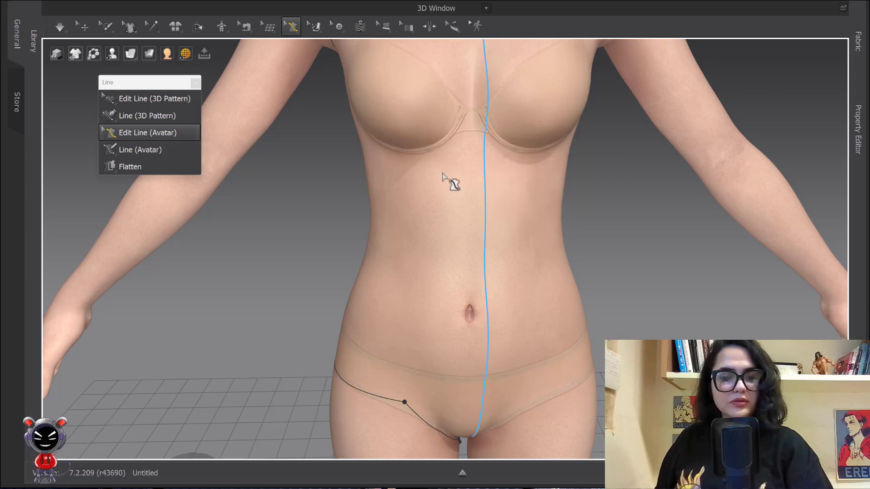
Step: Try to add a point on the centre front line below the bust and move it, and undo the attempt
{"action": "right_click", "coordinate": [486, 179]}
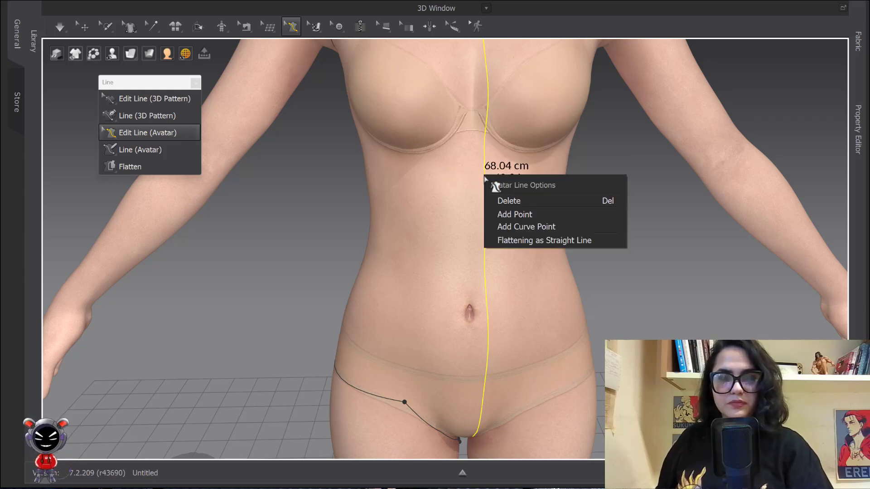
{"action": "left_click", "coordinate": [489, 173]}
{"action": "right_click", "coordinate": [486, 179]}
{"action": "left_click", "coordinate": [513, 215]}
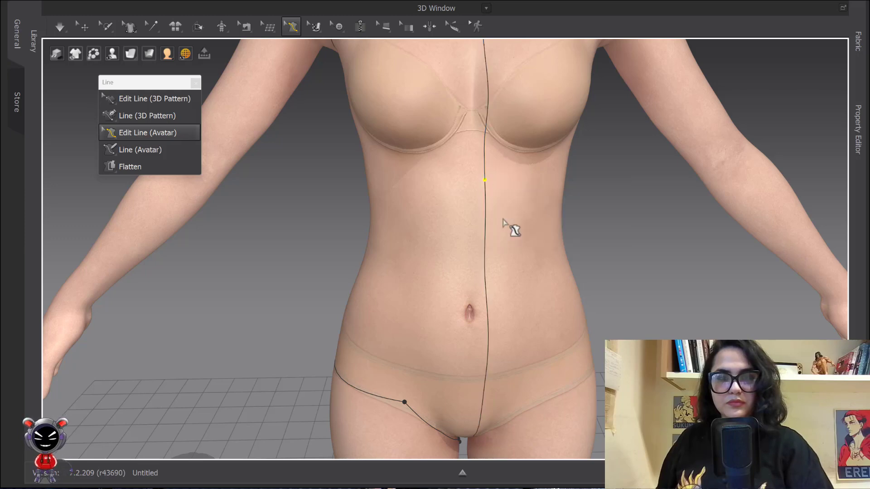
{"action": "left_click_drag", "start_coordinate": [470, 181], "coordinate": [499, 182]}
{"action": "key", "text": "ctrl+z"}
{"action": "key", "text": "ctrl+z"}
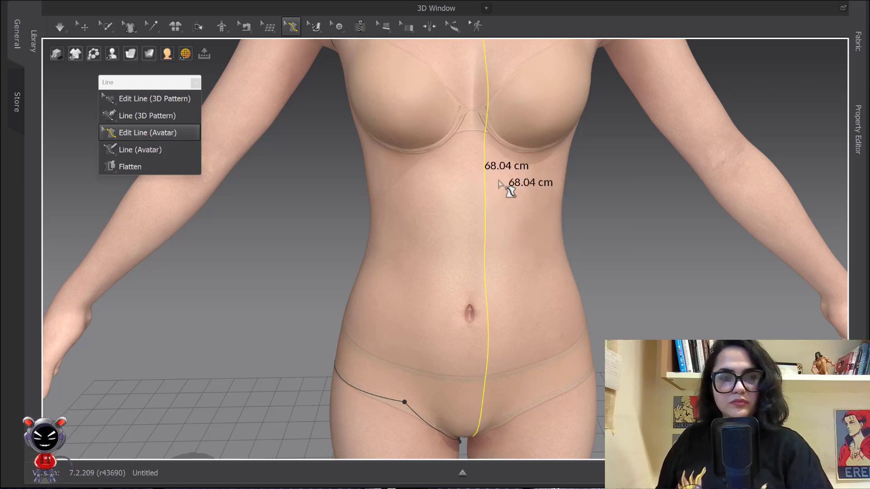
Step: Add a curve point to the centre front line between the bust and the navel
{"action": "scroll", "coordinate": [491, 183], "scroll_direction": "down", "scroll_amount": 2}
{"action": "middle_click_drag", "start_coordinate": [490, 183], "coordinate": [472, 210]}
{"action": "scroll", "coordinate": [481, 226], "scroll_direction": "down", "scroll_amount": 1}
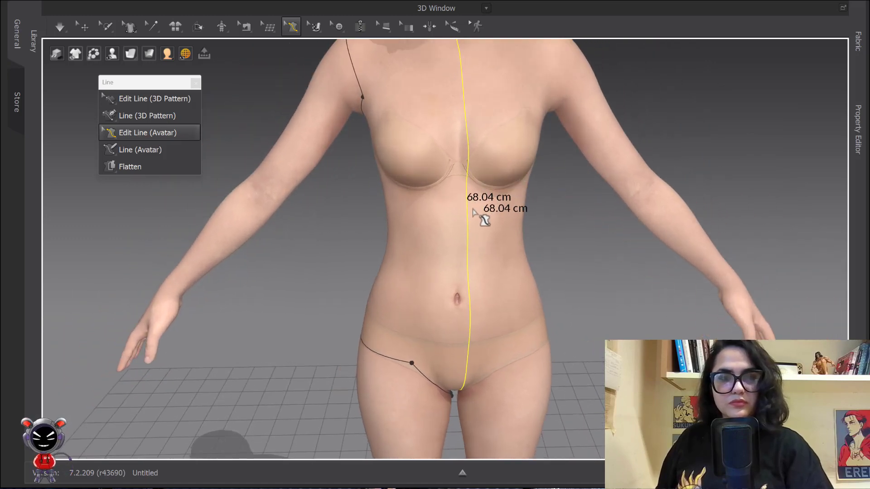
{"action": "right_click", "coordinate": [468, 213]}
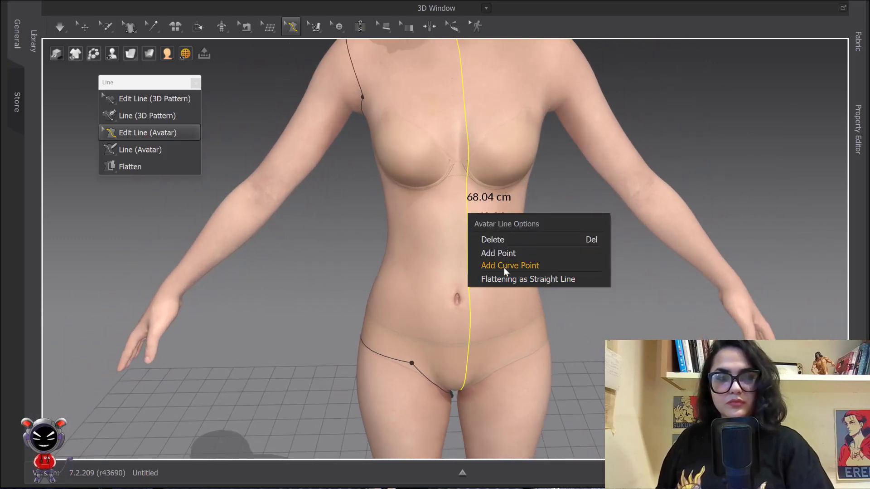
{"action": "left_click", "coordinate": [504, 267]}
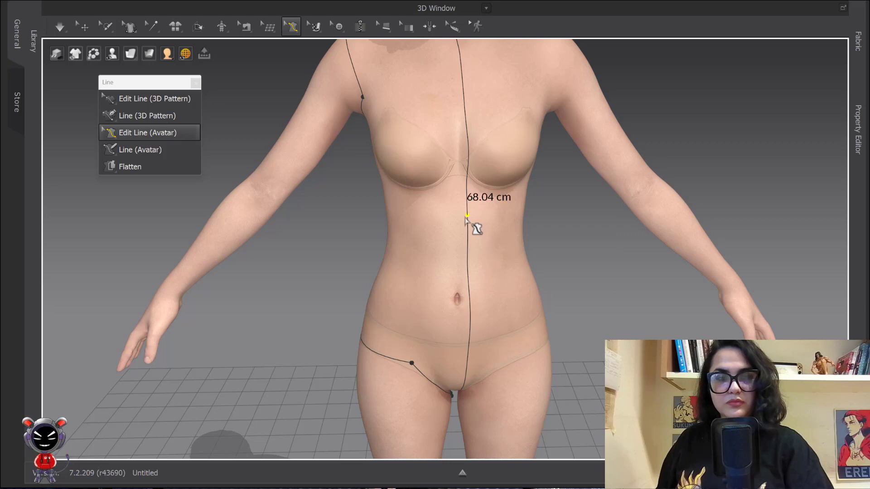
Step: Try moving the centre front line's curve point below the bust sideways, and delete that point from the line
{"action": "left_click_drag", "start_coordinate": [417, 222], "coordinate": [439, 222]}
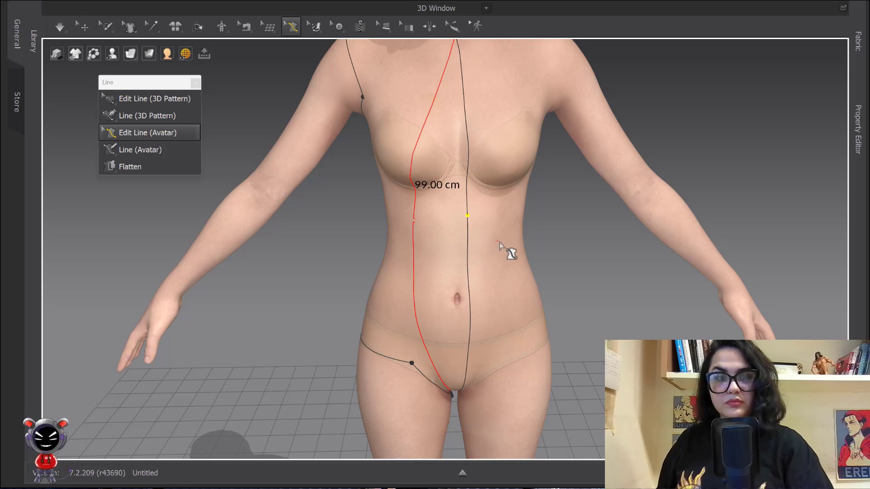
{"action": "left_click_drag", "start_coordinate": [500, 243], "coordinate": [499, 243]}
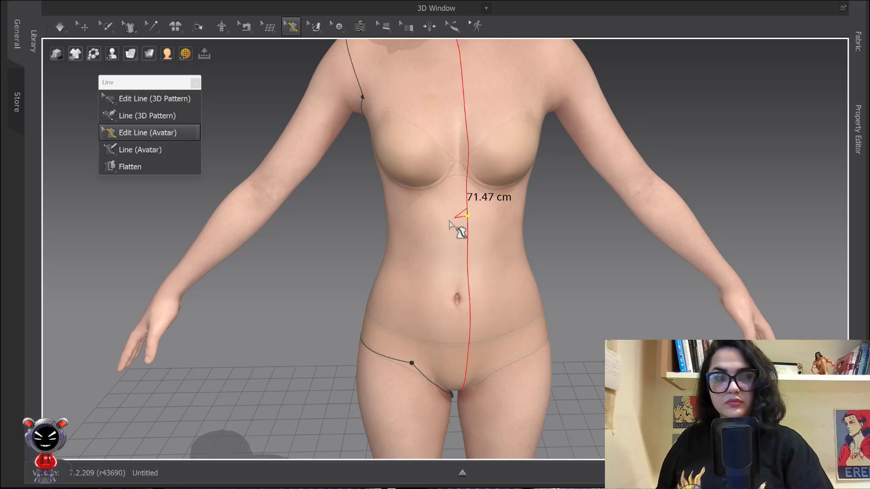
{"action": "scroll", "coordinate": [447, 244], "scroll_direction": "up", "scroll_amount": 3}
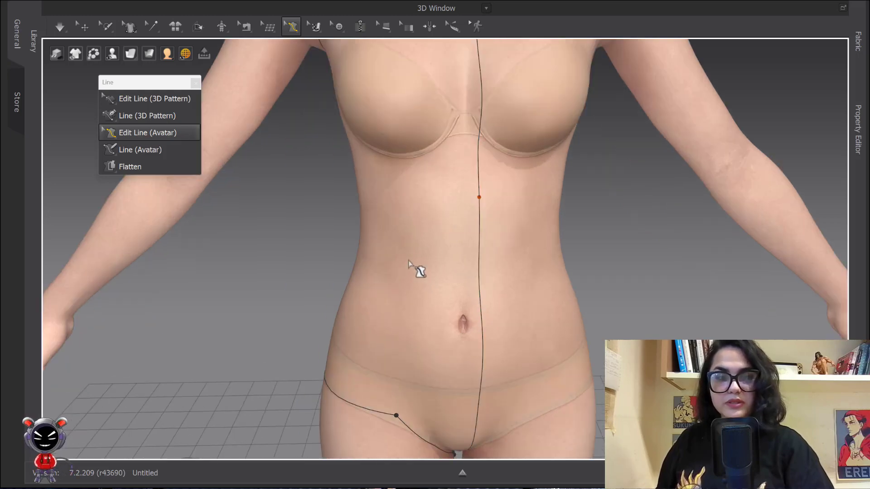
{"action": "scroll", "coordinate": [466, 243], "scroll_direction": "up", "scroll_amount": 2}
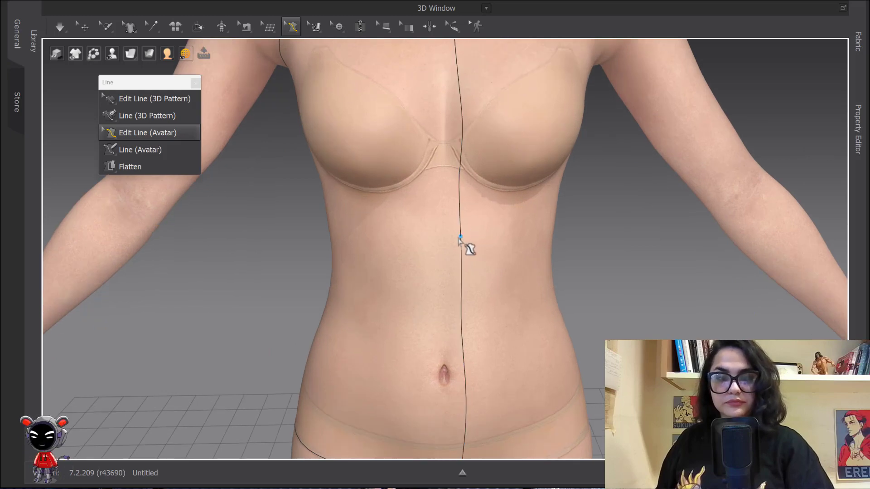
{"action": "right_click", "coordinate": [461, 237]}
{"action": "left_click", "coordinate": [479, 260]}
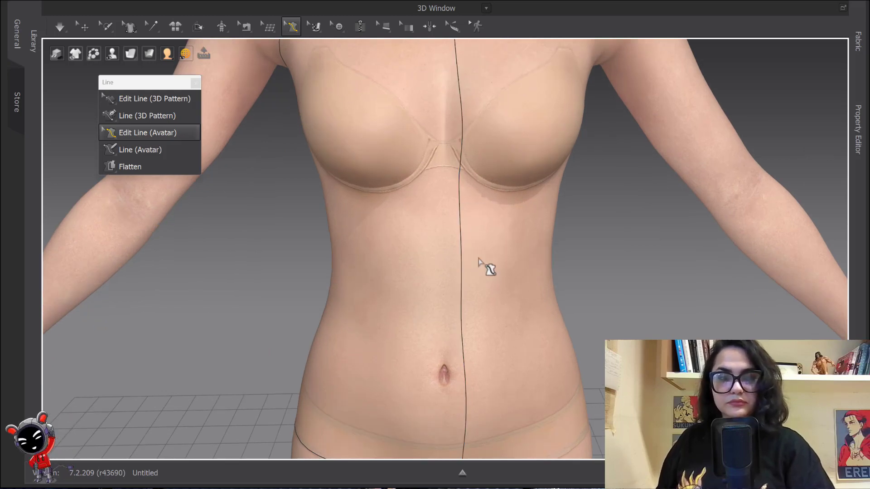
Step: Lower the corner point on the leg opening line slightly, and add a raised curve point between it and the side
{"action": "scroll", "coordinate": [478, 247], "scroll_direction": "down", "scroll_amount": 3}
{"action": "middle_click_drag", "start_coordinate": [478, 248], "coordinate": [445, 160]}
{"action": "scroll", "coordinate": [467, 172], "scroll_direction": "up", "scroll_amount": 2}
{"action": "scroll", "coordinate": [417, 173], "scroll_direction": "up", "scroll_amount": 1}
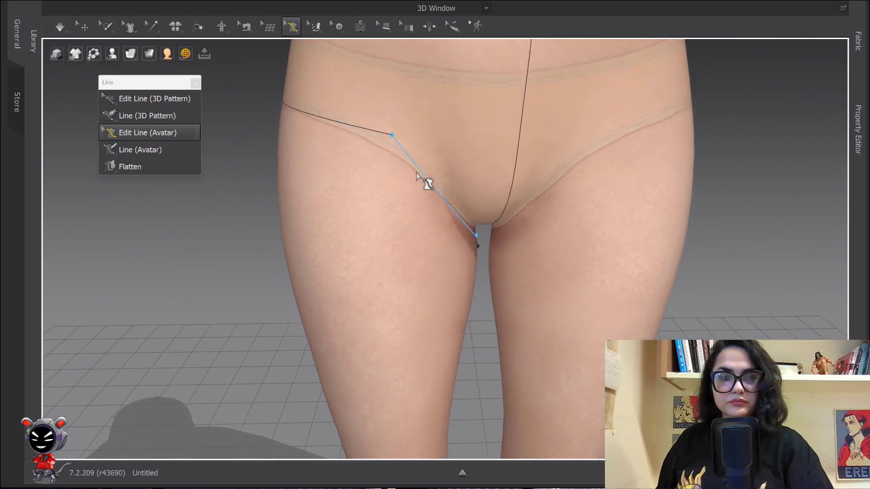
{"action": "scroll", "coordinate": [417, 174], "scroll_direction": "down", "scroll_amount": 3}
{"action": "scroll", "coordinate": [429, 178], "scroll_direction": "up", "scroll_amount": 1}
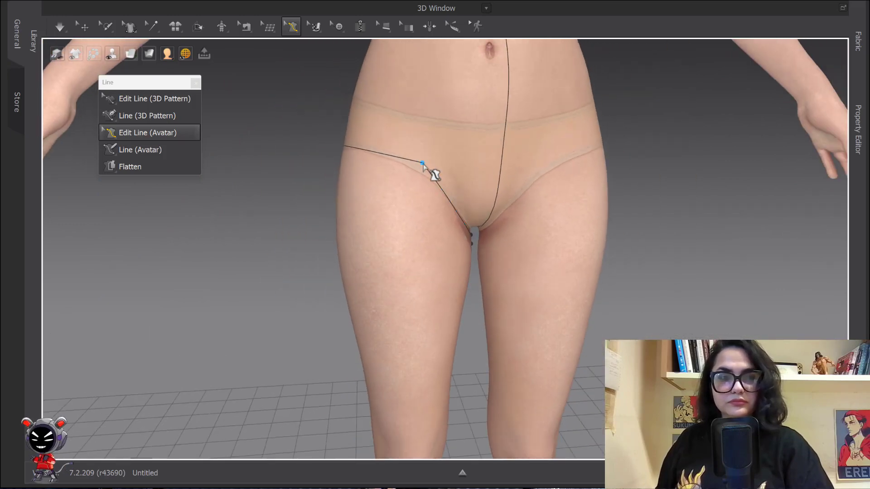
{"action": "left_click_drag", "start_coordinate": [423, 164], "coordinate": [417, 169]}
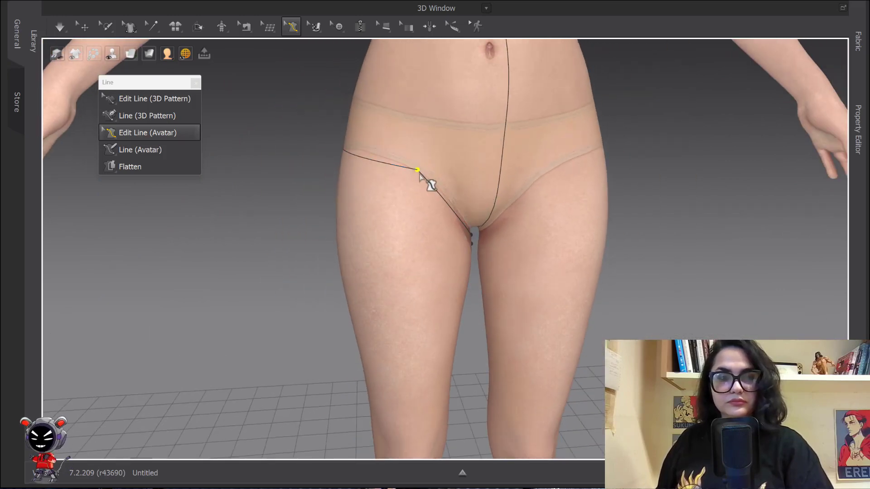
{"action": "right_click", "coordinate": [377, 163]}
{"action": "left_click", "coordinate": [420, 204]}
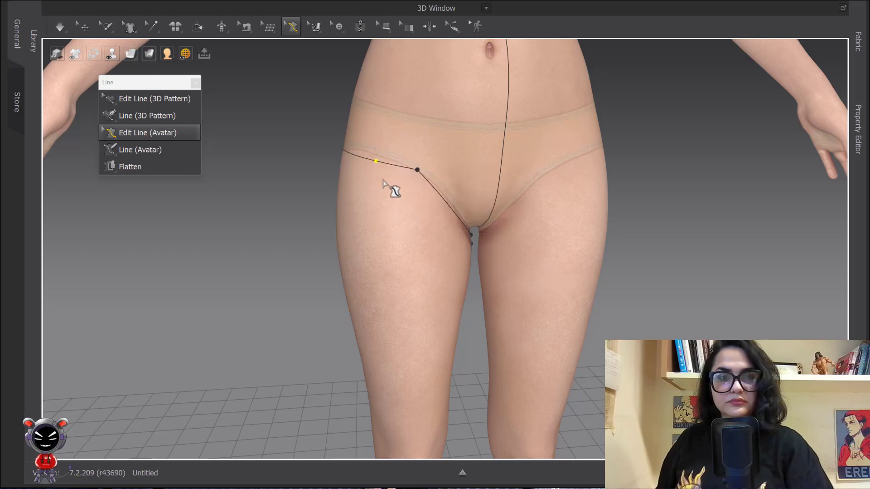
{"action": "left_click_drag", "start_coordinate": [374, 158], "coordinate": [376, 145]}
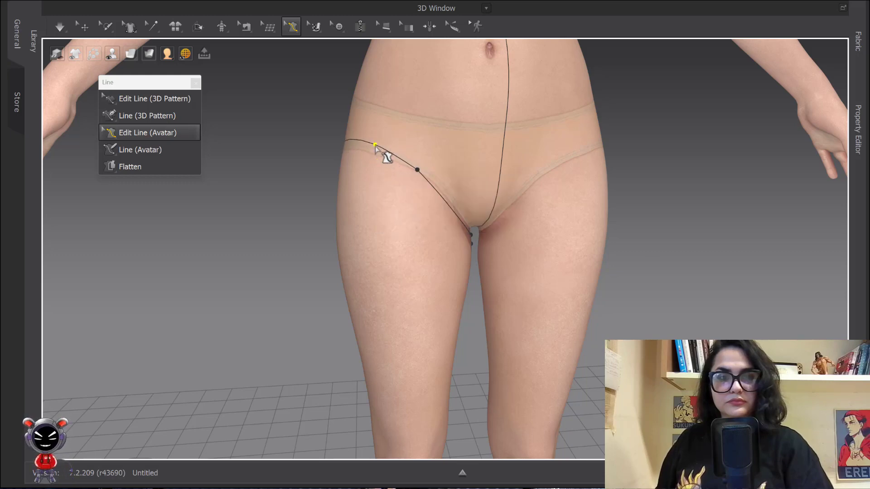
Step: Delete the side line's point at the hip and move the leg line's side corner up to the brief's waistband
{"action": "right_click_drag", "start_coordinate": [376, 146], "coordinate": [467, 179]}
{"action": "left_click_drag", "start_coordinate": [444, 191], "coordinate": [443, 194]}
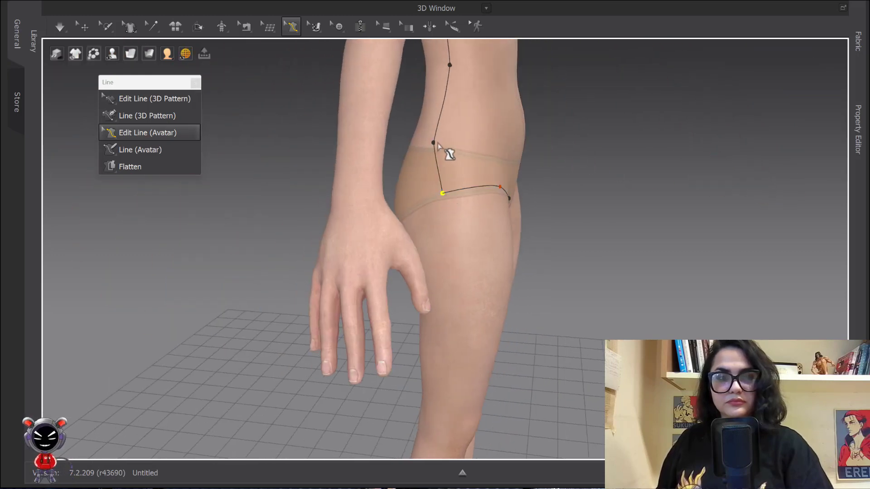
{"action": "right_click", "coordinate": [432, 143]}
{"action": "left_click", "coordinate": [453, 167]}
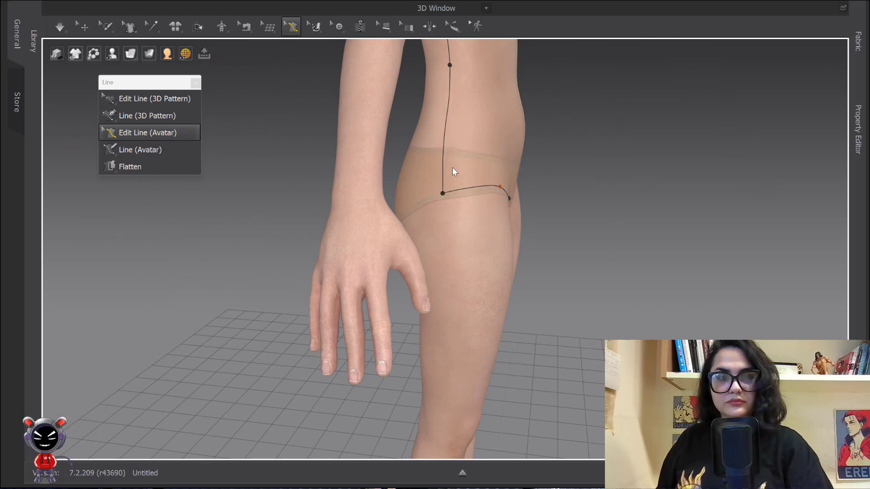
{"action": "left_click_drag", "start_coordinate": [443, 194], "coordinate": [441, 154]}
Step: Reshape the leg opening line by raising its curve point and shifting the corner point towards the centre
{"action": "scroll", "coordinate": [480, 190], "scroll_direction": "down", "scroll_amount": 3}
{"action": "right_click_drag", "start_coordinate": [496, 198], "coordinate": [454, 192]}
{"action": "scroll", "coordinate": [431, 198], "scroll_direction": "up", "scroll_amount": 4}
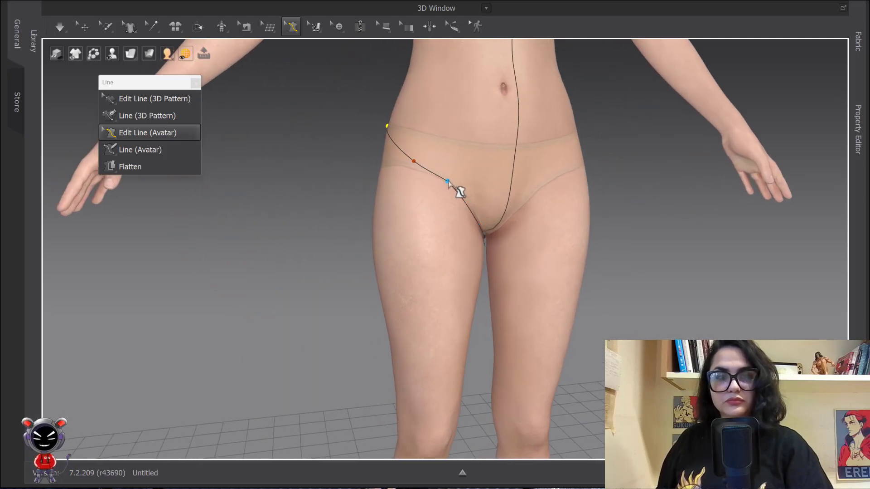
{"action": "left_click_drag", "start_coordinate": [414, 162], "coordinate": [427, 151]}
{"action": "mouse_move", "coordinate": [448, 181]}
{"action": "left_mouse_down"}
{"action": "mouse_move", "coordinate": [455, 176]}
{"action": "mouse_move", "coordinate": [463, 188]}
{"action": "left_mouse_up"}
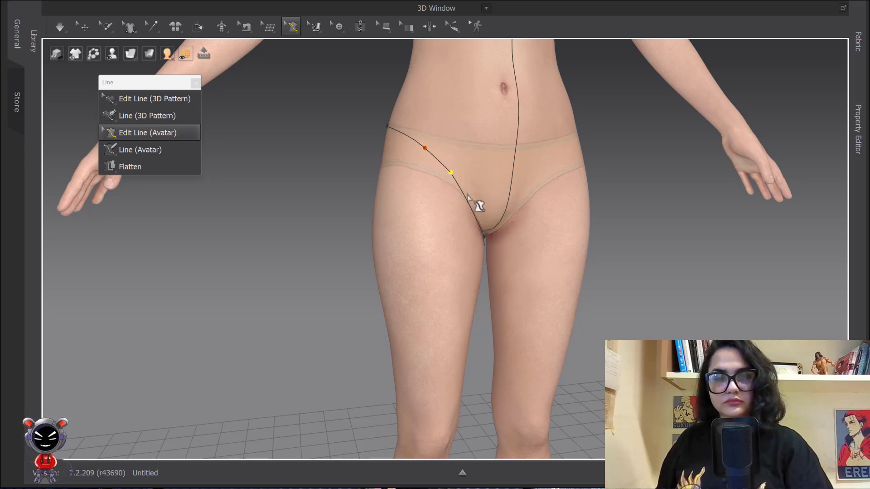
Step: Delete the lowest crotch point on the inner thigh between the leg opening line and the centre front line
{"action": "mouse_move", "coordinate": [464, 195]}
{"action": "right_mouse_down"}
{"action": "mouse_move", "coordinate": [478, 195]}
{"action": "mouse_move", "coordinate": [451, 175]}
{"action": "mouse_move", "coordinate": [471, 200]}
{"action": "right_mouse_up"}
{"action": "scroll", "coordinate": [481, 231], "scroll_direction": "up", "scroll_amount": 4}
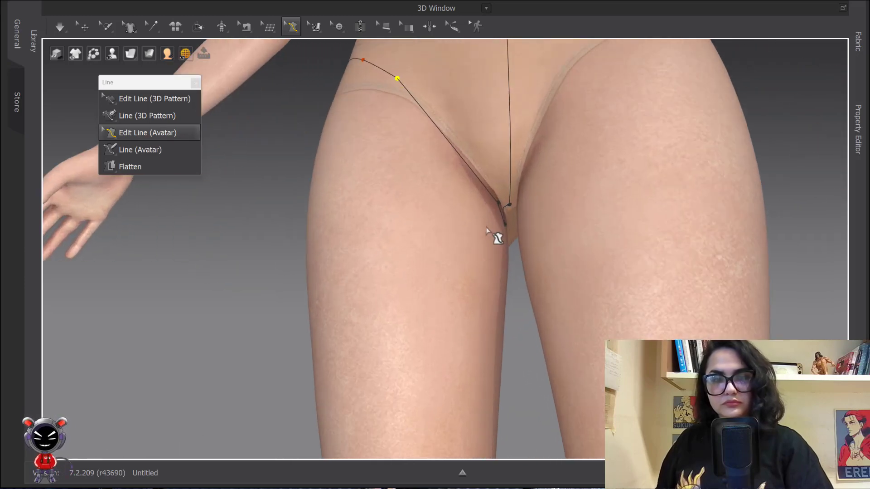
{"action": "mouse_move", "coordinate": [497, 237]}
{"action": "right_mouse_down"}
{"action": "mouse_move", "coordinate": [459, 228]}
{"action": "mouse_move", "coordinate": [495, 226]}
{"action": "right_mouse_up"}
{"action": "scroll", "coordinate": [480, 231], "scroll_direction": "up", "scroll_amount": 3}
{"action": "right_click", "coordinate": [549, 216]}
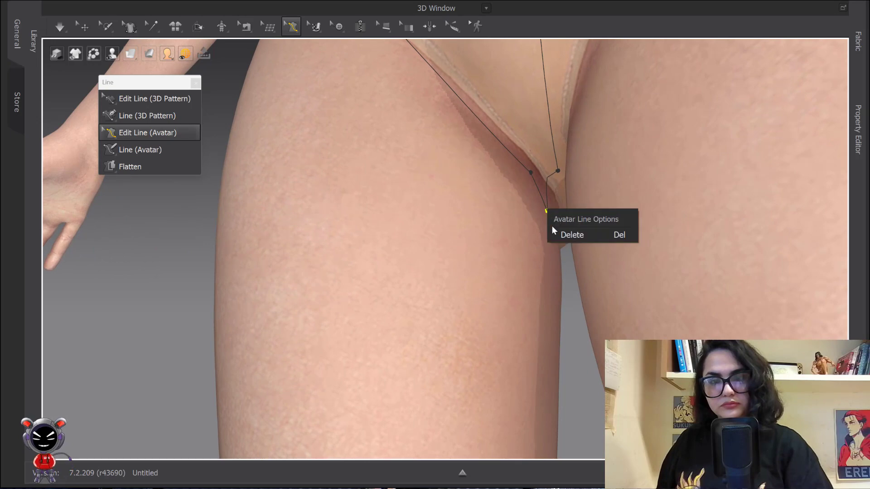
{"action": "left_click", "coordinate": [554, 232]}
Step: Draw an avatar line about 2.66 cm long joining the leg opening line's lower end to the centre front line's end
{"action": "left_click", "coordinate": [535, 179]}
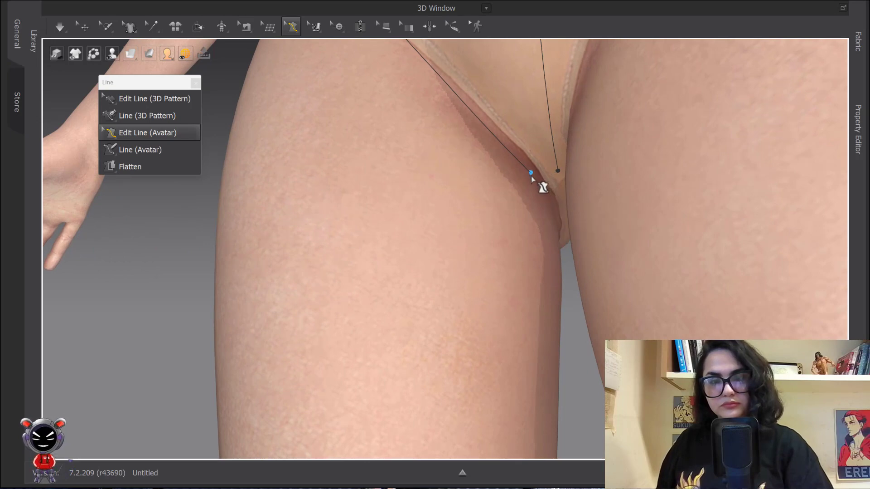
{"action": "left_click", "coordinate": [154, 150]}
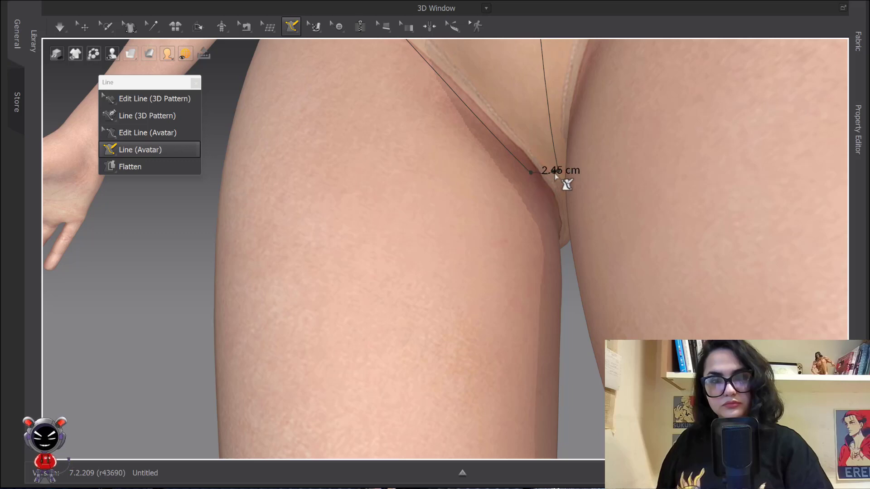
{"action": "scroll", "coordinate": [565, 248], "scroll_direction": "down", "scroll_amount": 10}
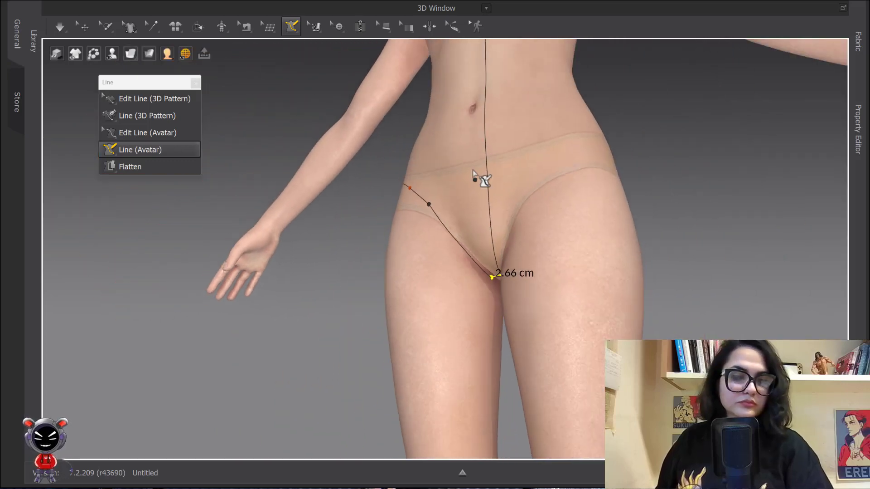
Step: Move the underarm corner point slightly down and towards the back on the side of the torso
{"action": "right_click_drag", "start_coordinate": [482, 180], "coordinate": [440, 227]}
{"action": "middle_click_drag", "start_coordinate": [440, 227], "coordinate": [453, 353]}
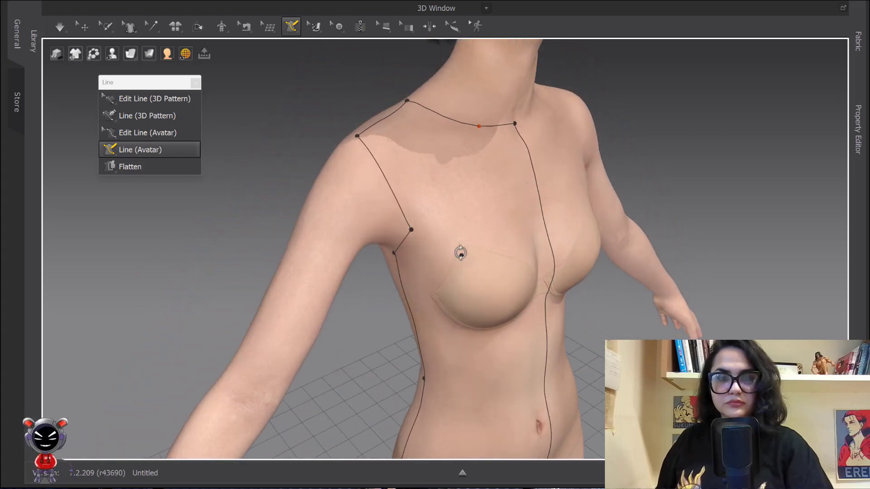
{"action": "right_click_drag", "start_coordinate": [460, 252], "coordinate": [460, 233]}
{"action": "scroll", "coordinate": [391, 185], "scroll_direction": "up", "scroll_amount": 3}
{"action": "right_click_drag", "start_coordinate": [389, 184], "coordinate": [480, 188]}
{"action": "left_click", "coordinate": [151, 132]}
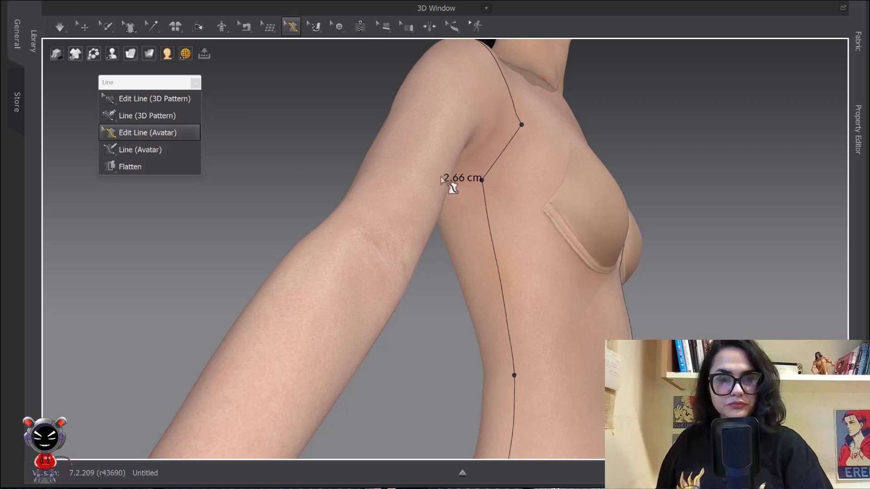
{"action": "left_click_drag", "start_coordinate": [482, 181], "coordinate": [470, 187]}
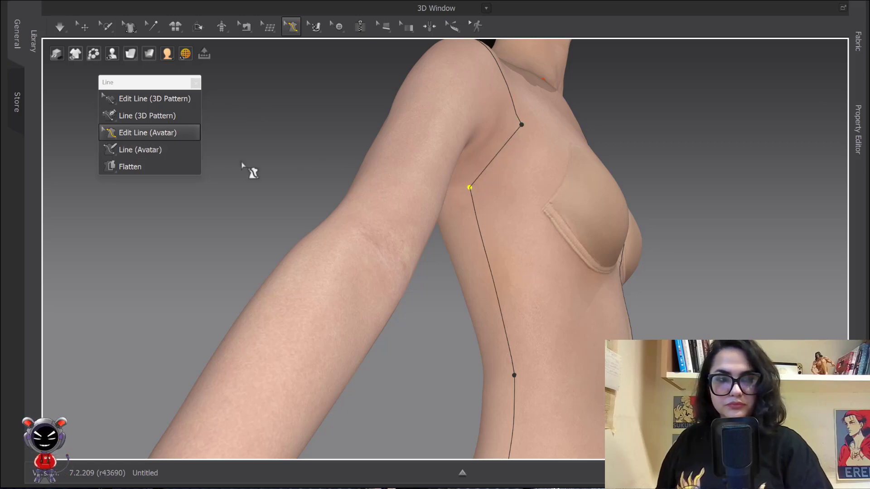
Step: Add a curve point to the lower armhole segment and move it inward to round the armhole towards the underarm
{"action": "left_click", "coordinate": [150, 149]}
{"action": "left_click", "coordinate": [384, 178]}
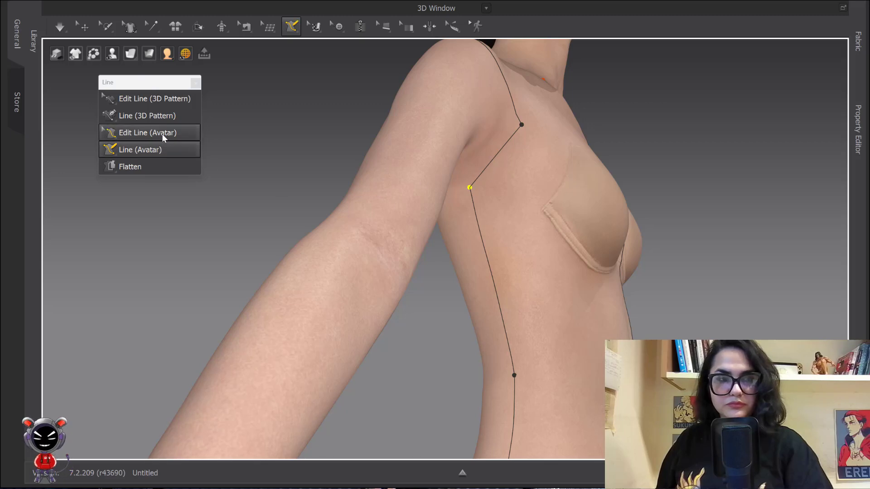
{"action": "left_click", "coordinate": [156, 133]}
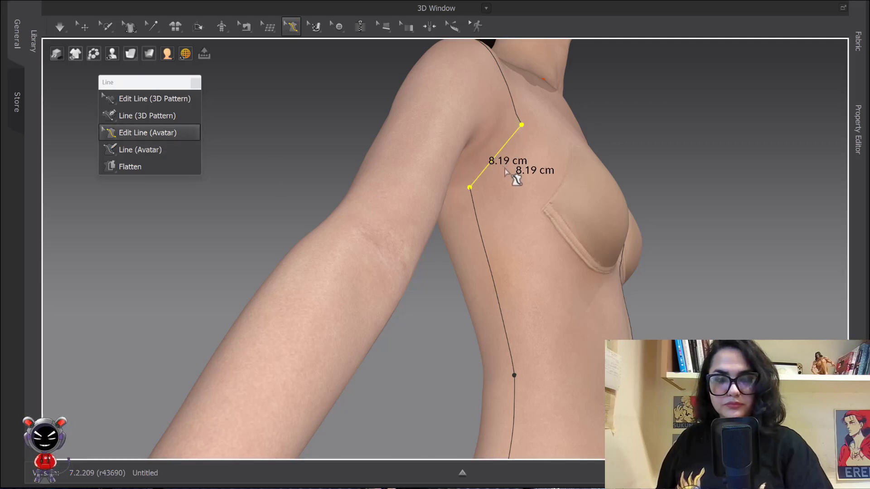
{"action": "right_click", "coordinate": [493, 161]}
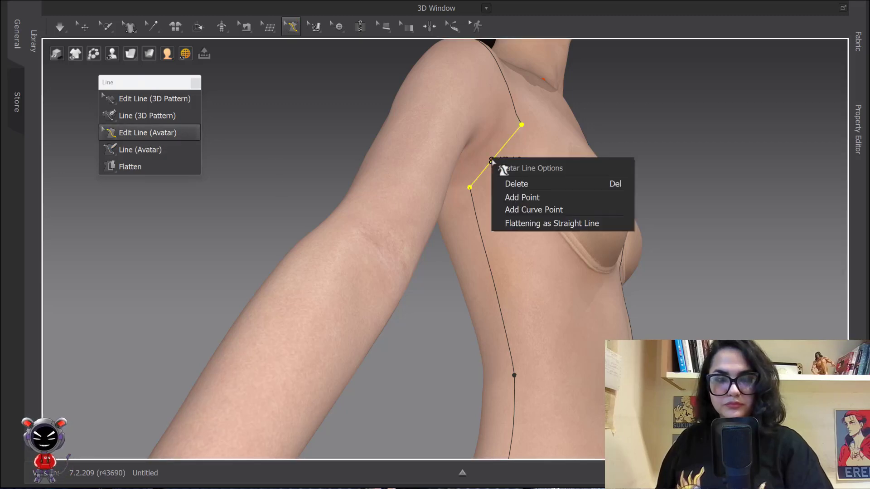
{"action": "left_click", "coordinate": [530, 209]}
{"action": "left_click_drag", "start_coordinate": [493, 161], "coordinate": [506, 171]}
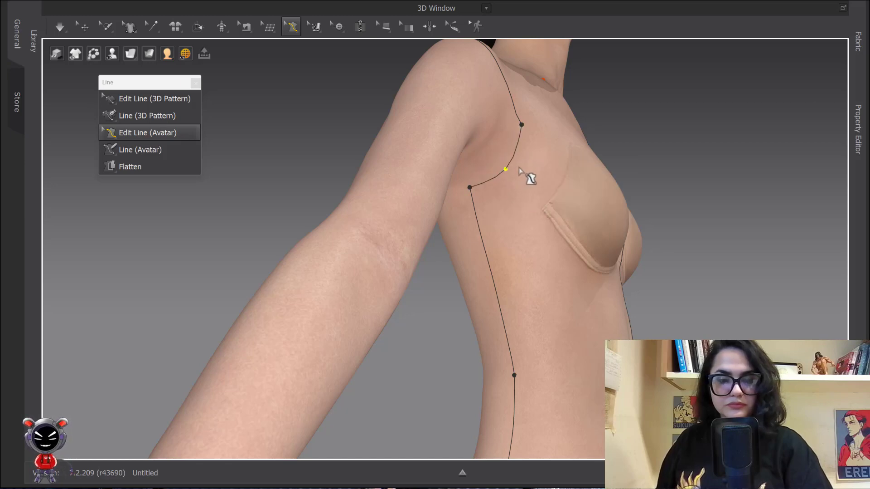
Step: Review the complete front half outline on the avatar from the front
{"action": "scroll", "coordinate": [521, 168], "scroll_direction": "down", "scroll_amount": 3}
{"action": "right_click_drag", "start_coordinate": [531, 164], "coordinate": [506, 208]}
{"action": "scroll", "coordinate": [507, 208], "scroll_direction": "down", "scroll_amount": 2}
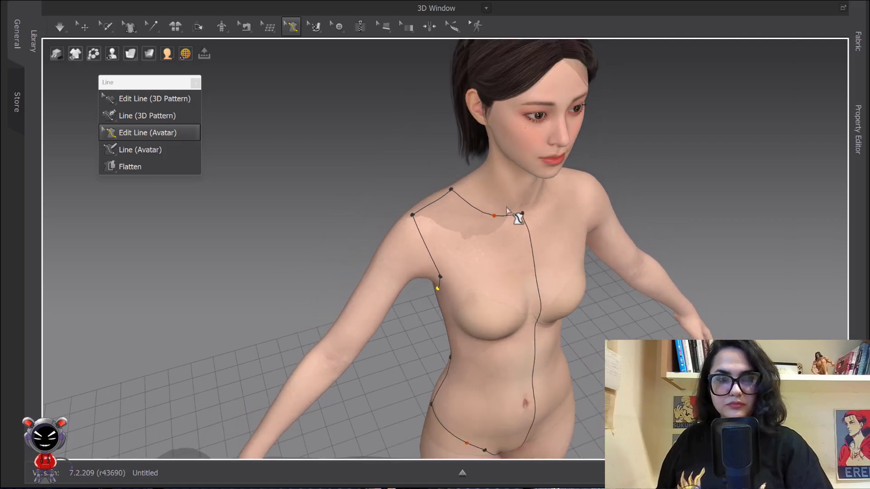
{"action": "middle_click_drag", "start_coordinate": [509, 210], "coordinate": [507, 151]}
{"action": "scroll", "coordinate": [506, 151], "scroll_direction": "down", "scroll_amount": 3}
{"action": "right_click_drag", "start_coordinate": [506, 152], "coordinate": [487, 132]}
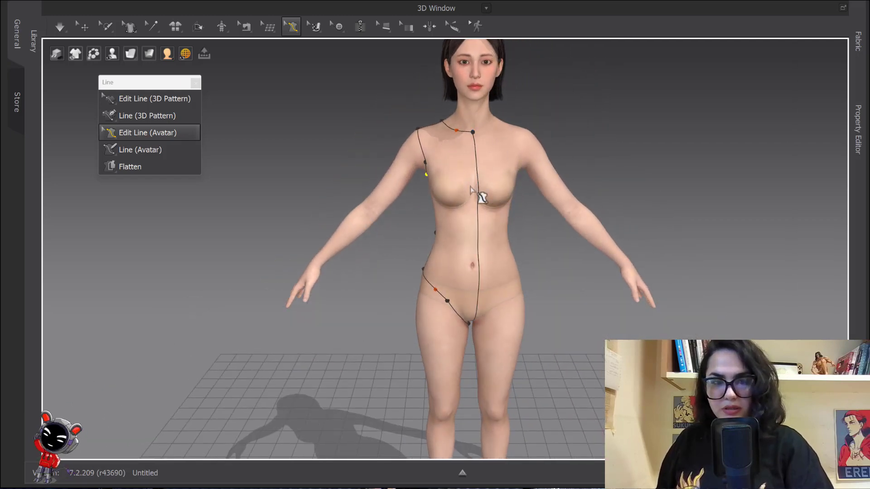
Step: Draw an avatar line about 10.42 cm long from the shoulder line's neck point to the centre back as the back neckline
{"action": "right_click_drag", "start_coordinate": [473, 187], "coordinate": [566, 181]}
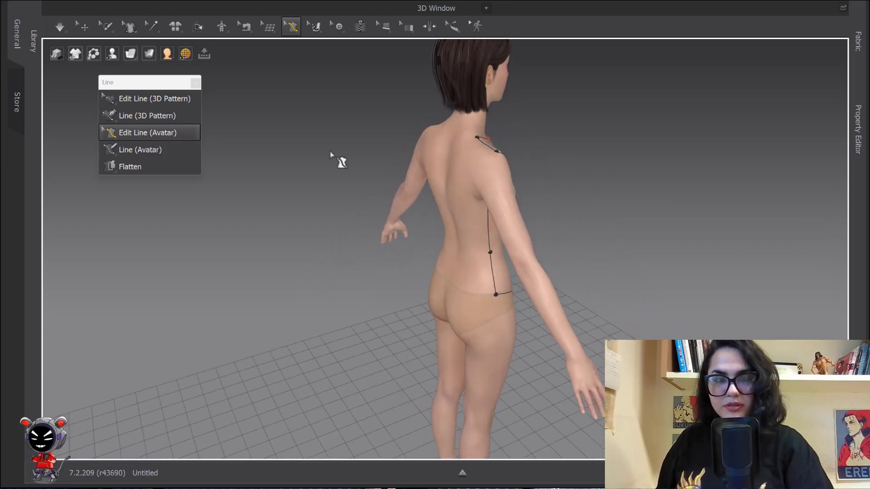
{"action": "left_click", "coordinate": [140, 150]}
{"action": "scroll", "coordinate": [455, 147], "scroll_direction": "up", "scroll_amount": 3}
{"action": "right_click_drag", "start_coordinate": [455, 147], "coordinate": [530, 151]}
{"action": "scroll", "coordinate": [531, 151], "scroll_direction": "up", "scroll_amount": 2}
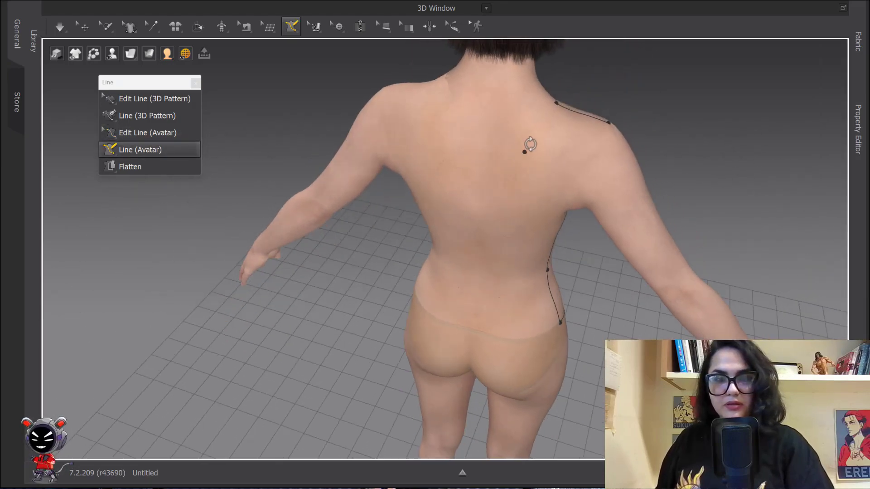
{"action": "scroll", "coordinate": [530, 144], "scroll_direction": "up", "scroll_amount": 2}
{"action": "middle_click_drag", "start_coordinate": [530, 144], "coordinate": [478, 240]}
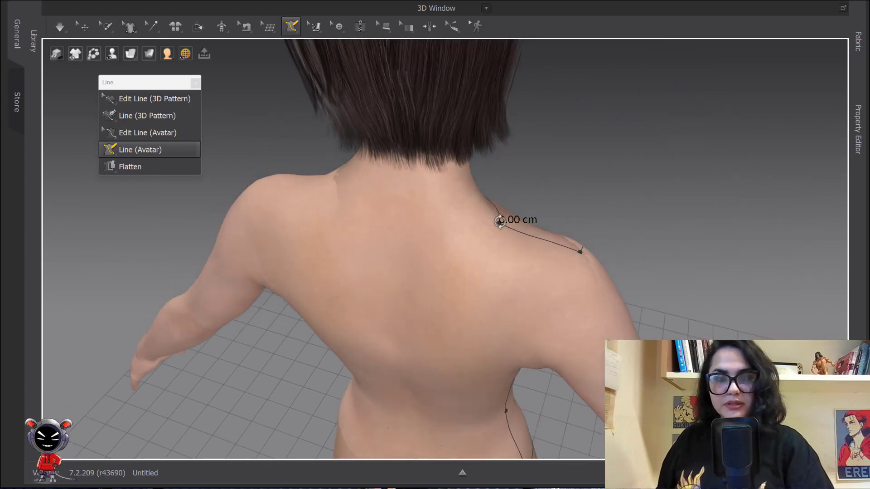
{"action": "right_click_drag", "start_coordinate": [500, 221], "coordinate": [551, 151]}
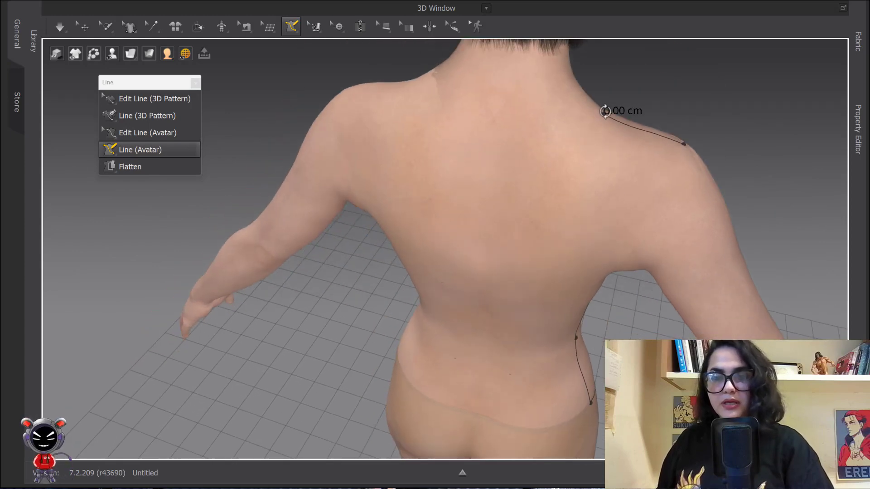
{"action": "right_click_drag", "start_coordinate": [606, 112], "coordinate": [525, 160]}
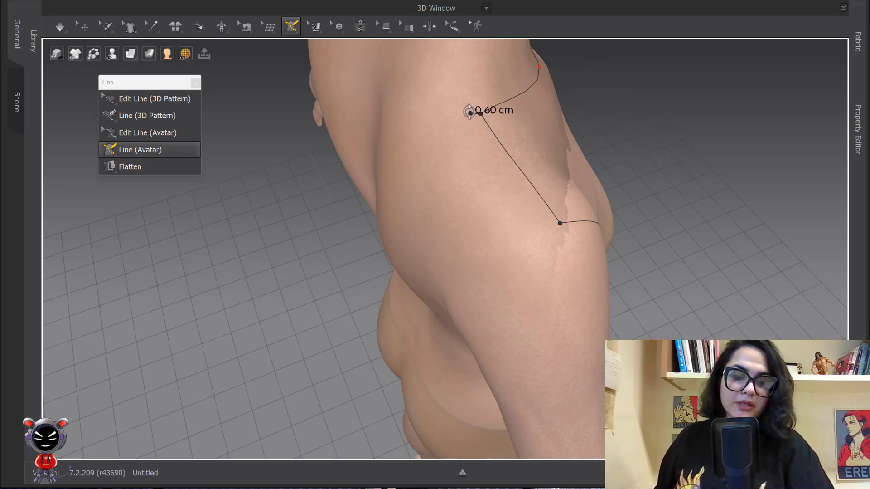
{"action": "scroll", "coordinate": [470, 107], "scroll_direction": "down", "scroll_amount": 3}
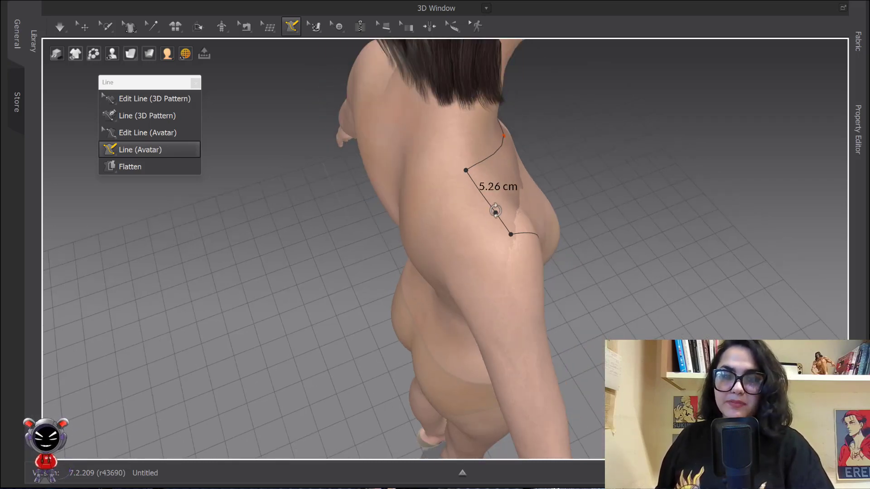
{"action": "right_click_drag", "start_coordinate": [431, 184], "coordinate": [489, 112]}
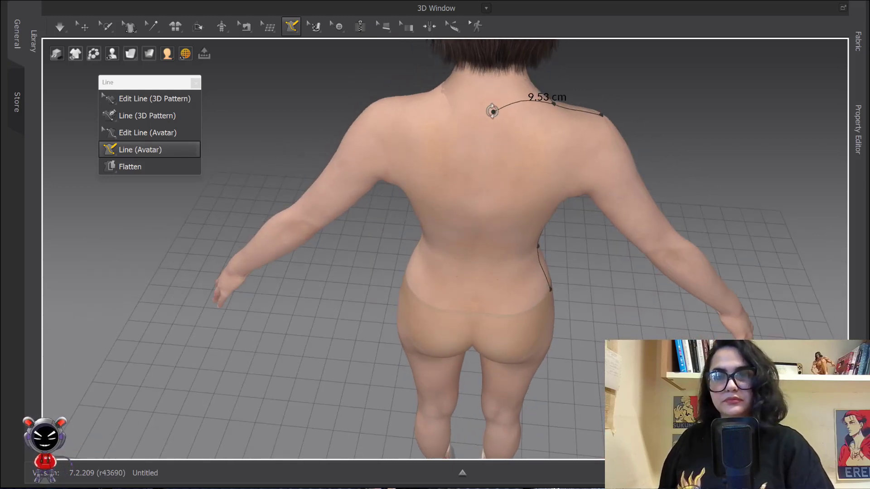
{"action": "middle_click_drag", "start_coordinate": [491, 111], "coordinate": [474, 109]}
{"action": "scroll", "coordinate": [485, 107], "scroll_direction": "up", "scroll_amount": 5}
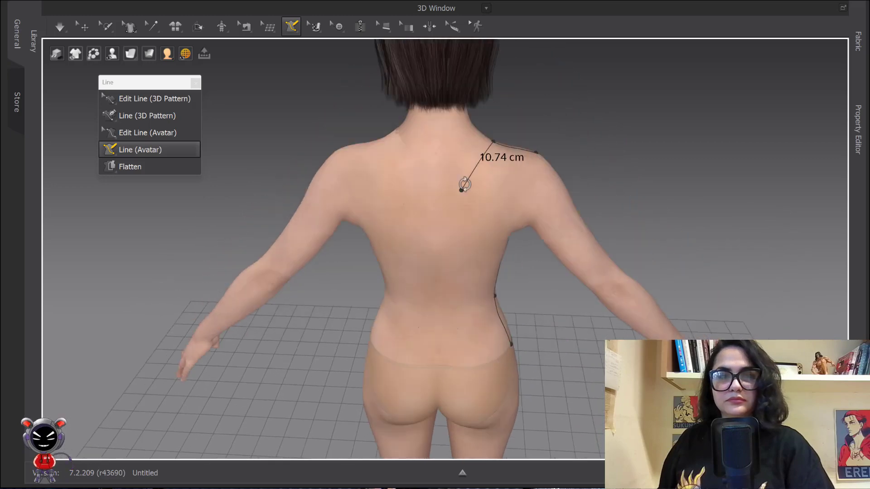
{"action": "scroll", "coordinate": [454, 176], "scroll_direction": "up", "scroll_amount": 1}
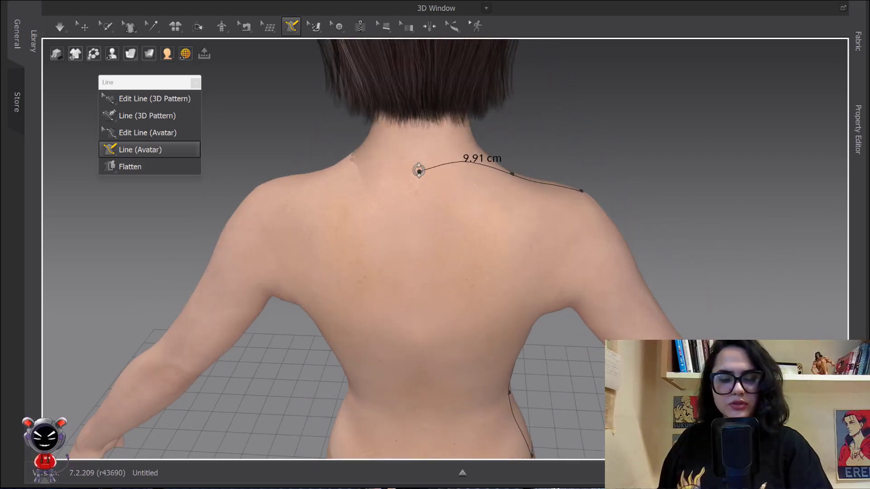
{"action": "left_click", "coordinate": [419, 182]}
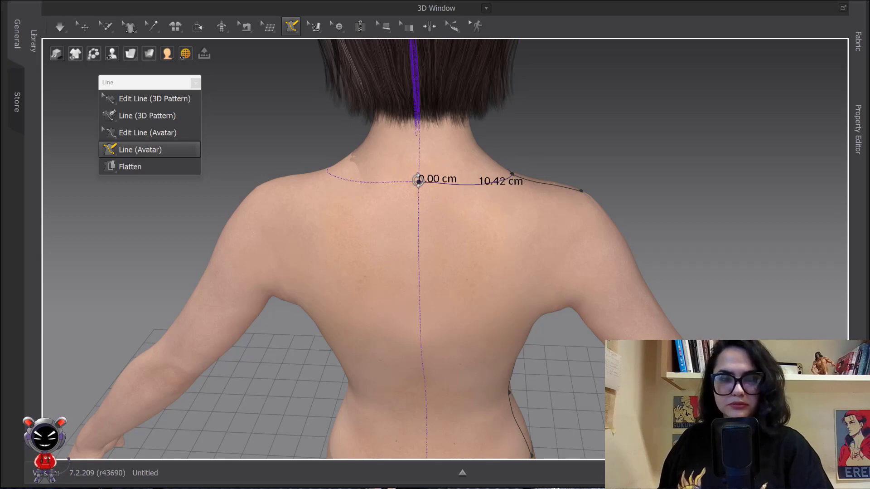
Step: Draw the centre back line about 49.73 cm down to the underwear's upper edge and continue it about 23.44 cm to the crotch point
{"action": "scroll", "coordinate": [421, 195], "scroll_direction": "down", "scroll_amount": 4}
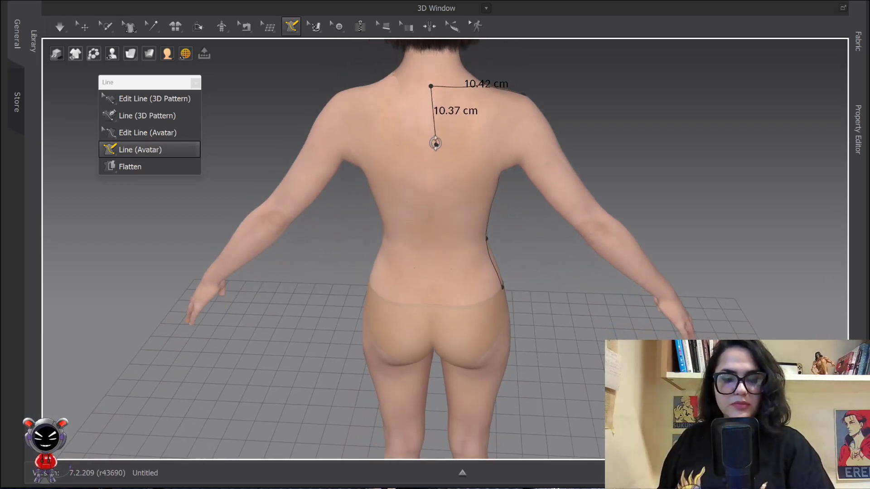
{"action": "scroll", "coordinate": [439, 136], "scroll_direction": "up", "scroll_amount": 2}
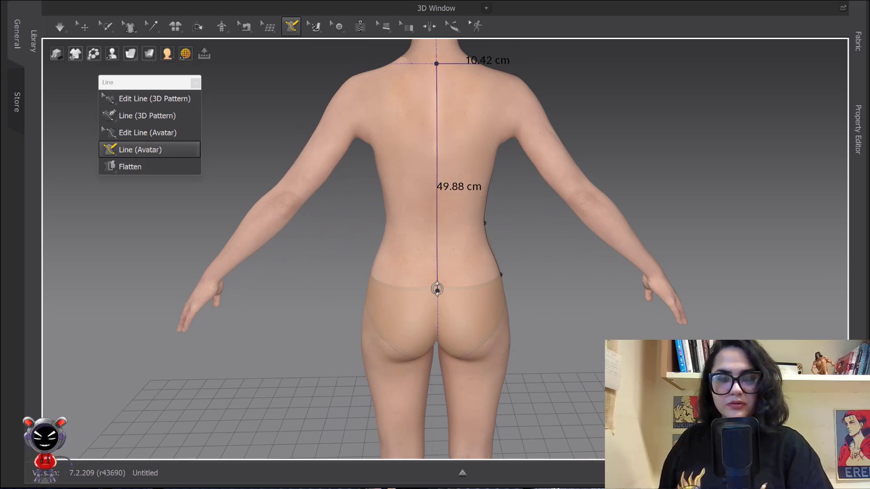
{"action": "right_click_drag", "start_coordinate": [437, 289], "coordinate": [436, 265]}
{"action": "middle_click_drag", "start_coordinate": [436, 264], "coordinate": [431, 165]}
{"action": "scroll", "coordinate": [431, 165], "scroll_direction": "up", "scroll_amount": 4}
{"action": "scroll", "coordinate": [423, 146], "scroll_direction": "up", "scroll_amount": 2}
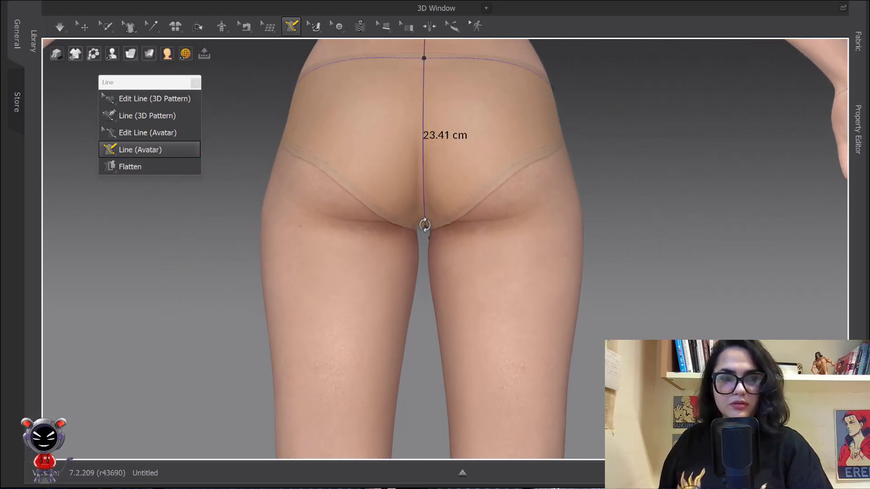
{"action": "right_click_drag", "start_coordinate": [436, 225], "coordinate": [450, 189]}
{"action": "scroll", "coordinate": [446, 193], "scroll_direction": "up", "scroll_amount": 3}
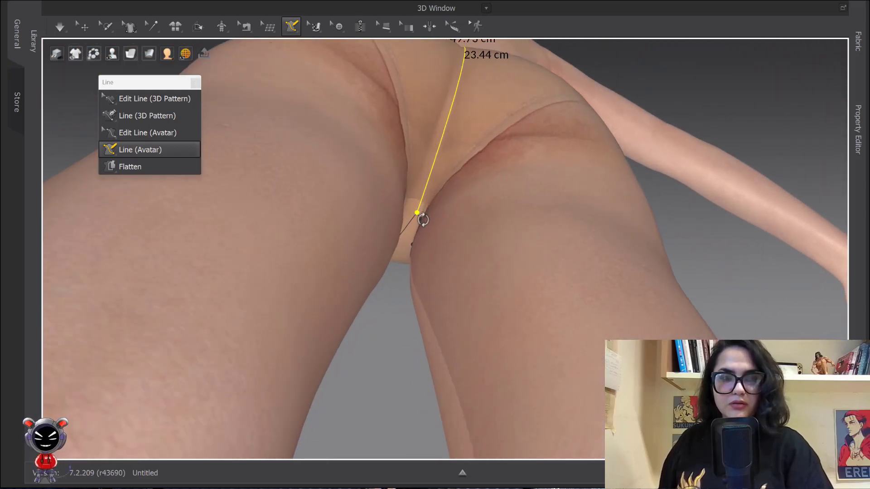
{"action": "right_click_drag", "start_coordinate": [423, 219], "coordinate": [365, 93]}
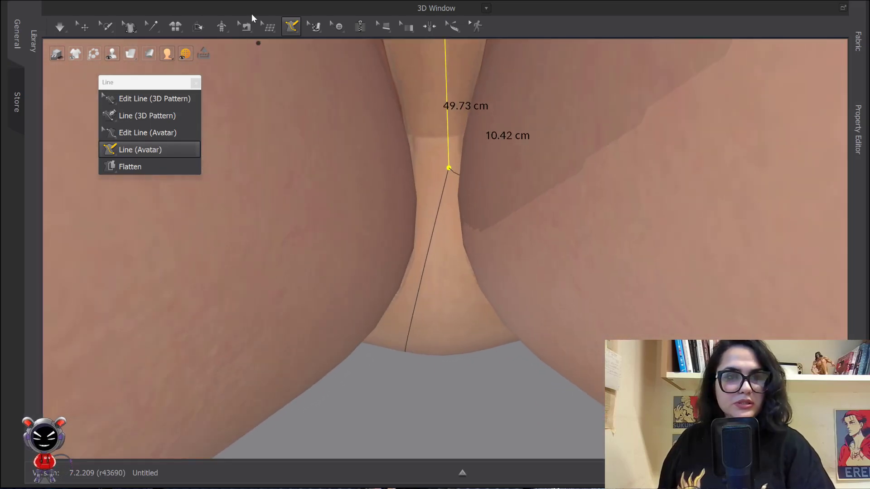
Step: Move the shared crotch point of the centre front and centre back lines slightly
{"action": "left_click", "coordinate": [143, 134]}
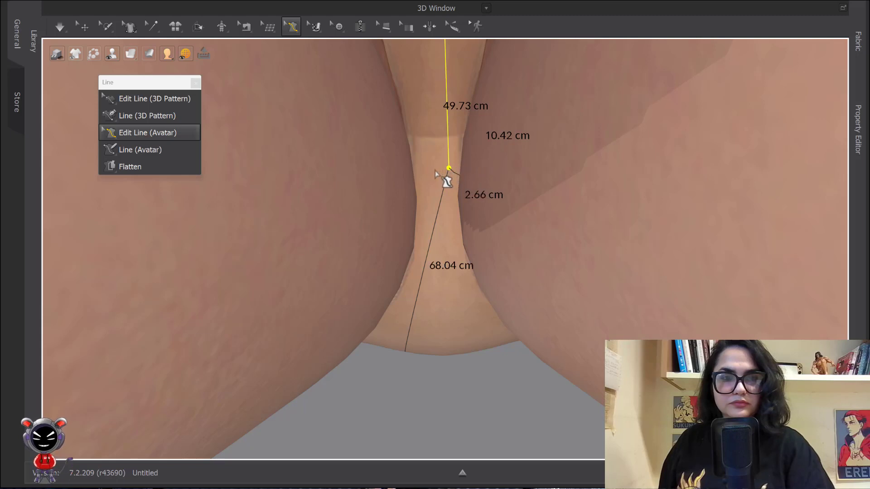
{"action": "mouse_move", "coordinate": [447, 168]}
{"action": "left_mouse_down"}
{"action": "mouse_move", "coordinate": [451, 179]}
{"action": "mouse_move", "coordinate": [442, 174]}
{"action": "left_mouse_up"}
{"action": "right_click_drag", "start_coordinate": [442, 174], "coordinate": [458, 208]}
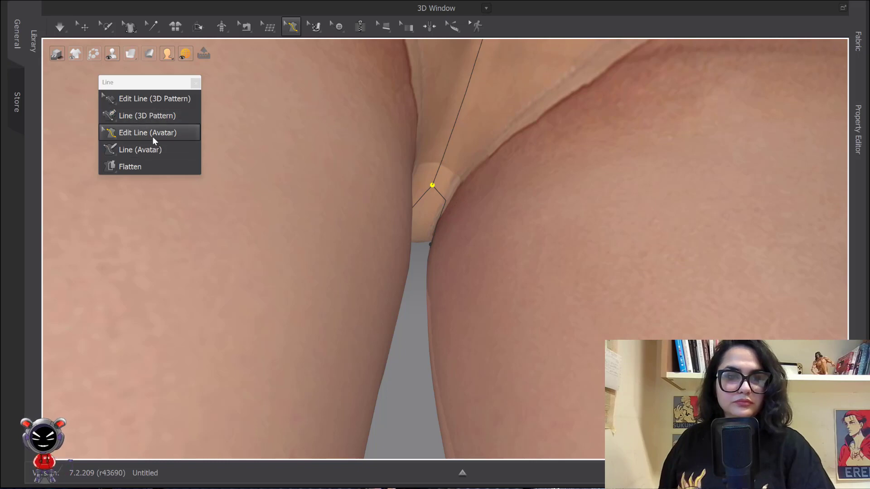
Step: Move the leg opening line's inner end point backwards along the inner thigh, closer to the centre crotch point
{"action": "left_click", "coordinate": [147, 147]}
{"action": "right_click_drag", "start_coordinate": [433, 245], "coordinate": [463, 222]}
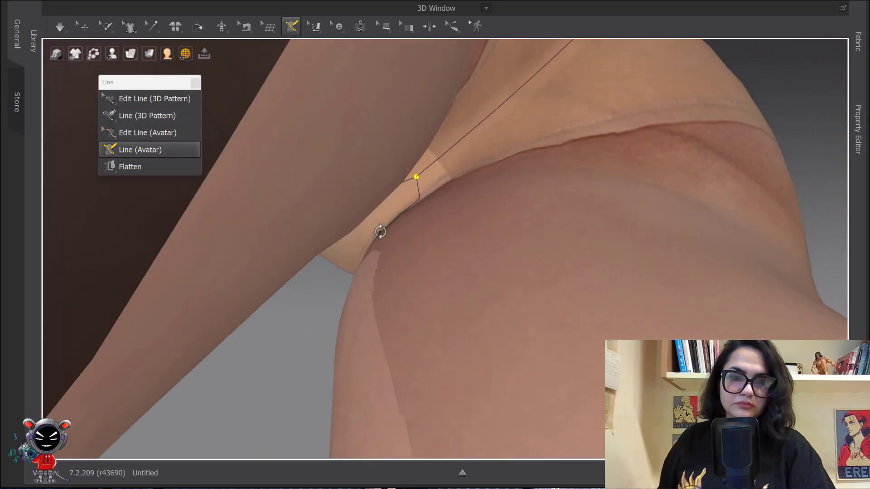
{"action": "left_click", "coordinate": [142, 131]}
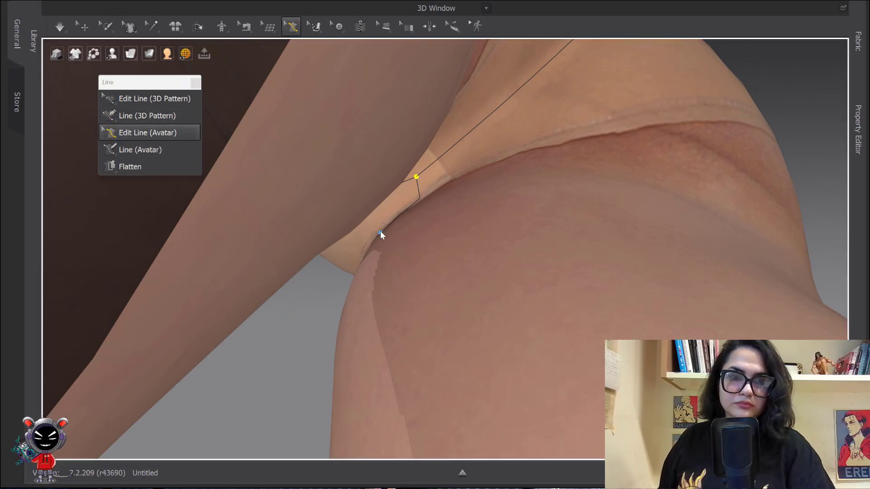
{"action": "left_click_drag", "start_coordinate": [379, 231], "coordinate": [420, 204]}
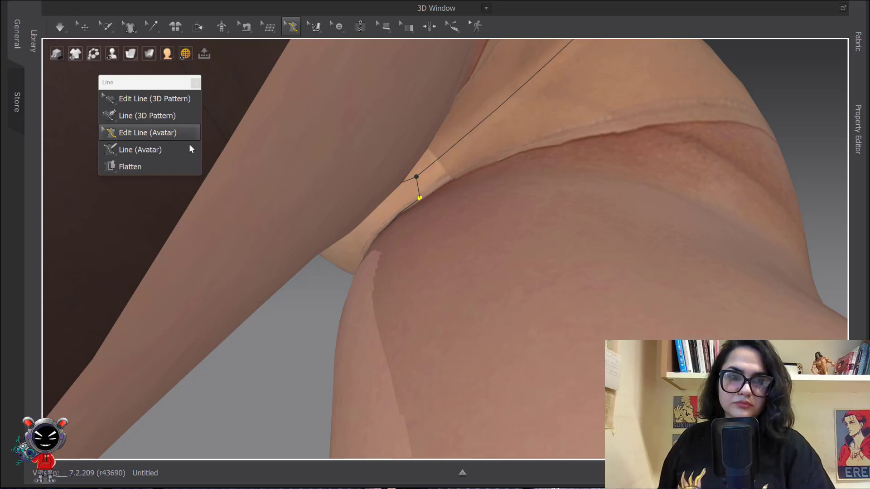
Step: Draw the back leg opening from the inner thigh point to the side hip point in two segments of about 18.42 and 17.50 cm
{"action": "left_click", "coordinate": [139, 149]}
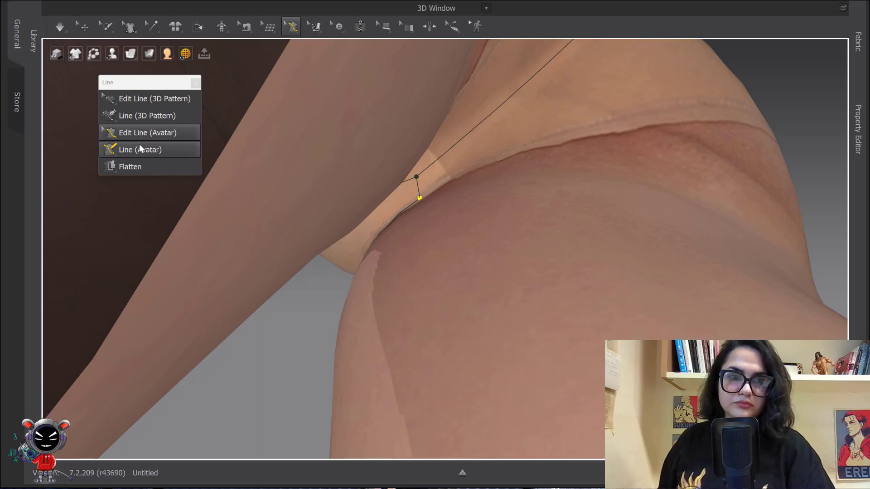
{"action": "left_click", "coordinate": [420, 198]}
{"action": "mouse_move", "coordinate": [480, 181]}
{"action": "right_mouse_down"}
{"action": "mouse_move", "coordinate": [445, 184]}
{"action": "mouse_move", "coordinate": [435, 212]}
{"action": "mouse_move", "coordinate": [468, 180]}
{"action": "right_mouse_up"}
{"action": "scroll", "coordinate": [469, 179], "scroll_direction": "down", "scroll_amount": 8}
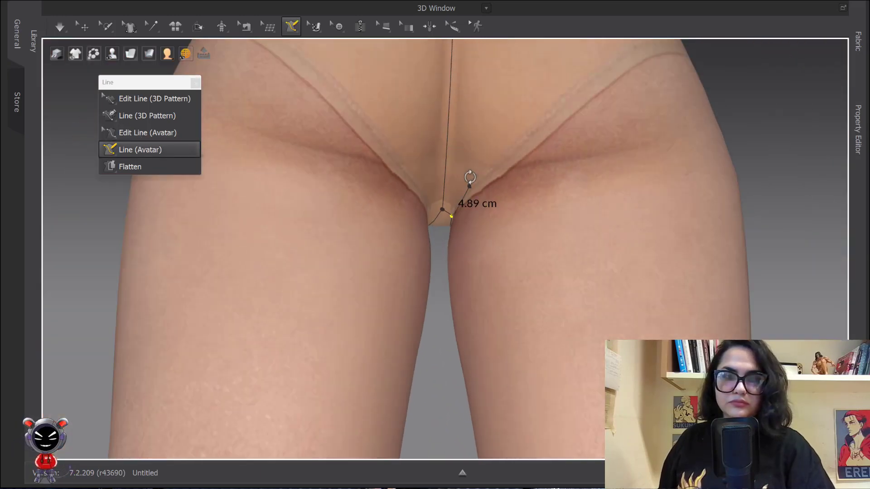
{"action": "middle_click_drag", "start_coordinate": [468, 169], "coordinate": [443, 219]}
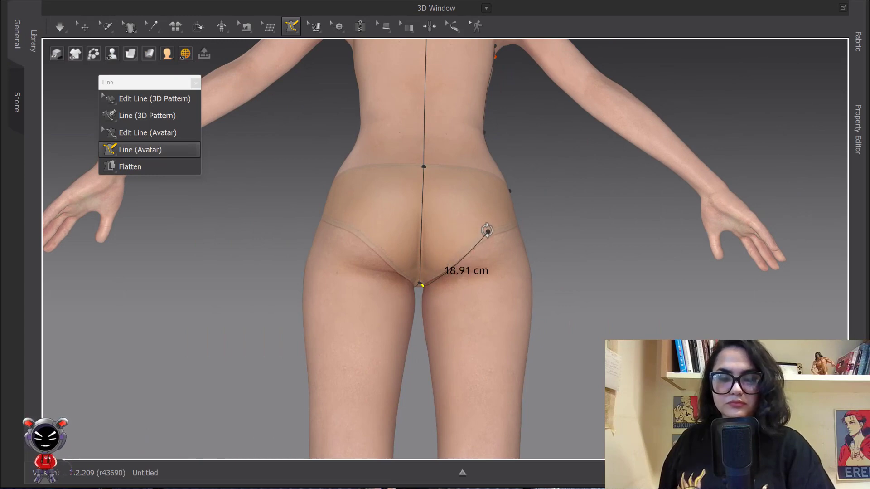
{"action": "right_click_drag", "start_coordinate": [507, 229], "coordinate": [494, 231]}
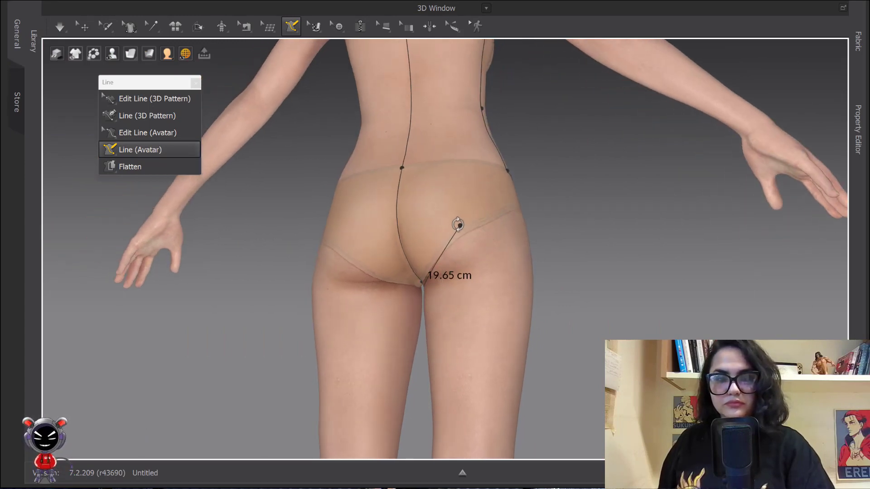
{"action": "right_click_drag", "start_coordinate": [471, 227], "coordinate": [405, 200]}
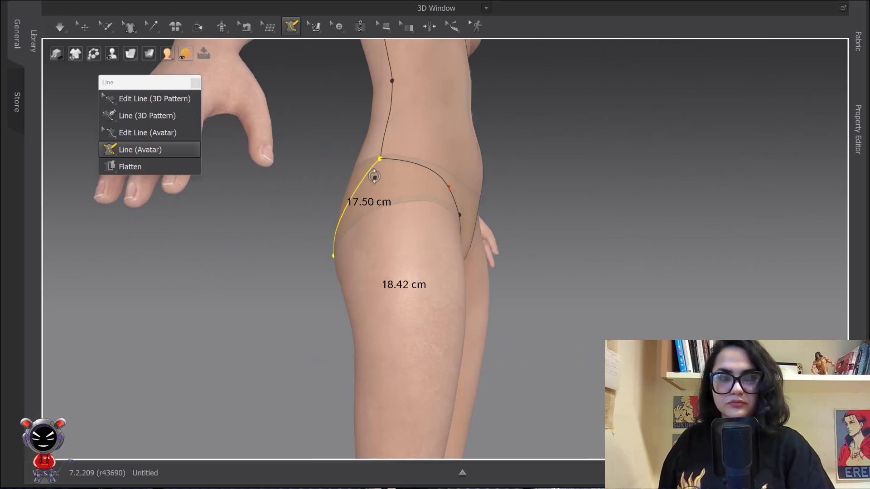
Step: Draw the back armhole from the underarm point to the shoulder tip in two segments of about 9.66 and 11.65 cm
{"action": "right_click_drag", "start_coordinate": [374, 175], "coordinate": [439, 189]}
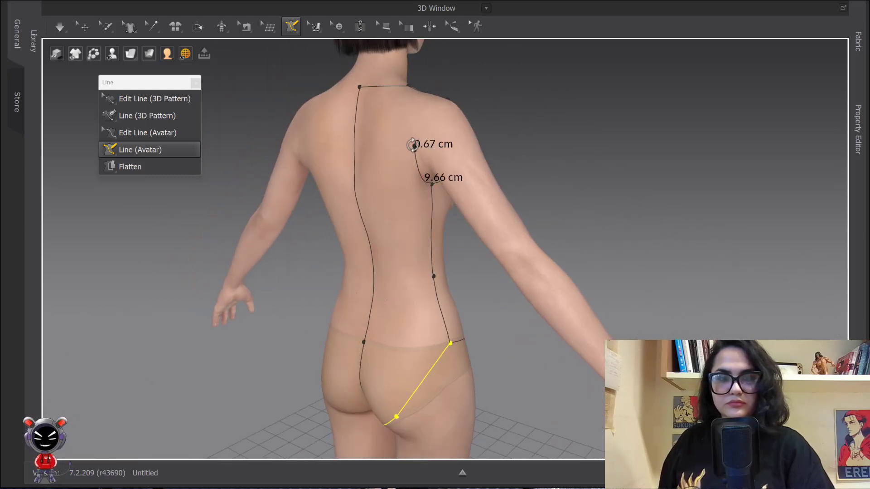
{"action": "mouse_move", "coordinate": [412, 144]}
{"action": "right_mouse_down"}
{"action": "mouse_move", "coordinate": [398, 189]}
{"action": "mouse_move", "coordinate": [383, 194]}
{"action": "mouse_move", "coordinate": [431, 190]}
{"action": "mouse_move", "coordinate": [413, 160]}
{"action": "right_mouse_up"}
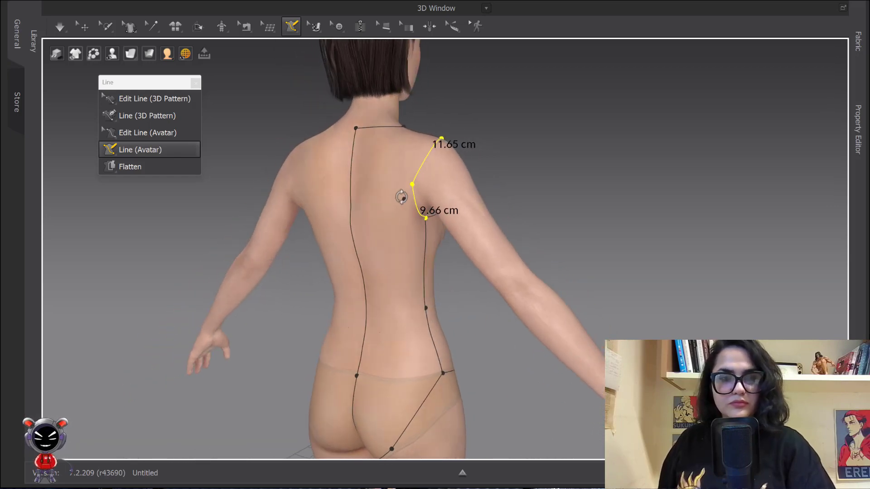
Step: Move the middle point of the back leg opening line slightly up on the buttock
{"action": "left_click", "coordinate": [139, 136]}
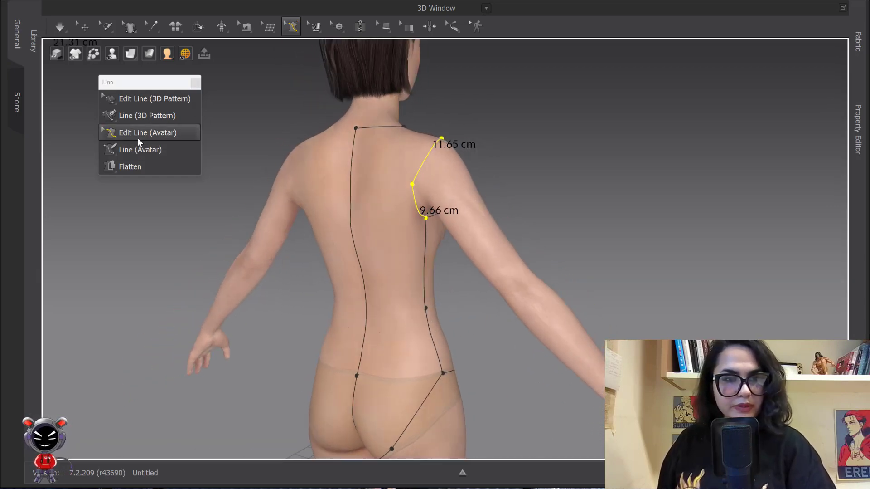
{"action": "middle_click_drag", "start_coordinate": [432, 345], "coordinate": [425, 158]}
{"action": "scroll", "coordinate": [414, 221], "scroll_direction": "up", "scroll_amount": 1}
{"action": "right_click_drag", "start_coordinate": [425, 159], "coordinate": [440, 182]}
{"action": "scroll", "coordinate": [439, 183], "scroll_direction": "up", "scroll_amount": 3}
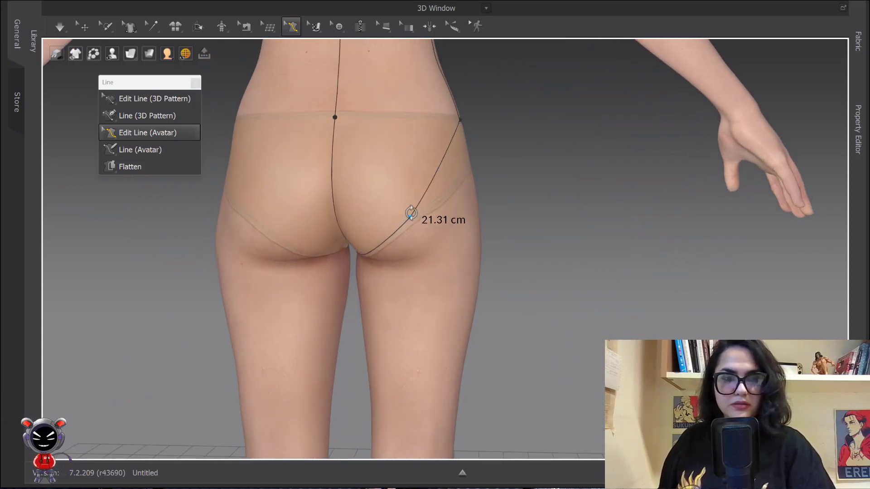
{"action": "left_click_drag", "start_coordinate": [409, 216], "coordinate": [407, 205]}
{"action": "right_click_drag", "start_coordinate": [442, 195], "coordinate": [389, 195]}
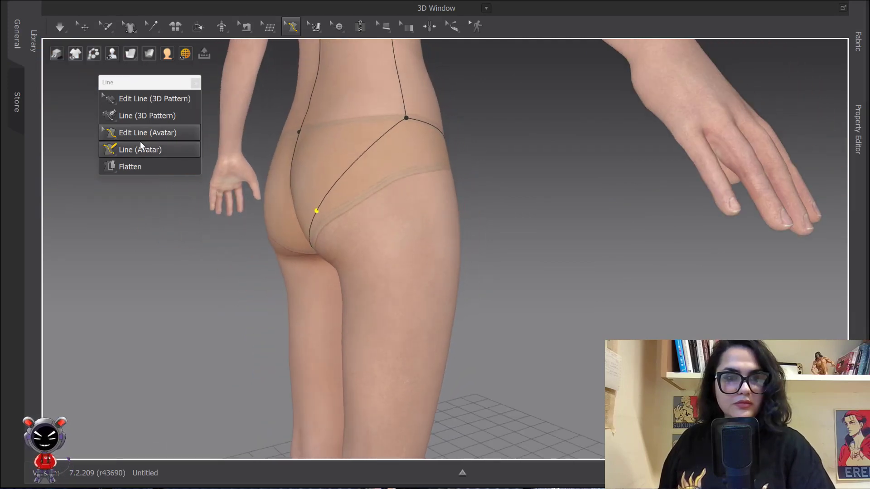
Step: Add a curve point to the upper segment of the back leg opening and move it slightly upward to round the line
{"action": "right_click", "coordinate": [359, 153]}
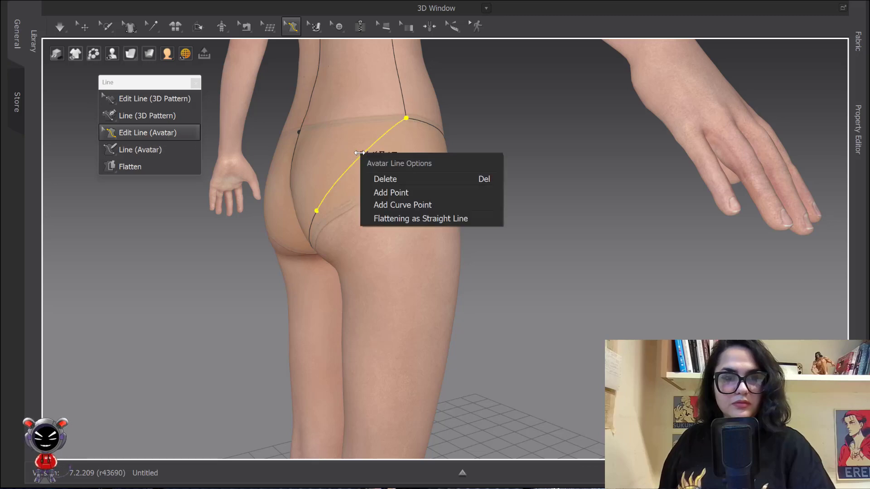
{"action": "left_click", "coordinate": [399, 207]}
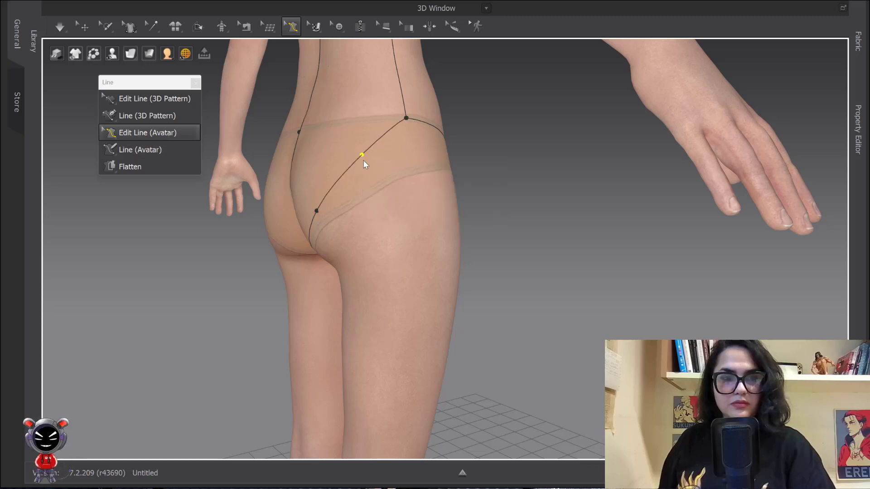
{"action": "left_click_drag", "start_coordinate": [352, 142], "coordinate": [357, 144]}
Step: Add a curve point to the upper back armhole segment and move it inward towards the centre back to round the armhole
{"action": "scroll", "coordinate": [409, 157], "scroll_direction": "down", "scroll_amount": 2}
{"action": "right_click_drag", "start_coordinate": [408, 156], "coordinate": [469, 229]}
{"action": "scroll", "coordinate": [469, 229], "scroll_direction": "up", "scroll_amount": 3}
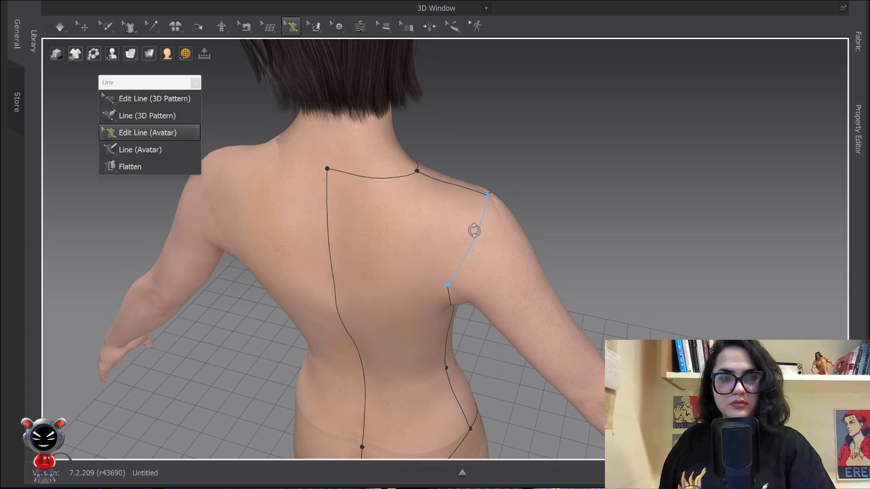
{"action": "right_click", "coordinate": [473, 238]}
{"action": "left_click", "coordinate": [505, 283]}
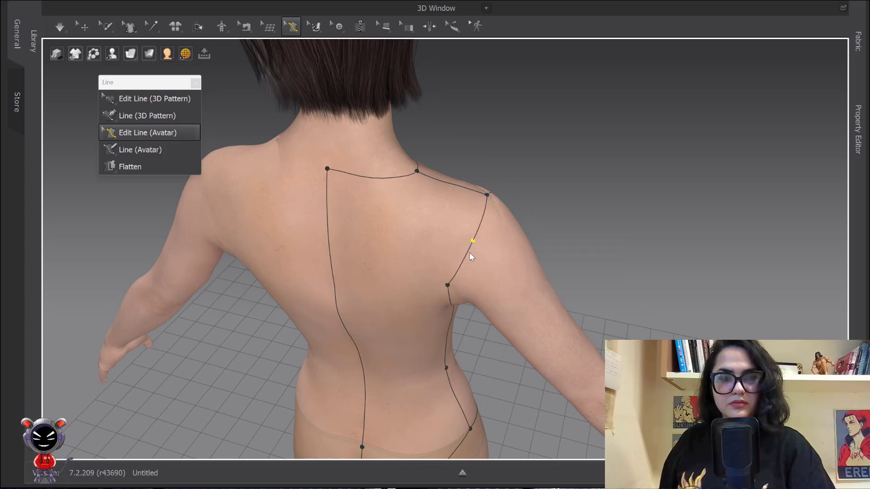
{"action": "left_click_drag", "start_coordinate": [474, 241], "coordinate": [463, 236]}
{"action": "scroll", "coordinate": [468, 236], "scroll_direction": "down", "scroll_amount": 3}
{"action": "right_click_drag", "start_coordinate": [468, 236], "coordinate": [361, 220]}
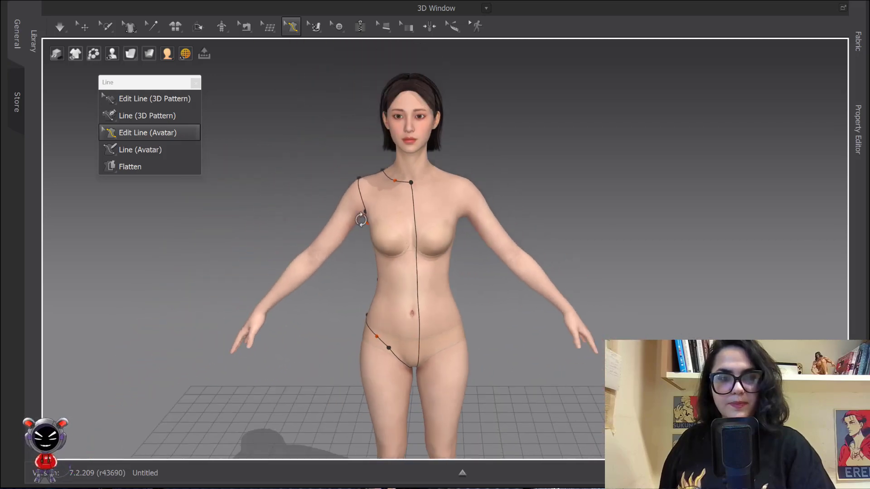
Step: Leave line editing and move the floating Line palette away from the avatar, into the corner of the 3D window
{"action": "scroll", "coordinate": [404, 197], "scroll_direction": "down", "scroll_amount": 1}
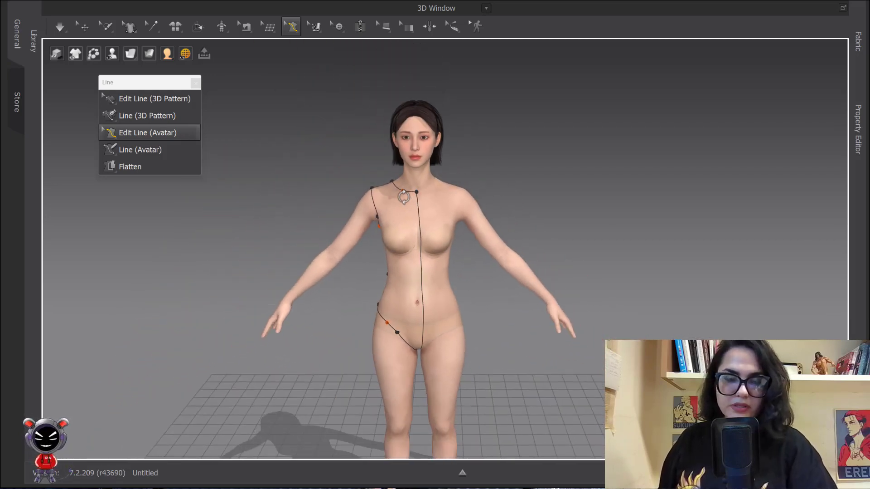
{"action": "middle_click_drag", "start_coordinate": [404, 193], "coordinate": [402, 118]}
{"action": "scroll", "coordinate": [411, 131], "scroll_direction": "up", "scroll_amount": 4}
{"action": "scroll", "coordinate": [411, 135], "scroll_direction": "down", "scroll_amount": 3}
{"action": "right_click_drag", "start_coordinate": [411, 135], "coordinate": [421, 117]}
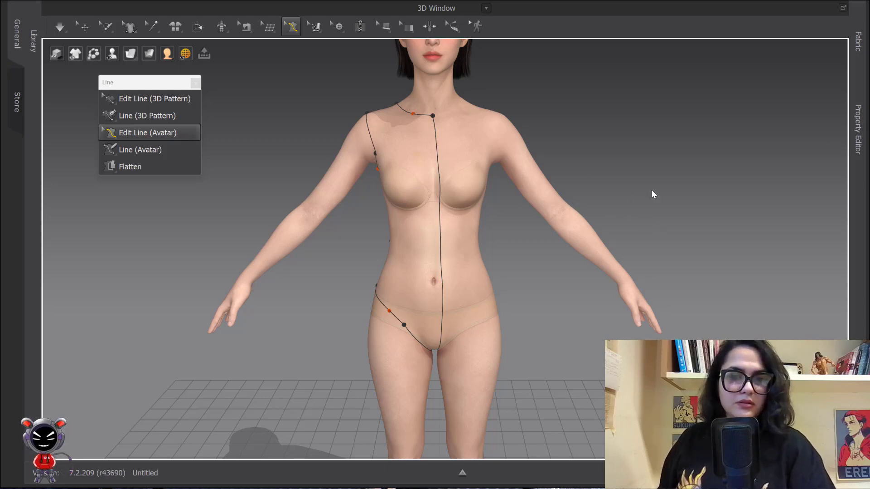
{"action": "key", "text": "q"}
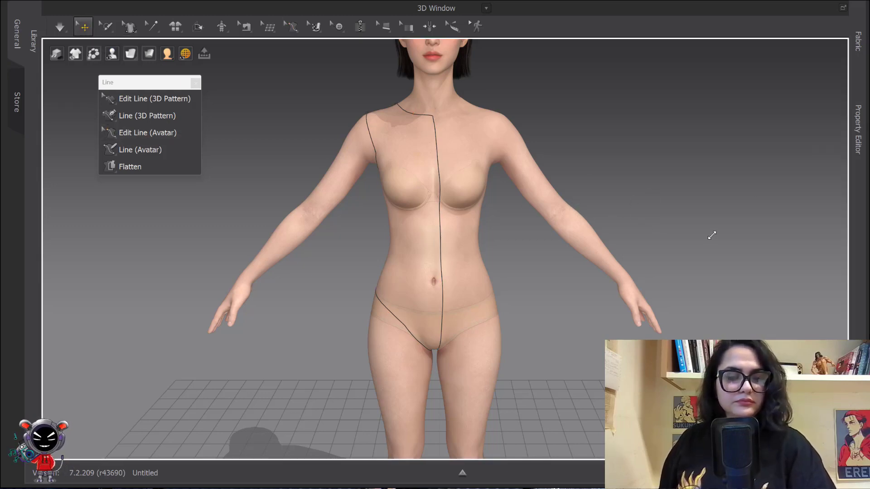
{"action": "key", "text": "alt+w"}
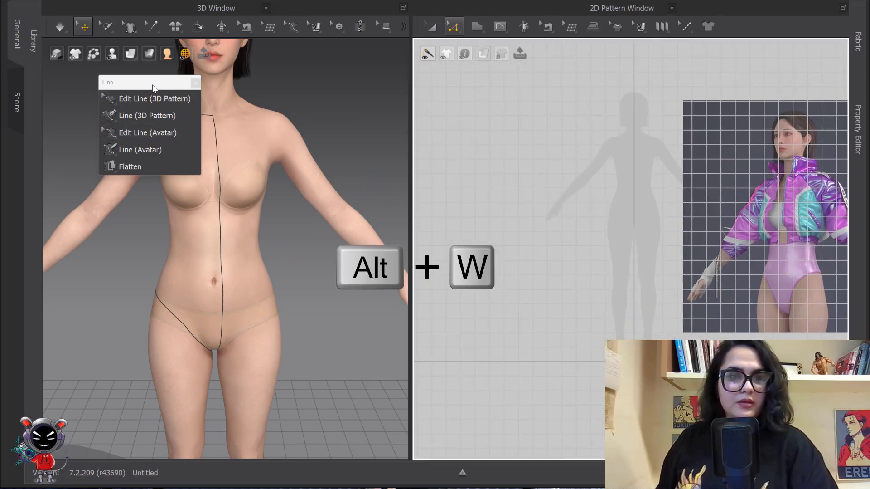
{"action": "left_click_drag", "start_coordinate": [153, 87], "coordinate": [96, 69]}
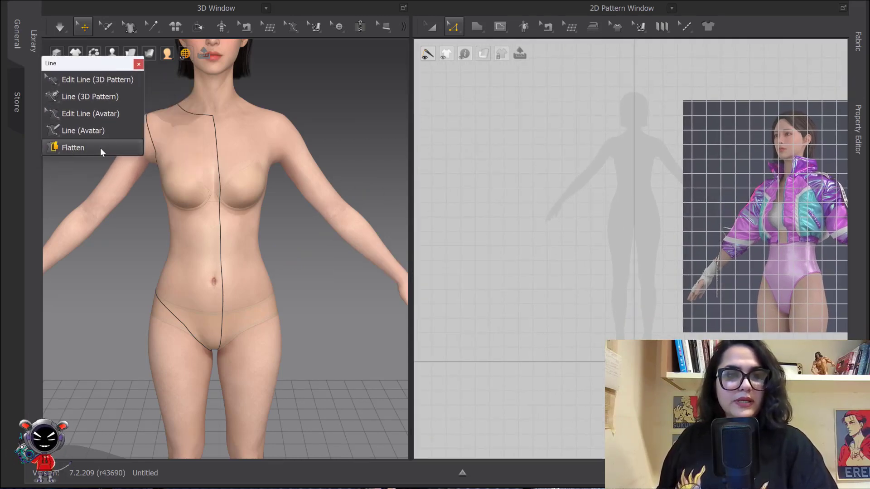
{"action": "key", "text": "alt+w"}
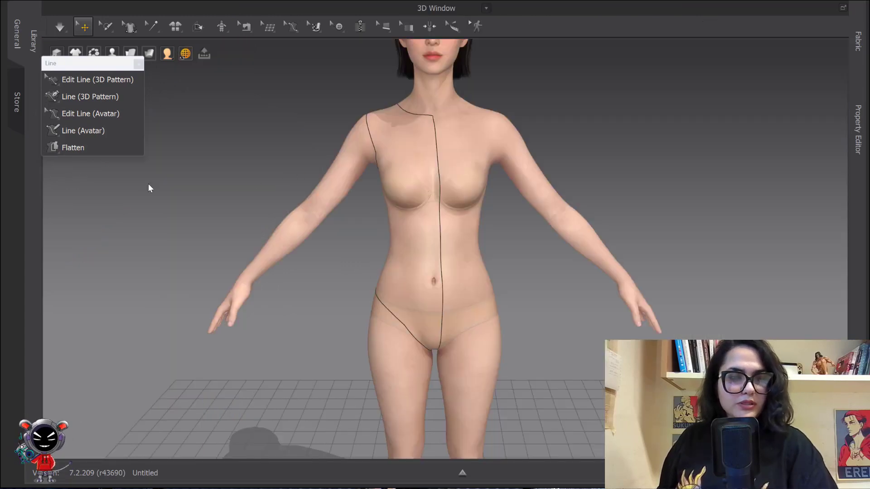
Step: Start Flatten and select the outlined front half of the bodysuit on the avatar
{"action": "left_click", "coordinate": [100, 147]}
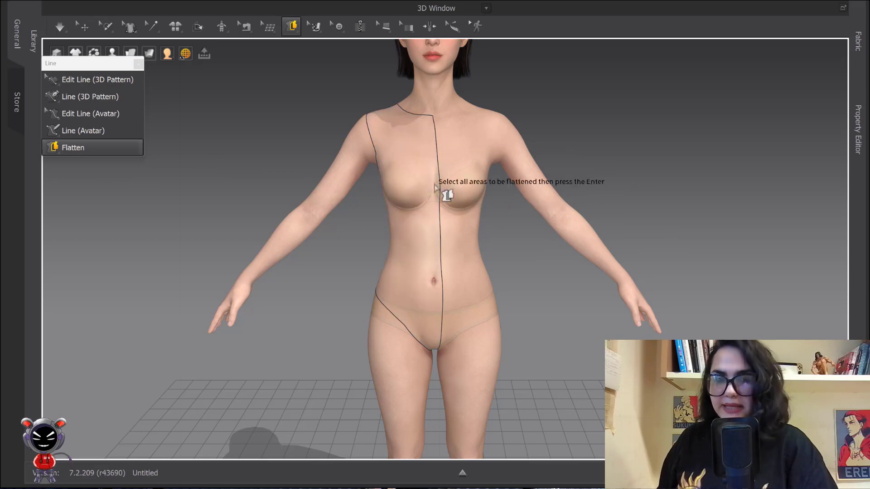
{"action": "scroll", "coordinate": [415, 210], "scroll_direction": "down", "scroll_amount": 1}
{"action": "scroll", "coordinate": [415, 211], "scroll_direction": "down", "scroll_amount": 1}
{"action": "left_click", "coordinate": [415, 211]}
{"action": "mouse_move", "coordinate": [415, 211]}
{"action": "right_mouse_down"}
{"action": "mouse_move", "coordinate": [441, 210]}
{"action": "mouse_move", "coordinate": [396, 200]}
{"action": "mouse_move", "coordinate": [431, 211]}
{"action": "mouse_move", "coordinate": [541, 207]}
{"action": "mouse_move", "coordinate": [452, 199]}
{"action": "mouse_move", "coordinate": [430, 207]}
{"action": "right_mouse_up"}
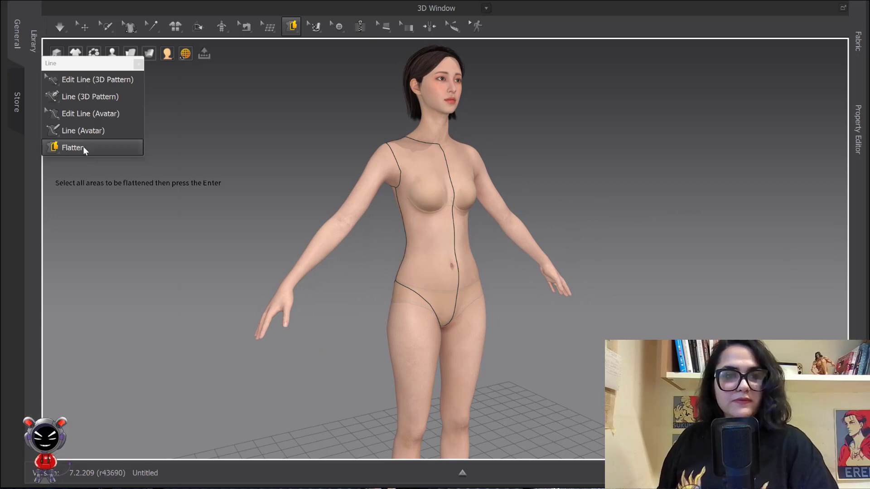
{"action": "left_click", "coordinate": [424, 194]}
{"action": "left_click", "coordinate": [433, 188]}
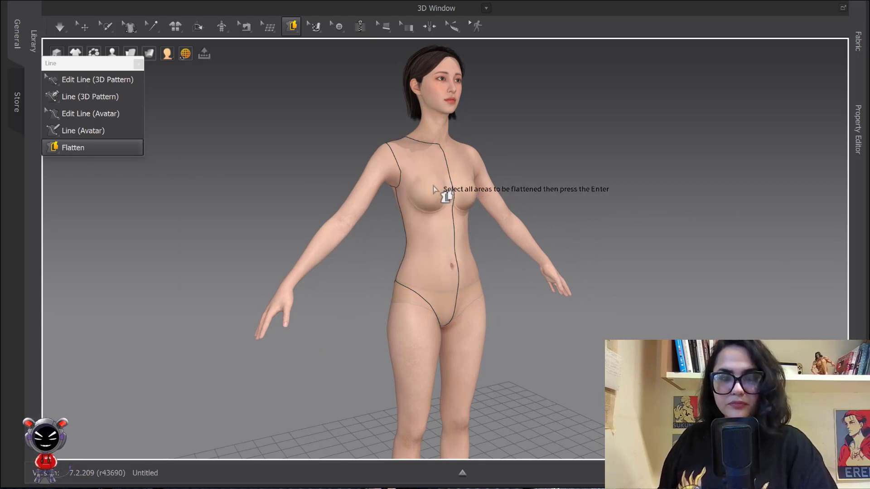
{"action": "left_click", "coordinate": [433, 188]}
{"action": "left_click", "coordinate": [406, 188]}
{"action": "left_click", "coordinate": [404, 185]}
{"action": "left_click", "coordinate": [404, 184]}
{"action": "left_click", "coordinate": [402, 178]}
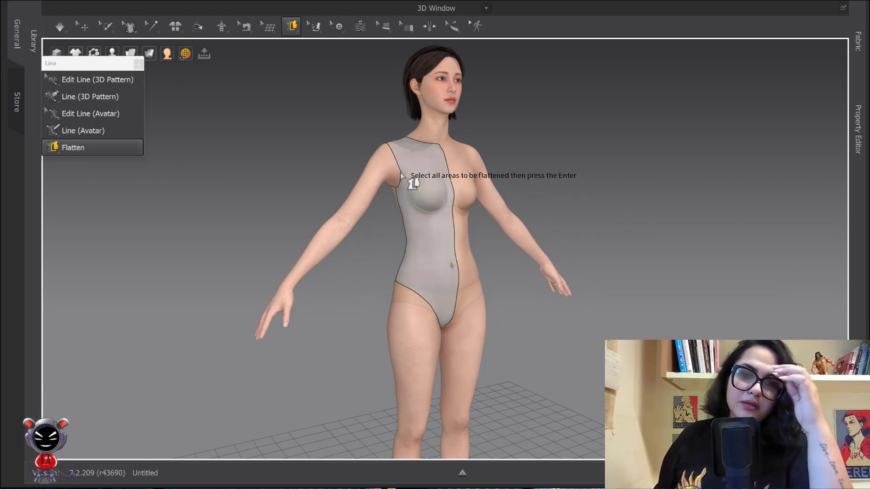
{"action": "left_click", "coordinate": [407, 176]}
{"action": "left_click", "coordinate": [415, 176]}
{"action": "left_click", "coordinate": [424, 196]}
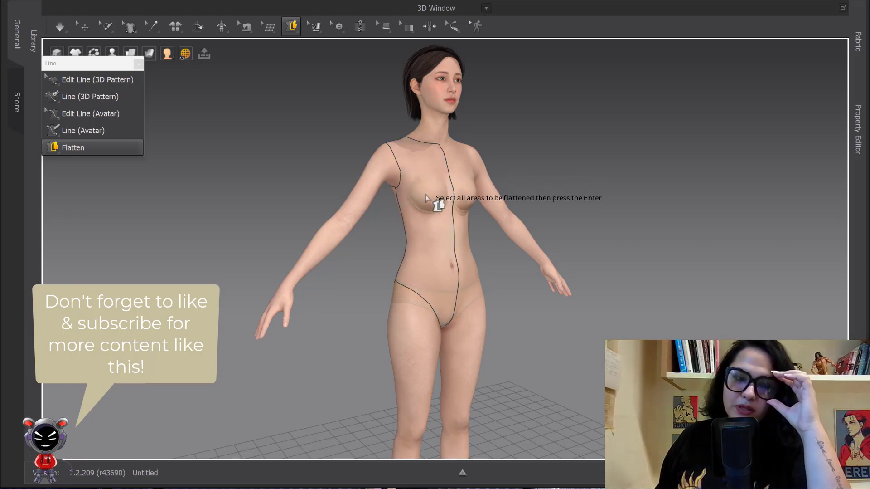
{"action": "left_click", "coordinate": [425, 195]}
{"action": "left_click", "coordinate": [403, 192]}
{"action": "left_click", "coordinate": [427, 197]}
{"action": "left_click", "coordinate": [438, 200]}
{"action": "left_click", "coordinate": [435, 201]}
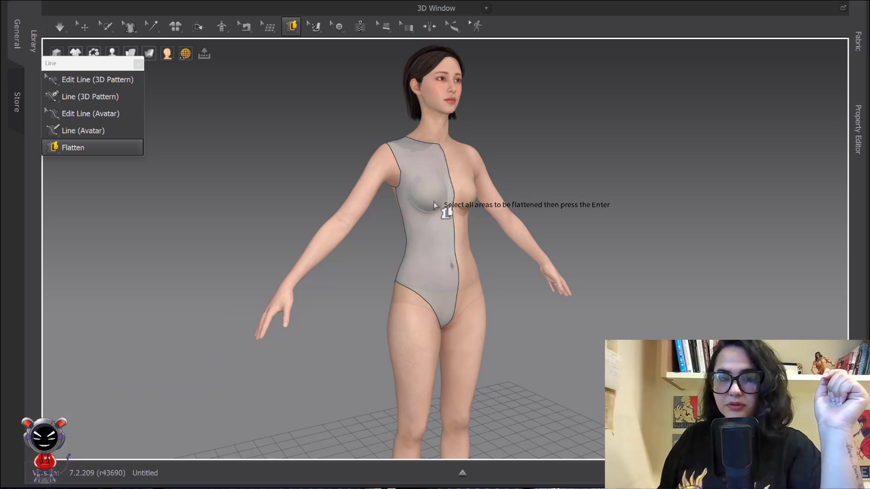
{"action": "left_click", "coordinate": [434, 205]}
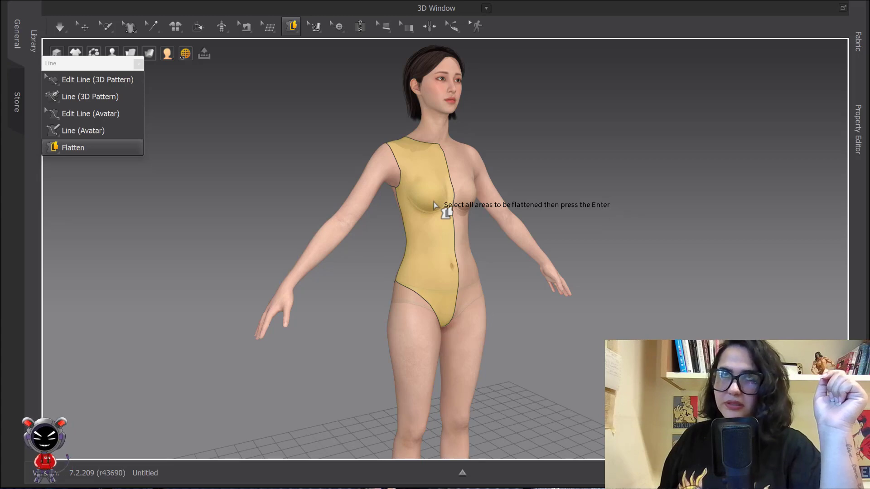
Step: Add the outlined back half of the bodysuit to the areas selected for flattening
{"action": "right_click_drag", "start_coordinate": [396, 208], "coordinate": [496, 218]}
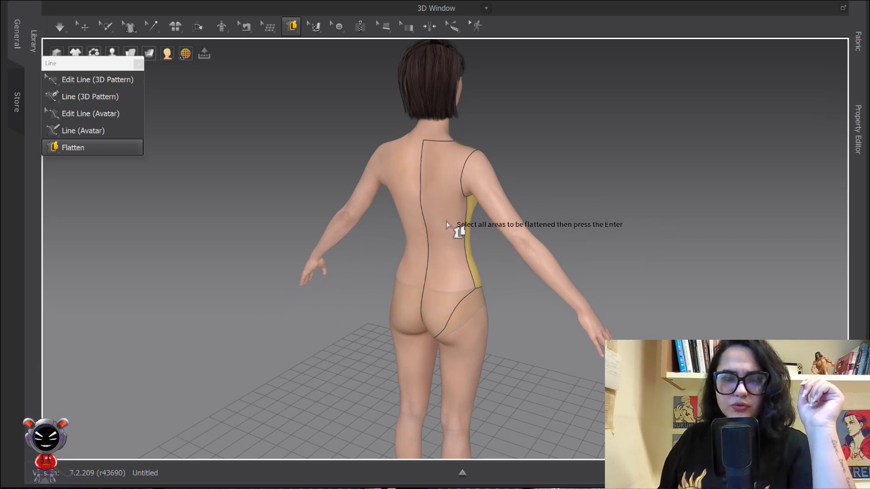
{"action": "left_click", "coordinate": [445, 224]}
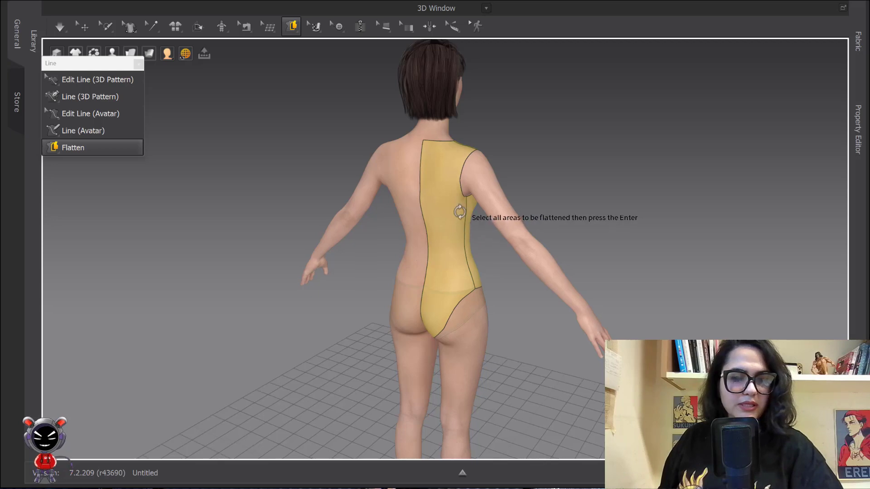
{"action": "right_click_drag", "start_coordinate": [458, 217], "coordinate": [352, 202]}
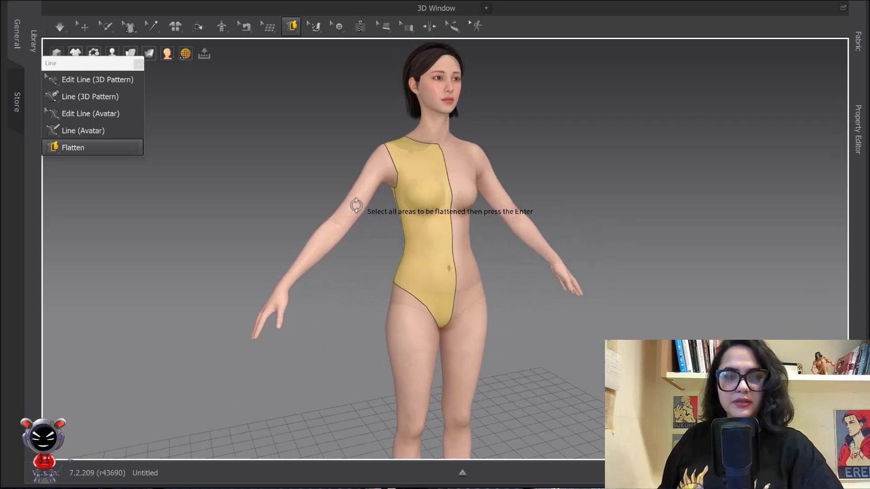
{"action": "scroll", "coordinate": [489, 209], "scroll_direction": "up", "scroll_amount": 3}
{"action": "right_click_drag", "start_coordinate": [489, 210], "coordinate": [445, 216]}
{"action": "scroll", "coordinate": [460, 216], "scroll_direction": "down", "scroll_amount": 5}
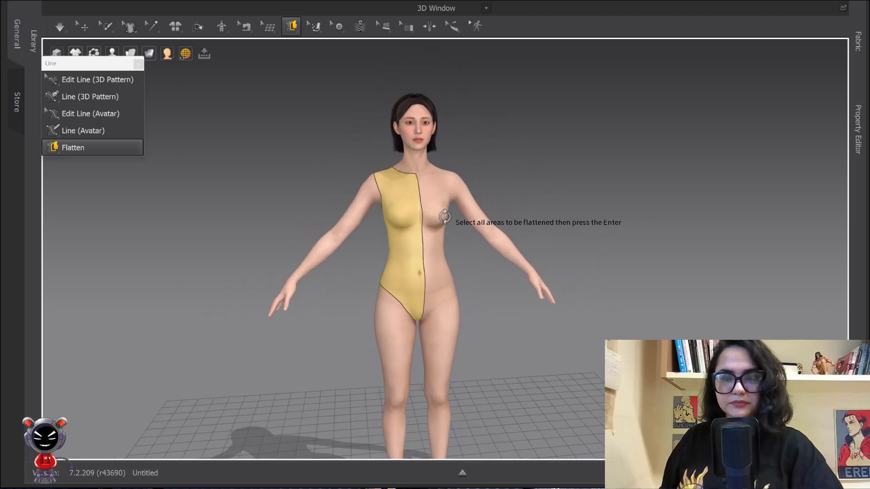
{"action": "left_click", "coordinate": [857, 132]}
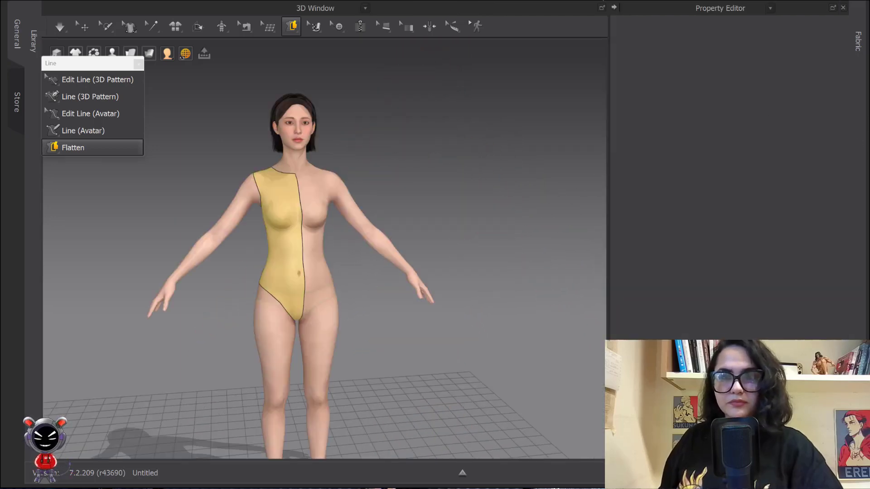
{"action": "left_click", "coordinate": [615, 7]}
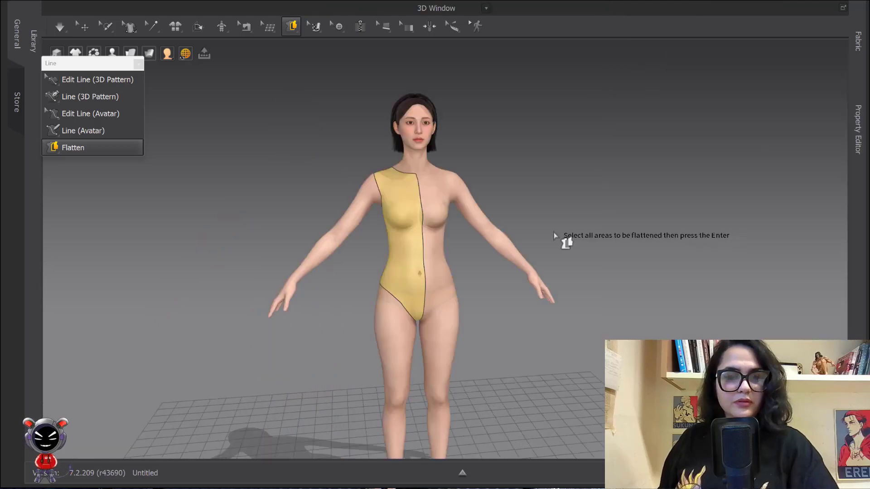
Step: Show the 2D pattern window beside the 3D window and flatten the selected front and back areas into patterns
{"action": "key", "text": "alt+1"}
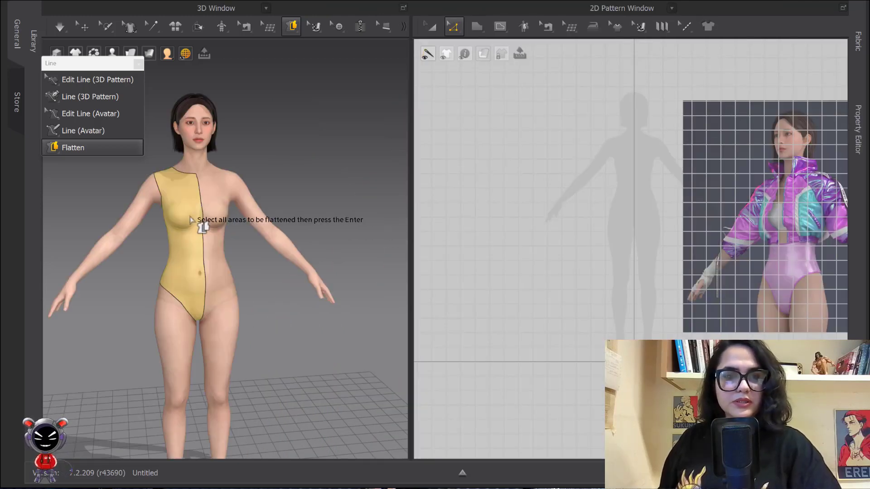
{"action": "middle_click_drag", "start_coordinate": [201, 218], "coordinate": [239, 214]}
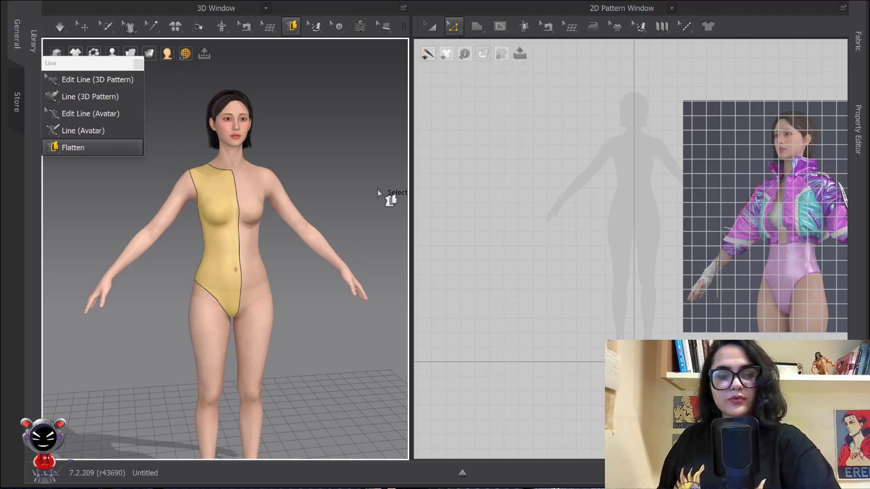
{"action": "key", "text": "Return"}
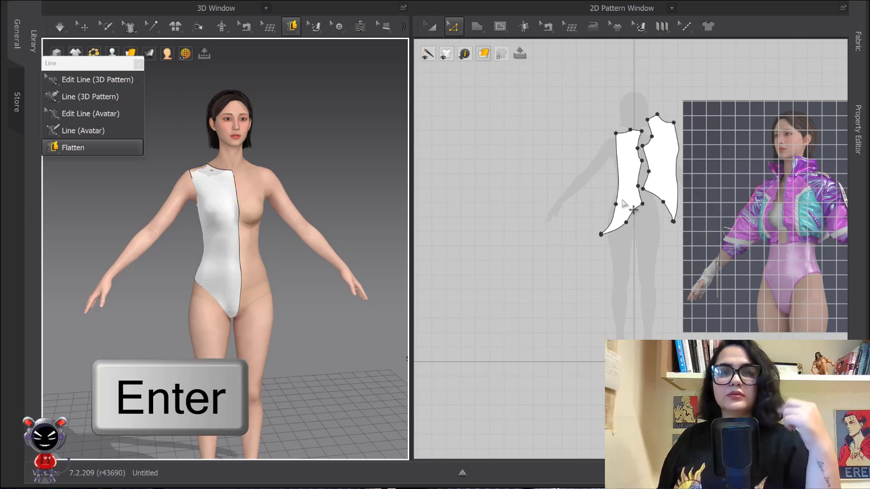
{"action": "scroll", "coordinate": [574, 182], "scroll_direction": "up", "scroll_amount": 4}
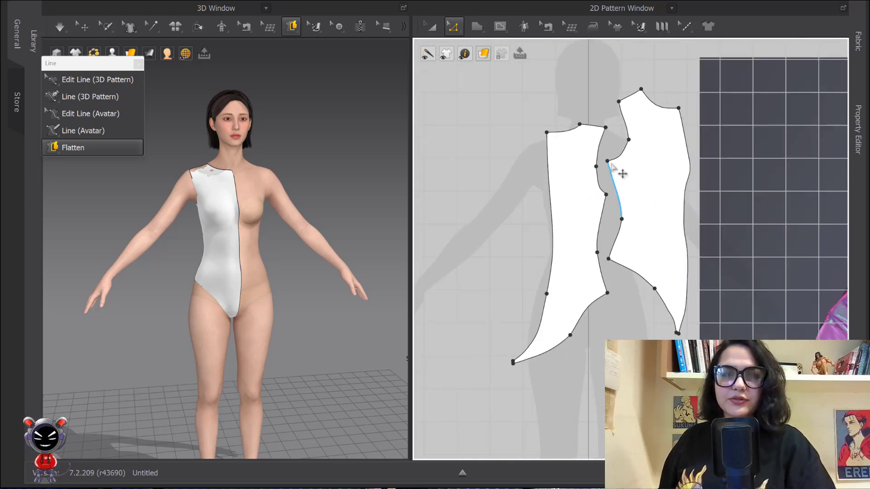
{"action": "scroll", "coordinate": [589, 220], "scroll_direction": "down", "scroll_amount": 1}
{"action": "scroll", "coordinate": [550, 223], "scroll_direction": "down", "scroll_amount": 5}
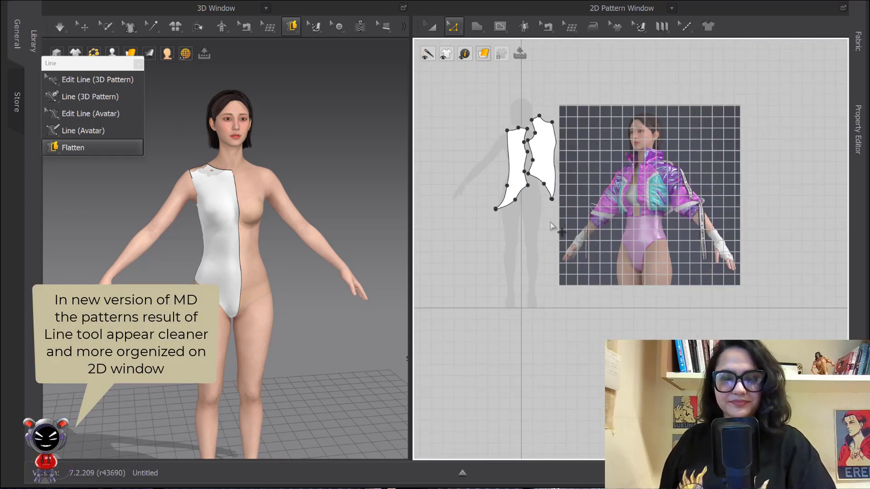
Step: Move the front bodysuit pattern in 2D to the opposite side of the back pattern
{"action": "middle_click_drag", "start_coordinate": [552, 223], "coordinate": [581, 212]}
{"action": "scroll", "coordinate": [581, 211], "scroll_direction": "up", "scroll_amount": 2}
{"action": "left_click", "coordinate": [436, 29]}
{"action": "left_click_drag", "start_coordinate": [604, 153], "coordinate": [526, 142]}
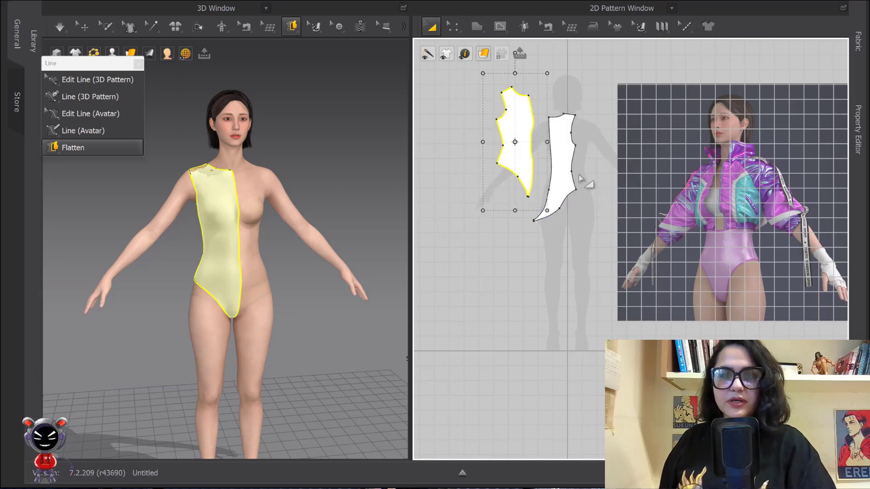
Step: Move the back pattern towards the reference image and place the front pattern over the matching half of the 2D avatar silhouette
{"action": "scroll", "coordinate": [581, 179], "scroll_direction": "up", "scroll_amount": 5}
{"action": "left_click", "coordinate": [611, 201]}
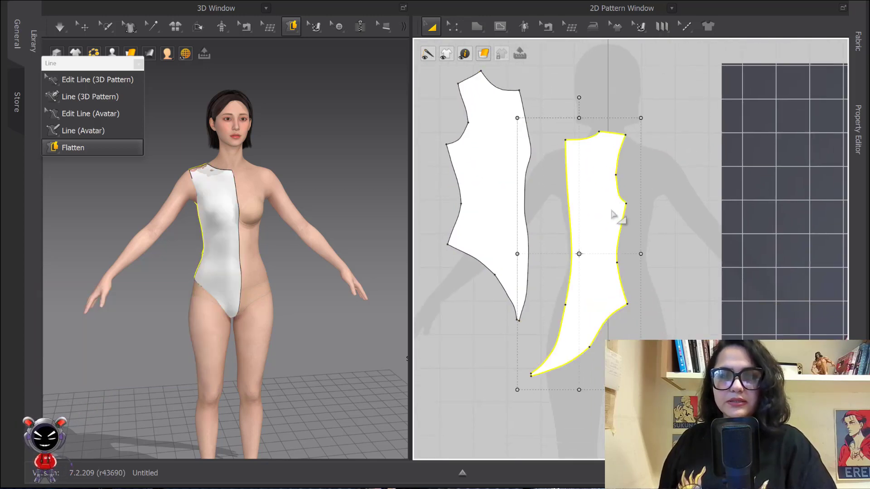
{"action": "scroll", "coordinate": [612, 211], "scroll_direction": "down", "scroll_amount": 5}
{"action": "left_click_drag", "start_coordinate": [547, 166], "coordinate": [580, 164]}
{"action": "scroll", "coordinate": [531, 144], "scroll_direction": "up", "scroll_amount": 4}
{"action": "left_click_drag", "start_coordinate": [531, 145], "coordinate": [606, 194]}
{"action": "scroll", "coordinate": [578, 195], "scroll_direction": "up", "scroll_amount": 4}
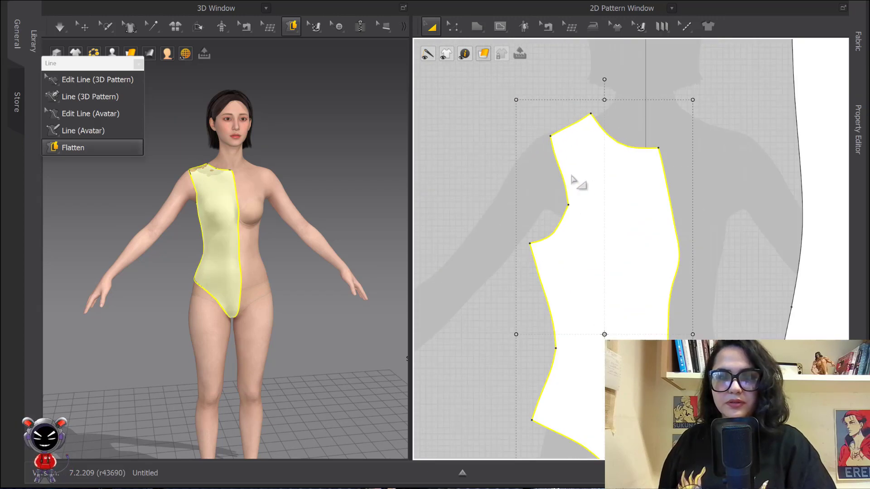
{"action": "scroll", "coordinate": [650, 191], "scroll_direction": "down", "scroll_amount": 2}
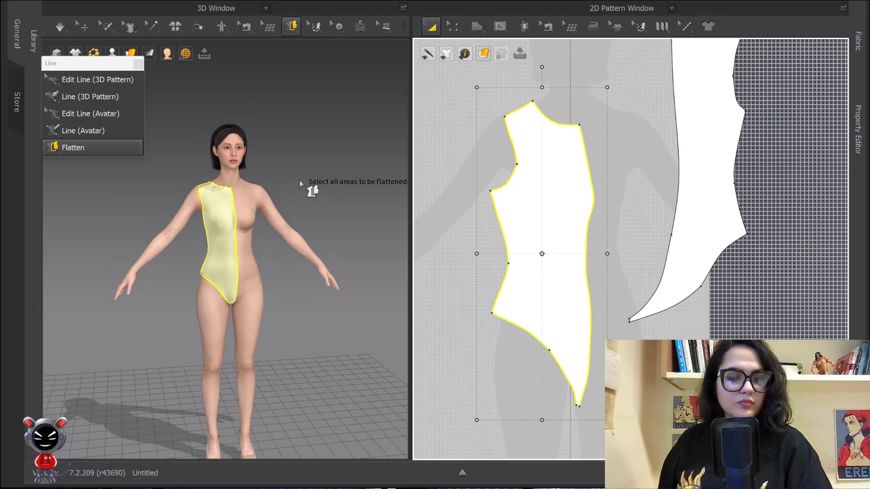
Step: Pull the back piece away from the avatar in 3D to inspect its side and shoulder seams, and undo the move
{"action": "right_click_drag", "start_coordinate": [305, 185], "coordinate": [311, 222]}
{"action": "scroll", "coordinate": [310, 221], "scroll_direction": "up", "scroll_amount": 3}
{"action": "middle_click_drag", "start_coordinate": [311, 221], "coordinate": [268, 197]}
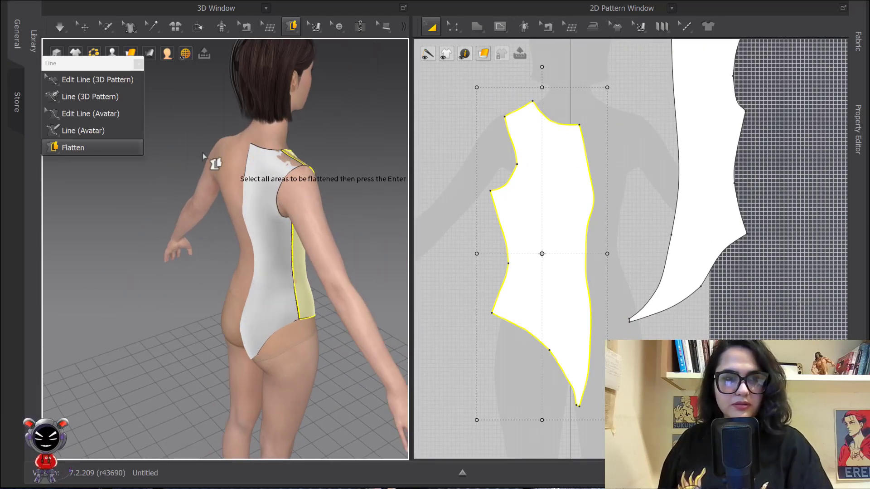
{"action": "left_click", "coordinate": [83, 26]}
{"action": "right_click_drag", "start_coordinate": [323, 182], "coordinate": [272, 167]}
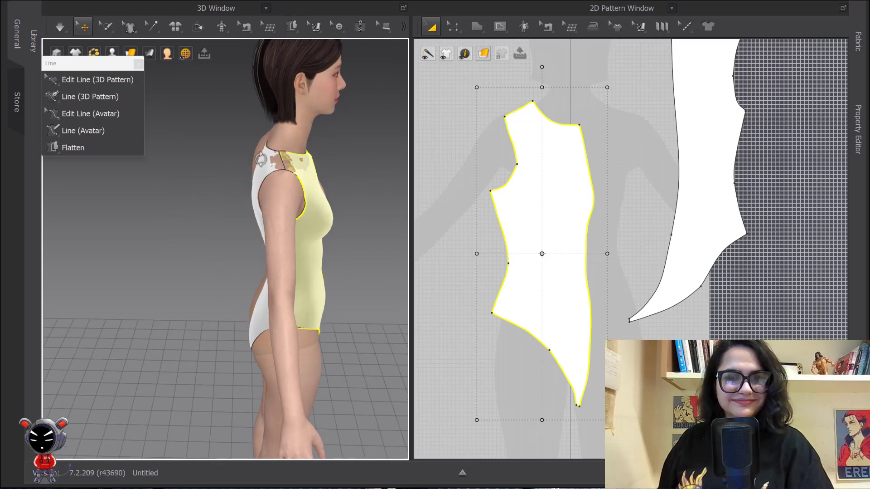
{"action": "left_click", "coordinate": [254, 165]}
{"action": "left_click_drag", "start_coordinate": [254, 165], "coordinate": [238, 158]}
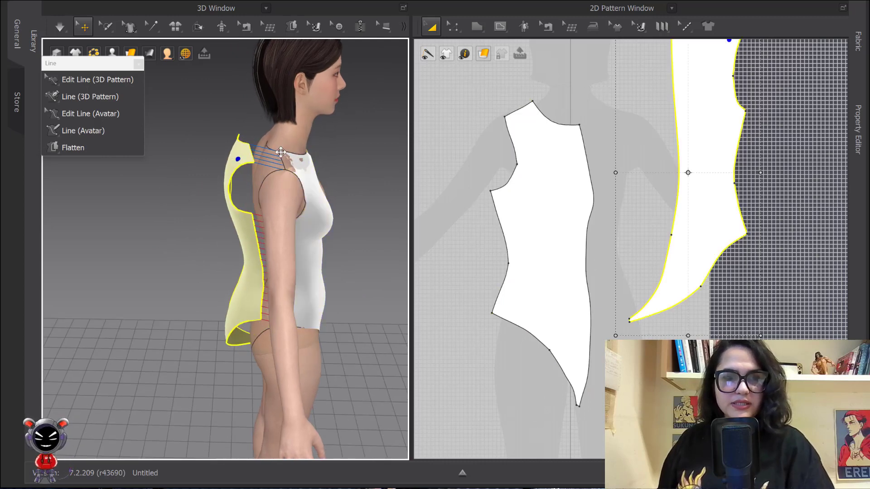
{"action": "right_click_drag", "start_coordinate": [287, 272], "coordinate": [317, 239]}
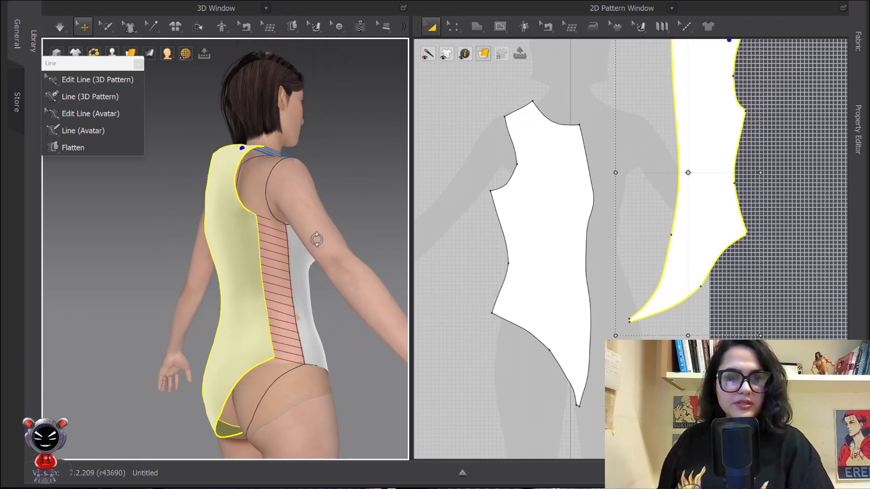
{"action": "right_click_drag", "start_coordinate": [285, 290], "coordinate": [265, 315]}
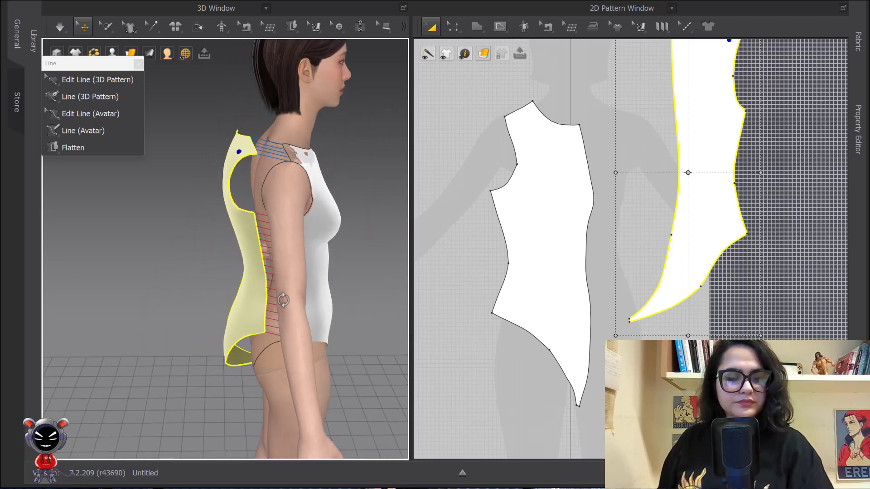
{"action": "key", "text": "ctrl+z"}
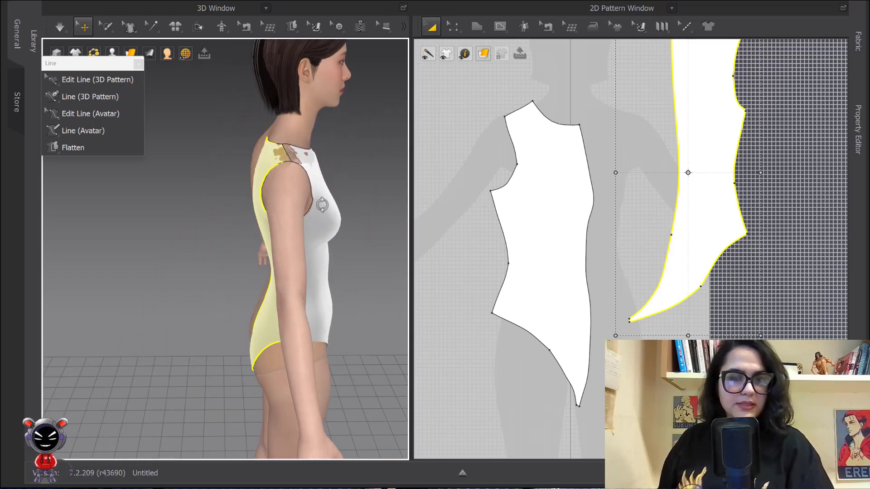
{"action": "scroll", "coordinate": [322, 204], "scroll_direction": "down", "scroll_amount": 1}
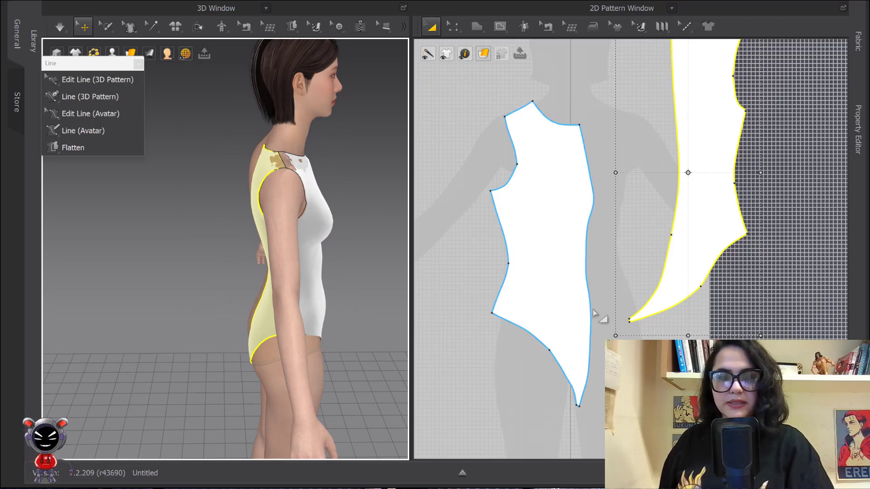
Step: Examine the bodysuit in the reference image and compare it with the flattened front and back patterns
{"action": "scroll", "coordinate": [361, 226], "scroll_direction": "down", "scroll_amount": 3}
{"action": "right_click_drag", "start_coordinate": [361, 239], "coordinate": [350, 238]}
{"action": "scroll", "coordinate": [686, 243], "scroll_direction": "down", "scroll_amount": 3}
{"action": "middle_click_drag", "start_coordinate": [788, 305], "coordinate": [596, 249]}
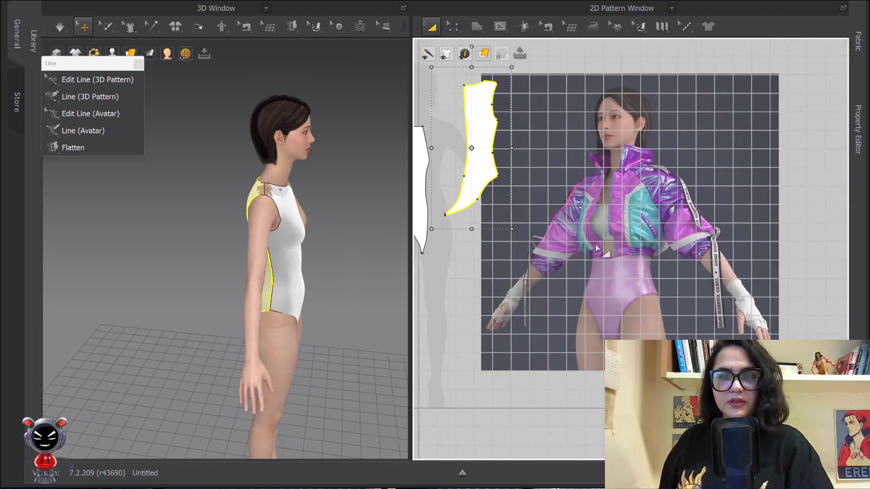
{"action": "scroll", "coordinate": [597, 248], "scroll_direction": "up", "scroll_amount": 6}
{"action": "scroll", "coordinate": [637, 316], "scroll_direction": "down", "scroll_amount": 5}
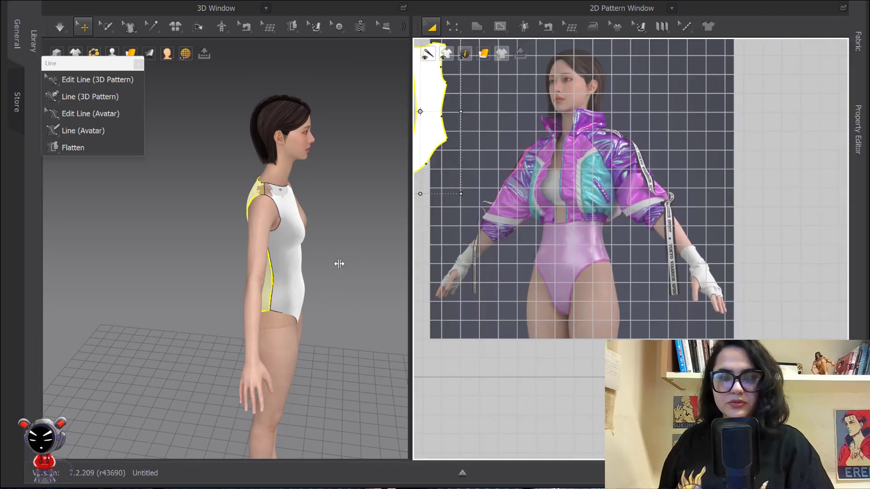
{"action": "scroll", "coordinate": [342, 253], "scroll_direction": "down", "scroll_amount": 2}
{"action": "scroll", "coordinate": [643, 265], "scroll_direction": "down", "scroll_amount": 2}
{"action": "scroll", "coordinate": [644, 265], "scroll_direction": "up", "scroll_amount": 3}
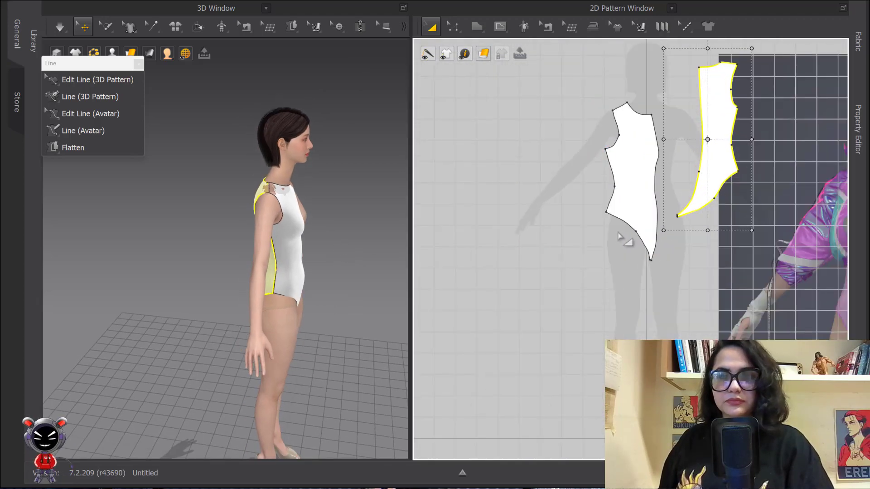
Step: Straighten the front pattern's center edge by deleting the curve point at its waist
{"action": "scroll", "coordinate": [623, 247], "scroll_direction": "up", "scroll_amount": 3}
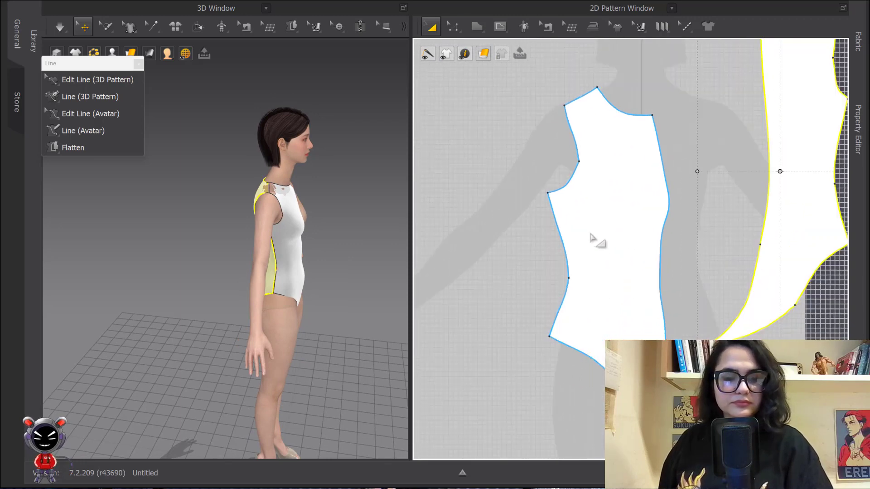
{"action": "key", "text": "z"}
{"action": "left_click", "coordinate": [660, 251]}
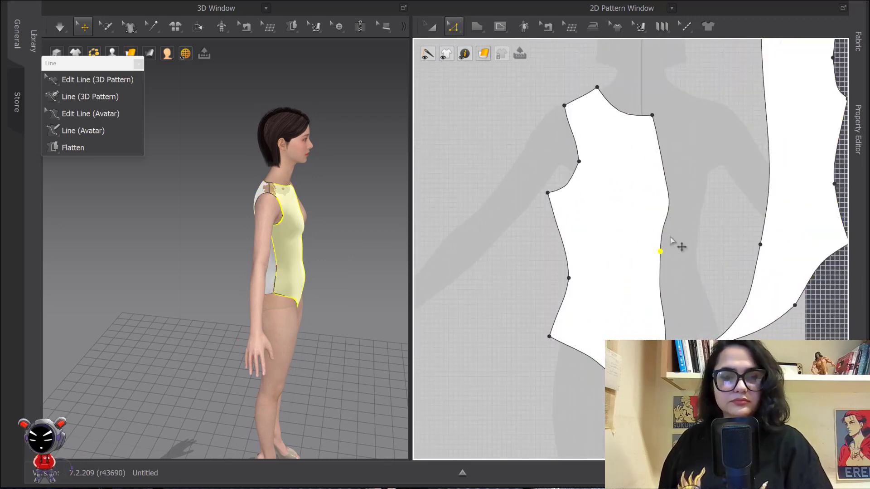
{"action": "left_click_drag", "start_coordinate": [681, 231], "coordinate": [654, 264]}
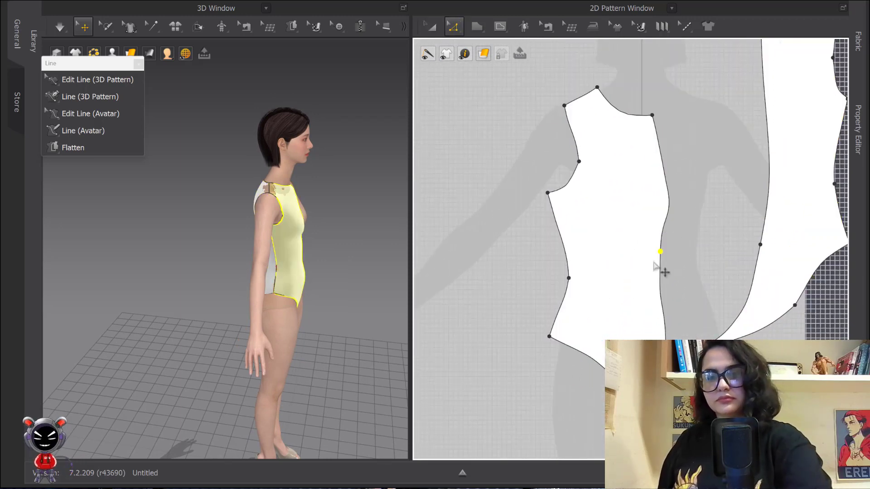
{"action": "key", "text": "Delete"}
{"action": "scroll", "coordinate": [705, 212], "scroll_direction": "down", "scroll_amount": 3}
{"action": "right_click_drag", "start_coordinate": [705, 212], "coordinate": [680, 221]}
{"action": "scroll", "coordinate": [669, 239], "scroll_direction": "up", "scroll_amount": 2}
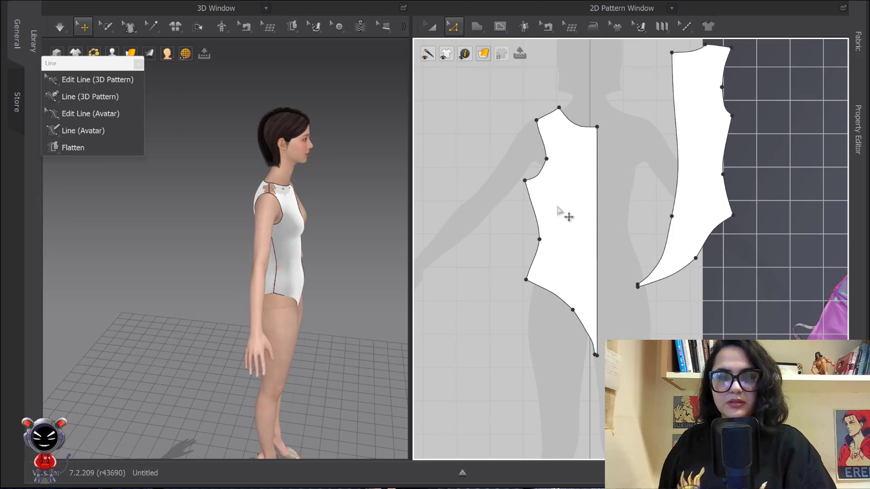
Step: Lower the front pattern's armhole point slightly and widen its crotch edge by moving the leg-opening end point outward
{"action": "scroll", "coordinate": [557, 207], "scroll_direction": "up", "scroll_amount": 5}
{"action": "left_click_drag", "start_coordinate": [618, 222], "coordinate": [614, 232]}
{"action": "scroll", "coordinate": [608, 231], "scroll_direction": "down", "scroll_amount": 5}
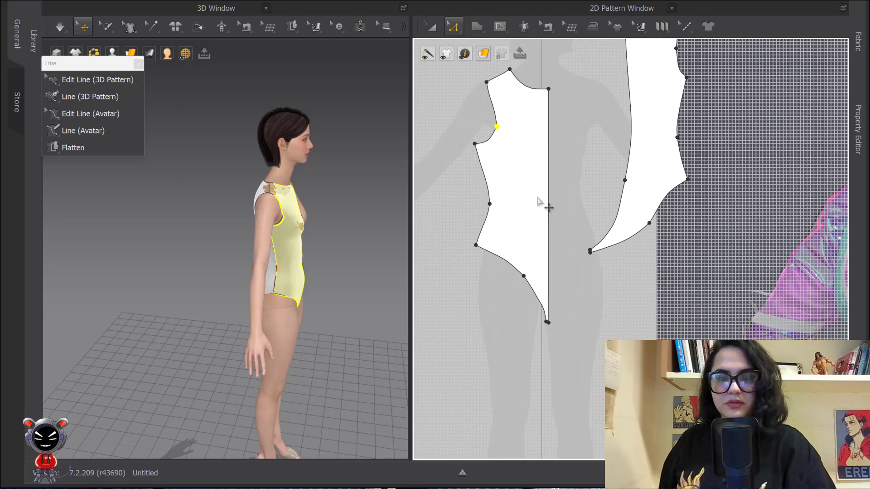
{"action": "scroll", "coordinate": [603, 292], "scroll_direction": "up", "scroll_amount": 5}
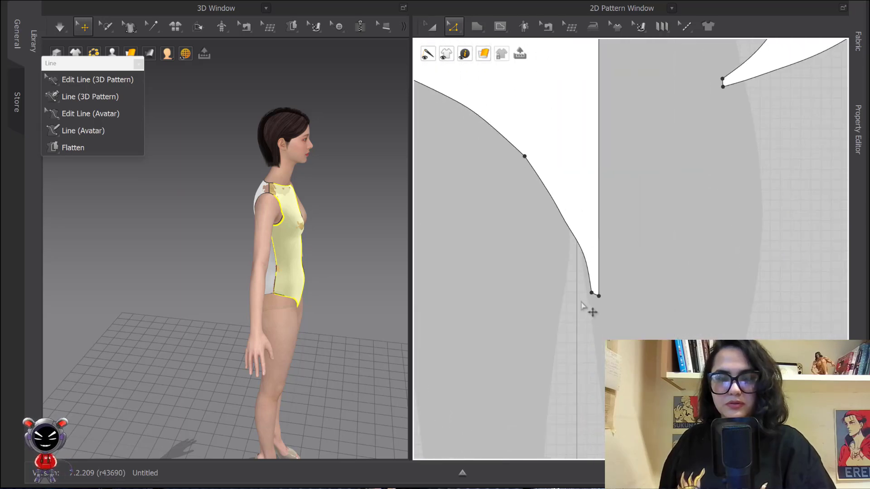
{"action": "right_click_drag", "start_coordinate": [580, 301], "coordinate": [572, 246]}
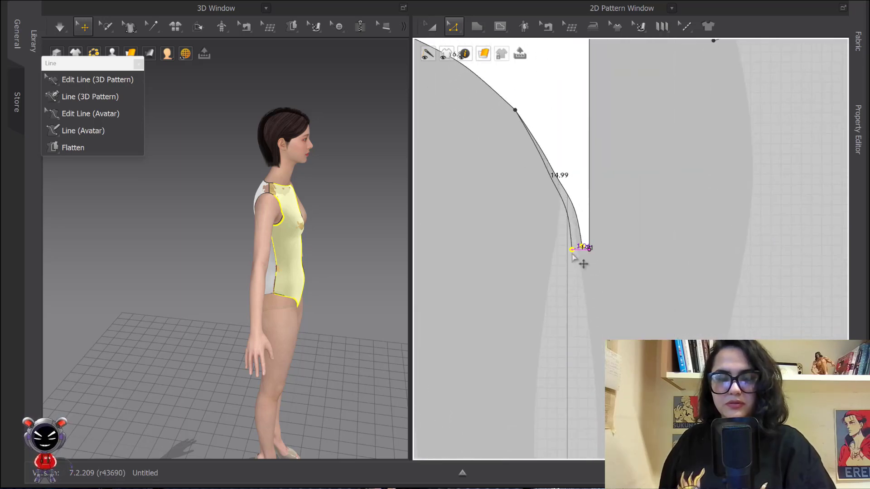
{"action": "scroll", "coordinate": [572, 259], "scroll_direction": "down", "scroll_amount": 5}
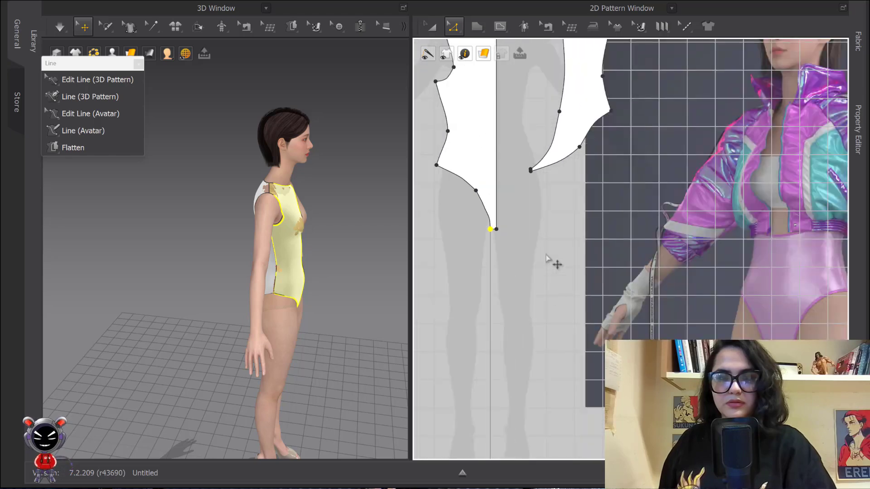
Step: Move the back pattern beside the front pattern so that their crotch ends line up
{"action": "left_click", "coordinate": [431, 26]}
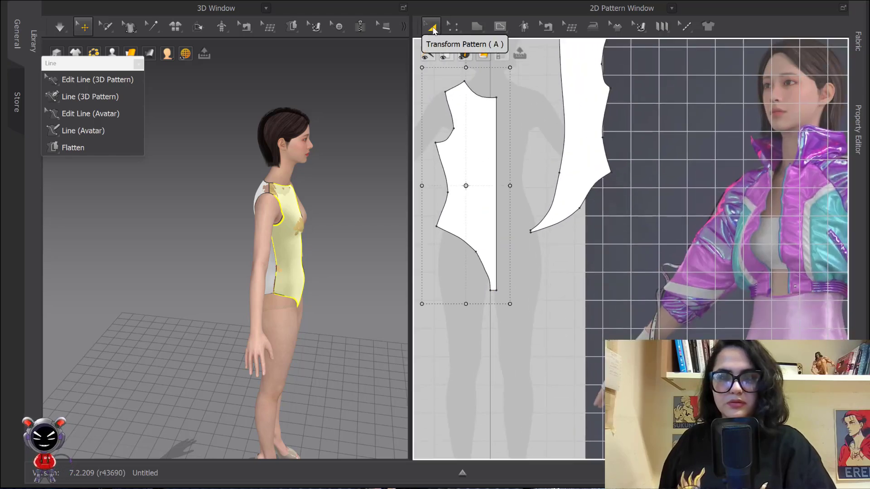
{"action": "left_click_drag", "start_coordinate": [590, 135], "coordinate": [578, 182]}
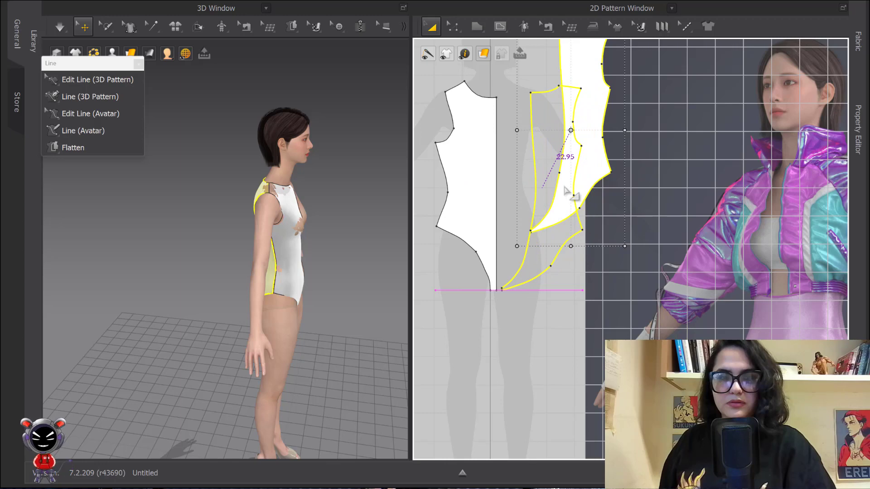
{"action": "left_click_drag", "start_coordinate": [565, 187], "coordinate": [565, 188]}
{"action": "left_click", "coordinate": [644, 194]}
Step: Straighten the upper center edge of the back pattern by deleting its mid-back point
{"action": "scroll", "coordinate": [562, 222], "scroll_direction": "up", "scroll_amount": 6}
{"action": "scroll", "coordinate": [532, 206], "scroll_direction": "down", "scroll_amount": 3}
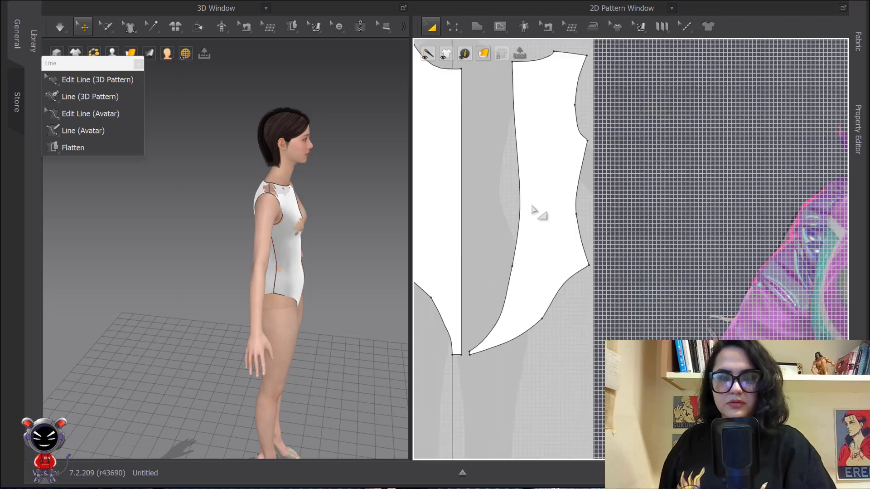
{"action": "middle_click_drag", "start_coordinate": [533, 208], "coordinate": [548, 205]}
{"action": "key", "text": "z"}
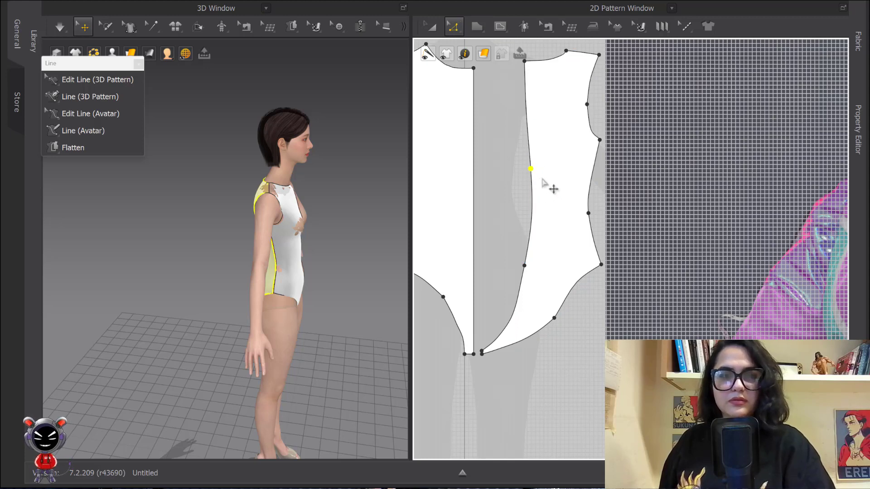
{"action": "right_click", "coordinate": [531, 169]}
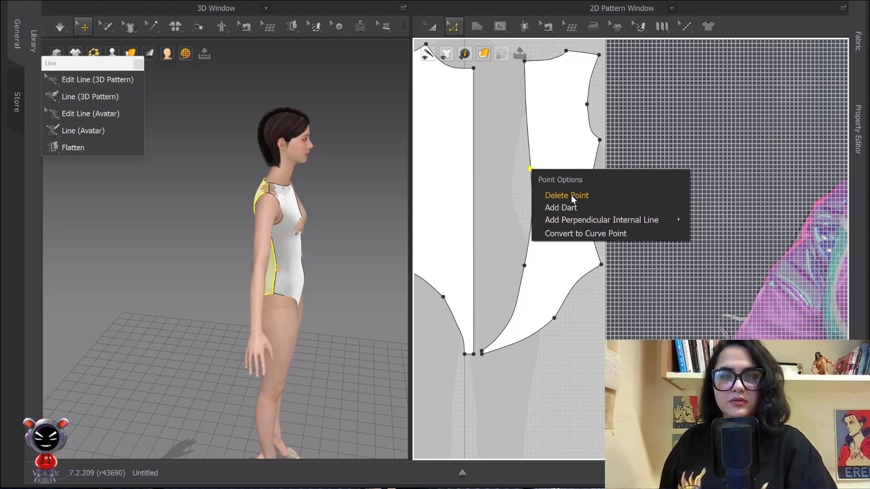
{"action": "left_click", "coordinate": [572, 195]}
{"action": "scroll", "coordinate": [547, 207], "scroll_direction": "down", "scroll_amount": 3}
{"action": "middle_click_drag", "start_coordinate": [547, 207], "coordinate": [558, 160]}
{"action": "scroll", "coordinate": [553, 187], "scroll_direction": "down", "scroll_amount": 3}
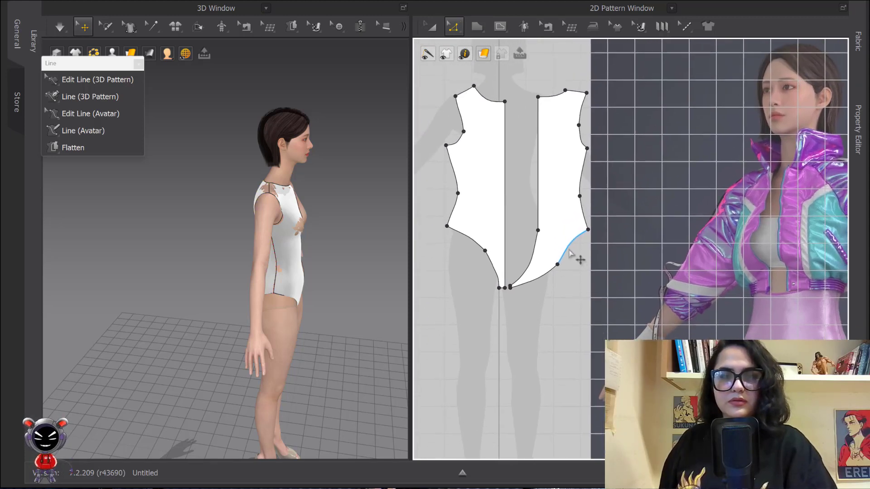
{"action": "key", "text": "a"}
{"action": "left_click", "coordinate": [551, 206]}
{"action": "scroll", "coordinate": [574, 235], "scroll_direction": "up", "scroll_amount": 5}
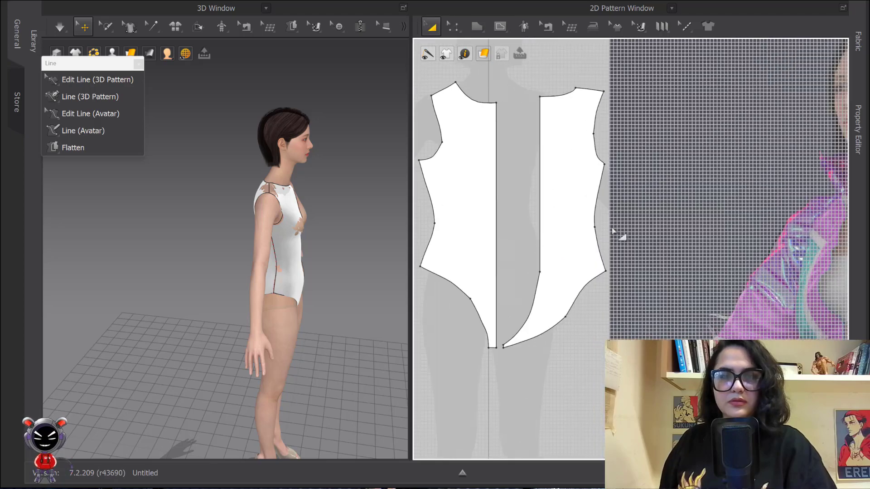
{"action": "scroll", "coordinate": [596, 233], "scroll_direction": "down", "scroll_amount": 5}
{"action": "left_click", "coordinate": [578, 230]}
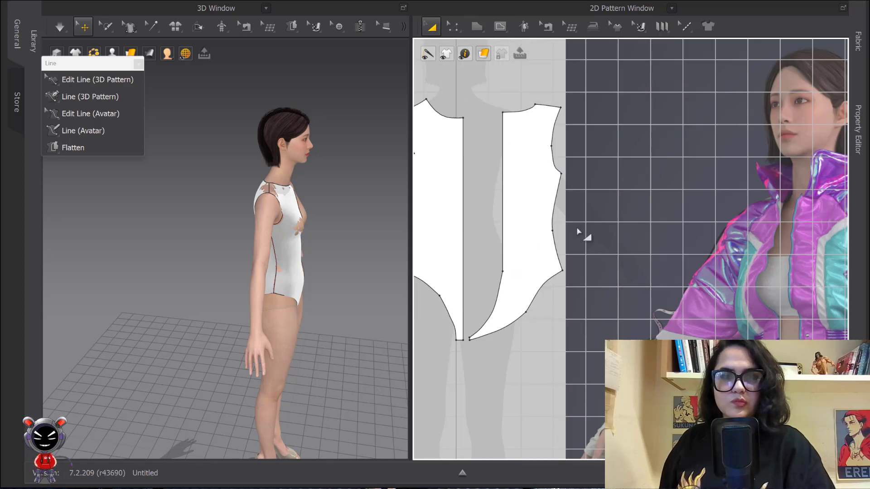
{"action": "middle_click_drag", "start_coordinate": [578, 230], "coordinate": [665, 208]}
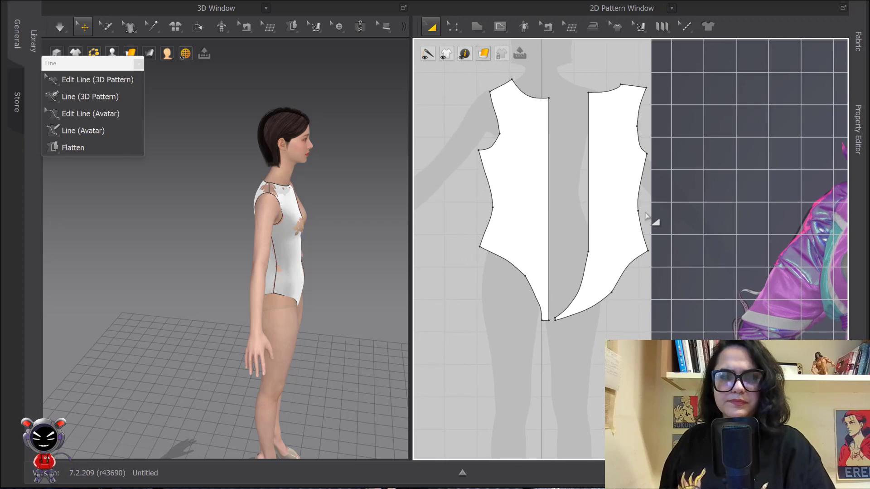
Step: Try deleting the point partway along the front pattern's upper armhole edge and undo the deletion
{"action": "left_click", "coordinate": [528, 147]}
{"action": "scroll", "coordinate": [533, 150], "scroll_direction": "up", "scroll_amount": 5}
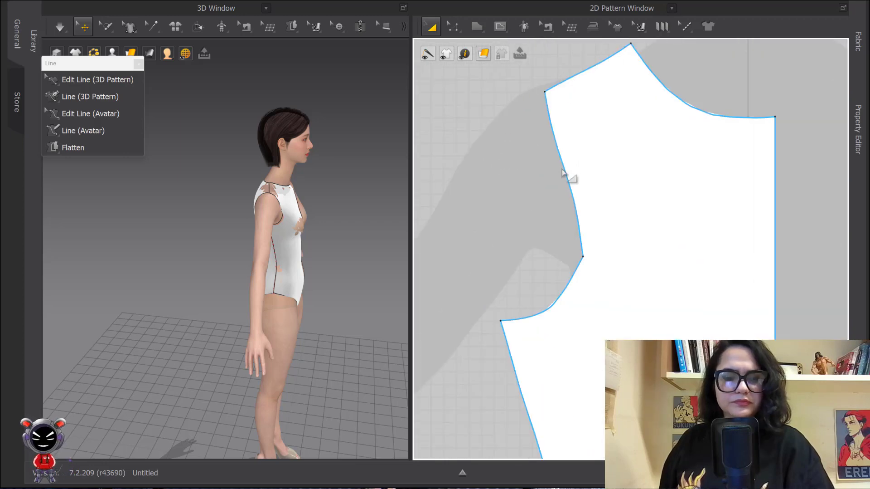
{"action": "key", "text": "z"}
{"action": "right_click", "coordinate": [562, 158]}
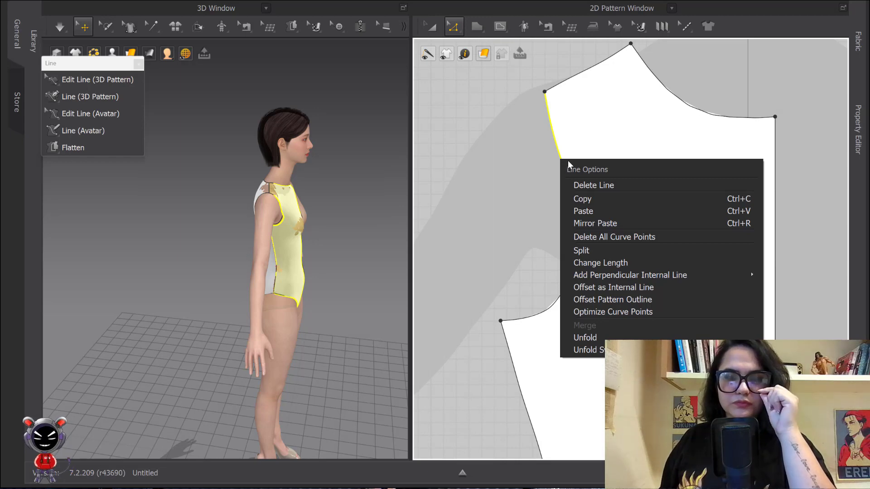
{"action": "left_click", "coordinate": [540, 162]}
{"action": "left_click_drag", "start_coordinate": [563, 164], "coordinate": [595, 187]}
{"action": "key", "text": "z"}
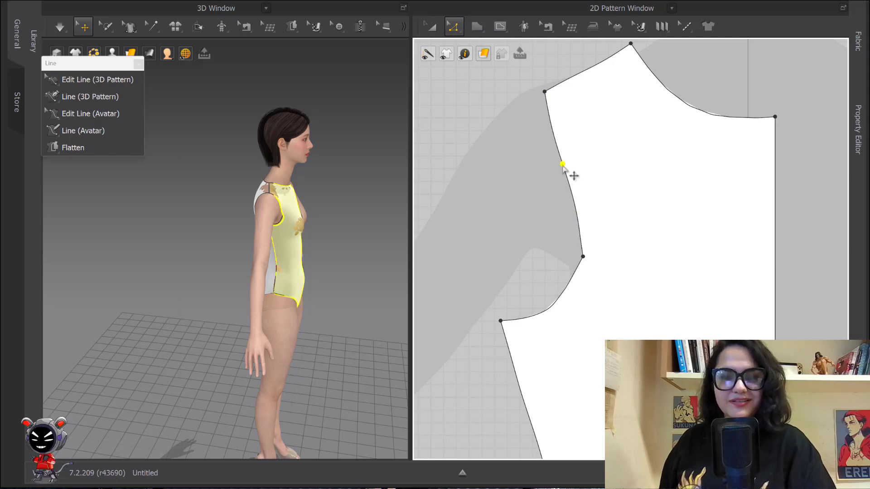
{"action": "right_click", "coordinate": [562, 164]}
{"action": "left_click", "coordinate": [590, 190]}
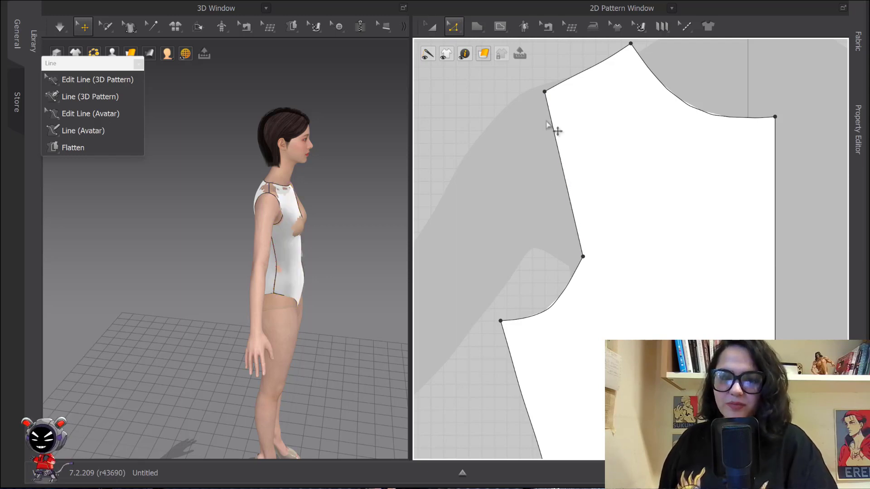
{"action": "key", "text": "ctrl+z"}
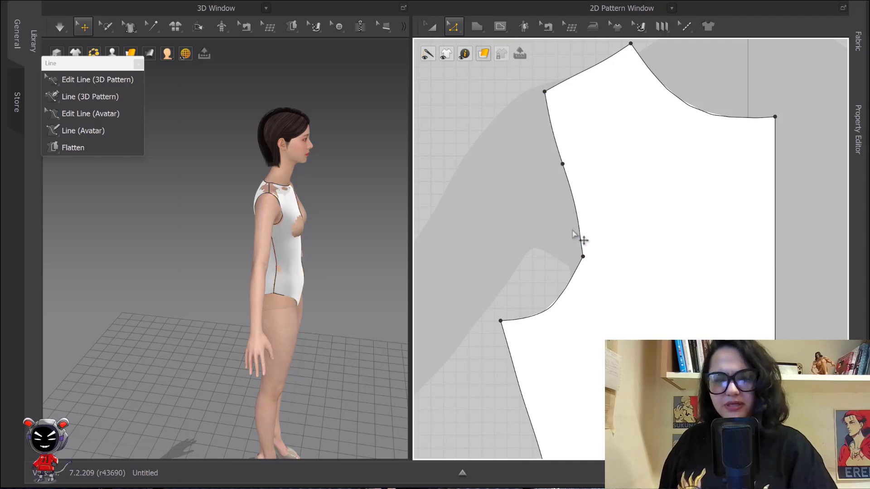
{"action": "left_click", "coordinate": [568, 158]}
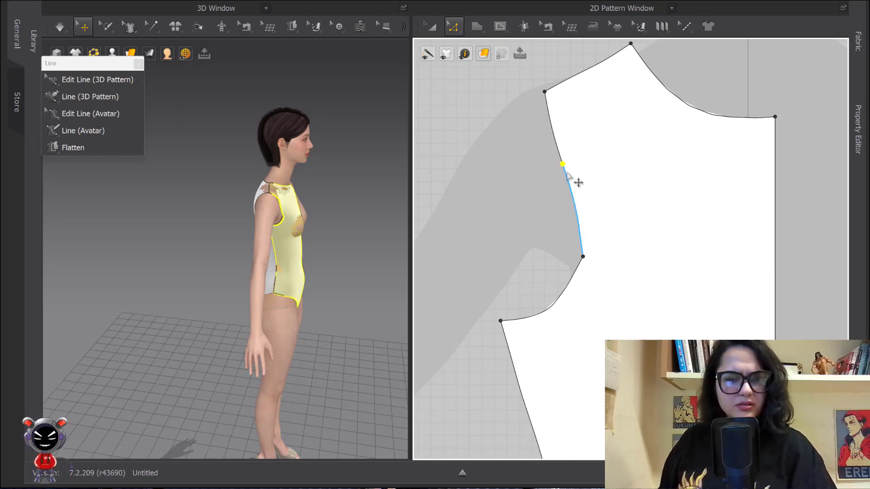
{"action": "key", "text": "Escape"}
Step: Move the back pattern sideways onto the reference image to clear space beside the front pattern
{"action": "left_click", "coordinate": [431, 27]}
{"action": "scroll", "coordinate": [593, 161], "scroll_direction": "down", "scroll_amount": 5}
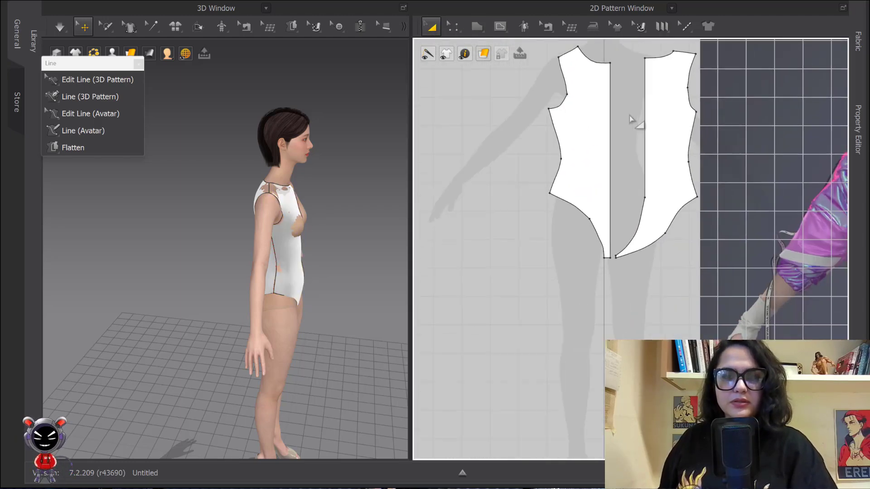
{"action": "scroll", "coordinate": [631, 119], "scroll_direction": "down", "scroll_amount": 3}
{"action": "left_click_drag", "start_coordinate": [603, 159], "coordinate": [646, 158]}
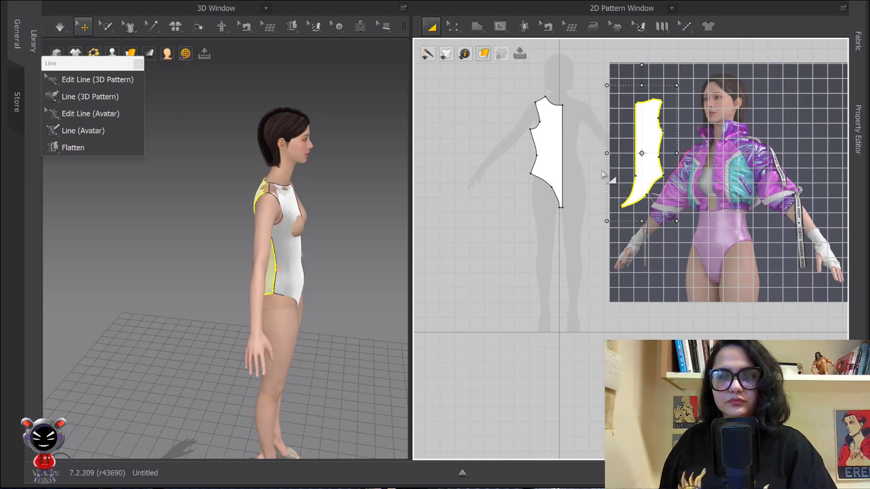
Step: Mirror-paste the front pattern beside the original, level with it and offset by about 28.4
{"action": "left_click", "coordinate": [559, 147]}
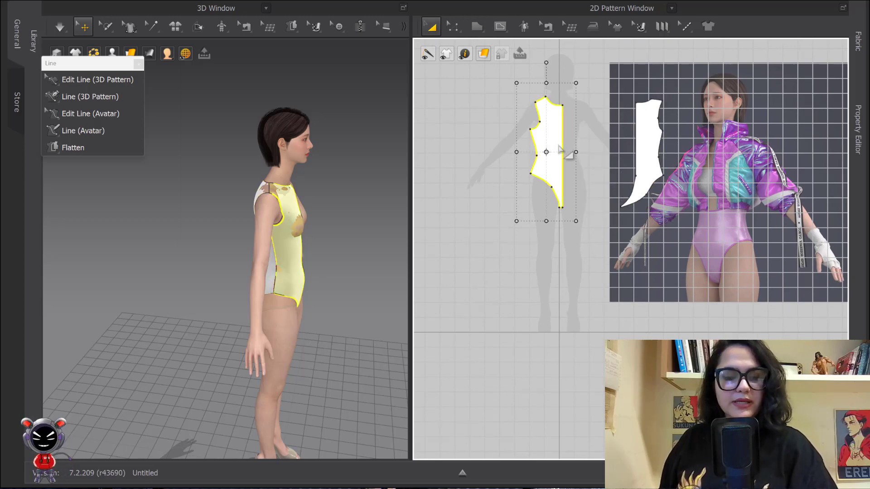
{"action": "key", "text": "ctrl+r"}
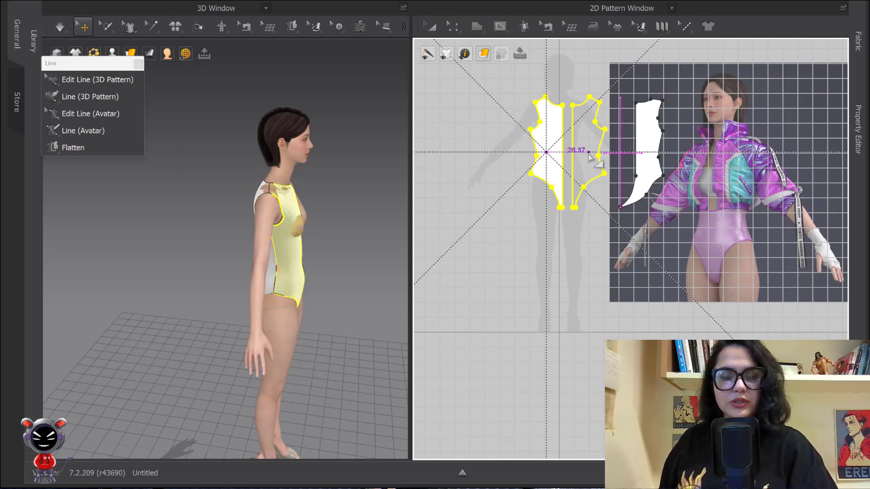
{"action": "left_click", "coordinate": [589, 157]}
Step: Sew the two front halves together along their full center front edges
{"action": "scroll", "coordinate": [368, 205], "scroll_direction": "up", "scroll_amount": 3}
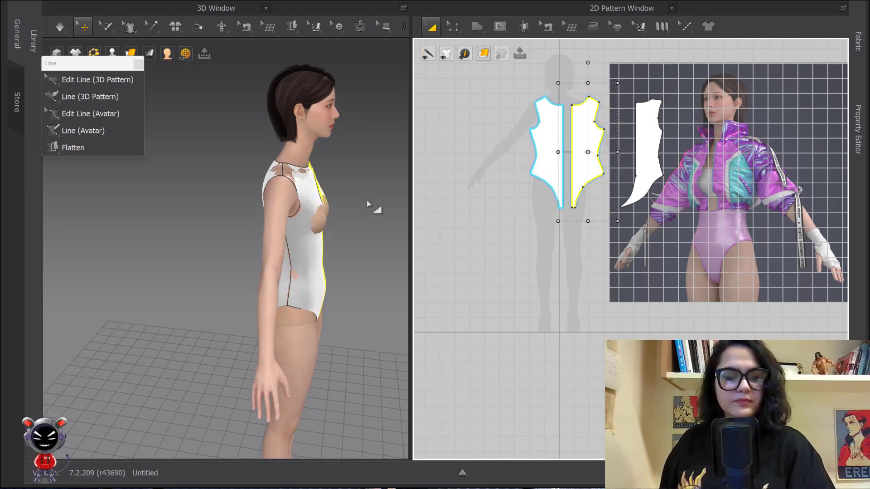
{"action": "right_click_drag", "start_coordinate": [368, 204], "coordinate": [211, 230]}
{"action": "scroll", "coordinate": [383, 209], "scroll_direction": "up", "scroll_amount": 4}
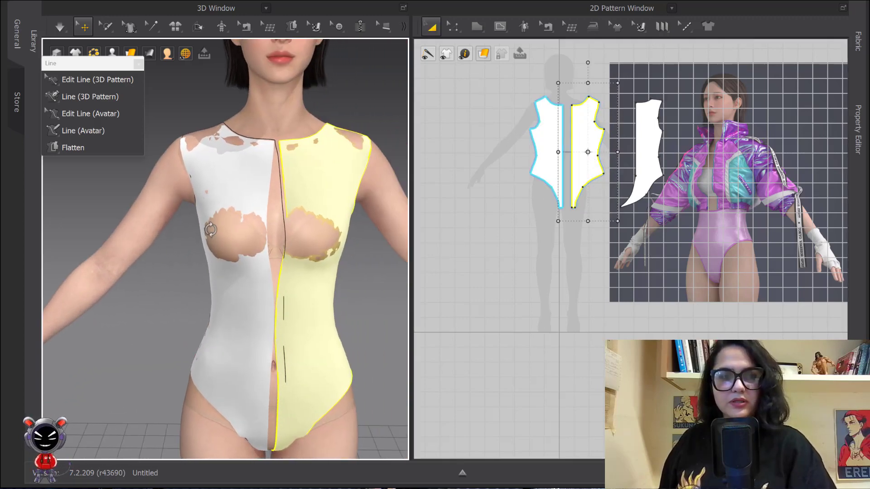
{"action": "key", "text": "n"}
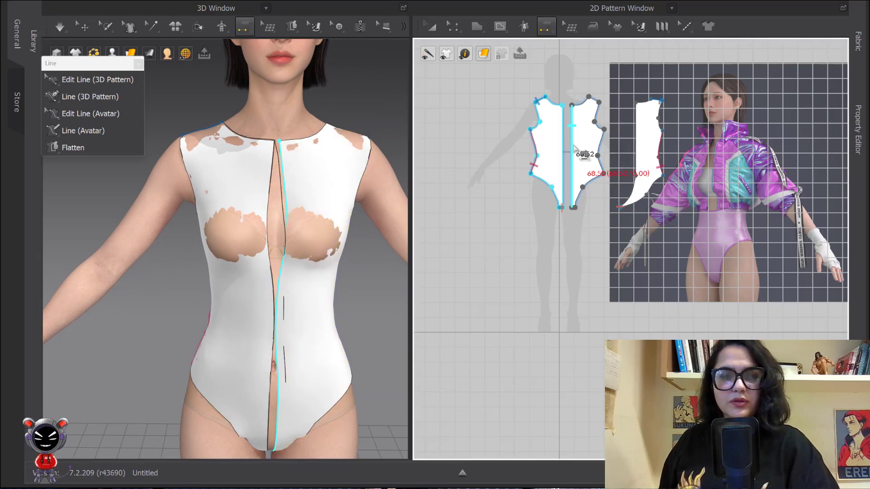
{"action": "left_click", "coordinate": [573, 133]}
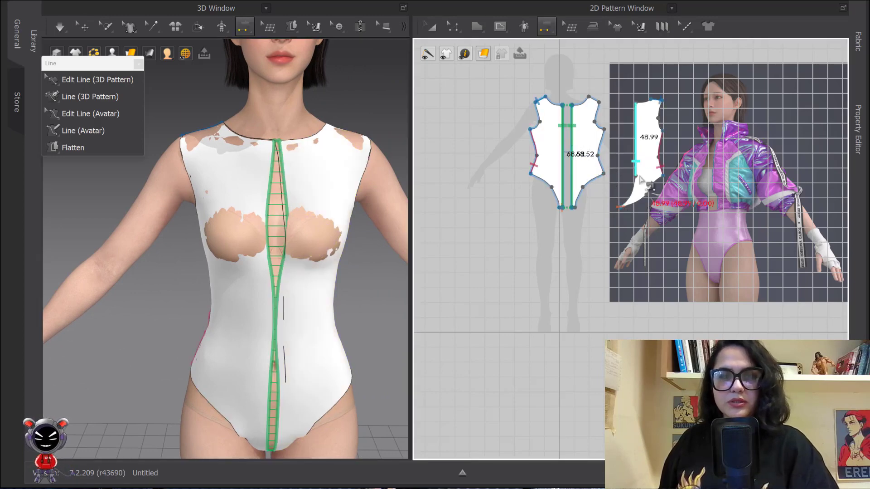
{"action": "key", "text": "a"}
{"action": "scroll", "coordinate": [578, 179], "scroll_direction": "up", "scroll_amount": 5}
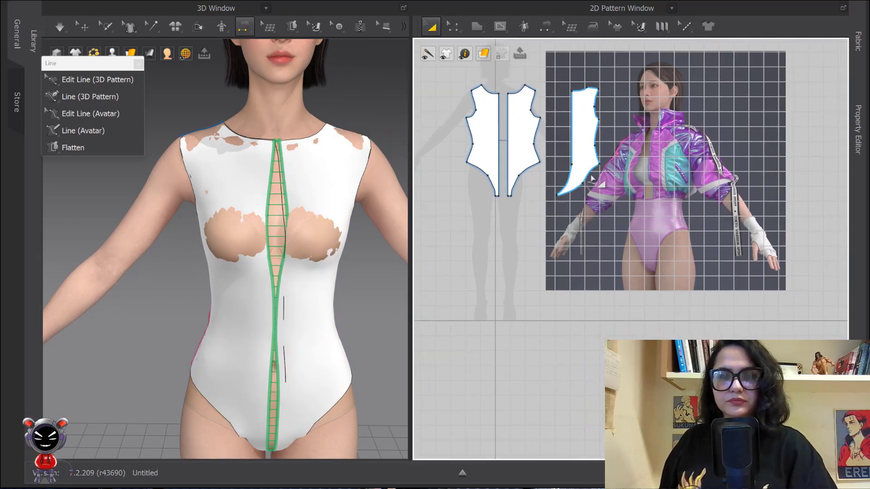
Step: Move the back pattern sideways and mirror-paste it level with the original, between the front halves and the original back piece
{"action": "scroll", "coordinate": [578, 179], "scroll_direction": "down", "scroll_amount": 5}
{"action": "middle_click_drag", "start_coordinate": [636, 208], "coordinate": [556, 180]}
{"action": "left_click_drag", "start_coordinate": [557, 172], "coordinate": [602, 167]}
{"action": "key", "text": "ctrl+c"}
{"action": "key", "text": "ctrl+r"}
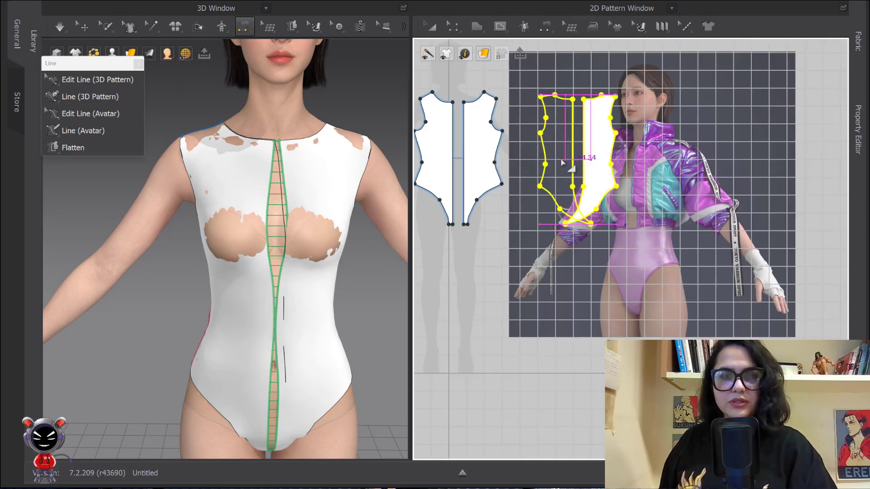
{"action": "left_click", "coordinate": [535, 164]}
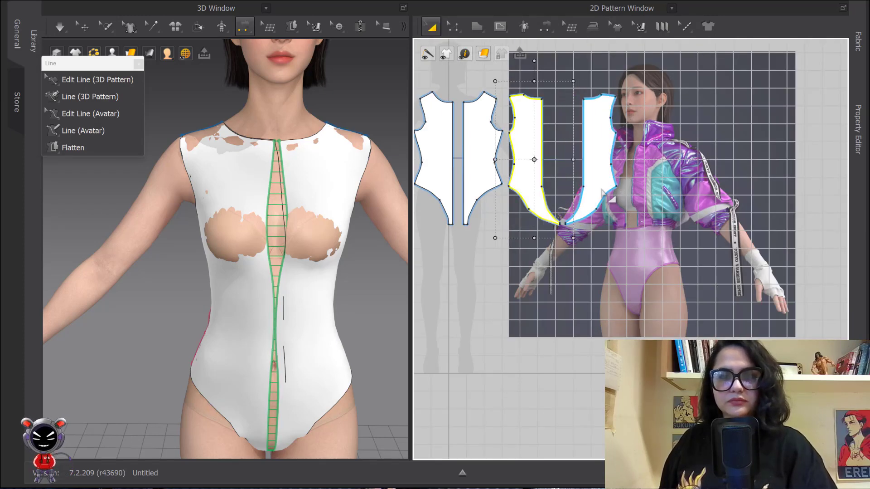
Step: Sew the two back halves together along their full center back edges, starting from the neckline corners
{"action": "scroll", "coordinate": [607, 197], "scroll_direction": "up", "scroll_amount": 5}
{"action": "middle_click_drag", "start_coordinate": [606, 197], "coordinate": [589, 206]}
{"action": "key", "text": "n"}
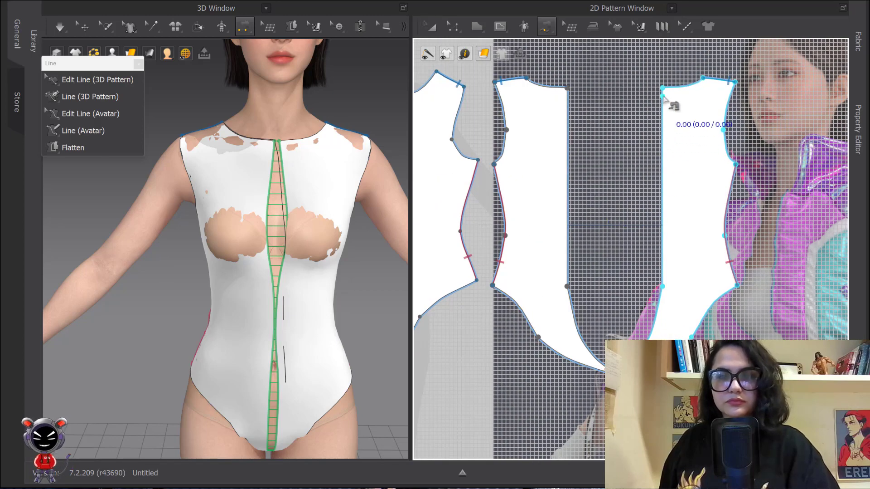
{"action": "left_click", "coordinate": [663, 88]}
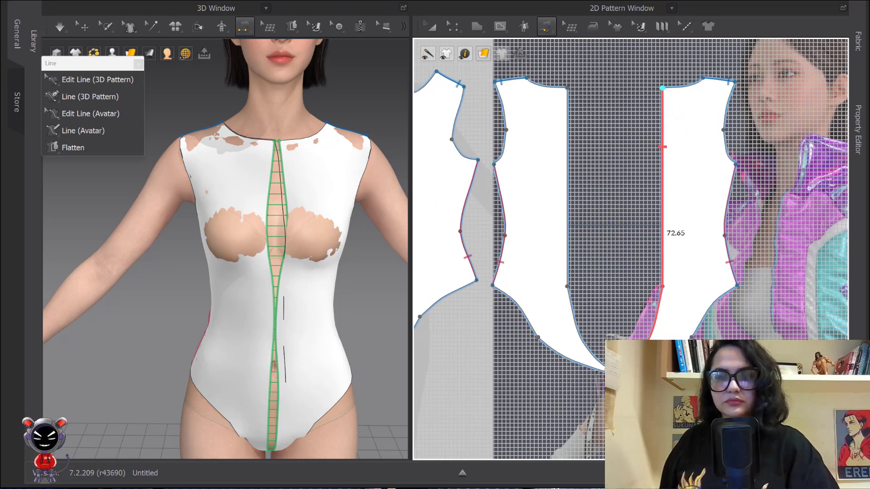
{"action": "left_click", "coordinate": [570, 136]}
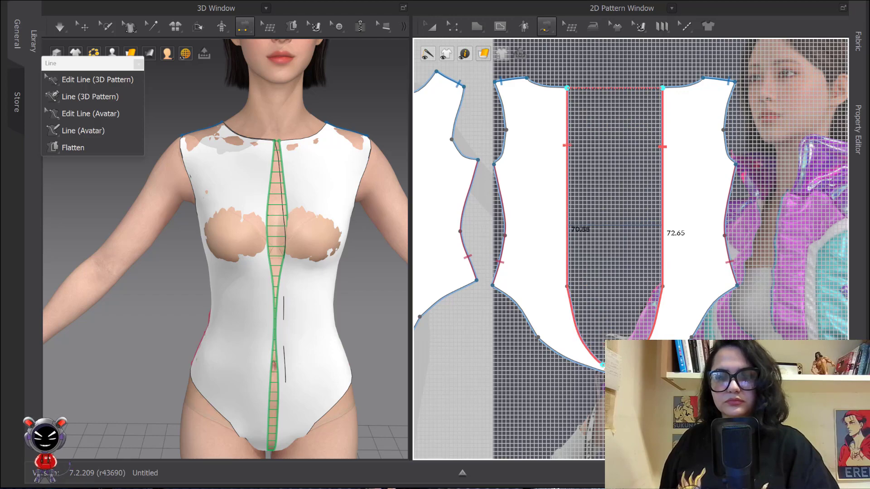
{"action": "scroll", "coordinate": [535, 138], "scroll_direction": "down", "scroll_amount": 5}
{"action": "left_click", "coordinate": [431, 26]}
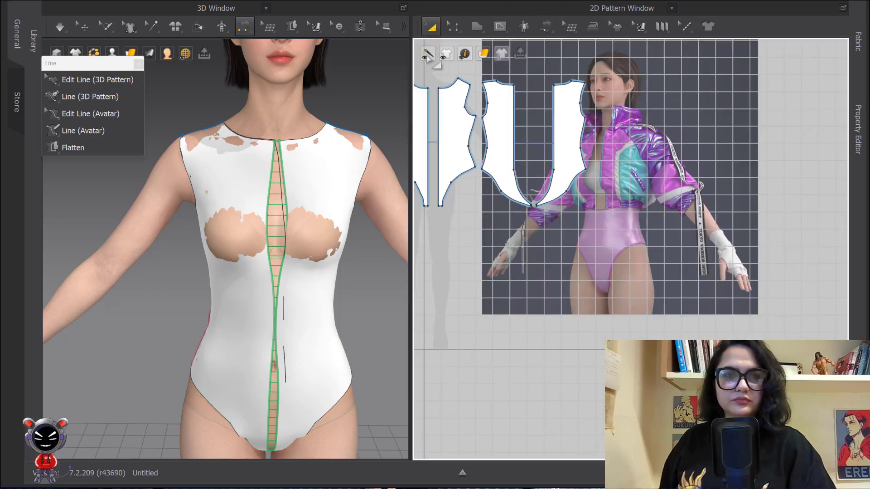
Step: Simulate the sewn bodysuit so its front and back seams close on the avatar
{"action": "scroll", "coordinate": [343, 164], "scroll_direction": "down", "scroll_amount": 3}
{"action": "right_click_drag", "start_coordinate": [342, 165], "coordinate": [311, 189]}
{"action": "left_click", "coordinate": [55, 25]}
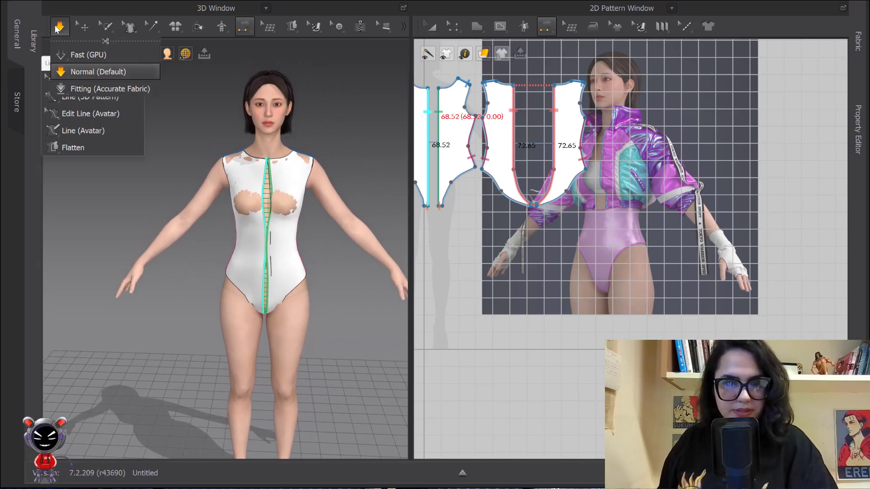
{"action": "key", "text": "n"}
{"action": "scroll", "coordinate": [286, 230], "scroll_direction": "up", "scroll_amount": 5}
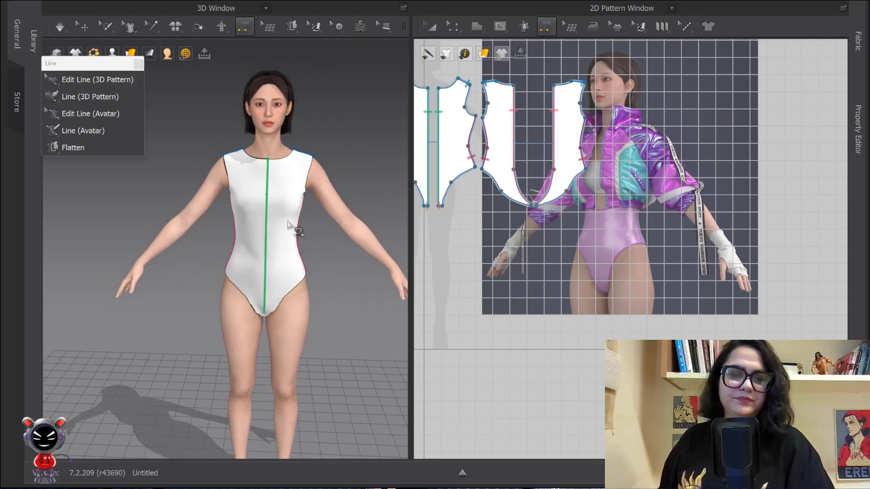
{"action": "right_click_drag", "start_coordinate": [287, 231], "coordinate": [311, 223]}
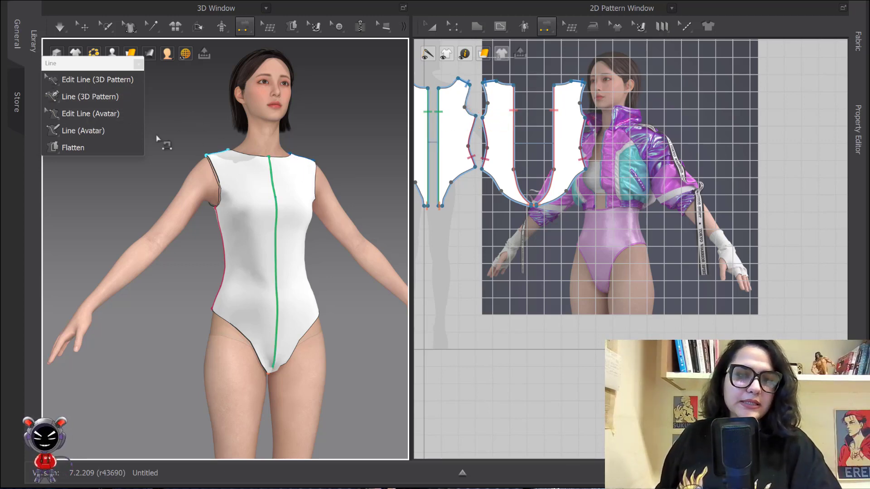
Step: Examine the draped bodysuit's neckline and shoulder on the avatar together with the upper part of the front patterns
{"action": "left_click", "coordinate": [80, 97]}
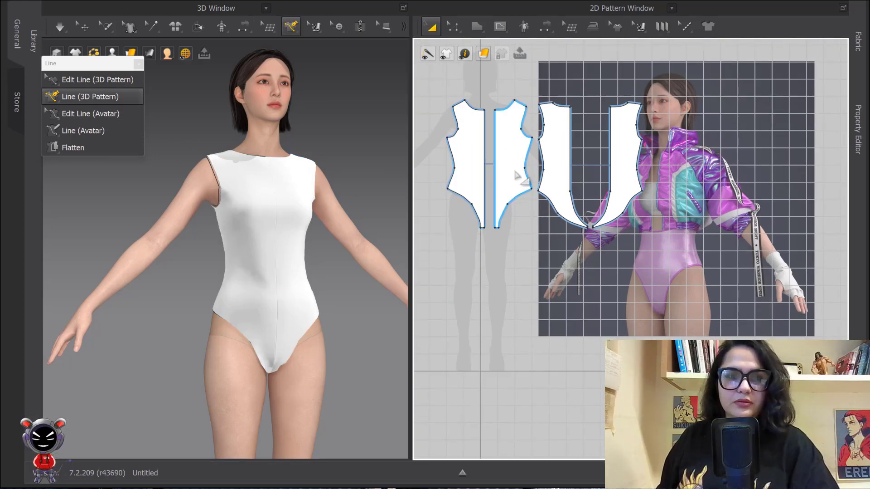
{"action": "scroll", "coordinate": [472, 164], "scroll_direction": "up", "scroll_amount": 3}
{"action": "middle_click_drag", "start_coordinate": [456, 119], "coordinate": [511, 144]}
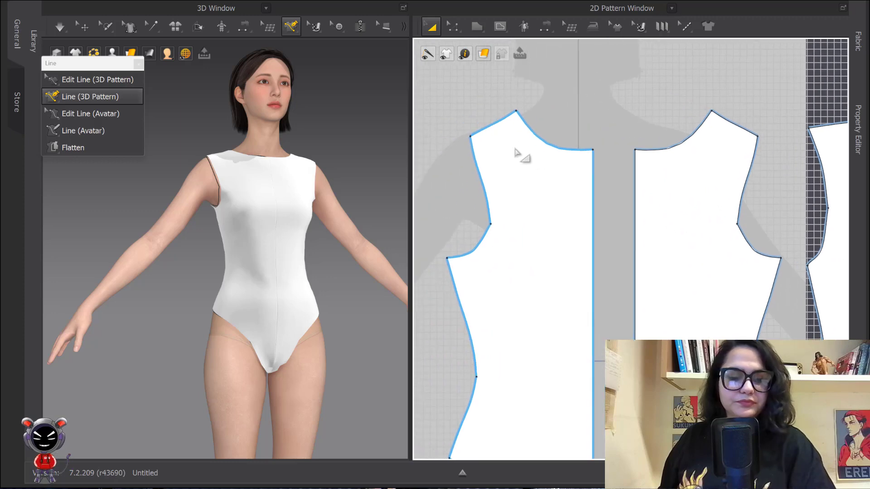
{"action": "scroll", "coordinate": [269, 153], "scroll_direction": "down", "scroll_amount": 1}
{"action": "right_click_drag", "start_coordinate": [269, 153], "coordinate": [221, 175]}
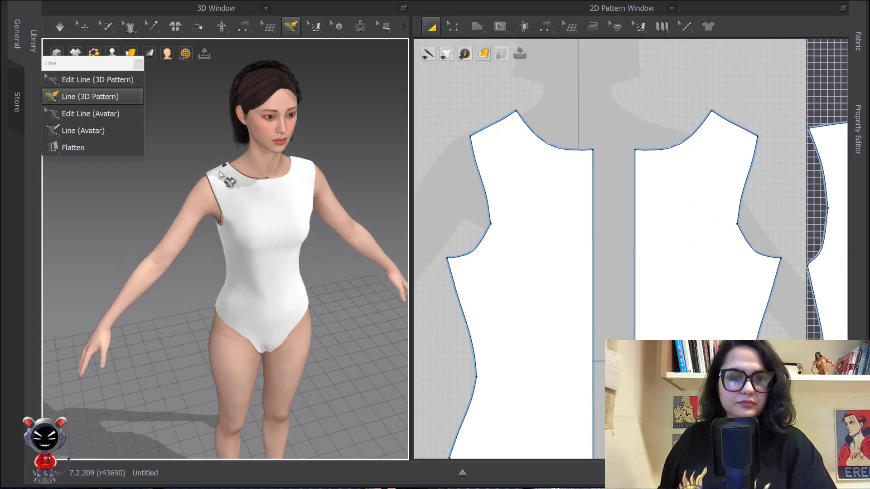
{"action": "scroll", "coordinate": [221, 175], "scroll_direction": "up", "scroll_amount": 2}
{"action": "middle_click_drag", "start_coordinate": [220, 175], "coordinate": [266, 179]}
{"action": "right_click_drag", "start_coordinate": [287, 175], "coordinate": [260, 168]}
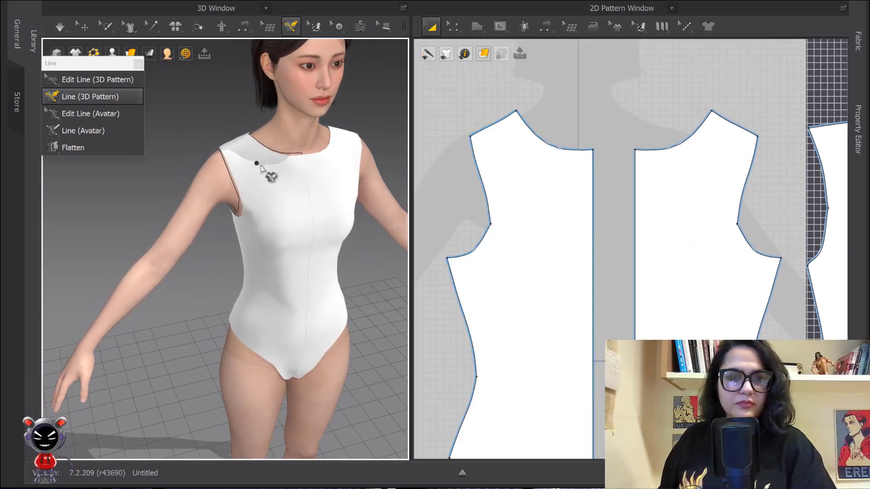
Step: Delete the neckline, center front and front armhole guide lines drawn on the avatar
{"action": "left_click", "coordinate": [77, 115]}
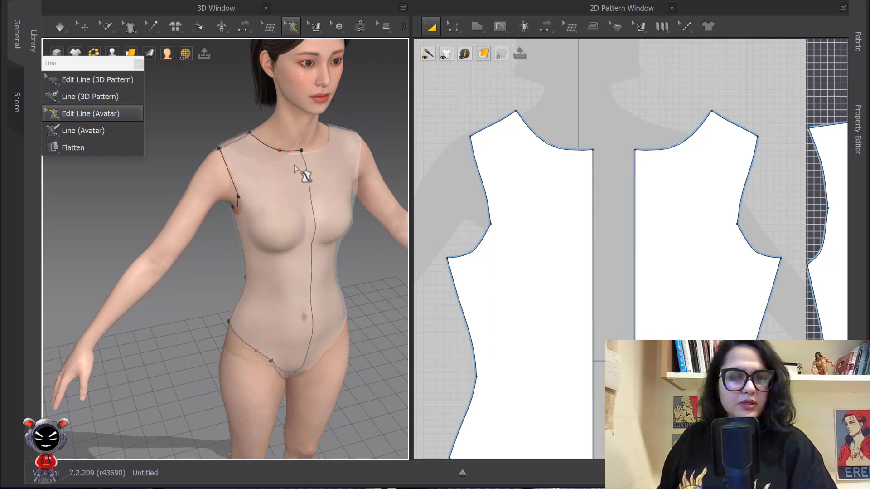
{"action": "right_click", "coordinate": [293, 154]}
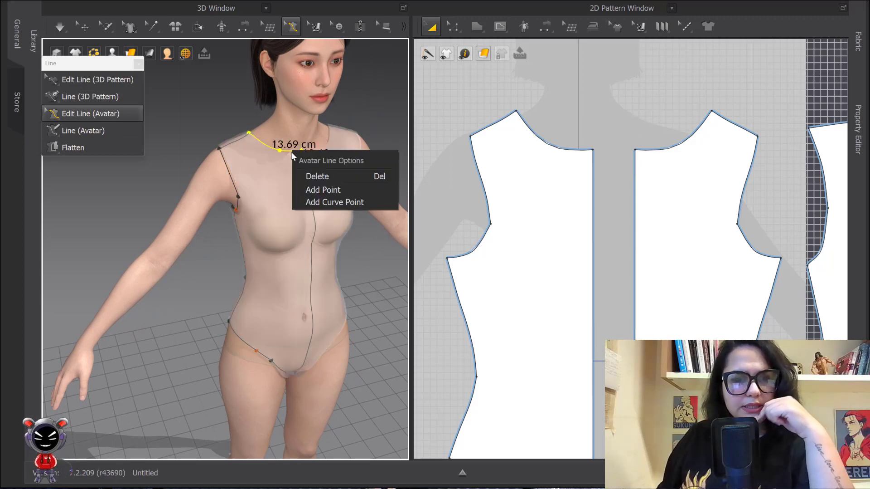
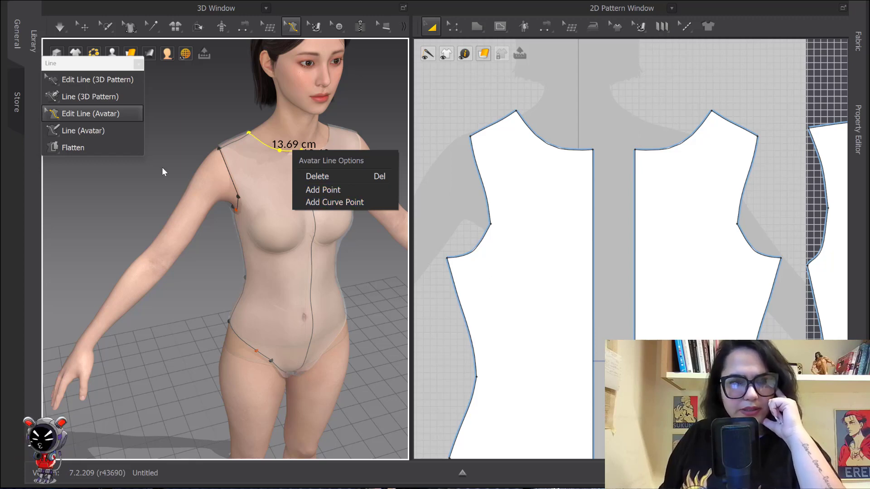
{"action": "left_click", "coordinate": [94, 129]}
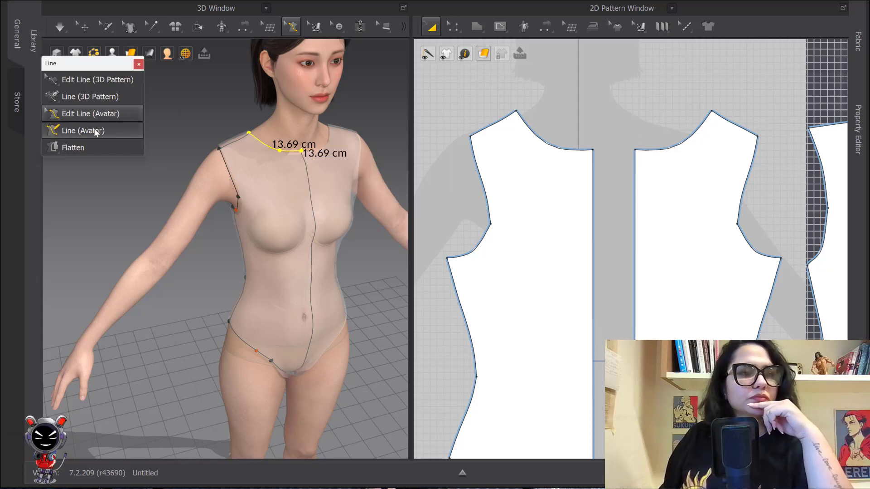
{"action": "left_click", "coordinate": [87, 117]}
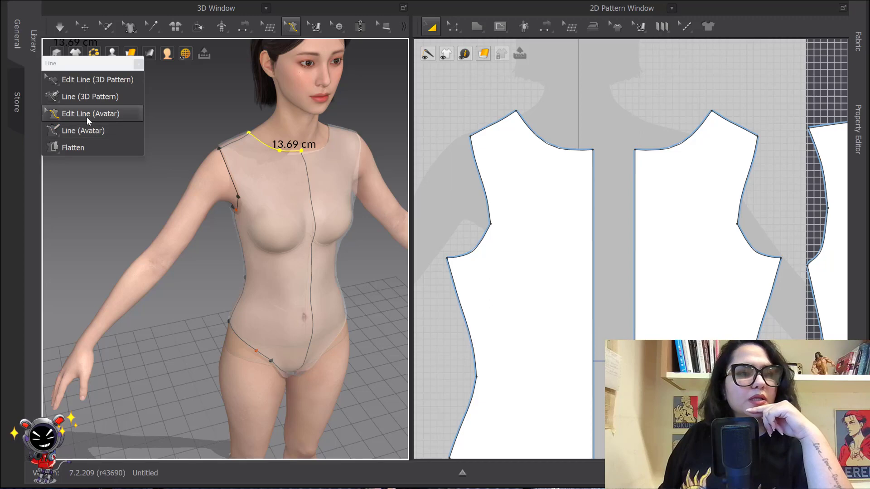
{"action": "right_click", "coordinate": [276, 155]}
{"action": "left_click", "coordinate": [311, 177]}
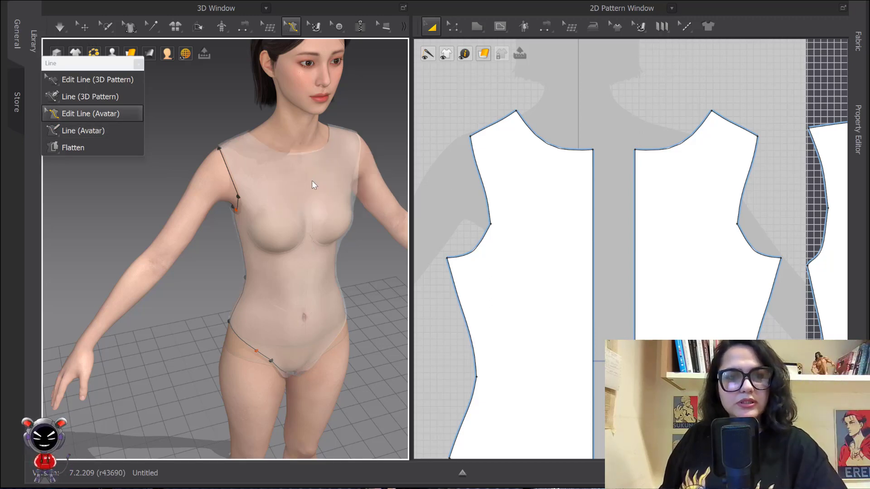
{"action": "right_click", "coordinate": [231, 176]}
{"action": "left_click", "coordinate": [273, 201]}
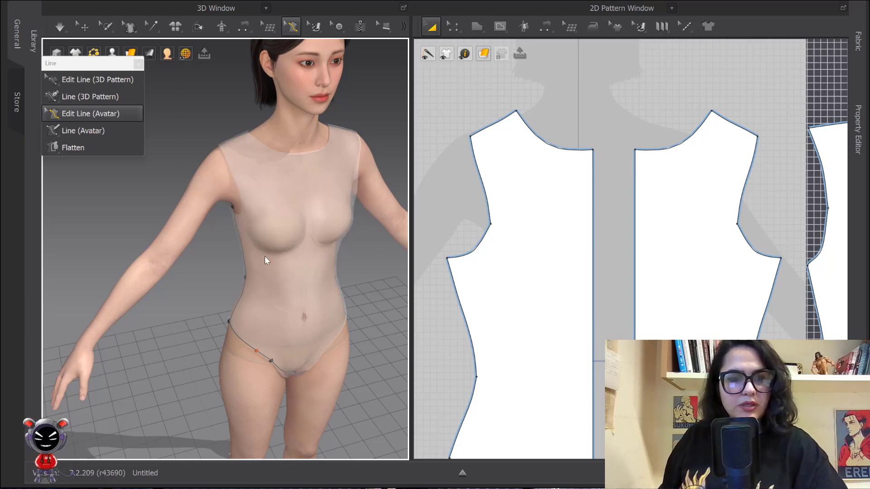
Step: Try to delete the middle point of the front leg-opening guide line on the avatar
{"action": "right_click", "coordinate": [262, 354]}
{"action": "left_click", "coordinate": [291, 380]}
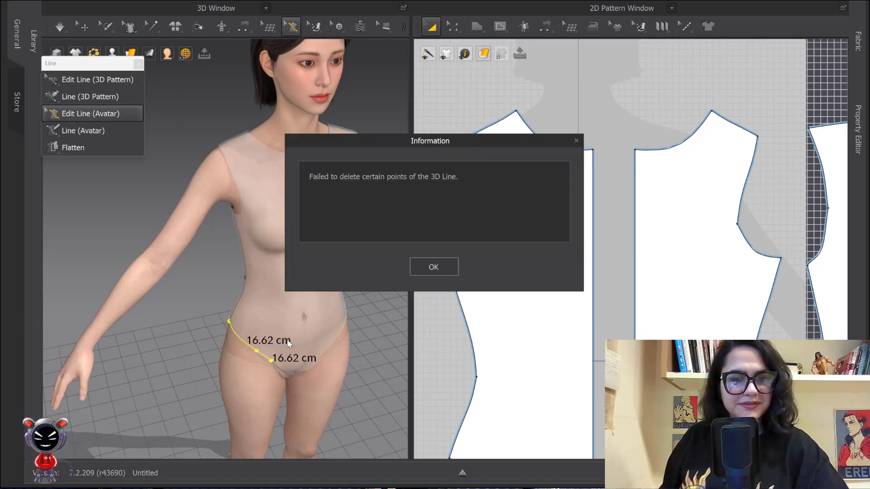
{"action": "left_click", "coordinate": [436, 268]}
Step: Delete the center back guide line and the rear leg-opening guide line from the avatar
{"action": "middle_click_drag", "start_coordinate": [370, 262], "coordinate": [369, 237]}
{"action": "scroll", "coordinate": [318, 230], "scroll_direction": "down", "scroll_amount": 3}
{"action": "right_click_drag", "start_coordinate": [290, 244], "coordinate": [400, 222]}
{"action": "right_click", "coordinate": [217, 212]}
{"action": "left_click", "coordinate": [262, 235]}
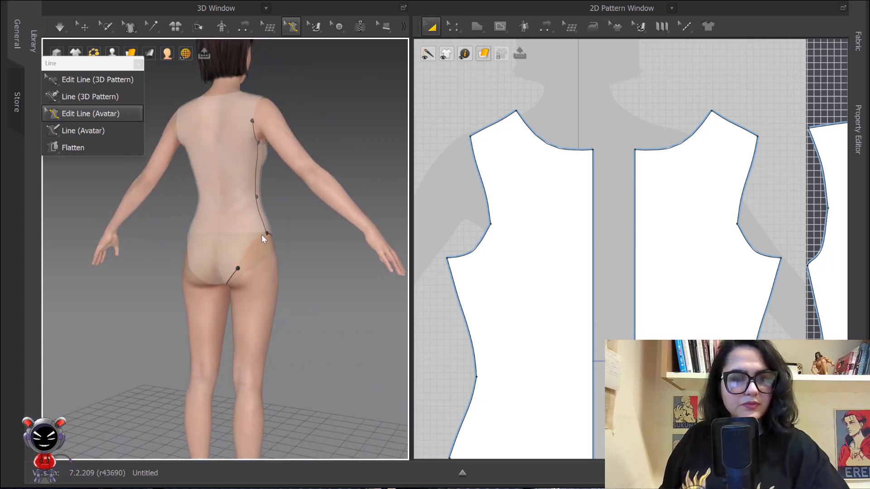
{"action": "right_click", "coordinate": [238, 269]}
{"action": "left_click", "coordinate": [267, 291]}
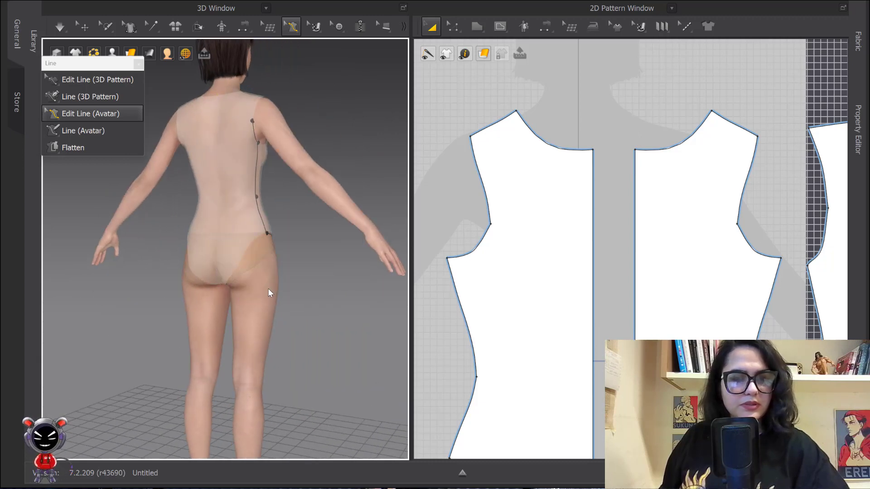
Step: Delete the guide point at the avatar's hip and try to delete the nearby curve point of the leg line
{"action": "right_click", "coordinate": [267, 234]}
{"action": "left_click", "coordinate": [289, 259]}
{"action": "right_click_drag", "start_coordinate": [293, 251], "coordinate": [227, 246]}
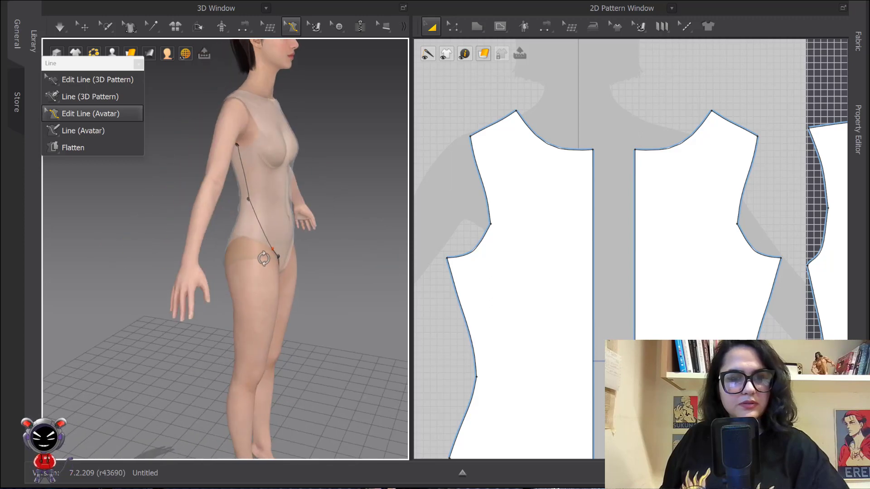
{"action": "right_click", "coordinate": [273, 251]}
{"action": "left_click", "coordinate": [301, 278]}
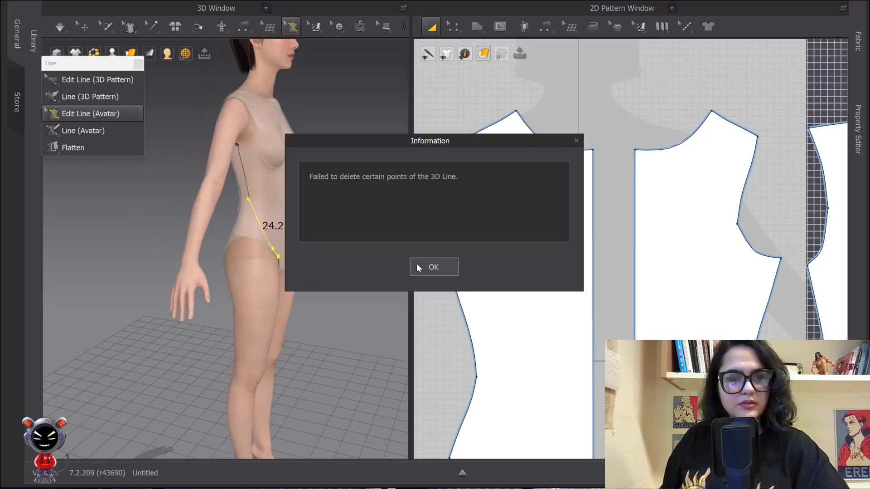
{"action": "left_click", "coordinate": [435, 266]}
Step: Delete the remaining guide points and lines from the avatar's underarm, side waist and front leg opening
{"action": "right_click_drag", "start_coordinate": [354, 265], "coordinate": [279, 142]}
{"action": "right_click", "coordinate": [249, 133]}
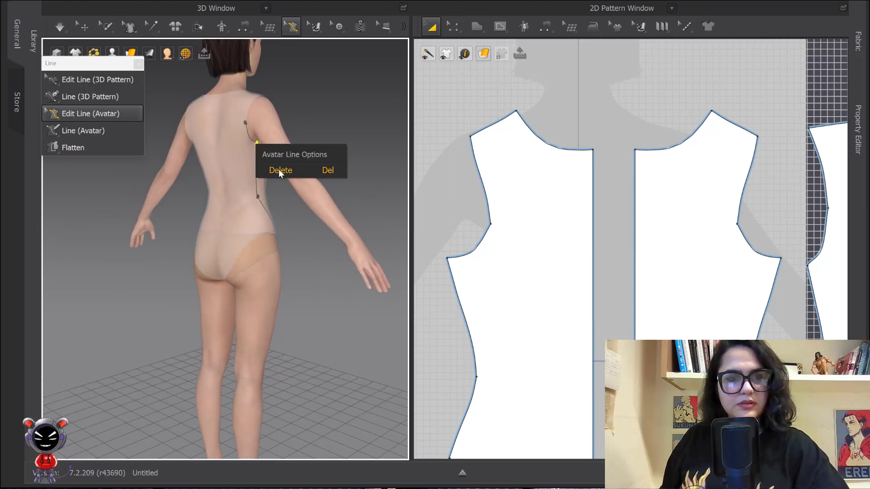
{"action": "left_click", "coordinate": [279, 170]}
{"action": "right_click", "coordinate": [257, 196]}
{"action": "left_click", "coordinate": [285, 223]}
{"action": "right_click_drag", "start_coordinate": [285, 223], "coordinate": [232, 252]}
{"action": "right_click", "coordinate": [257, 249]}
{"action": "left_click", "coordinate": [301, 288]}
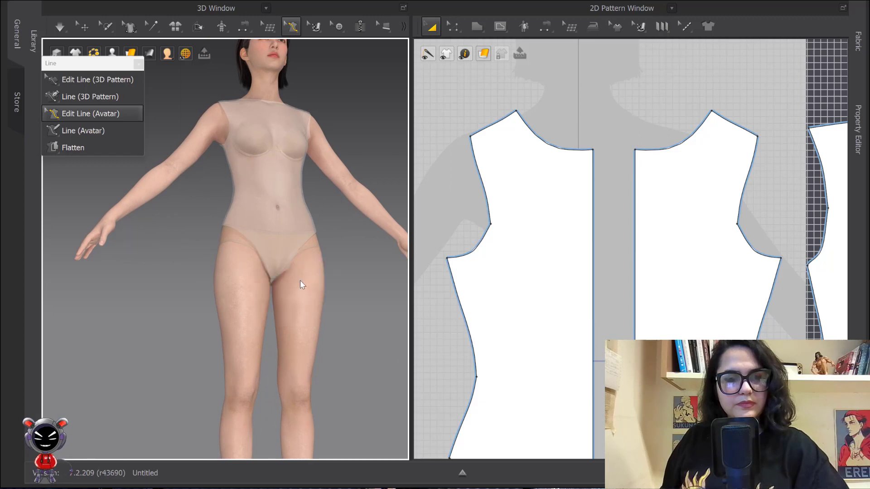
Step: Curve the lower leg-opening edge of the front pattern inward toward the body of the piece and simulate the garment
{"action": "right_click_drag", "start_coordinate": [301, 288], "coordinate": [303, 324]}
{"action": "scroll", "coordinate": [307, 242], "scroll_direction": "down", "scroll_amount": 4}
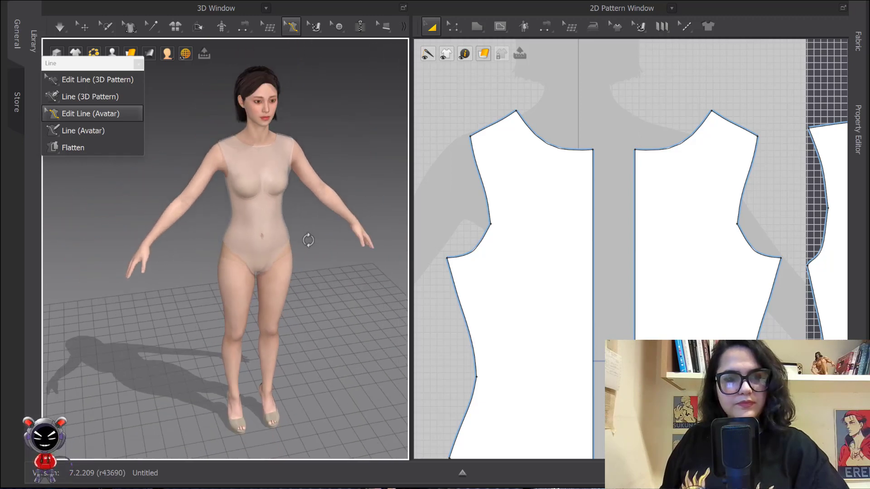
{"action": "right_click_drag", "start_coordinate": [307, 241], "coordinate": [305, 231]}
{"action": "left_click", "coordinate": [89, 96]}
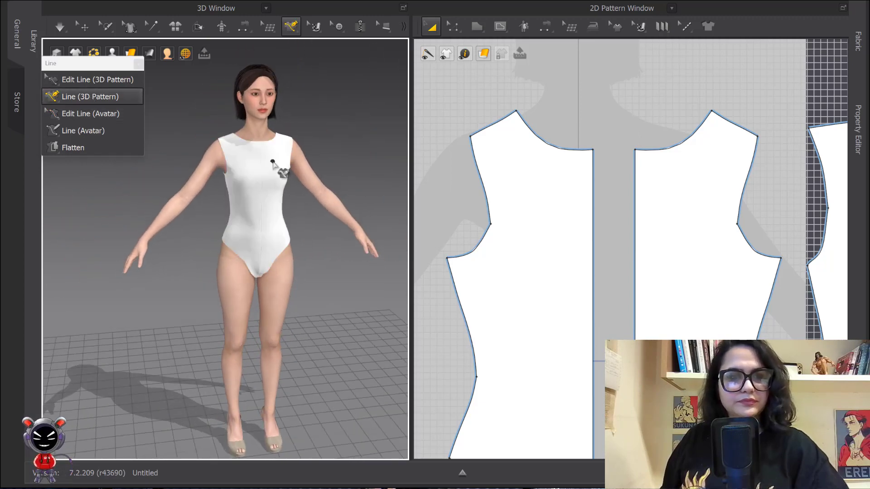
{"action": "scroll", "coordinate": [243, 220], "scroll_direction": "up", "scroll_amount": 4}
{"action": "scroll", "coordinate": [236, 209], "scroll_direction": "up", "scroll_amount": 2}
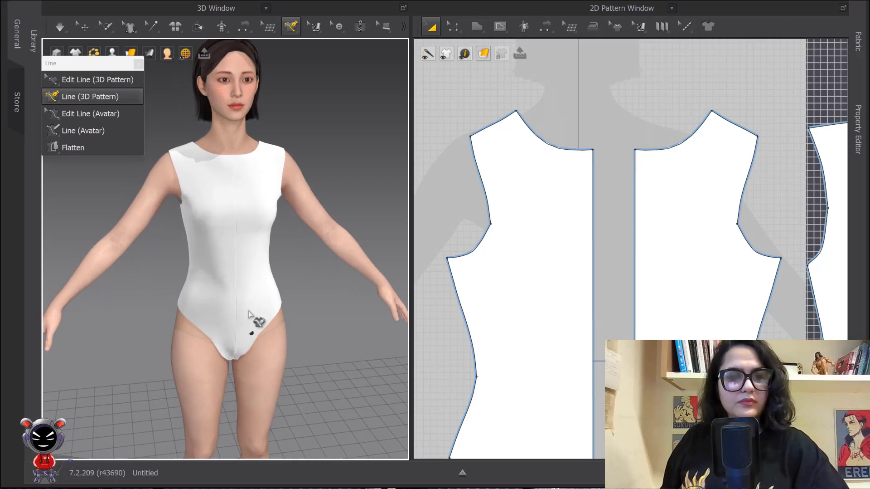
{"action": "scroll", "coordinate": [219, 198], "scroll_direction": "up", "scroll_amount": 3}
{"action": "scroll", "coordinate": [474, 175], "scroll_direction": "down", "scroll_amount": 5}
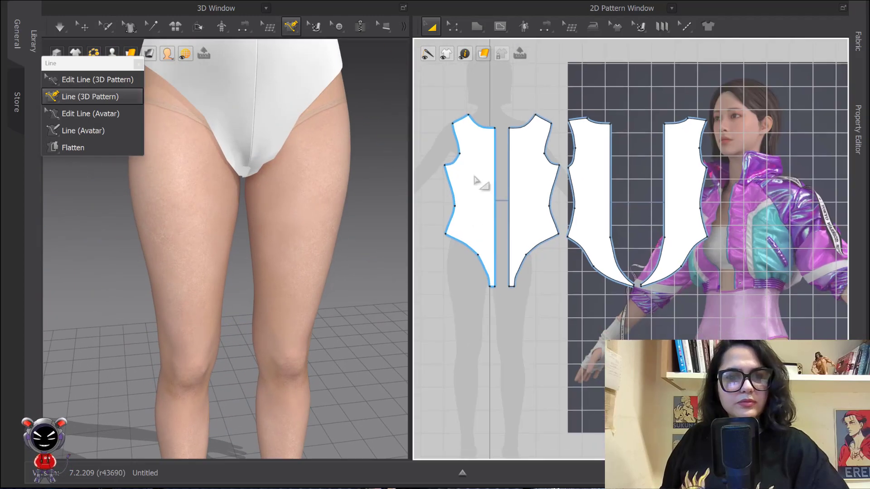
{"action": "scroll", "coordinate": [480, 268], "scroll_direction": "up", "scroll_amount": 5}
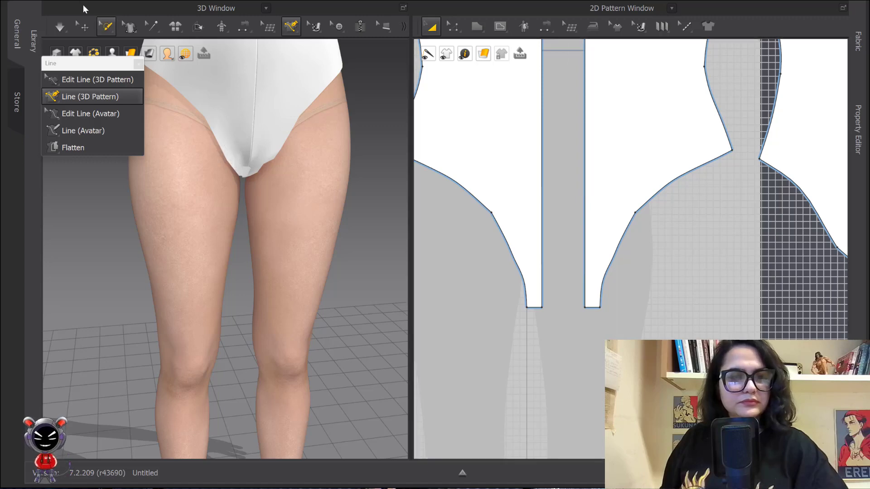
{"action": "left_click", "coordinate": [85, 27]}
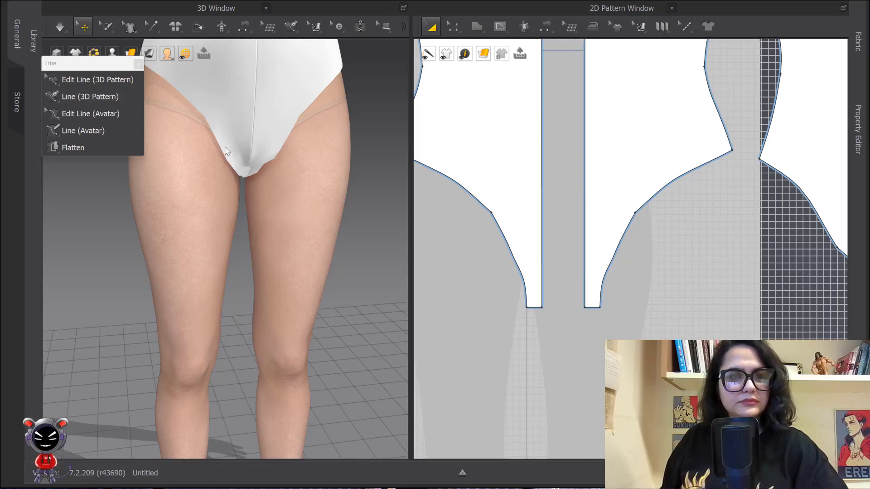
{"action": "scroll", "coordinate": [495, 220], "scroll_direction": "up", "scroll_amount": 3}
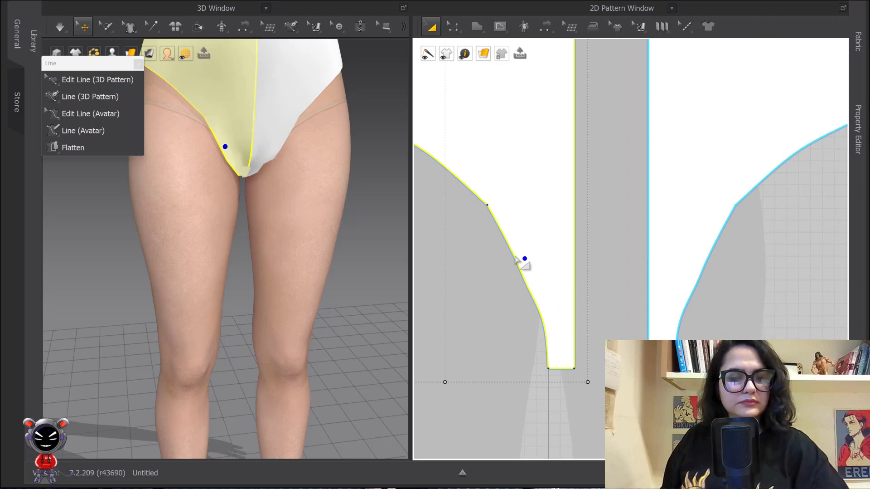
{"action": "key", "text": "z"}
{"action": "left_click_drag", "start_coordinate": [513, 257], "coordinate": [517, 232]}
{"action": "key", "text": "space"}
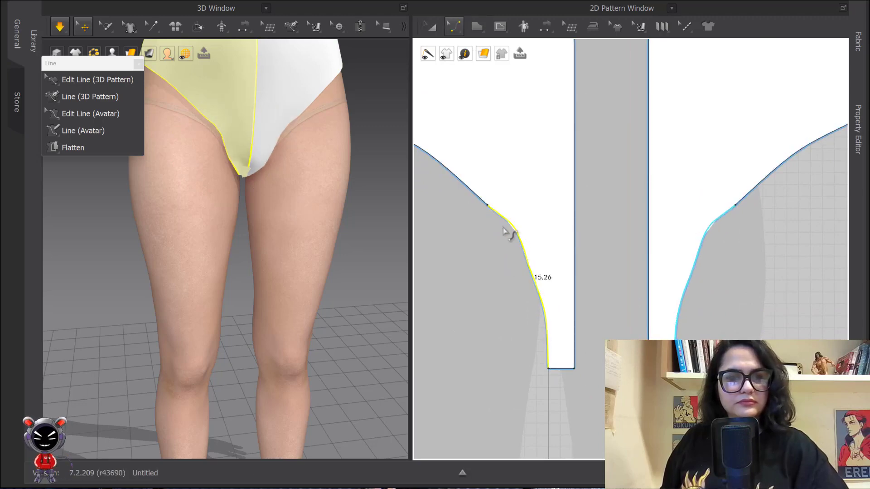
Step: Stop the simulation and examine the bodysuit's leg opening from the avatar's side
{"action": "key", "text": "space"}
{"action": "scroll", "coordinate": [301, 183], "scroll_direction": "down", "scroll_amount": 3}
{"action": "right_click_drag", "start_coordinate": [302, 185], "coordinate": [300, 157]}
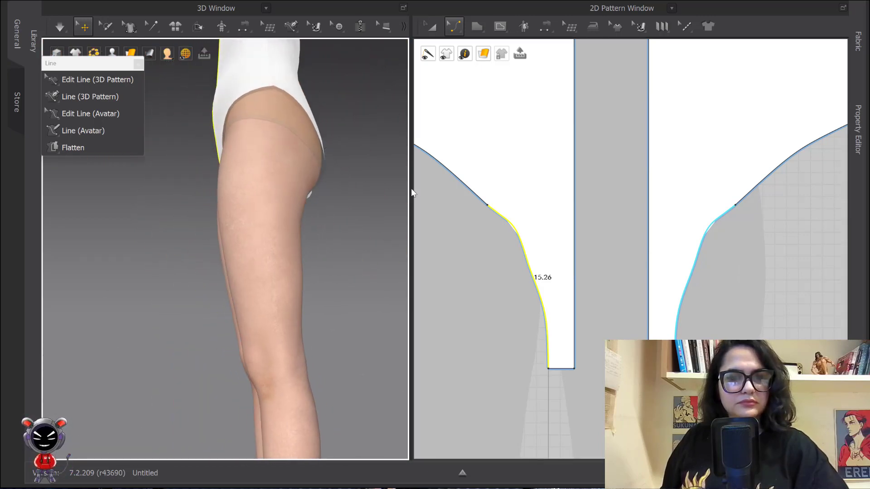
Step: Shorten the crotch extension of the back pattern by moving its short end edge toward the body of the piece
{"action": "scroll", "coordinate": [454, 207], "scroll_direction": "down", "scroll_amount": 5}
{"action": "middle_click_drag", "start_coordinate": [537, 257], "coordinate": [446, 220]}
{"action": "scroll", "coordinate": [591, 188], "scroll_direction": "up", "scroll_amount": 2}
{"action": "middle_click_drag", "start_coordinate": [592, 189], "coordinate": [542, 207]}
{"action": "scroll", "coordinate": [349, 170], "scroll_direction": "down", "scroll_amount": 2}
{"action": "right_click_drag", "start_coordinate": [348, 171], "coordinate": [319, 174]}
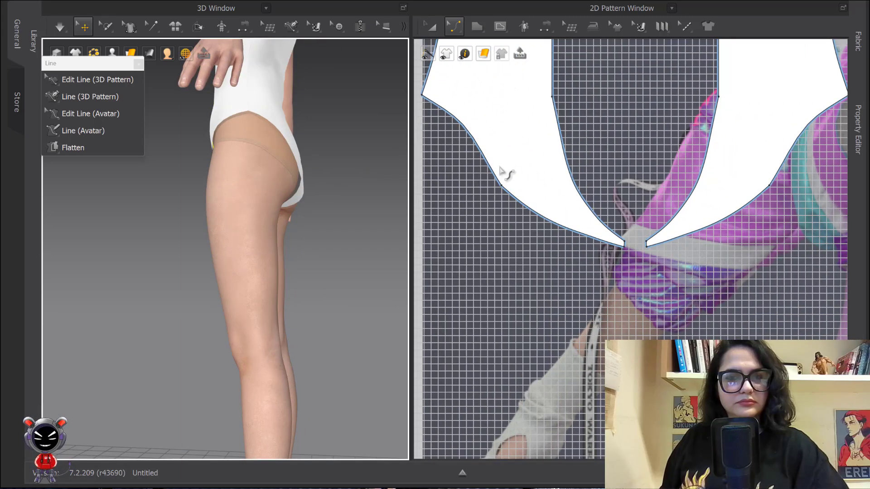
{"action": "middle_click_drag", "start_coordinate": [587, 164], "coordinate": [574, 223]}
{"action": "key", "text": "z"}
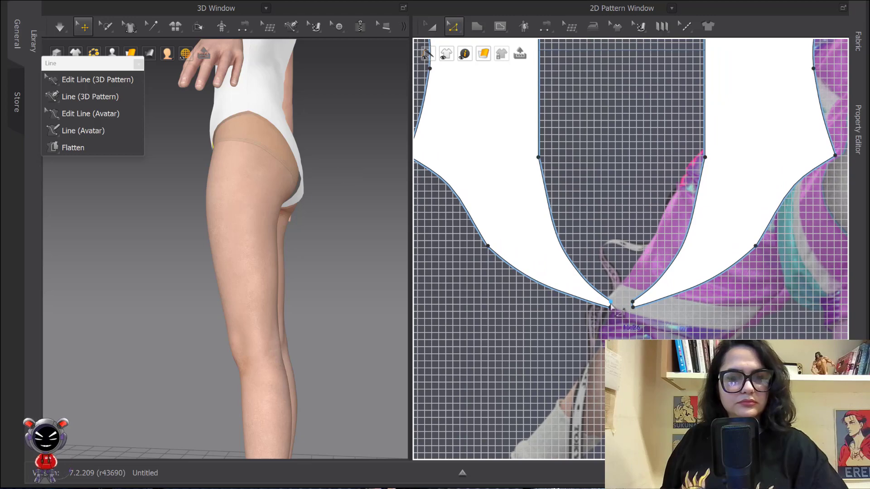
{"action": "middle_click_drag", "start_coordinate": [634, 328], "coordinate": [600, 244]}
{"action": "scroll", "coordinate": [541, 136], "scroll_direction": "up", "scroll_amount": 6}
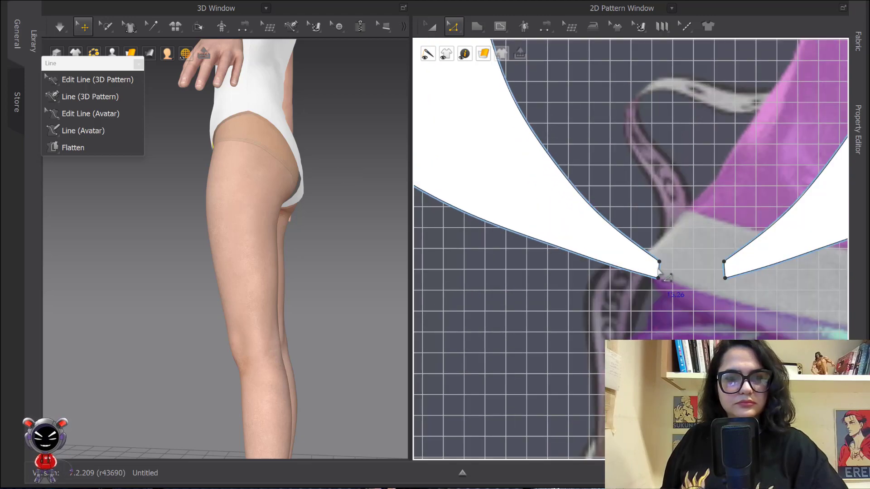
{"action": "left_click_drag", "start_coordinate": [667, 279], "coordinate": [633, 257]}
{"action": "key", "text": "ctrl+z"}
{"action": "scroll", "coordinate": [282, 163], "scroll_direction": "down", "scroll_amount": 3}
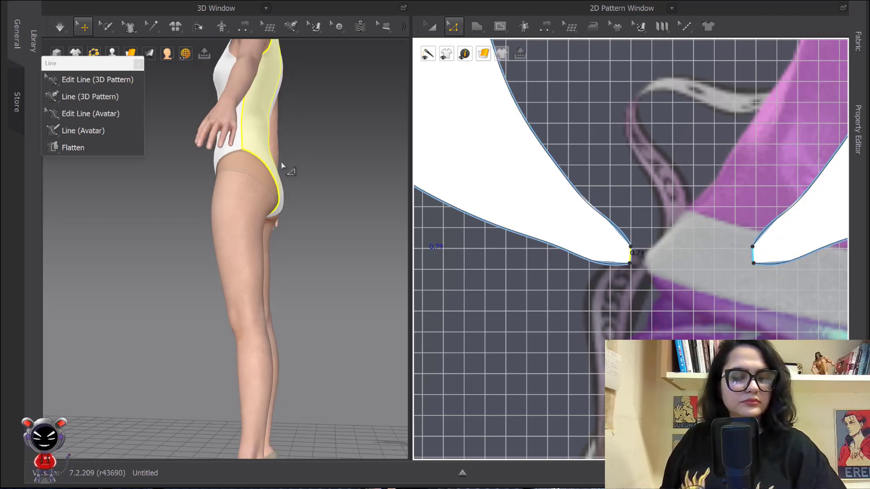
Step: Raise the front pattern's crotch edge slightly and start simulating the garment
{"action": "right_click_drag", "start_coordinate": [282, 166], "coordinate": [410, 184]}
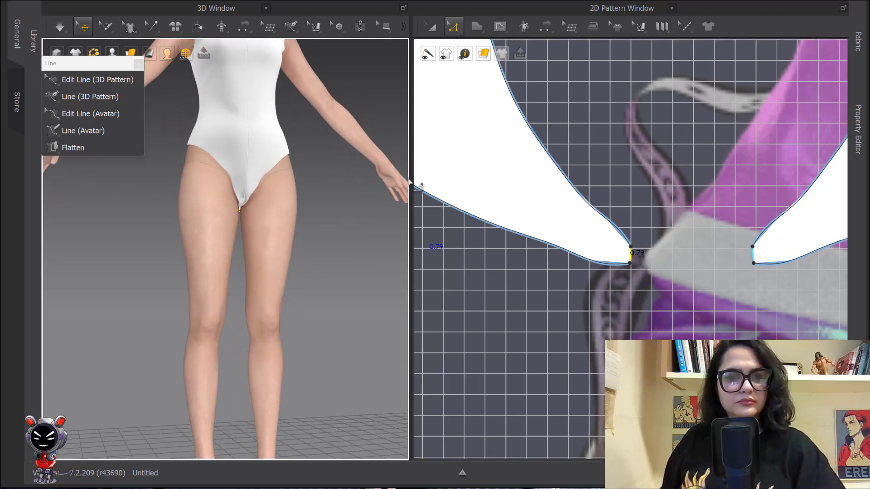
{"action": "scroll", "coordinate": [644, 199], "scroll_direction": "down", "scroll_amount": 5}
{"action": "middle_click_drag", "start_coordinate": [668, 239], "coordinate": [675, 247]}
{"action": "scroll", "coordinate": [517, 200], "scroll_direction": "down", "scroll_amount": 5}
{"action": "middle_click_drag", "start_coordinate": [516, 201], "coordinate": [568, 202]}
{"action": "scroll", "coordinate": [568, 202], "scroll_direction": "up", "scroll_amount": 1}
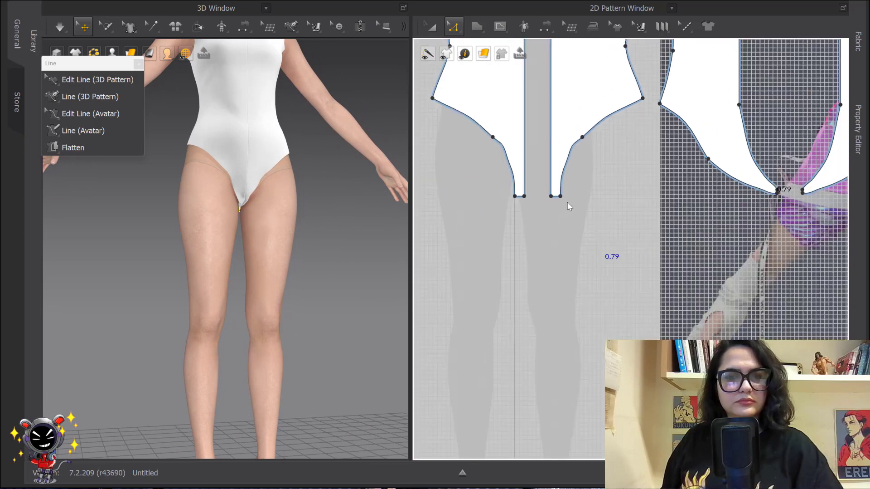
{"action": "scroll", "coordinate": [568, 202], "scroll_direction": "up", "scroll_amount": 3}
{"action": "left_click_drag", "start_coordinate": [540, 249], "coordinate": [541, 239]}
{"action": "key", "text": "space"}
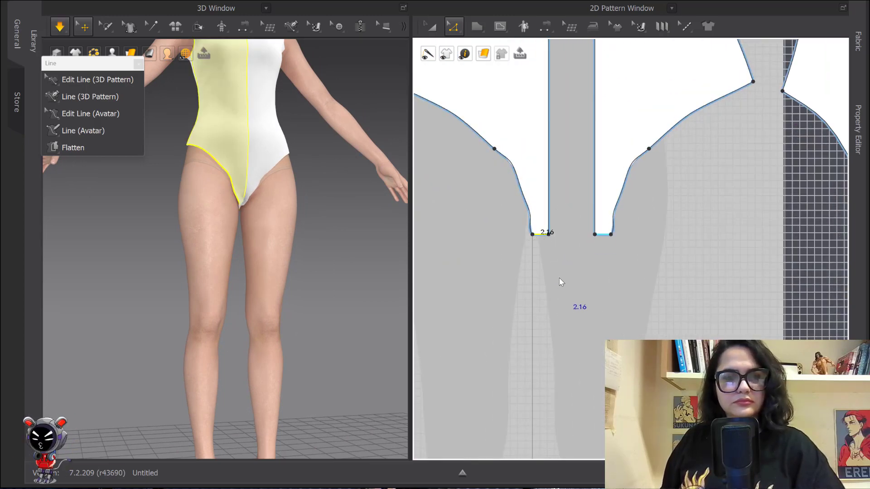
Step: Pull the fabric around the crotch into place on the avatar while simulating
{"action": "left_click", "coordinate": [254, 187]}
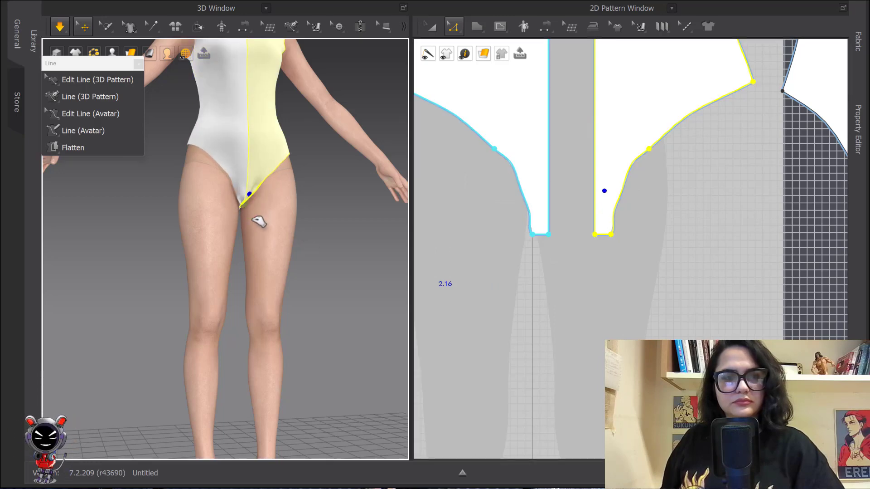
{"action": "scroll", "coordinate": [262, 219], "scroll_direction": "up", "scroll_amount": 5}
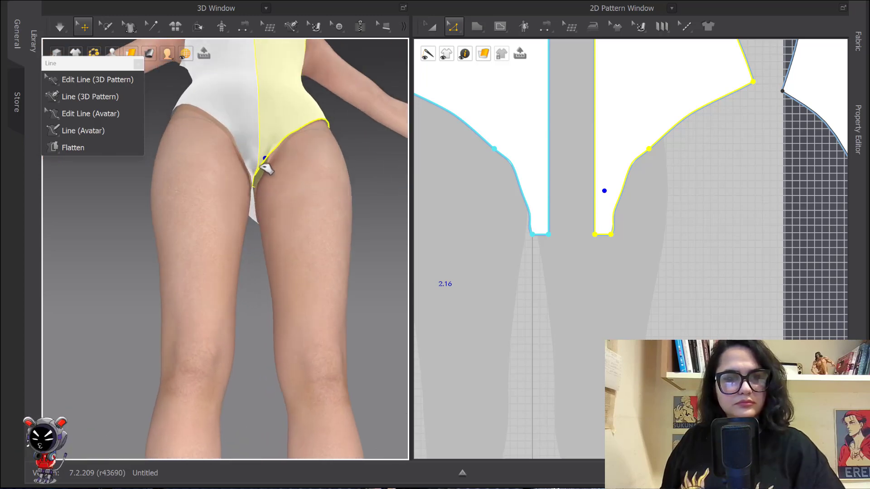
{"action": "left_click_drag", "start_coordinate": [311, 212], "coordinate": [333, 216]}
{"action": "key", "text": "space"}
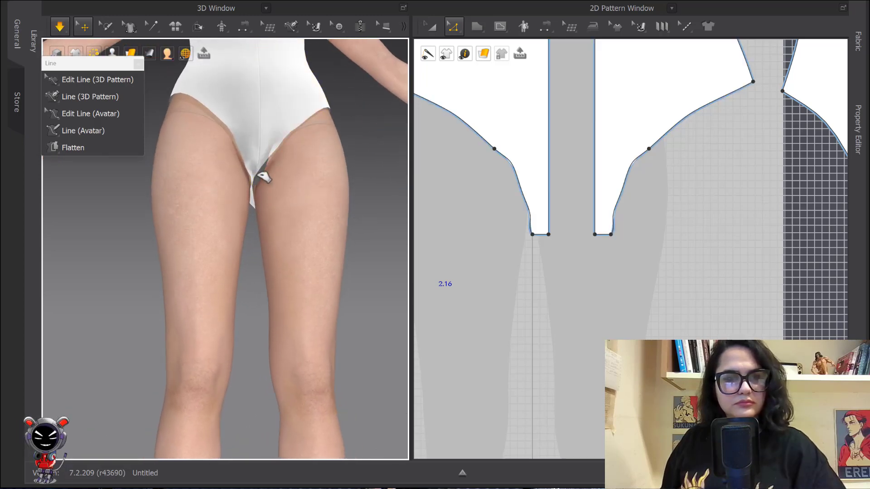
{"action": "left_click_drag", "start_coordinate": [261, 175], "coordinate": [276, 189]}
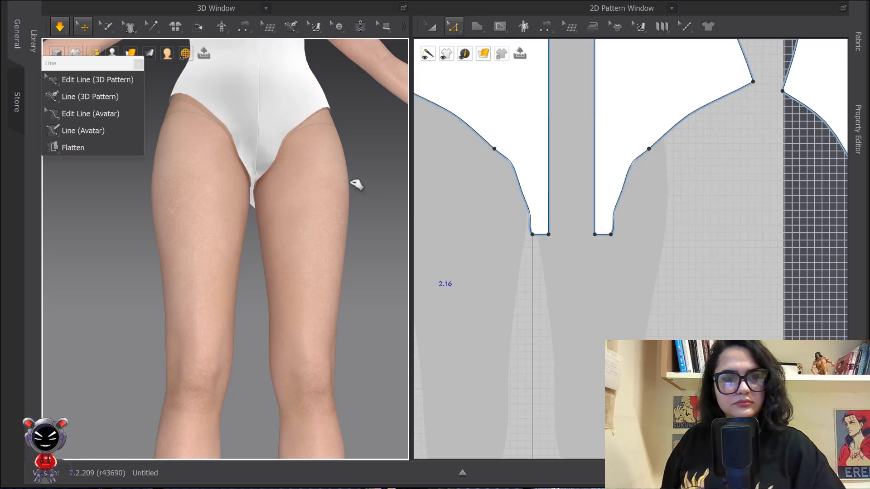
{"action": "scroll", "coordinate": [305, 160], "scroll_direction": "down", "scroll_amount": 2}
{"action": "scroll", "coordinate": [305, 159], "scroll_direction": "down", "scroll_amount": 2}
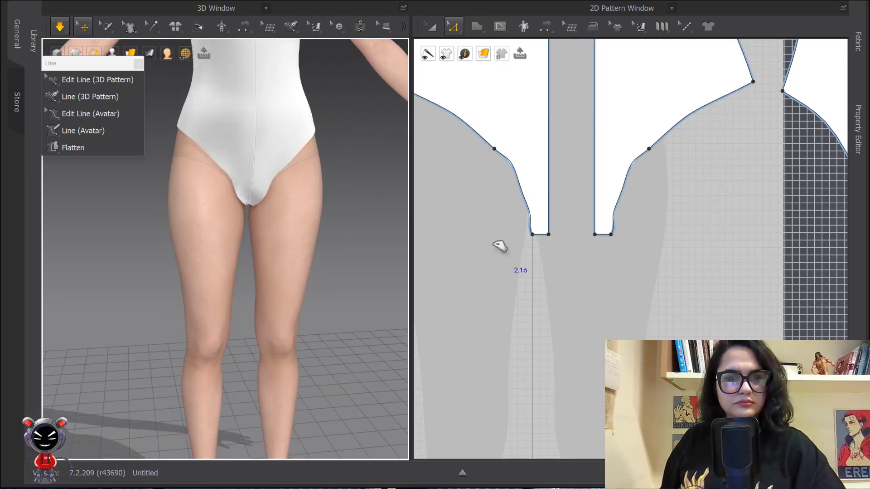
Step: Straighten the front pattern's lower leg-opening edge by adding a point on its curve and deleting that point
{"action": "left_click", "coordinate": [535, 212]}
{"action": "key", "text": "c"}
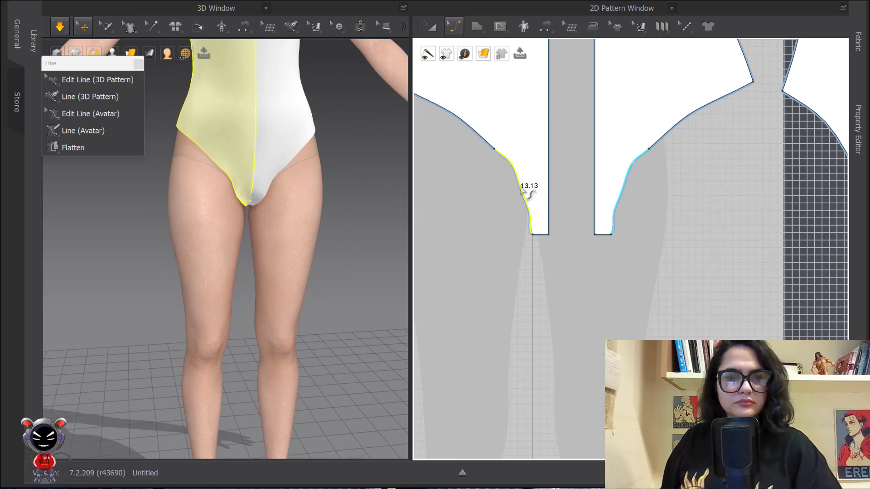
{"action": "key", "text": "x"}
{"action": "left_click", "coordinate": [520, 186]}
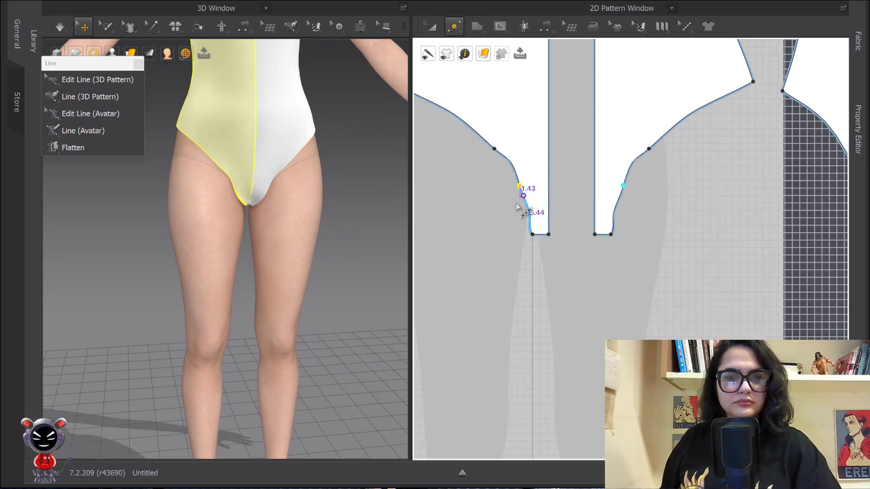
{"action": "key", "text": "z"}
{"action": "left_click_drag", "start_coordinate": [508, 179], "coordinate": [532, 199]}
{"action": "left_click", "coordinate": [533, 203]}
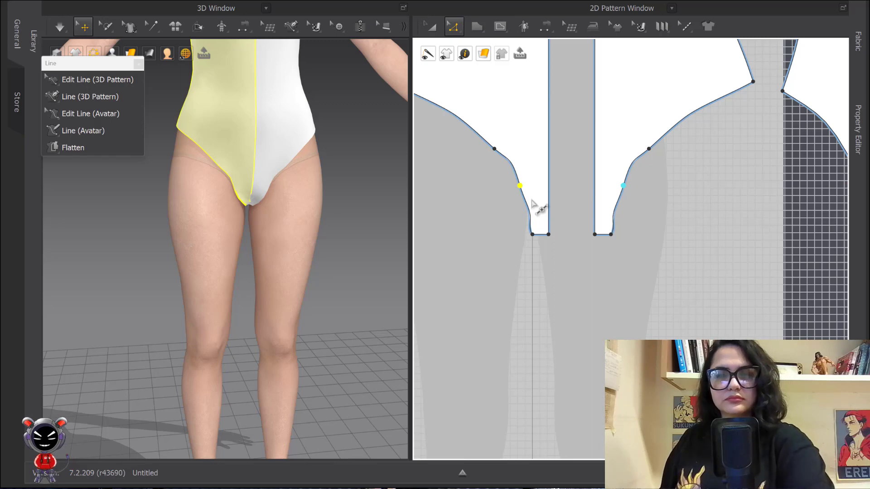
{"action": "key", "text": "Delete"}
{"action": "key", "text": "v"}
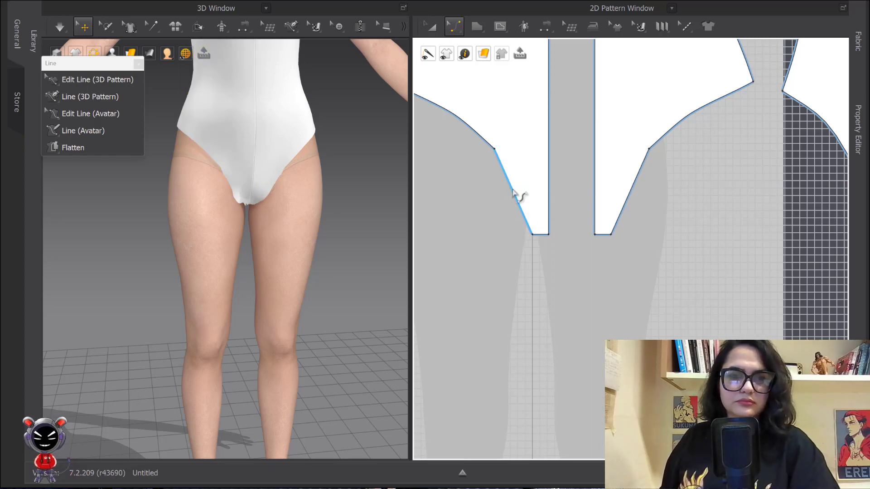
Step: Bend the straight lower leg-opening edge of the front pattern into one smooth inward curve and simulate the garment
{"action": "left_click_drag", "start_coordinate": [515, 193], "coordinate": [522, 193]}
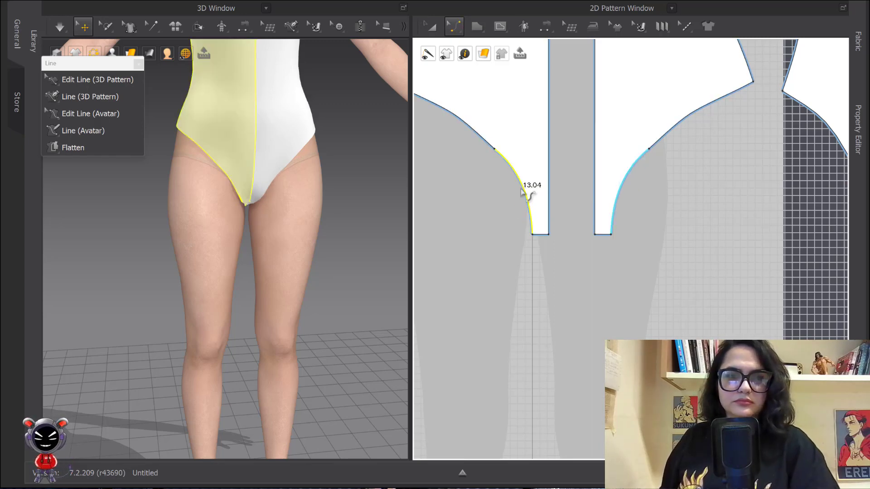
{"action": "left_click", "coordinate": [61, 28]}
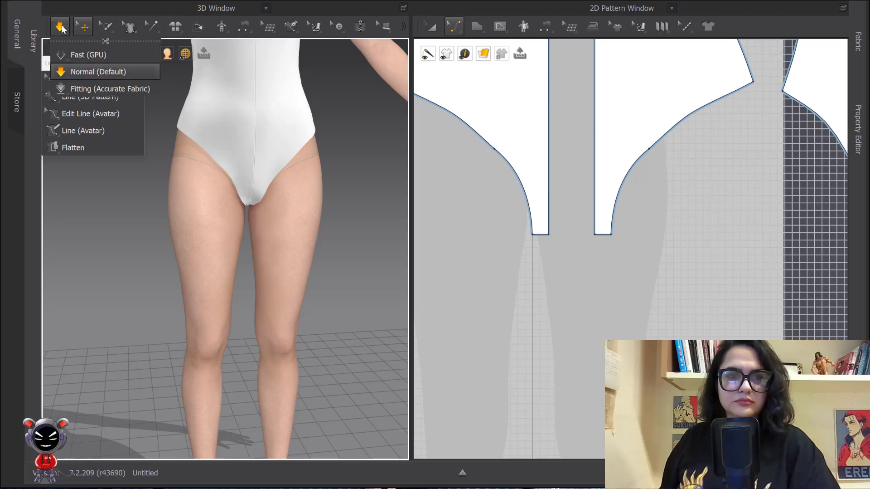
{"action": "key", "text": "space"}
Step: Move the upper corner point of the back pattern's crotch end so the short edge is about 1.17 cm long
{"action": "scroll", "coordinate": [576, 271], "scroll_direction": "down", "scroll_amount": 4}
{"action": "middle_click_drag", "start_coordinate": [602, 289], "coordinate": [352, 220]}
{"action": "middle_click_drag", "start_coordinate": [575, 186], "coordinate": [606, 237]}
{"action": "scroll", "coordinate": [606, 237], "scroll_direction": "up", "scroll_amount": 5}
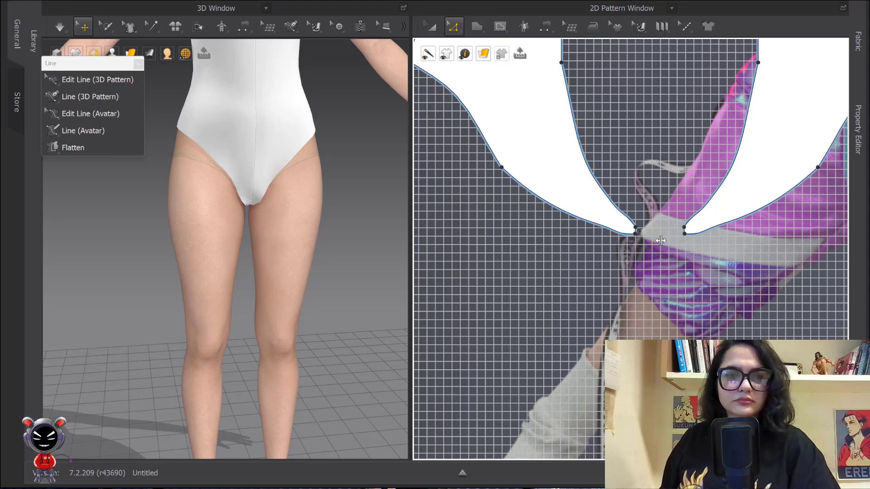
{"action": "scroll", "coordinate": [661, 240], "scroll_direction": "up", "scroll_amount": 3}
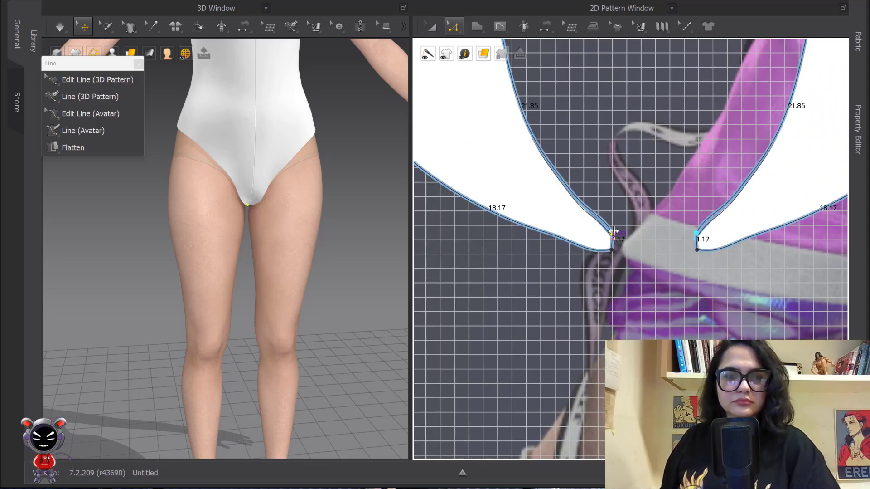
{"action": "scroll", "coordinate": [621, 301], "scroll_direction": "down", "scroll_amount": 2}
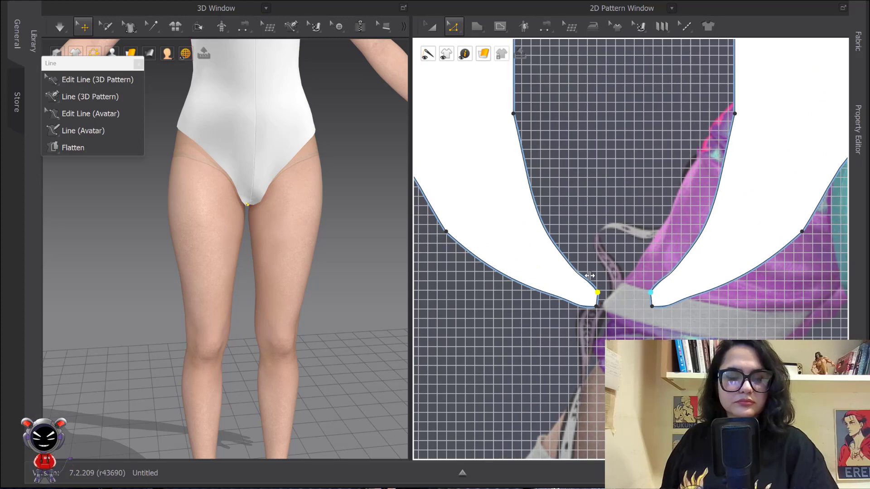
Step: Reset the back pattern's lower center edge by adding and deleting a point, and bend it smoothly toward the body of the piece
{"action": "key", "text": "v"}
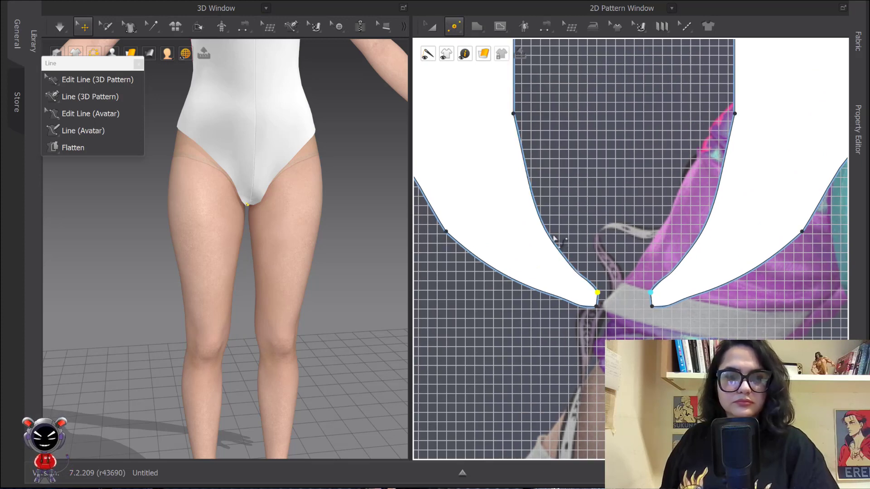
{"action": "left_click", "coordinate": [547, 233]}
{"action": "key", "text": "z"}
{"action": "left_click", "coordinate": [547, 233]}
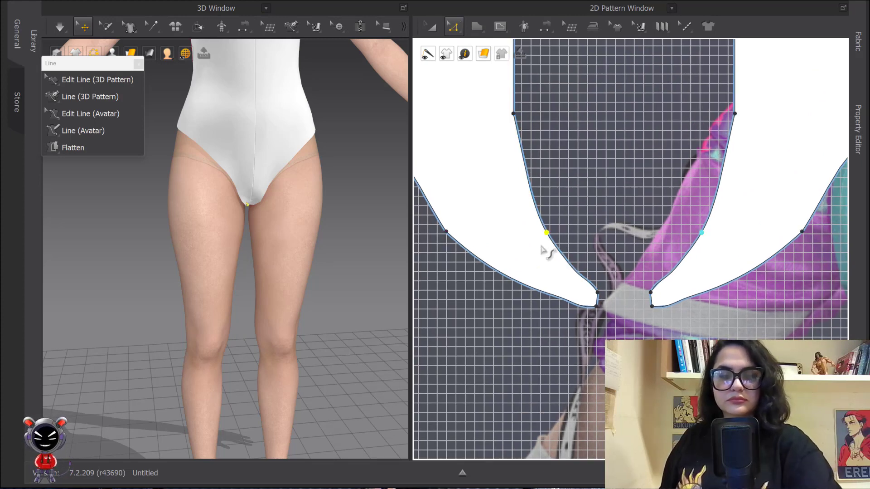
{"action": "key", "text": "Delete"}
{"action": "key", "text": "c"}
{"action": "left_click_drag", "start_coordinate": [559, 210], "coordinate": [538, 224]}
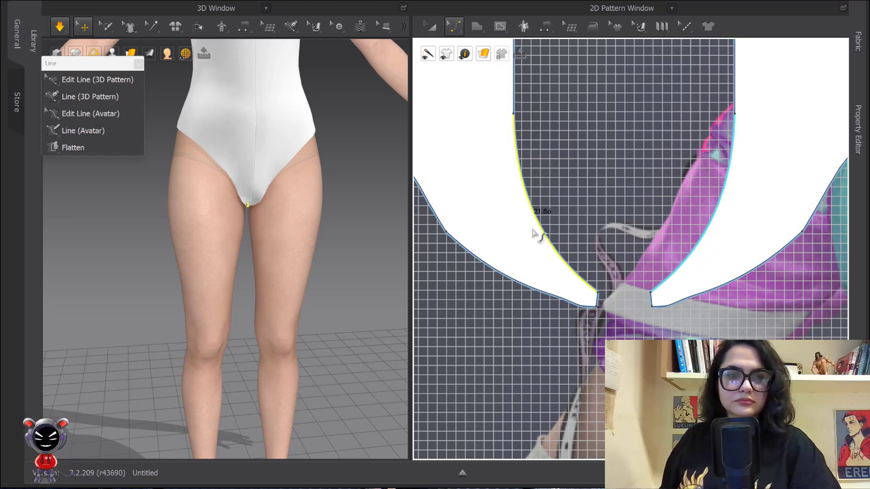
Step: Check the whole bodysuit on the avatar from the front and activate the Line (3D Pattern) tool
{"action": "scroll", "coordinate": [299, 186], "scroll_direction": "down", "scroll_amount": 3}
{"action": "middle_click_drag", "start_coordinate": [295, 187], "coordinate": [313, 249]}
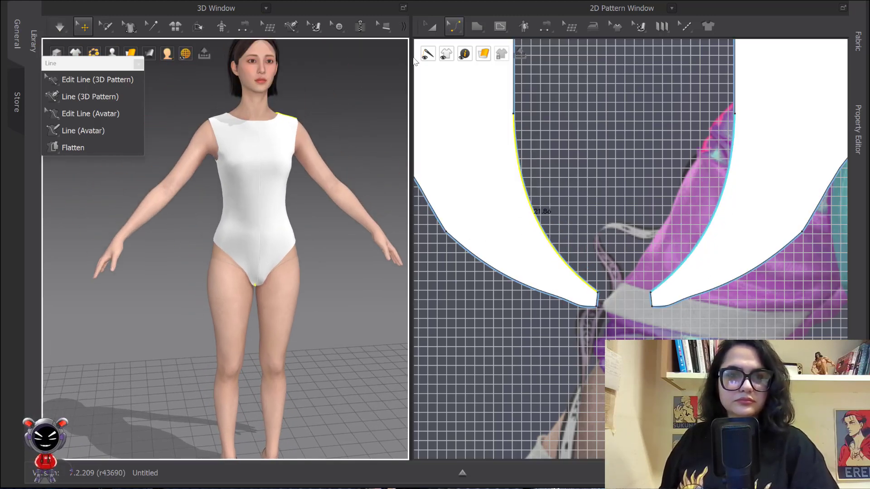
{"action": "left_click", "coordinate": [430, 27]}
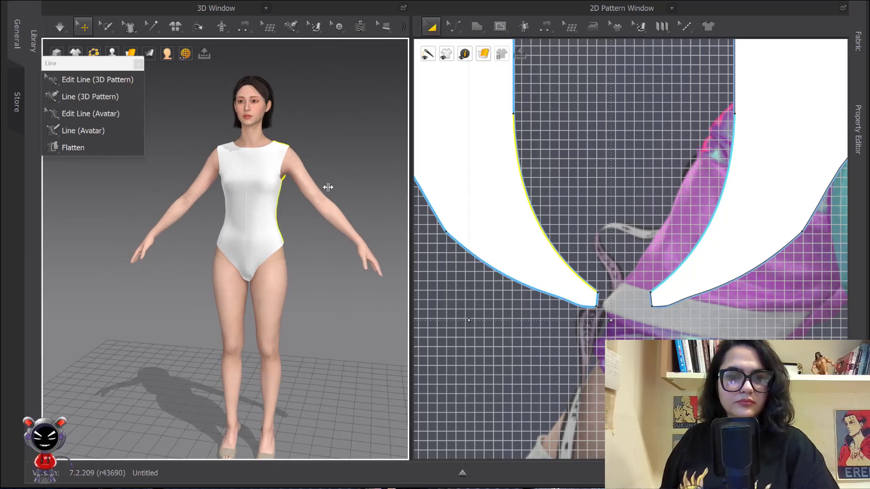
{"action": "scroll", "coordinate": [266, 241], "scroll_direction": "up", "scroll_amount": 3}
{"action": "scroll", "coordinate": [267, 241], "scroll_direction": "up", "scroll_amount": 3}
{"action": "left_click", "coordinate": [52, 99]}
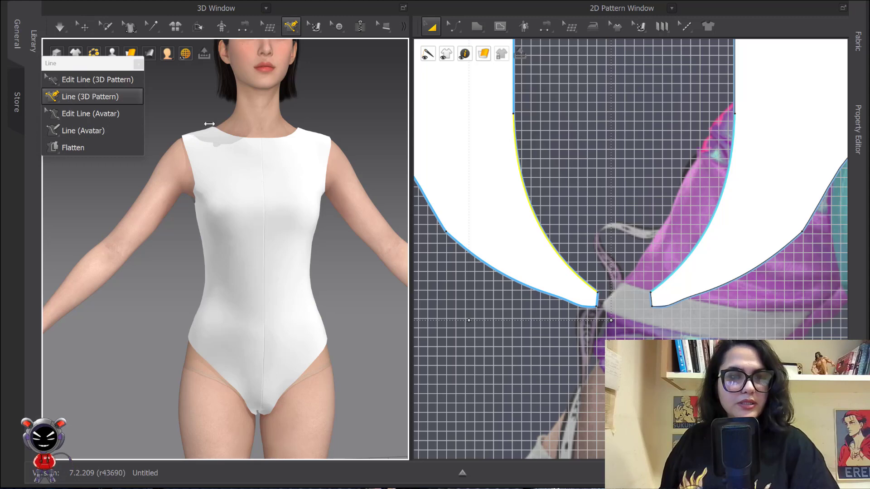
{"action": "right_click_drag", "start_coordinate": [245, 148], "coordinate": [235, 152]}
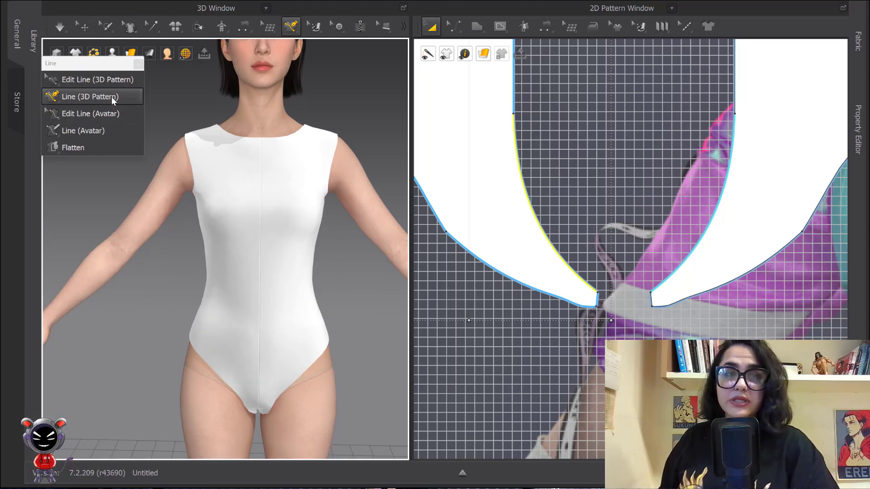
{"action": "scroll", "coordinate": [195, 136], "scroll_direction": "up", "scroll_amount": 3}
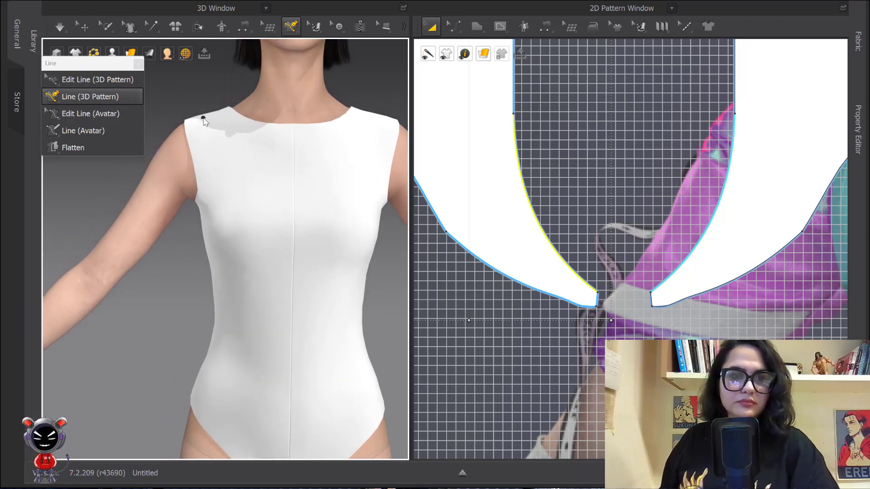
{"action": "scroll", "coordinate": [478, 150], "scroll_direction": "down", "scroll_amount": 5}
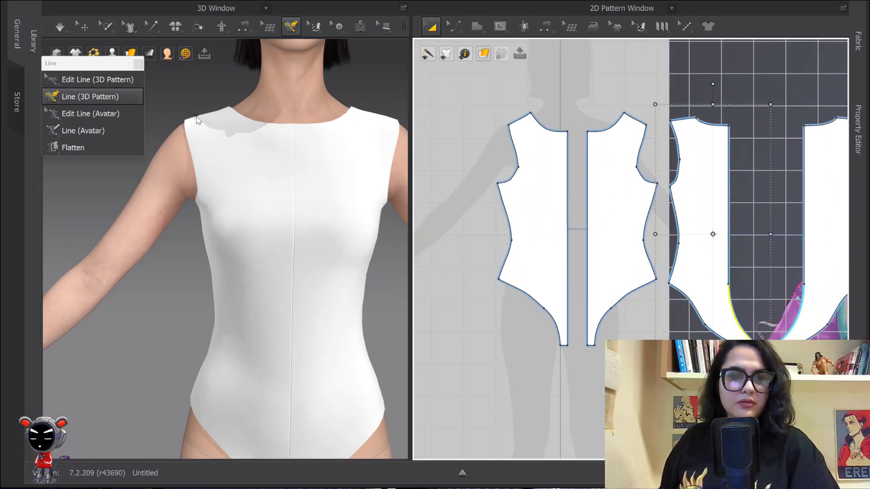
{"action": "left_click", "coordinate": [197, 117]}
{"action": "right_click_drag", "start_coordinate": [197, 117], "coordinate": [224, 148]}
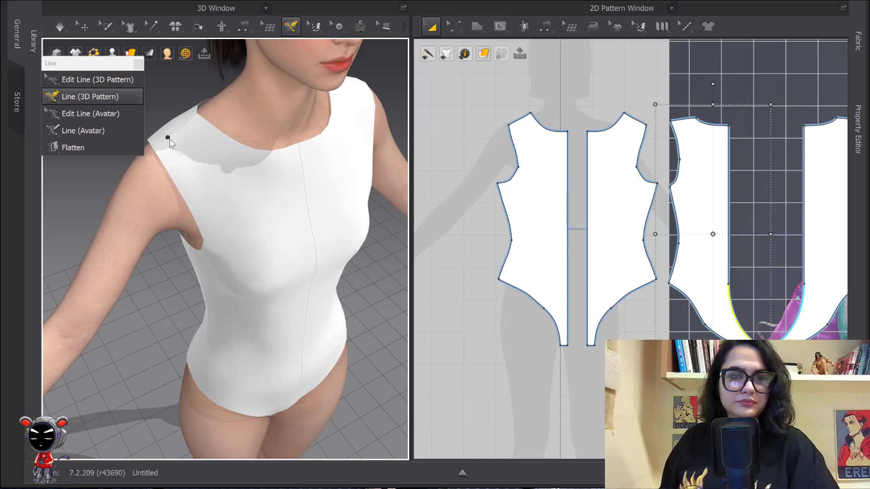
{"action": "right_click_drag", "start_coordinate": [170, 139], "coordinate": [189, 133]}
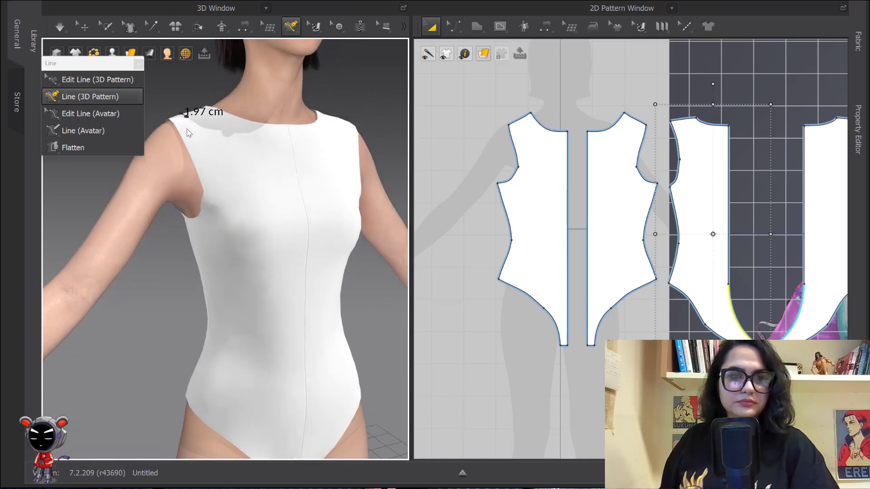
{"action": "left_click", "coordinate": [216, 181]}
{"action": "right_click_drag", "start_coordinate": [217, 181], "coordinate": [226, 176]}
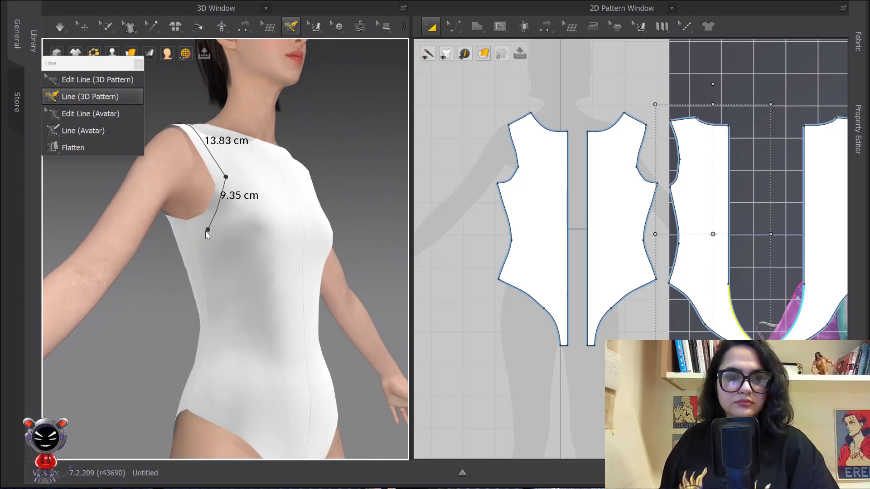
{"action": "key", "text": "Escape"}
{"action": "scroll", "coordinate": [234, 168], "scroll_direction": "down", "scroll_amount": 1}
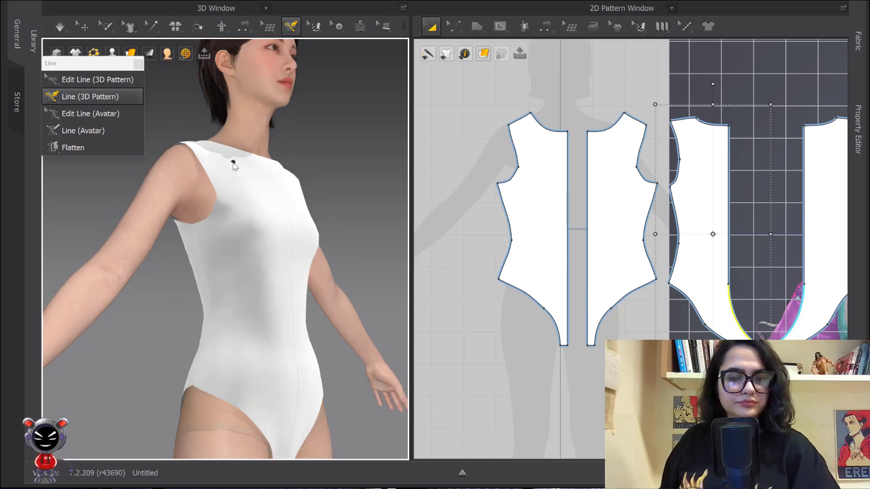
Step: Draw an armhole design line on the 3D front, about 17 cm down from the shoulder and about 9.5 cm across to the side
{"action": "mouse_move", "coordinate": [233, 167]}
{"action": "right_mouse_down"}
{"action": "mouse_move", "coordinate": [208, 201]}
{"action": "mouse_move", "coordinate": [216, 173]}
{"action": "mouse_move", "coordinate": [232, 179]}
{"action": "mouse_move", "coordinate": [238, 166]}
{"action": "right_mouse_up"}
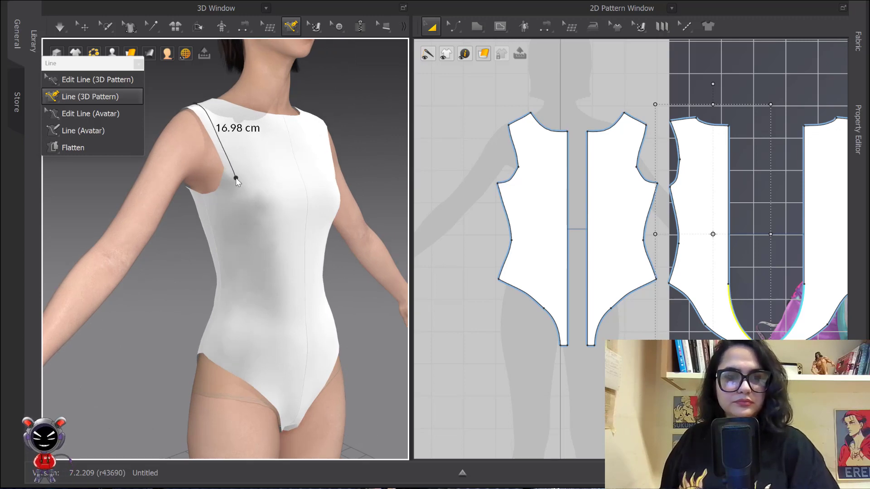
{"action": "left_click", "coordinate": [236, 178]}
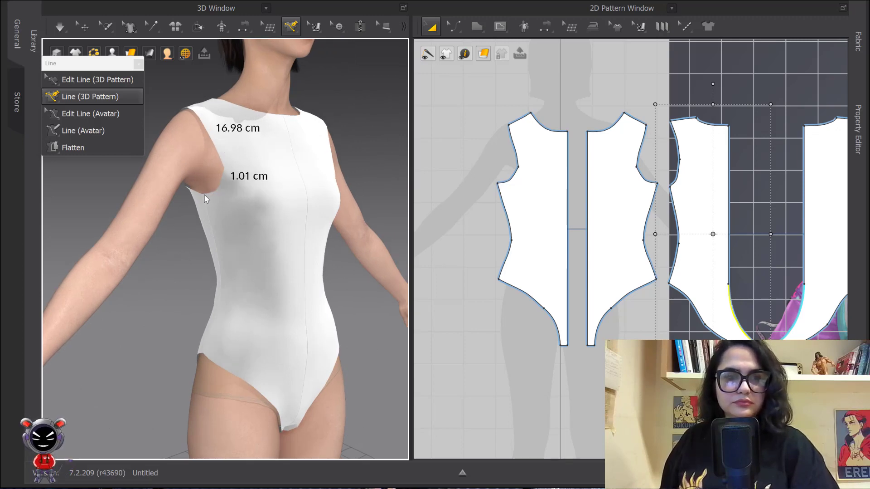
{"action": "left_click", "coordinate": [205, 205]}
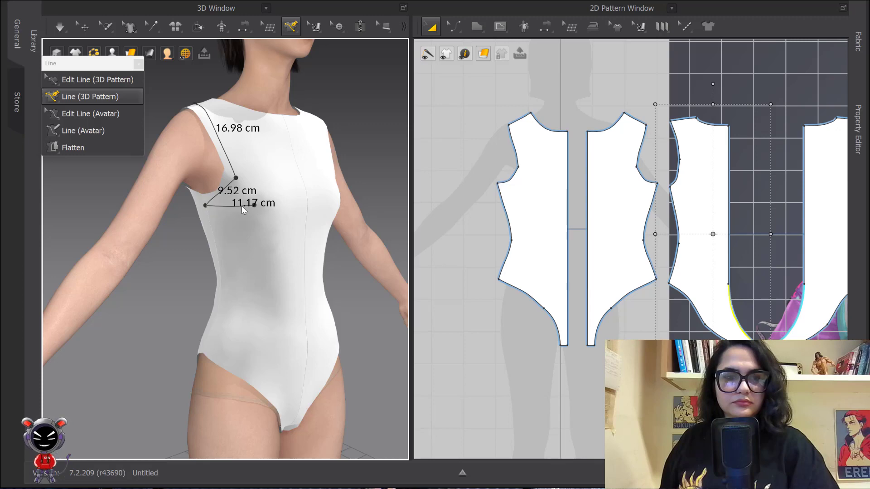
{"action": "left_click", "coordinate": [205, 205]}
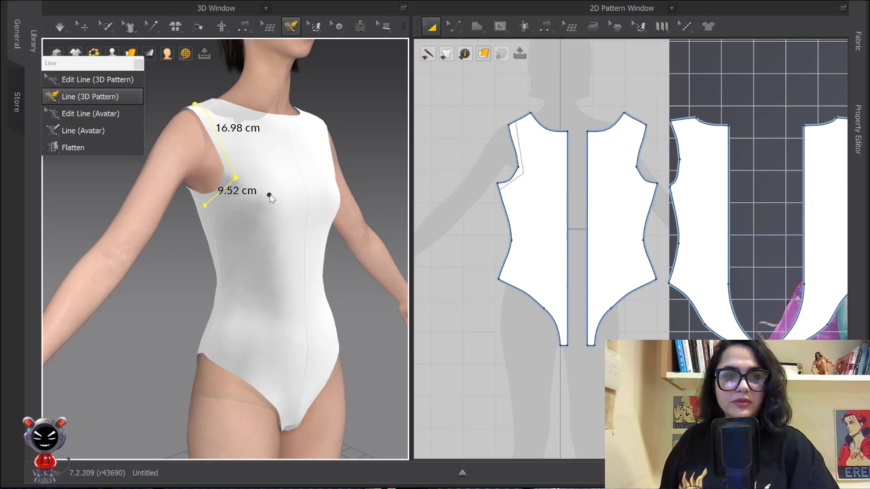
Step: Draw a second front design line about 31.7 cm down from the shoulder beside the first, continuing about 8.7 cm to the center front
{"action": "right_click_drag", "start_coordinate": [270, 194], "coordinate": [207, 165]}
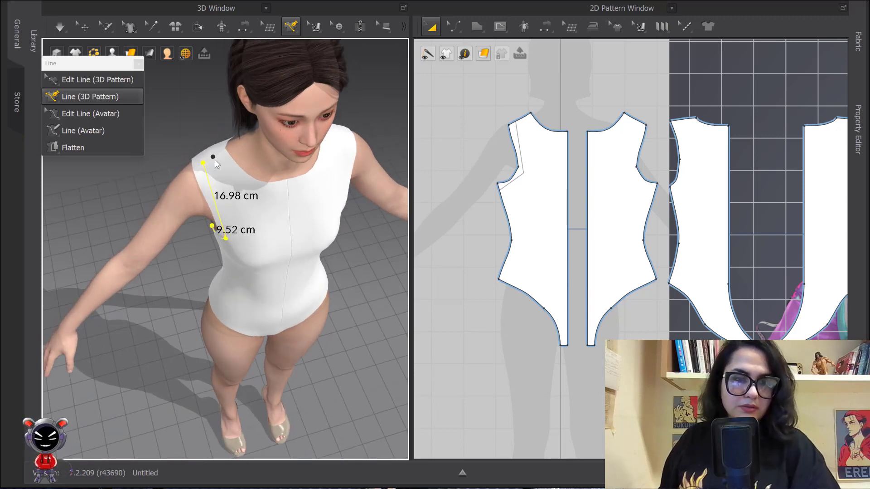
{"action": "left_click", "coordinate": [215, 159]}
{"action": "right_click_drag", "start_coordinate": [252, 196], "coordinate": [225, 157]}
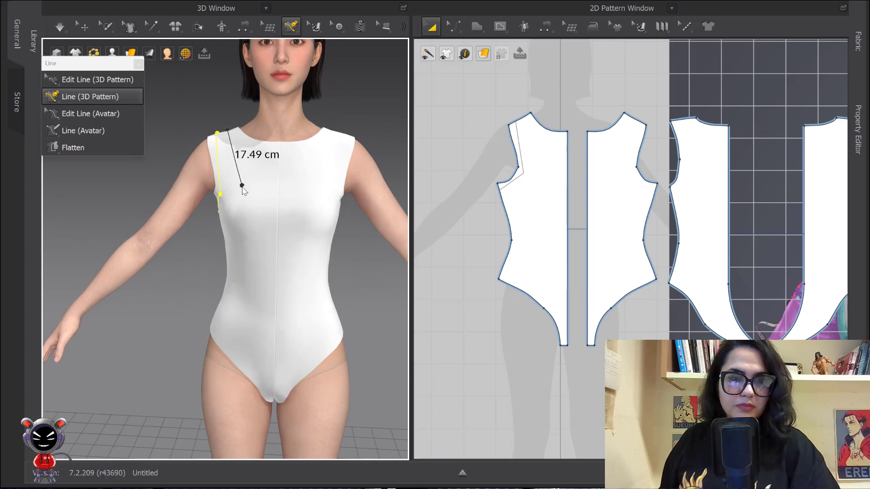
{"action": "left_click", "coordinate": [243, 249]}
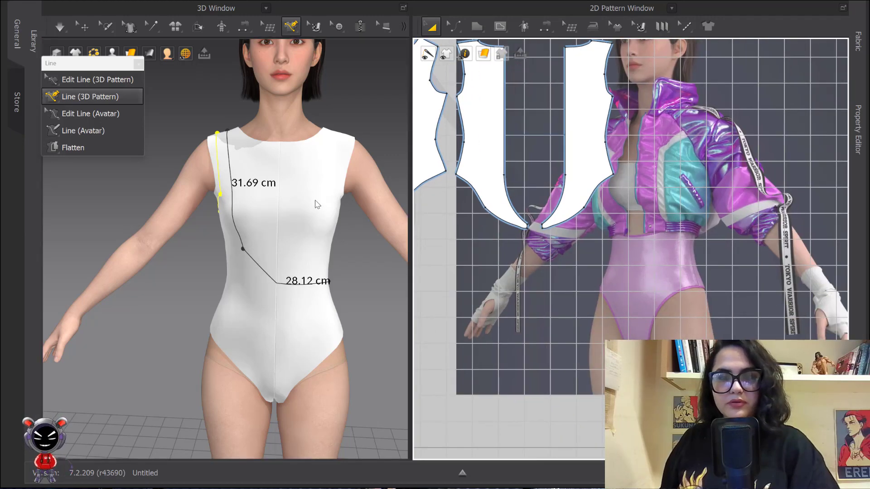
{"action": "key", "text": "ctrl+z"}
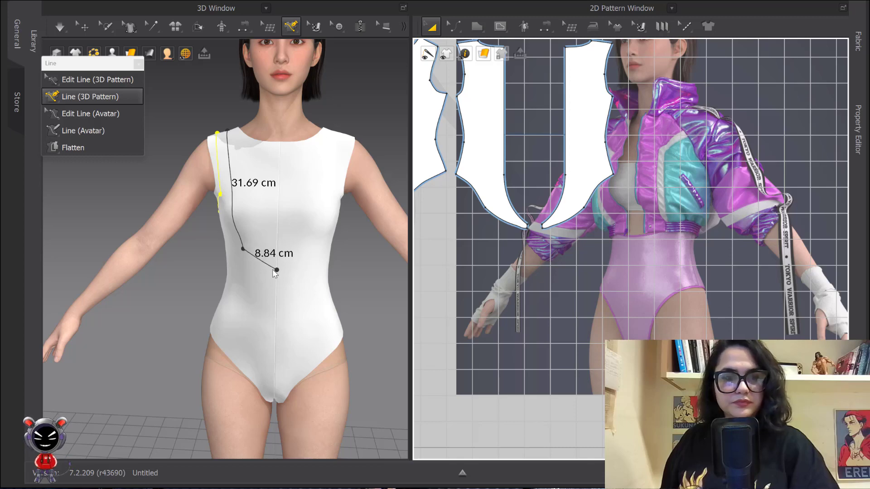
{"action": "double_click", "coordinate": [274, 269]}
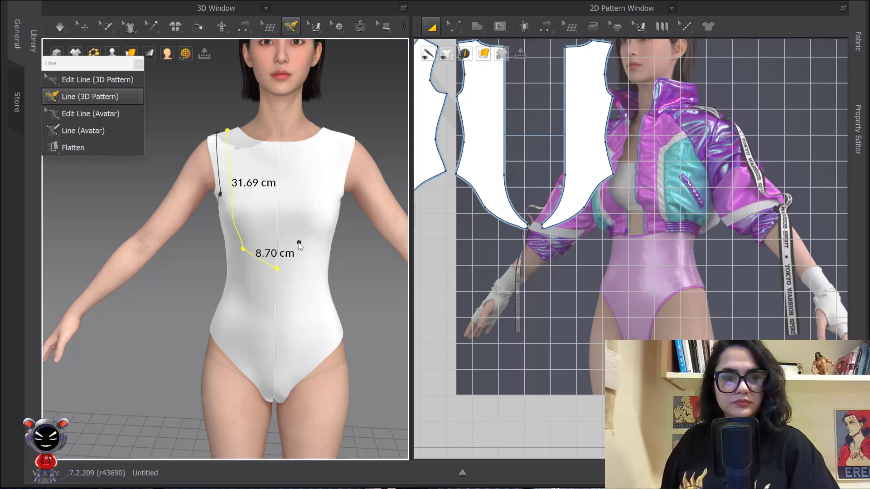
Step: Duplicate the deep neckline and armhole design lines to the symmetric front pattern
{"action": "scroll", "coordinate": [299, 243], "scroll_direction": "down", "scroll_amount": 2}
{"action": "mouse_move", "coordinate": [300, 243]}
{"action": "right_mouse_down"}
{"action": "mouse_move", "coordinate": [331, 241]}
{"action": "mouse_move", "coordinate": [297, 240]}
{"action": "right_mouse_up"}
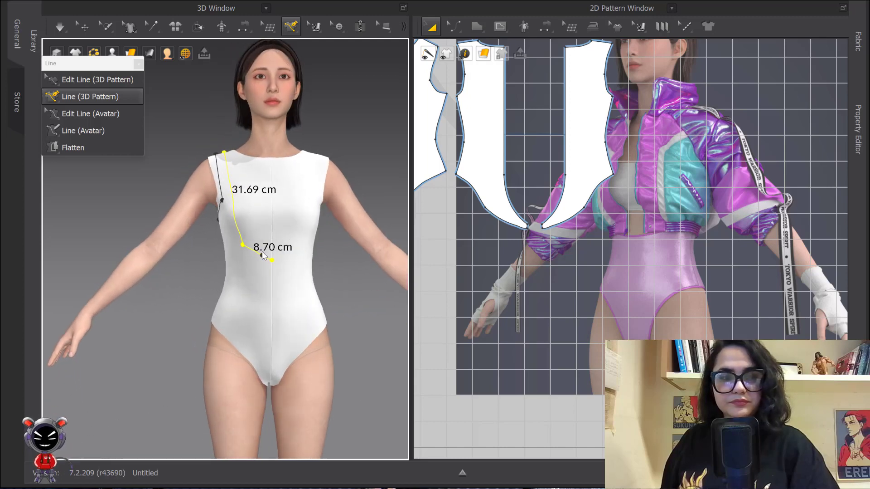
{"action": "left_click", "coordinate": [97, 80]}
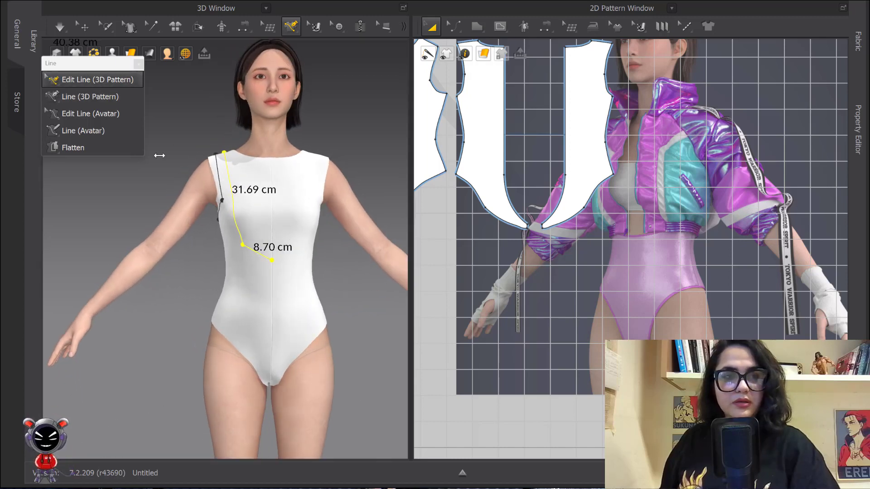
{"action": "right_click", "coordinate": [253, 250]}
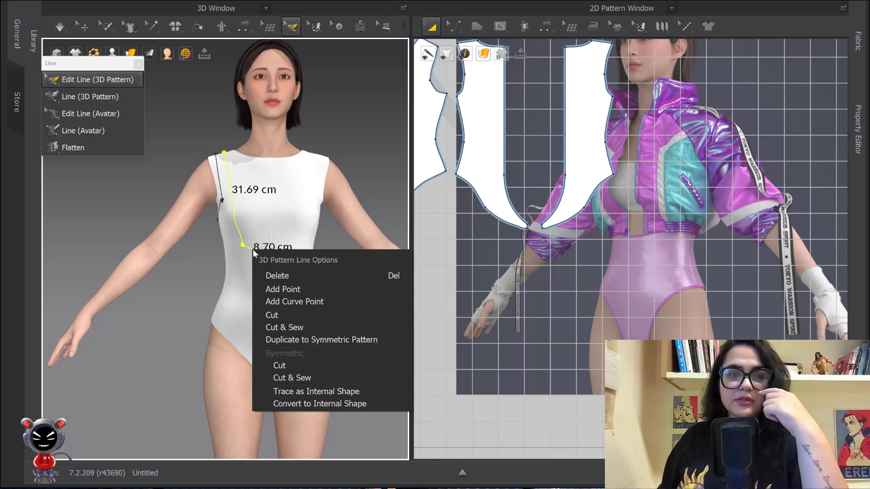
{"action": "left_click", "coordinate": [311, 339]}
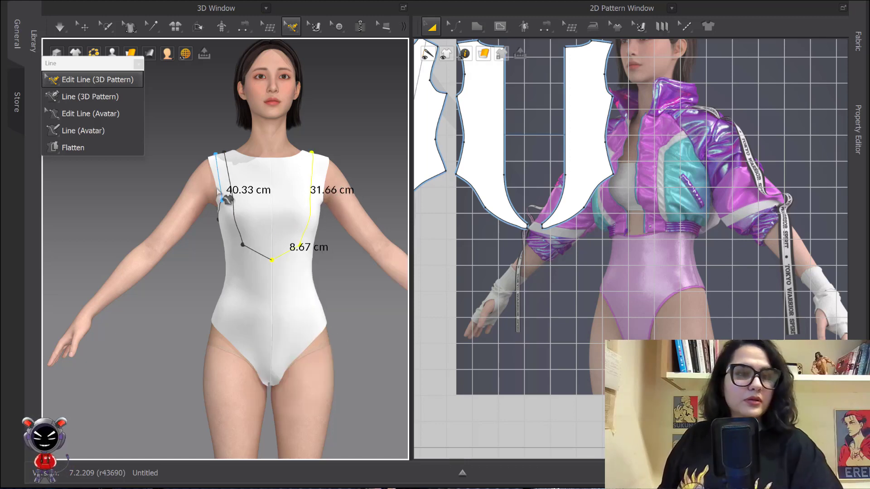
{"action": "right_click", "coordinate": [218, 188]}
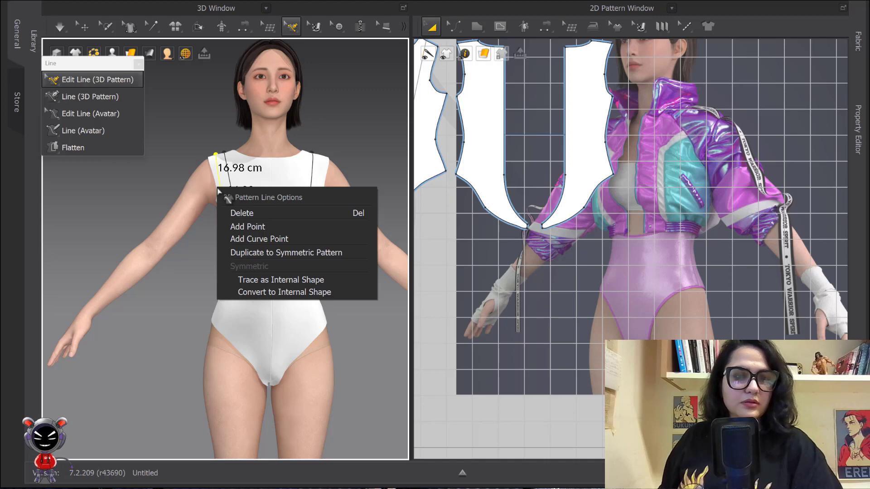
{"action": "left_click", "coordinate": [278, 252]}
Step: Add a curve point to the lower segment of the original neckline design line and bend it downward into a rounded curve
{"action": "scroll", "coordinate": [321, 226], "scroll_direction": "up", "scroll_amount": 3}
{"action": "scroll", "coordinate": [317, 252], "scroll_direction": "up", "scroll_amount": 5}
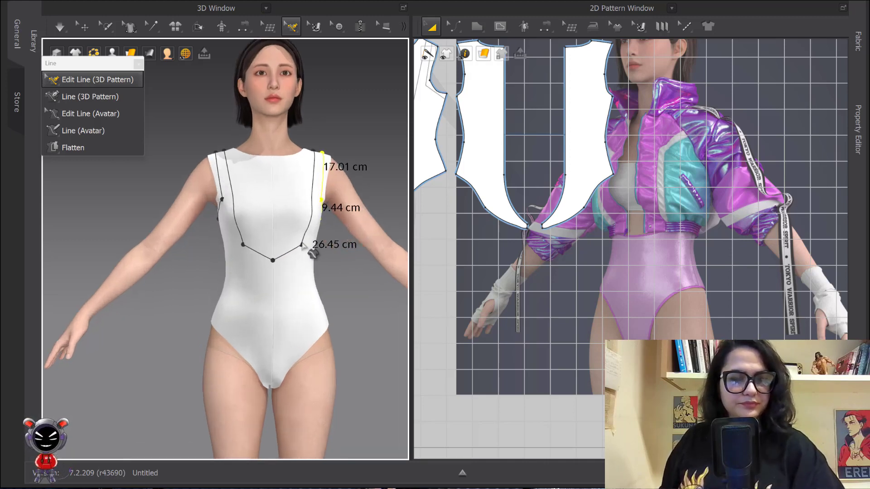
{"action": "scroll", "coordinate": [264, 270], "scroll_direction": "up", "scroll_amount": 2}
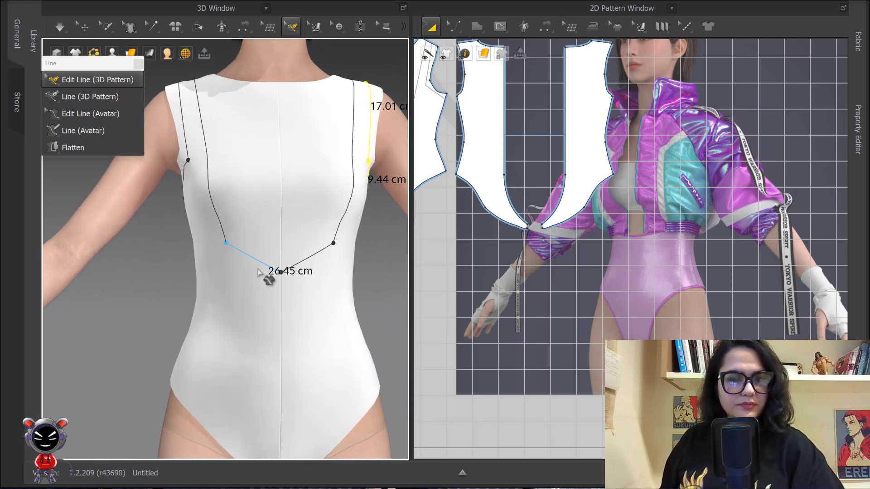
{"action": "left_click", "coordinate": [254, 262]}
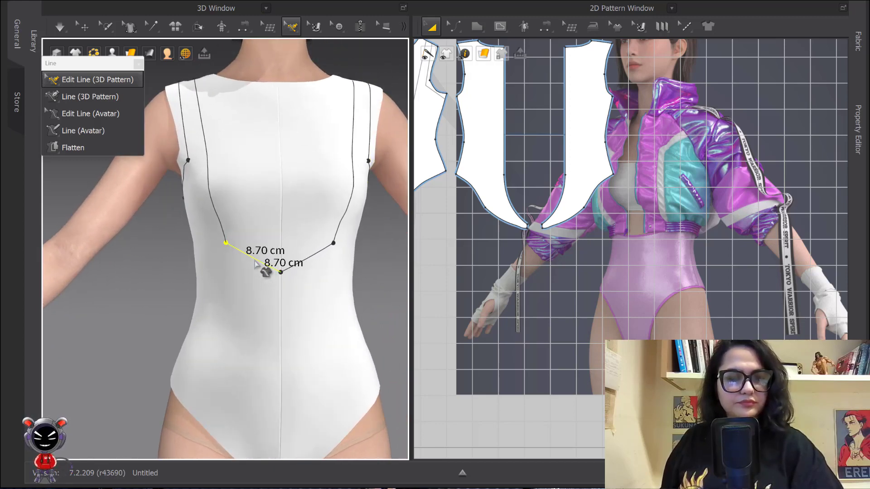
{"action": "right_click", "coordinate": [255, 263]}
{"action": "left_click", "coordinate": [74, 101]}
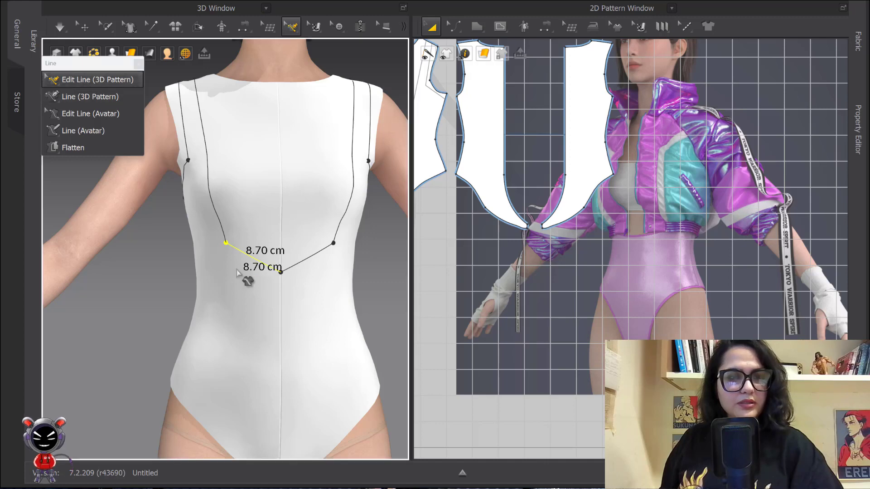
{"action": "right_click", "coordinate": [252, 258]}
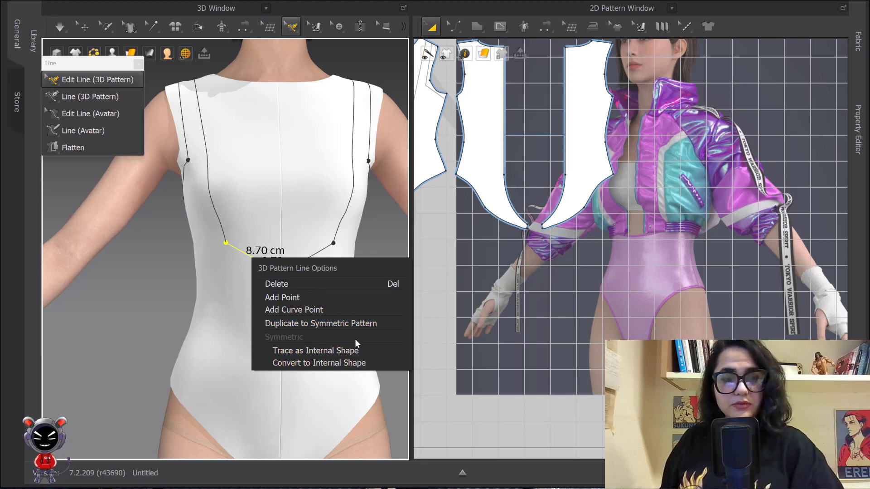
{"action": "left_click", "coordinate": [249, 254]}
{"action": "right_click", "coordinate": [243, 253]}
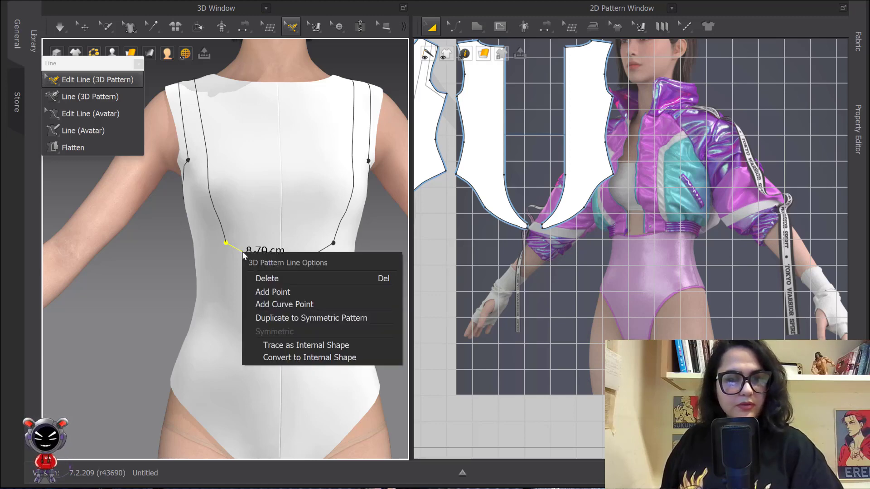
{"action": "left_click", "coordinate": [243, 252]}
{"action": "right_click", "coordinate": [251, 257]}
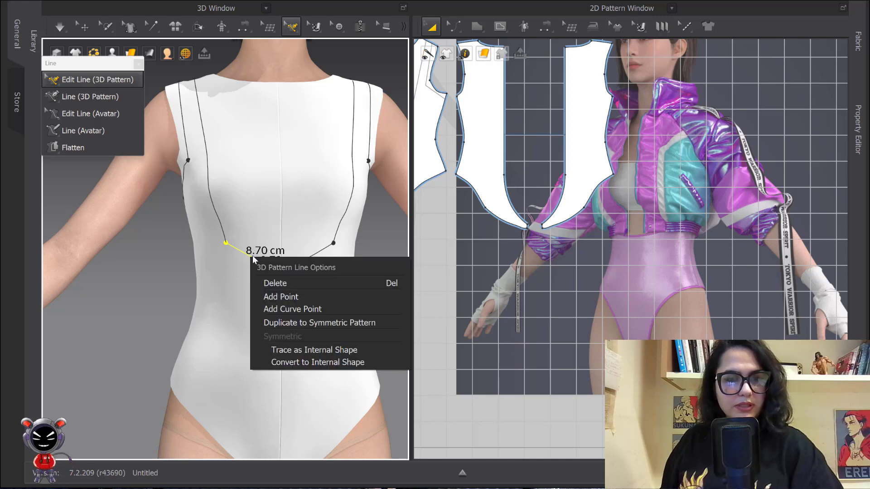
{"action": "left_click", "coordinate": [285, 309]}
{"action": "left_click_drag", "start_coordinate": [250, 262], "coordinate": [248, 269]}
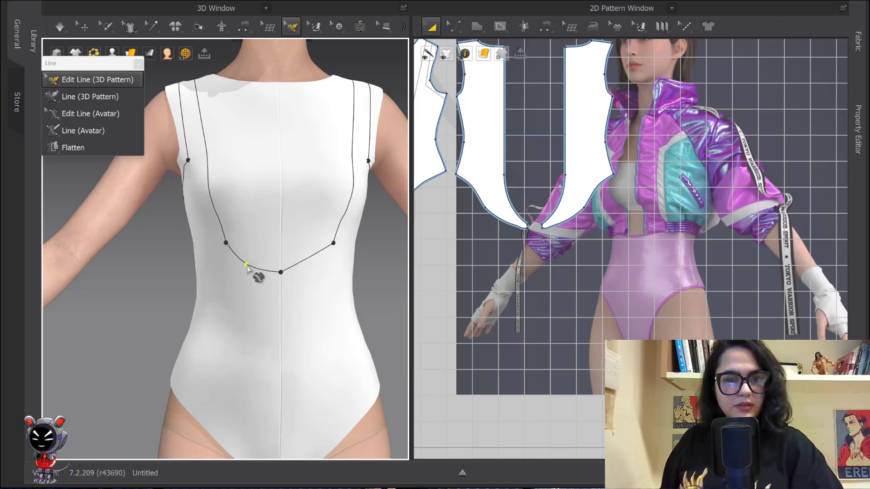
Step: Delete the mirrored copy of the deep neckline design line from the opposite front
{"action": "right_click", "coordinate": [345, 220]}
{"action": "left_click", "coordinate": [365, 244]}
{"action": "scroll", "coordinate": [251, 198], "scroll_direction": "down", "scroll_amount": 2}
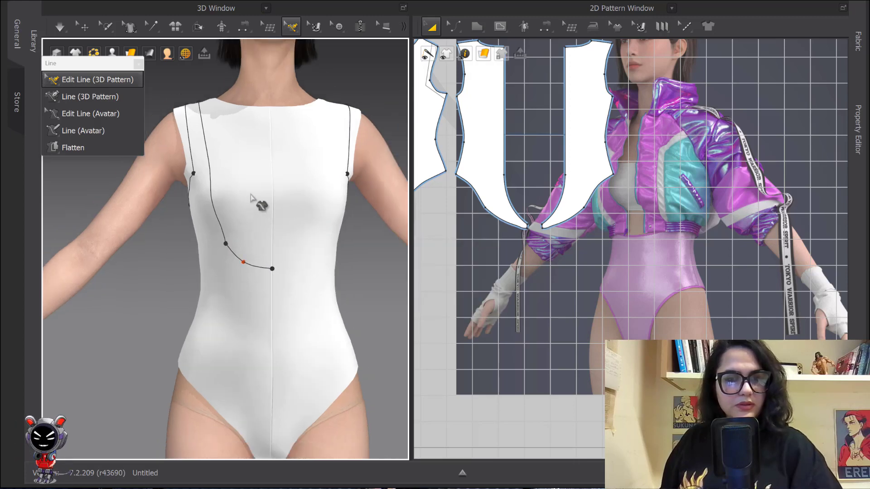
Step: Add a curve point to the underarm segment of the original armhole design line and round it, raising its side-seam end
{"action": "right_click_drag", "start_coordinate": [252, 198], "coordinate": [256, 158]}
{"action": "scroll", "coordinate": [210, 199], "scroll_direction": "up", "scroll_amount": 4}
{"action": "middle_click_drag", "start_coordinate": [210, 200], "coordinate": [255, 205]}
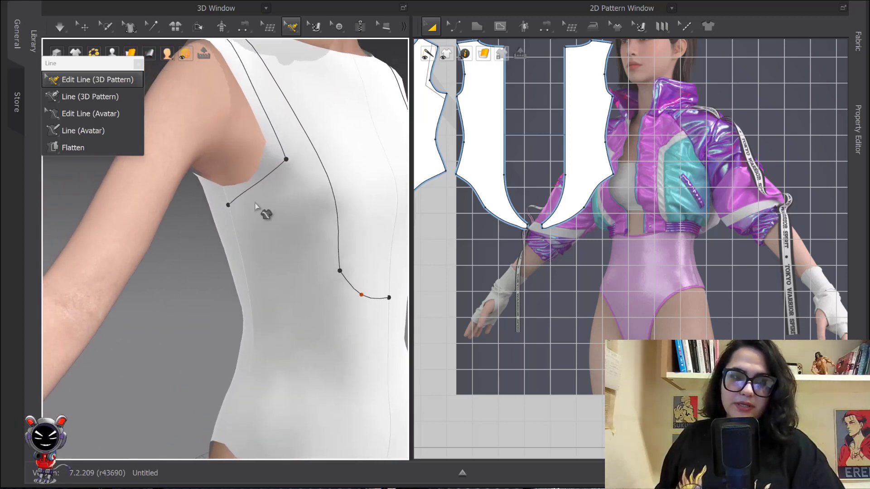
{"action": "scroll", "coordinate": [261, 197], "scroll_direction": "up", "scroll_amount": 3}
{"action": "right_click", "coordinate": [258, 179]}
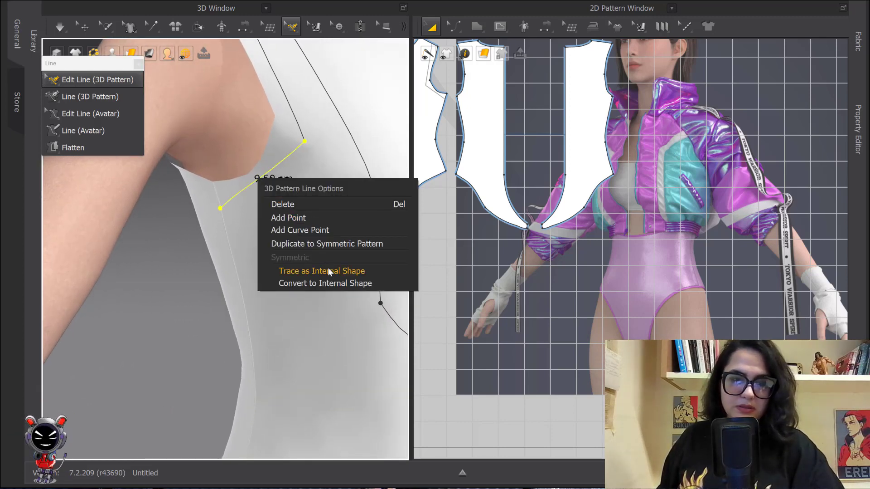
{"action": "left_click", "coordinate": [303, 229]}
{"action": "left_click_drag", "start_coordinate": [262, 181], "coordinate": [214, 188]}
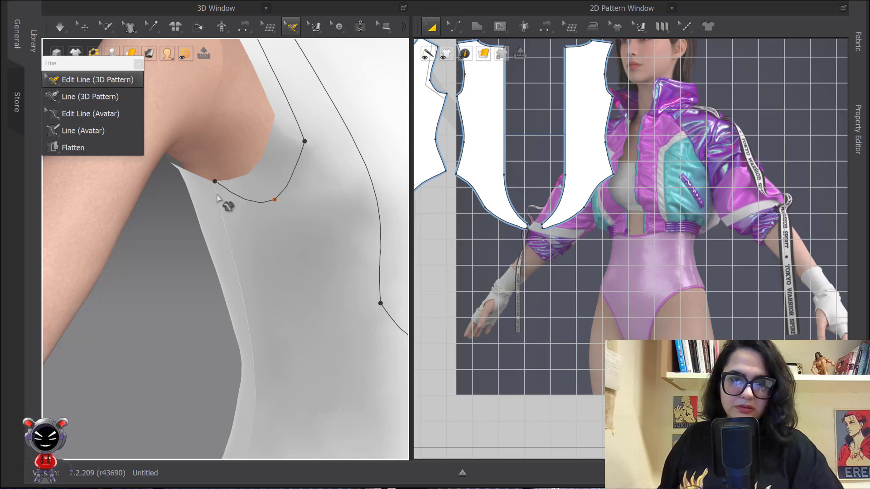
Step: Adjust the armhole design line's side-seam end, curve point and upper corner so it follows the armhole edge smoothly
{"action": "left_click_drag", "start_coordinate": [215, 182], "coordinate": [216, 194]}
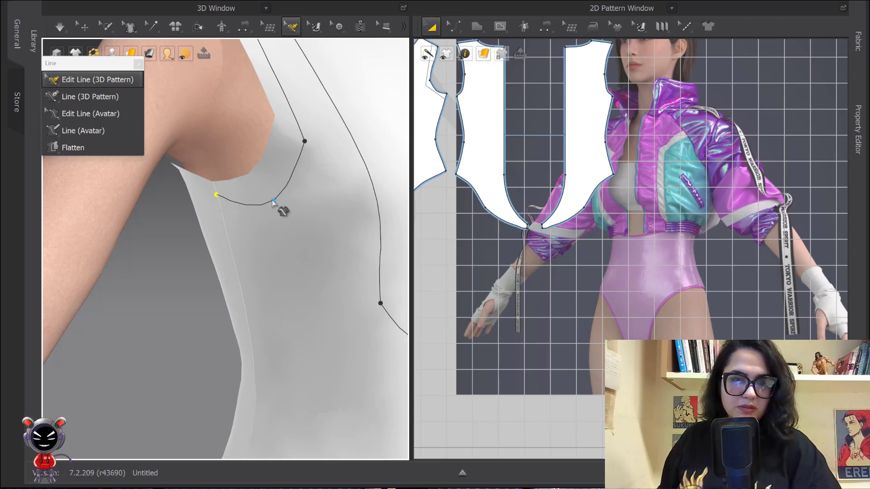
{"action": "left_click_drag", "start_coordinate": [274, 199], "coordinate": [268, 185]}
{"action": "left_click_drag", "start_coordinate": [305, 141], "coordinate": [298, 123]}
{"action": "middle_click_drag", "start_coordinate": [299, 123], "coordinate": [289, 189]}
{"action": "scroll", "coordinate": [289, 191], "scroll_direction": "up", "scroll_amount": 2}
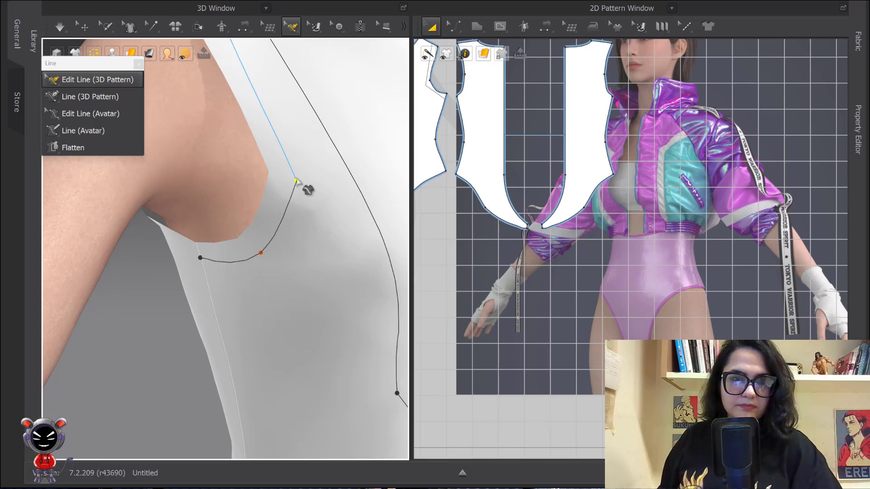
{"action": "right_click", "coordinate": [296, 179]}
{"action": "mouse_move", "coordinate": [296, 182]}
{"action": "left_mouse_down"}
{"action": "mouse_move", "coordinate": [307, 194]}
{"action": "mouse_move", "coordinate": [295, 176]}
{"action": "left_mouse_up"}
Step: Examine the design lines on the avatar and their layout on the flat front patterns
{"action": "scroll", "coordinate": [303, 178], "scroll_direction": "down", "scroll_amount": 2}
{"action": "right_click_drag", "start_coordinate": [311, 179], "coordinate": [284, 166]}
{"action": "scroll", "coordinate": [277, 193], "scroll_direction": "down", "scroll_amount": 3}
{"action": "scroll", "coordinate": [280, 201], "scroll_direction": "down", "scroll_amount": 4}
{"action": "scroll", "coordinate": [534, 215], "scroll_direction": "down", "scroll_amount": 3}
{"action": "scroll", "coordinate": [537, 183], "scroll_direction": "up", "scroll_amount": 6}
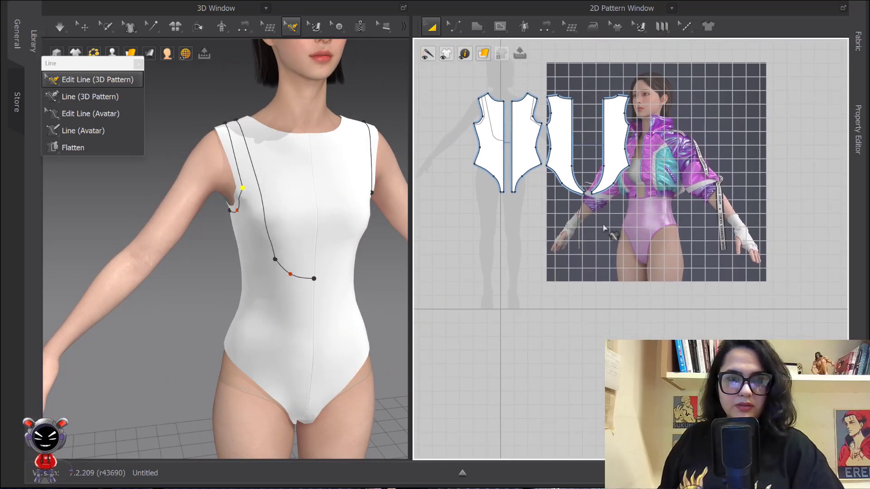
{"action": "scroll", "coordinate": [538, 183], "scroll_direction": "up", "scroll_amount": 3}
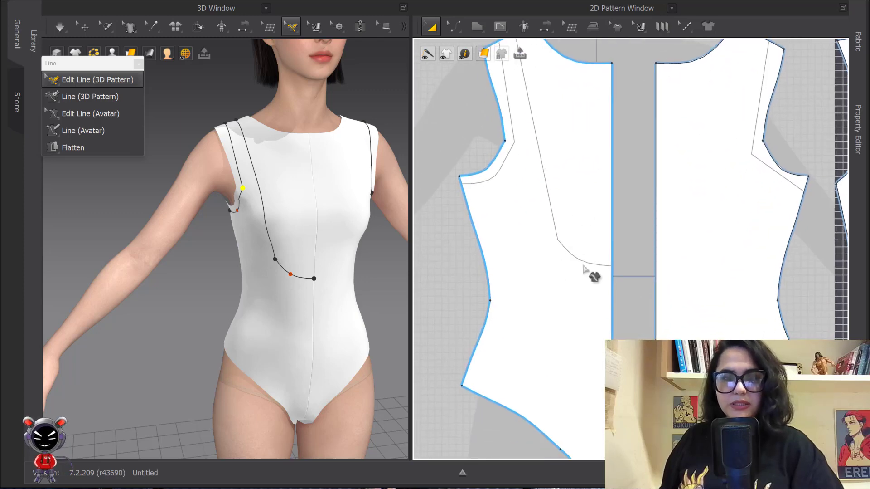
{"action": "scroll", "coordinate": [562, 247], "scroll_direction": "down", "scroll_amount": 3}
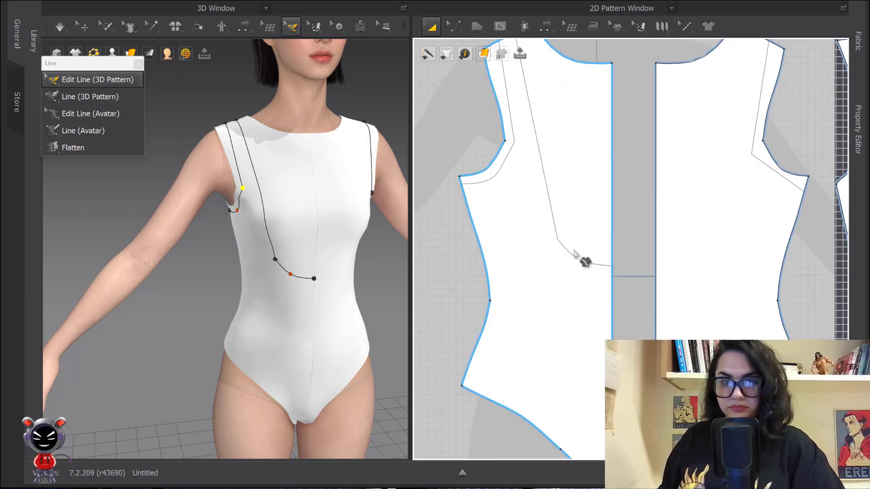
{"action": "scroll", "coordinate": [587, 277], "scroll_direction": "up", "scroll_amount": 2}
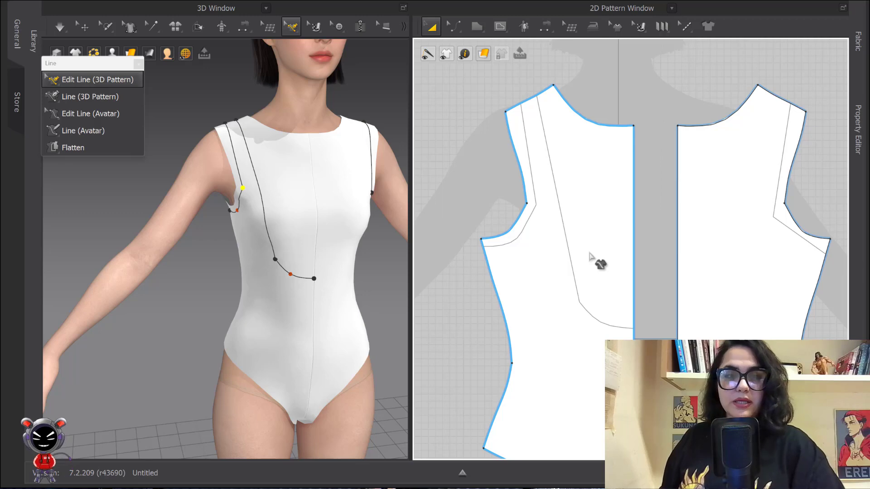
Step: Duplicate the deep neckline design line from the original front to the symmetric front pattern
{"action": "left_click", "coordinate": [564, 209]}
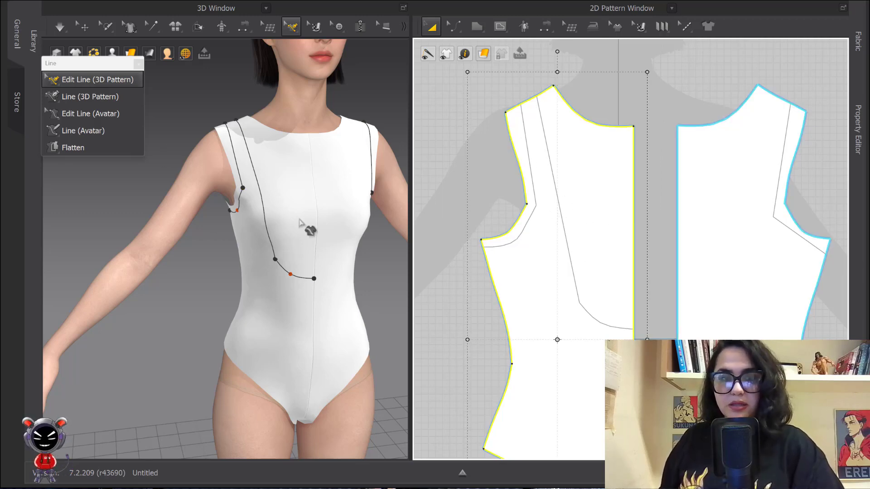
{"action": "key", "text": "z"}
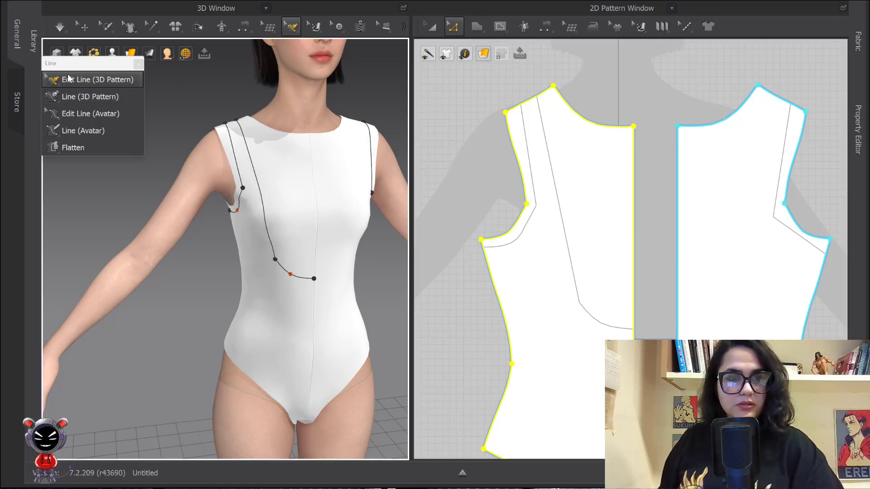
{"action": "left_click", "coordinate": [271, 243]}
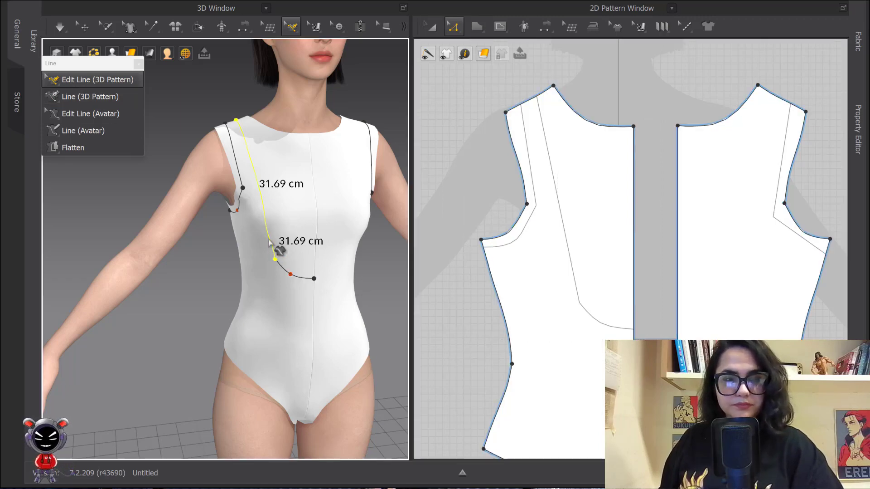
{"action": "right_click", "coordinate": [270, 239]}
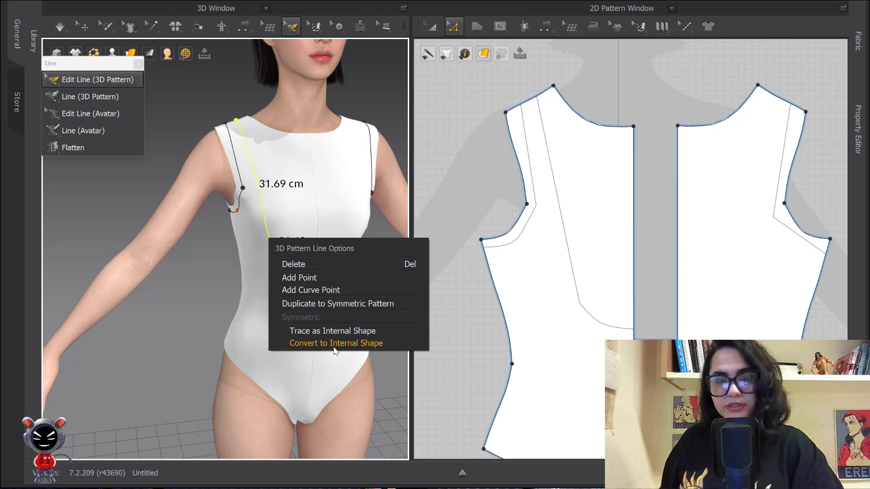
{"action": "left_click", "coordinate": [265, 218]}
{"action": "right_click", "coordinate": [265, 222]}
{"action": "left_click", "coordinate": [320, 285]}
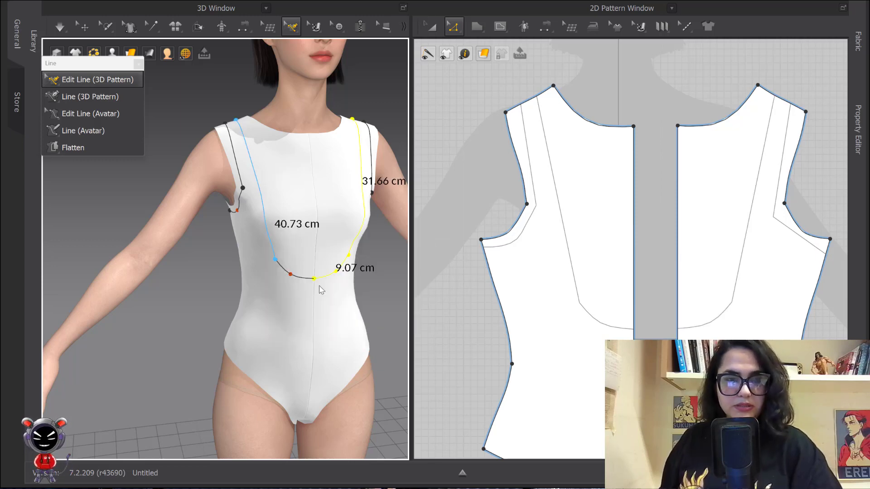
Step: Delete the outdated mirrored armhole design line on the opposite front of the bodysuit
{"action": "right_click_drag", "start_coordinate": [278, 194], "coordinate": [365, 232]}
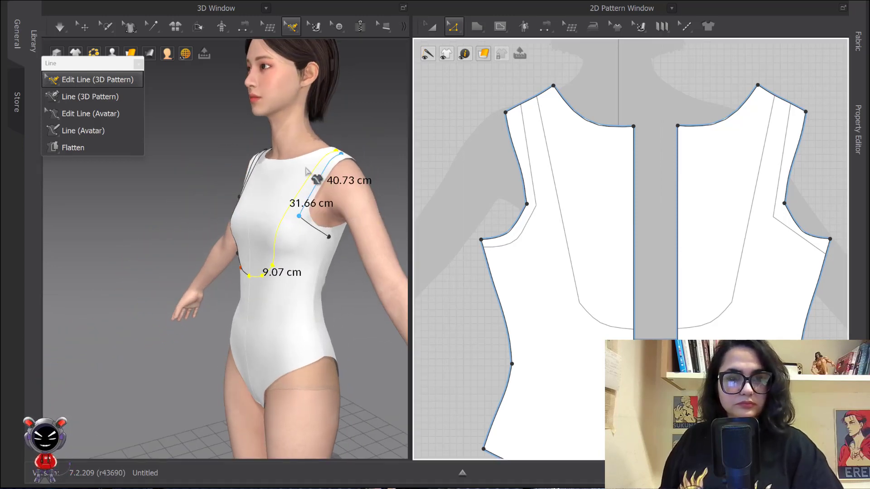
{"action": "right_click", "coordinate": [315, 189]}
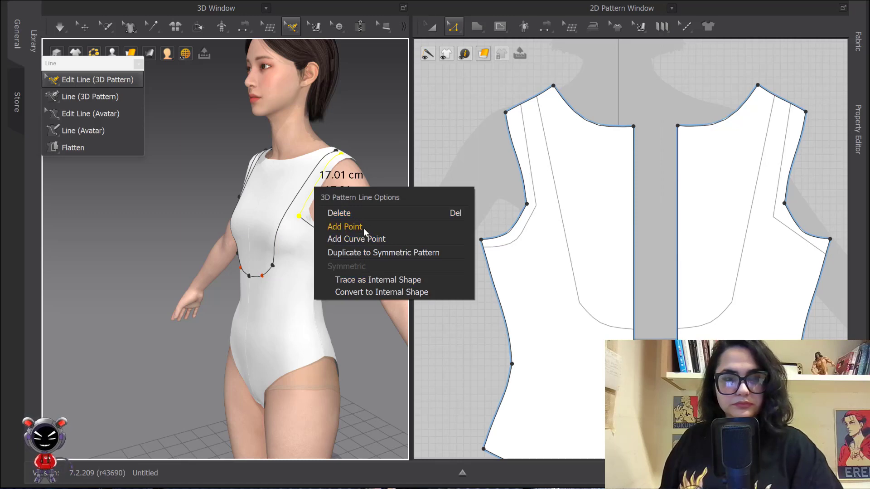
{"action": "left_click", "coordinate": [359, 212]}
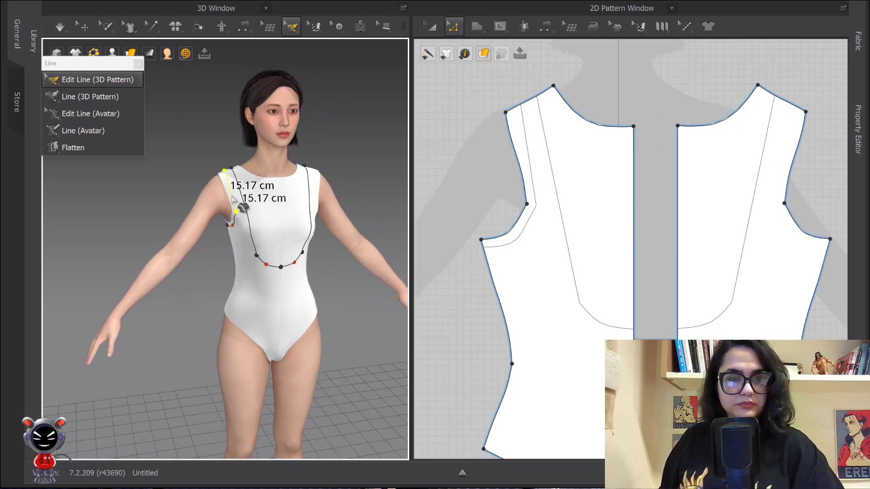
Step: Duplicate the refined armhole design line to the symmetric front pattern
{"action": "right_click", "coordinate": [232, 196]}
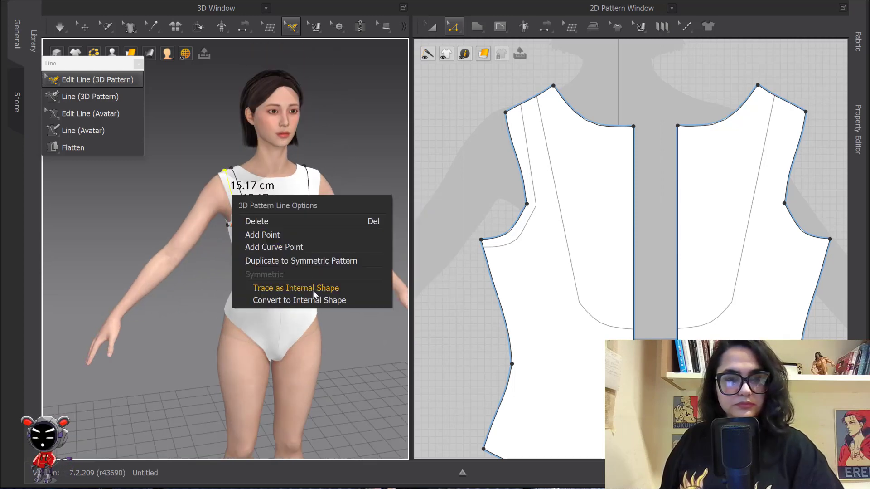
{"action": "left_click", "coordinate": [306, 288]}
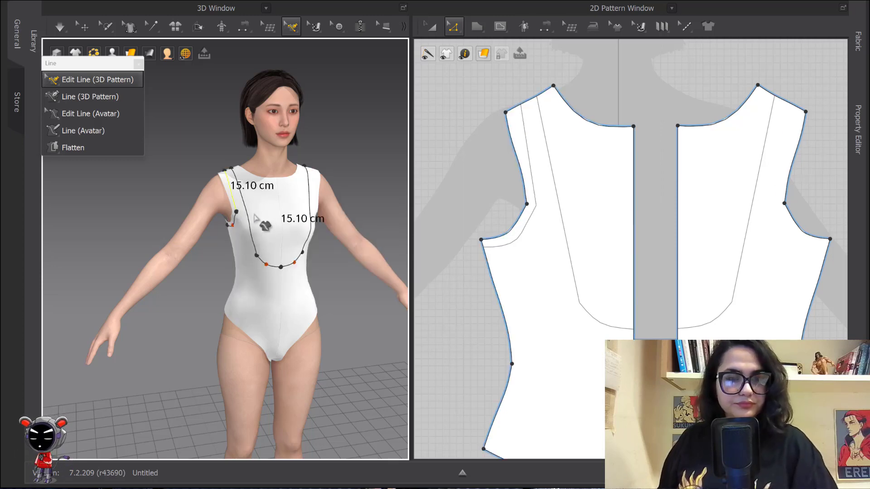
{"action": "right_click", "coordinate": [234, 202]}
{"action": "left_click", "coordinate": [277, 251]}
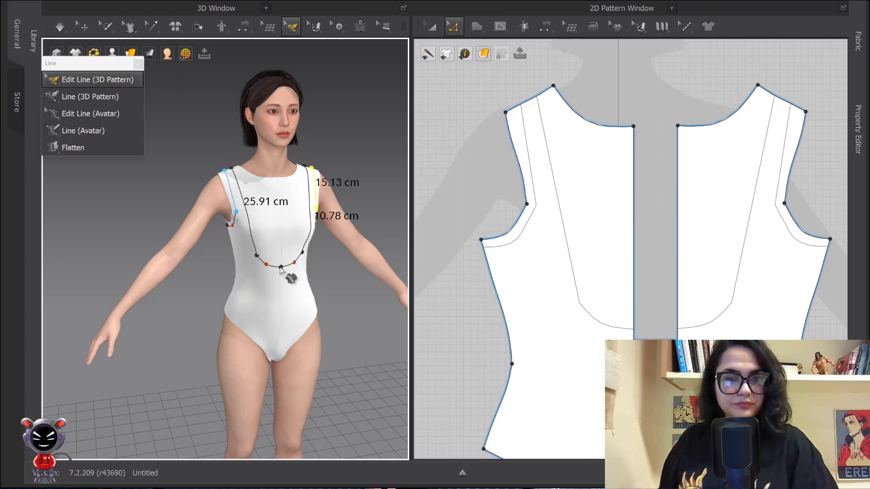
Step: Trace both the shoulder segment and the underarm segment of the armhole design line as symmetric internal shapes
{"action": "right_click", "coordinate": [234, 201]}
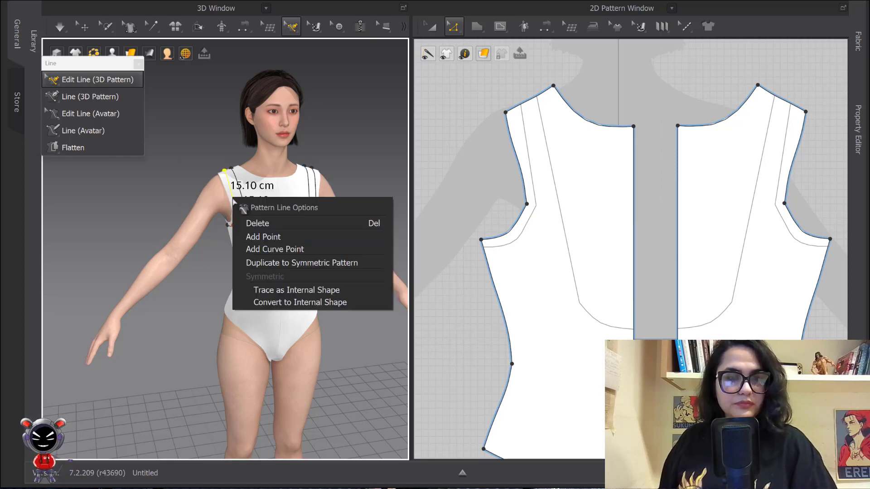
{"action": "left_click", "coordinate": [288, 289]}
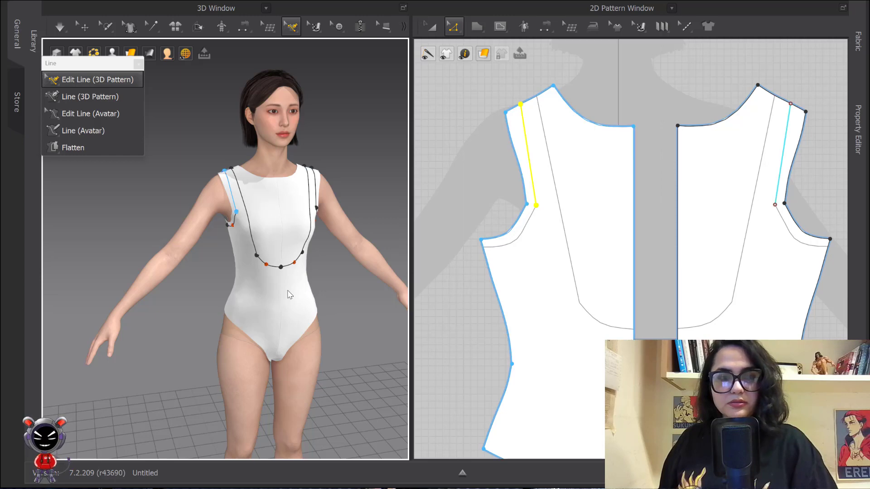
{"action": "right_click", "coordinate": [235, 223]}
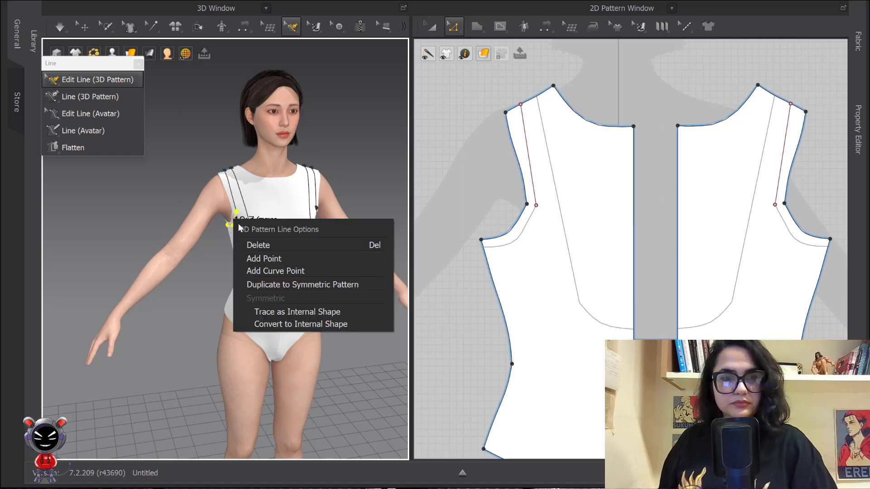
{"action": "left_click", "coordinate": [273, 312]}
{"action": "scroll", "coordinate": [272, 263], "scroll_direction": "up", "scroll_amount": 5}
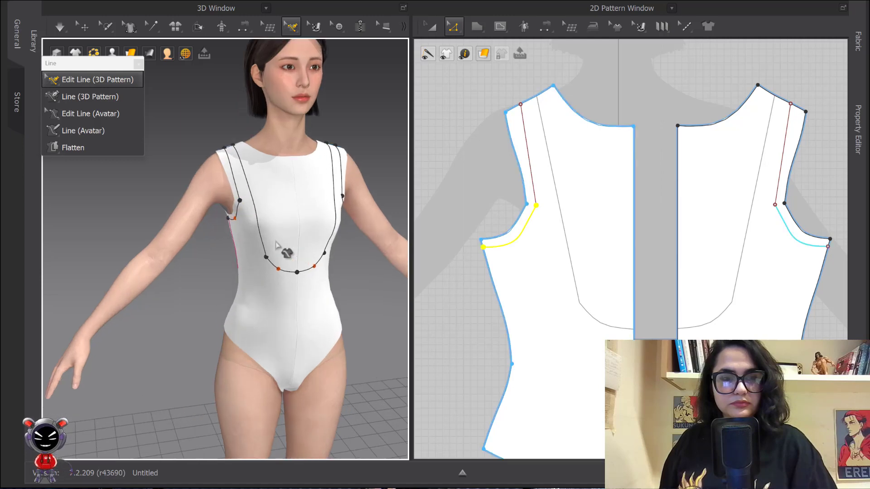
Step: Select both segments of the deep neckline design line and trace them as symmetric internal shapes
{"action": "left_click", "coordinate": [260, 250]}
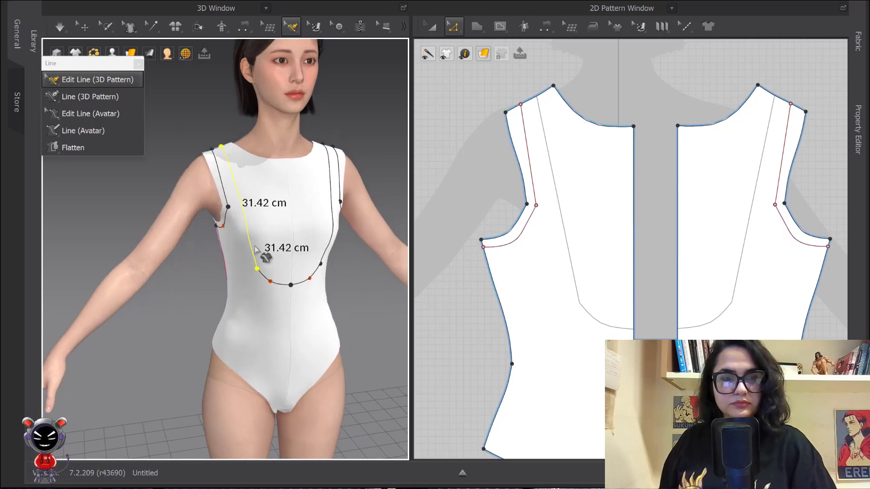
{"action": "right_click", "coordinate": [278, 287]}
{"action": "left_click", "coordinate": [252, 247]}
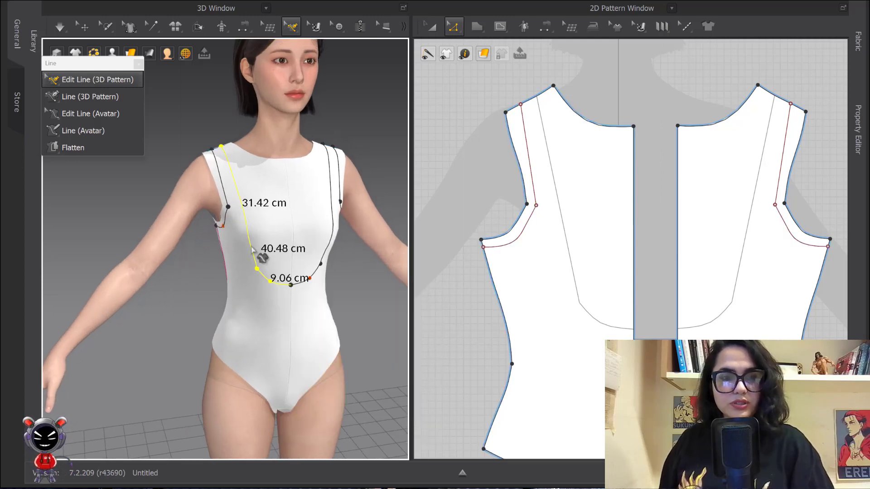
{"action": "left_click", "coordinate": [181, 286]}
{"action": "left_click", "coordinate": [254, 259]}
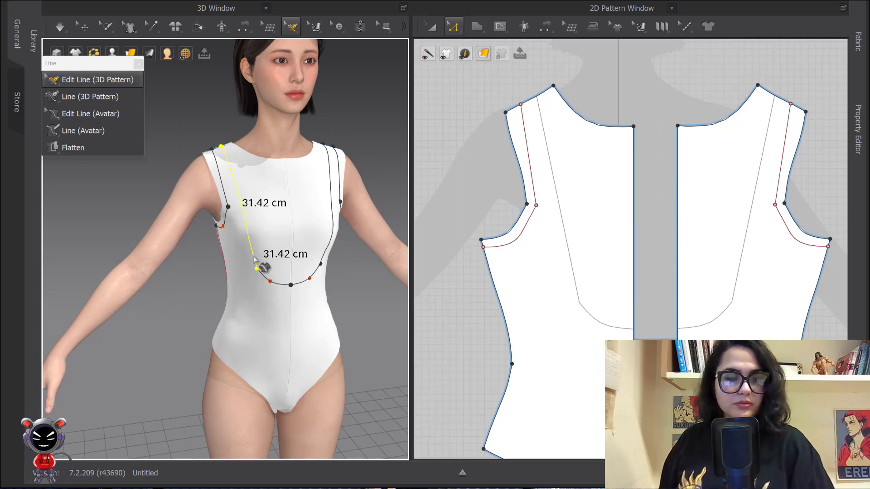
{"action": "right_click", "coordinate": [278, 284]}
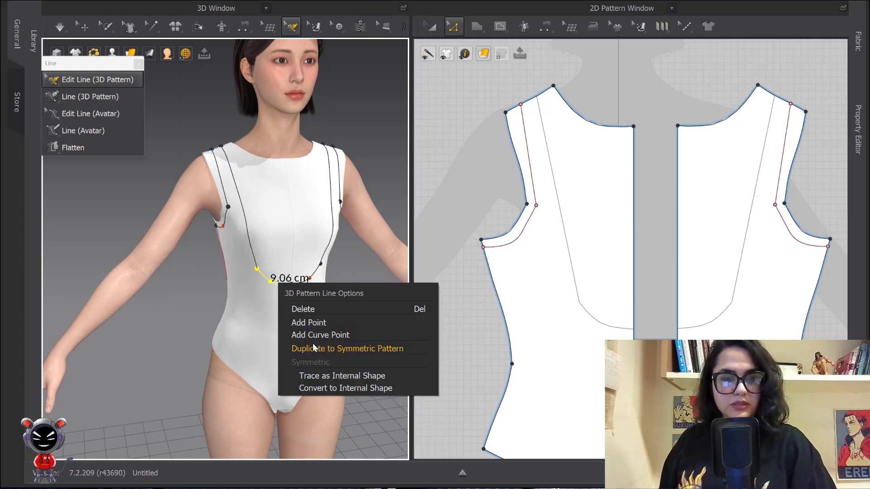
{"action": "left_click", "coordinate": [247, 240]}
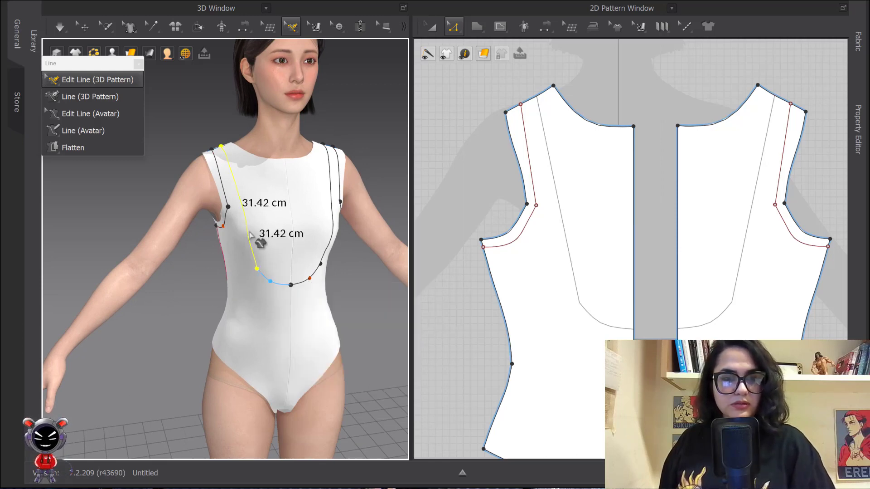
{"action": "right_click", "coordinate": [279, 286]}
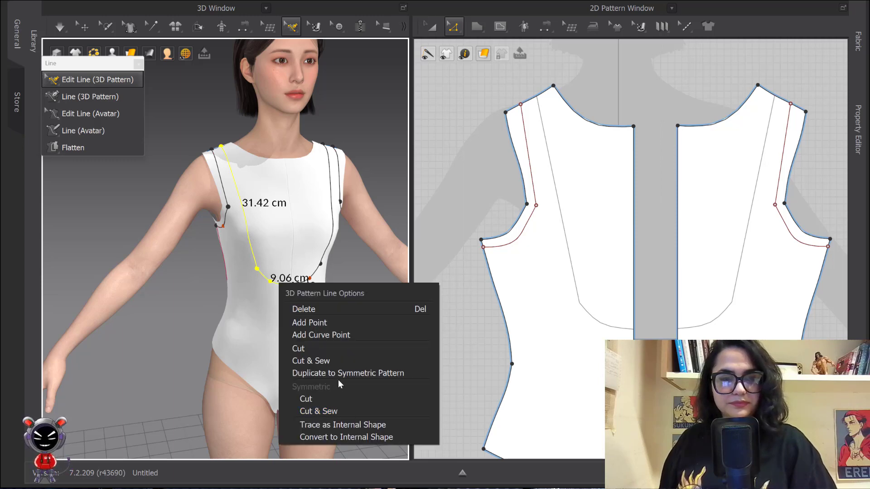
{"action": "left_click", "coordinate": [340, 426]}
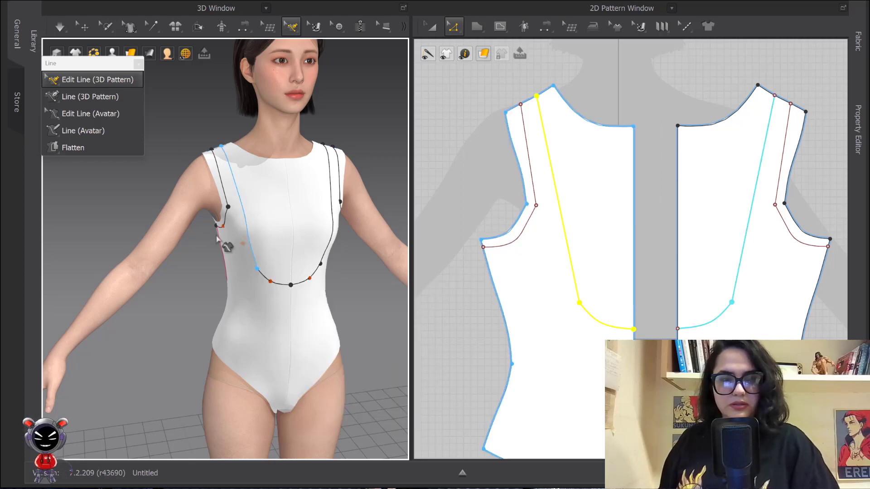
{"action": "right_click_drag", "start_coordinate": [217, 237], "coordinate": [263, 223]}
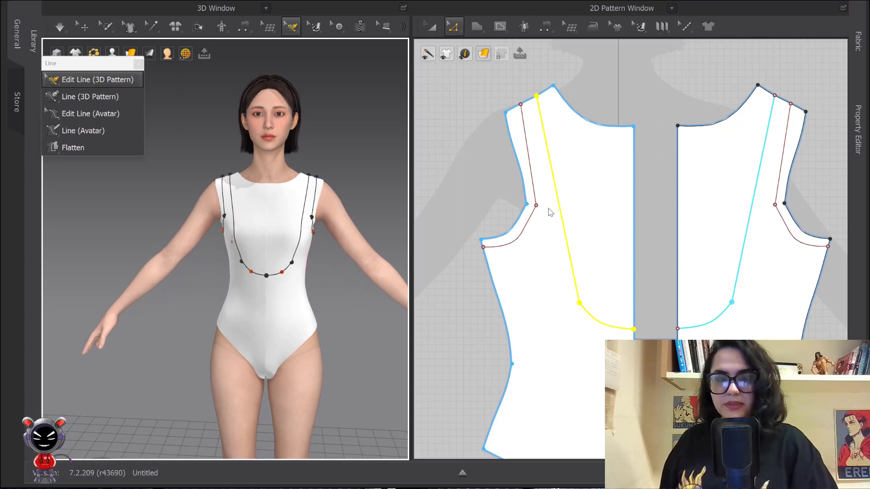
{"action": "scroll", "coordinate": [549, 213], "scroll_direction": "up", "scroll_amount": 5}
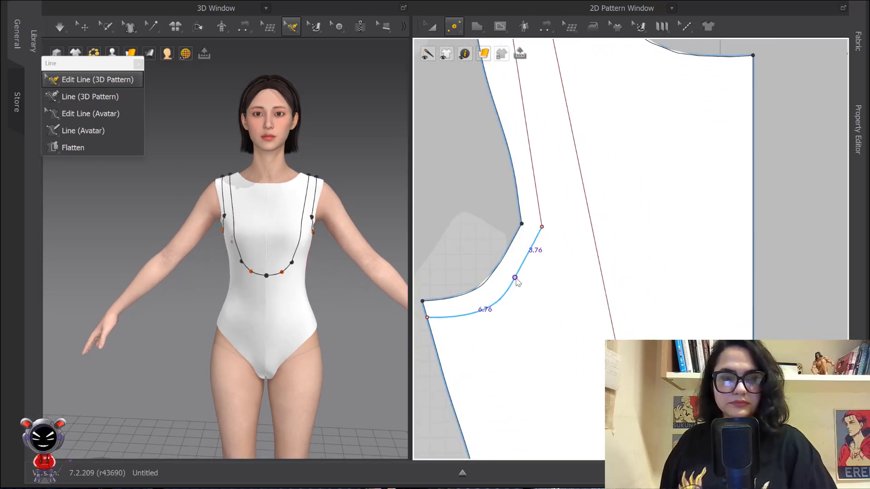
{"action": "key", "text": "z"}
{"action": "left_click_drag", "start_coordinate": [509, 267], "coordinate": [531, 288]}
{"action": "key", "text": "Delete"}
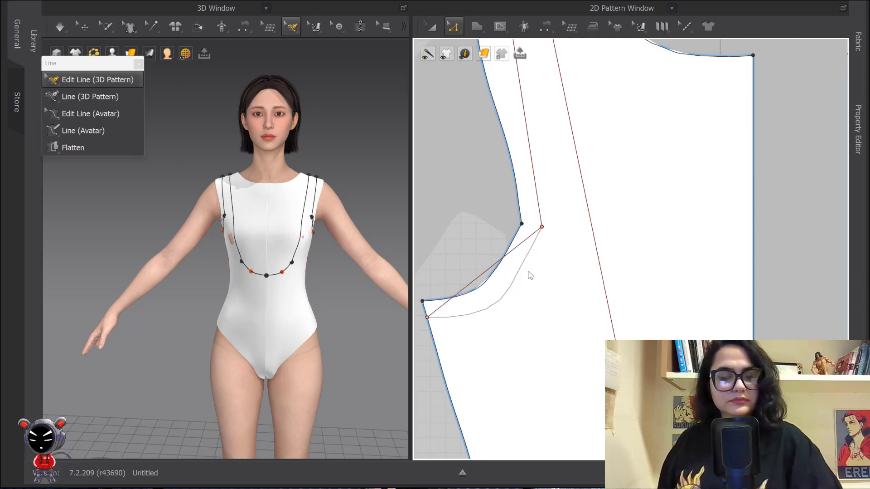
{"action": "key", "text": "ctrl+z"}
Step: Move the middle point of the traced underarm line slightly inward on the flat front pattern
{"action": "left_click_drag", "start_coordinate": [516, 277], "coordinate": [525, 272]}
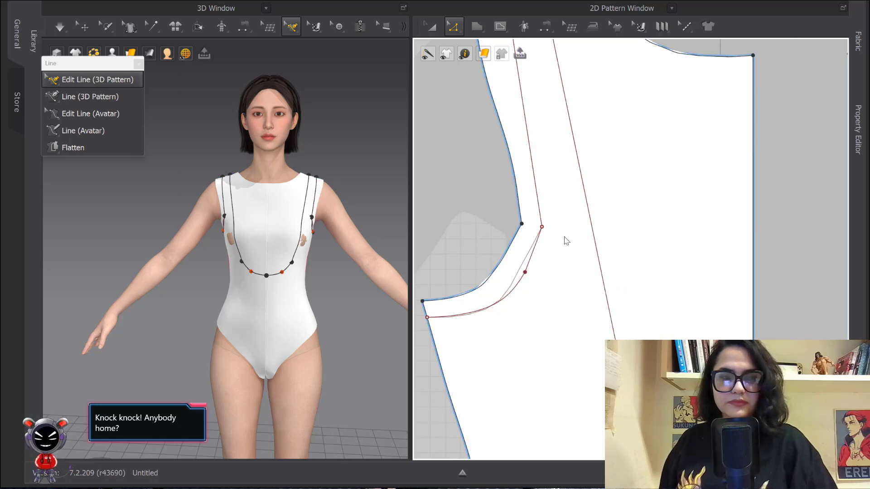
{"action": "scroll", "coordinate": [564, 235], "scroll_direction": "down", "scroll_amount": 5}
{"action": "middle_click_drag", "start_coordinate": [552, 234], "coordinate": [501, 233]}
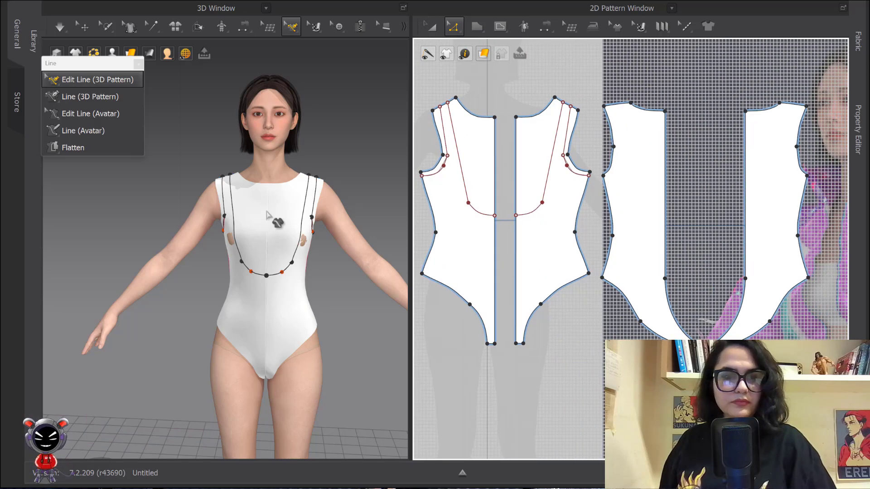
Step: Draw a 3D pattern line for the back armhole: about 16 cm down from the shoulder point, then about 10 cm to the side seam
{"action": "right_click_drag", "start_coordinate": [243, 182], "coordinate": [366, 186]}
{"action": "scroll", "coordinate": [322, 185], "scroll_direction": "up", "scroll_amount": 6}
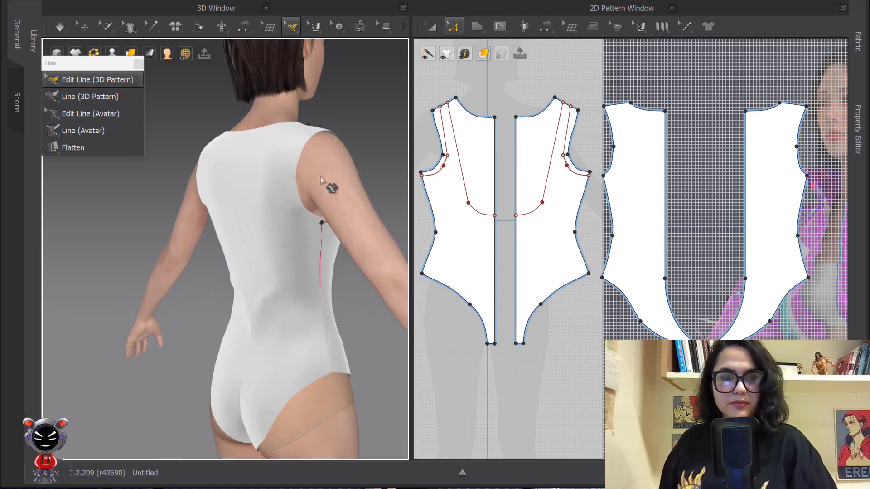
{"action": "right_click_drag", "start_coordinate": [306, 234], "coordinate": [302, 260]}
{"action": "middle_click_drag", "start_coordinate": [302, 260], "coordinate": [243, 143]}
{"action": "scroll", "coordinate": [313, 210], "scroll_direction": "up", "scroll_amount": 3}
{"action": "scroll", "coordinate": [272, 163], "scroll_direction": "down", "scroll_amount": 5}
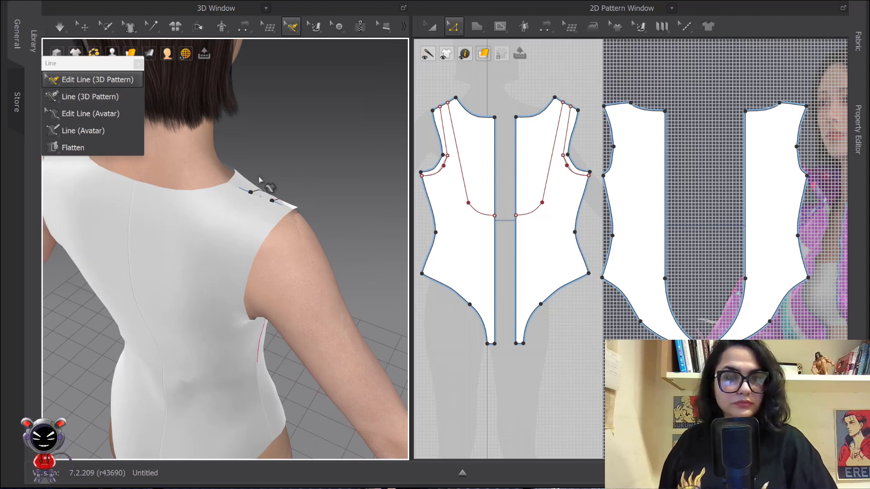
{"action": "left_click", "coordinate": [97, 96]}
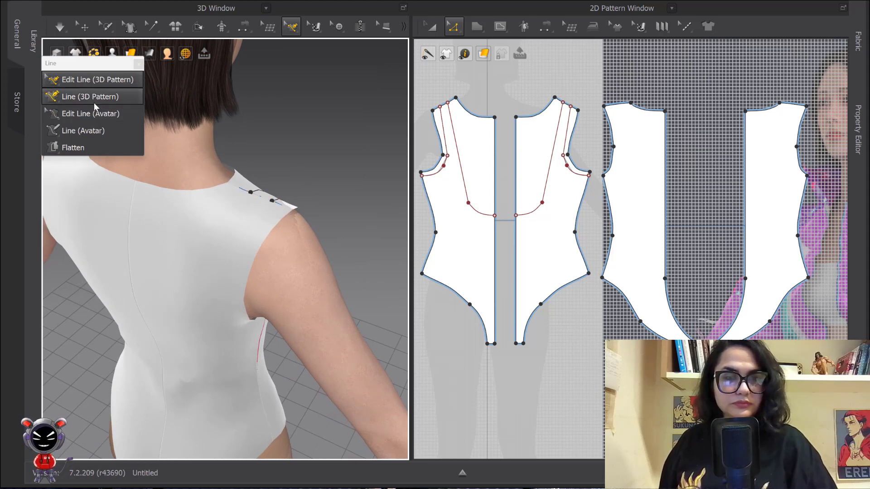
{"action": "right_click_drag", "start_coordinate": [255, 213], "coordinate": [290, 185]}
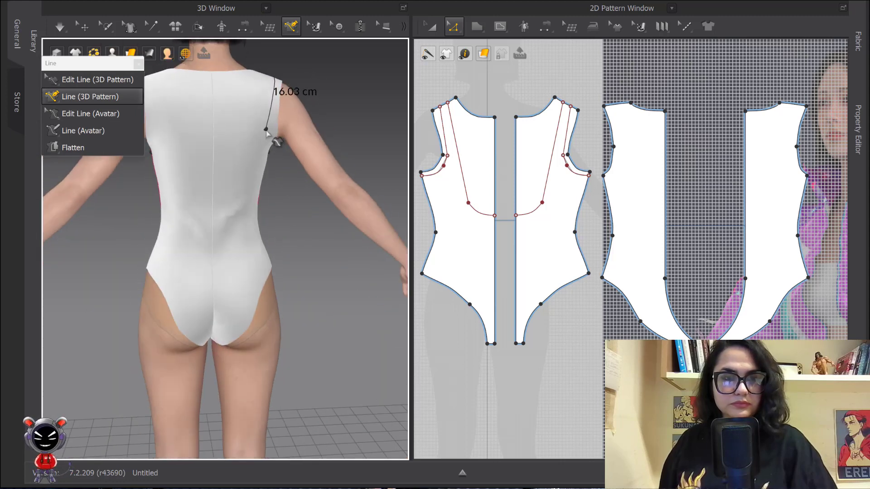
{"action": "right_click_drag", "start_coordinate": [266, 131], "coordinate": [213, 135]}
{"action": "scroll", "coordinate": [212, 136], "scroll_direction": "up", "scroll_amount": 3}
{"action": "middle_click_drag", "start_coordinate": [211, 136], "coordinate": [221, 196]}
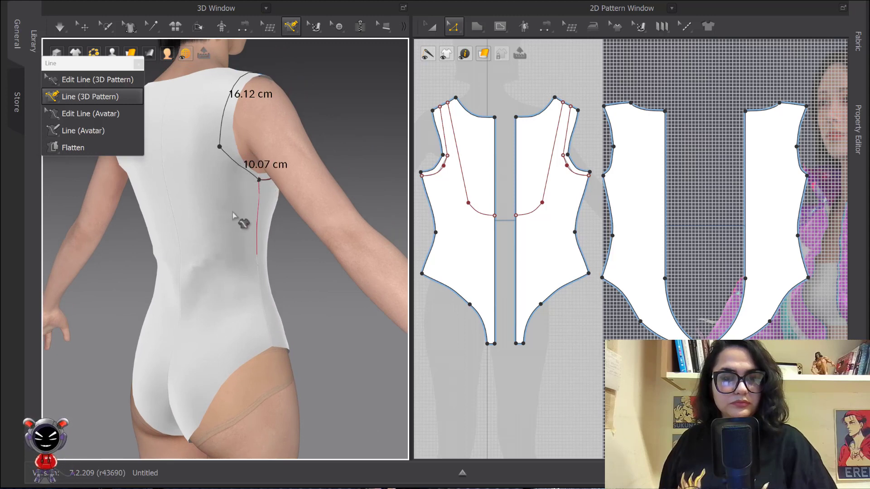
{"action": "double_click", "coordinate": [247, 182]}
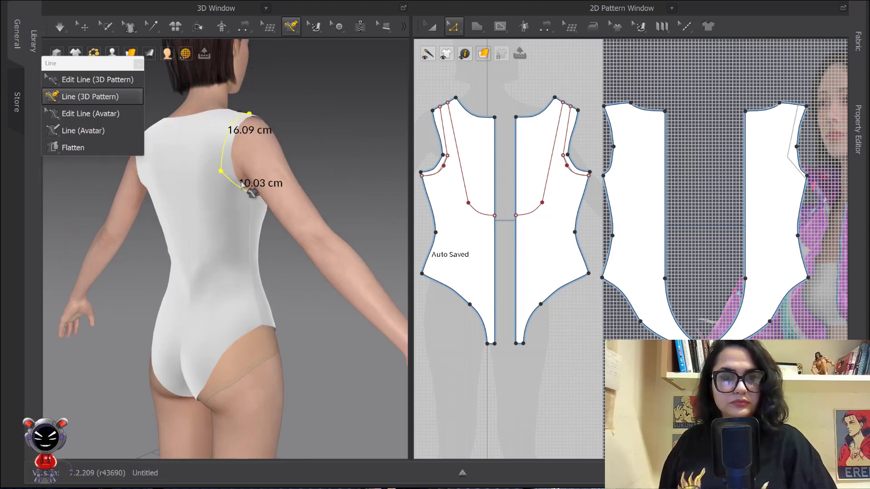
Step: Draw a 3D pattern line for the deep back neckline: about 31 cm down from the shoulder, then about 7 cm to the centre back
{"action": "right_click_drag", "start_coordinate": [241, 184], "coordinate": [277, 204]}
{"action": "scroll", "coordinate": [277, 204], "scroll_direction": "up", "scroll_amount": 3}
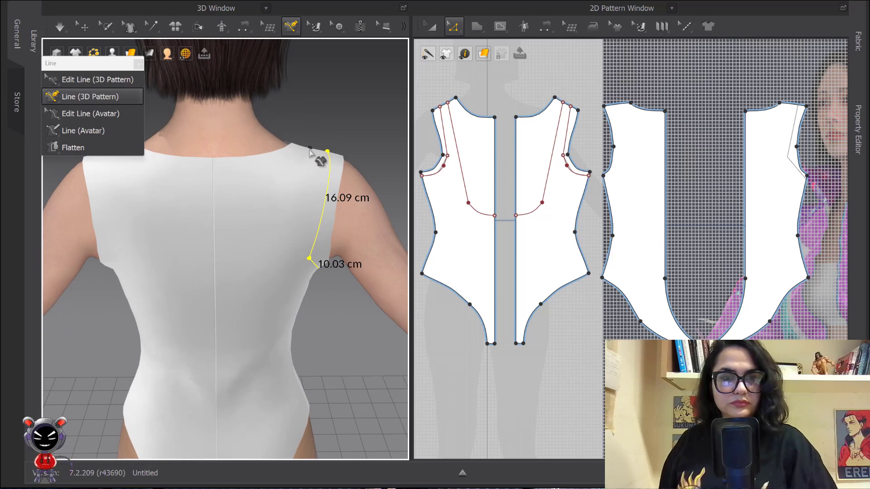
{"action": "left_click", "coordinate": [310, 148]}
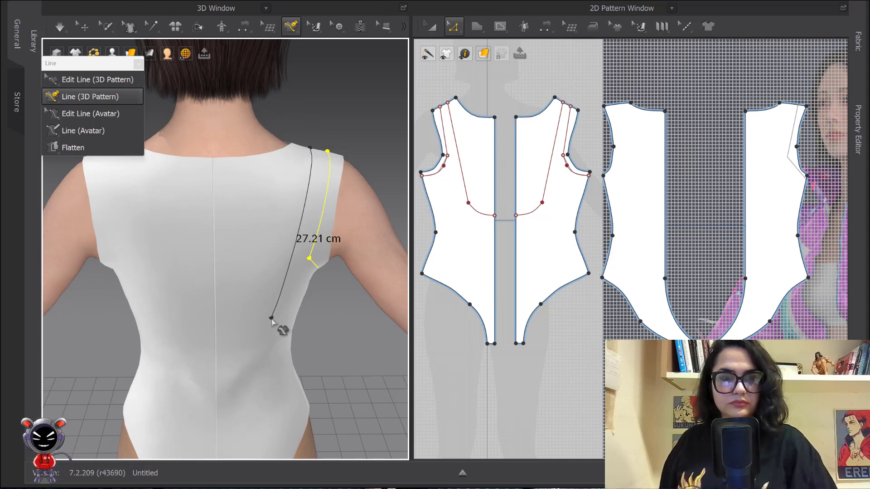
{"action": "left_click", "coordinate": [258, 335]}
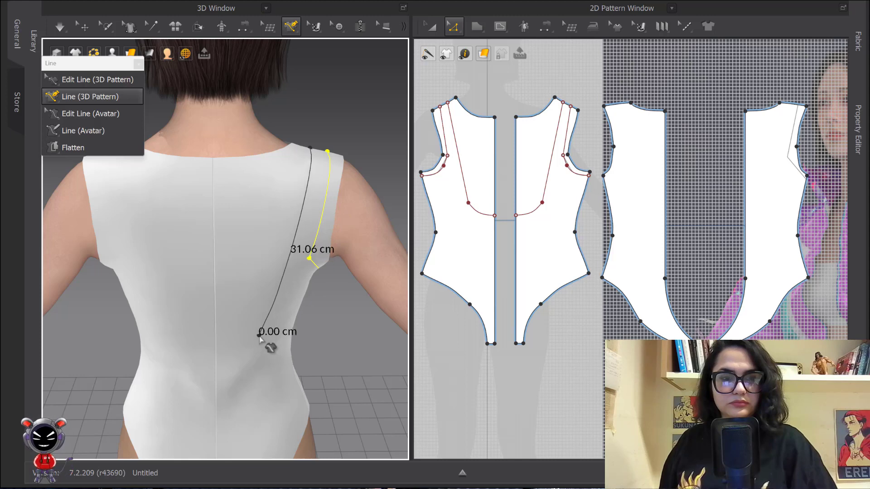
{"action": "middle_click_drag", "start_coordinate": [222, 352], "coordinate": [255, 218]}
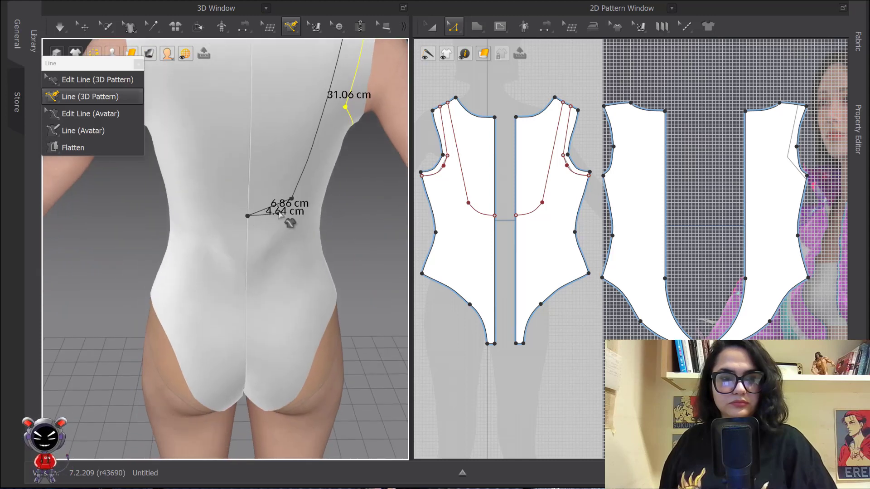
{"action": "double_click", "coordinate": [248, 217]}
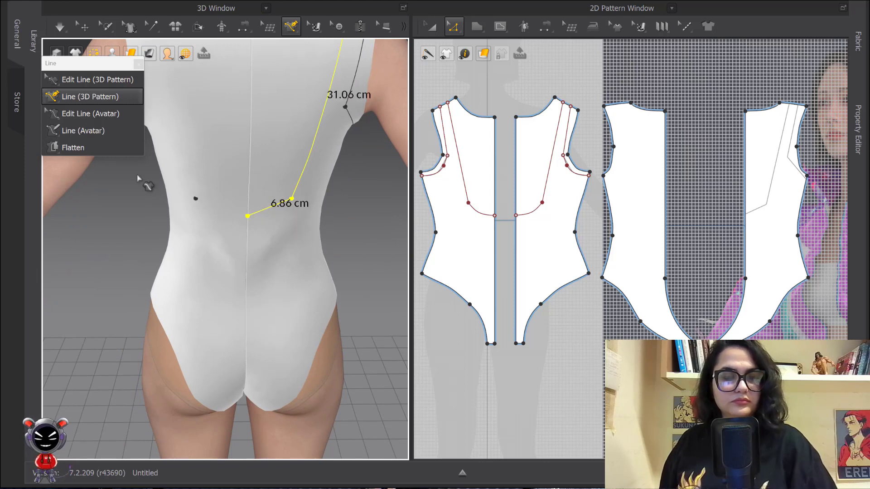
Step: Add a curve point midway on the back neckline's short lower segment and move it slightly down to round the segment
{"action": "left_click", "coordinate": [91, 79]}
{"action": "right_click", "coordinate": [271, 210]}
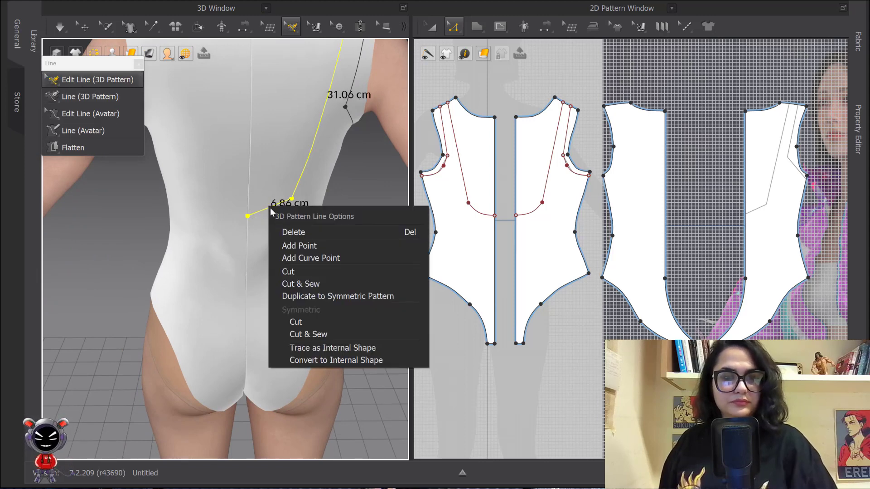
{"action": "left_click", "coordinate": [271, 210]}
{"action": "right_click", "coordinate": [270, 208]}
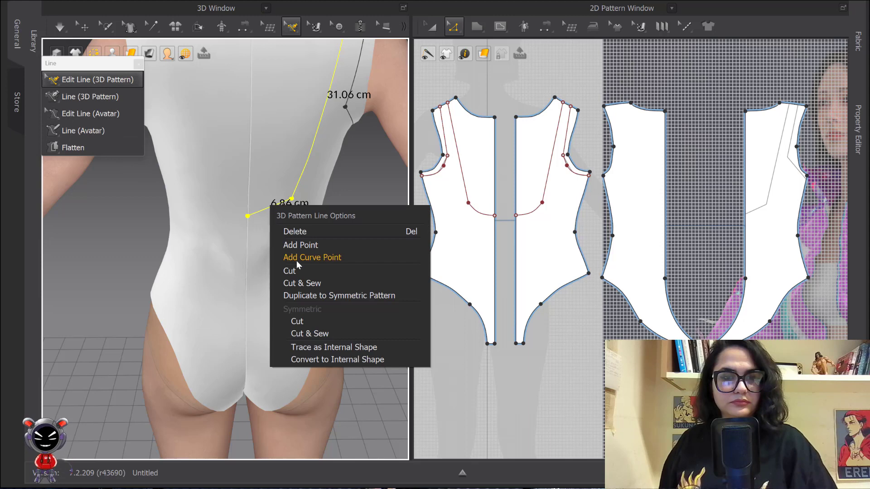
{"action": "left_click", "coordinate": [312, 257]}
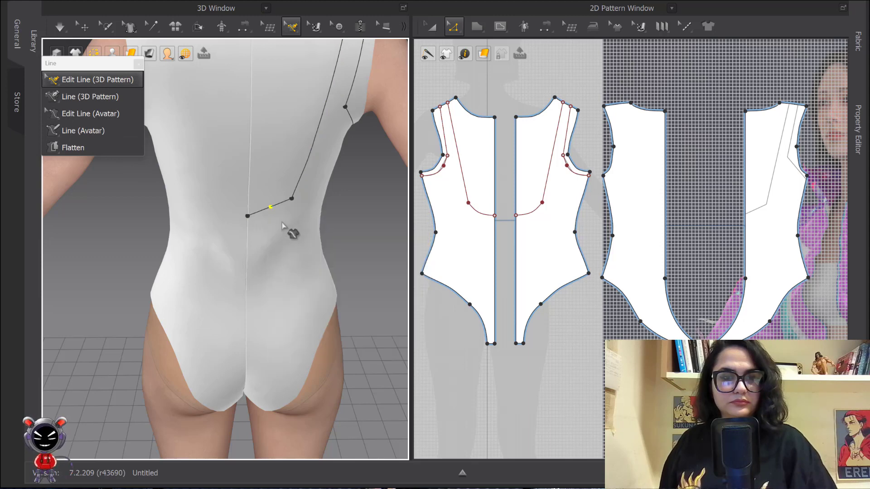
{"action": "left_click_drag", "start_coordinate": [271, 218], "coordinate": [270, 216]}
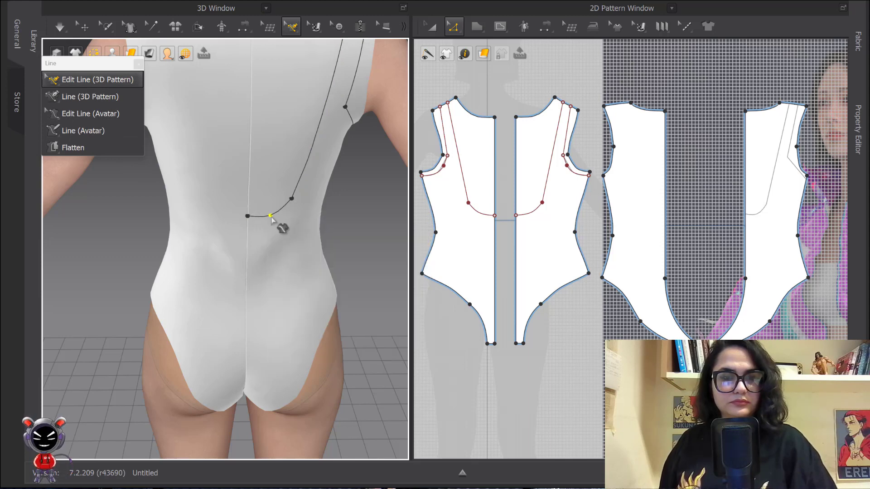
Step: Add a curve point to the underarm segment of the back armhole line
{"action": "middle_click_drag", "start_coordinate": [296, 204], "coordinate": [270, 243]}
{"action": "scroll", "coordinate": [273, 285], "scroll_direction": "up", "scroll_amount": 1}
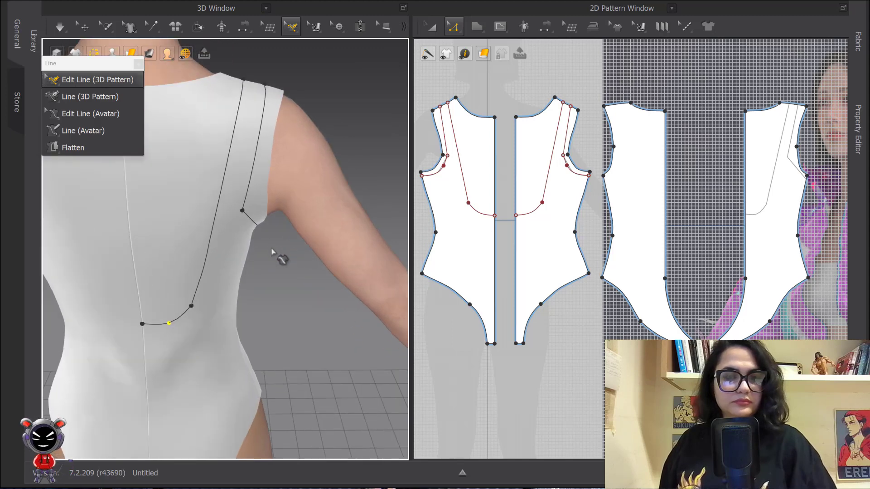
{"action": "scroll", "coordinate": [274, 249], "scroll_direction": "down", "scroll_amount": 5}
{"action": "scroll", "coordinate": [272, 262], "scroll_direction": "up", "scroll_amount": 4}
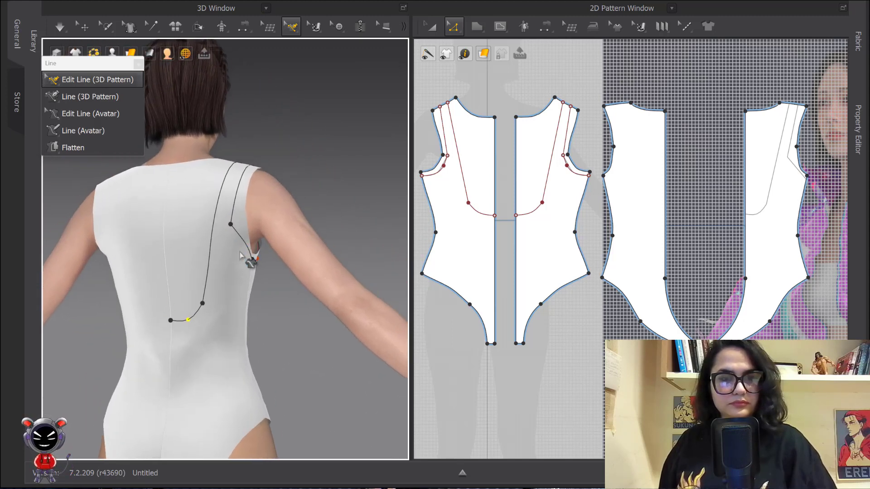
{"action": "scroll", "coordinate": [259, 251], "scroll_direction": "up", "scroll_amount": 2}
{"action": "right_click", "coordinate": [255, 235]}
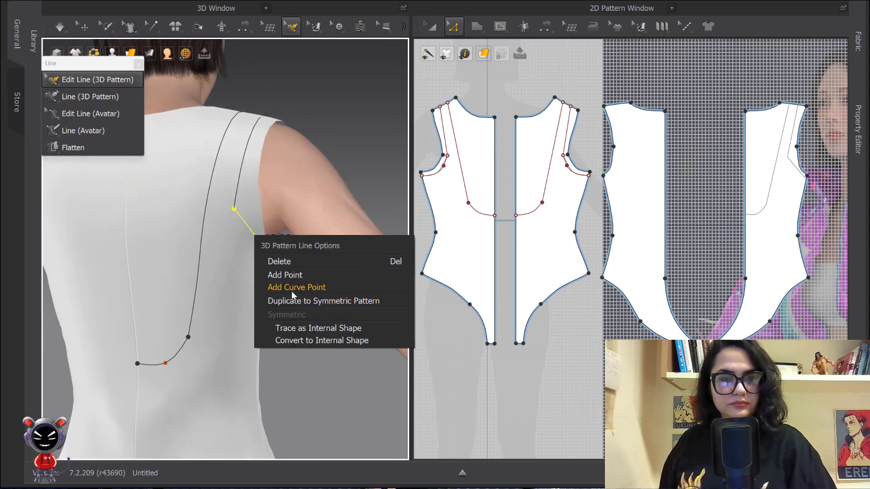
Step: Add a curve point to the lower back armhole line segment and bend the segment into a smooth curve
{"action": "left_click", "coordinate": [292, 292]}
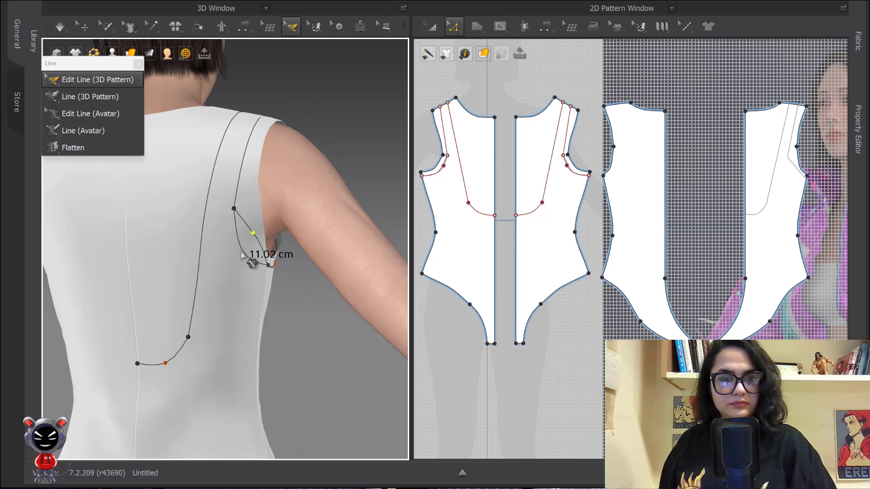
{"action": "left_click_drag", "start_coordinate": [241, 251], "coordinate": [244, 244]}
{"action": "scroll", "coordinate": [259, 261], "scroll_direction": "down", "scroll_amount": 2}
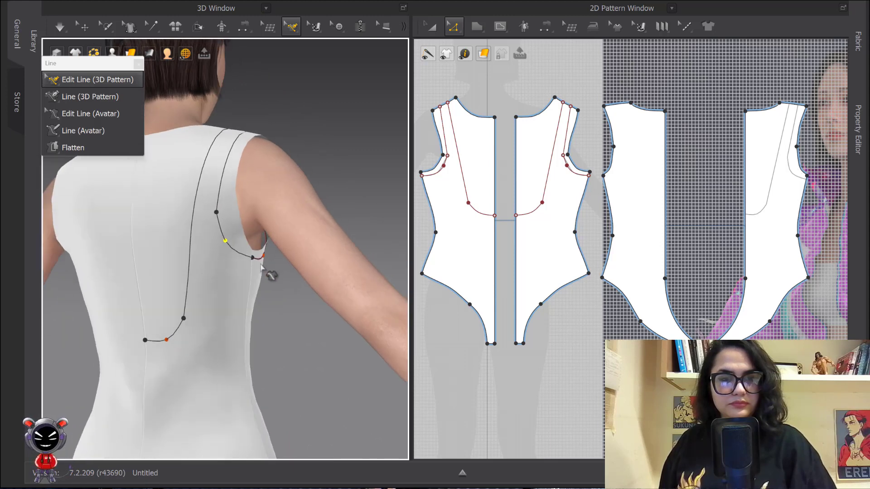
{"action": "right_click_drag", "start_coordinate": [261, 266], "coordinate": [237, 282]}
{"action": "scroll", "coordinate": [237, 282], "scroll_direction": "down", "scroll_amount": 6}
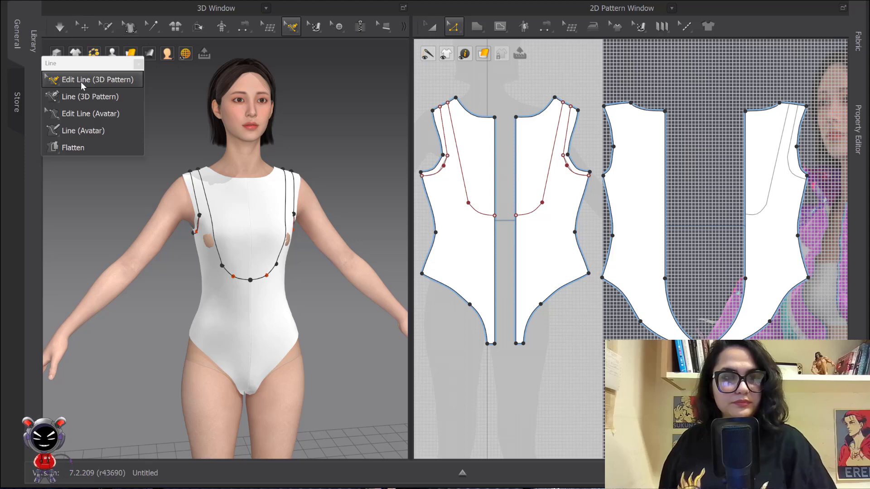
Step: Duplicate the back's inner U-shaped line and both armhole line segments to the symmetric pattern
{"action": "right_click_drag", "start_coordinate": [227, 214], "coordinate": [351, 209]}
{"action": "scroll", "coordinate": [313, 208], "scroll_direction": "up", "scroll_amount": 3}
{"action": "left_click", "coordinate": [300, 215]}
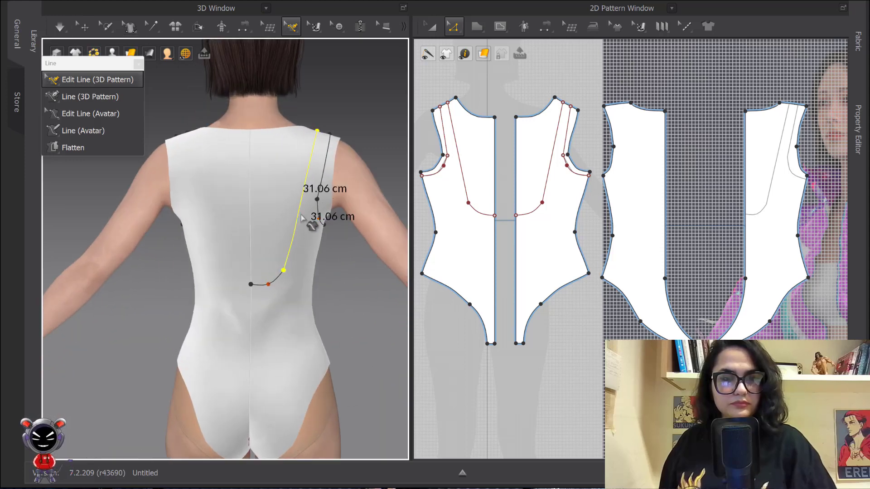
{"action": "left_click", "coordinate": [272, 284], "text": "shift"}
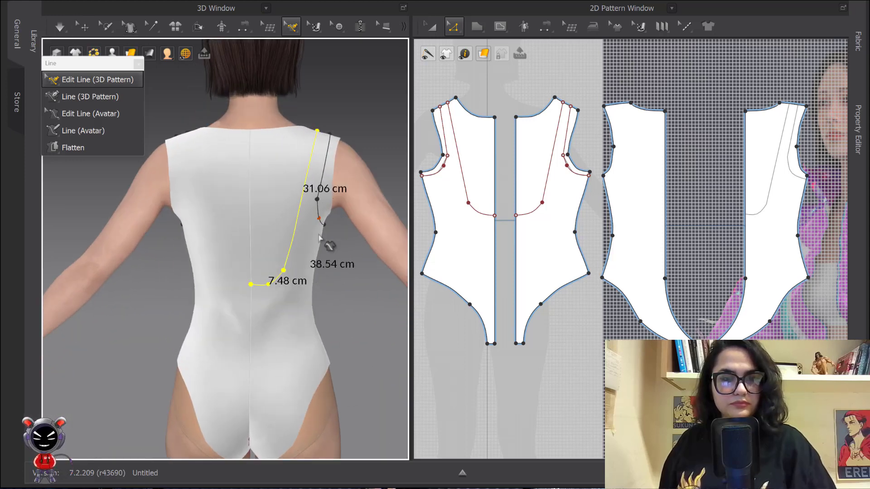
{"action": "left_click", "coordinate": [320, 190], "text": "shift"}
{"action": "right_click", "coordinate": [320, 217]}
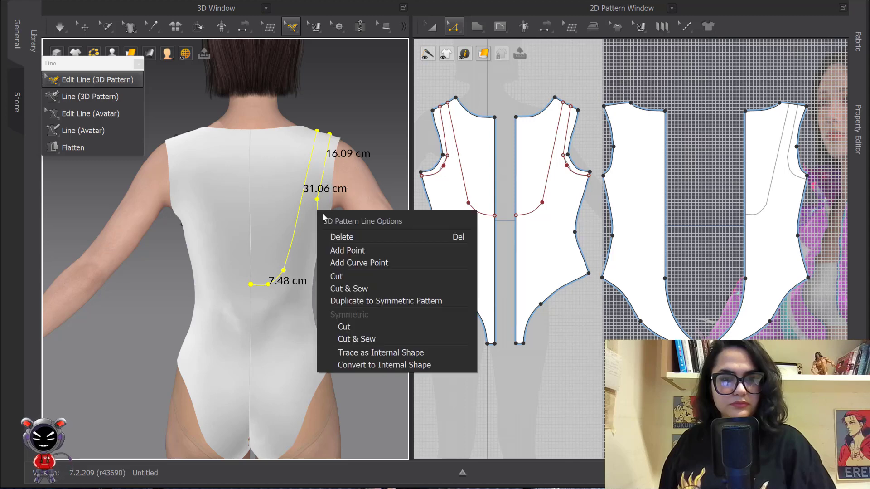
{"action": "left_click", "coordinate": [362, 301]}
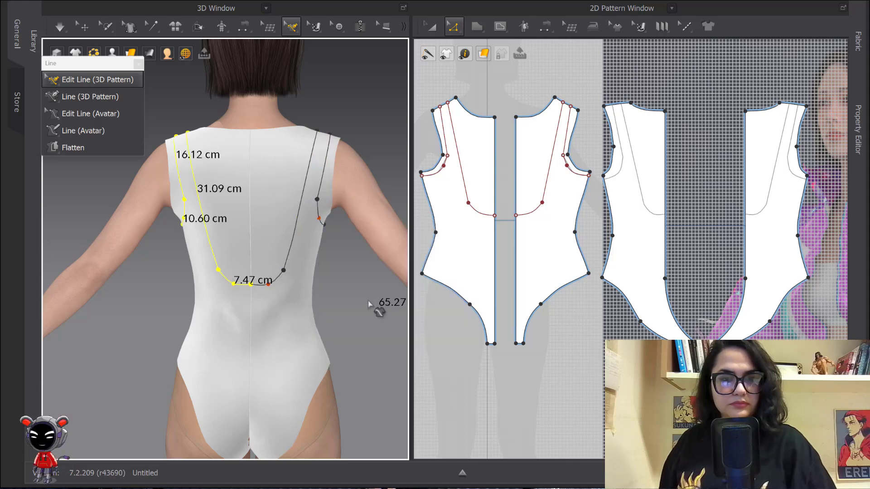
Step: Apply a symmetric Cut & Sew to the back panels along the two armhole line segments
{"action": "left_click", "coordinate": [302, 194]}
{"action": "right_click", "coordinate": [301, 194]}
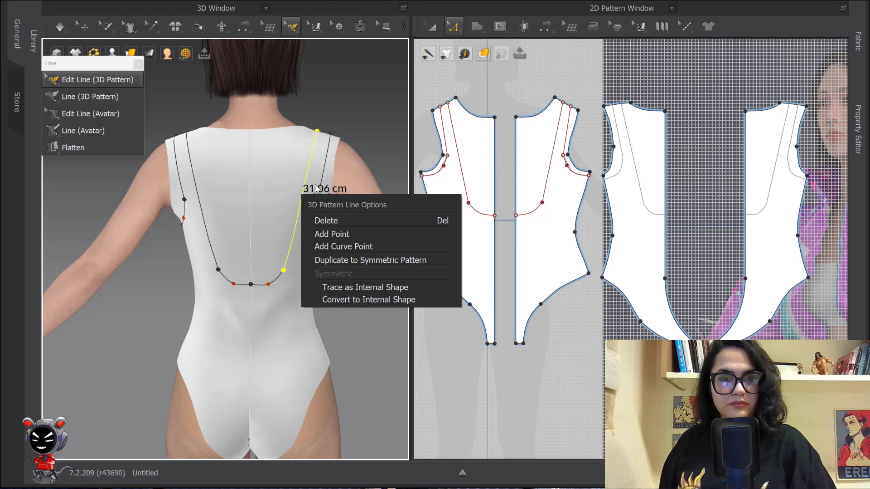
{"action": "left_click", "coordinate": [319, 188], "text": "shift"}
{"action": "left_click", "coordinate": [272, 284], "text": "shift"}
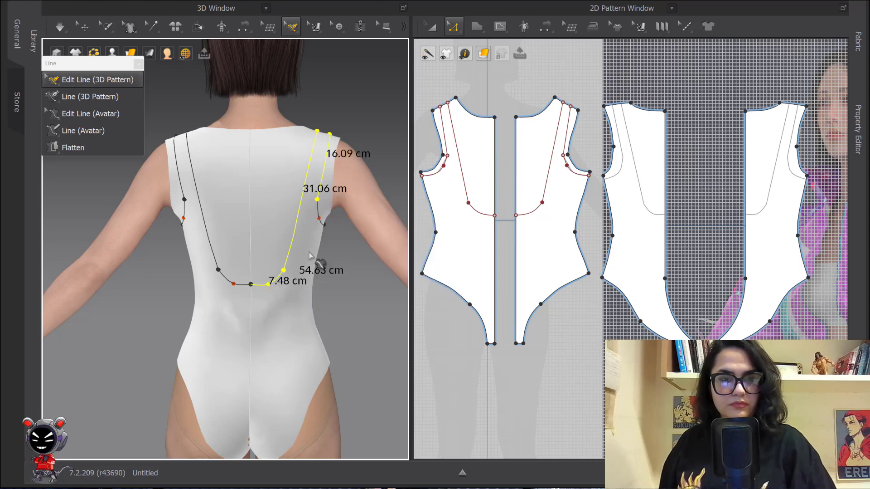
{"action": "right_click", "coordinate": [323, 226]}
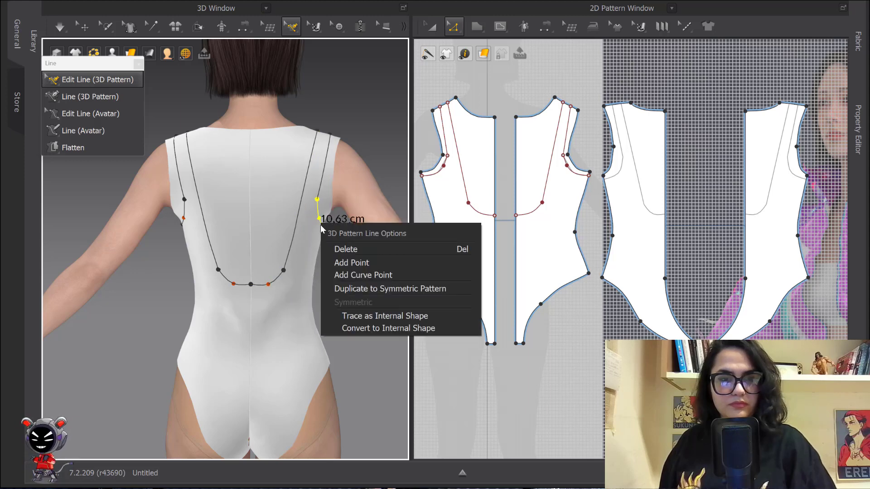
{"action": "left_click", "coordinate": [323, 185], "text": "shift"}
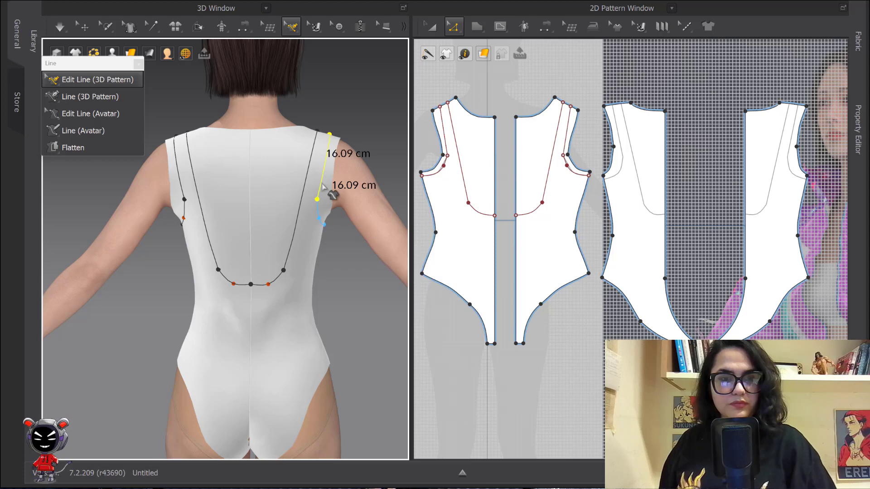
{"action": "right_click", "coordinate": [319, 213]}
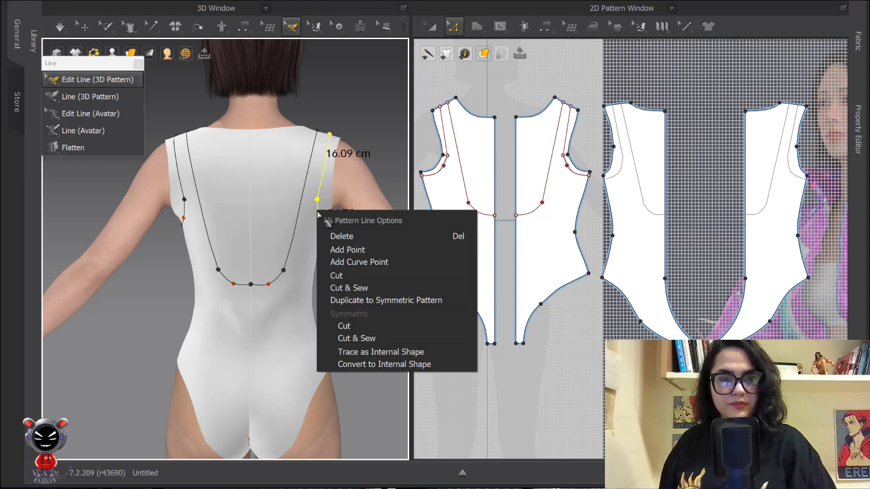
{"action": "left_click", "coordinate": [365, 336]}
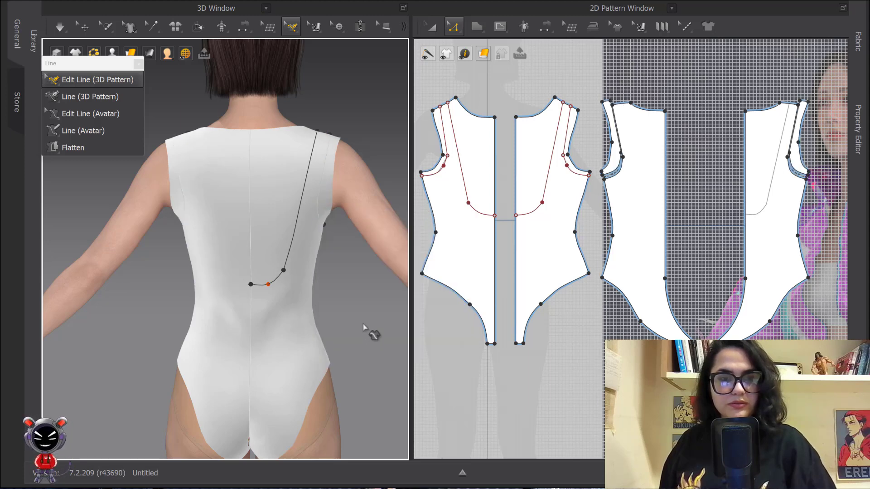
Step: Trace both segments of the back's inner U-shaped line symmetrically as internal shapes
{"action": "key", "text": "b"}
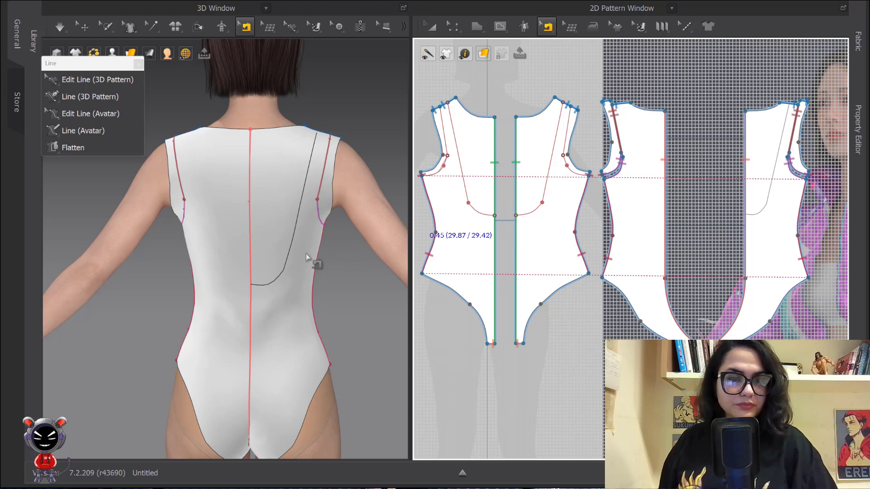
{"action": "key", "text": "z"}
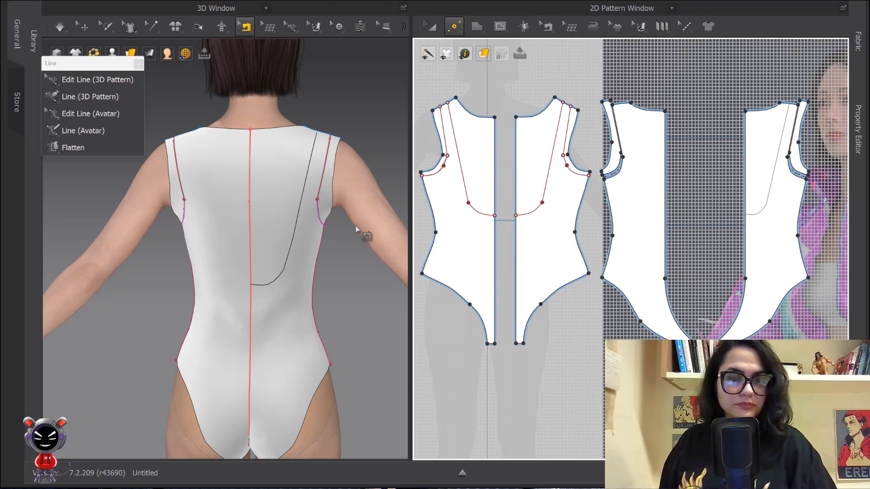
{"action": "left_click", "coordinate": [90, 79]}
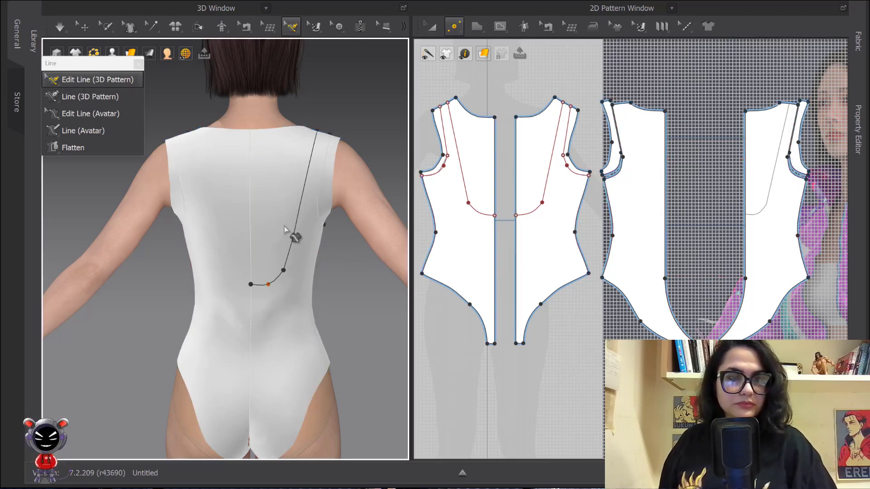
{"action": "right_click", "coordinate": [279, 282]}
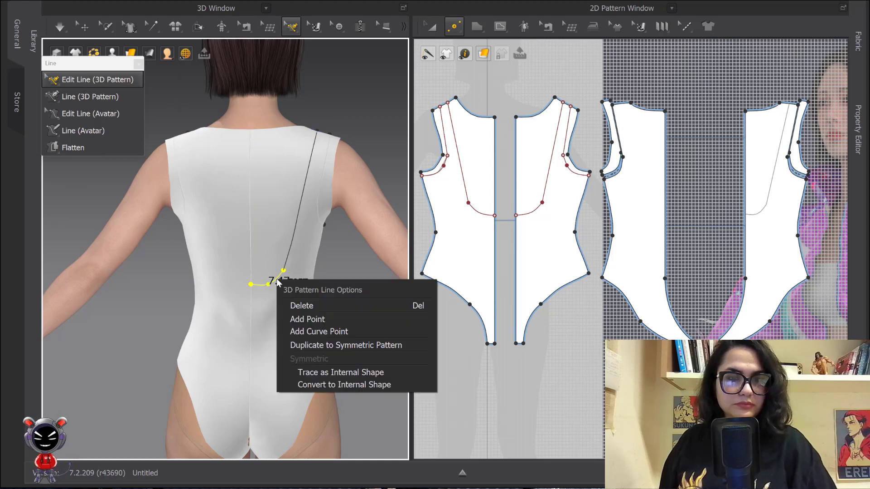
{"action": "left_click", "coordinate": [292, 249], "text": "shift"}
{"action": "right_click", "coordinate": [292, 249]}
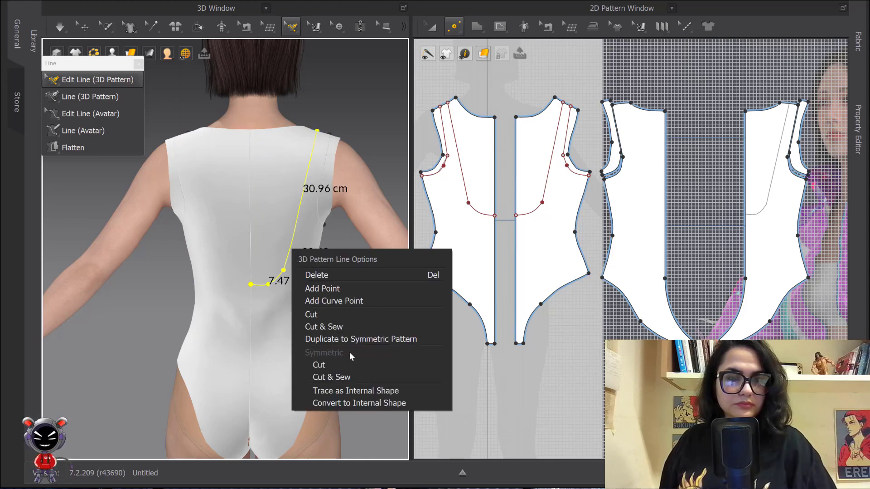
{"action": "left_click", "coordinate": [351, 390]}
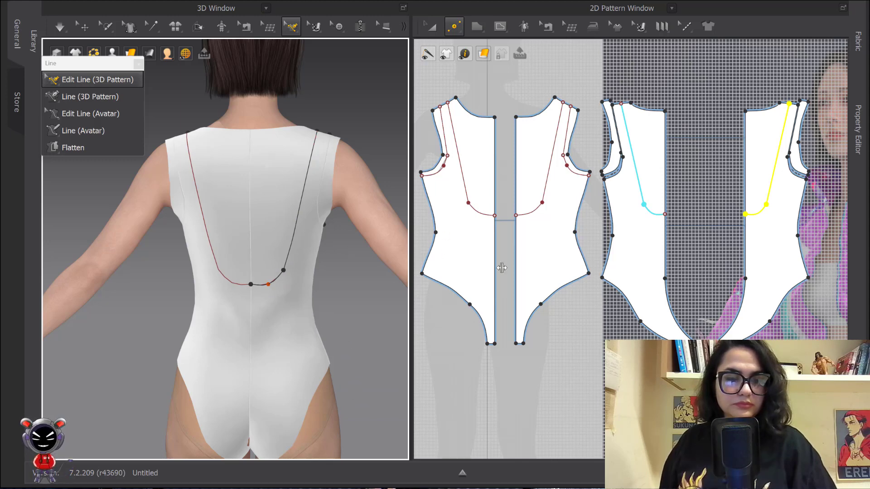
Step: Cut and sew the back panels symmetrically along the inner U-shaped line
{"action": "left_click", "coordinate": [299, 230]}
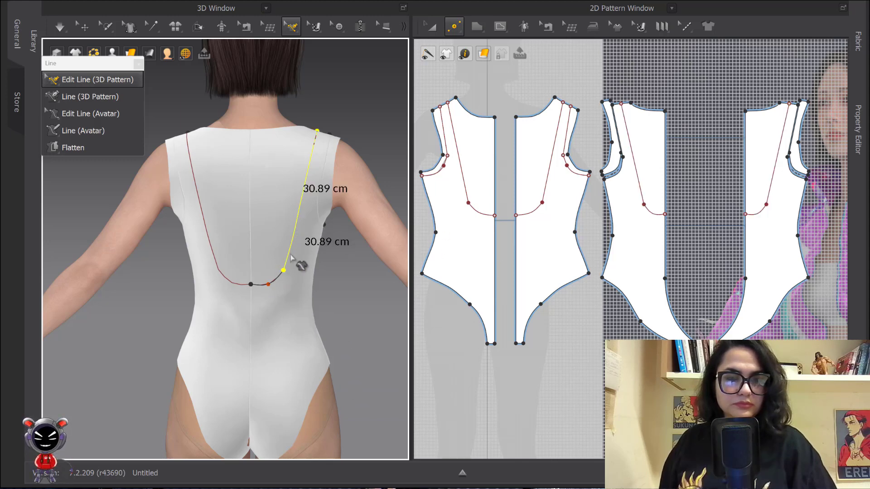
{"action": "right_click", "coordinate": [279, 281]}
{"action": "left_click", "coordinate": [329, 397]}
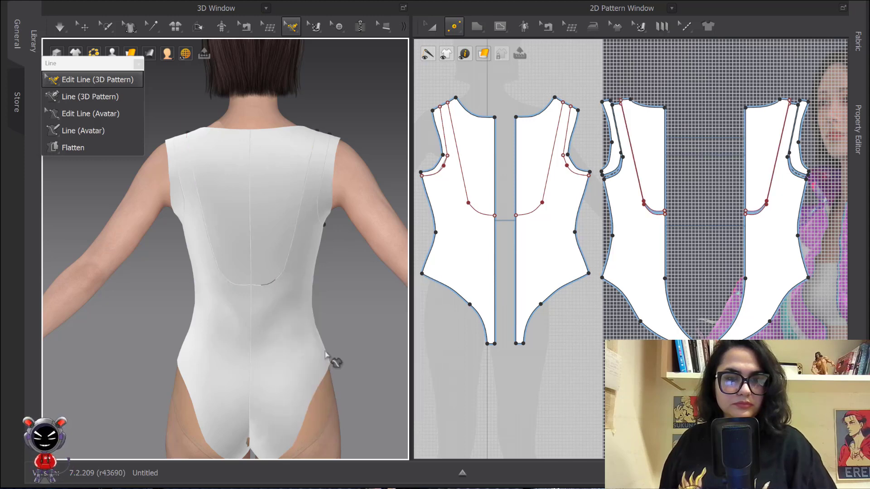
Step: Cut and sew both front panels along the two halves of the inner U-shaped 3D line
{"action": "left_click", "coordinate": [84, 27]}
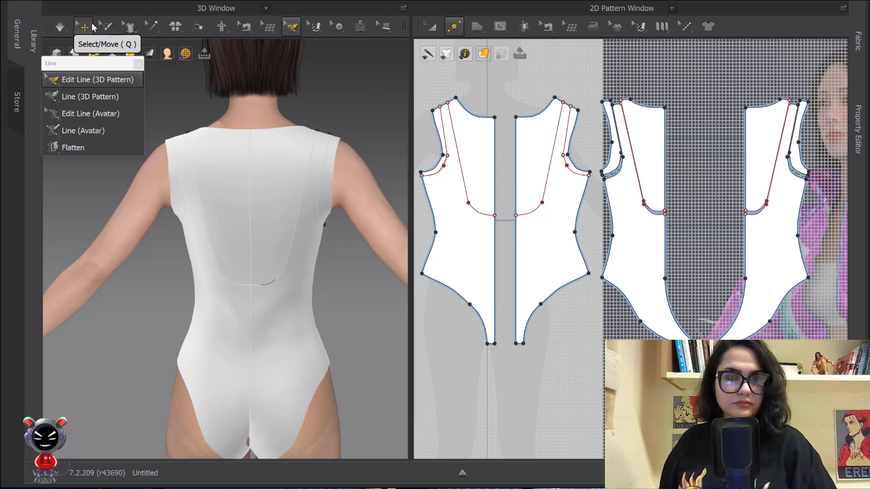
{"action": "scroll", "coordinate": [283, 216], "scroll_direction": "down", "scroll_amount": 3}
{"action": "right_click_drag", "start_coordinate": [298, 220], "coordinate": [175, 227]}
{"action": "scroll", "coordinate": [249, 236], "scroll_direction": "up", "scroll_amount": 5}
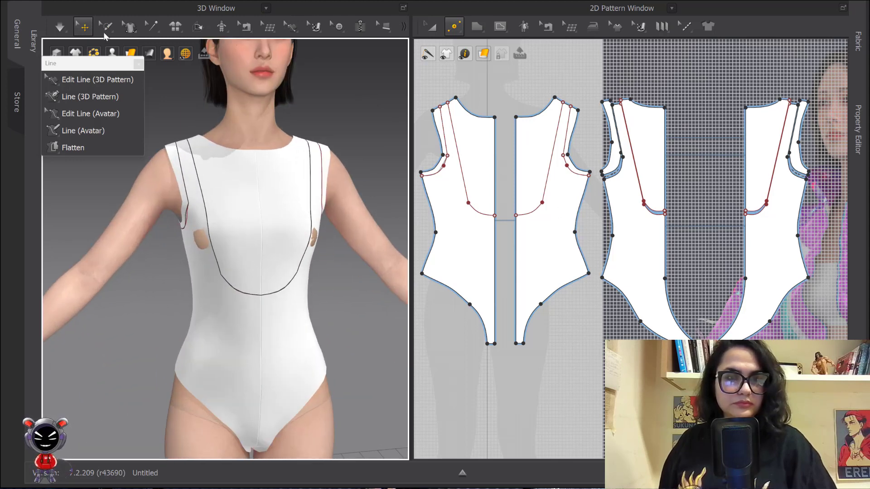
{"action": "left_click", "coordinate": [89, 80]}
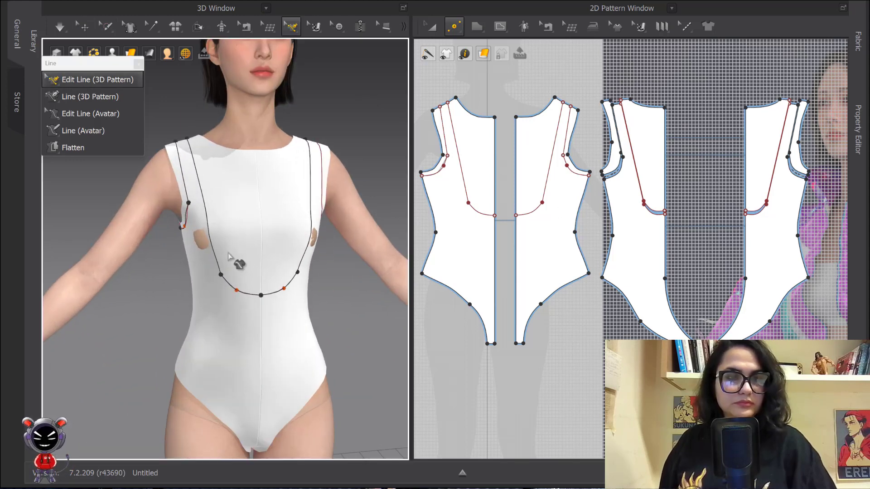
{"action": "right_click", "coordinate": [248, 298]}
{"action": "left_click", "coordinate": [217, 264]}
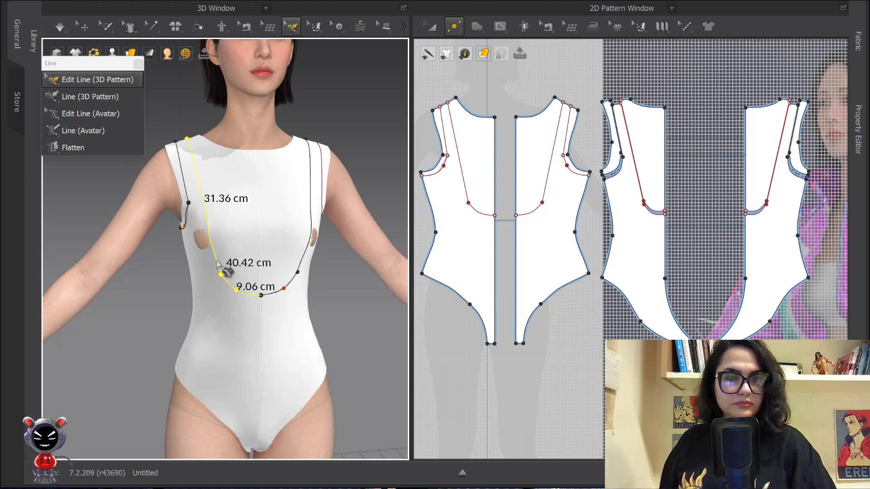
{"action": "right_click", "coordinate": [218, 263]}
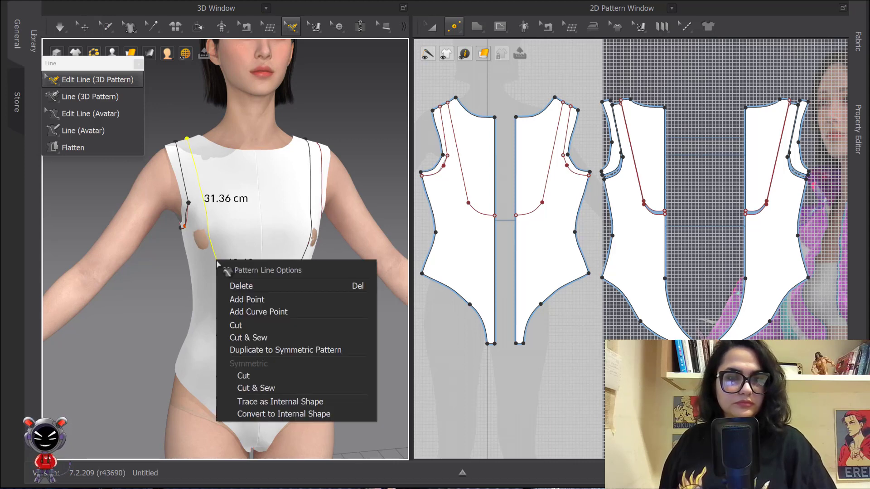
{"action": "left_click", "coordinate": [265, 337]}
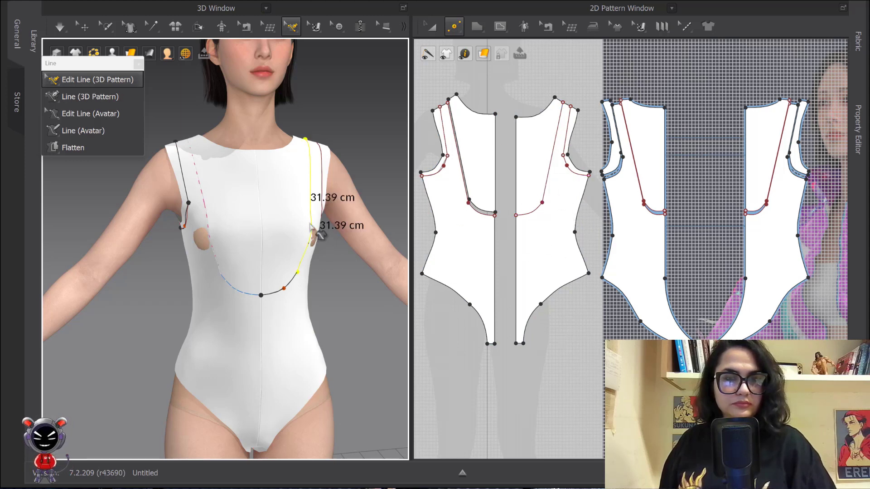
{"action": "right_click", "coordinate": [295, 285]}
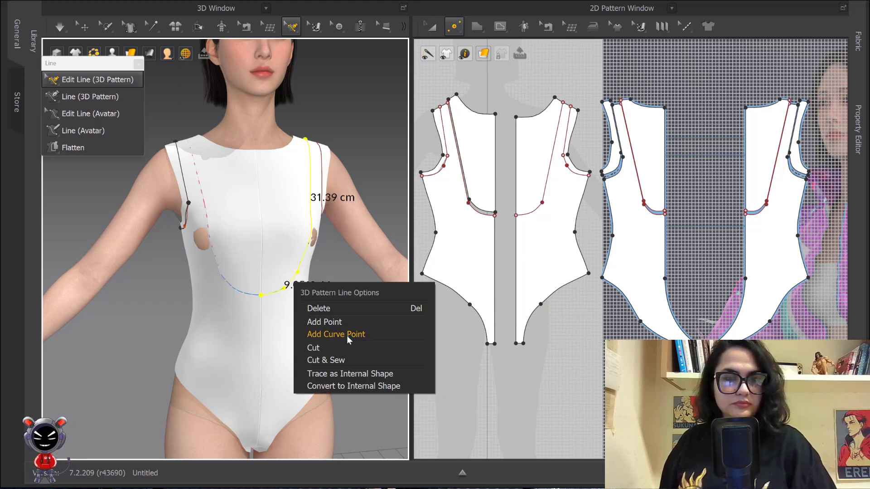
{"action": "left_click", "coordinate": [348, 358]}
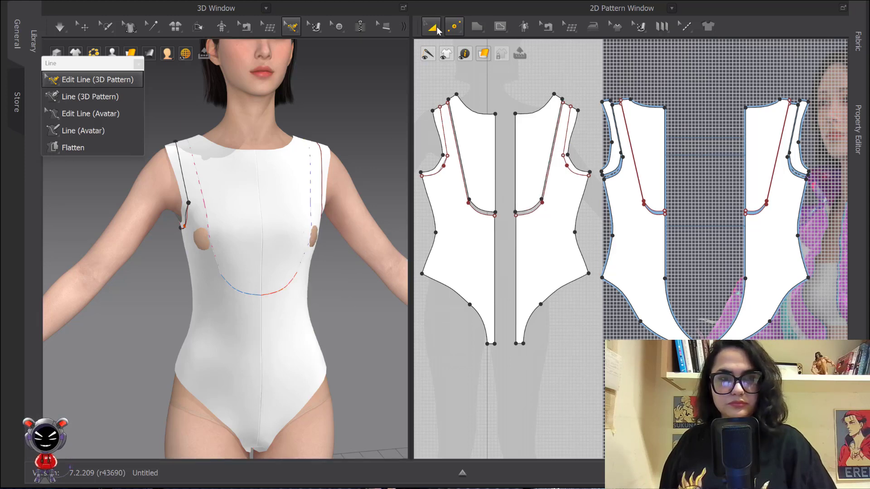
Step: Examine the bodysuit on the avatar and compare it with the reference photo of the outfit
{"action": "scroll", "coordinate": [268, 228], "scroll_direction": "down", "scroll_amount": 5}
{"action": "middle_click_drag", "start_coordinate": [278, 238], "coordinate": [294, 189]}
{"action": "right_click_drag", "start_coordinate": [294, 188], "coordinate": [231, 186]}
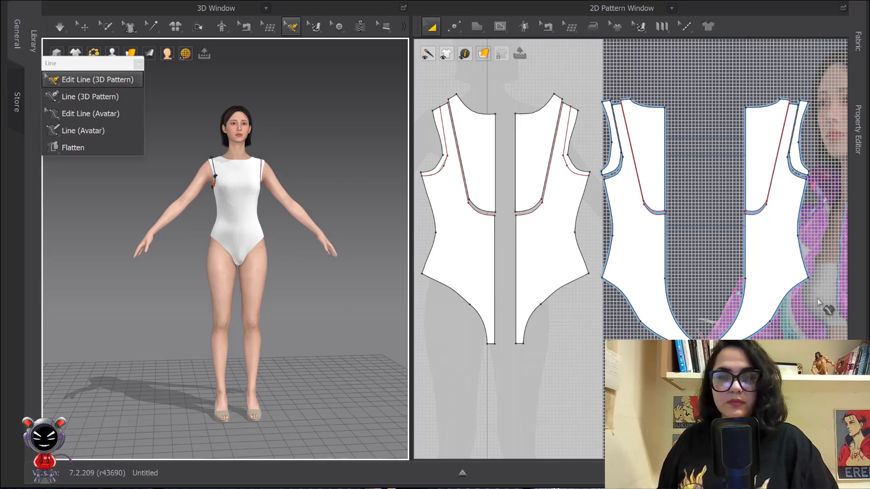
{"action": "scroll", "coordinate": [822, 293], "scroll_direction": "down", "scroll_amount": 2}
{"action": "scroll", "coordinate": [725, 237], "scroll_direction": "up", "scroll_amount": 6}
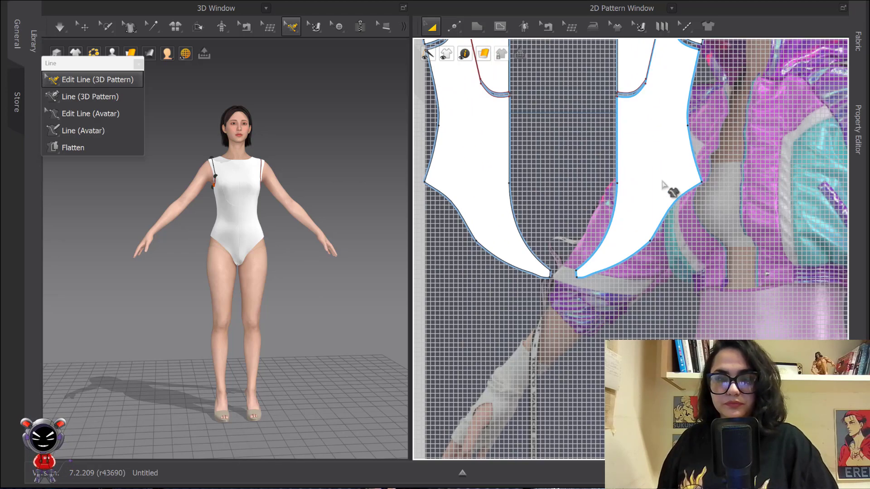
{"action": "scroll", "coordinate": [610, 138], "scroll_direction": "down", "scroll_amount": 3}
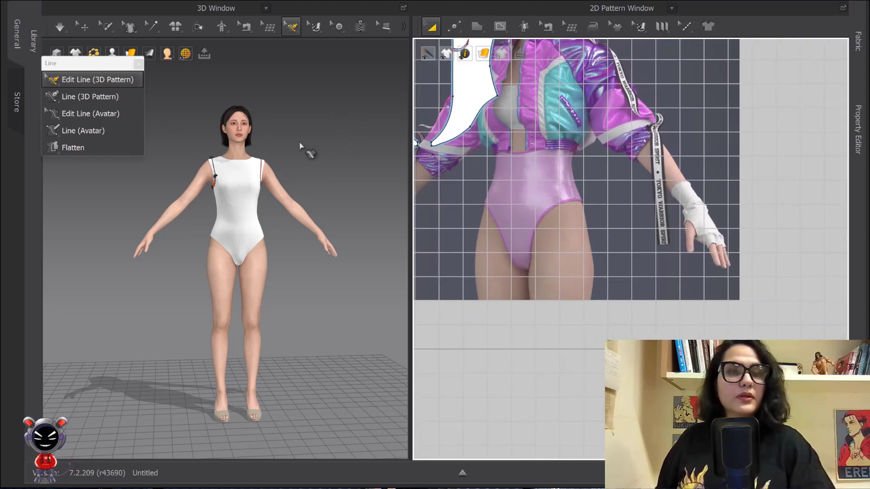
{"action": "scroll", "coordinate": [253, 217], "scroll_direction": "up", "scroll_amount": 6}
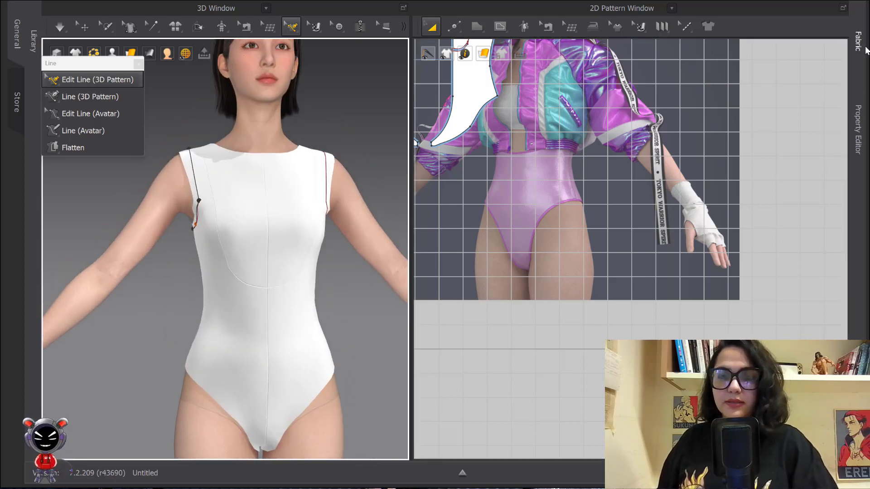
Step: Show the fabric list together with the object properties
{"action": "left_click", "coordinate": [858, 41]}
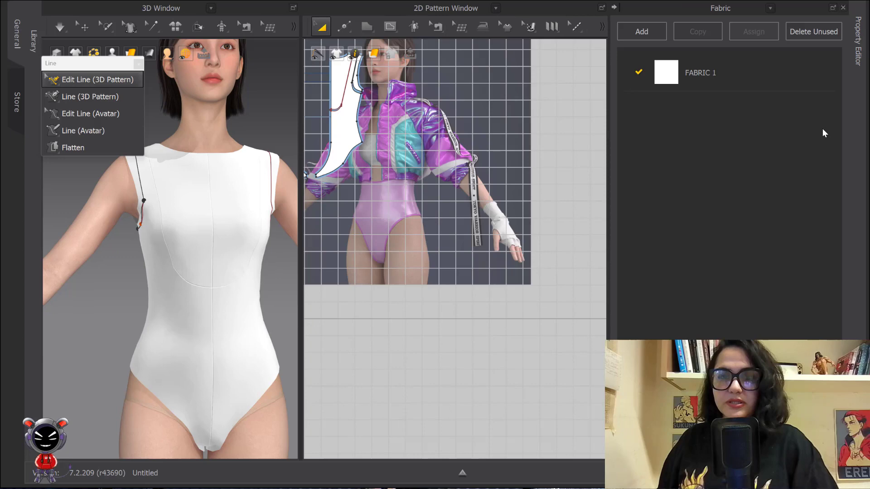
{"action": "left_click", "coordinate": [856, 50]}
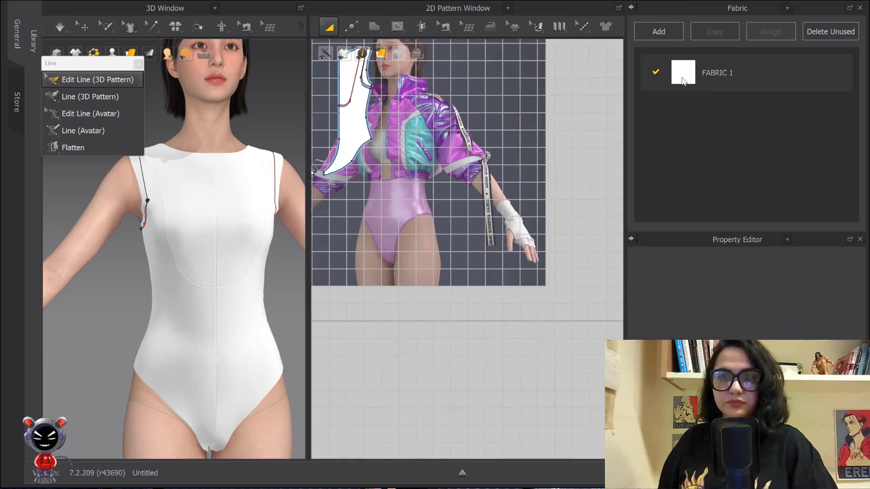
Step: Add a second fabric to the fabric list and activate the Transform Pattern tool for the 2D panels
{"action": "left_click", "coordinate": [693, 118]}
{"action": "middle_click_drag", "start_coordinate": [476, 137], "coordinate": [513, 144]}
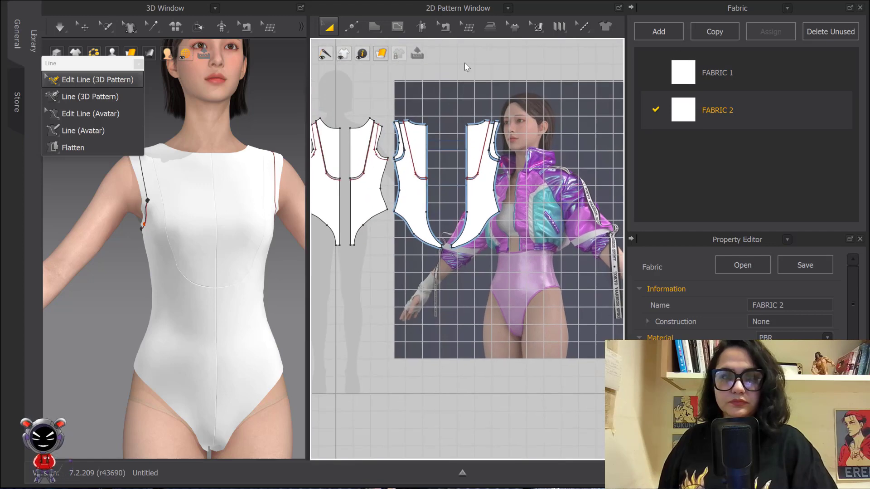
{"action": "left_click", "coordinate": [351, 27]}
{"action": "left_click", "coordinate": [329, 28]}
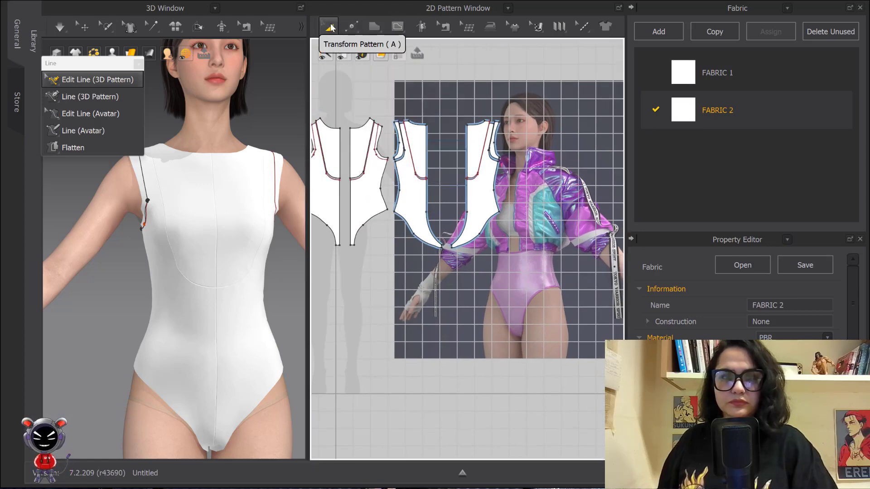
{"action": "left_click", "coordinate": [352, 28]}
{"action": "left_click", "coordinate": [363, 53]}
{"action": "left_click", "coordinate": [329, 27]}
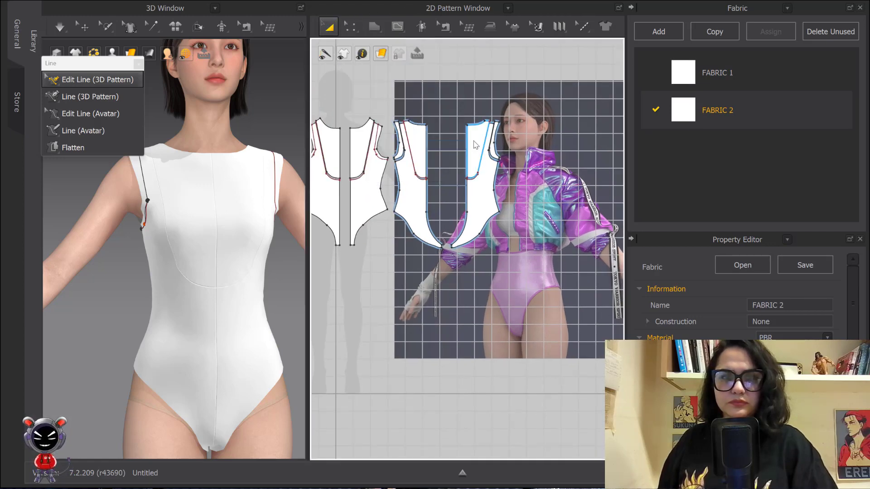
{"action": "left_click", "coordinate": [474, 136]}
{"action": "right_click", "coordinate": [475, 135]}
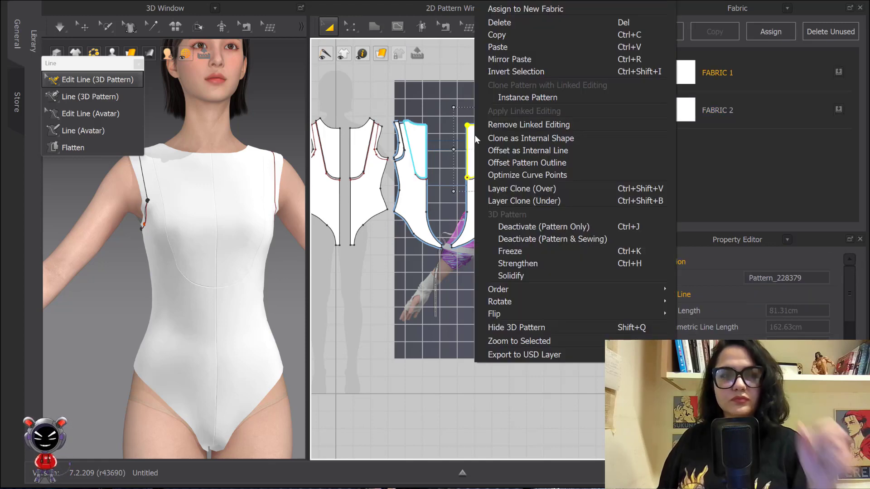
{"action": "left_click", "coordinate": [475, 133]}
Step: Rename the newly added second fabric as transparent
{"action": "left_click", "coordinate": [727, 110]}
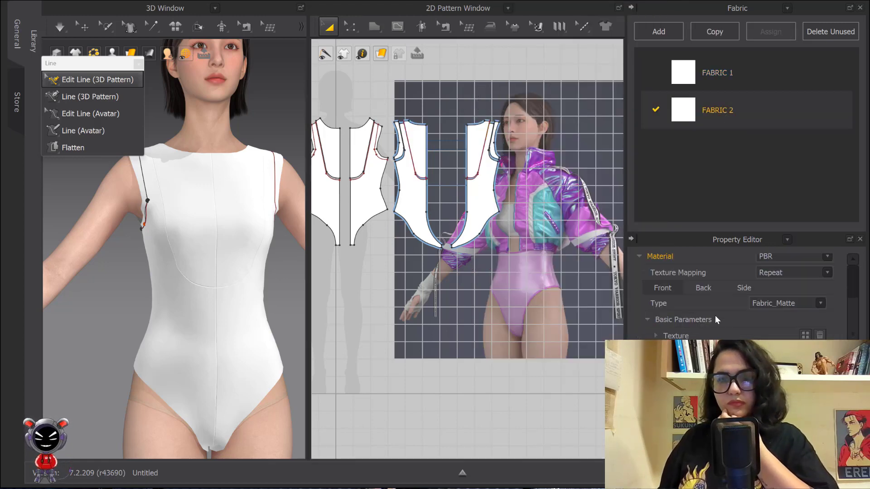
{"action": "scroll", "coordinate": [711, 319], "scroll_direction": "down", "scroll_amount": 6}
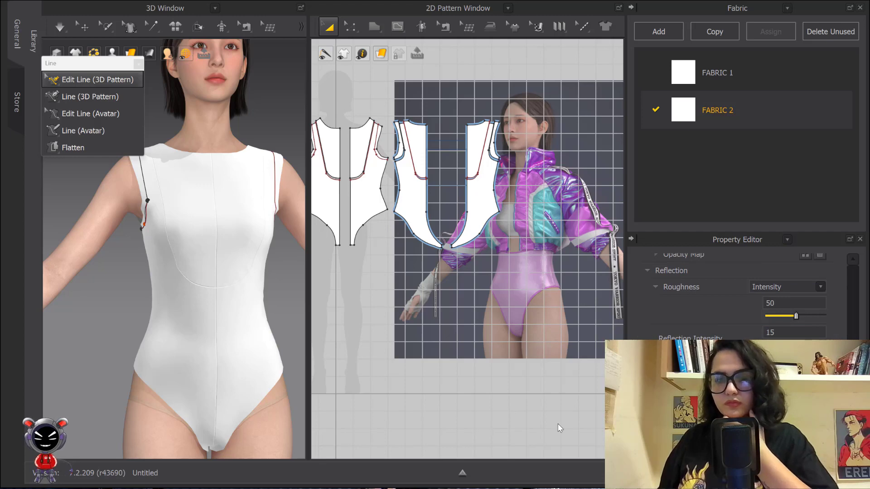
{"action": "scroll", "coordinate": [744, 290], "scroll_direction": "up", "scroll_amount": 2}
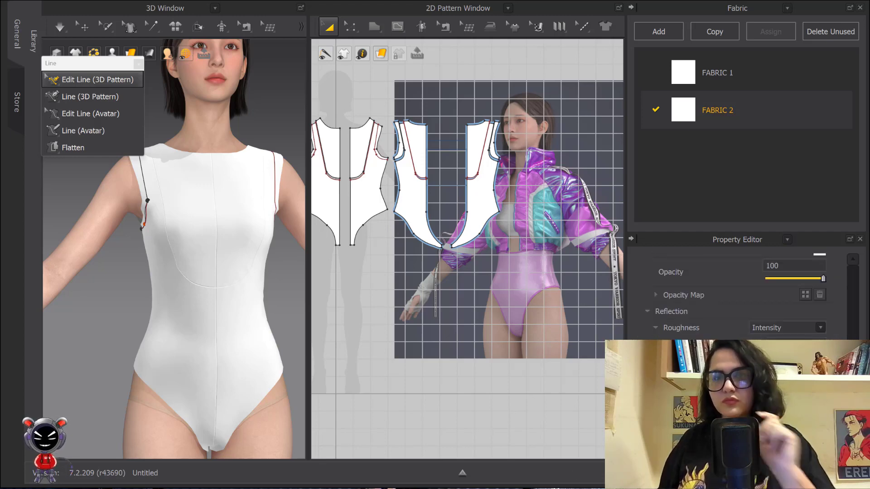
{"action": "double_click", "coordinate": [722, 110]}
{"action": "type", "text": "t"}
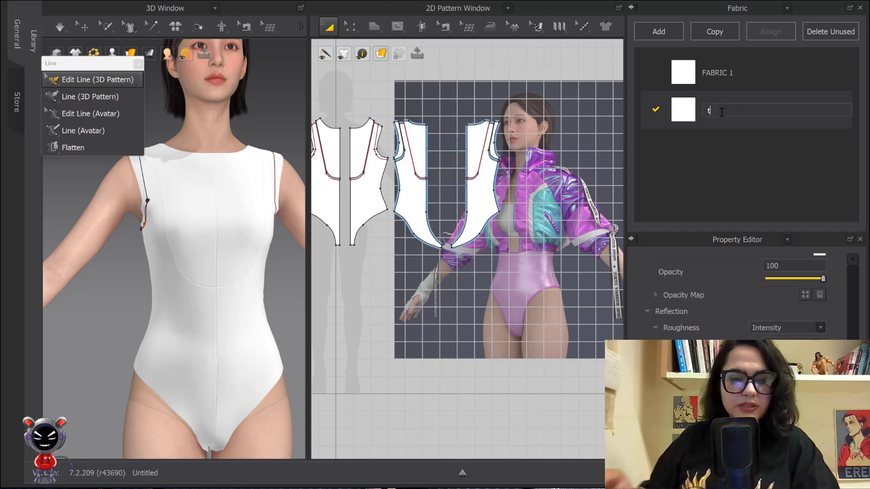
{"action": "type", "text": "ransp"}
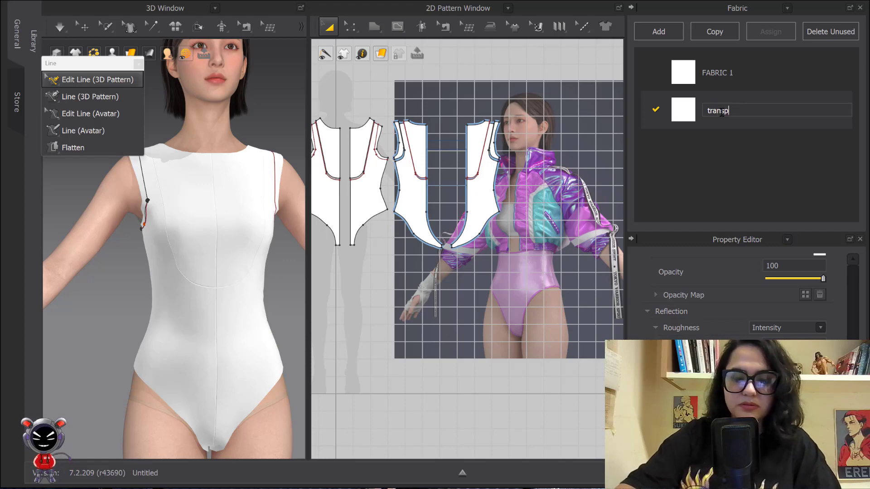
{"action": "type", "text": "arent"}
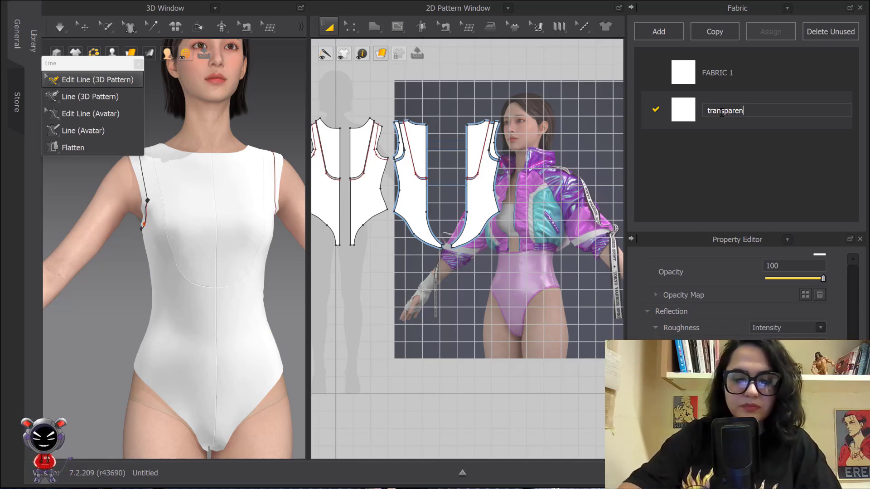
{"action": "left_click", "coordinate": [739, 189]}
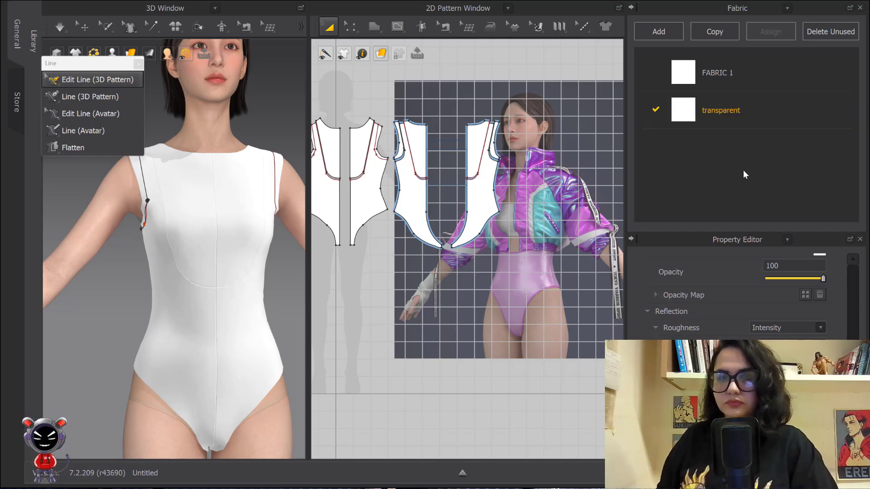
Step: Set the opacity of the transparent fabric to 0
{"action": "scroll", "coordinate": [743, 295], "scroll_direction": "down", "scroll_amount": 1}
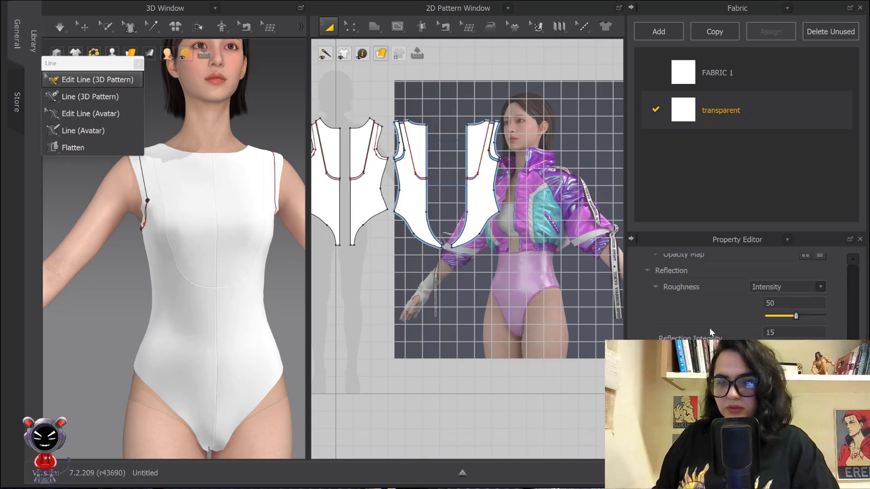
{"action": "scroll", "coordinate": [704, 331], "scroll_direction": "up", "scroll_amount": 1}
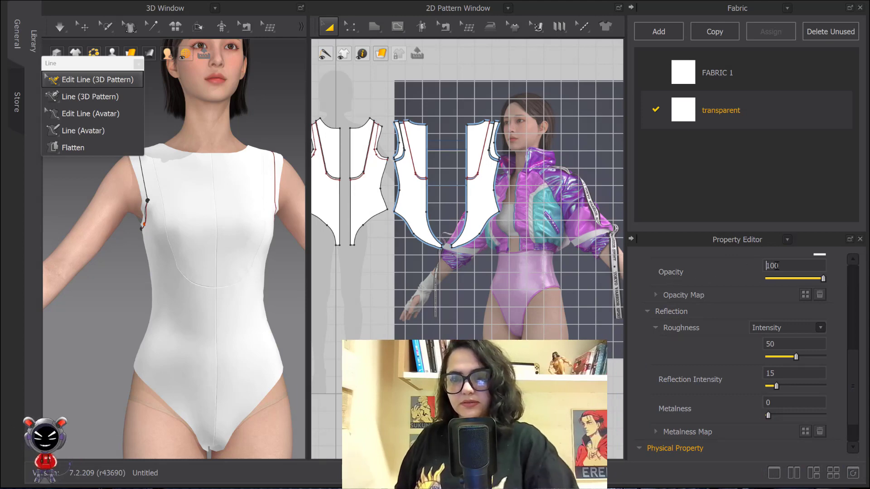
{"action": "left_click_drag", "start_coordinate": [807, 265], "coordinate": [763, 270]}
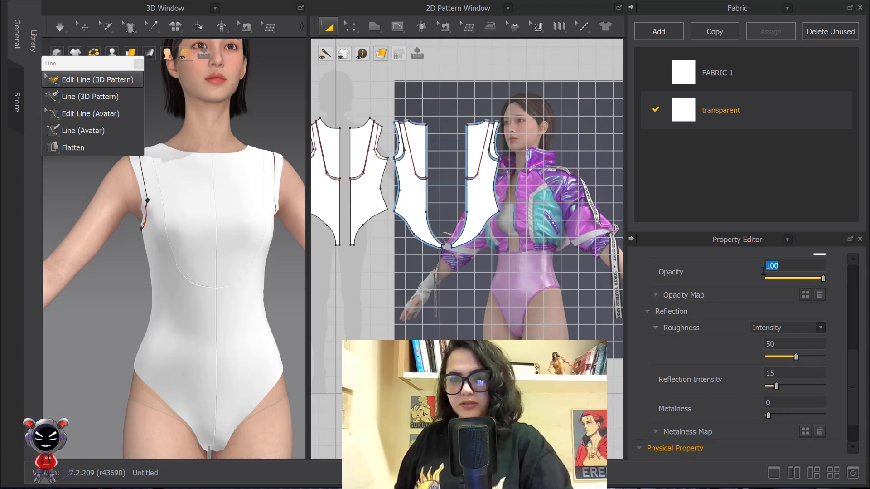
{"action": "type", "text": "0"}
{"action": "key", "text": "Return"}
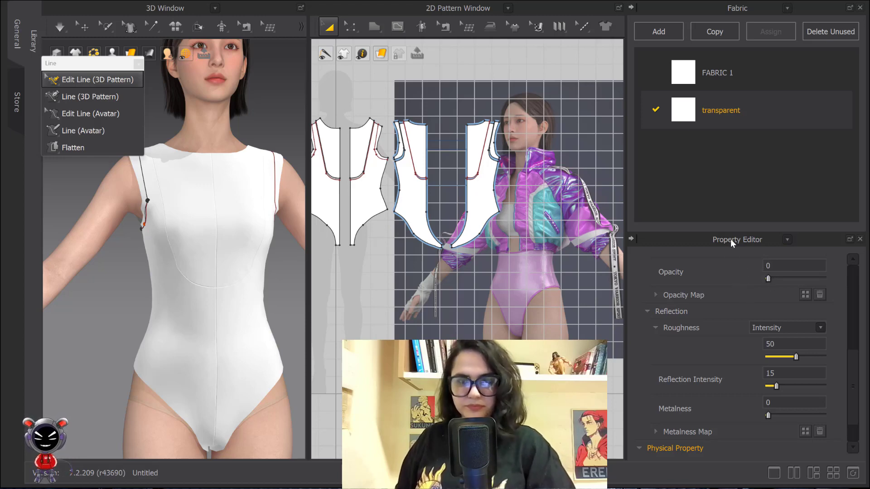
Step: Assign the transparent fabric to the four upper inner panels above the U-shaped cut, front and back
{"action": "left_click", "coordinate": [484, 141]}
{"action": "left_click", "coordinate": [477, 143]}
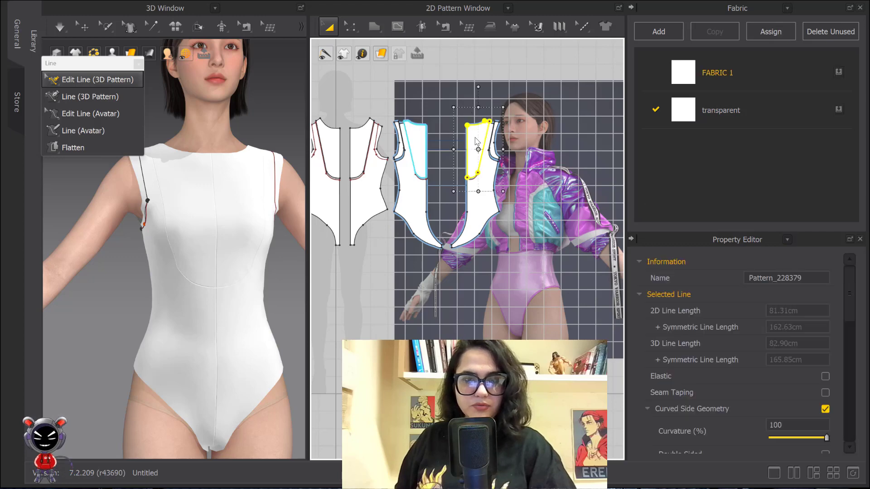
{"action": "left_click", "coordinate": [426, 134], "text": "shift"}
{"action": "middle_click_drag", "start_coordinate": [425, 134], "coordinate": [476, 137]}
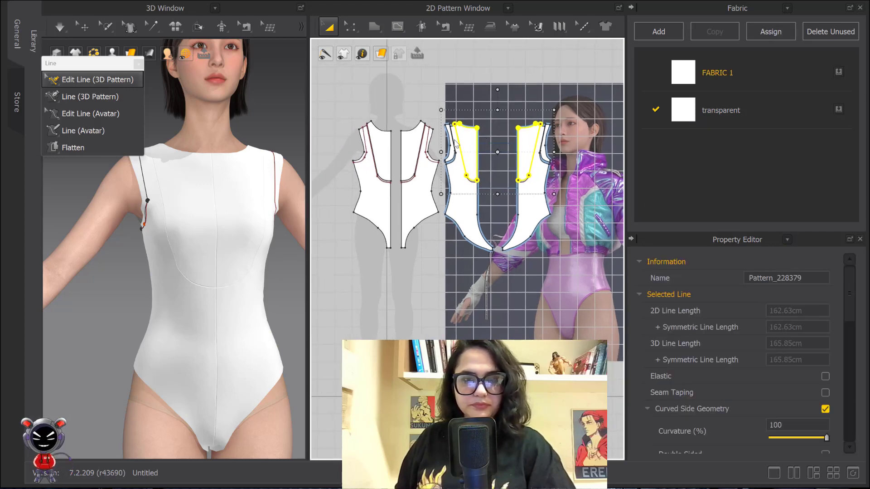
{"action": "left_click", "coordinate": [416, 146], "text": "shift"}
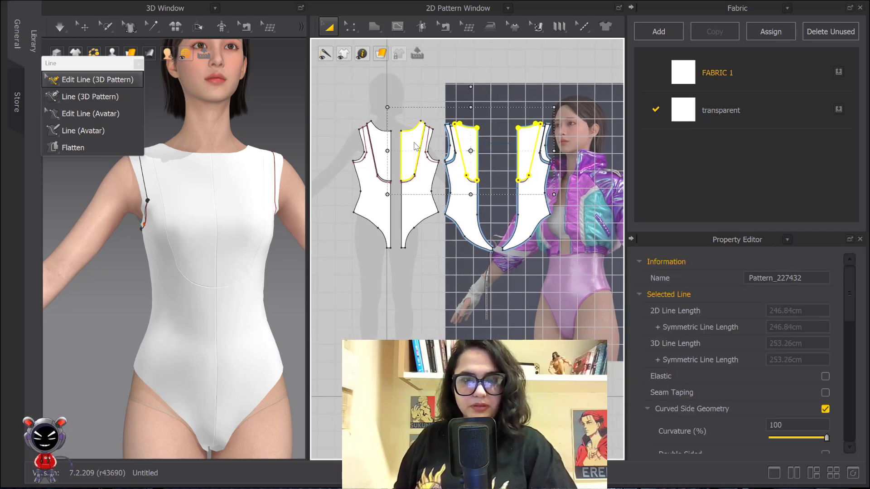
{"action": "left_click", "coordinate": [385, 144], "text": "shift"}
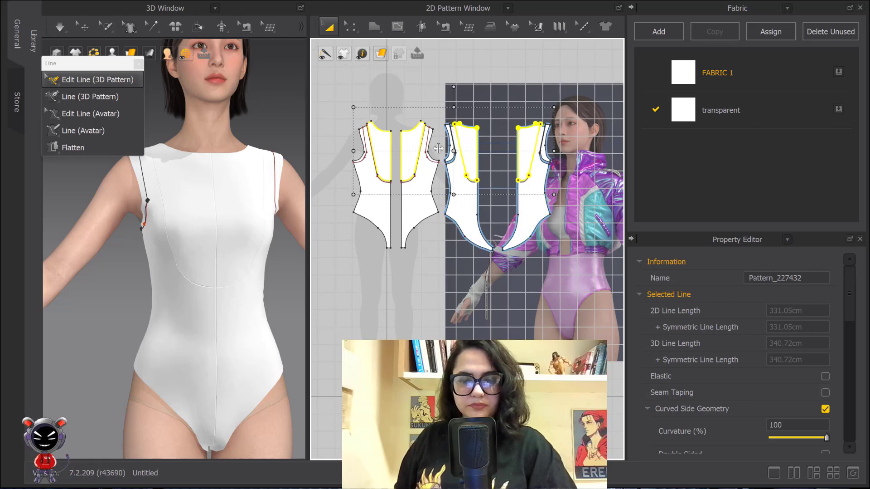
{"action": "left_click", "coordinate": [840, 112]}
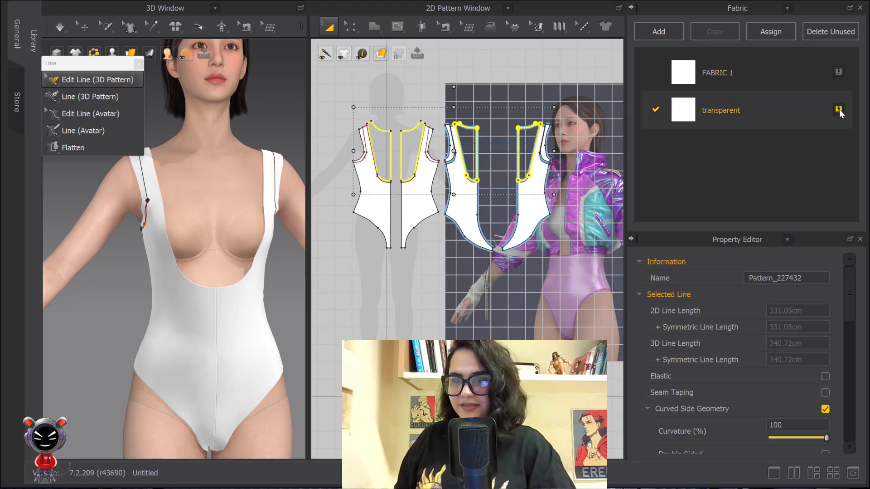
Step: Cut and sew the front panel on the avatar's right side along its internal armhole line
{"action": "scroll", "coordinate": [397, 195], "scroll_direction": "up", "scroll_amount": 5}
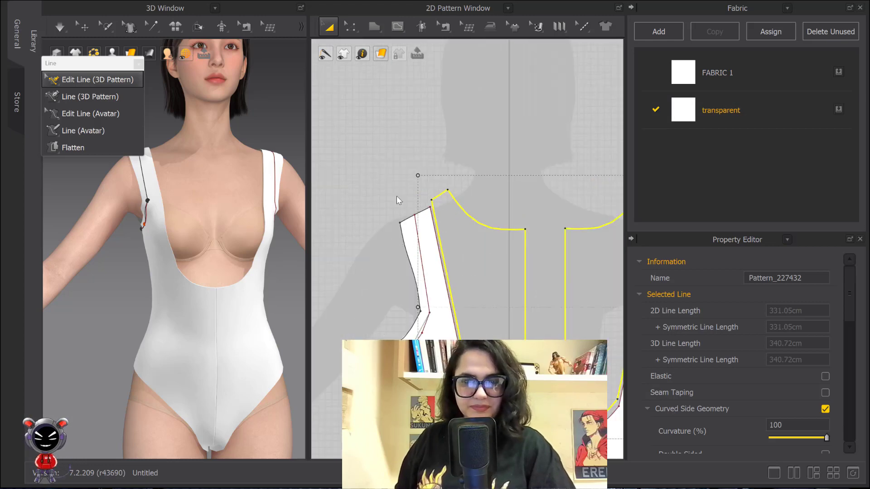
{"action": "scroll", "coordinate": [401, 164], "scroll_direction": "up", "scroll_amount": 4}
{"action": "key", "text": "z"}
{"action": "left_click", "coordinate": [428, 190]}
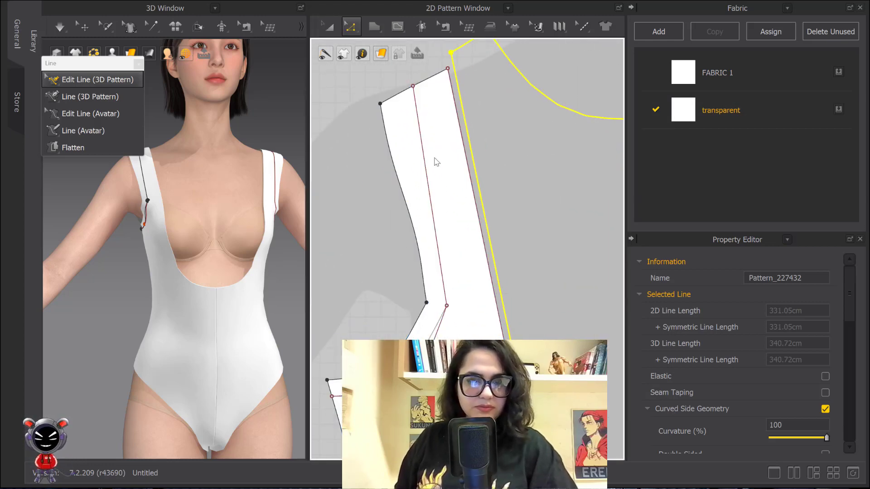
{"action": "left_click", "coordinate": [442, 326], "text": "shift"}
{"action": "right_click", "coordinate": [443, 329]}
{"action": "left_click", "coordinate": [463, 399]}
{"action": "right_click", "coordinate": [417, 115]}
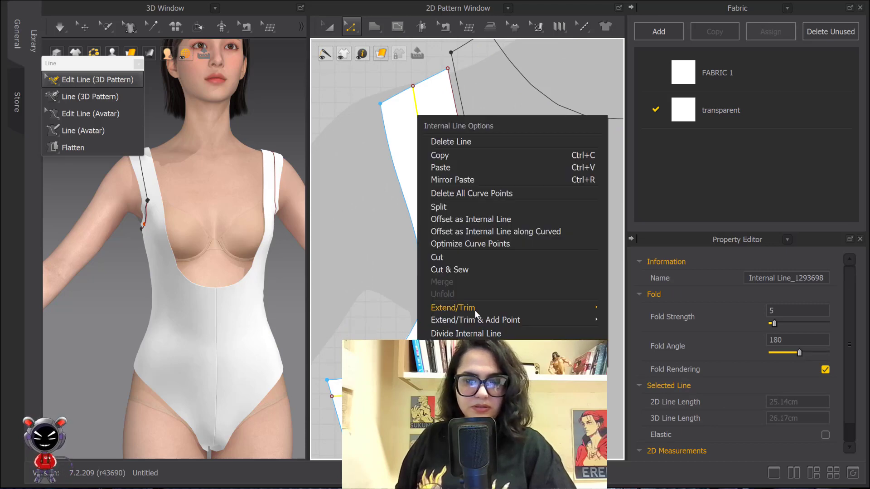
{"action": "left_click", "coordinate": [460, 272]}
Step: Cut and sew the other front panel along its matching internal armhole line
{"action": "scroll", "coordinate": [466, 258], "scroll_direction": "down", "scroll_amount": 5}
{"action": "scroll", "coordinate": [529, 168], "scroll_direction": "up", "scroll_amount": 5}
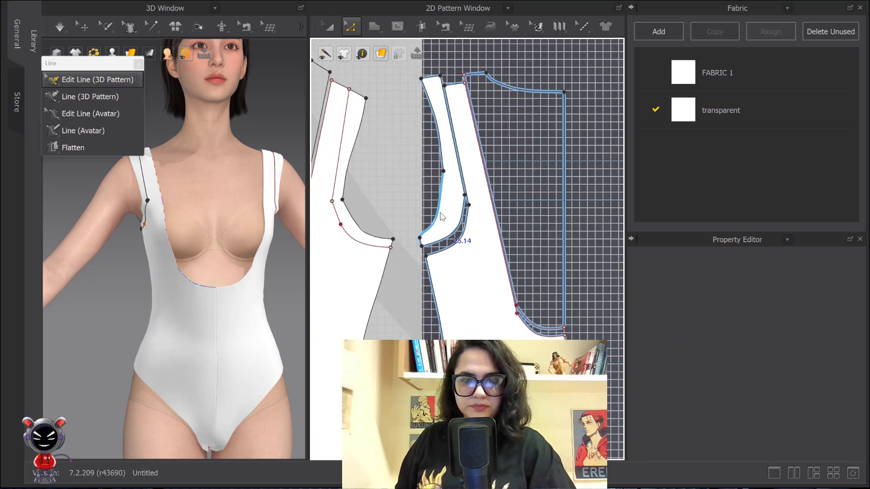
{"action": "left_click", "coordinate": [380, 170]}
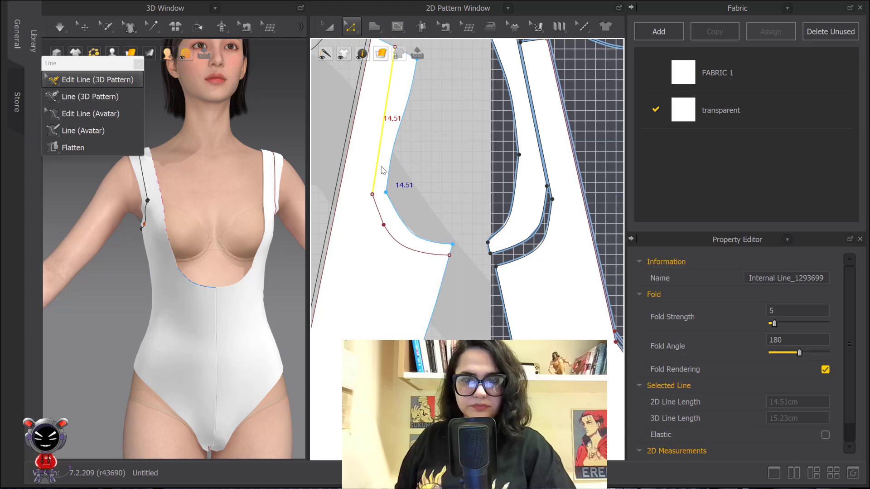
{"action": "right_click", "coordinate": [380, 213]}
{"action": "left_click", "coordinate": [428, 370]}
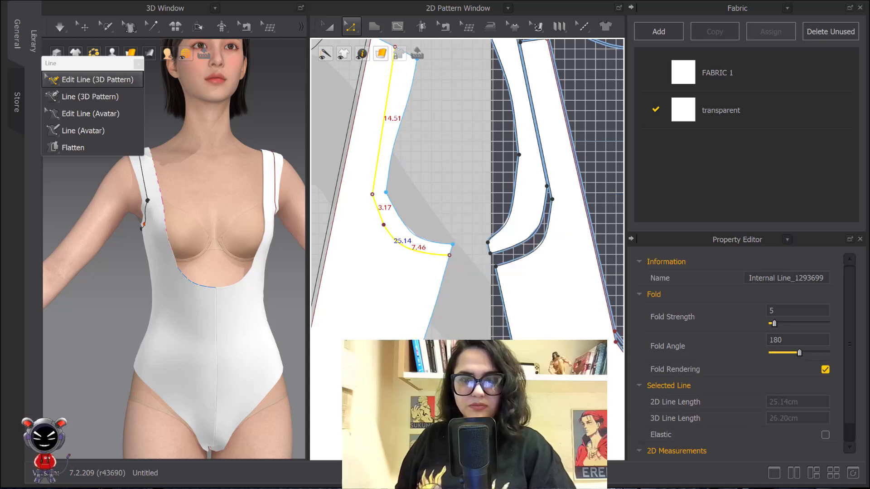
Step: Assign the transparent fabric to both front armhole strips and the adjacent back armhole strip
{"action": "scroll", "coordinate": [452, 220], "scroll_direction": "down", "scroll_amount": 5}
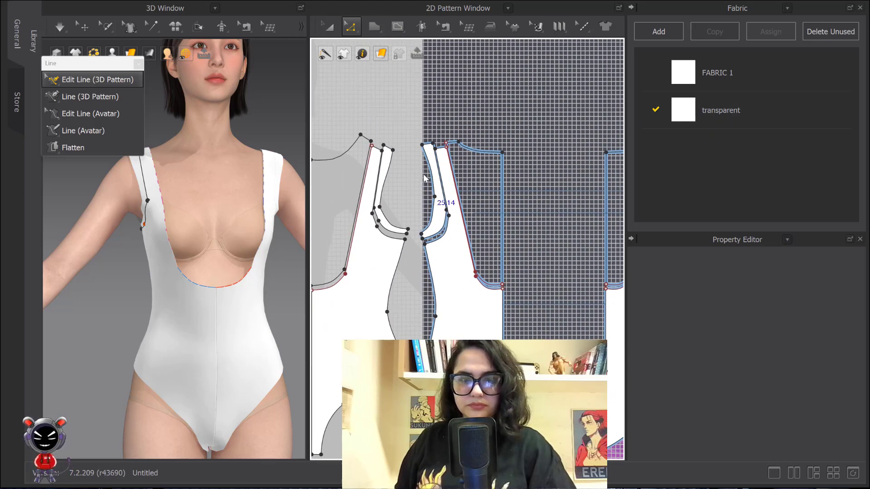
{"action": "scroll", "coordinate": [426, 177], "scroll_direction": "down", "scroll_amount": 2}
{"action": "key", "text": "a"}
{"action": "left_click", "coordinate": [434, 173]}
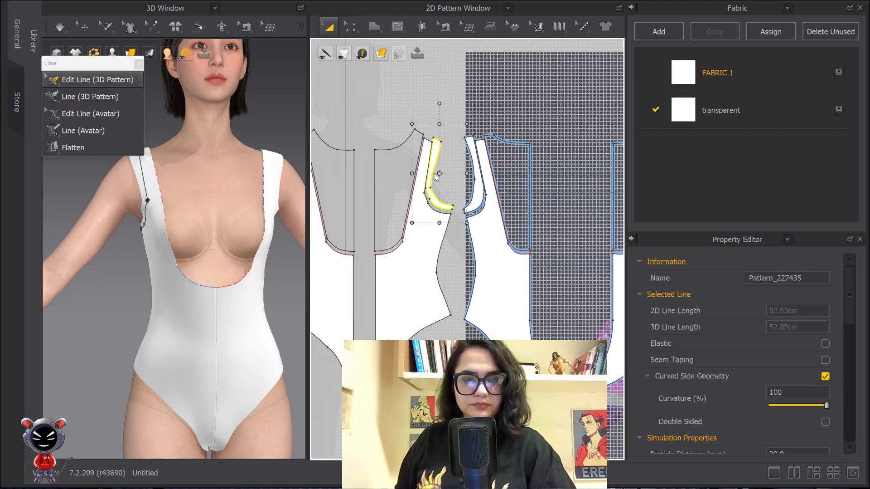
{"action": "left_click", "coordinate": [477, 190], "text": "shift"}
{"action": "middle_click_drag", "start_coordinate": [462, 186], "coordinate": [548, 196]}
{"action": "left_click", "coordinate": [384, 185], "text": "shift"}
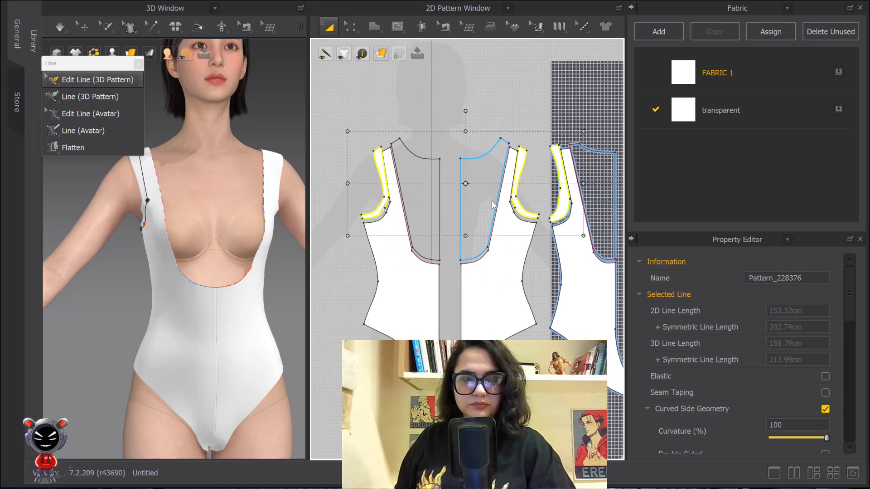
{"action": "left_click", "coordinate": [841, 112]}
Step: Assign the transparent fabric to the remaining armhole strip of the opposite back panel
{"action": "scroll", "coordinate": [583, 183], "scroll_direction": "down", "scroll_amount": 2}
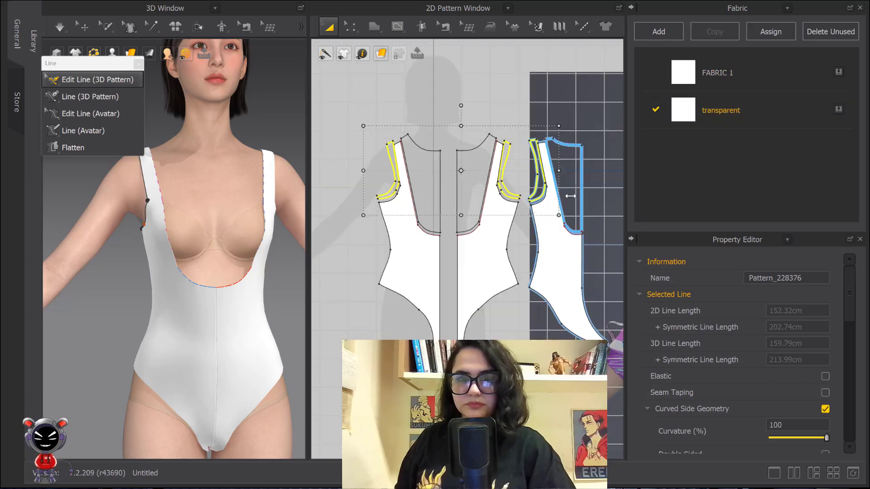
{"action": "middle_click_drag", "start_coordinate": [584, 183], "coordinate": [490, 149]}
{"action": "left_click", "coordinate": [548, 141]}
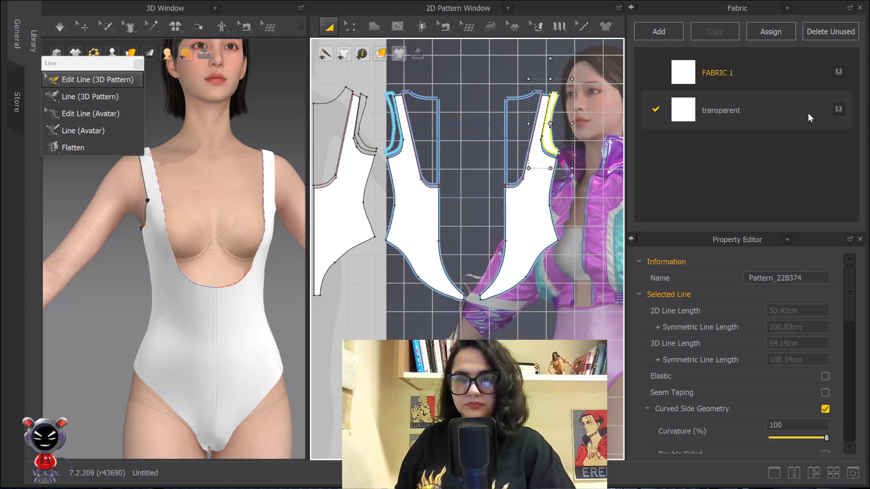
{"action": "left_click", "coordinate": [839, 110]}
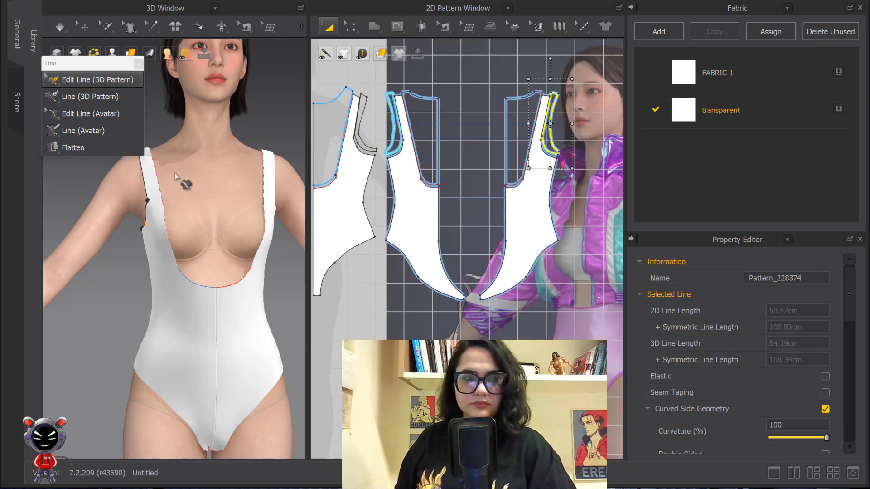
Step: Simulate the bodysuit briefly and inspect the shoulder straps and neckline on the avatar from the front and back
{"action": "scroll", "coordinate": [195, 191], "scroll_direction": "up", "scroll_amount": 3}
{"action": "right_click_drag", "start_coordinate": [113, 216], "coordinate": [145, 224]}
{"action": "scroll", "coordinate": [211, 217], "scroll_direction": "up", "scroll_amount": 3}
{"action": "scroll", "coordinate": [160, 234], "scroll_direction": "down", "scroll_amount": 3}
{"action": "scroll", "coordinate": [164, 227], "scroll_direction": "down", "scroll_amount": 3}
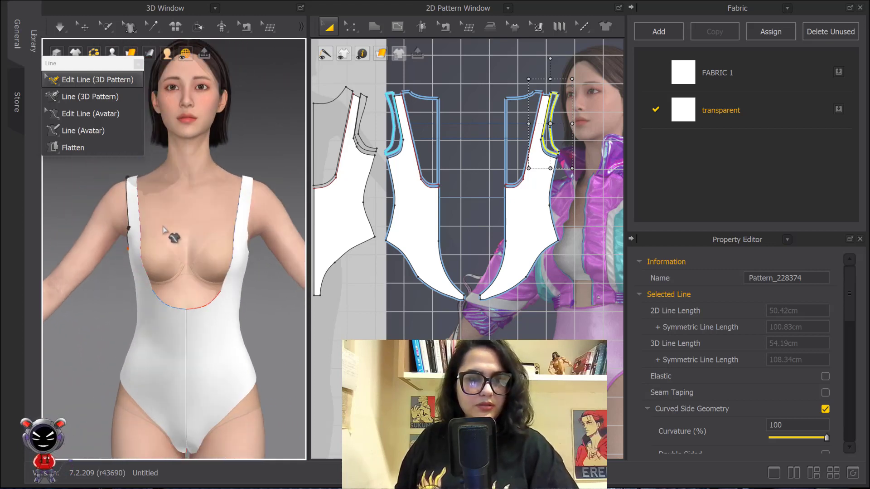
{"action": "scroll", "coordinate": [165, 228], "scroll_direction": "up", "scroll_amount": 1}
{"action": "key", "text": "space"}
{"action": "key", "text": "space"}
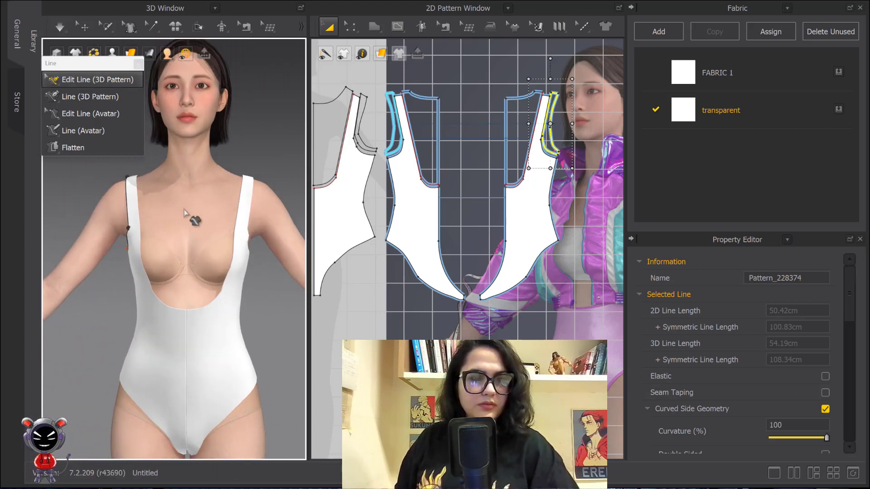
{"action": "right_click_drag", "start_coordinate": [190, 201], "coordinate": [285, 255]}
{"action": "left_click", "coordinate": [285, 255]}
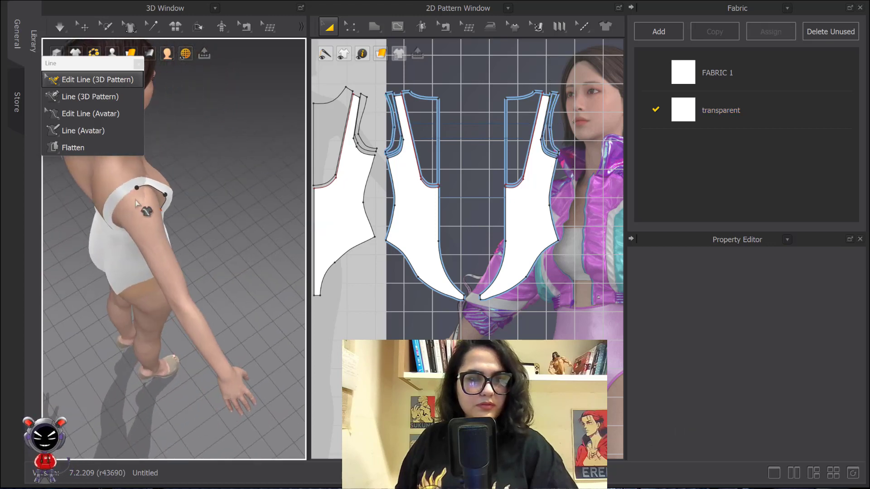
Step: Inspect the bodysuit's shoulder strap, armhole edges, neckline and leg openings on the avatar from several sides
{"action": "middle_click_drag", "start_coordinate": [142, 204], "coordinate": [196, 263]}
{"action": "scroll", "coordinate": [197, 247], "scroll_direction": "up", "scroll_amount": 3}
{"action": "right_click_drag", "start_coordinate": [196, 244], "coordinate": [176, 237]}
{"action": "left_click", "coordinate": [83, 96]}
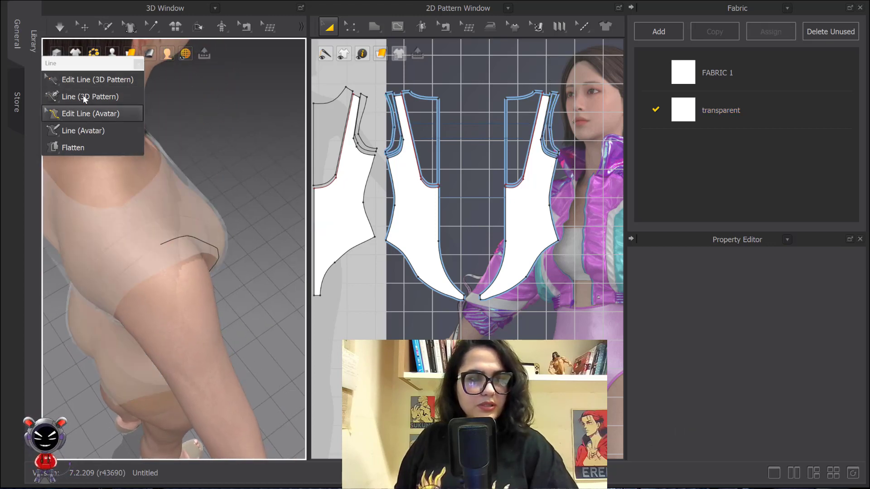
{"action": "left_click", "coordinate": [91, 80]}
{"action": "left_click", "coordinate": [176, 238]}
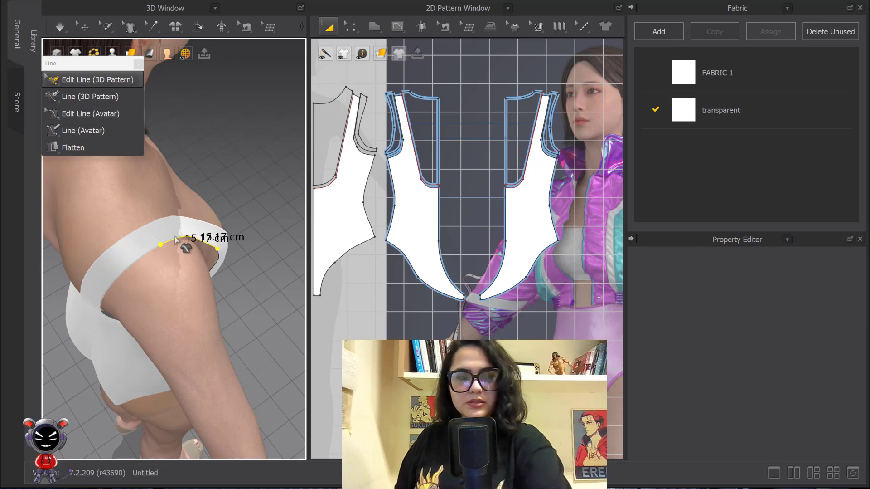
{"action": "right_click_drag", "start_coordinate": [195, 240], "coordinate": [237, 240]}
{"action": "middle_click_drag", "start_coordinate": [239, 240], "coordinate": [317, 231]}
{"action": "scroll", "coordinate": [259, 239], "scroll_direction": "up", "scroll_amount": 3}
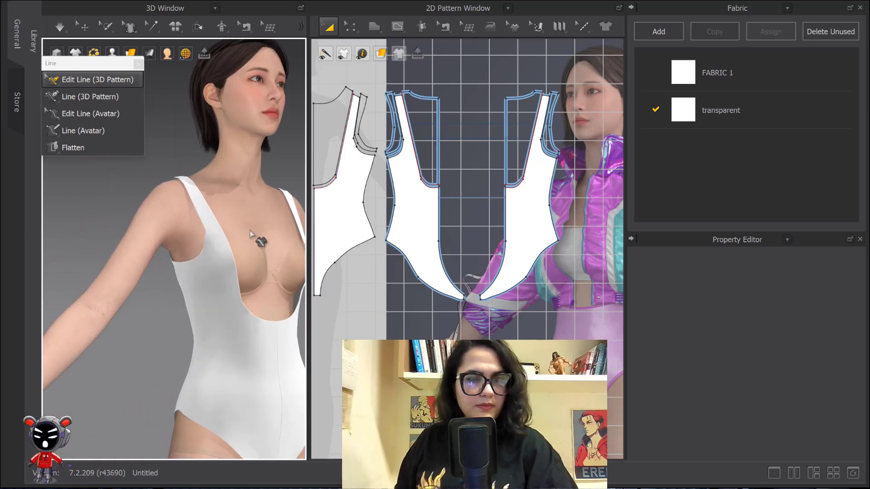
{"action": "right_click_drag", "start_coordinate": [258, 239], "coordinate": [222, 235]}
{"action": "scroll", "coordinate": [222, 236], "scroll_direction": "down", "scroll_amount": 2}
{"action": "middle_click_drag", "start_coordinate": [222, 236], "coordinate": [222, 196]}
{"action": "scroll", "coordinate": [222, 195], "scroll_direction": "up", "scroll_amount": 2}
{"action": "scroll", "coordinate": [223, 213], "scroll_direction": "down", "scroll_amount": 8}
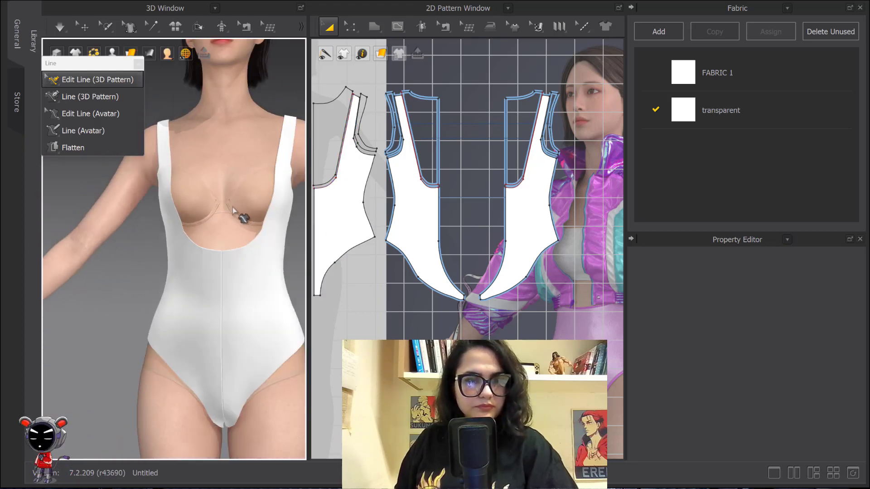
{"action": "scroll", "coordinate": [250, 199], "scroll_direction": "up", "scroll_amount": 6}
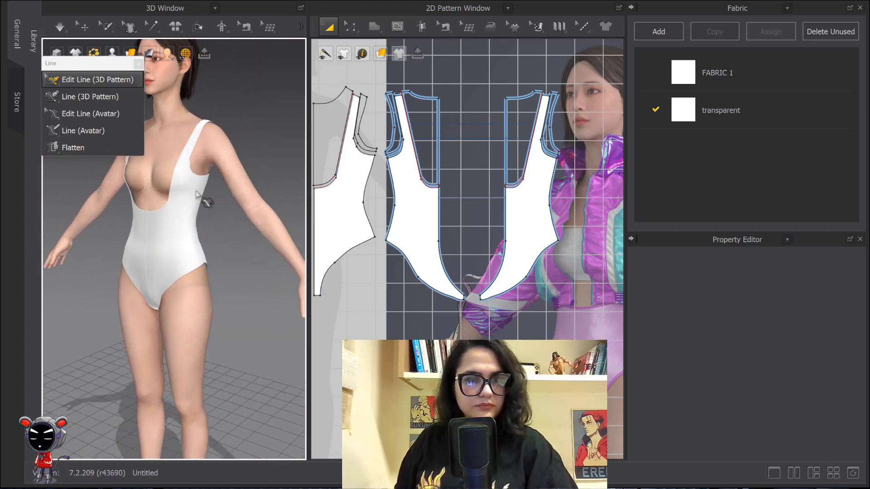
{"action": "scroll", "coordinate": [227, 226], "scroll_direction": "up", "scroll_amount": 3}
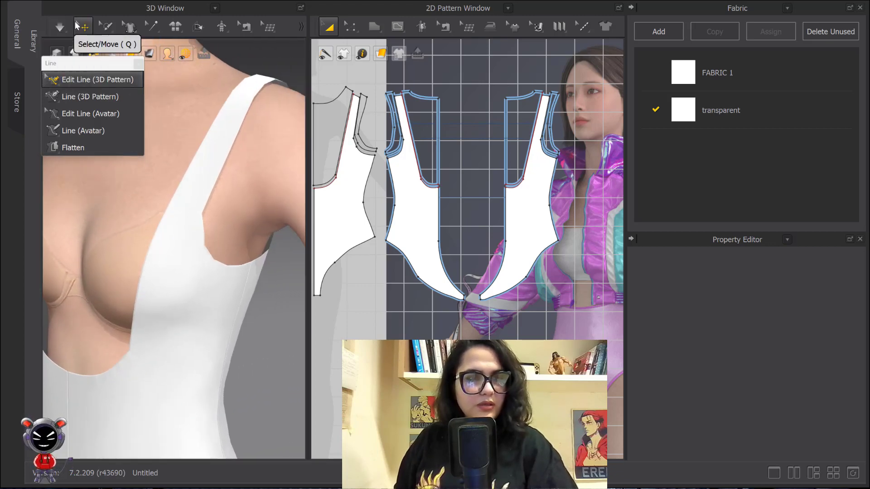
Step: Curve the short straight armhole segment of the front panel and the matching edge of its transparent strip, and simulate briefly
{"action": "left_click", "coordinate": [84, 27]}
{"action": "left_click", "coordinate": [203, 234]}
{"action": "scroll", "coordinate": [563, 235], "scroll_direction": "up", "scroll_amount": 8}
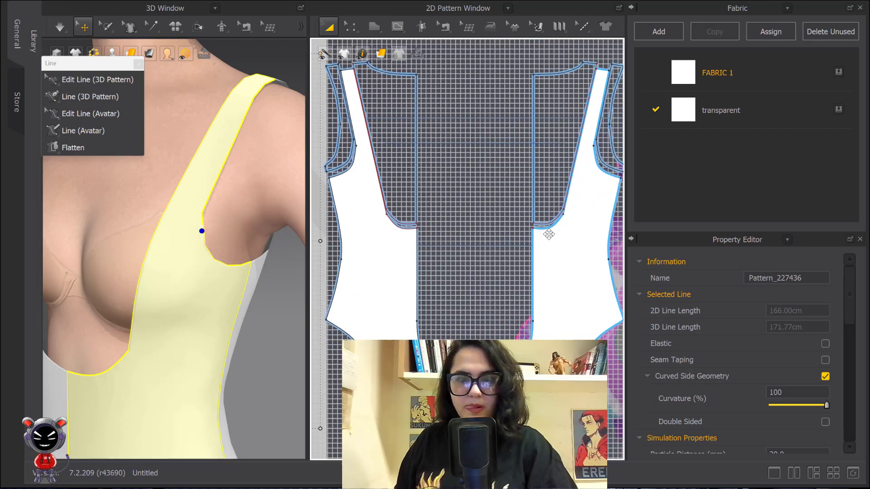
{"action": "scroll", "coordinate": [491, 220], "scroll_direction": "up", "scroll_amount": 6}
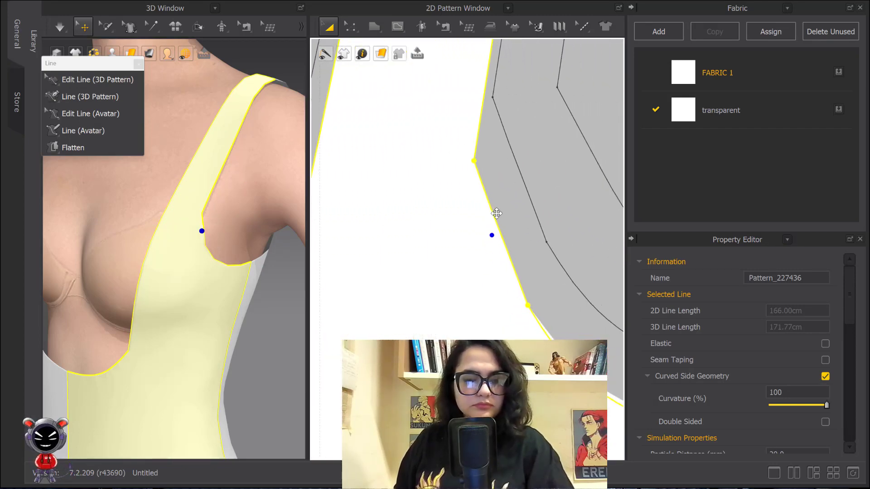
{"action": "key", "text": "c"}
{"action": "left_click_drag", "start_coordinate": [500, 233], "coordinate": [489, 239]}
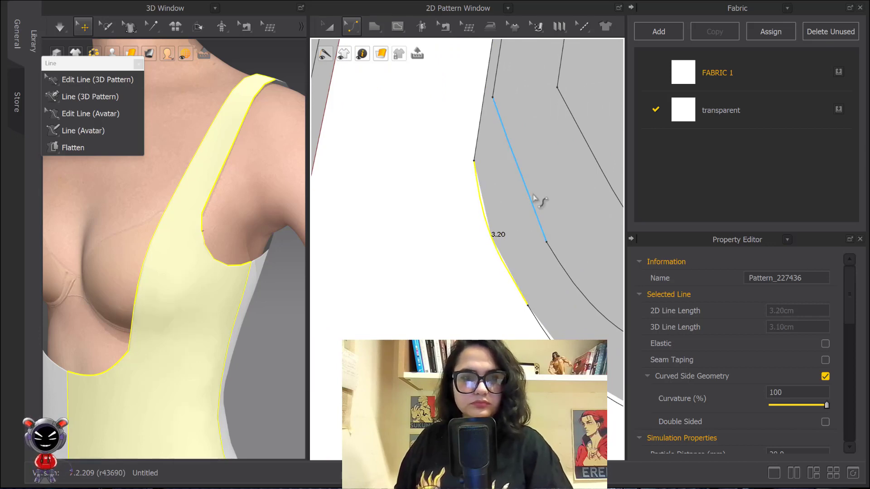
{"action": "left_click_drag", "start_coordinate": [527, 189], "coordinate": [515, 192]}
{"action": "key", "text": "space"}
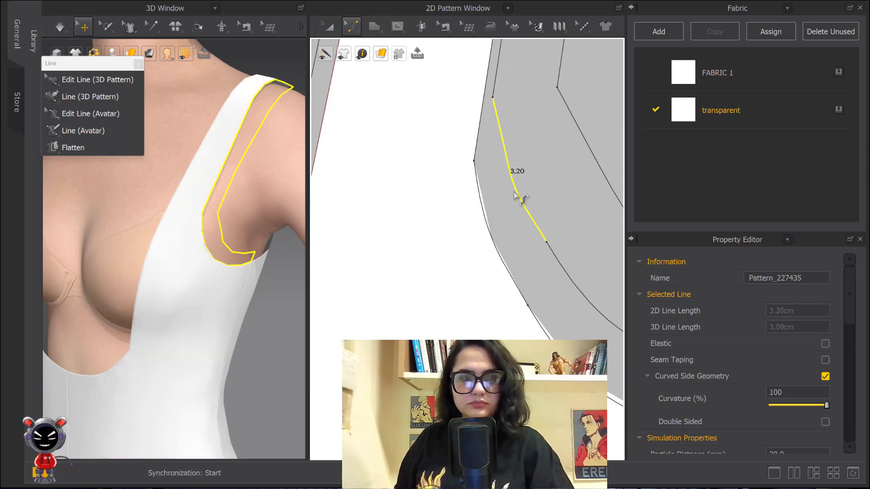
{"action": "key", "text": "space"}
Step: Curve the matching armhole segments on the opposite front panel and its transparent strip, and check the whole bodysuit on the avatar
{"action": "scroll", "coordinate": [517, 195], "scroll_direction": "down", "scroll_amount": 10}
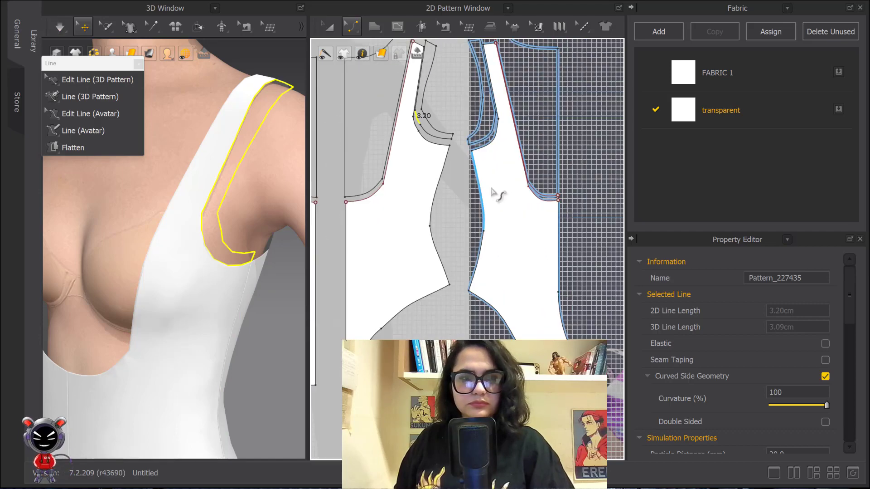
{"action": "scroll", "coordinate": [489, 168], "scroll_direction": "up", "scroll_amount": 10}
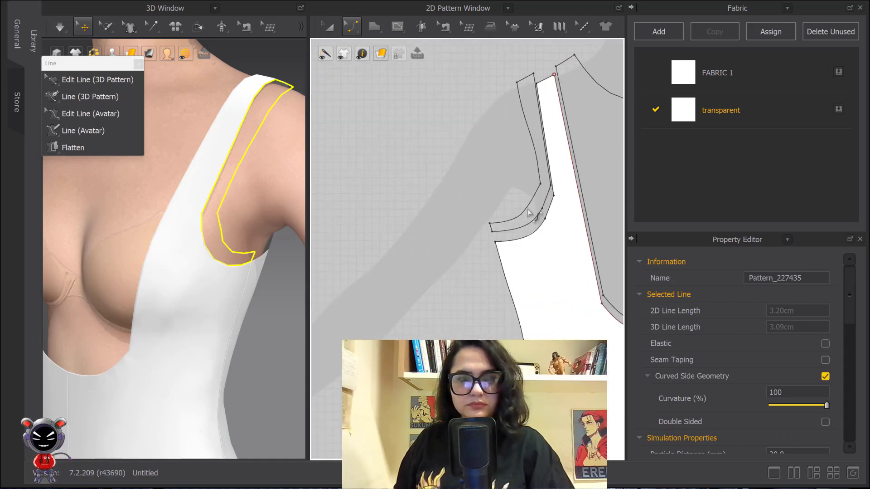
{"action": "left_click", "coordinate": [504, 254]}
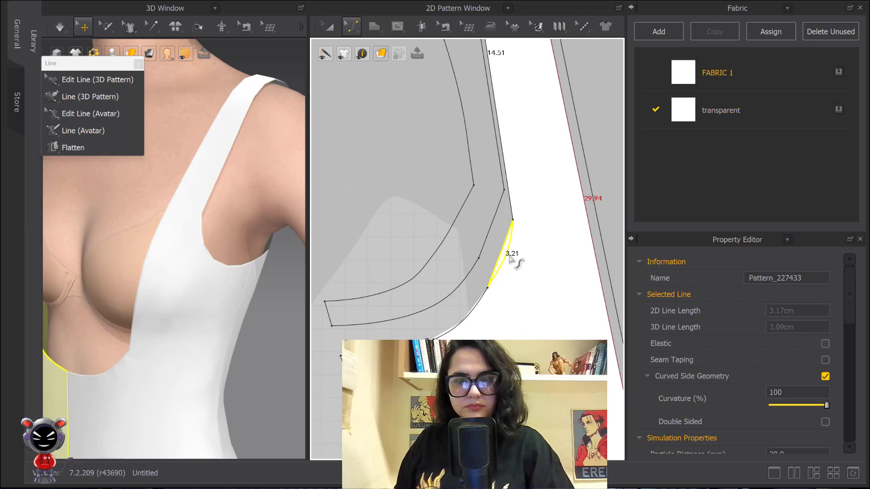
{"action": "left_click_drag", "start_coordinate": [510, 255], "coordinate": [510, 255]}
{"action": "left_click_drag", "start_coordinate": [493, 220], "coordinate": [500, 222]}
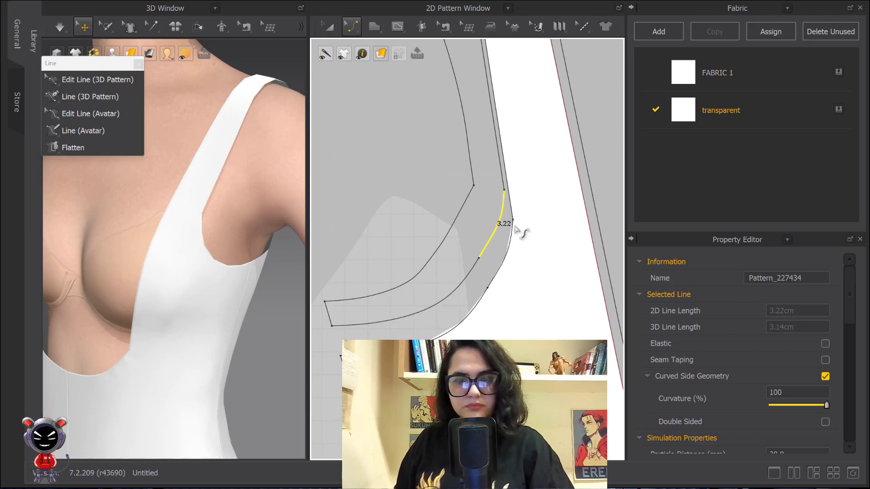
{"action": "scroll", "coordinate": [415, 125], "scroll_direction": "down", "scroll_amount": 5}
{"action": "left_click", "coordinate": [351, 27]}
{"action": "left_click", "coordinate": [360, 55]}
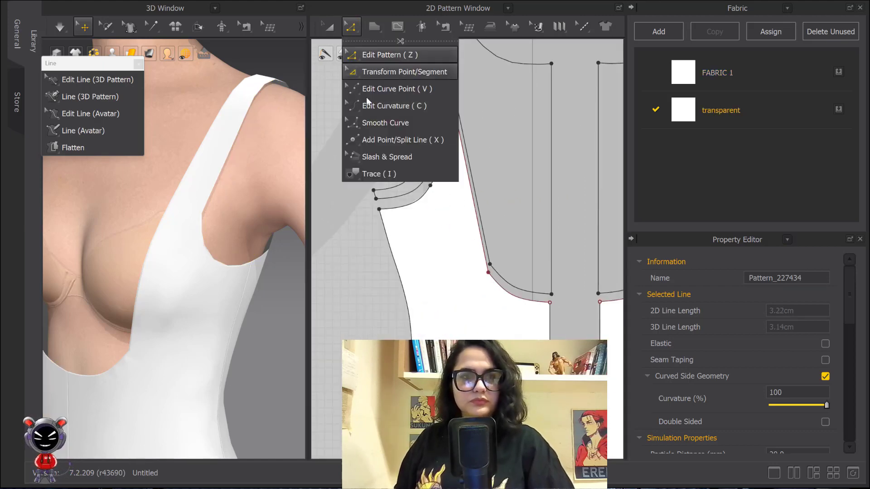
{"action": "left_click", "coordinate": [544, 171]}
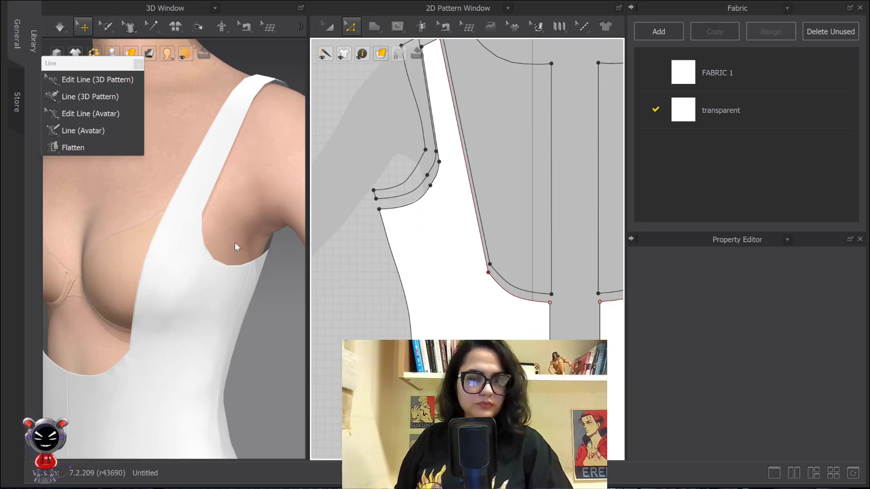
{"action": "scroll", "coordinate": [234, 242], "scroll_direction": "down", "scroll_amount": 10}
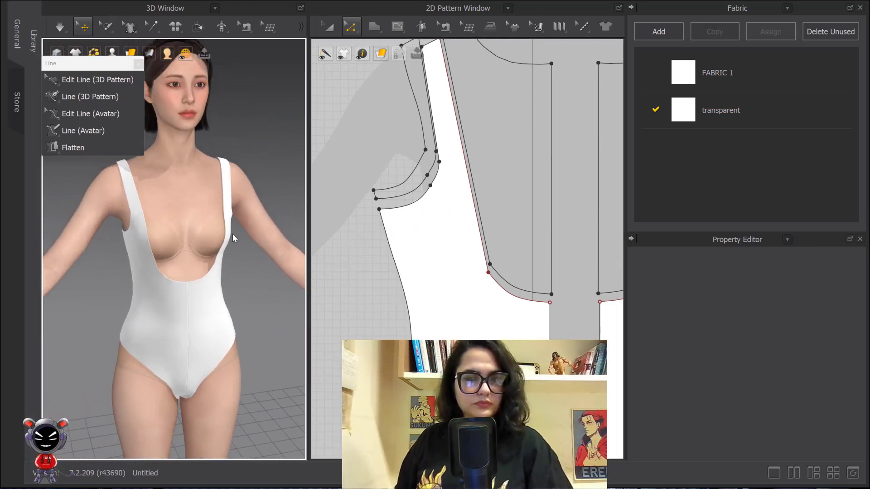
{"action": "right_click_drag", "start_coordinate": [232, 233], "coordinate": [238, 203]}
{"action": "scroll", "coordinate": [507, 204], "scroll_direction": "down", "scroll_amount": 1}
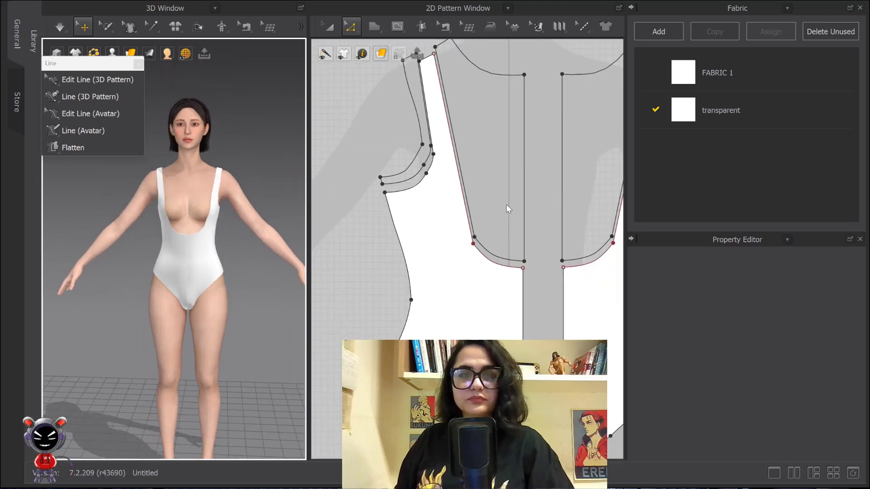
Step: Deactivate all bodysuit patterns together with their sewing
{"action": "scroll", "coordinate": [506, 207], "scroll_direction": "down", "scroll_amount": 5}
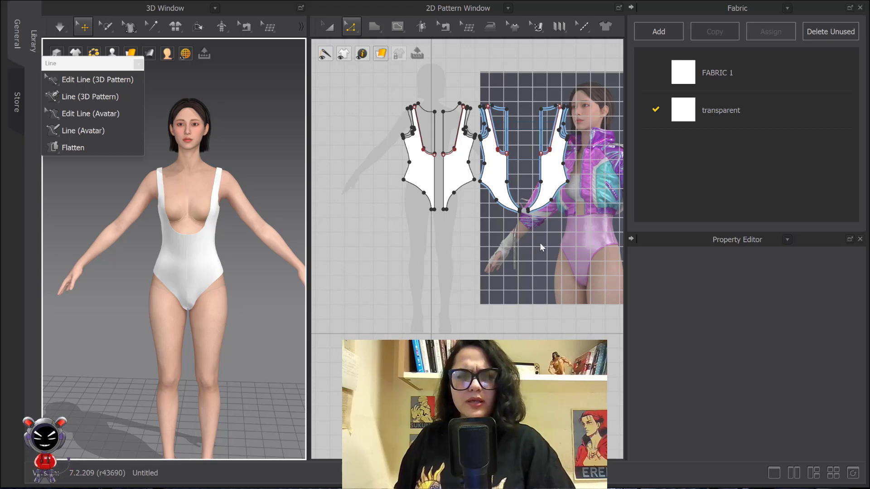
{"action": "left_click", "coordinate": [330, 27]}
{"action": "scroll", "coordinate": [368, 128], "scroll_direction": "down", "scroll_amount": 2}
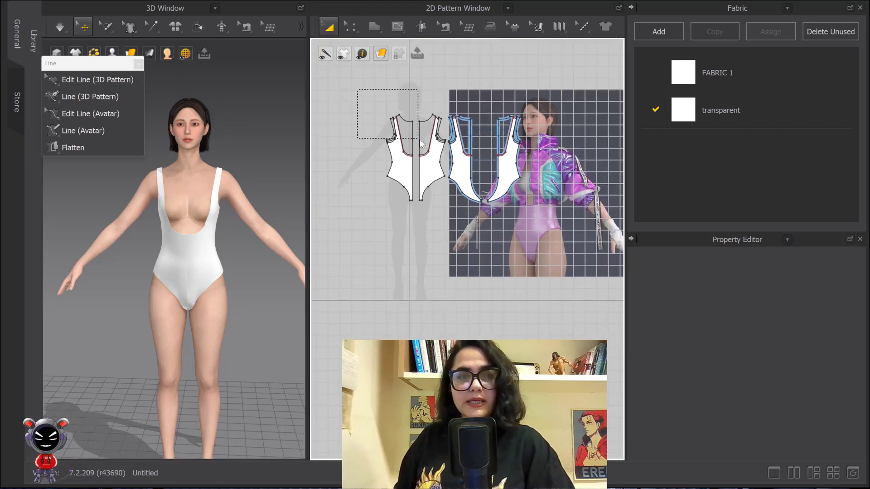
{"action": "left_click_drag", "start_coordinate": [554, 227], "coordinate": [554, 226]}
{"action": "right_click", "coordinate": [434, 169]}
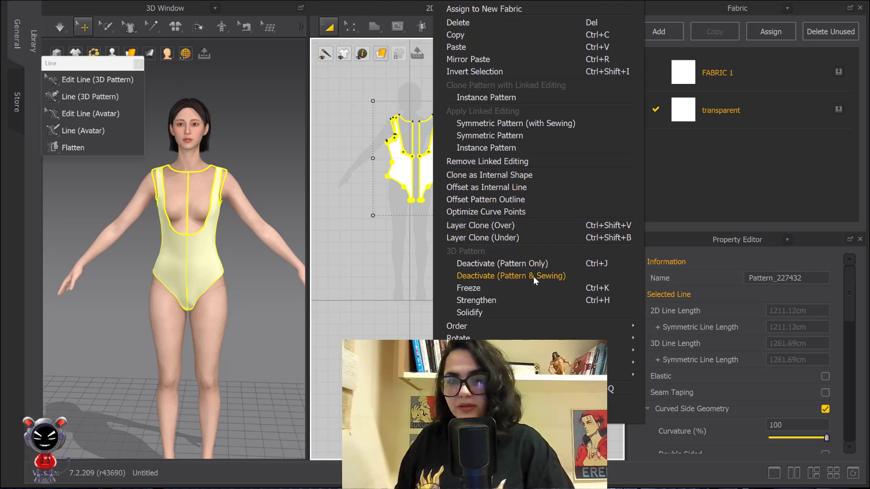
{"action": "left_click", "coordinate": [512, 272]}
{"action": "left_click", "coordinate": [385, 263]}
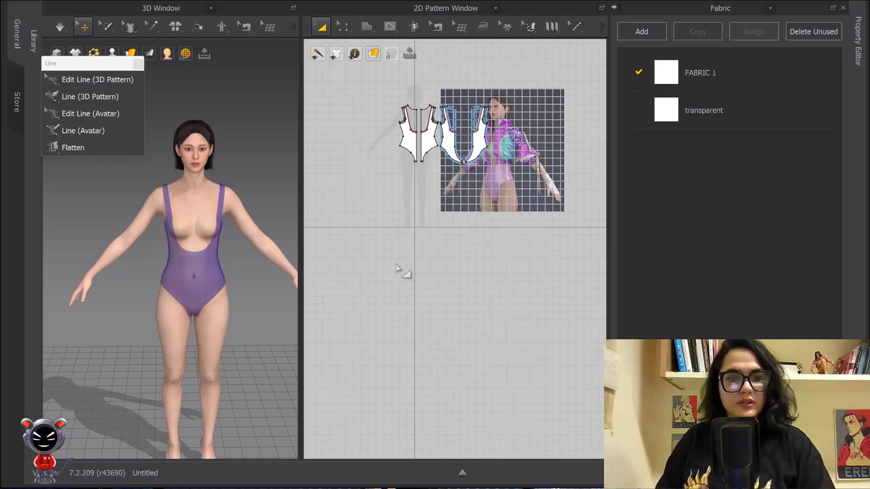
Step: Hide all the bodysuit patterns on the avatar and clear the selection
{"action": "right_click_drag", "start_coordinate": [437, 202], "coordinate": [473, 231]}
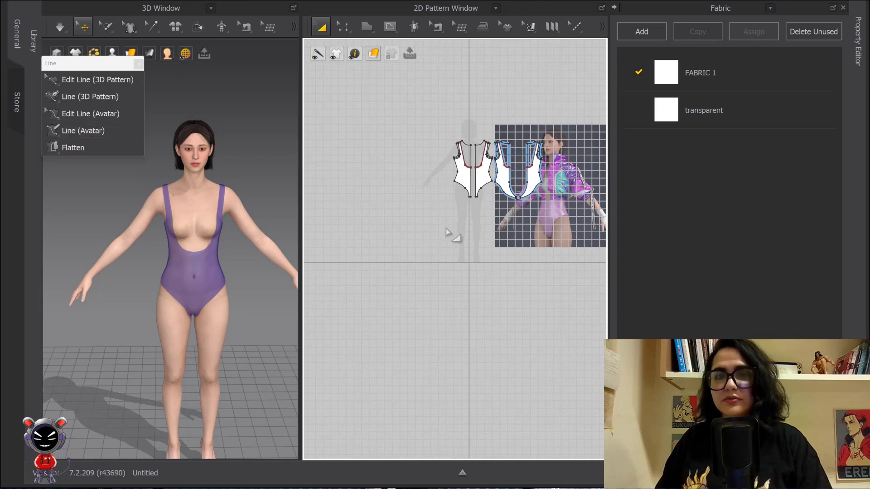
{"action": "right_click_drag", "start_coordinate": [548, 241], "coordinate": [485, 234]}
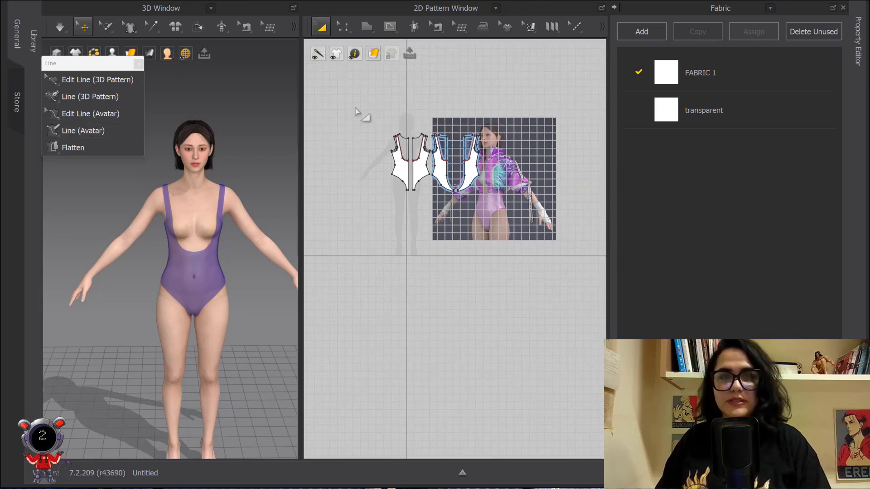
{"action": "left_click_drag", "start_coordinate": [360, 114], "coordinate": [511, 224]}
{"action": "key", "text": "shift+q"}
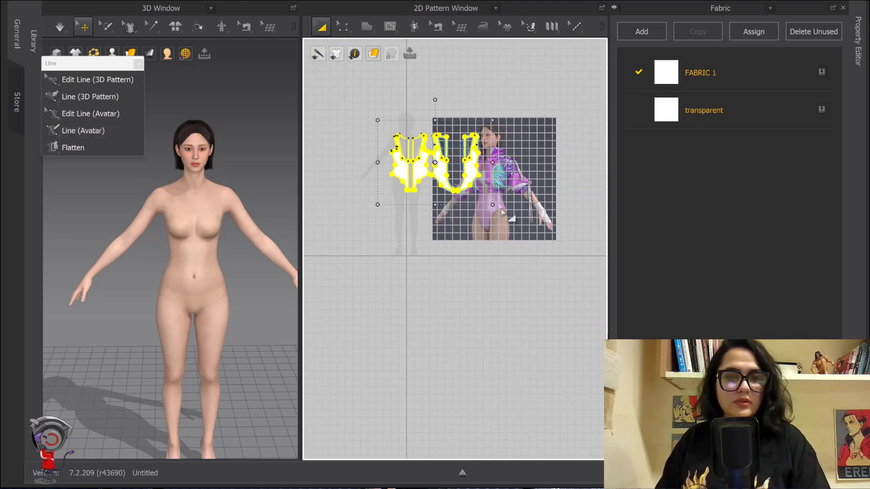
{"action": "scroll", "coordinate": [201, 222], "scroll_direction": "up", "scroll_amount": 3}
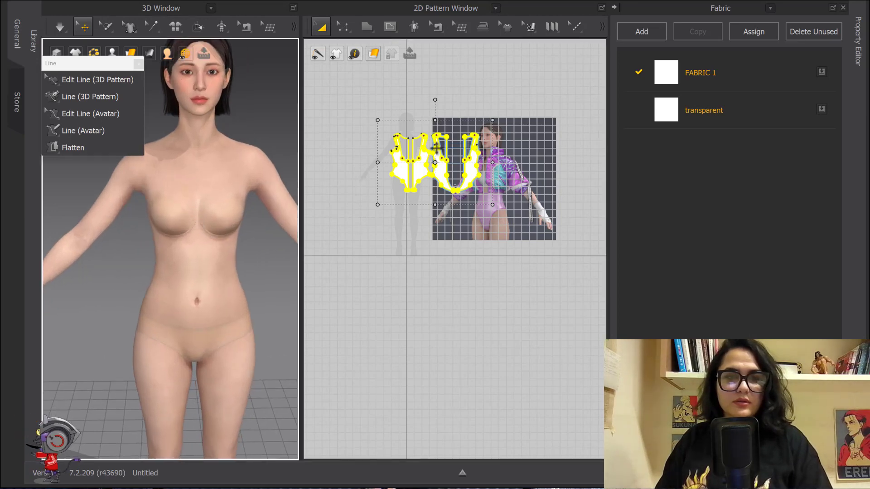
{"action": "scroll", "coordinate": [344, 195], "scroll_direction": "up", "scroll_amount": 2}
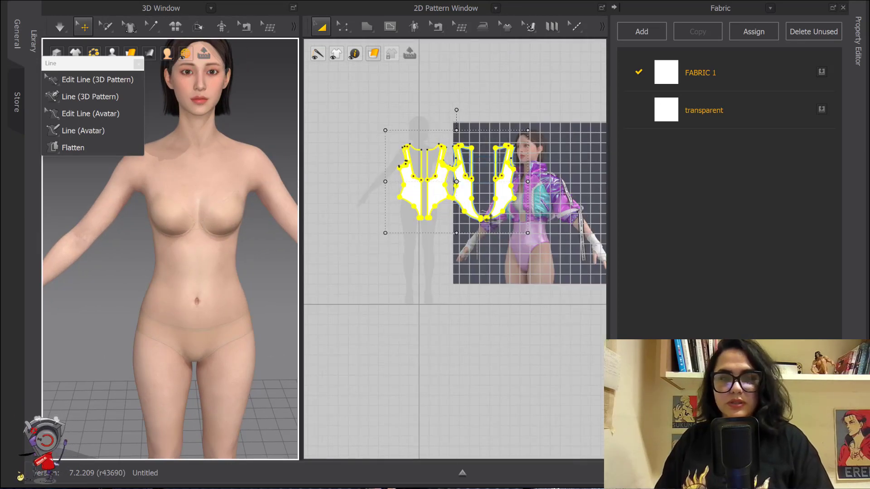
{"action": "left_click", "coordinate": [260, 121]}
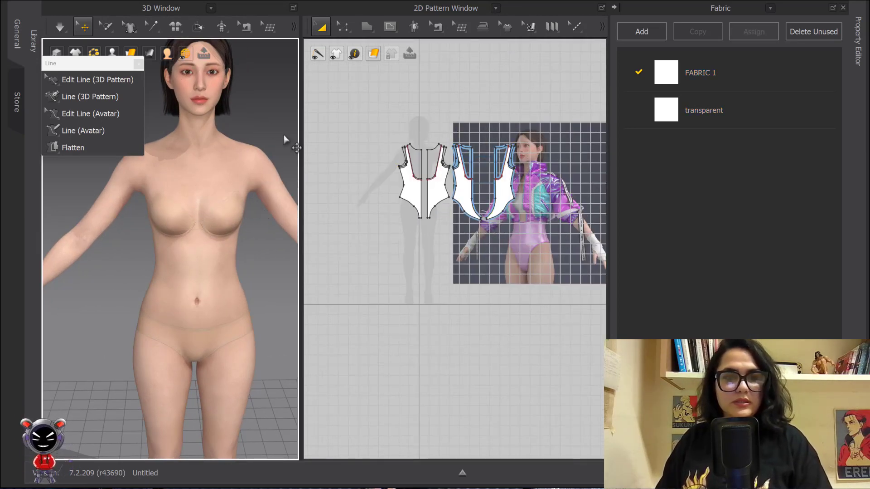
Step: Enlarge the 3D view to fill the workspace and start an avatar line from the centre of the upper chest toward the underarm
{"action": "scroll", "coordinate": [563, 272], "scroll_direction": "up", "scroll_amount": 3}
{"action": "middle_click_drag", "start_coordinate": [563, 271], "coordinate": [434, 216]}
{"action": "scroll", "coordinate": [515, 228], "scroll_direction": "up", "scroll_amount": 1}
{"action": "scroll", "coordinate": [512, 232], "scroll_direction": "down", "scroll_amount": 4}
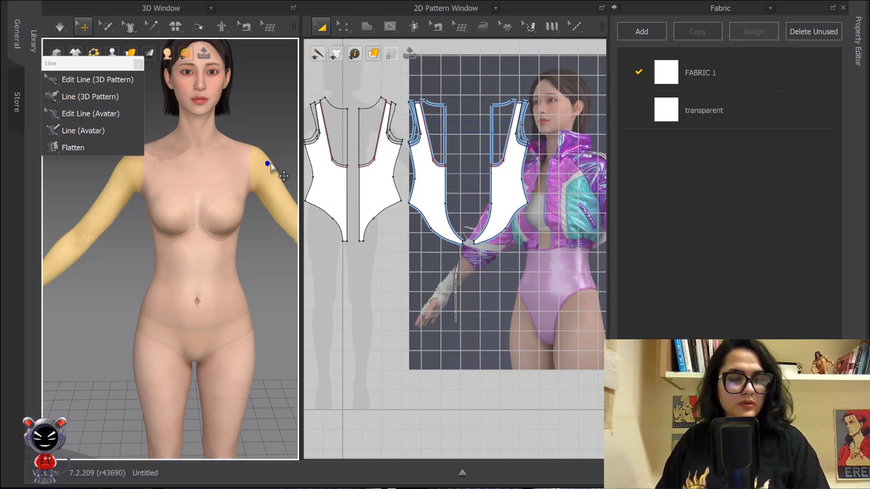
{"action": "key", "text": "alt+w"}
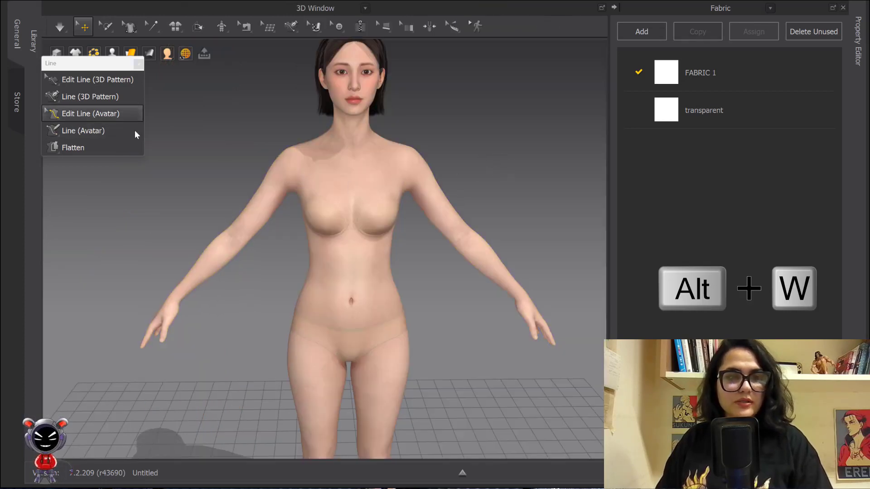
{"action": "left_click", "coordinate": [82, 131]}
{"action": "scroll", "coordinate": [353, 247], "scroll_direction": "up", "scroll_amount": 3}
{"action": "scroll", "coordinate": [356, 226], "scroll_direction": "up", "scroll_amount": 2}
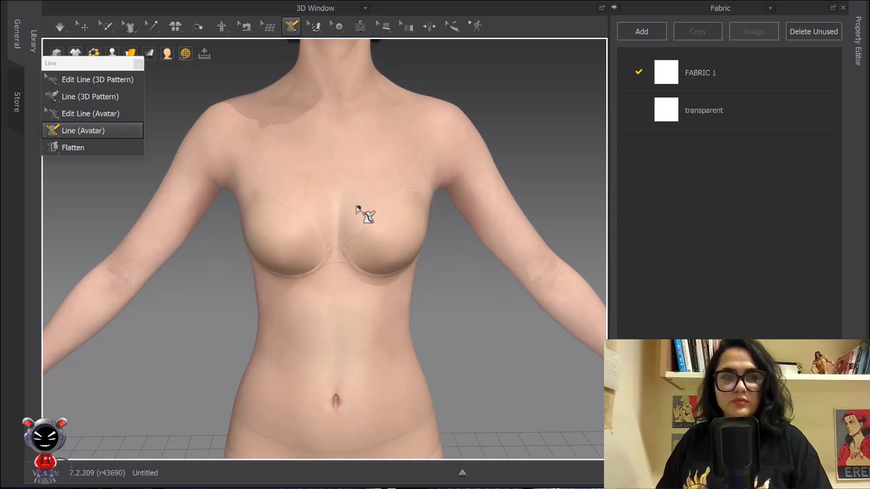
{"action": "left_click", "coordinate": [336, 187]}
{"action": "right_click_drag", "start_coordinate": [336, 188], "coordinate": [376, 180]}
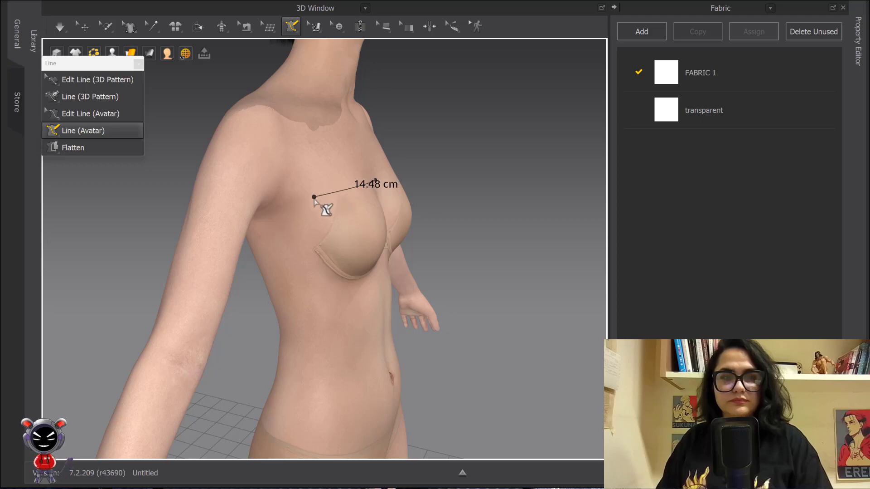
{"action": "right_click_drag", "start_coordinate": [319, 196], "coordinate": [294, 201]}
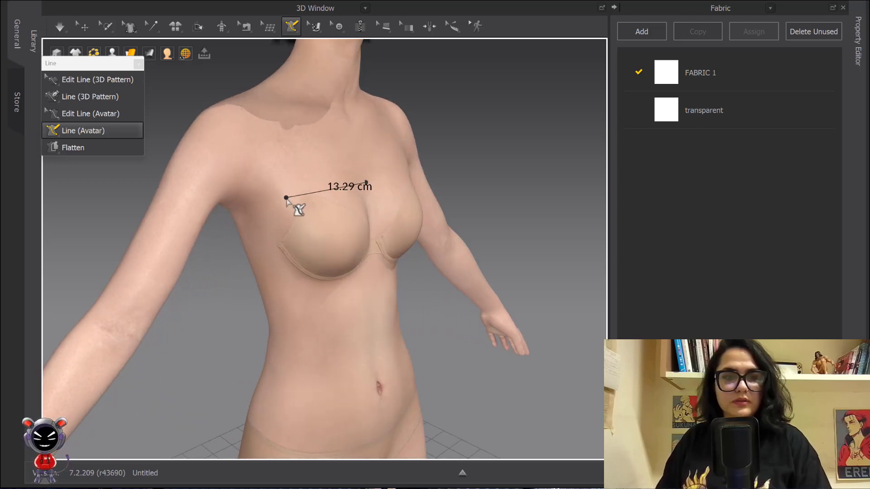
{"action": "key", "text": "Escape"}
Step: Complete the front half outline on the avatar: about 7.7 cm to the underarm, 8.9 cm down the side, 17.6 cm to the centre, and close it
{"action": "right_click_drag", "start_coordinate": [398, 202], "coordinate": [345, 236]}
{"action": "left_click", "coordinate": [346, 231]}
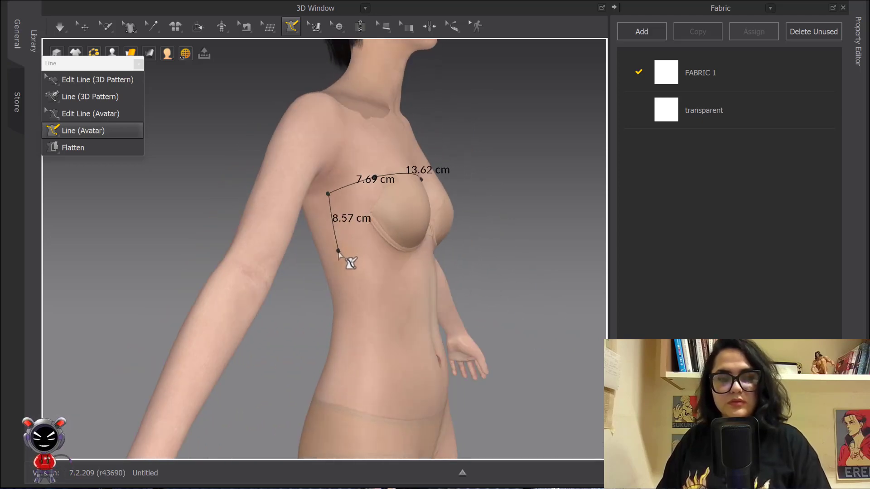
{"action": "left_click", "coordinate": [339, 254]}
{"action": "right_click_drag", "start_coordinate": [410, 255], "coordinate": [389, 255]}
{"action": "left_click", "coordinate": [391, 254]}
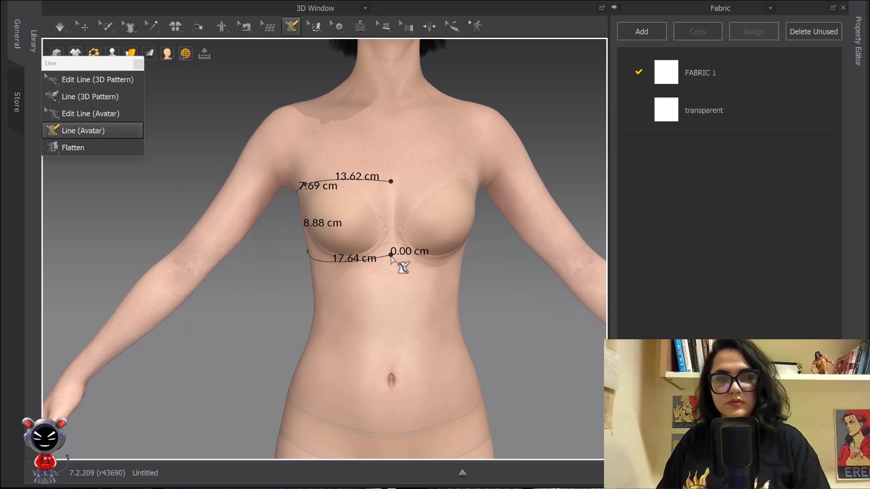
{"action": "left_click", "coordinate": [391, 182]}
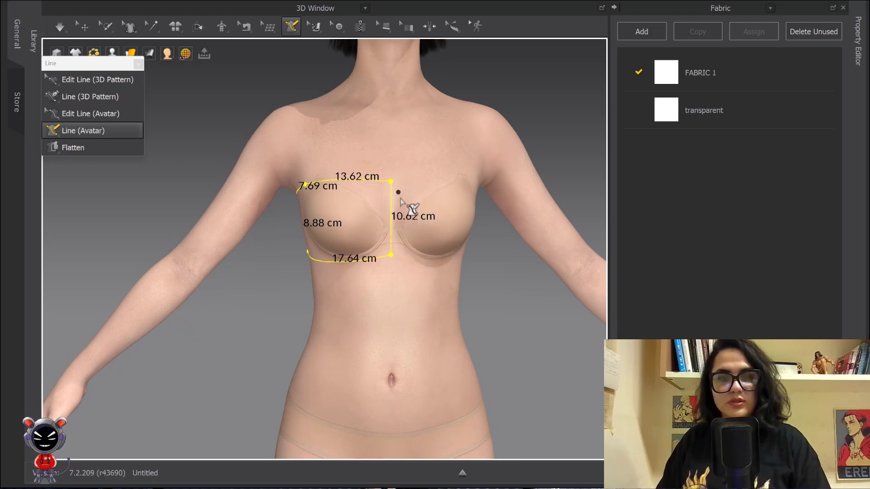
Step: Draw the back half outline from the underarm point: about 19.4 cm to the centre back, 8.7 cm down, and 15.7 cm to the lower side point
{"action": "scroll", "coordinate": [391, 199], "scroll_direction": "down", "scroll_amount": 3}
{"action": "right_click_drag", "start_coordinate": [358, 221], "coordinate": [439, 218]}
{"action": "left_click", "coordinate": [429, 210]}
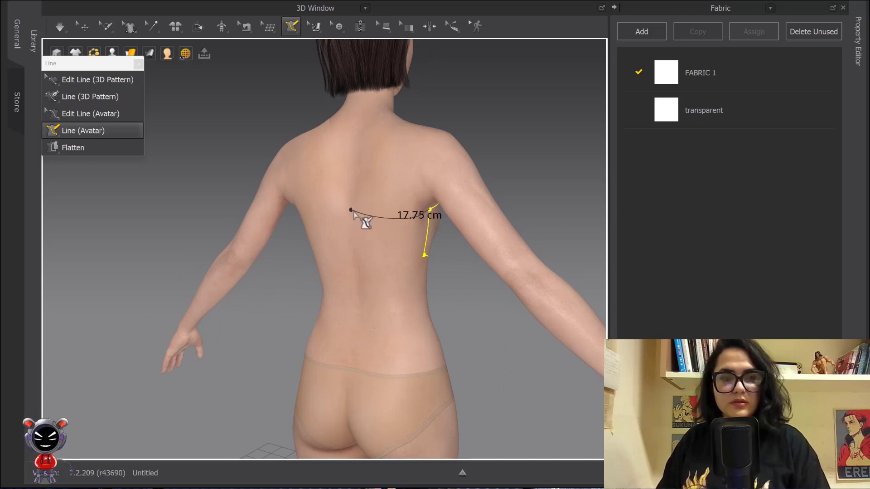
{"action": "right_click_drag", "start_coordinate": [355, 211], "coordinate": [376, 214]}
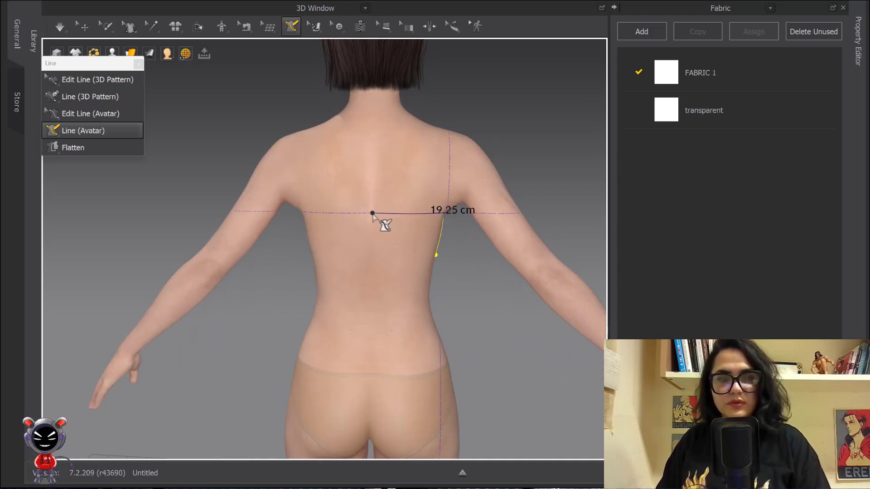
{"action": "left_click", "coordinate": [371, 212]}
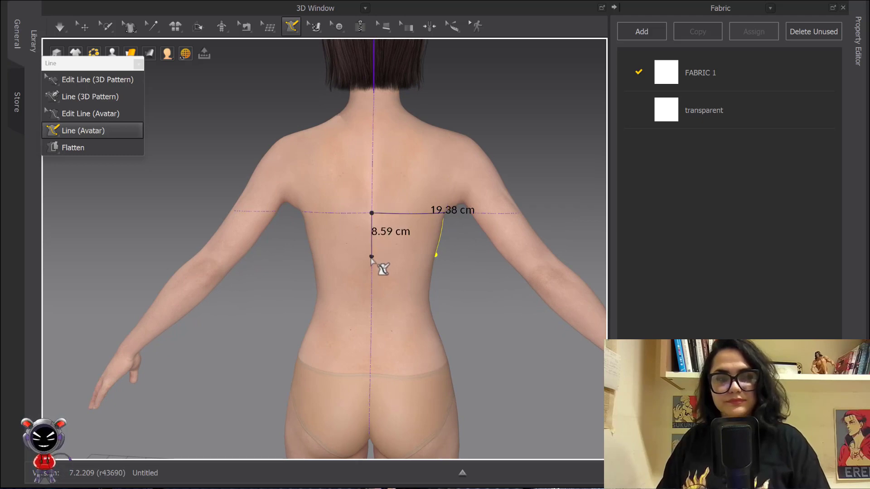
{"action": "right_click_drag", "start_coordinate": [430, 265], "coordinate": [422, 265]}
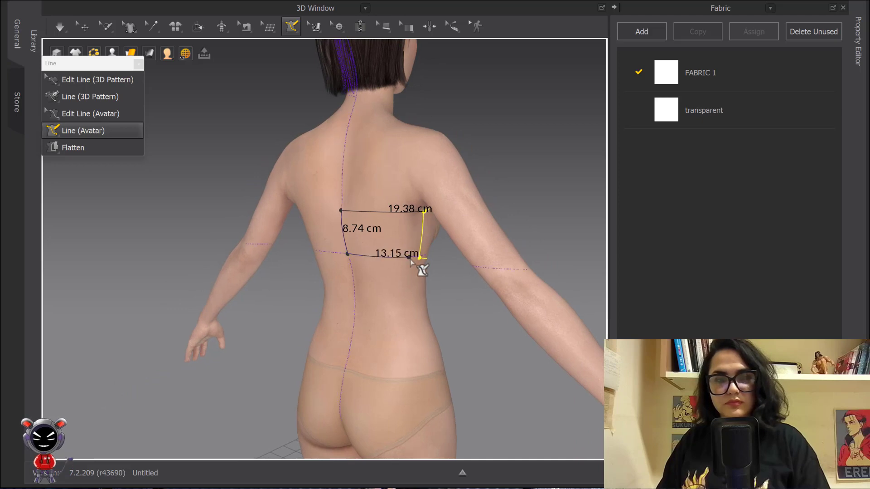
{"action": "middle_click_drag", "start_coordinate": [420, 259], "coordinate": [372, 249]}
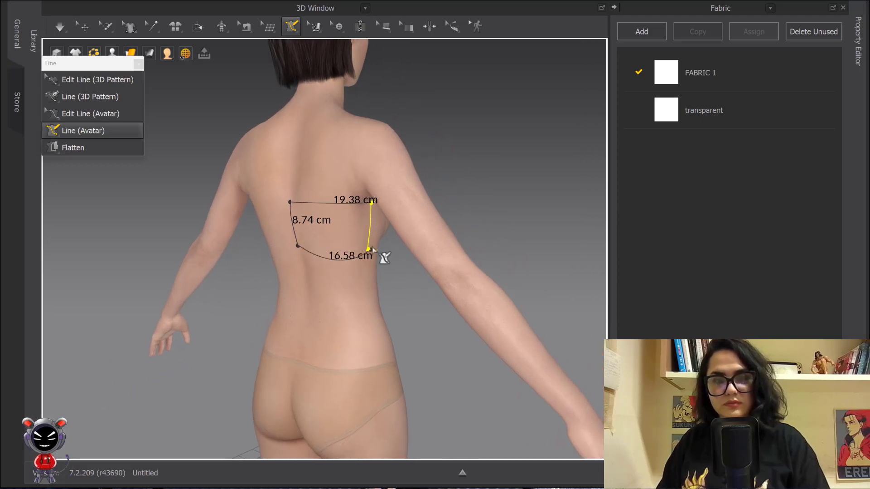
{"action": "scroll", "coordinate": [372, 249], "scroll_direction": "up", "scroll_amount": 3}
{"action": "left_click", "coordinate": [383, 251]}
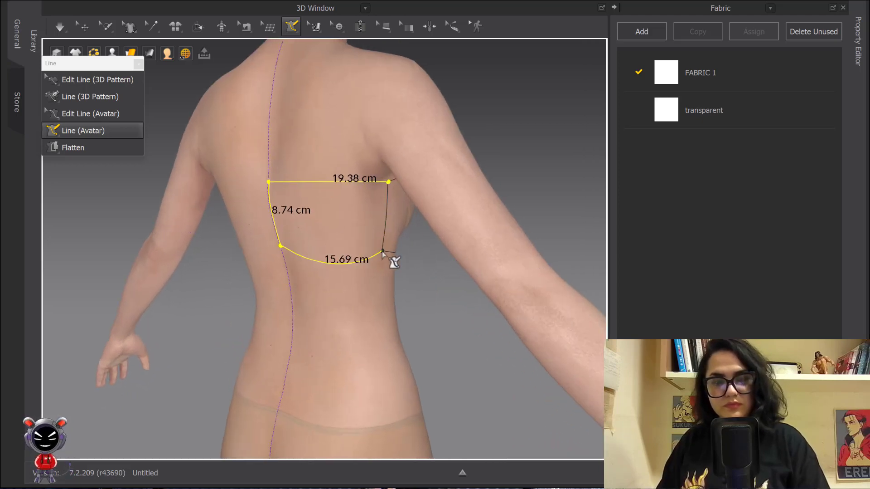
Step: Add a curve point midway on the back outline's lower edge and raise it to flatten the sag
{"action": "scroll", "coordinate": [411, 224], "scroll_direction": "down", "scroll_amount": 3}
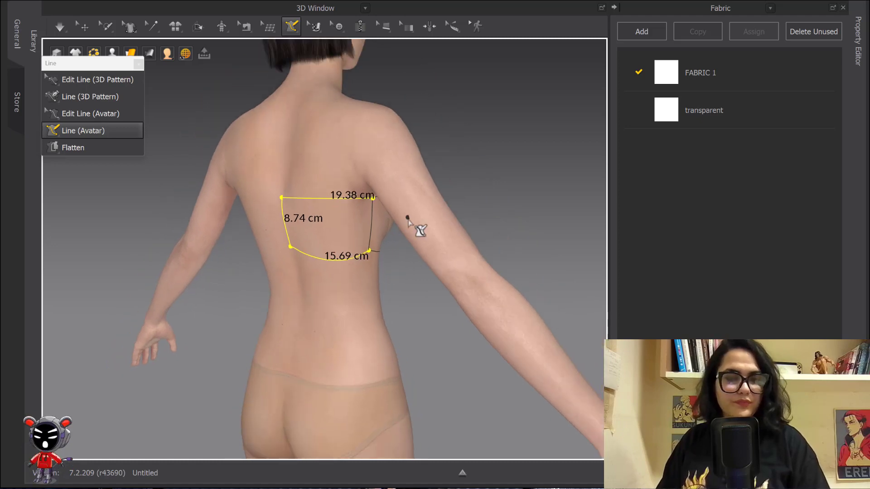
{"action": "mouse_move", "coordinate": [414, 229]}
{"action": "right_mouse_down"}
{"action": "mouse_move", "coordinate": [288, 210]}
{"action": "mouse_move", "coordinate": [407, 227]}
{"action": "right_mouse_up"}
{"action": "scroll", "coordinate": [394, 234], "scroll_direction": "up", "scroll_amount": 3}
{"action": "middle_click_drag", "start_coordinate": [380, 236], "coordinate": [358, 168]}
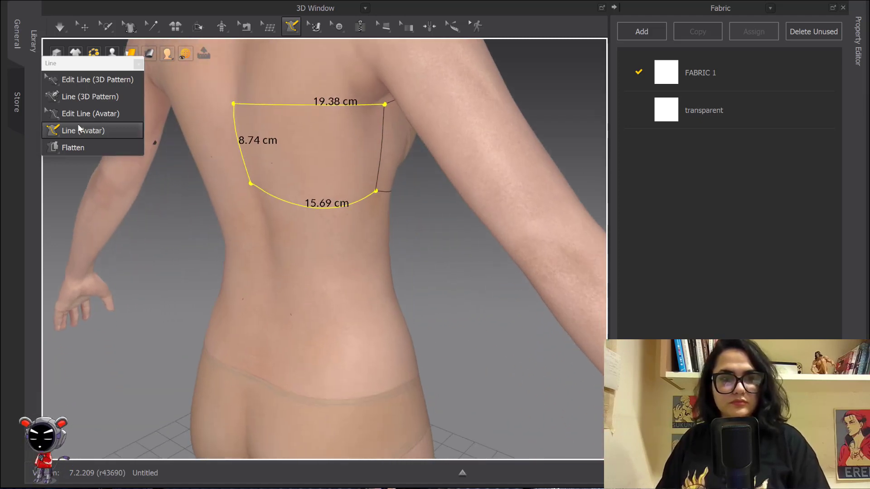
{"action": "left_click", "coordinate": [81, 116]}
{"action": "right_click", "coordinate": [312, 208]}
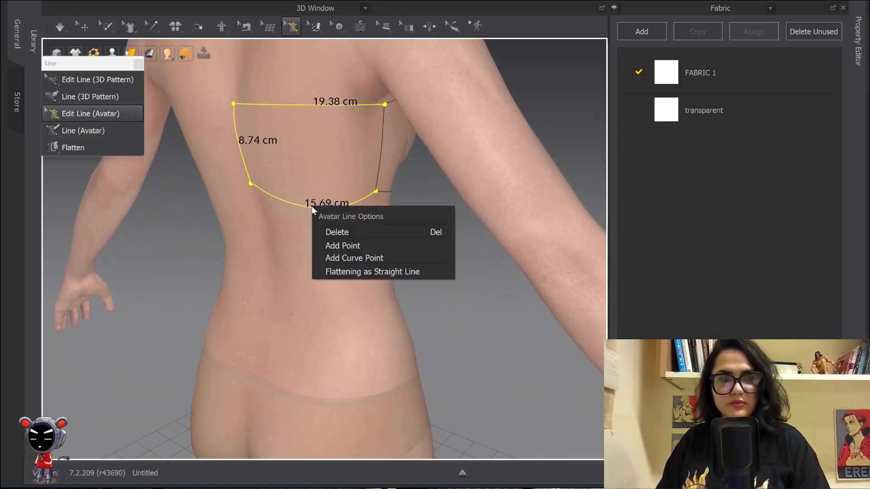
{"action": "left_click", "coordinate": [355, 257]}
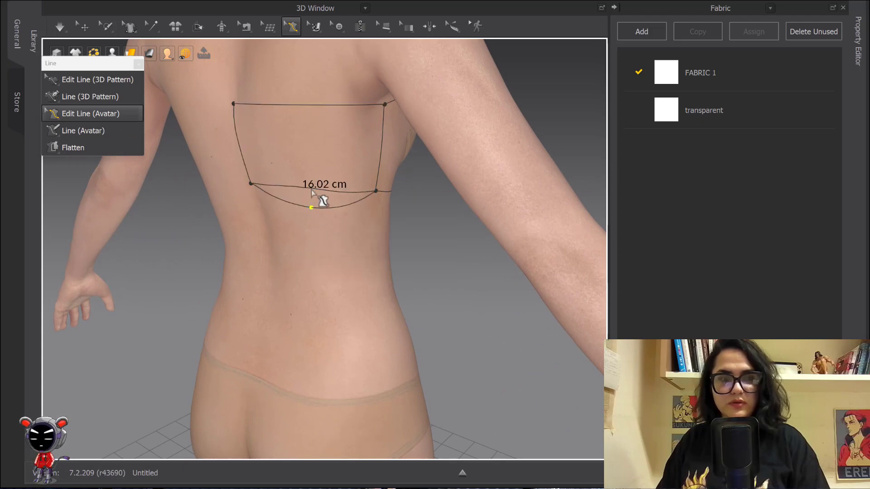
{"action": "left_click", "coordinate": [311, 189]}
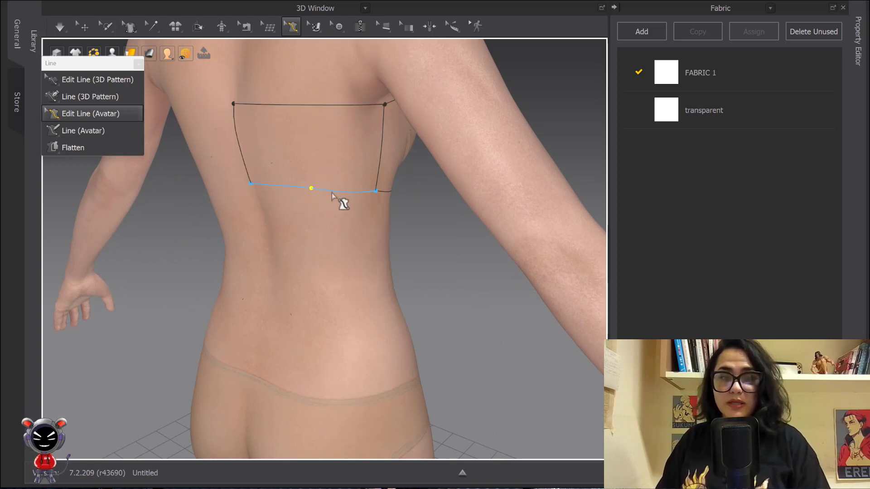
Step: Flatten the front and back areas outlined on the avatar and place the resulting patterns in the 2D window
{"action": "scroll", "coordinate": [356, 192], "scroll_direction": "down", "scroll_amount": 2}
{"action": "right_click_drag", "start_coordinate": [391, 182], "coordinate": [271, 173]}
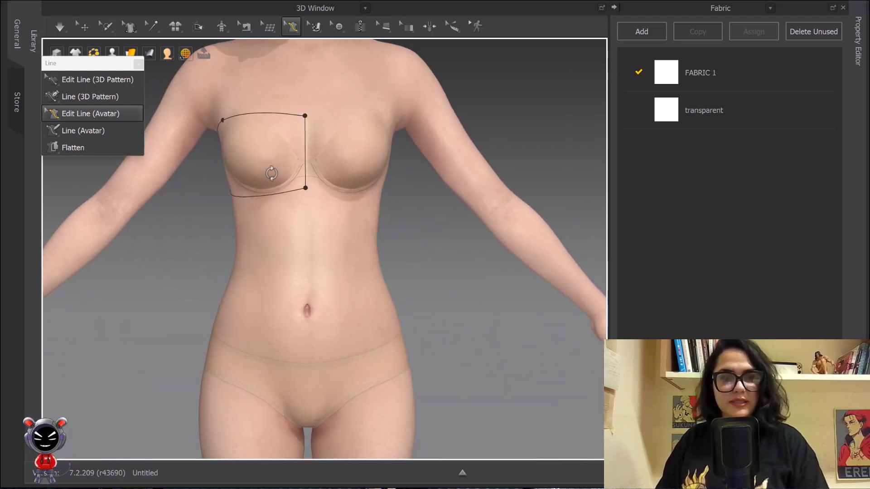
{"action": "left_click", "coordinate": [90, 147]}
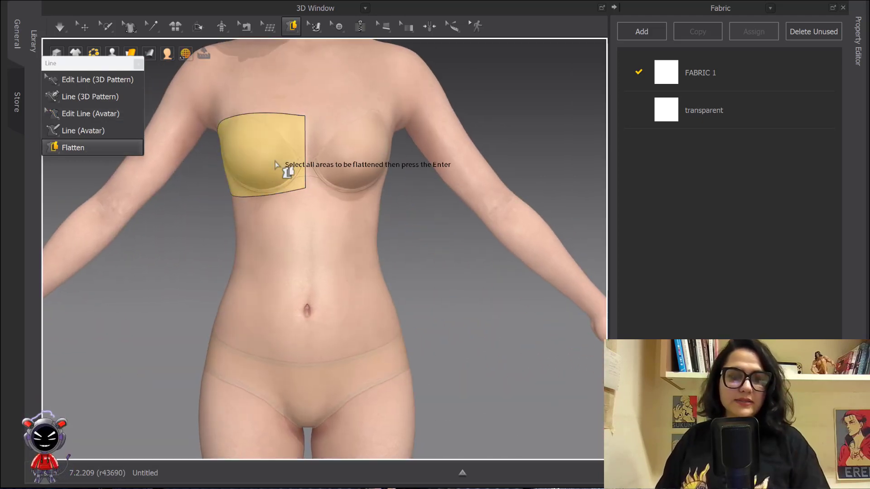
{"action": "right_click_drag", "start_coordinate": [253, 166], "coordinate": [313, 176]}
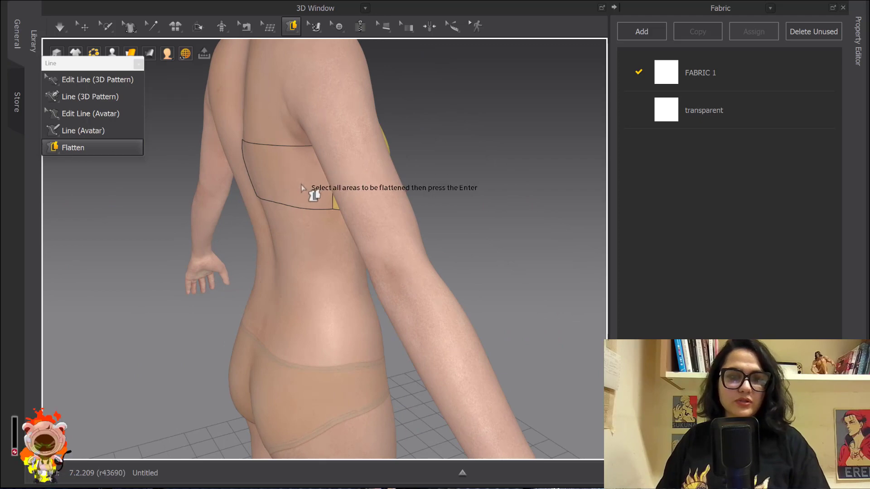
{"action": "left_click", "coordinate": [297, 181]}
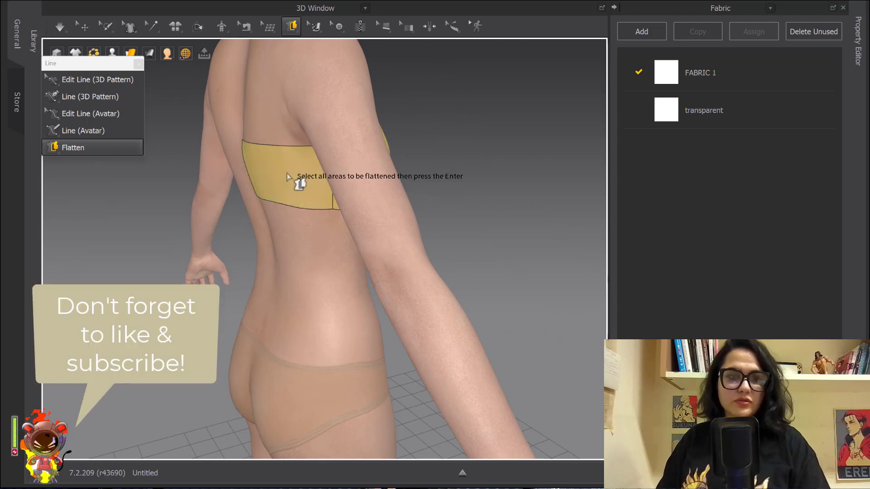
{"action": "right_click_drag", "start_coordinate": [371, 217], "coordinate": [282, 214]}
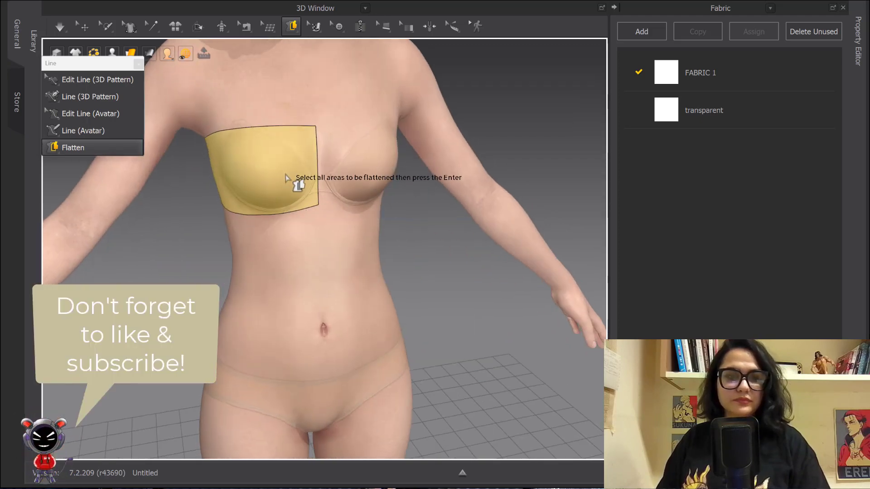
{"action": "left_click", "coordinate": [268, 170]}
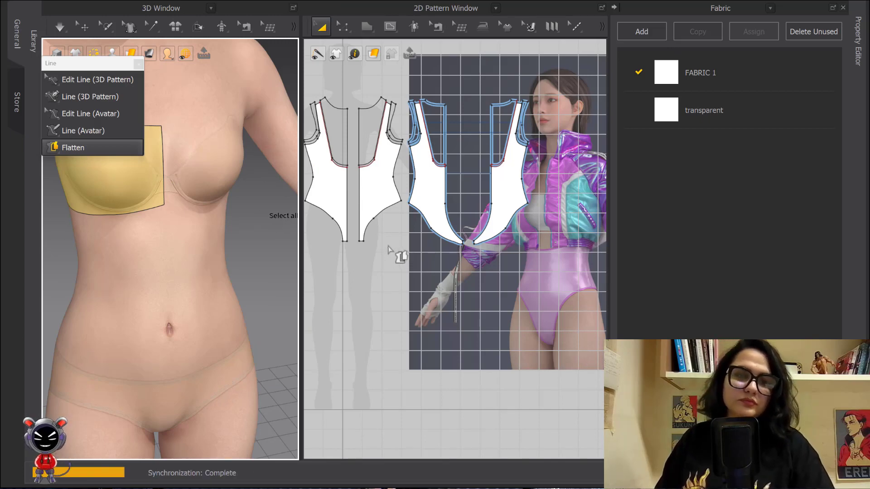
{"action": "left_click", "coordinate": [384, 225]}
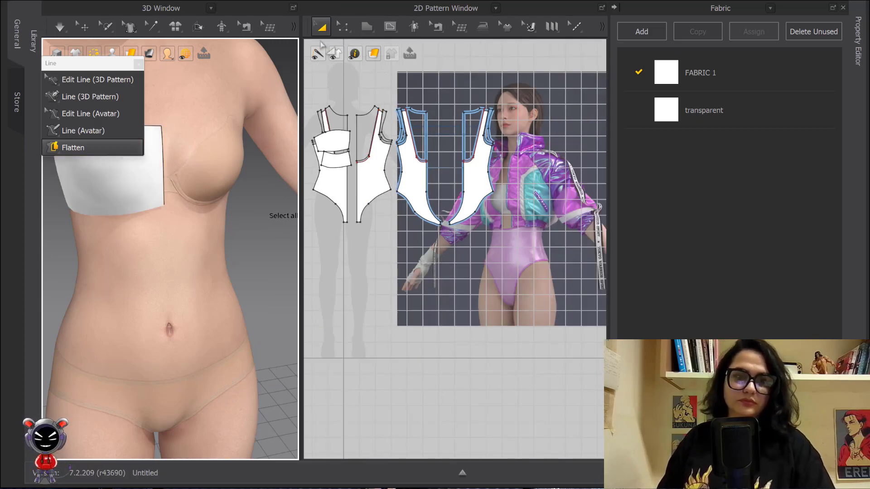
Step: Move the flattened front pattern off the bodysuit pieces to the empty area beyond the avatar silhouette's outstretched arm
{"action": "scroll", "coordinate": [230, 185], "scroll_direction": "down", "scroll_amount": 3}
{"action": "right_click_drag", "start_coordinate": [193, 205], "coordinate": [331, 194]}
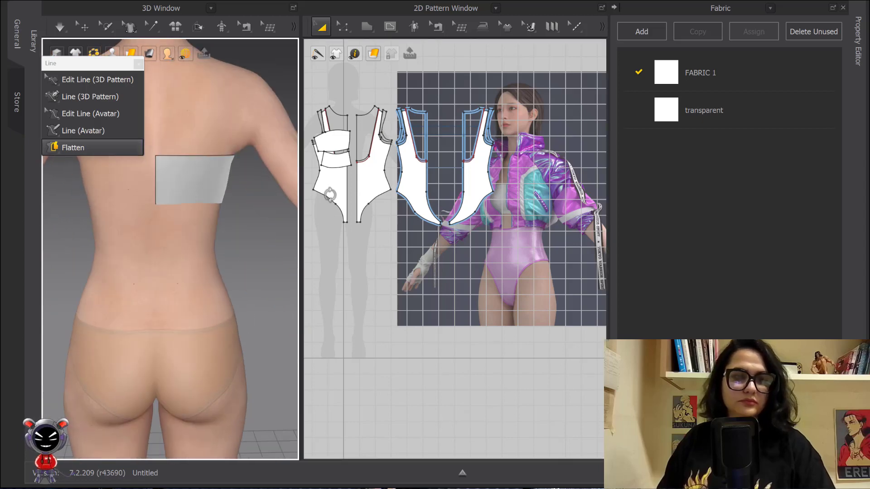
{"action": "scroll", "coordinate": [212, 177], "scroll_direction": "up", "scroll_amount": 4}
{"action": "scroll", "coordinate": [484, 165], "scroll_direction": "up", "scroll_amount": 5}
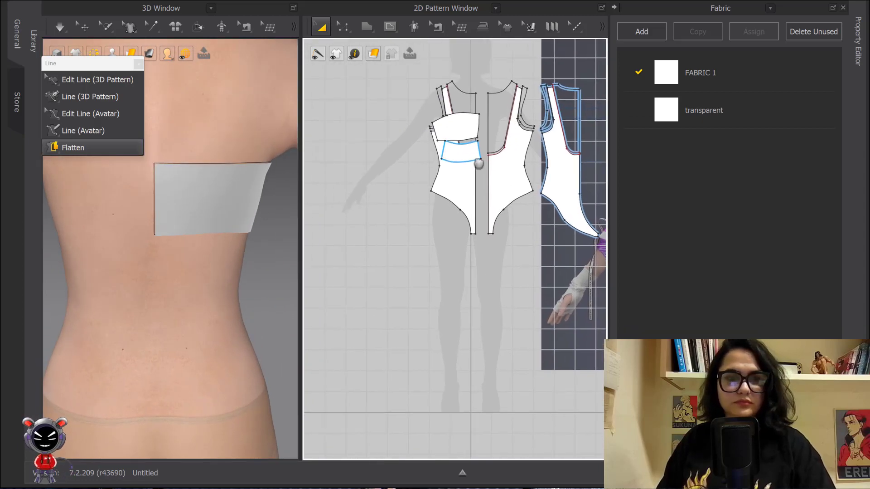
{"action": "left_click_drag", "start_coordinate": [507, 152], "coordinate": [331, 206]}
{"action": "middle_click_drag", "start_coordinate": [338, 207], "coordinate": [487, 159]}
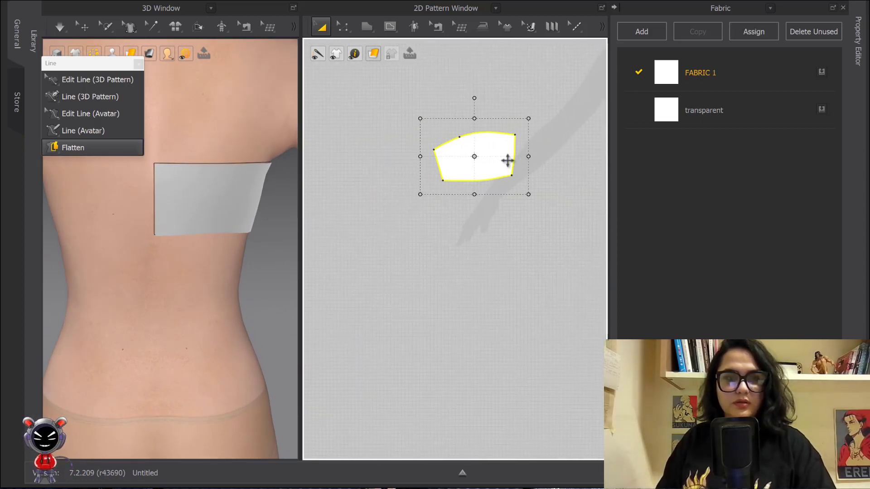
{"action": "left_click_drag", "start_coordinate": [500, 159], "coordinate": [437, 158]}
{"action": "scroll", "coordinate": [436, 158], "scroll_direction": "down", "scroll_amount": 3}
{"action": "scroll", "coordinate": [254, 187], "scroll_direction": "down", "scroll_amount": 2}
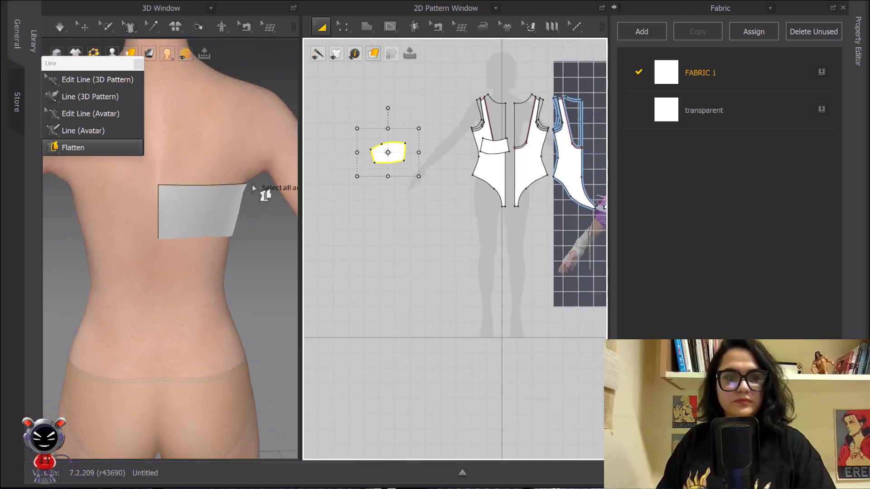
Step: Move the flattened back pattern off the bodysuit pieces to the space beside the flattened front pattern
{"action": "left_click_drag", "start_coordinate": [497, 146], "coordinate": [429, 183]}
{"action": "scroll", "coordinate": [408, 182], "scroll_direction": "up", "scroll_amount": 3}
{"action": "middle_click_drag", "start_coordinate": [403, 178], "coordinate": [416, 93]}
{"action": "left_click_drag", "start_coordinate": [448, 118], "coordinate": [338, 141]}
Step: Check the back piece's upper centre corner on the avatar against its flat pattern to determine the pattern's orientation
{"action": "left_click", "coordinate": [526, 208]}
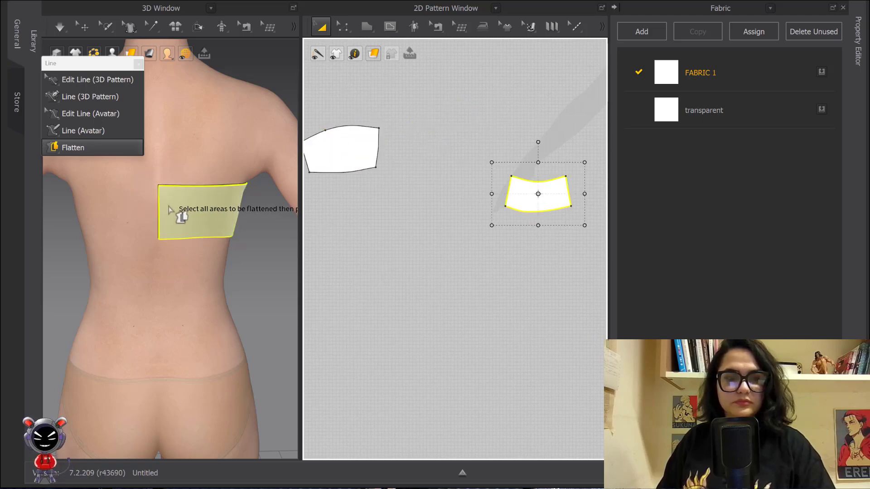
{"action": "left_click", "coordinate": [343, 28]}
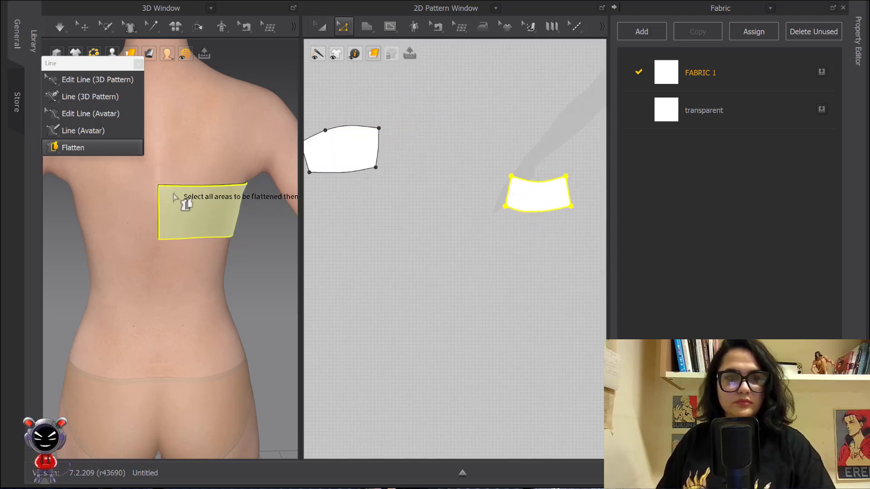
{"action": "left_click", "coordinate": [85, 26]}
{"action": "left_click", "coordinate": [168, 195]}
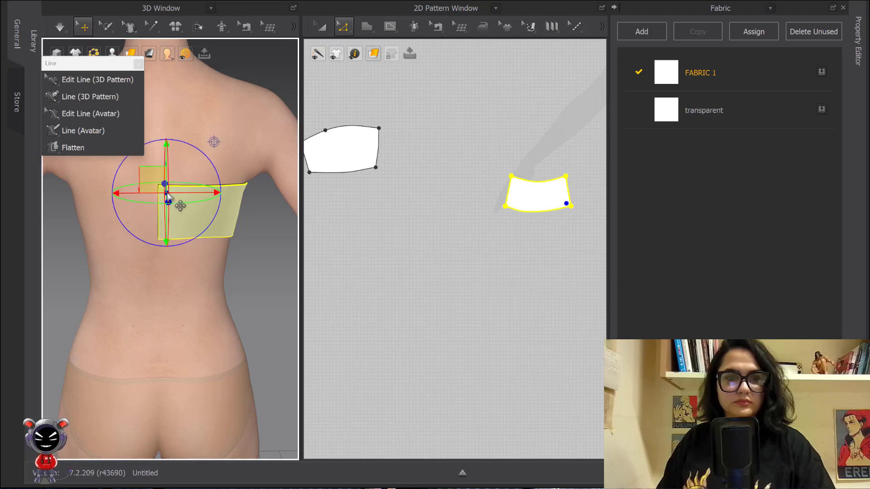
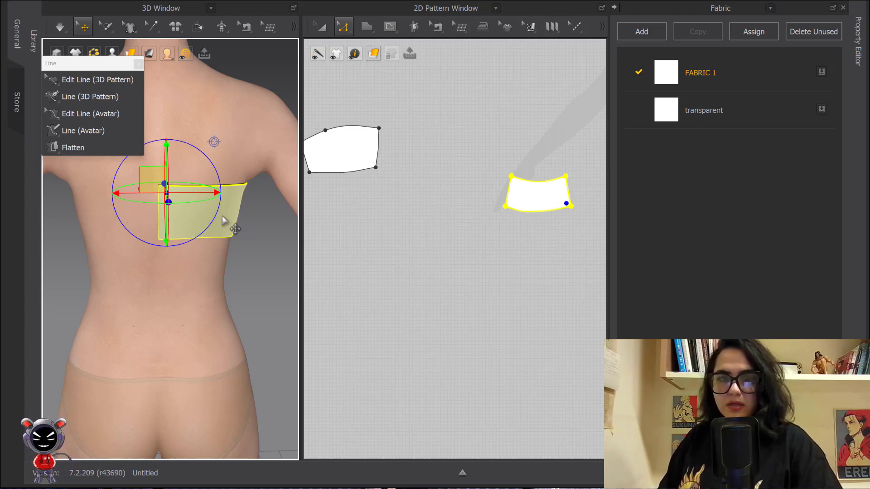
{"action": "left_click", "coordinate": [322, 26]}
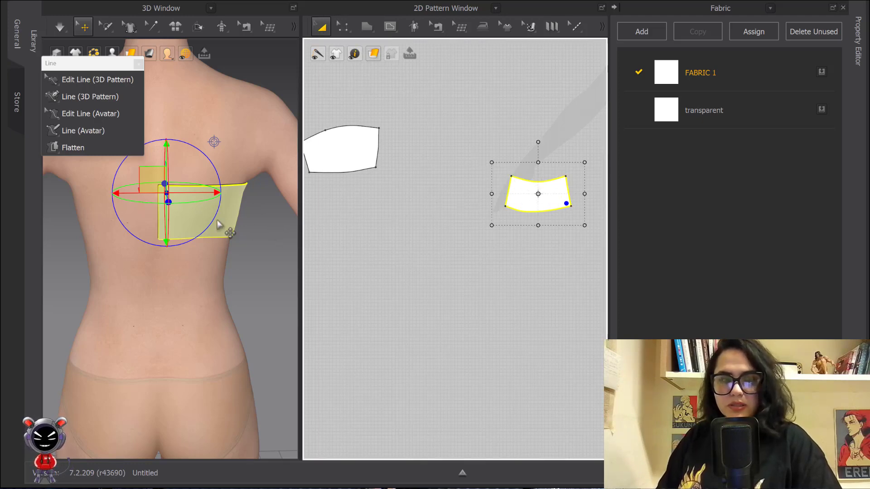
{"action": "left_click", "coordinate": [456, 235]}
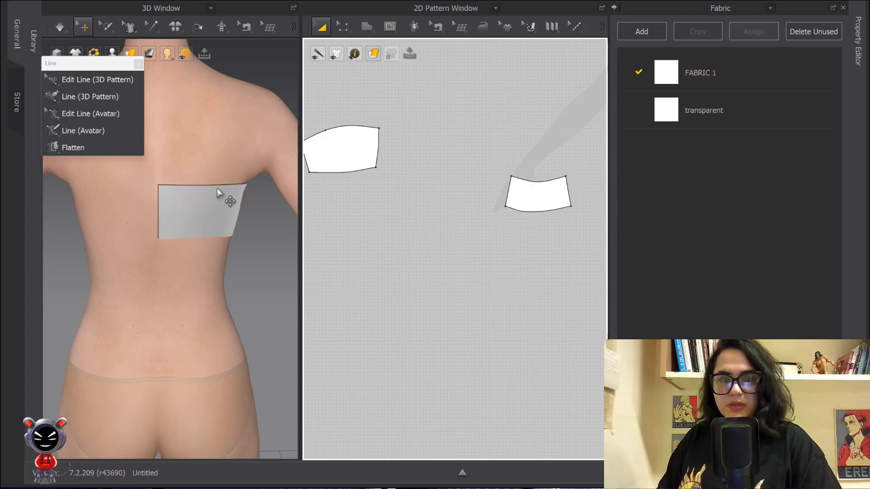
Step: Rotate the flat back pattern by half a turn and check its corners against the piece on the avatar
{"action": "left_click", "coordinate": [169, 195]}
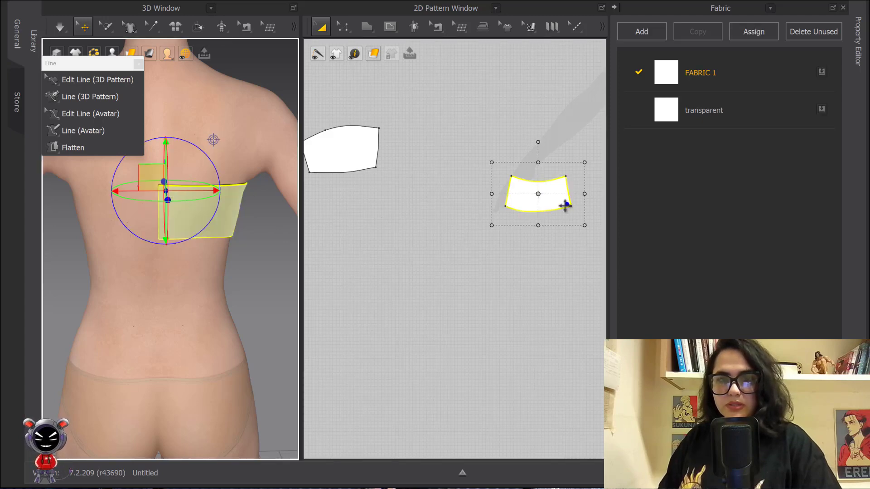
{"action": "left_click_drag", "start_coordinate": [536, 145], "coordinate": [550, 272]}
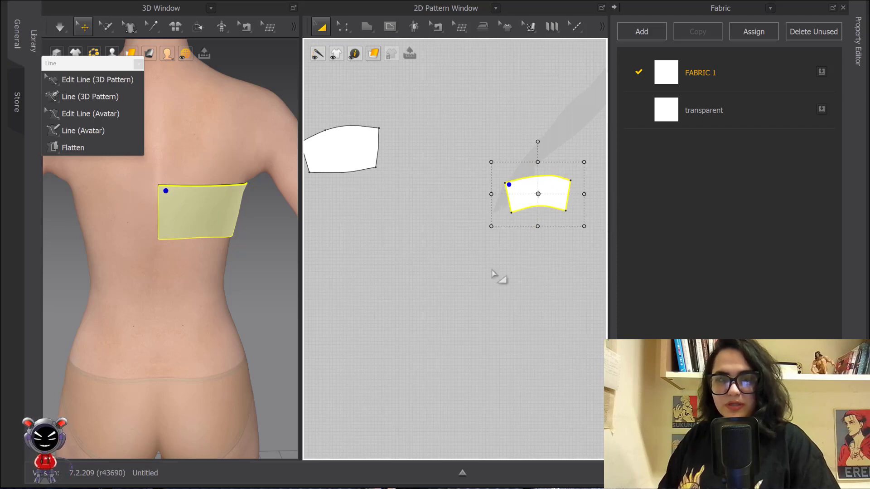
{"action": "left_click", "coordinate": [212, 219]}
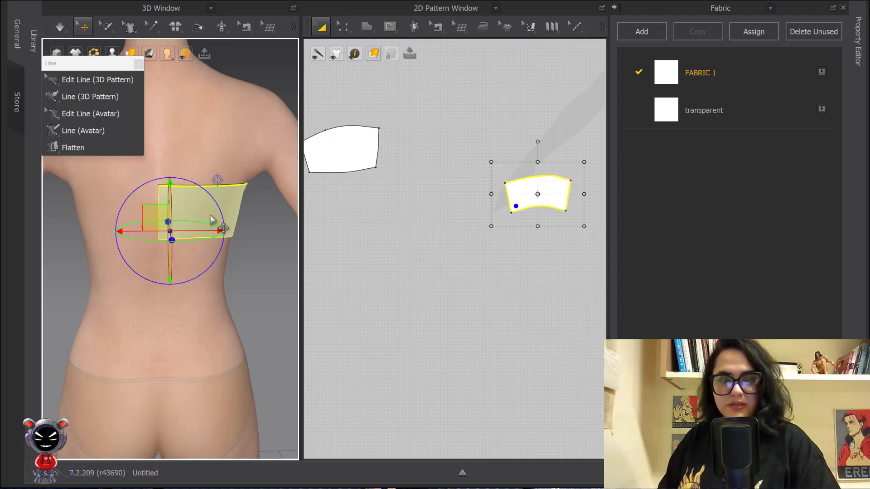
{"action": "left_click", "coordinate": [242, 192]}
{"action": "left_click", "coordinate": [228, 229]}
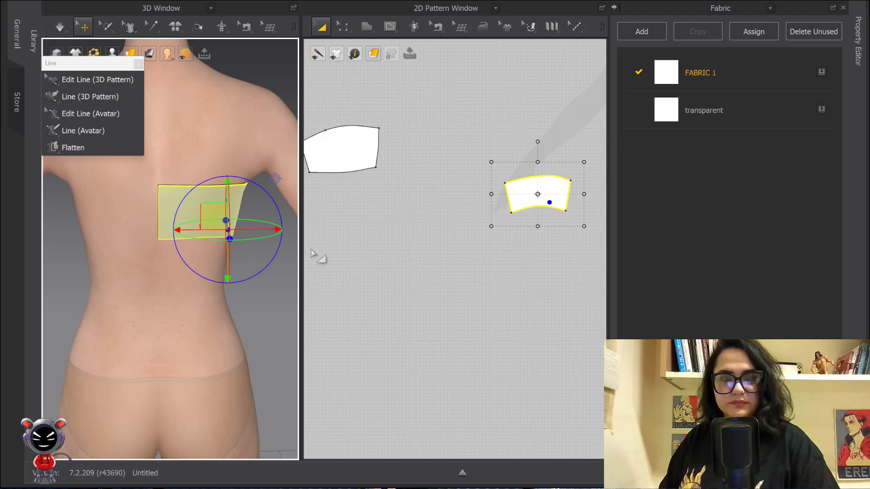
Step: Move the flat front pattern level with the flat back pattern
{"action": "right_click_drag", "start_coordinate": [262, 213], "coordinate": [203, 202]}
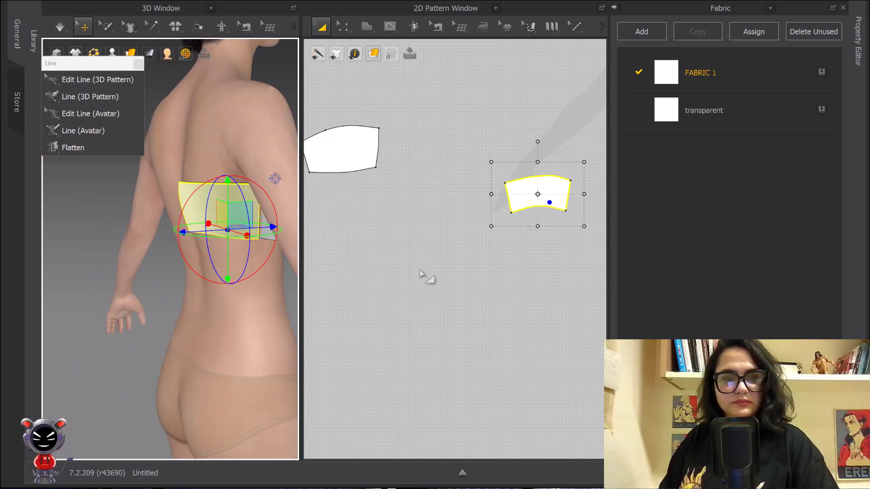
{"action": "left_click", "coordinate": [442, 274]}
{"action": "right_click_drag", "start_coordinate": [258, 194], "coordinate": [133, 212]}
{"action": "left_click_drag", "start_coordinate": [360, 150], "coordinate": [360, 205]}
{"action": "scroll", "coordinate": [394, 188], "scroll_direction": "down", "scroll_amount": 3}
{"action": "middle_click_drag", "start_coordinate": [438, 202], "coordinate": [426, 218]}
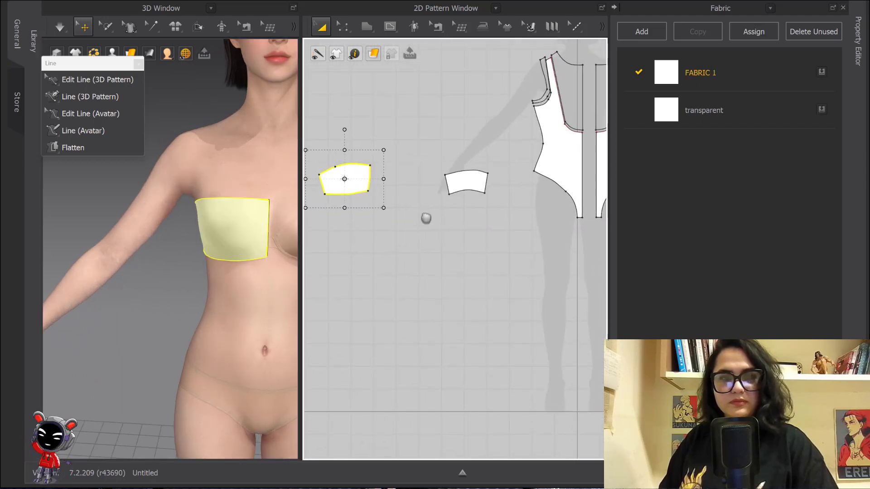
{"action": "left_click", "coordinate": [425, 217]}
{"action": "left_click", "coordinate": [342, 188]}
Step: Delete the extra point in the middle of the flat front pattern's centre edge
{"action": "scroll", "coordinate": [408, 201], "scroll_direction": "up", "scroll_amount": 7}
{"action": "middle_click_drag", "start_coordinate": [437, 184], "coordinate": [467, 86]}
{"action": "left_click", "coordinate": [490, 142]}
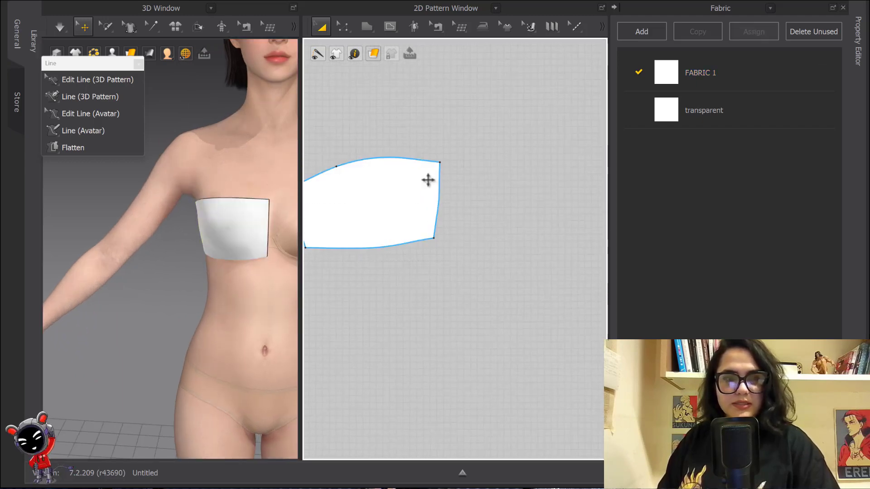
{"action": "middle_click_drag", "start_coordinate": [453, 197], "coordinate": [455, 148]}
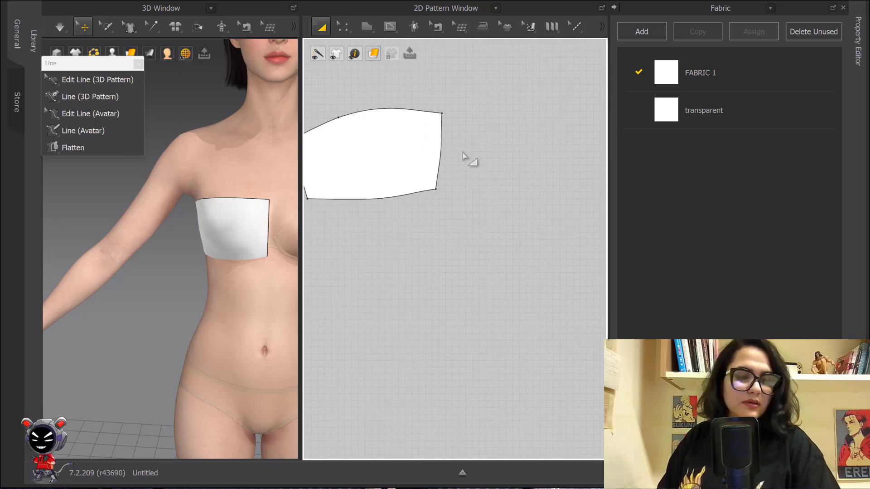
{"action": "key", "text": "z"}
{"action": "left_click", "coordinate": [442, 154]}
{"action": "key", "text": "z"}
{"action": "left_click_drag", "start_coordinate": [472, 140], "coordinate": [431, 167]}
{"action": "right_click", "coordinate": [441, 154]}
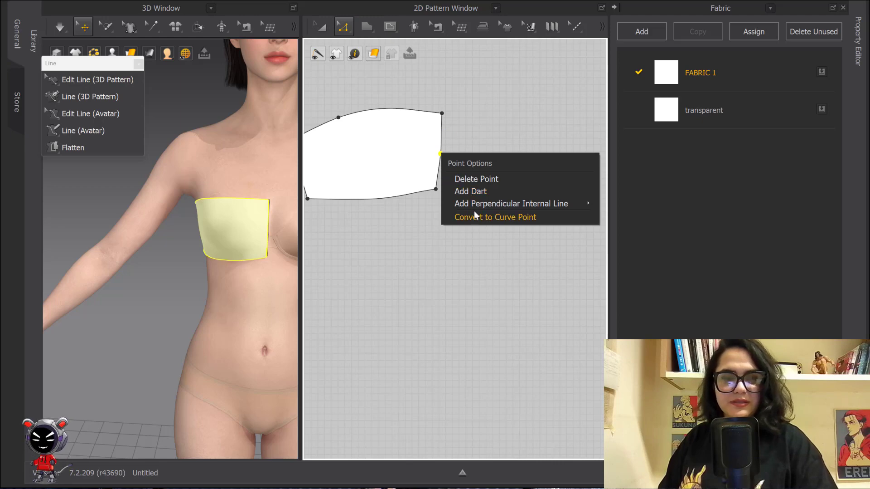
{"action": "left_click", "coordinate": [484, 191]}
Step: Move the front pattern's lower centre corner outward beneath the upper one so the centre edge is vertical
{"action": "scroll", "coordinate": [476, 194], "scroll_direction": "up", "scroll_amount": 5}
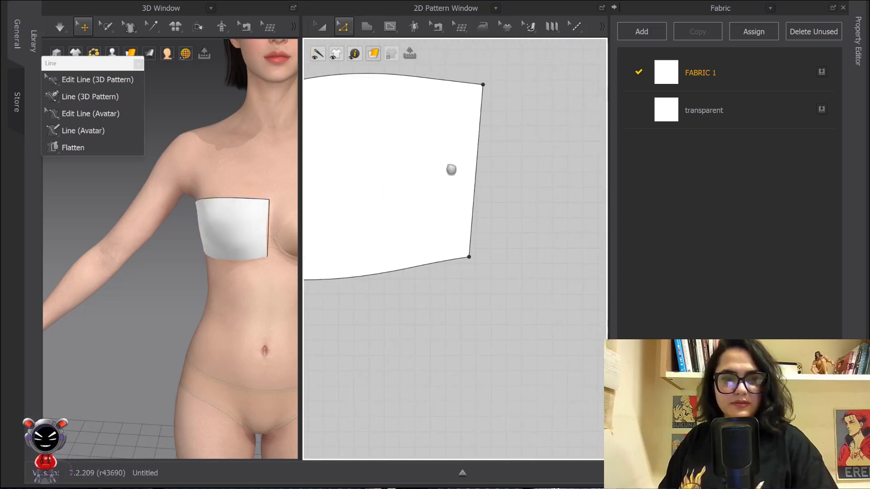
{"action": "scroll", "coordinate": [451, 108], "scroll_direction": "up", "scroll_amount": 3}
{"action": "middle_click_drag", "start_coordinate": [448, 107], "coordinate": [415, 122]}
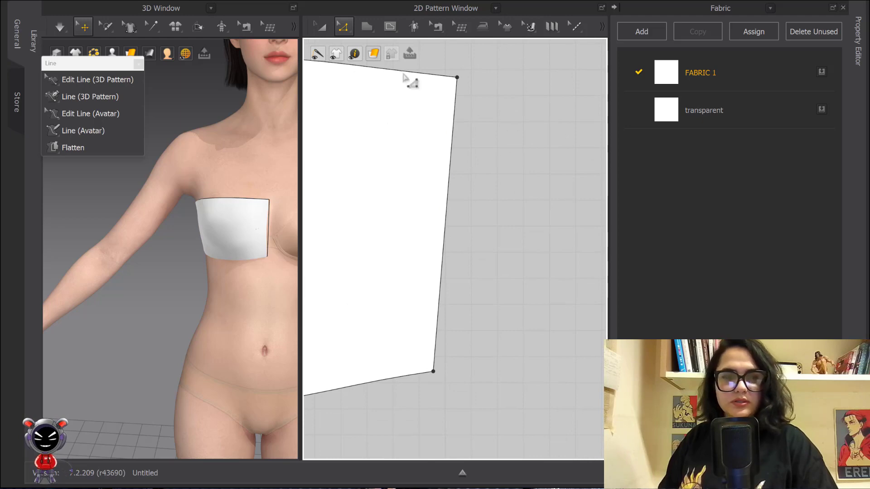
{"action": "left_click", "coordinate": [322, 26]}
{"action": "left_click", "coordinate": [420, 120]}
{"action": "left_click_drag", "start_coordinate": [422, 119], "coordinate": [425, 118]}
{"action": "right_click_drag", "start_coordinate": [512, 189], "coordinate": [482, 132]}
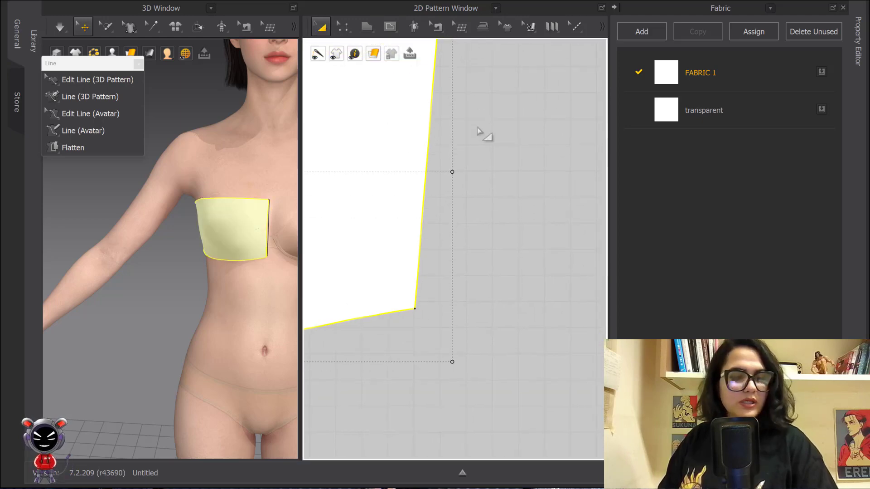
{"action": "key", "text": "z"}
{"action": "left_click_drag", "start_coordinate": [417, 308], "coordinate": [438, 308]}
{"action": "scroll", "coordinate": [439, 308], "scroll_direction": "down", "scroll_amount": 4}
{"action": "middle_click_drag", "start_coordinate": [439, 308], "coordinate": [492, 301]}
{"action": "scroll", "coordinate": [405, 288], "scroll_direction": "down", "scroll_amount": 3}
{"action": "middle_click_drag", "start_coordinate": [405, 288], "coordinate": [453, 308]}
{"action": "scroll", "coordinate": [471, 330], "scroll_direction": "down", "scroll_amount": 1}
{"action": "middle_click_drag", "start_coordinate": [375, 252], "coordinate": [448, 251]}
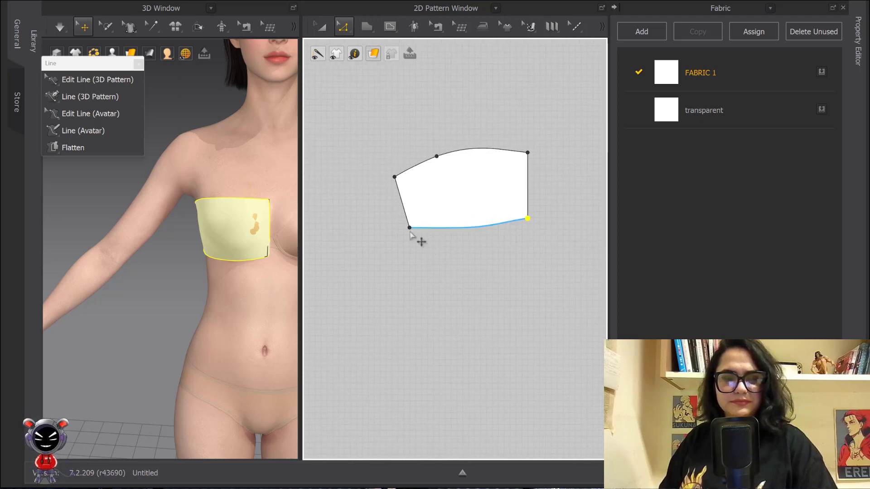
{"action": "scroll", "coordinate": [472, 256], "scroll_direction": "down", "scroll_amount": 2}
{"action": "scroll", "coordinate": [443, 251], "scroll_direction": "down", "scroll_amount": 3}
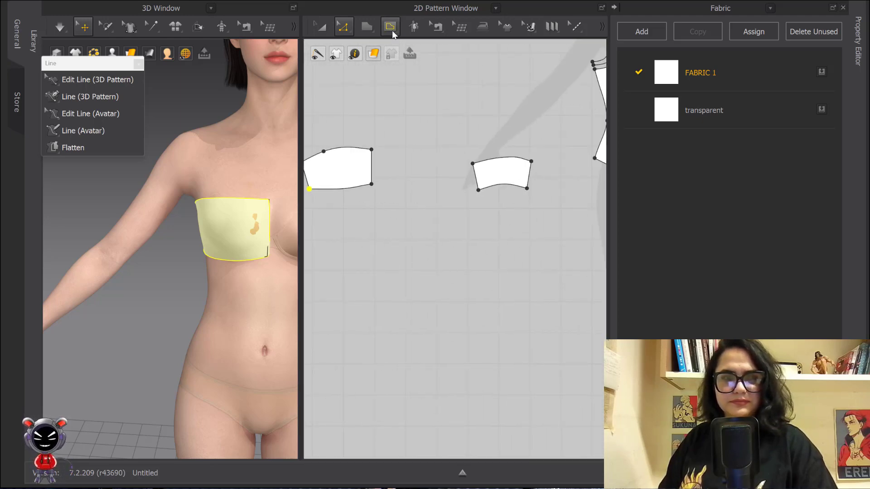
Step: Identify the back pattern's centre side on the avatar and move its lower centre corner outward to make that edge nearly vertical
{"action": "left_click", "coordinate": [322, 28]}
{"action": "left_click", "coordinate": [510, 174]}
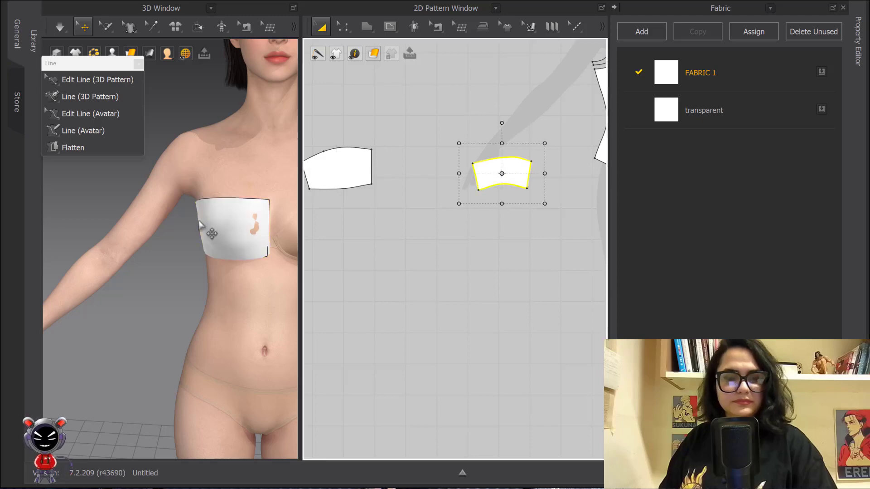
{"action": "key", "text": "8"}
{"action": "left_click", "coordinate": [195, 213]}
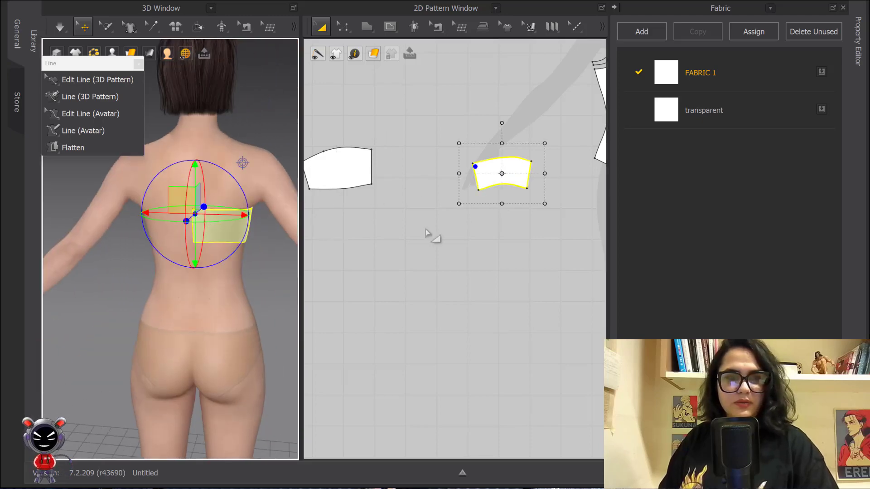
{"action": "scroll", "coordinate": [521, 212], "scroll_direction": "up", "scroll_amount": 2}
{"action": "middle_click_drag", "start_coordinate": [521, 214], "coordinate": [469, 169]}
{"action": "scroll", "coordinate": [470, 184], "scroll_direction": "up", "scroll_amount": 2}
{"action": "left_click", "coordinate": [424, 259]}
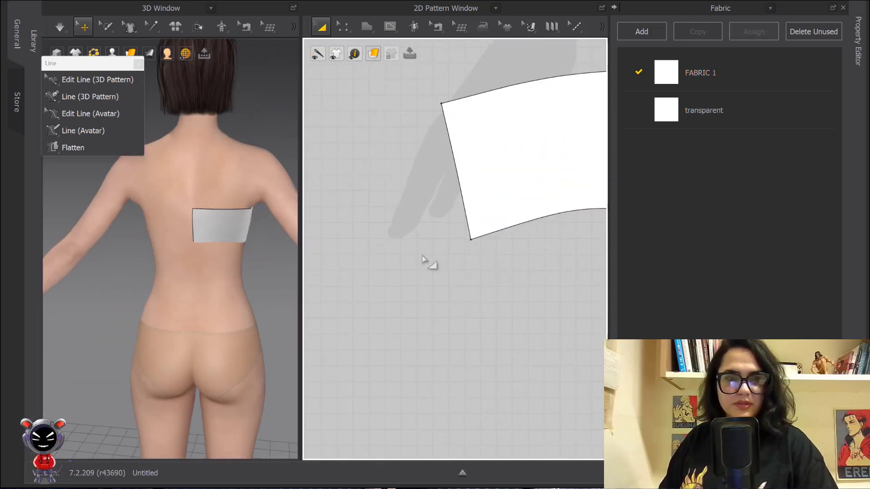
{"action": "key", "text": "z"}
{"action": "left_click_drag", "start_coordinate": [471, 239], "coordinate": [445, 239]}
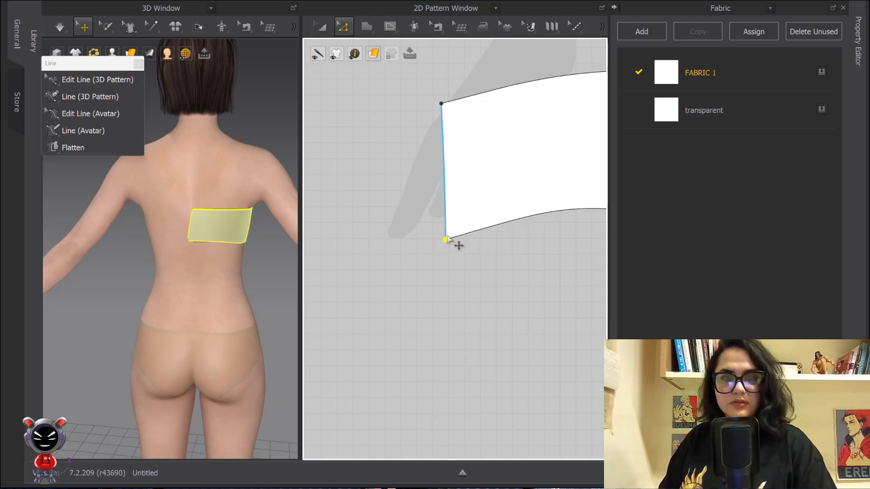
{"action": "scroll", "coordinate": [459, 245], "scroll_direction": "down", "scroll_amount": 5}
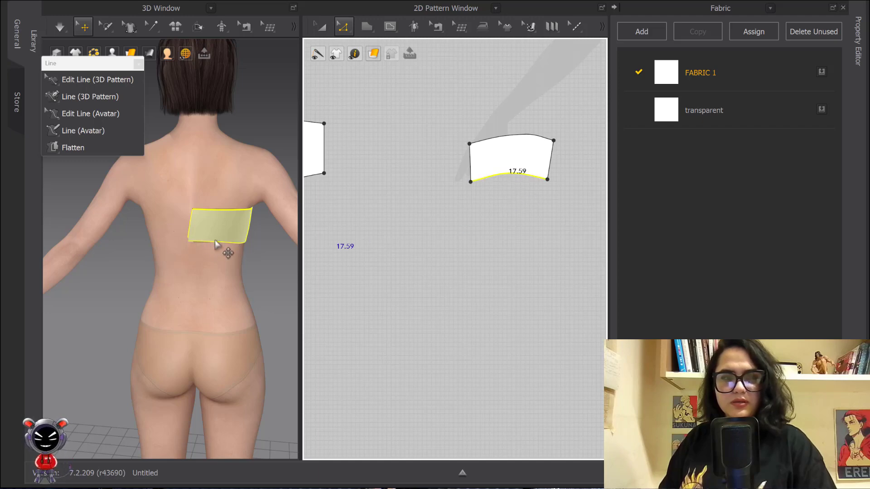
{"action": "scroll", "coordinate": [527, 217], "scroll_direction": "up", "scroll_amount": 6}
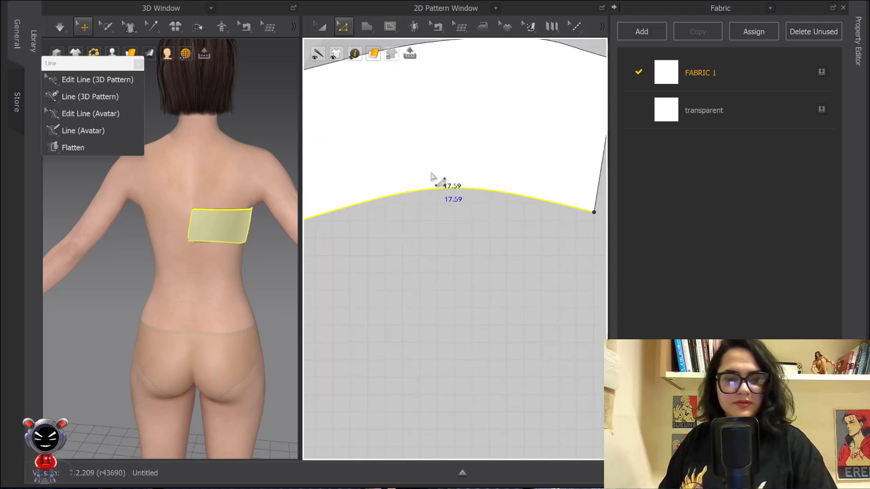
{"action": "key", "text": "x"}
{"action": "middle_click_drag", "start_coordinate": [447, 189], "coordinate": [460, 189]}
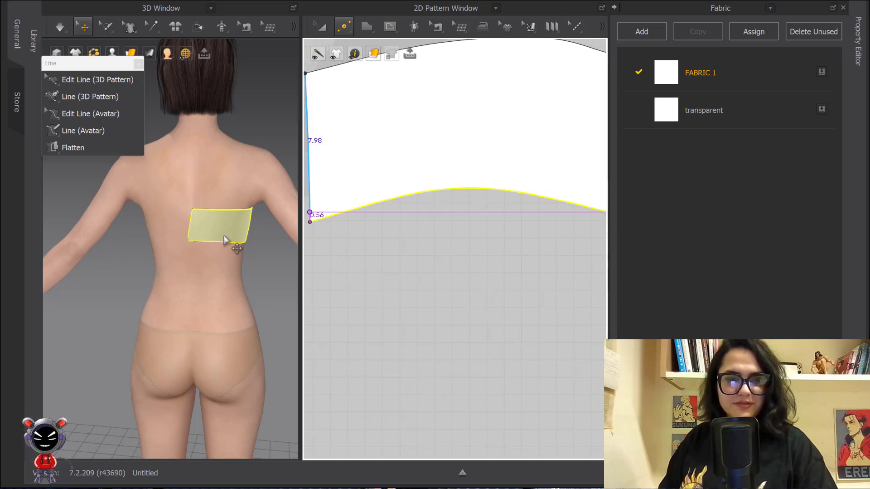
{"action": "scroll", "coordinate": [399, 227], "scroll_direction": "down", "scroll_amount": 5}
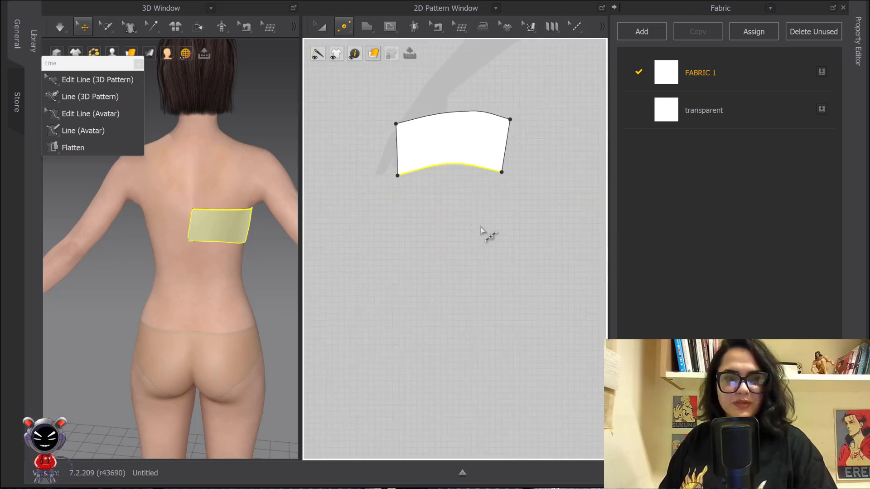
{"action": "middle_click_drag", "start_coordinate": [464, 191], "coordinate": [519, 191]}
{"action": "scroll", "coordinate": [519, 191], "scroll_direction": "down", "scroll_amount": 3}
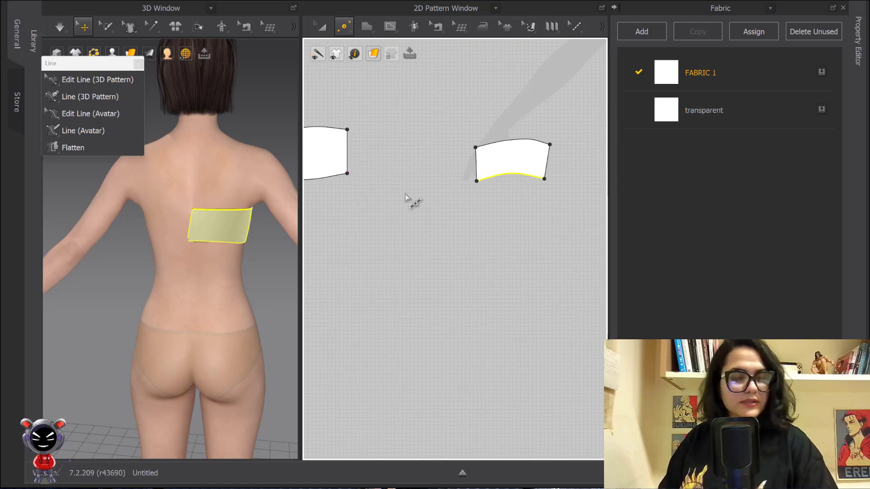
Step: Duplicate the flat front pattern as a symmetric mirrored copy placed beside its centre edge
{"action": "middle_click_drag", "start_coordinate": [378, 171], "coordinate": [474, 194]}
{"action": "key", "text": "a"}
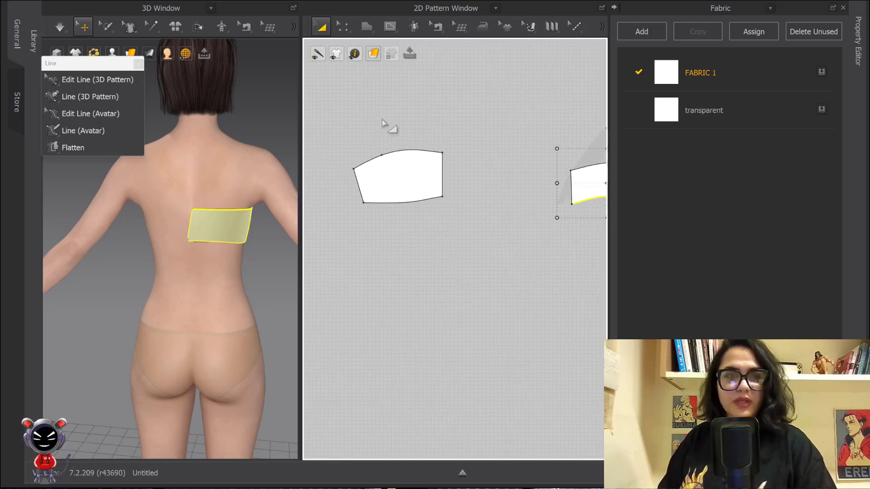
{"action": "left_click", "coordinate": [424, 184]}
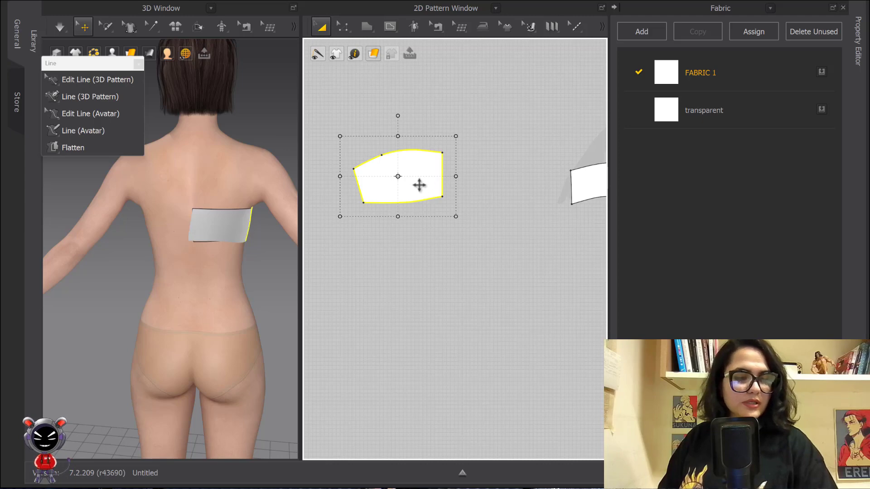
{"action": "key", "text": "ctrl+d"}
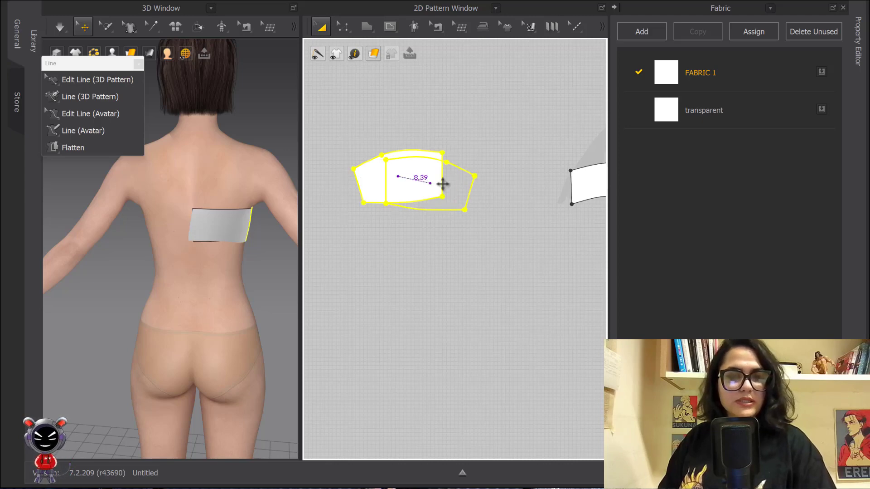
{"action": "left_click", "coordinate": [497, 185]}
{"action": "scroll", "coordinate": [216, 227], "scroll_direction": "down", "scroll_amount": 2}
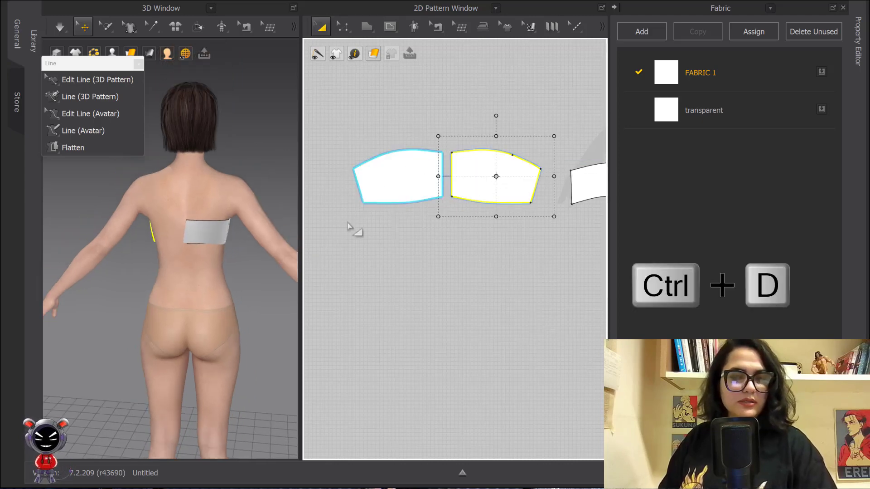
Step: Move the flat back pattern below the pair of front patterns
{"action": "middle_click_drag", "start_coordinate": [522, 210], "coordinate": [373, 198]}
{"action": "left_click_drag", "start_coordinate": [459, 186], "coordinate": [385, 259]}
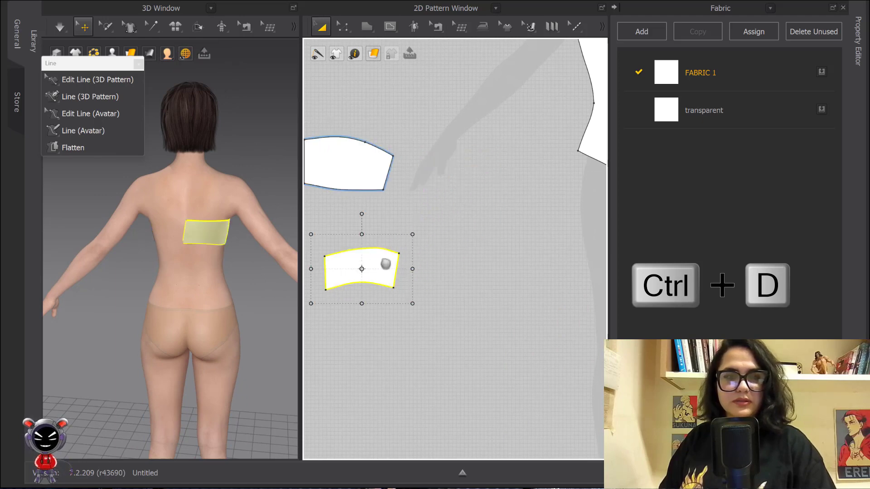
{"action": "middle_click_drag", "start_coordinate": [385, 258], "coordinate": [435, 208]}
{"action": "middle_click_drag", "start_coordinate": [421, 288], "coordinate": [508, 260]}
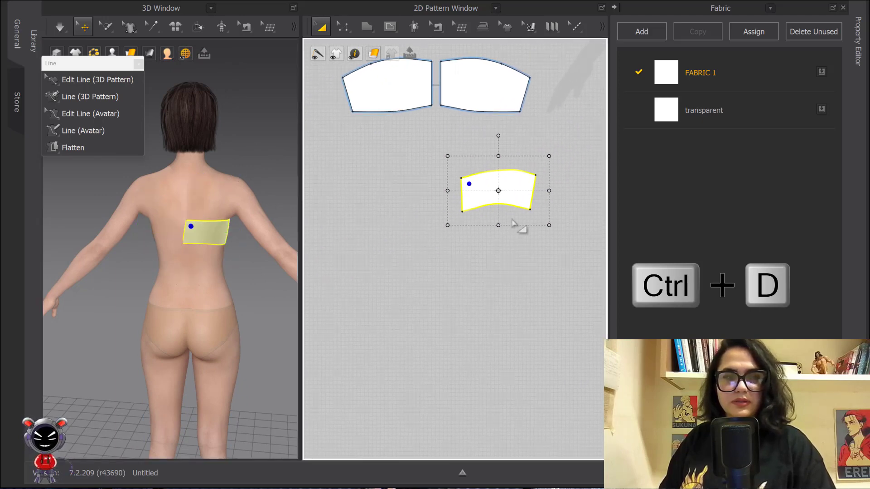
Step: Duplicate the flat back pattern as a symmetric mirrored copy placed beside its centre edge
{"action": "key", "text": "ctrl+d"}
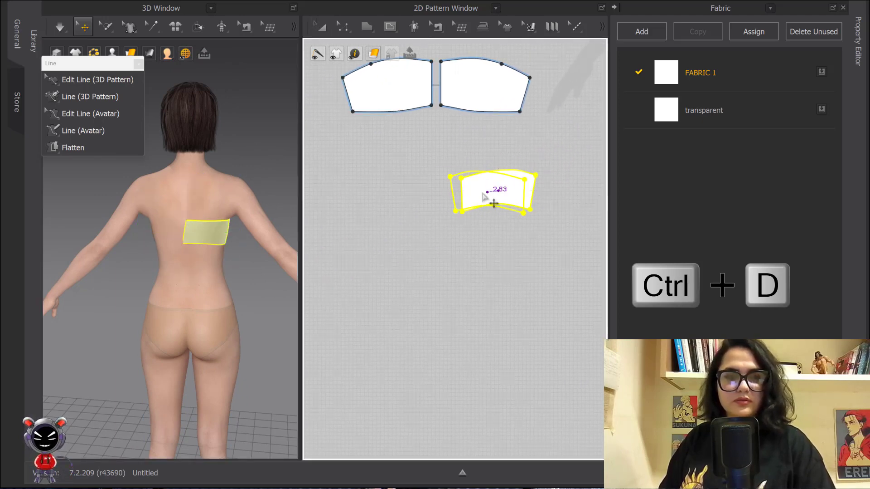
{"action": "left_click", "coordinate": [417, 192]}
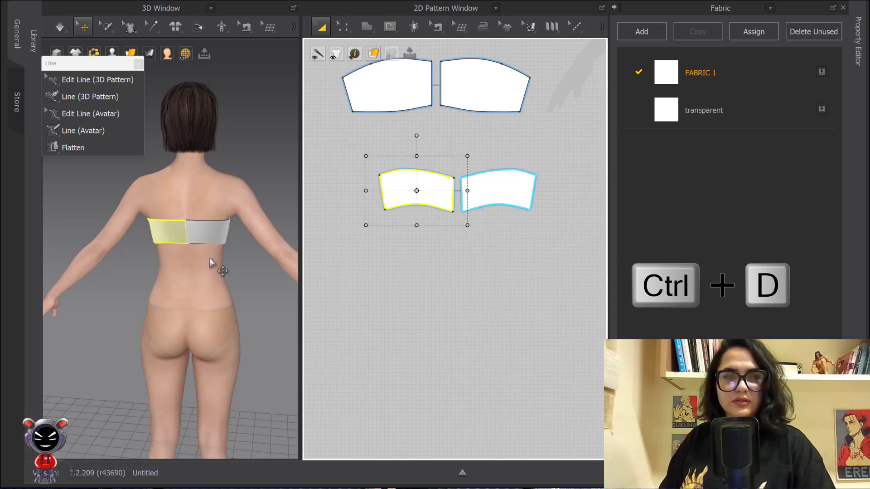
{"action": "left_click", "coordinate": [181, 233]}
{"action": "left_click", "coordinate": [531, 284]}
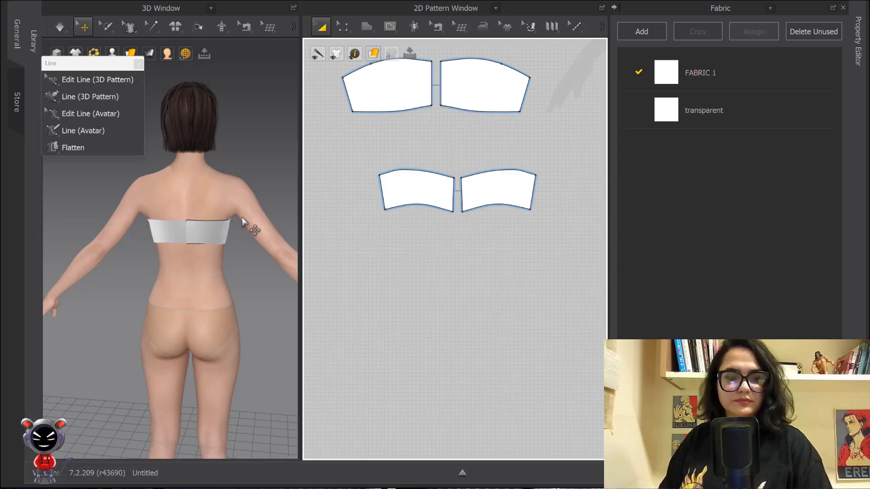
Step: Move the back piece forward under the avatar's arm so its side edge sits close to the front piece's side edge
{"action": "scroll", "coordinate": [249, 222], "scroll_direction": "down", "scroll_amount": 2}
{"action": "right_click_drag", "start_coordinate": [249, 224], "coordinate": [184, 245]}
{"action": "scroll", "coordinate": [184, 245], "scroll_direction": "up", "scroll_amount": 3}
{"action": "scroll", "coordinate": [184, 246], "scroll_direction": "up", "scroll_amount": 2}
{"action": "middle_click_drag", "start_coordinate": [184, 245], "coordinate": [224, 248]}
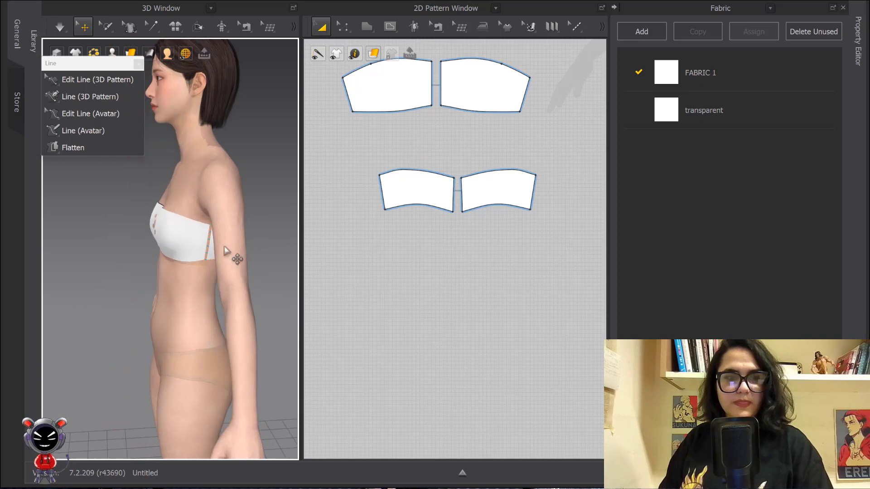
{"action": "mouse_move", "coordinate": [223, 248]}
{"action": "right_mouse_down"}
{"action": "mouse_move", "coordinate": [212, 239]}
{"action": "mouse_move", "coordinate": [225, 243]}
{"action": "right_mouse_up"}
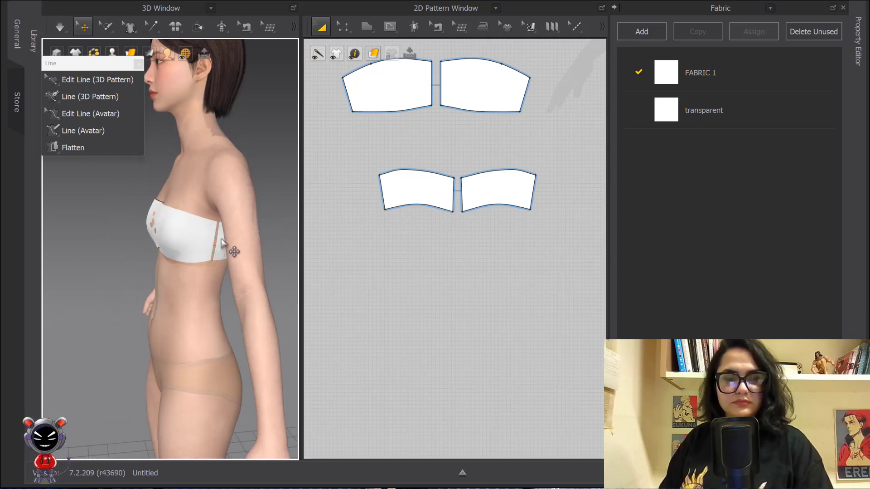
{"action": "scroll", "coordinate": [222, 243], "scroll_direction": "up", "scroll_amount": 3}
{"action": "left_click", "coordinate": [243, 264]}
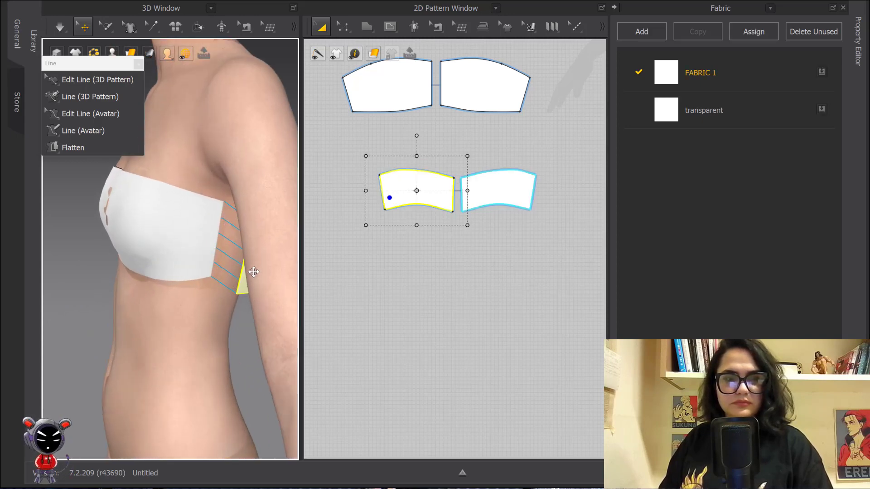
{"action": "left_click_drag", "start_coordinate": [255, 274], "coordinate": [240, 257]}
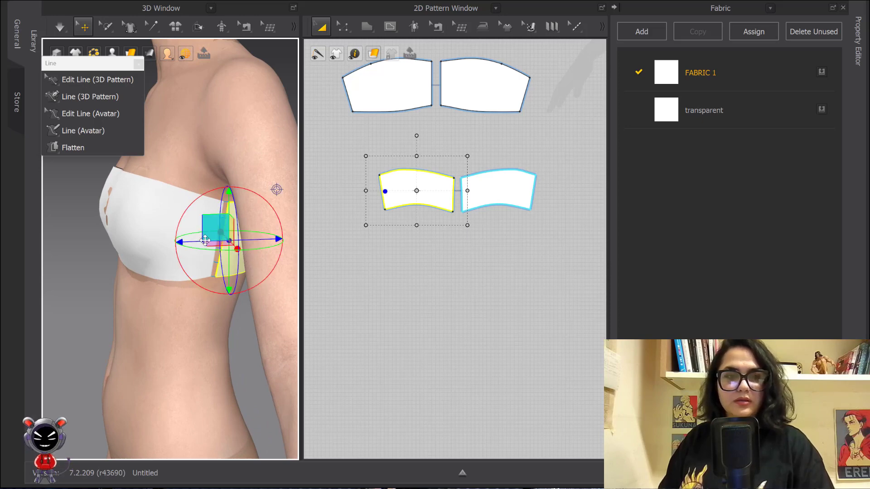
{"action": "left_click", "coordinate": [192, 220]}
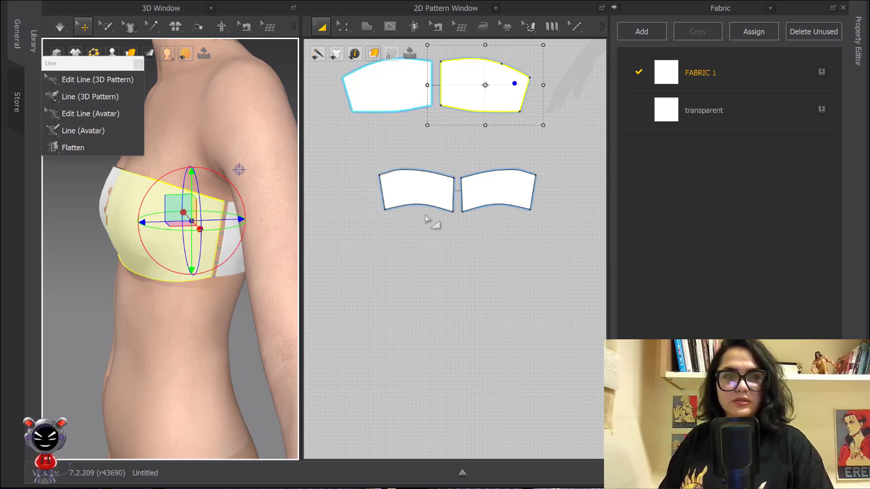
Step: Move the pair of back patterns up beside the pair of front patterns in the 2D layout
{"action": "scroll", "coordinate": [407, 189], "scroll_direction": "down", "scroll_amount": 3}
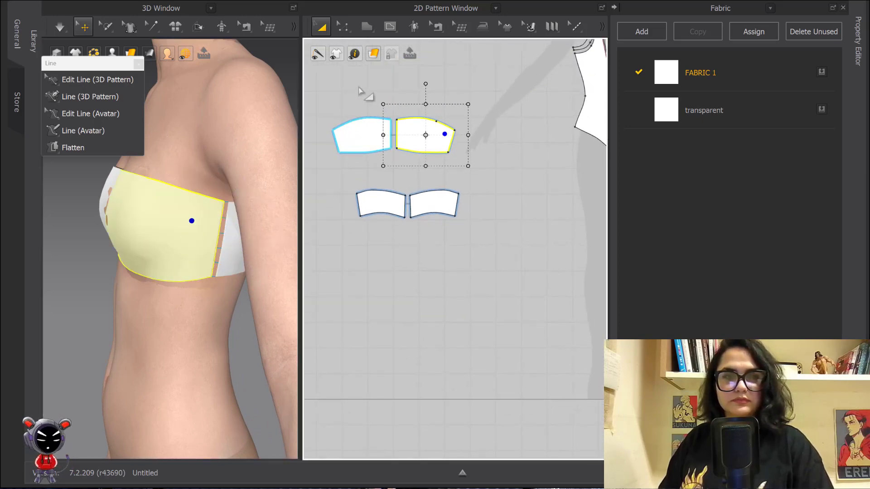
{"action": "middle_click_drag", "start_coordinate": [373, 96], "coordinate": [409, 125]}
{"action": "scroll", "coordinate": [219, 222], "scroll_direction": "down", "scroll_amount": 1}
{"action": "left_click_drag", "start_coordinate": [366, 212], "coordinate": [517, 273]}
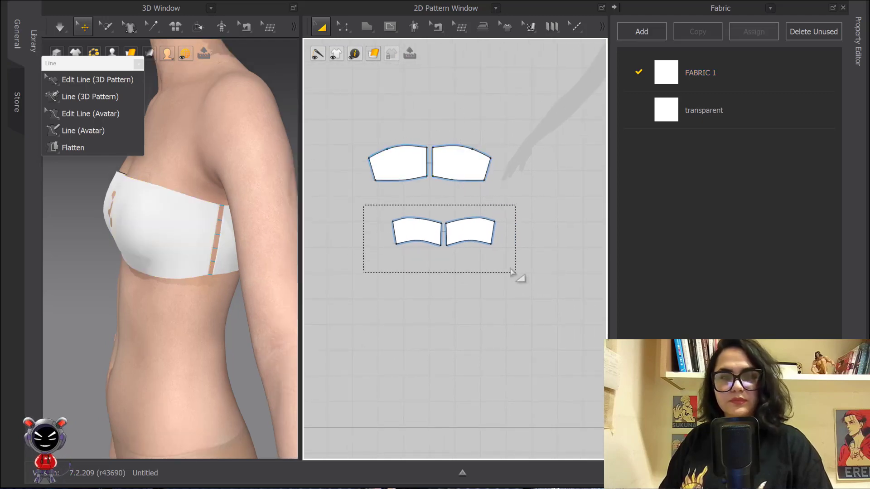
{"action": "left_click_drag", "start_coordinate": [471, 236], "coordinate": [579, 171]}
{"action": "scroll", "coordinate": [223, 252], "scroll_direction": "down", "scroll_amount": 2}
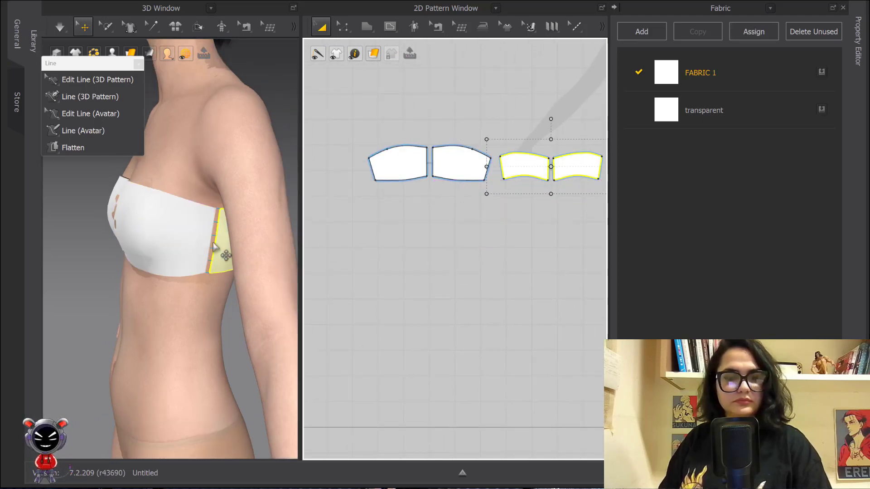
Step: Sew the two back pieces together along their centre edges
{"action": "right_click_drag", "start_coordinate": [239, 249], "coordinate": [121, 243]}
{"action": "right_click_drag", "start_coordinate": [482, 216], "coordinate": [406, 208]}
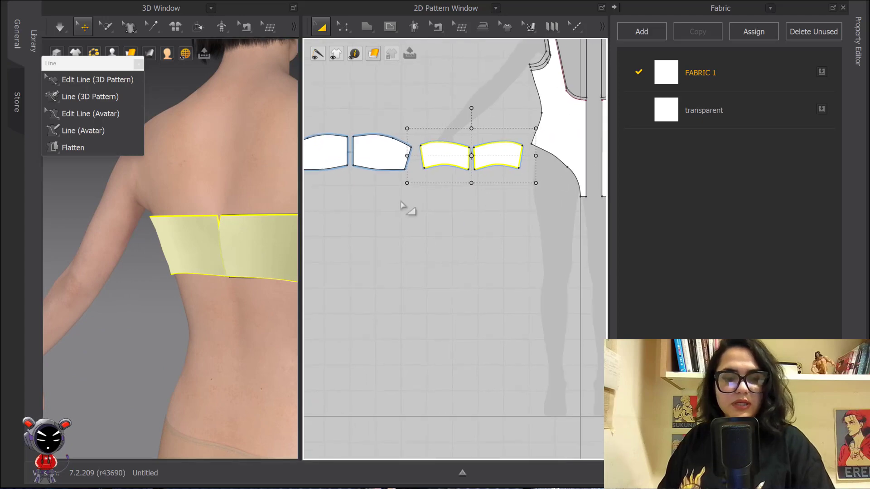
{"action": "key", "text": "n"}
{"action": "left_click", "coordinate": [471, 159]}
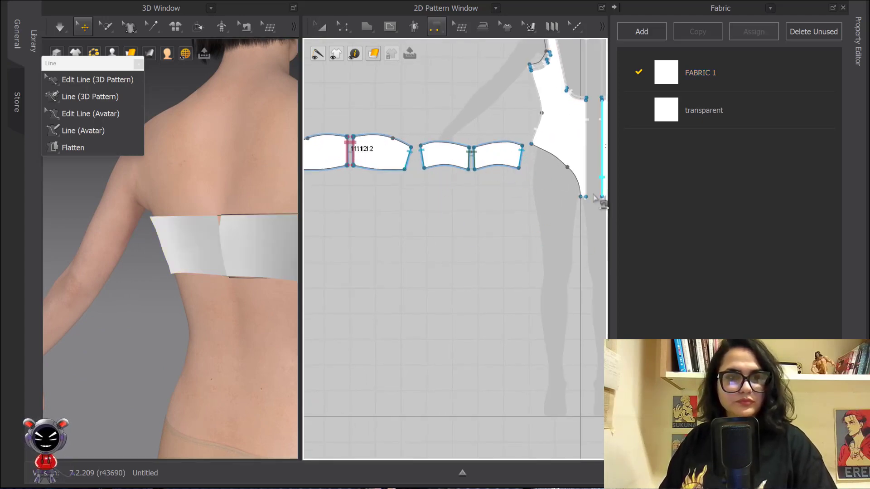
Step: Try simulating the top on the avatar and undo the simulation
{"action": "left_click", "coordinate": [61, 27]}
{"action": "left_click", "coordinate": [61, 27]}
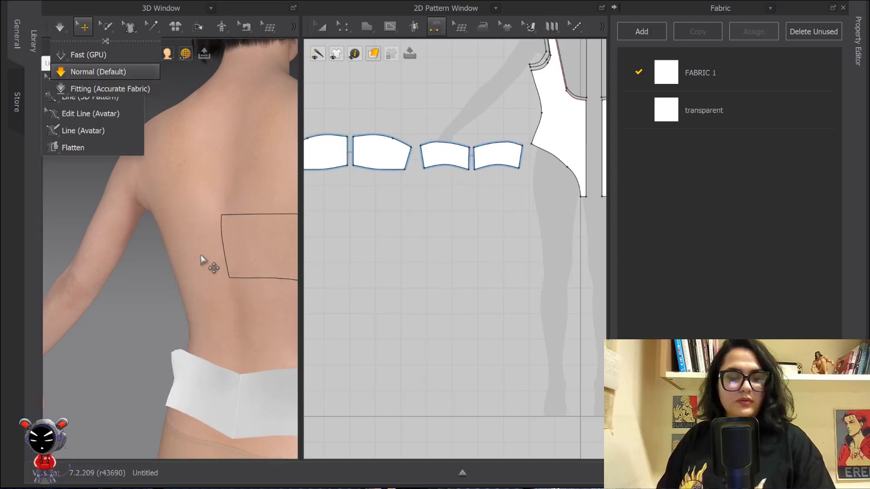
{"action": "scroll", "coordinate": [218, 282], "scroll_direction": "down", "scroll_amount": 2}
{"action": "right_click_drag", "start_coordinate": [271, 295], "coordinate": [140, 287]}
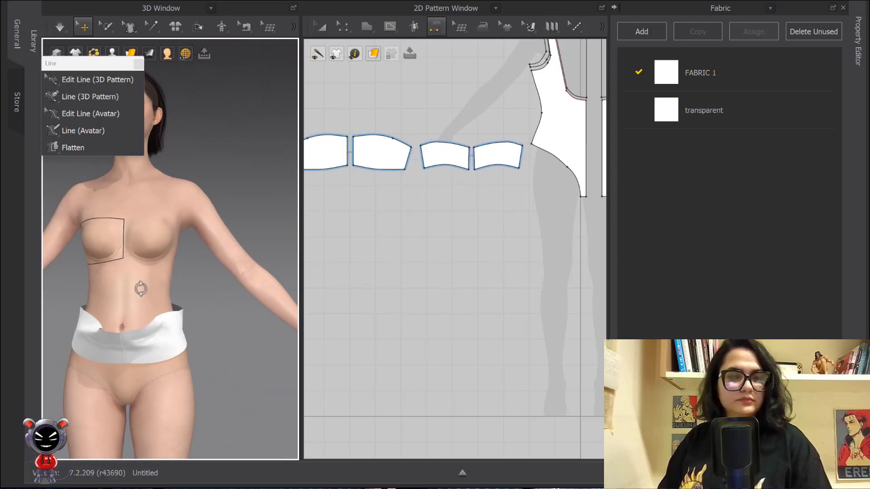
{"action": "key", "text": "ctrl+z"}
{"action": "middle_click_drag", "start_coordinate": [146, 265], "coordinate": [210, 280]}
{"action": "scroll", "coordinate": [212, 285], "scroll_direction": "up", "scroll_amount": 3}
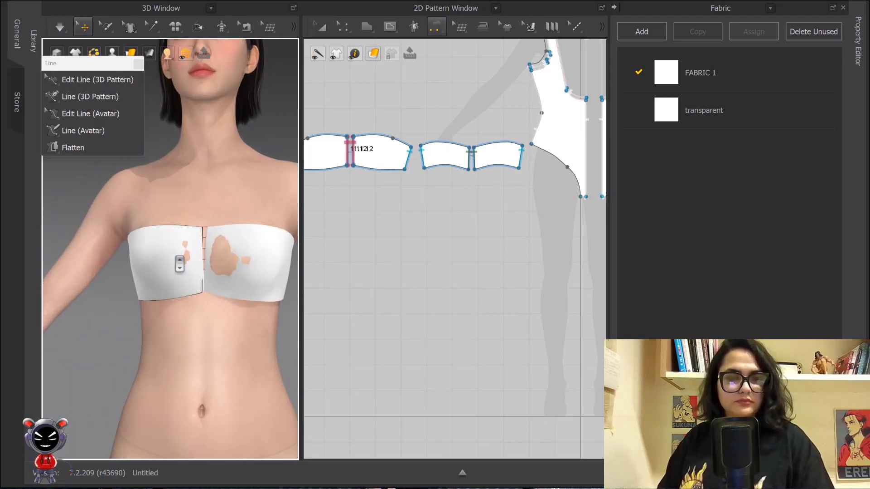
{"action": "left_click", "coordinate": [321, 26]}
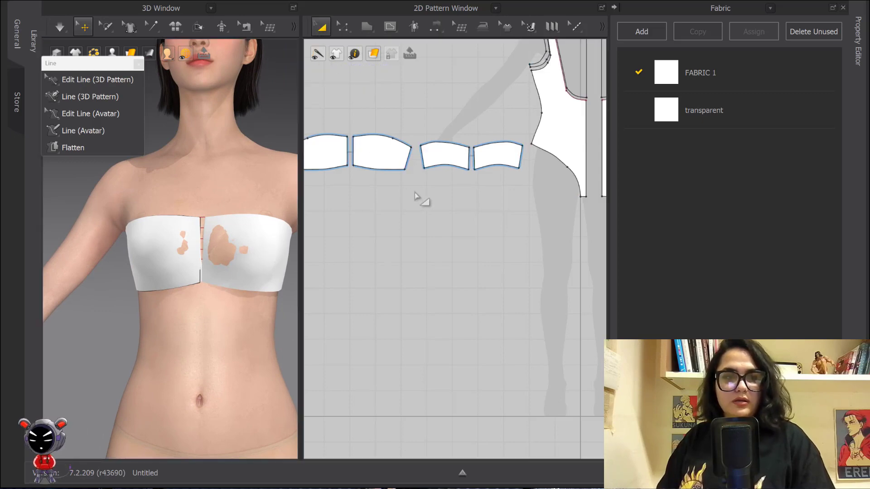
{"action": "left_click", "coordinate": [385, 152]}
{"action": "left_click", "coordinate": [498, 154]}
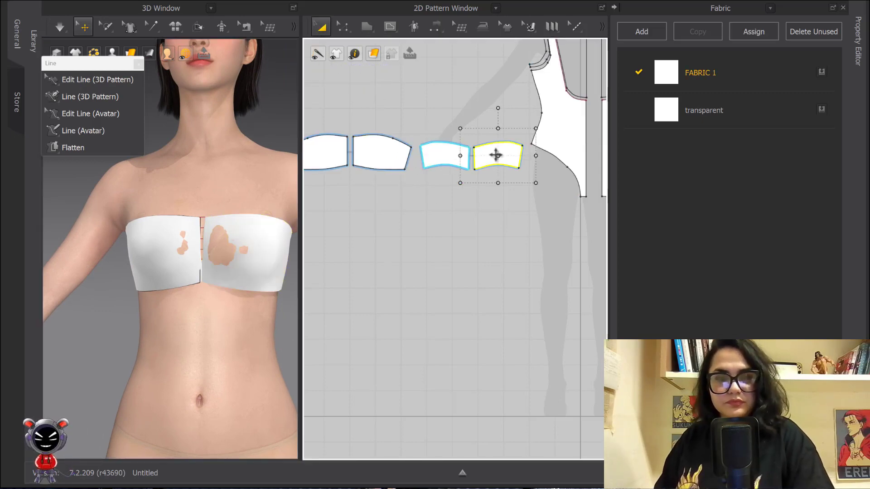
{"action": "left_click", "coordinate": [484, 231]}
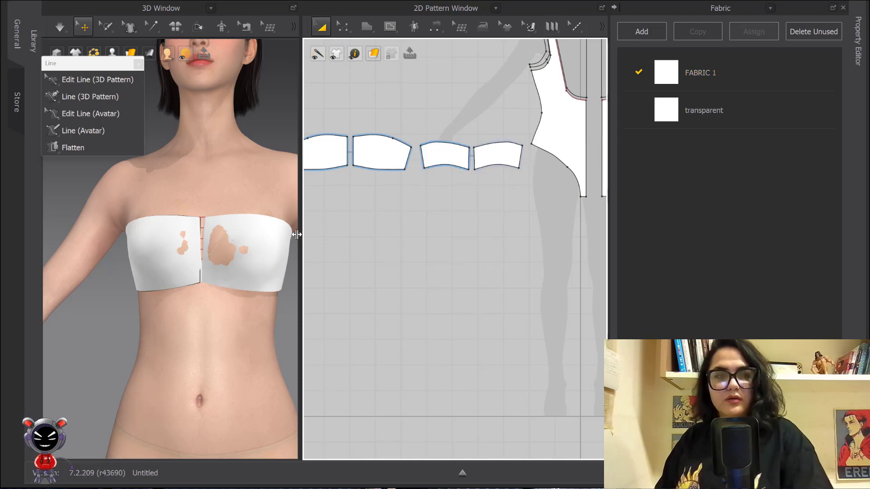
{"action": "scroll", "coordinate": [234, 241], "scroll_direction": "down", "scroll_amount": 3}
{"action": "right_click_drag", "start_coordinate": [234, 242], "coordinate": [200, 266]}
{"action": "scroll", "coordinate": [234, 285], "scroll_direction": "up", "scroll_amount": 1}
{"action": "middle_click_drag", "start_coordinate": [237, 285], "coordinate": [204, 280]}
{"action": "right_click_drag", "start_coordinate": [230, 273], "coordinate": [210, 267]}
{"action": "scroll", "coordinate": [209, 267], "scroll_direction": "up", "scroll_amount": 4}
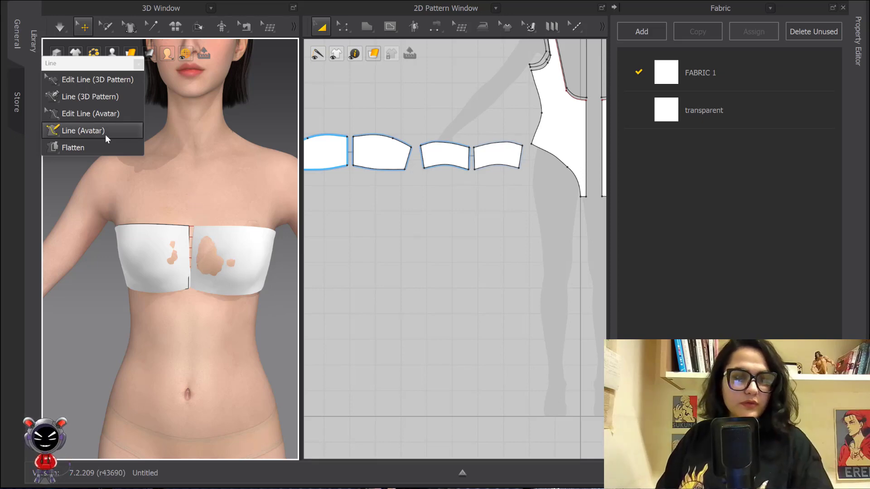
Step: Delete the leftover guide lines drawn on the avatar, checking both its front and back
{"action": "left_click", "coordinate": [86, 99]}
{"action": "left_click", "coordinate": [86, 114]}
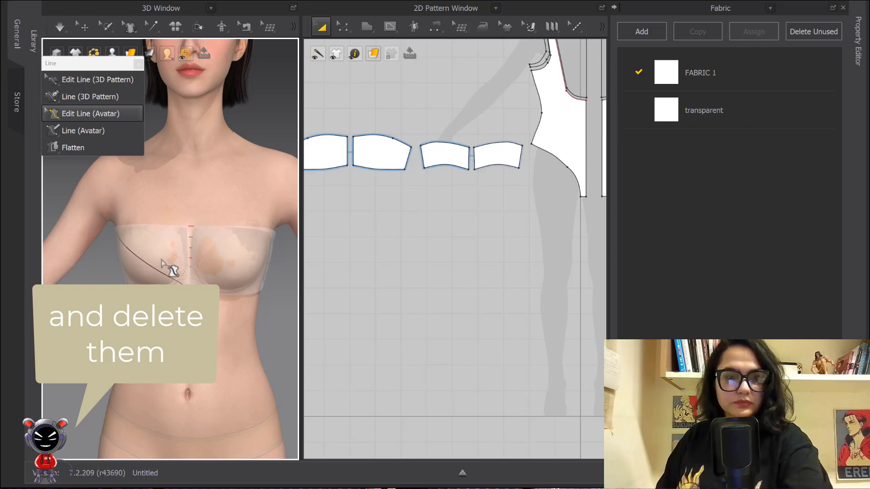
{"action": "right_click_drag", "start_coordinate": [179, 283], "coordinate": [289, 263]}
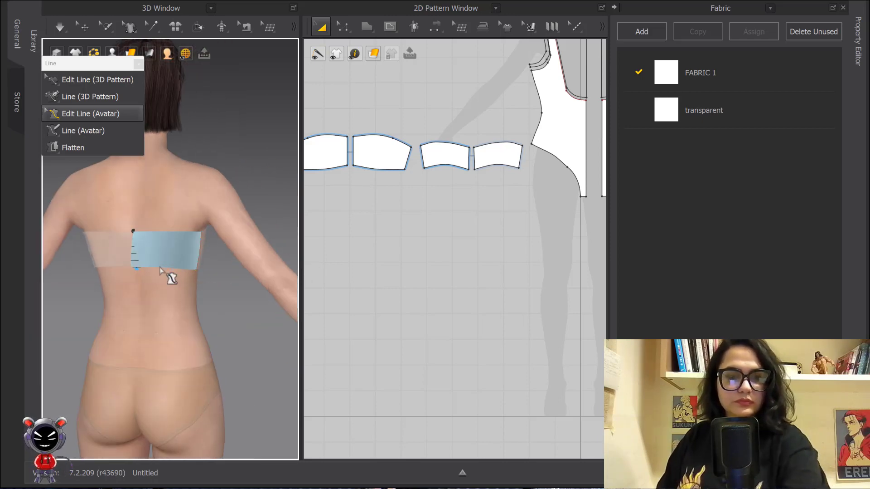
{"action": "scroll", "coordinate": [228, 264], "scroll_direction": "down", "scroll_amount": 1}
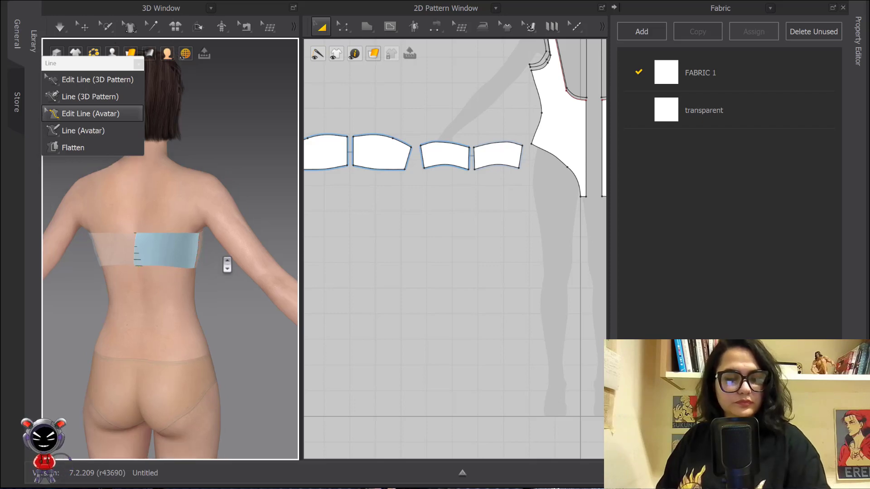
{"action": "right_click_drag", "start_coordinate": [232, 247], "coordinate": [101, 253]}
{"action": "scroll", "coordinate": [193, 273], "scroll_direction": "up", "scroll_amount": 3}
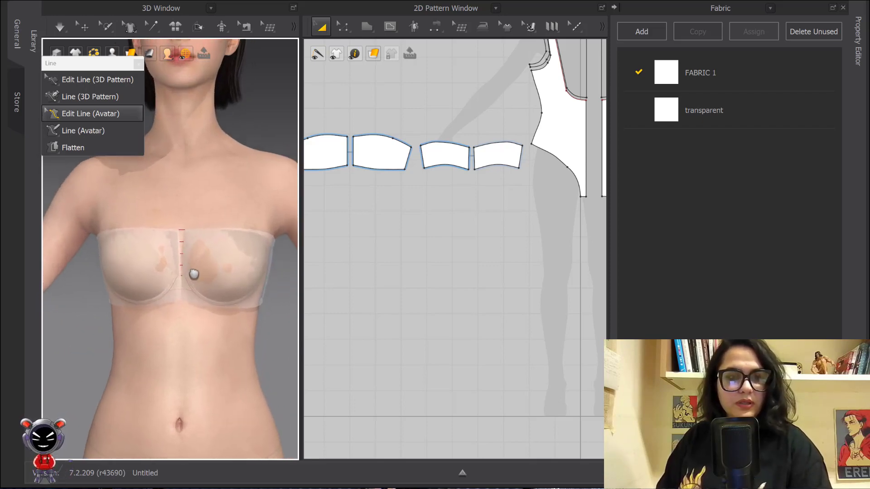
{"action": "right_click_drag", "start_coordinate": [192, 274], "coordinate": [203, 274]}
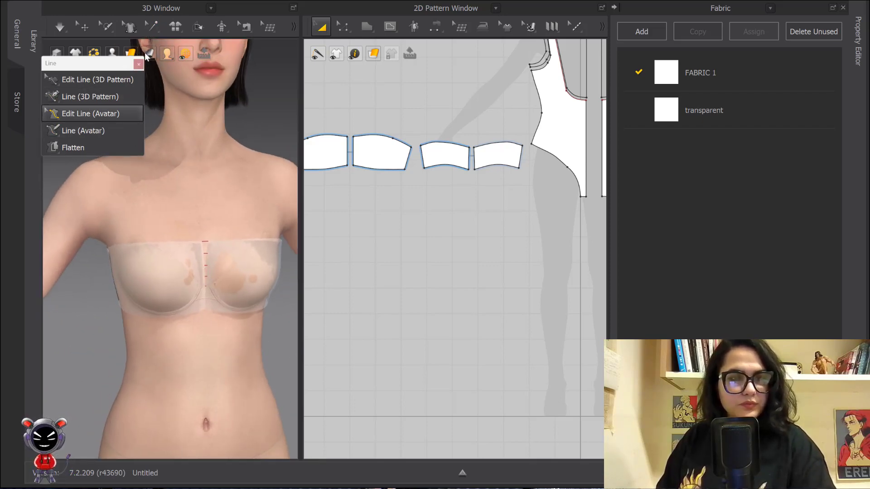
Step: Create a Basic Circumference measure on the avatar around the bust, following the top's upper edge from the front centre
{"action": "left_click", "coordinate": [294, 26]}
{"action": "left_click", "coordinate": [222, 49]}
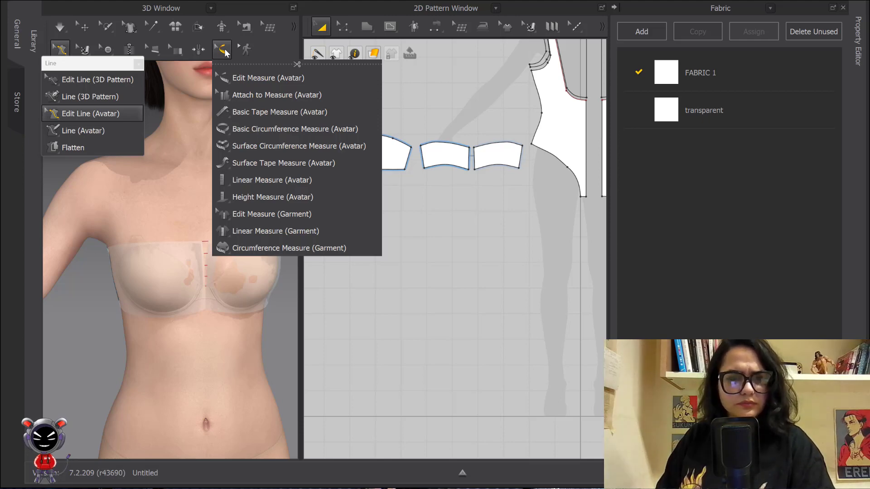
{"action": "left_click", "coordinate": [228, 78]}
{"action": "left_click", "coordinate": [236, 130]}
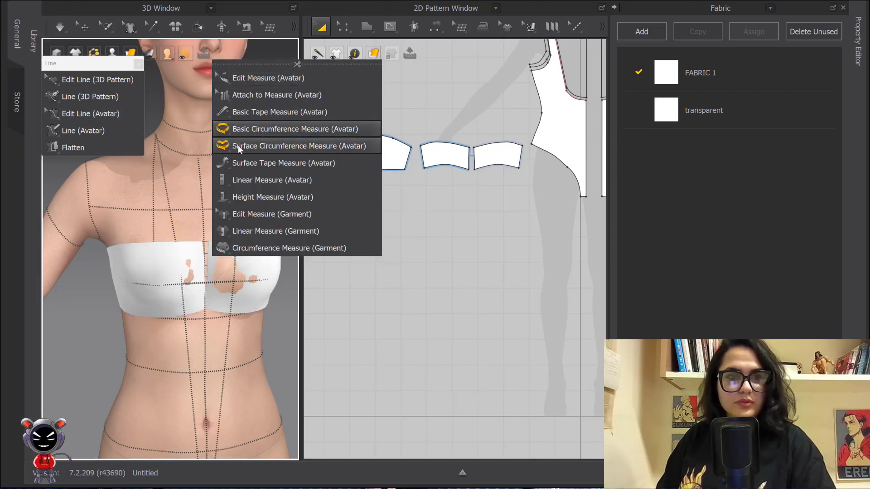
{"action": "left_click", "coordinate": [239, 131]}
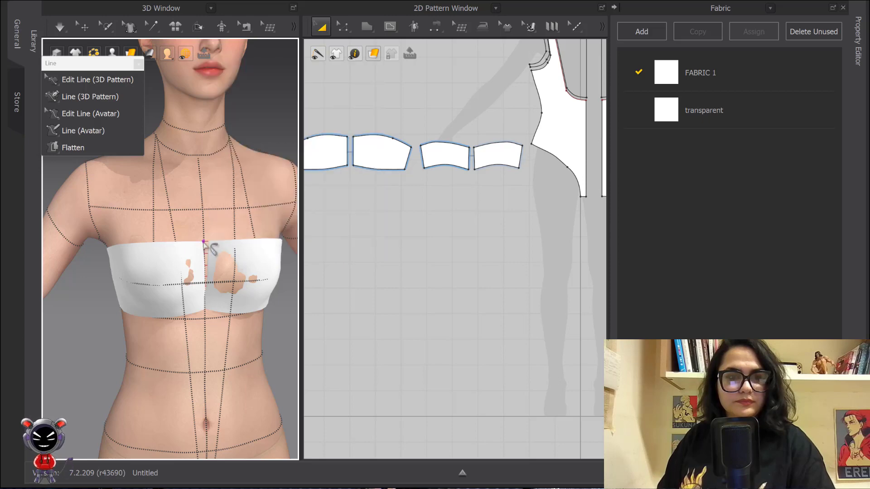
{"action": "left_click", "coordinate": [204, 241]}
{"action": "middle_click_drag", "start_coordinate": [215, 236], "coordinate": [241, 225]}
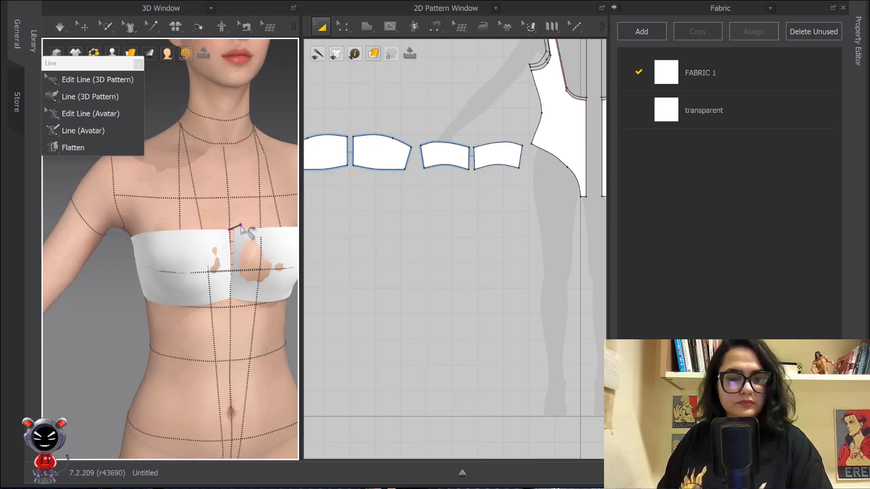
{"action": "right_click_drag", "start_coordinate": [229, 229], "coordinate": [264, 226]}
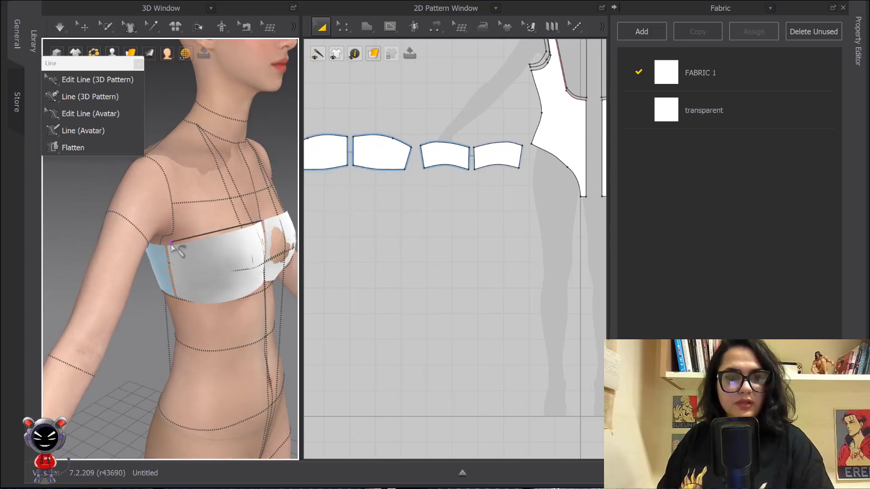
{"action": "right_click_drag", "start_coordinate": [169, 248], "coordinate": [222, 231]}
{"action": "scroll", "coordinate": [226, 229], "scroll_direction": "up", "scroll_amount": 3}
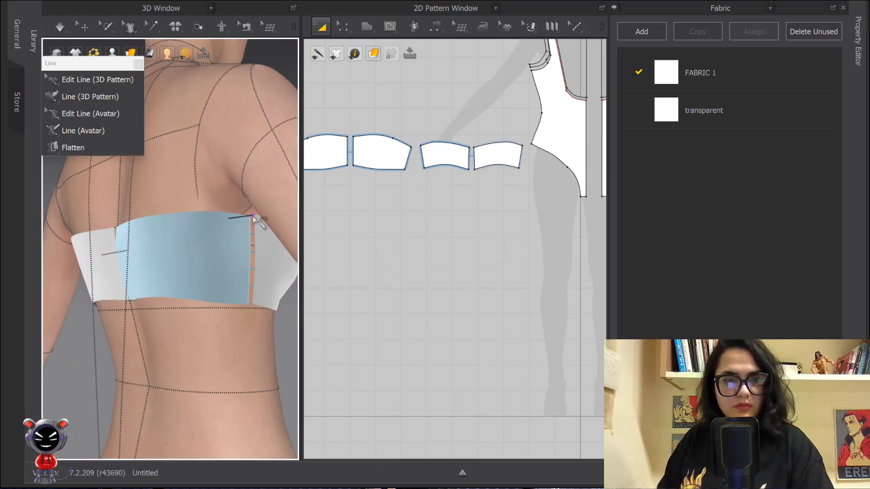
{"action": "right_click_drag", "start_coordinate": [189, 224], "coordinate": [243, 228]}
{"action": "right_click_drag", "start_coordinate": [93, 239], "coordinate": [227, 245]}
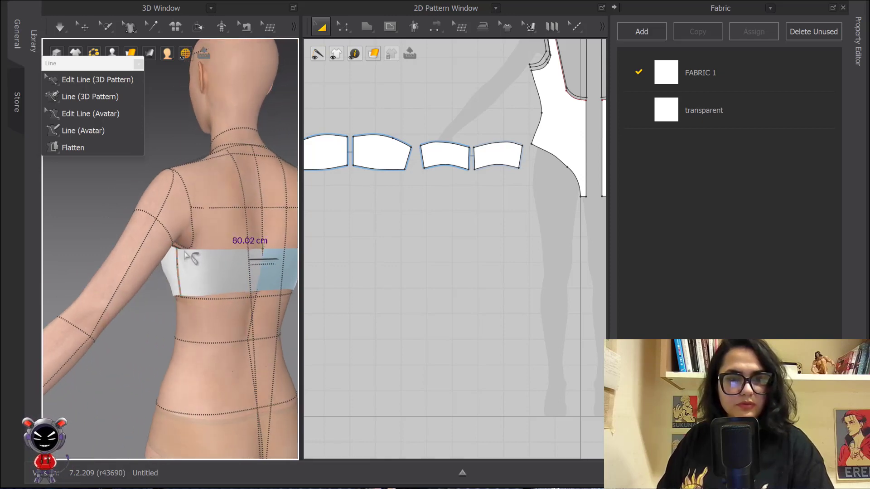
{"action": "left_click", "coordinate": [185, 252]}
{"action": "scroll", "coordinate": [230, 266], "scroll_direction": "down", "scroll_amount": 4}
{"action": "right_click_drag", "start_coordinate": [229, 263], "coordinate": [267, 95]}
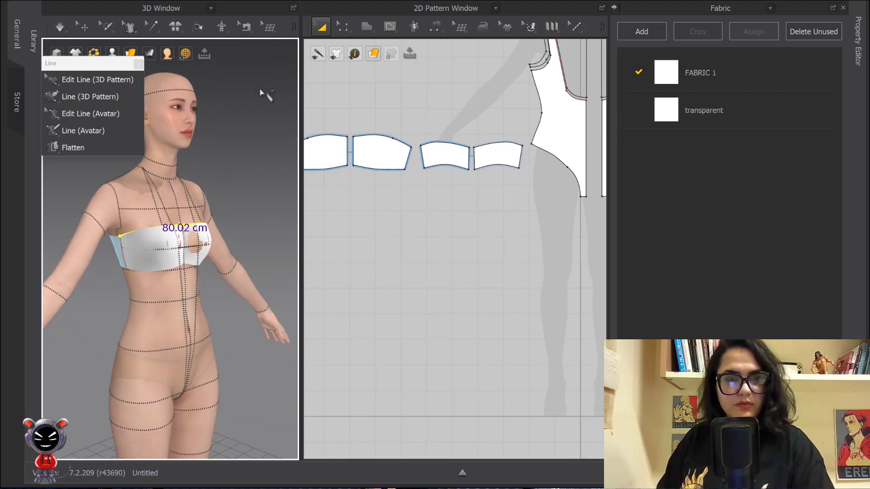
{"action": "left_click", "coordinate": [331, 28]}
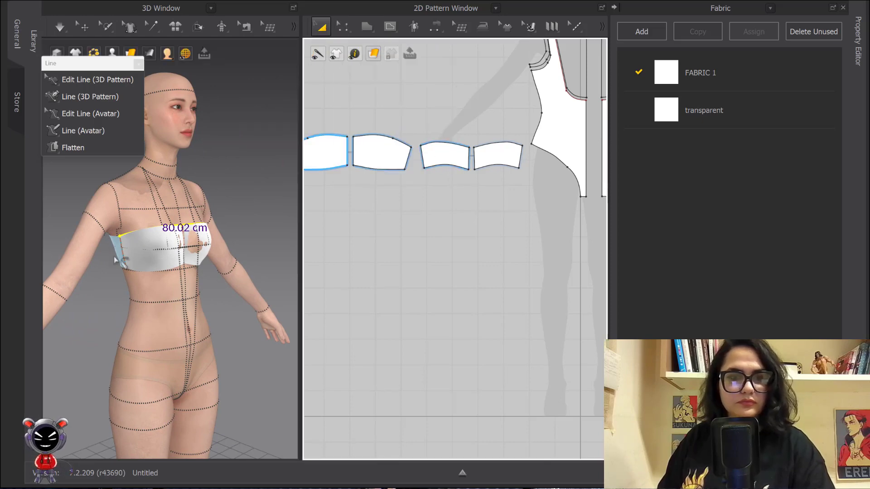
{"action": "left_click", "coordinate": [84, 27]}
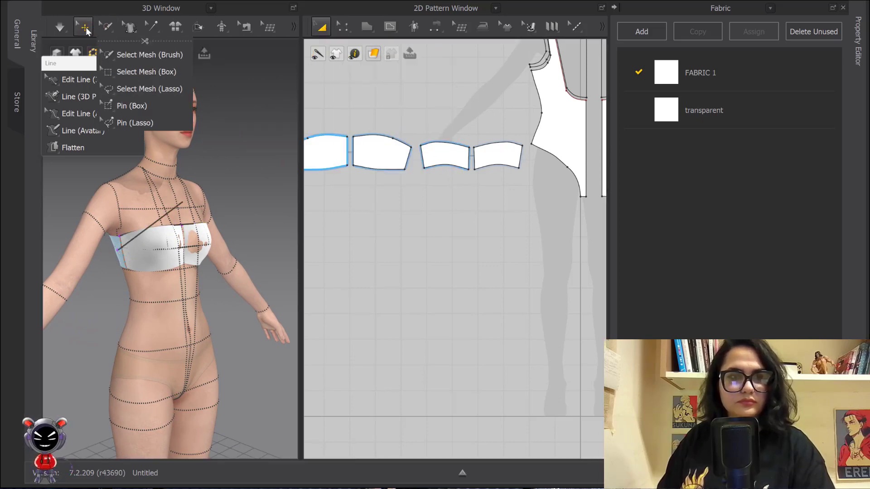
{"action": "left_click", "coordinate": [116, 249]}
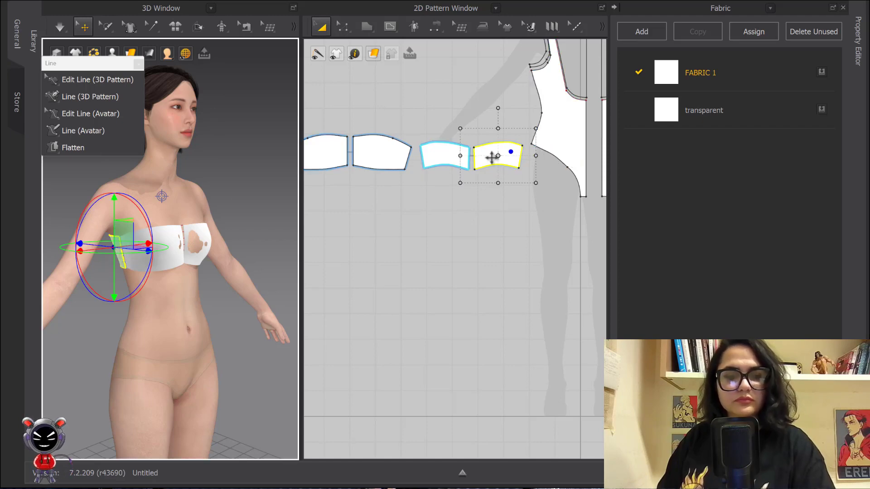
{"action": "left_click", "coordinate": [368, 233]}
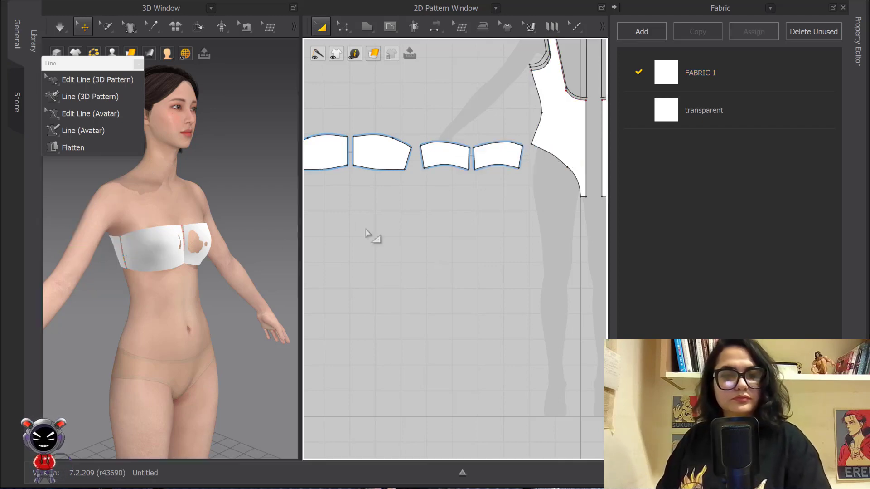
{"action": "scroll", "coordinate": [232, 186], "scroll_direction": "up", "scroll_amount": 3}
{"action": "middle_click_drag", "start_coordinate": [228, 215], "coordinate": [280, 244]}
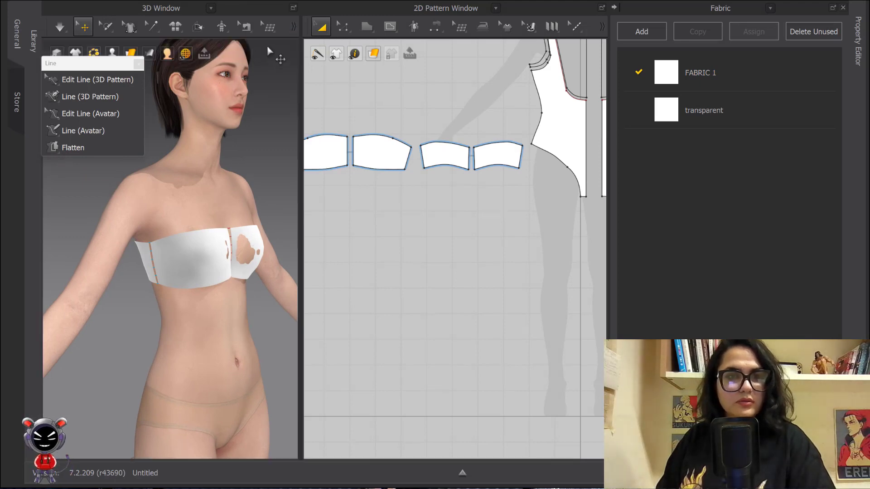
Step: Attach the top edges of the front pieces to the bust circumference measure on the avatar
{"action": "left_click", "coordinate": [185, 53]}
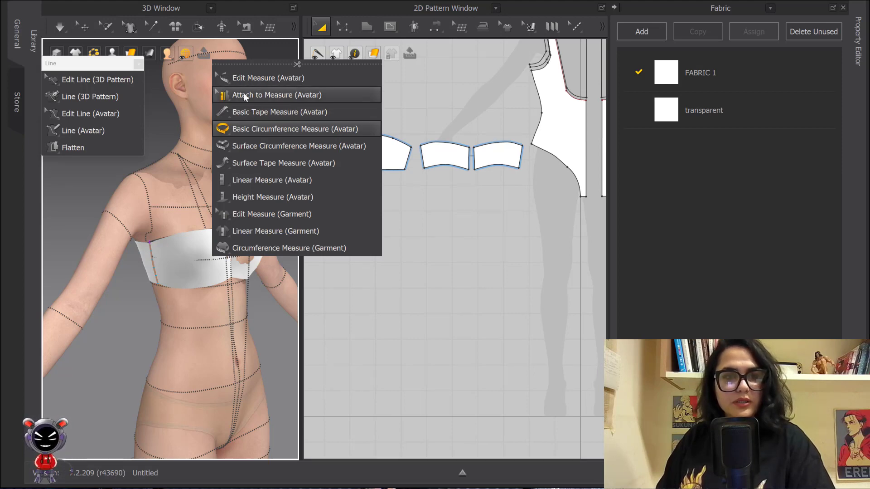
{"action": "left_click", "coordinate": [261, 95]}
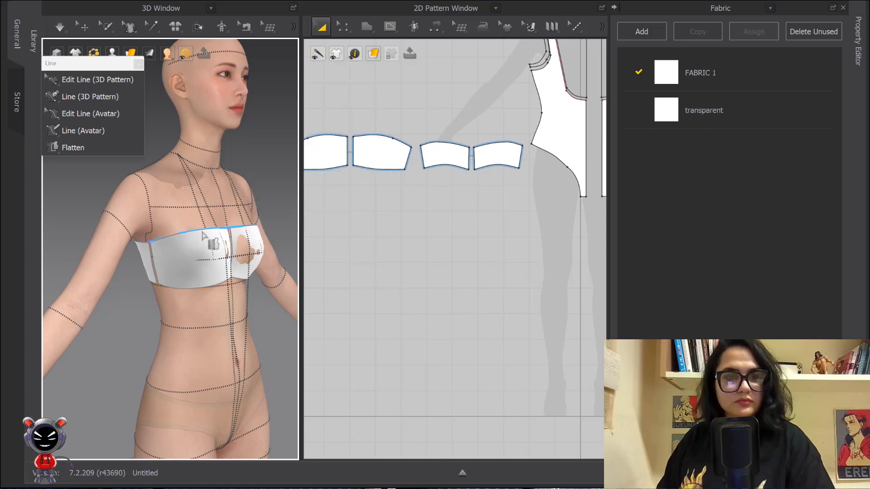
{"action": "scroll", "coordinate": [226, 217], "scroll_direction": "up", "scroll_amount": 2}
{"action": "right_click_drag", "start_coordinate": [229, 206], "coordinate": [222, 229]}
{"action": "middle_click_drag", "start_coordinate": [222, 230], "coordinate": [209, 198]}
{"action": "scroll", "coordinate": [224, 196], "scroll_direction": "up", "scroll_amount": 3}
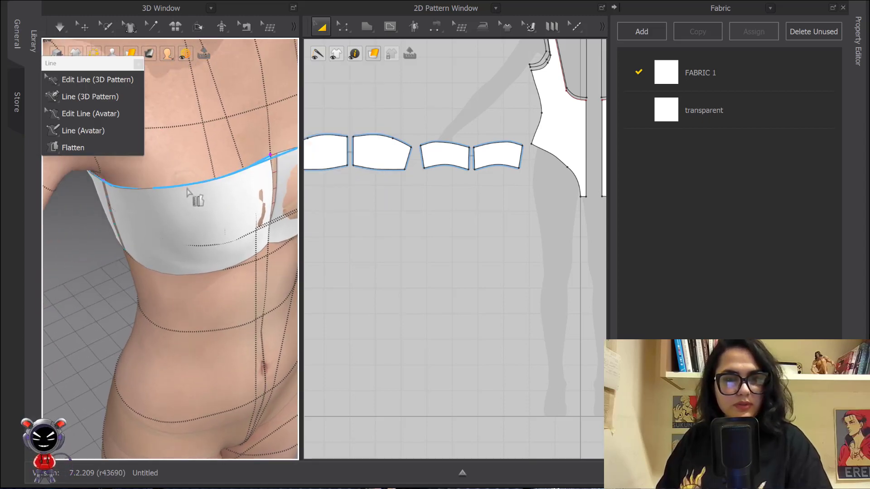
{"action": "left_click", "coordinate": [195, 190]}
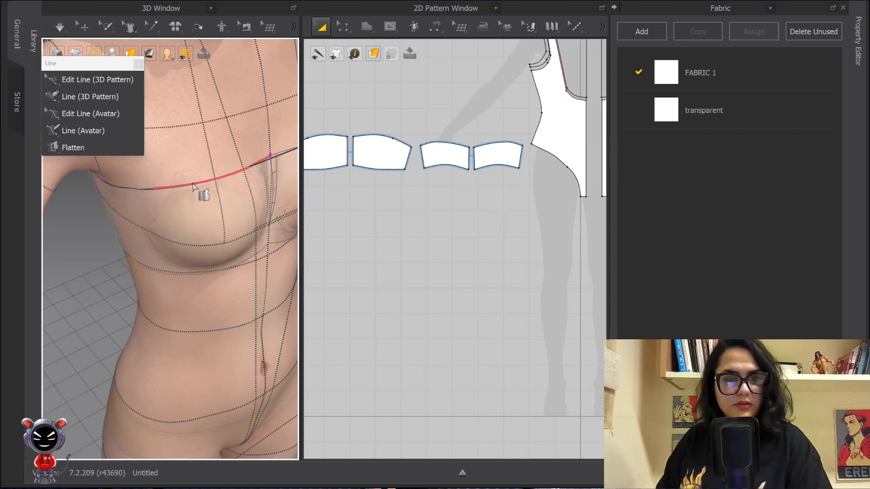
{"action": "right_click_drag", "start_coordinate": [196, 190], "coordinate": [168, 184]}
{"action": "left_click", "coordinate": [167, 178]}
{"action": "scroll", "coordinate": [204, 178], "scroll_direction": "down", "scroll_amount": 1}
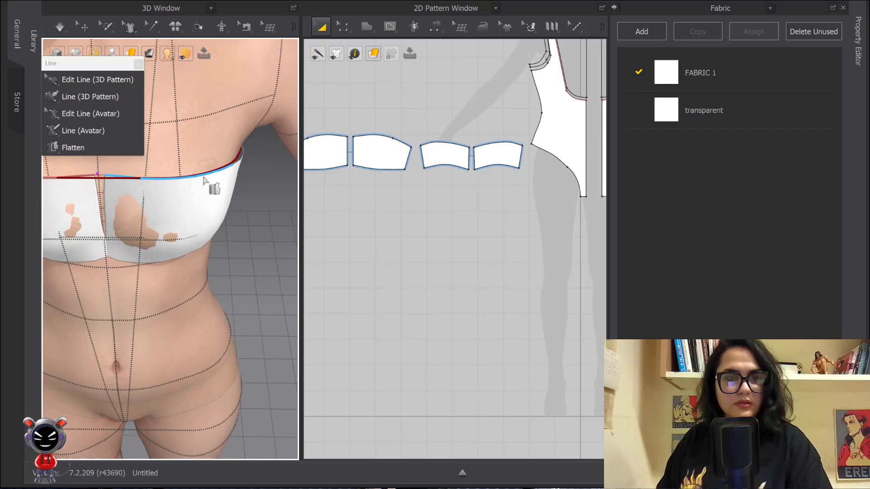
Step: Attach the top edges of the back pieces to the same avatar measure
{"action": "right_click_drag", "start_coordinate": [203, 178], "coordinate": [97, 165]}
{"action": "middle_click_drag", "start_coordinate": [97, 165], "coordinate": [322, 198]}
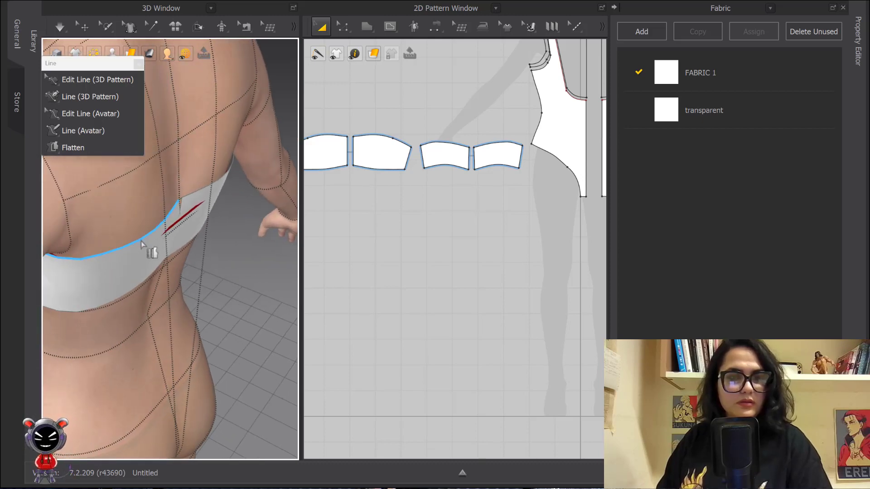
{"action": "left_click", "coordinate": [141, 244]}
{"action": "left_click", "coordinate": [143, 251]}
{"action": "right_click_drag", "start_coordinate": [158, 247], "coordinate": [309, 142]}
{"action": "left_click", "coordinate": [176, 166]}
{"action": "left_click", "coordinate": [174, 173]}
{"action": "left_click", "coordinate": [85, 27]}
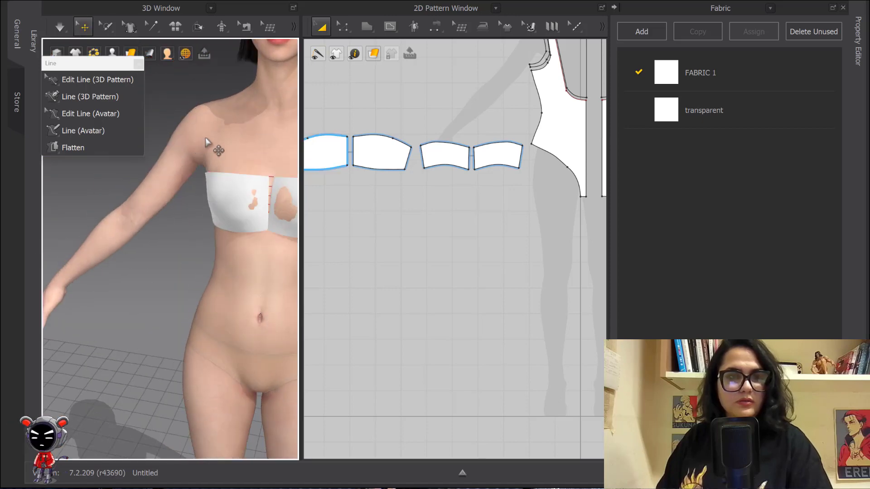
Step: Simulate the top and pull its back and front pieces into place on the avatar
{"action": "left_click", "coordinate": [55, 30]}
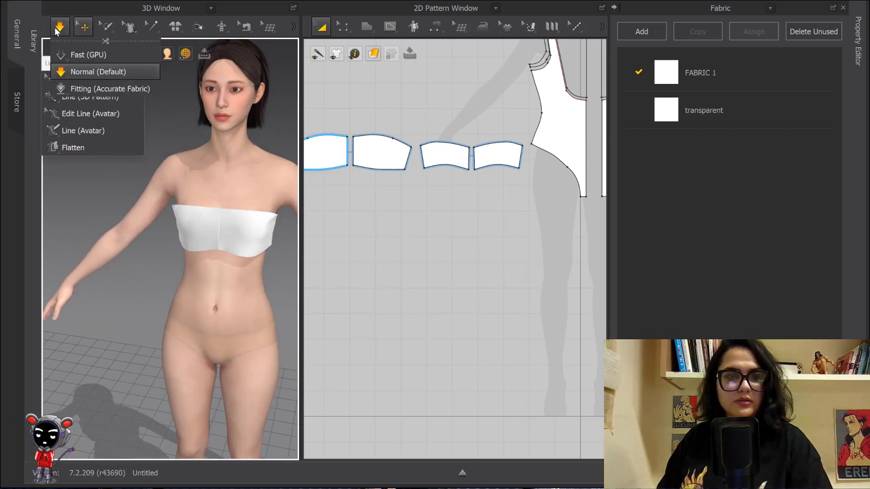
{"action": "left_click", "coordinate": [56, 30]}
{"action": "scroll", "coordinate": [255, 216], "scroll_direction": "up", "scroll_amount": 2}
{"action": "middle_click_drag", "start_coordinate": [254, 216], "coordinate": [244, 191]}
{"action": "right_click_drag", "start_coordinate": [245, 191], "coordinate": [223, 200]}
{"action": "key", "text": "space"}
{"action": "left_click", "coordinate": [201, 223]}
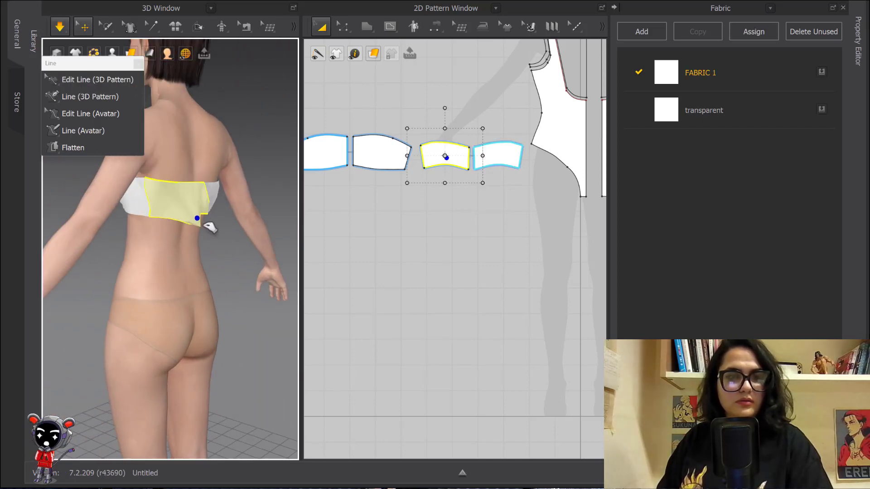
{"action": "left_click", "coordinate": [216, 221]}
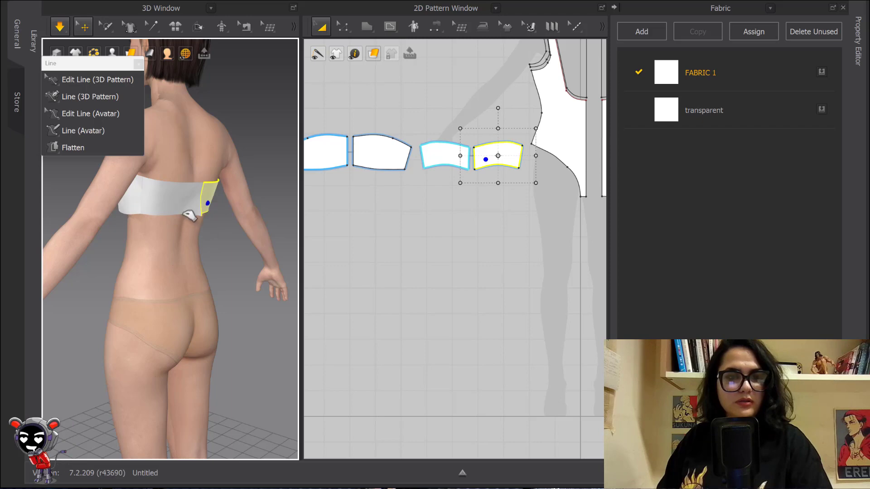
{"action": "left_click_drag", "start_coordinate": [184, 213], "coordinate": [175, 221]}
{"action": "right_click_drag", "start_coordinate": [175, 221], "coordinate": [273, 213]}
{"action": "left_click_drag", "start_coordinate": [175, 193], "coordinate": [172, 207]}
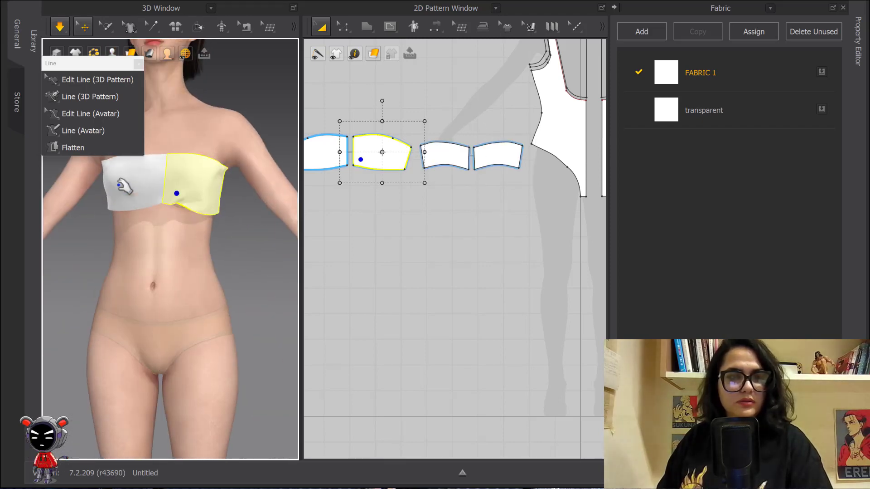
{"action": "left_click", "coordinate": [125, 185]}
Step: Attach the outer segment of the front piece's top edge near the armpit to the avatar measure
{"action": "right_click_drag", "start_coordinate": [122, 186], "coordinate": [165, 283]}
{"action": "scroll", "coordinate": [208, 227], "scroll_direction": "up", "scroll_amount": 3}
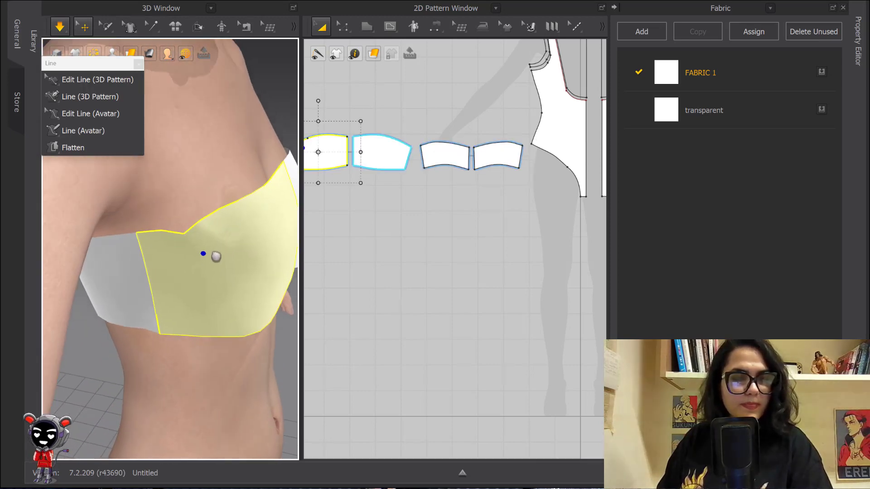
{"action": "right_click_drag", "start_coordinate": [216, 256], "coordinate": [199, 230]}
{"action": "right_click_drag", "start_coordinate": [161, 278], "coordinate": [180, 235]}
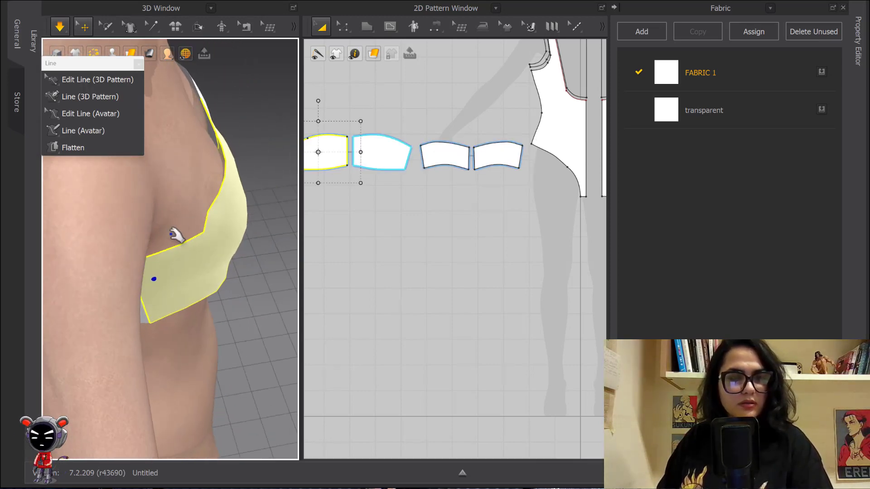
{"action": "left_click", "coordinate": [291, 26]}
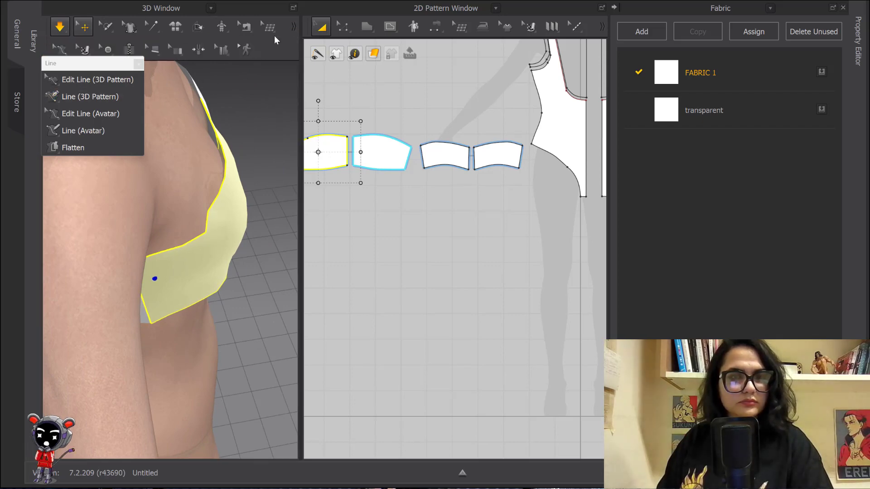
{"action": "left_click", "coordinate": [223, 50]}
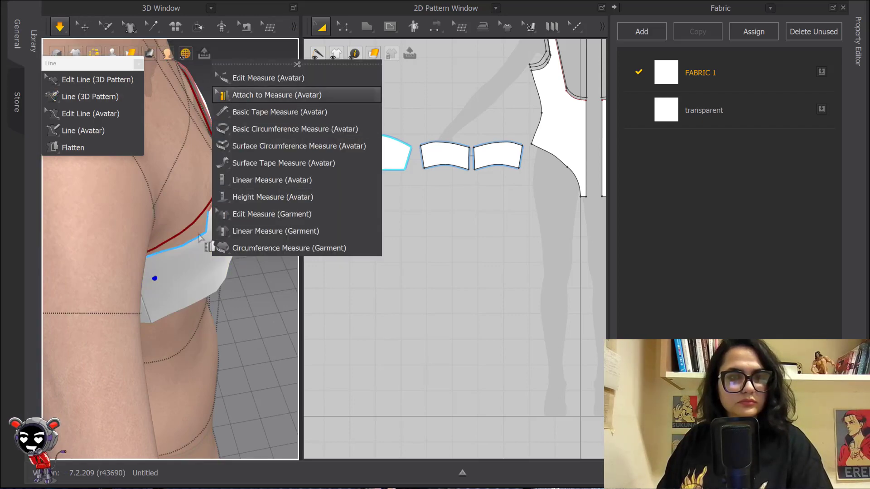
{"action": "left_click", "coordinate": [263, 94]}
{"action": "key", "text": "q"}
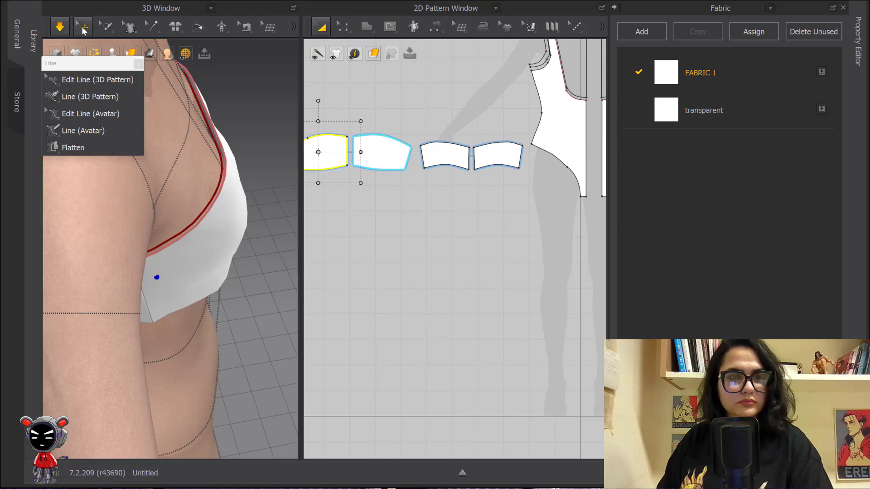
{"action": "left_click", "coordinate": [67, 29]}
{"action": "left_click", "coordinate": [270, 183]}
{"action": "scroll", "coordinate": [267, 183], "scroll_direction": "down", "scroll_amount": 3}
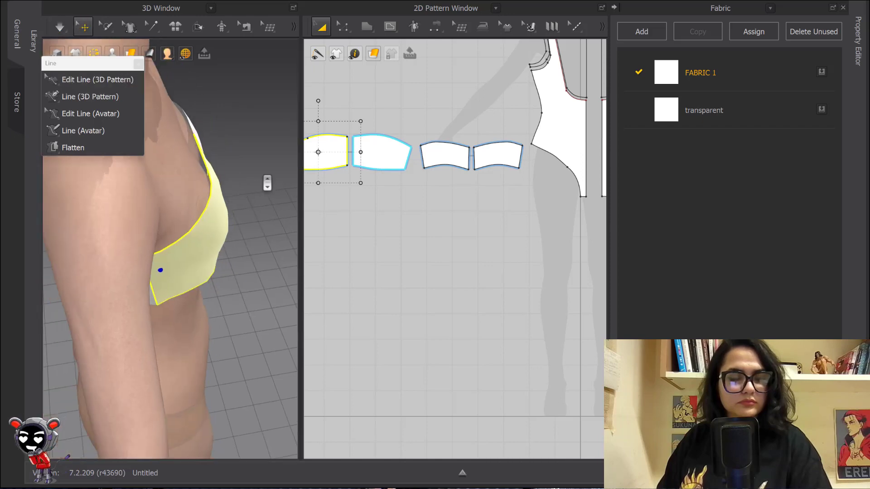
Step: Simulate the top again and adjust the front pieces so their centre seam sits at the middle of the chest
{"action": "right_click_drag", "start_coordinate": [266, 182], "coordinate": [243, 206]}
{"action": "scroll", "coordinate": [243, 206], "scroll_direction": "down", "scroll_amount": 3}
{"action": "middle_click_drag", "start_coordinate": [239, 199], "coordinate": [171, 114]}
{"action": "right_click_drag", "start_coordinate": [169, 113], "coordinate": [244, 173]}
{"action": "key", "text": "space"}
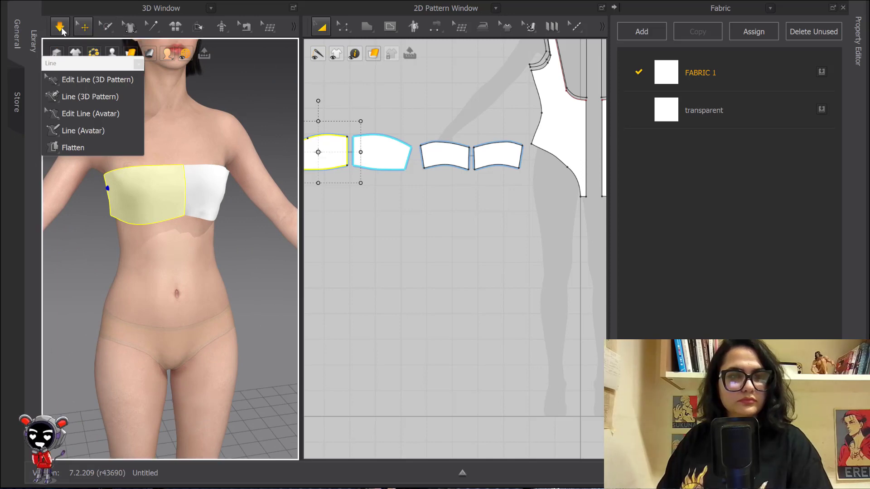
{"action": "left_click", "coordinate": [200, 182]}
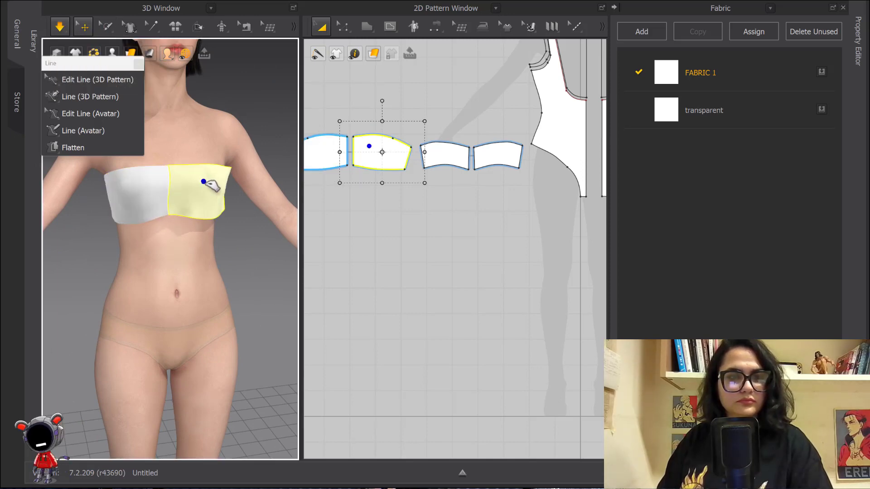
{"action": "mouse_move", "coordinate": [198, 179]}
{"action": "left_mouse_down"}
{"action": "mouse_move", "coordinate": [233, 188]}
{"action": "mouse_move", "coordinate": [195, 188]}
{"action": "left_mouse_up"}
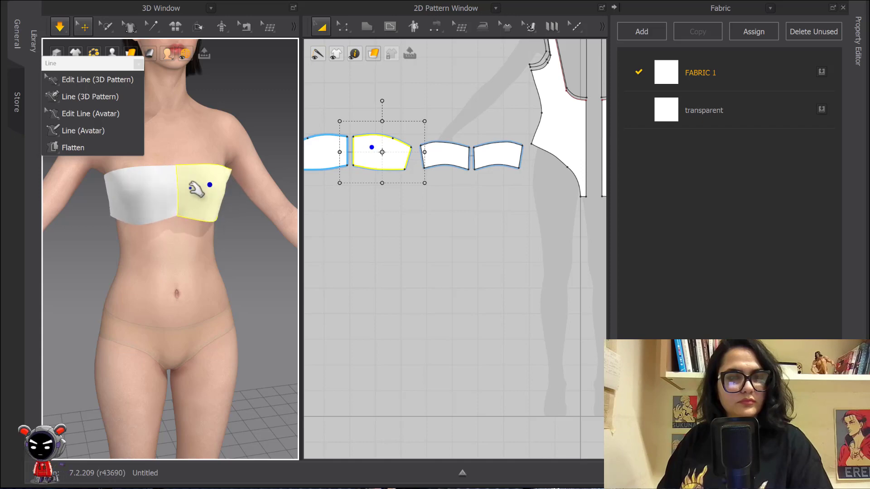
{"action": "left_click", "coordinate": [369, 265]}
Step: Examine the simulated top's fit and hem from the front and the back, comparing it with the flat patterns
{"action": "scroll", "coordinate": [210, 228], "scroll_direction": "up", "scroll_amount": 4}
{"action": "middle_click_drag", "start_coordinate": [213, 221], "coordinate": [249, 247]}
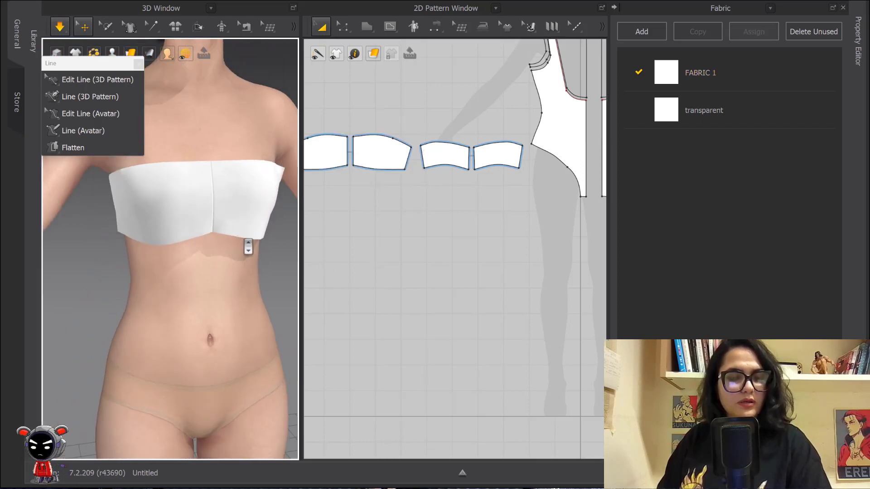
{"action": "right_click_drag", "start_coordinate": [249, 247], "coordinate": [358, 223]}
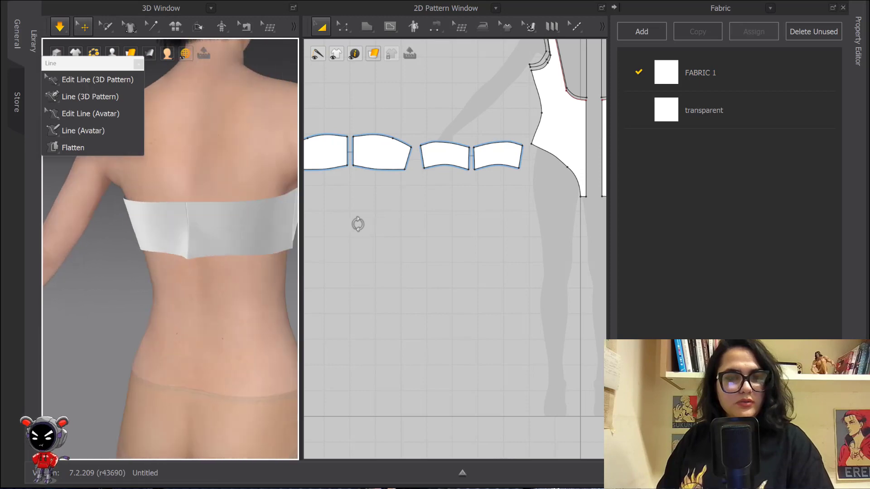
{"action": "mouse_move", "coordinate": [220, 210]}
{"action": "right_mouse_down"}
{"action": "mouse_move", "coordinate": [208, 233]}
{"action": "mouse_move", "coordinate": [252, 225]}
{"action": "mouse_move", "coordinate": [268, 239]}
{"action": "mouse_move", "coordinate": [232, 221]}
{"action": "right_mouse_up"}
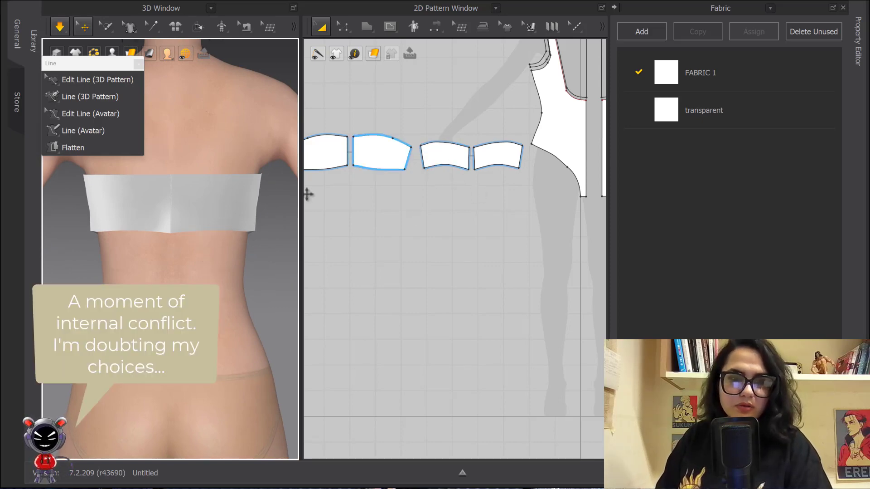
{"action": "right_click_drag", "start_coordinate": [227, 226], "coordinate": [200, 230]}
{"action": "scroll", "coordinate": [199, 230], "scroll_direction": "up", "scroll_amount": 3}
{"action": "scroll", "coordinate": [490, 190], "scroll_direction": "up", "scroll_amount": 2}
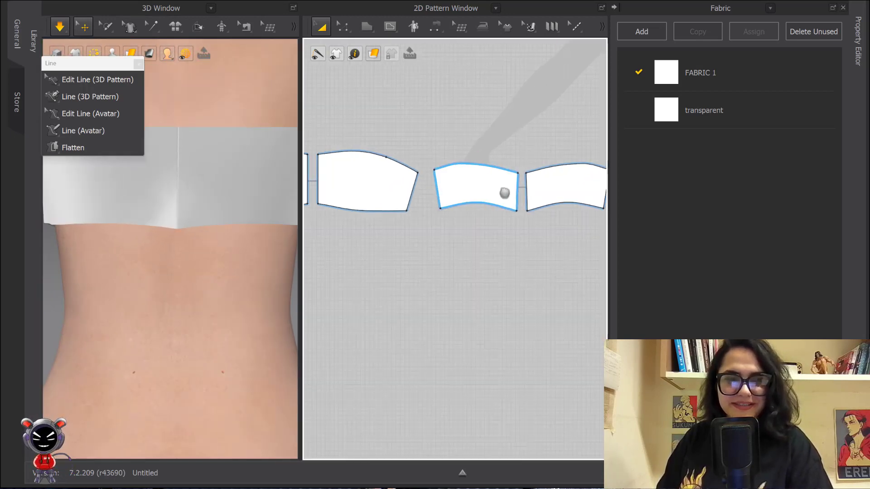
{"action": "scroll", "coordinate": [454, 193], "scroll_direction": "down", "scroll_amount": 4}
{"action": "scroll", "coordinate": [181, 216], "scroll_direction": "down", "scroll_amount": 4}
{"action": "right_click_drag", "start_coordinate": [181, 216], "coordinate": [314, 223]}
{"action": "scroll", "coordinate": [222, 225], "scroll_direction": "up", "scroll_amount": 3}
{"action": "scroll", "coordinate": [227, 222], "scroll_direction": "down", "scroll_amount": 5}
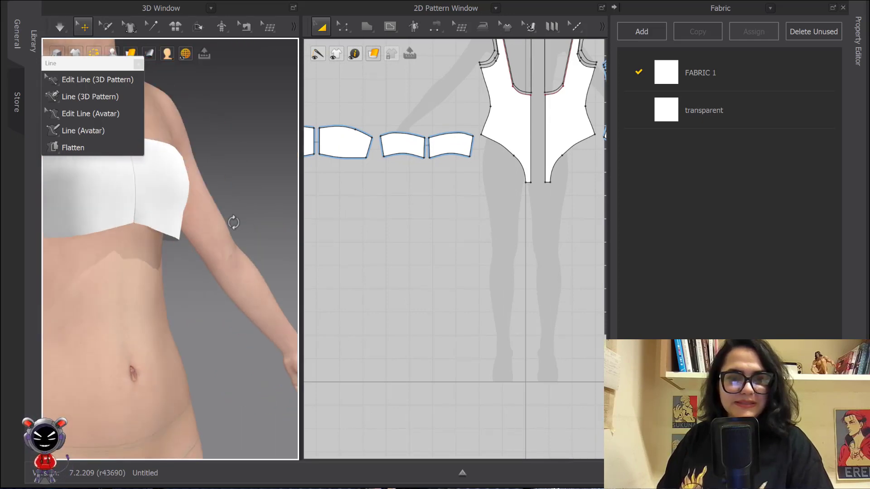
Step: Straighten the front hem by removing its curve points and lowering the bottom centre corners level with the side corners
{"action": "left_click", "coordinate": [84, 26]}
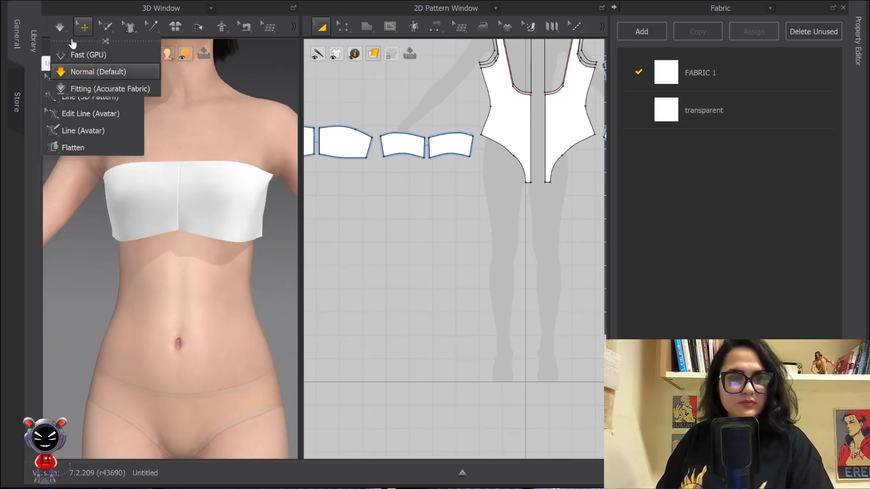
{"action": "scroll", "coordinate": [441, 190], "scroll_direction": "up", "scroll_amount": 5}
{"action": "middle_click_drag", "start_coordinate": [466, 175], "coordinate": [465, 128]}
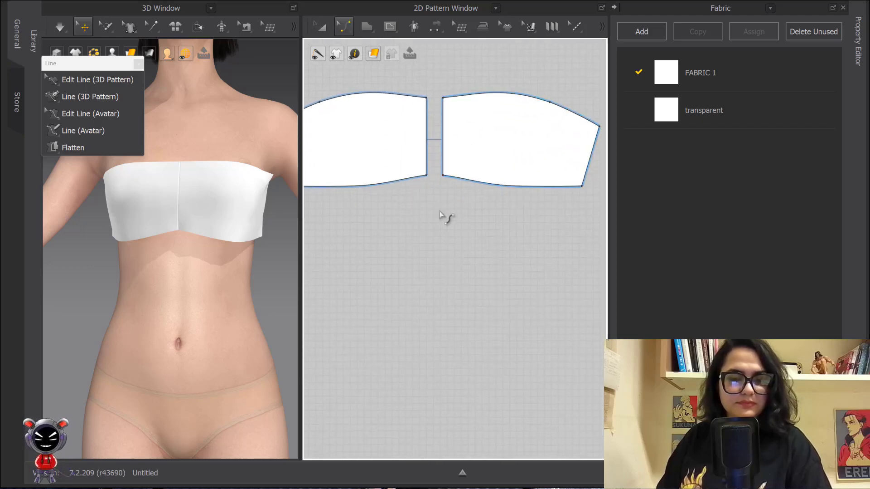
{"action": "key", "text": "x"}
{"action": "left_click", "coordinate": [344, 186]}
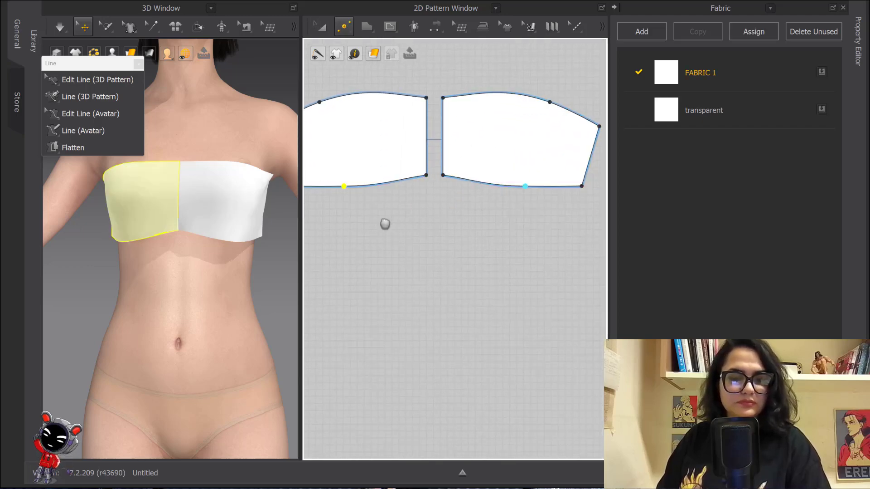
{"action": "right_click_drag", "start_coordinate": [385, 224], "coordinate": [434, 211]}
{"action": "key", "text": "c"}
{"action": "key", "text": "ctrl+z"}
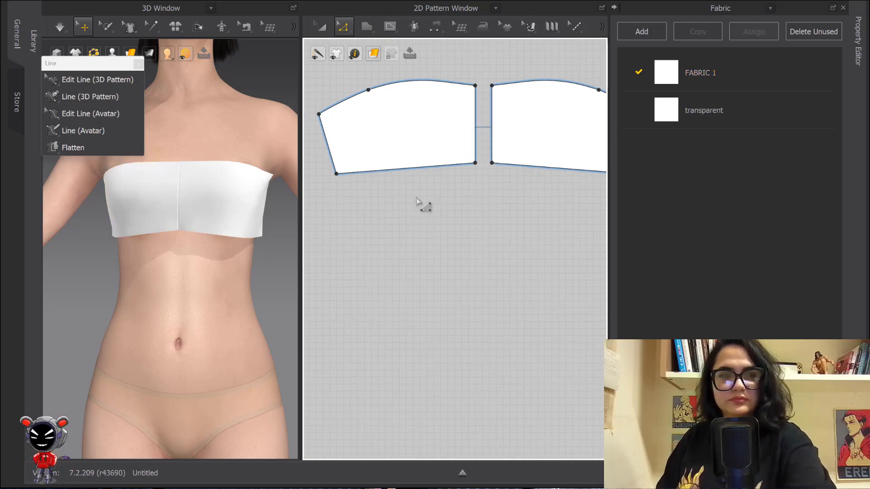
{"action": "key", "text": "space"}
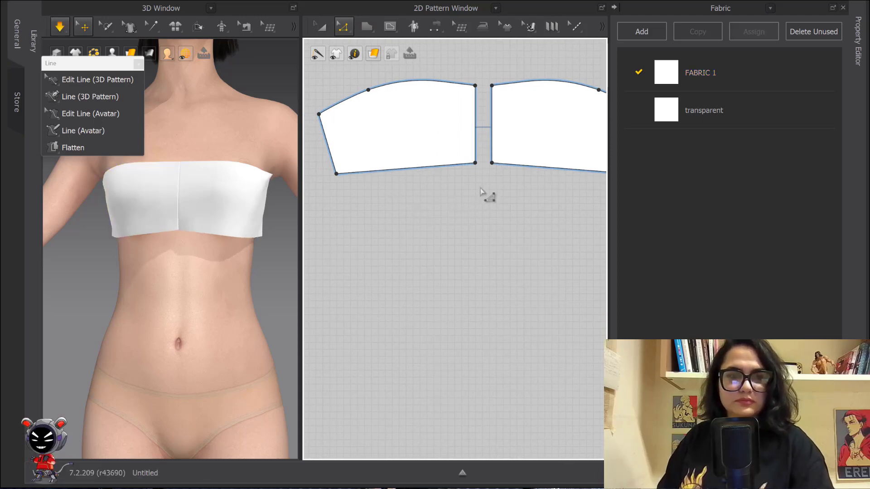
{"action": "left_click_drag", "start_coordinate": [476, 166], "coordinate": [476, 175]}
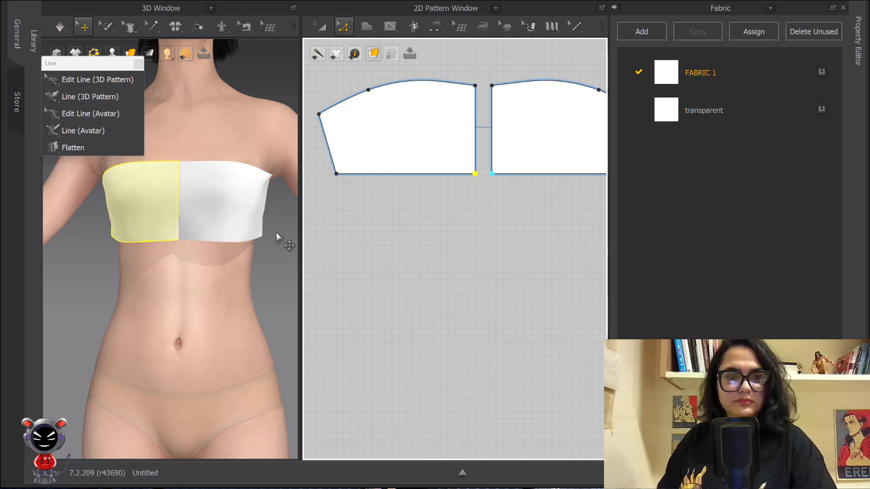
Step: Simulate the top and taper the centre back seam by moving the back pieces' bottom centre corners inward along the hem
{"action": "right_click_drag", "start_coordinate": [282, 237], "coordinate": [202, 252]}
{"action": "scroll", "coordinate": [217, 240], "scroll_direction": "up", "scroll_amount": 5}
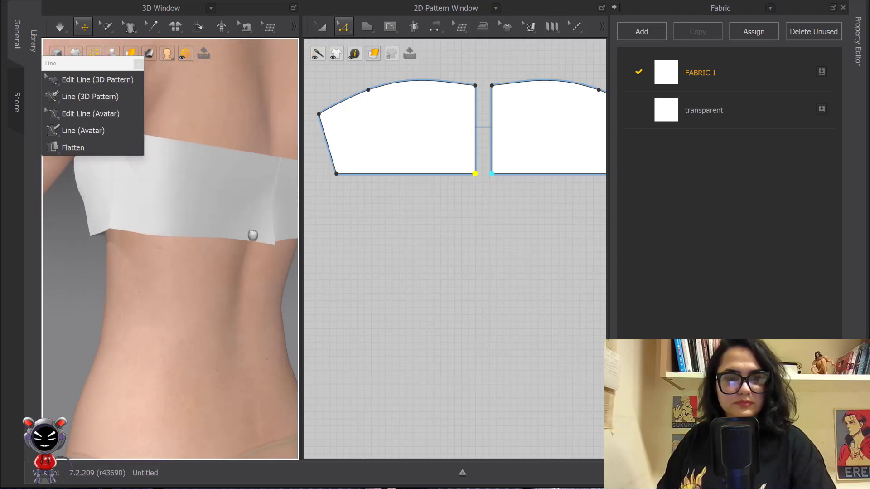
{"action": "scroll", "coordinate": [253, 234], "scroll_direction": "down", "scroll_amount": 4}
{"action": "right_click_drag", "start_coordinate": [204, 200], "coordinate": [219, 214]}
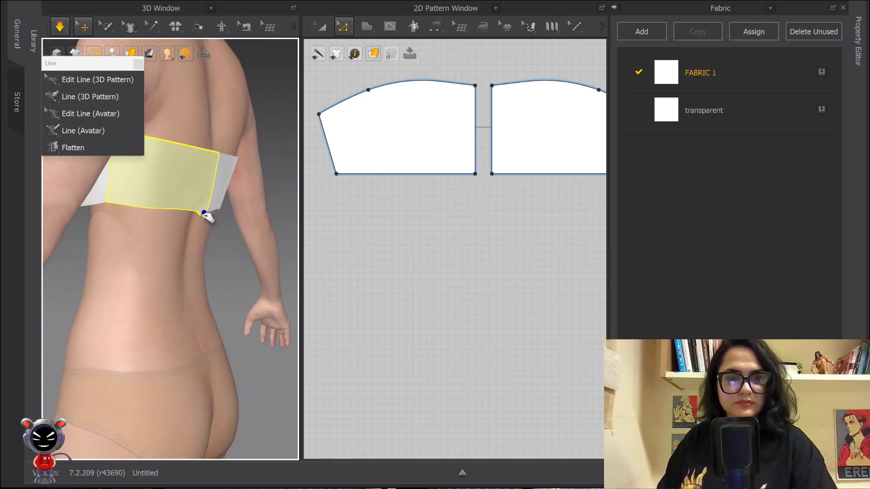
{"action": "middle_click_drag", "start_coordinate": [508, 219], "coordinate": [408, 208]}
{"action": "scroll", "coordinate": [408, 208], "scroll_direction": "down", "scroll_amount": 4}
{"action": "middle_click_drag", "start_coordinate": [534, 254], "coordinate": [422, 207]}
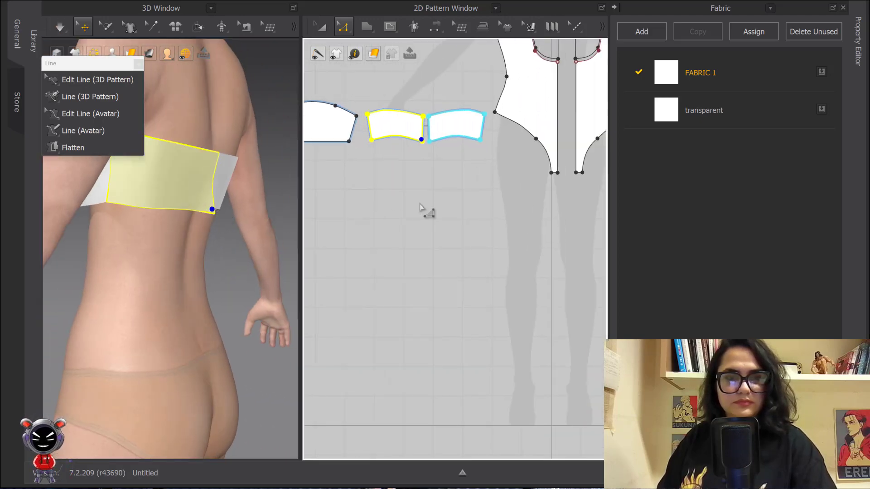
{"action": "scroll", "coordinate": [381, 115], "scroll_direction": "up", "scroll_amount": 7}
{"action": "middle_click_drag", "start_coordinate": [506, 217], "coordinate": [393, 203]}
{"action": "left_click", "coordinate": [515, 271]}
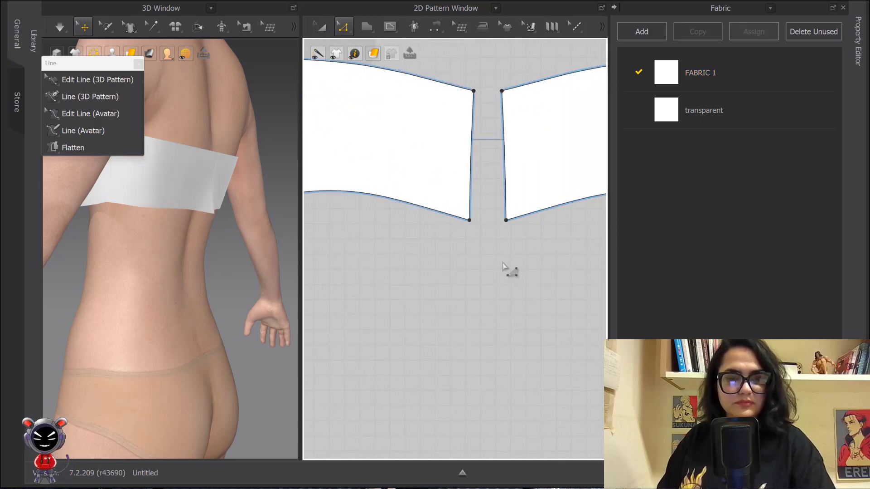
{"action": "left_click_drag", "start_coordinate": [469, 220], "coordinate": [456, 210]}
{"action": "right_click_drag", "start_coordinate": [420, 230], "coordinate": [468, 234]}
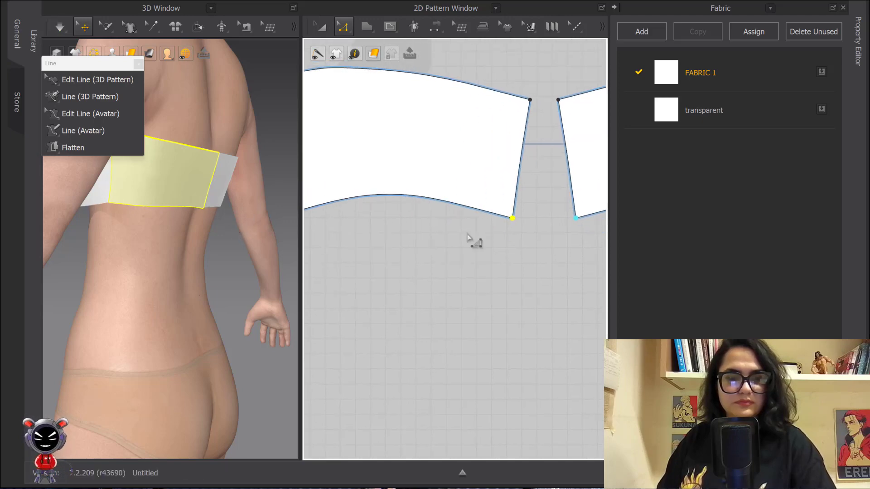
Step: Try deleting the back hem's curve point and moving the top centre corners inward, undoing each change
{"action": "left_click", "coordinate": [406, 195]}
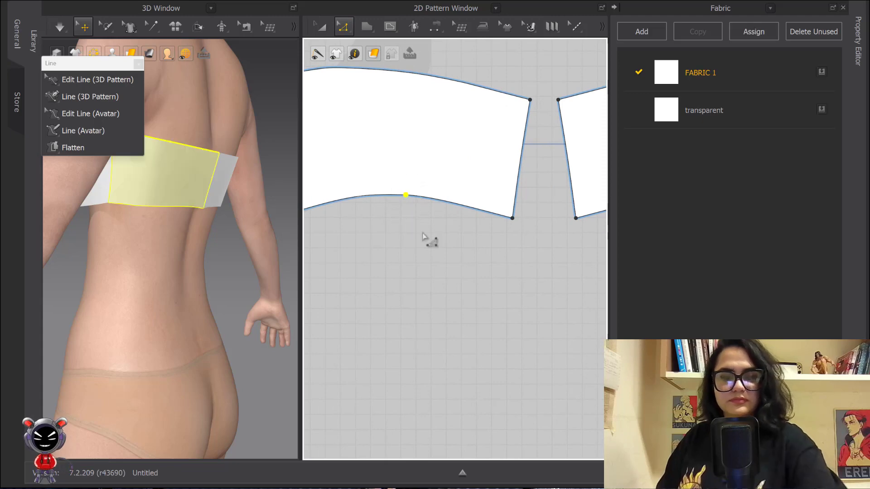
{"action": "key", "text": "Delete"}
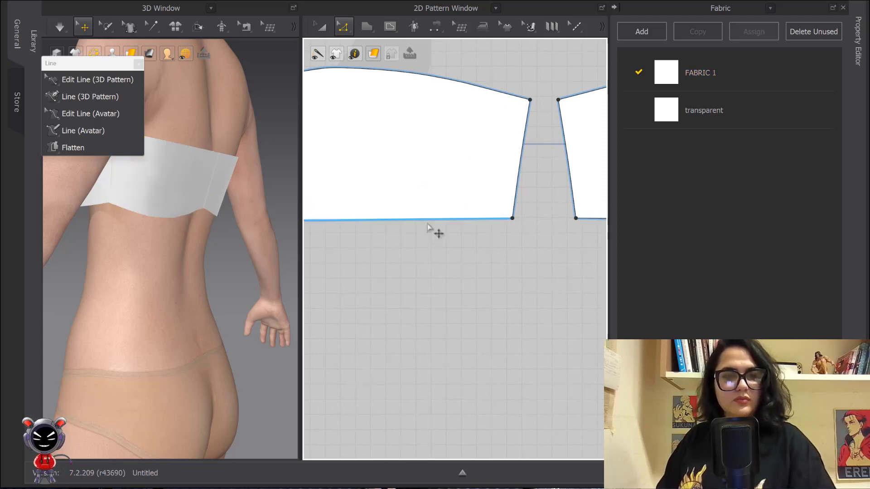
{"action": "key", "text": "ctrl+z"}
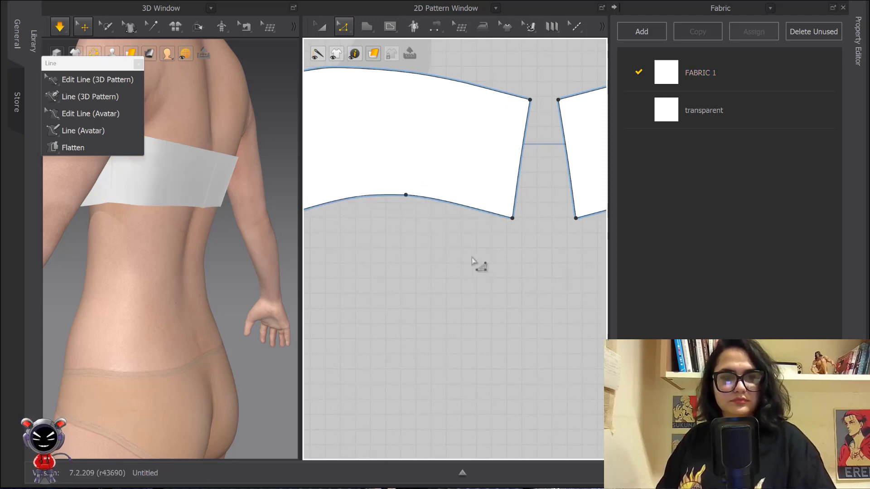
{"action": "left_click", "coordinate": [513, 218]}
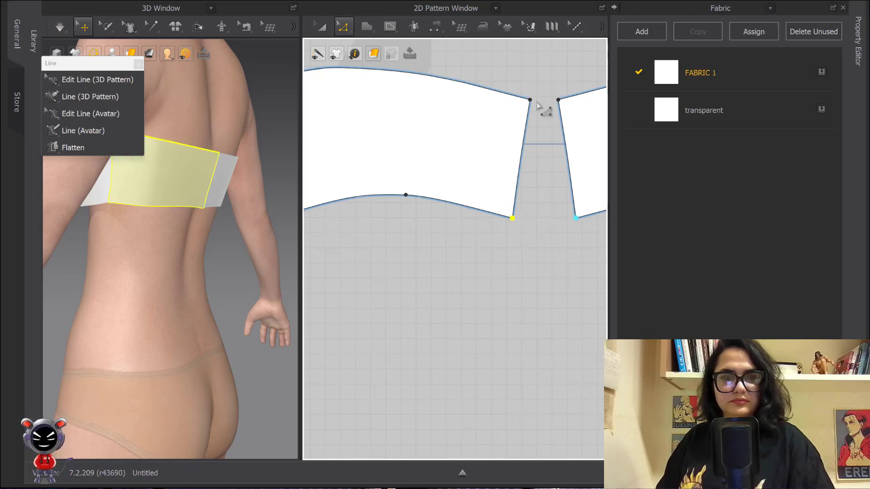
{"action": "left_click_drag", "start_coordinate": [531, 100], "coordinate": [516, 100]}
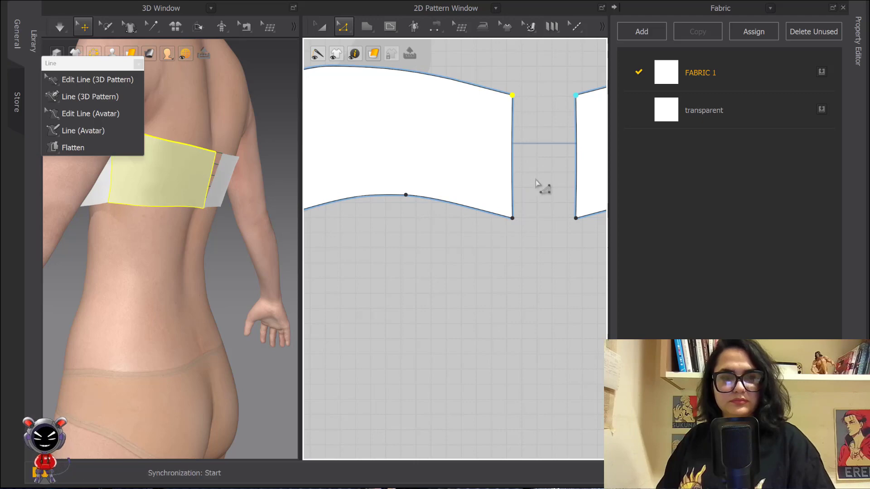
{"action": "key", "text": "ctrl+z"}
Step: Nudge the back pieces' bottom centre corners slightly further inward and compare the front and back side edges
{"action": "left_click", "coordinate": [511, 216]}
{"action": "left_click_drag", "start_coordinate": [511, 217], "coordinate": [504, 214]}
{"action": "mouse_move", "coordinate": [186, 233]}
{"action": "right_mouse_down"}
{"action": "mouse_move", "coordinate": [238, 231]}
{"action": "mouse_move", "coordinate": [204, 229]}
{"action": "mouse_move", "coordinate": [190, 241]}
{"action": "mouse_move", "coordinate": [191, 218]}
{"action": "right_mouse_up"}
{"action": "left_click", "coordinate": [182, 206]}
{"action": "scroll", "coordinate": [494, 262], "scroll_direction": "down", "scroll_amount": 3}
{"action": "scroll", "coordinate": [481, 249], "scroll_direction": "up", "scroll_amount": 4}
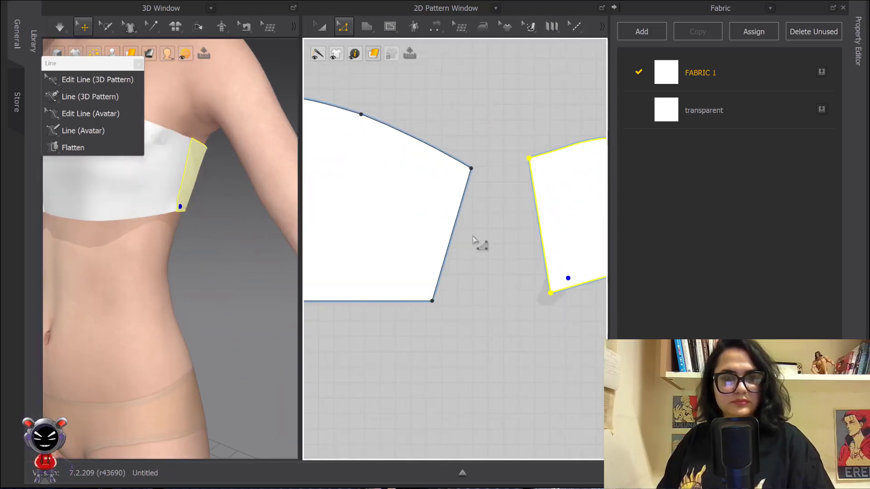
{"action": "left_click", "coordinate": [458, 259]}
{"action": "left_click_drag", "start_coordinate": [463, 255], "coordinate": [452, 255]}
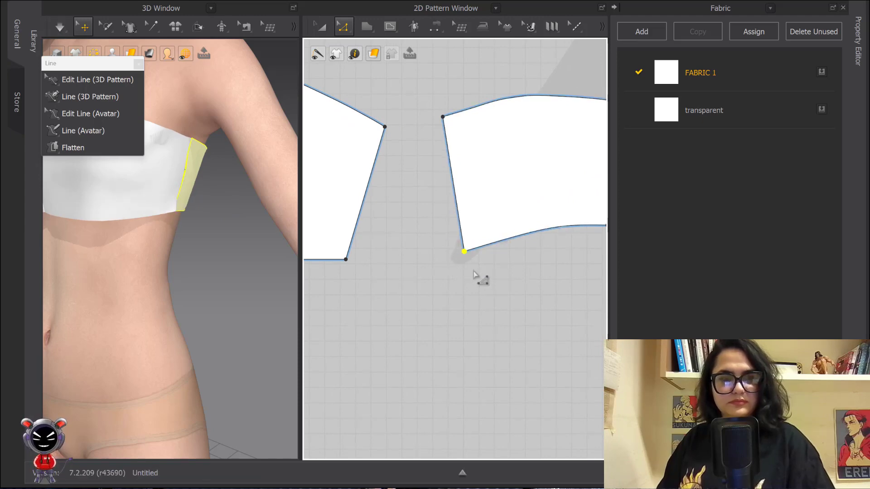
{"action": "scroll", "coordinate": [471, 277], "scroll_direction": "down", "scroll_amount": 2}
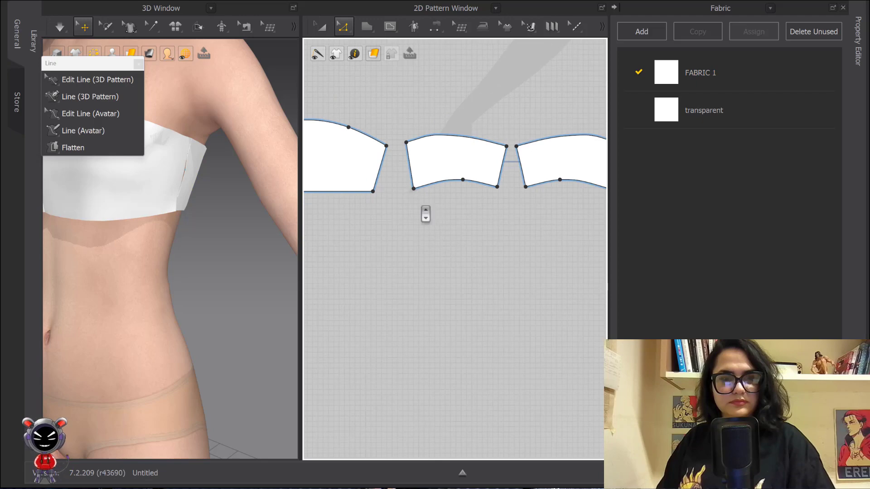
{"action": "scroll", "coordinate": [426, 213], "scroll_direction": "up", "scroll_amount": 3}
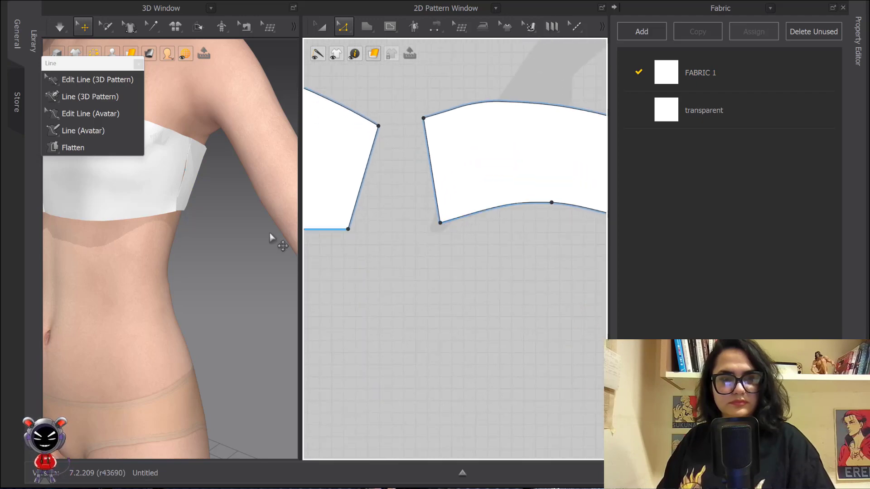
Step: Select all four pieces of the top and enable Elastic on them
{"action": "scroll", "coordinate": [231, 240], "scroll_direction": "down", "scroll_amount": 4}
{"action": "key", "text": "2"}
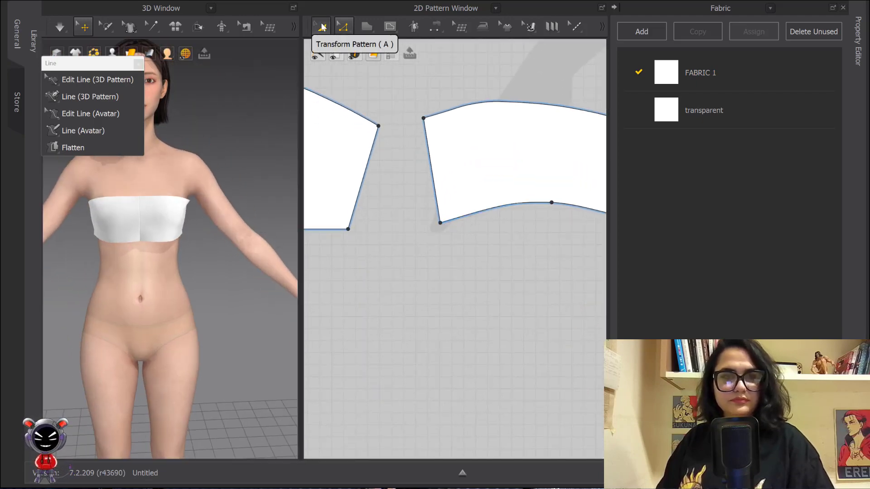
{"action": "left_click", "coordinate": [322, 27]}
{"action": "scroll", "coordinate": [431, 233], "scroll_direction": "down", "scroll_amount": 5}
{"action": "scroll", "coordinate": [418, 175], "scroll_direction": "up", "scroll_amount": 2}
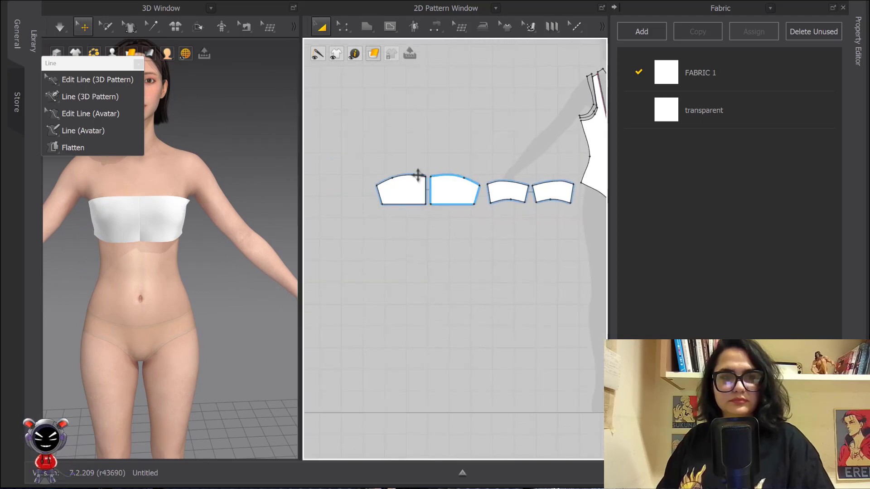
{"action": "left_click_drag", "start_coordinate": [379, 146], "coordinate": [591, 252]}
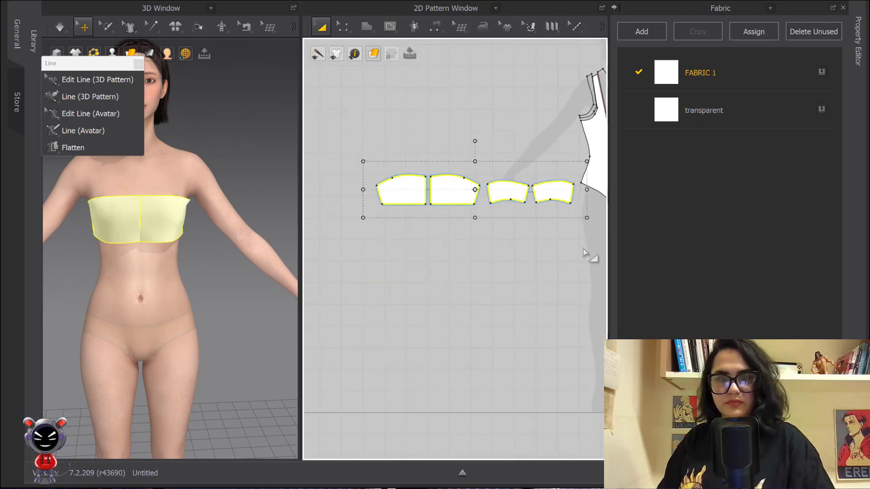
{"action": "left_click", "coordinate": [851, 53]}
{"action": "scroll", "coordinate": [719, 328], "scroll_direction": "down", "scroll_amount": 10}
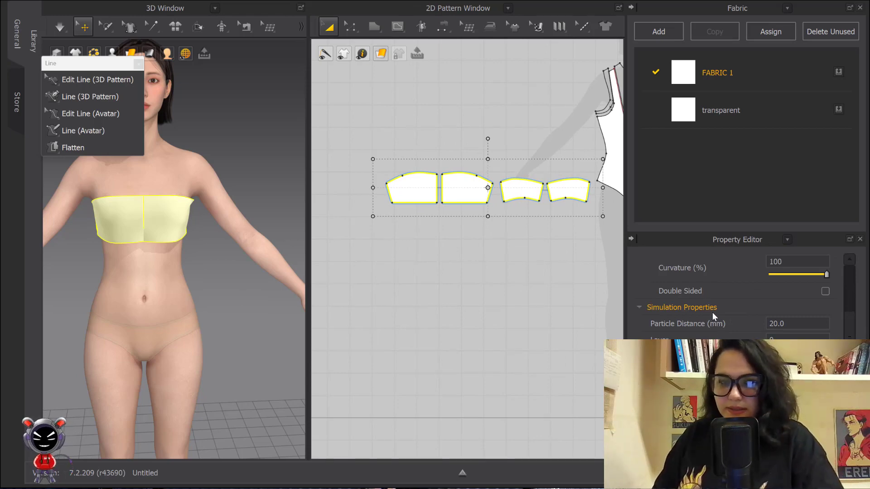
{"action": "scroll", "coordinate": [720, 320], "scroll_direction": "up", "scroll_amount": 4}
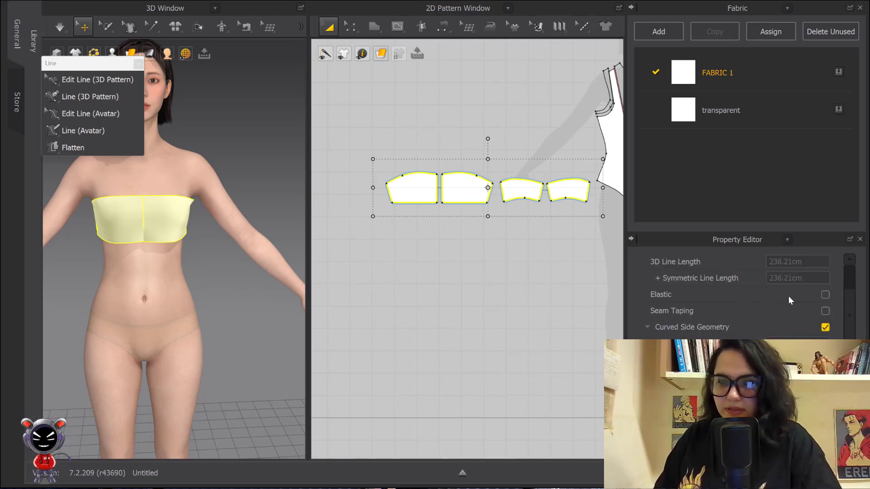
{"action": "left_click", "coordinate": [828, 296]}
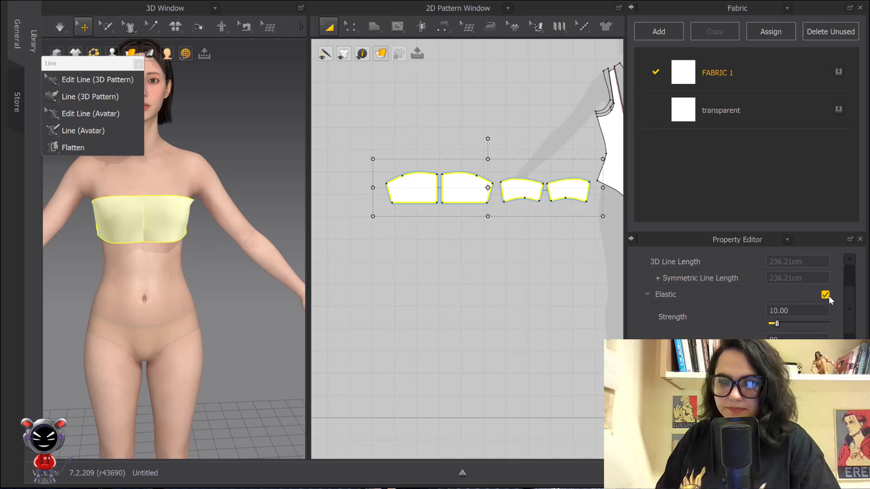
{"action": "left_click", "coordinate": [428, 304]}
Step: Simulate the elasticated top and pull its front pieces into place on the chest
{"action": "key", "text": "space"}
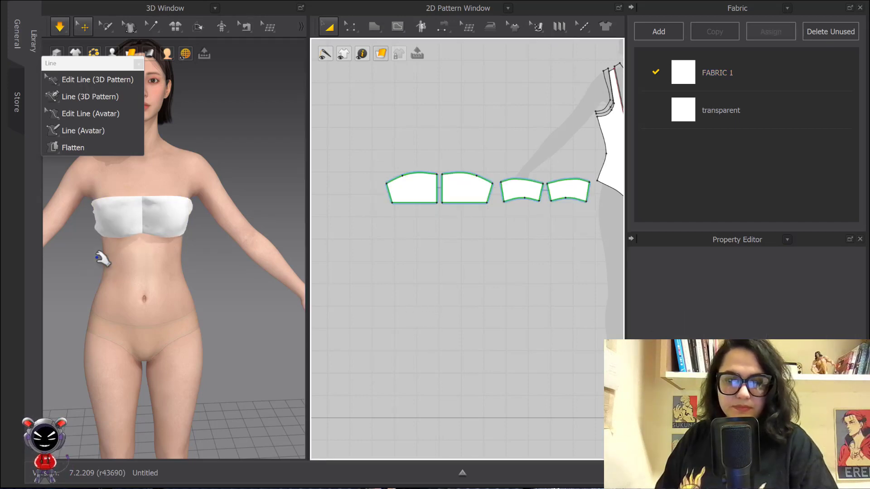
{"action": "left_click", "coordinate": [104, 231]}
{"action": "left_click", "coordinate": [141, 248]}
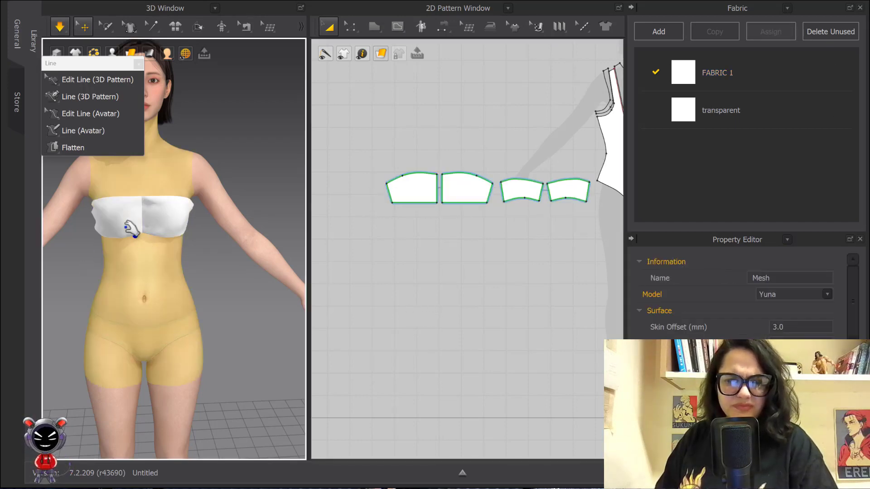
{"action": "left_click_drag", "start_coordinate": [127, 226], "coordinate": [157, 255]}
{"action": "key", "text": "space"}
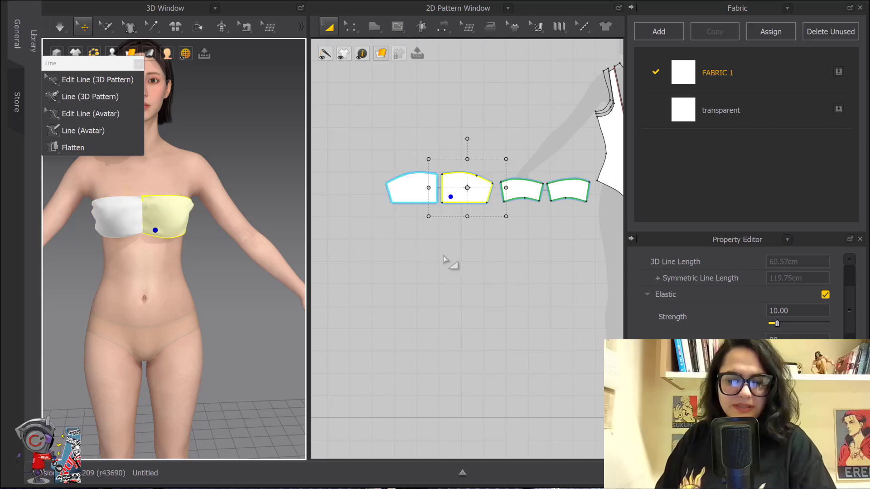
Step: Merge the two front pieces into one along their sewn centre line
{"action": "key", "text": "b"}
{"action": "right_click", "coordinate": [439, 188]}
{"action": "left_click", "coordinate": [469, 252]}
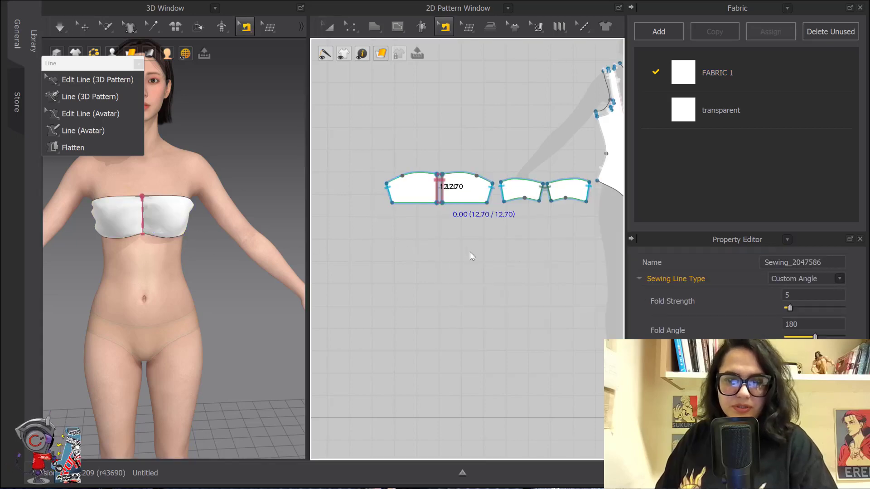
Step: Simulate the merged front piece and pull its hem to settle it on the chest
{"action": "left_click", "coordinate": [328, 27]}
{"action": "key", "text": "space"}
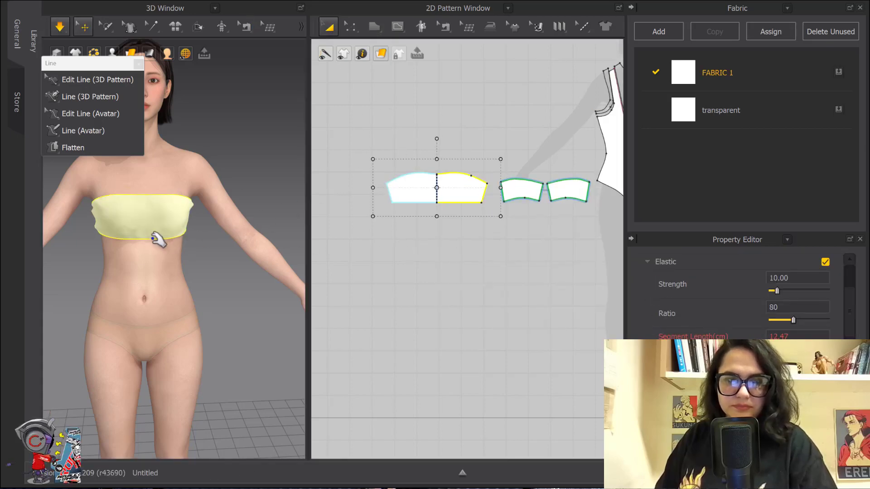
{"action": "left_click_drag", "start_coordinate": [145, 234], "coordinate": [107, 249]}
{"action": "key", "text": "space"}
Step: Examine the side seam and hem from behind and compare the back pieces with the front in the flat patterns
{"action": "key", "text": "b"}
{"action": "scroll", "coordinate": [123, 251], "scroll_direction": "up", "scroll_amount": 4}
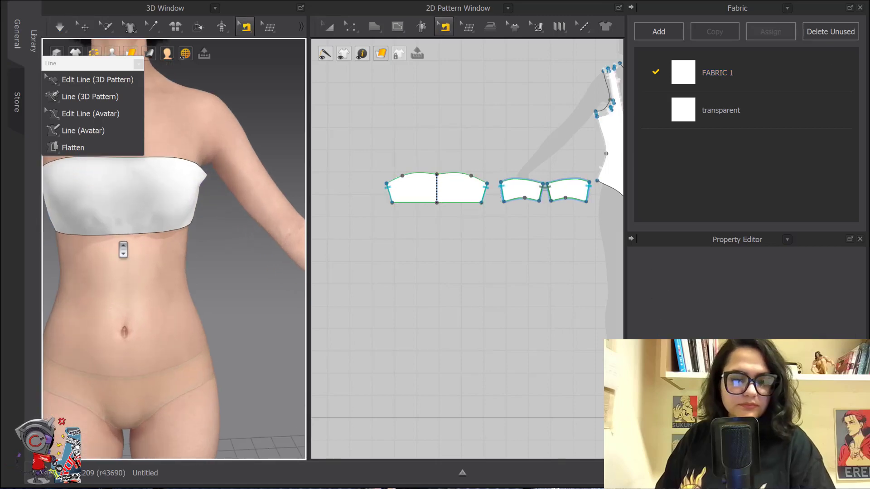
{"action": "right_click_drag", "start_coordinate": [123, 252], "coordinate": [186, 269]}
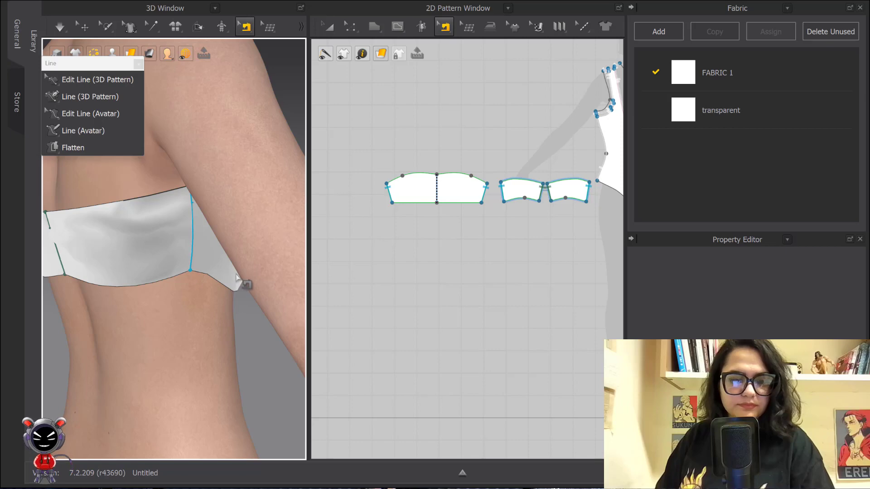
{"action": "key", "text": "z"}
{"action": "left_click", "coordinate": [191, 260]}
{"action": "left_click", "coordinate": [80, 25]}
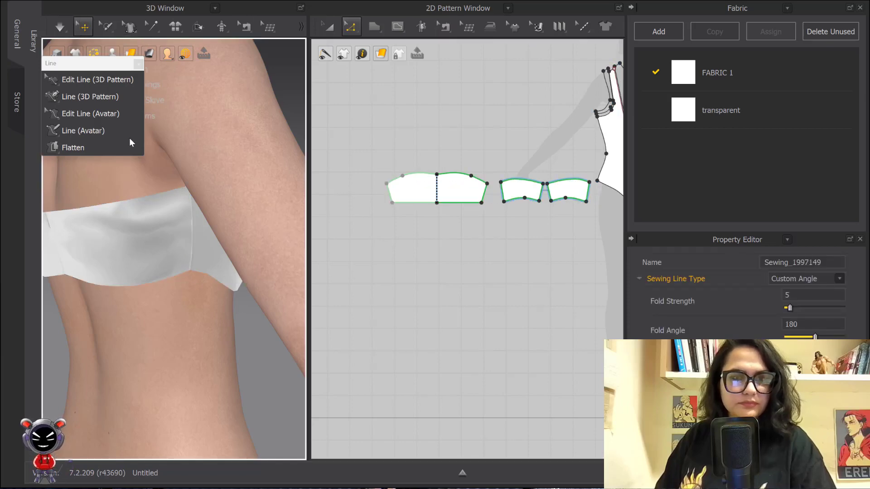
{"action": "left_click", "coordinate": [181, 272]}
{"action": "scroll", "coordinate": [550, 295], "scroll_direction": "up", "scroll_amount": 8}
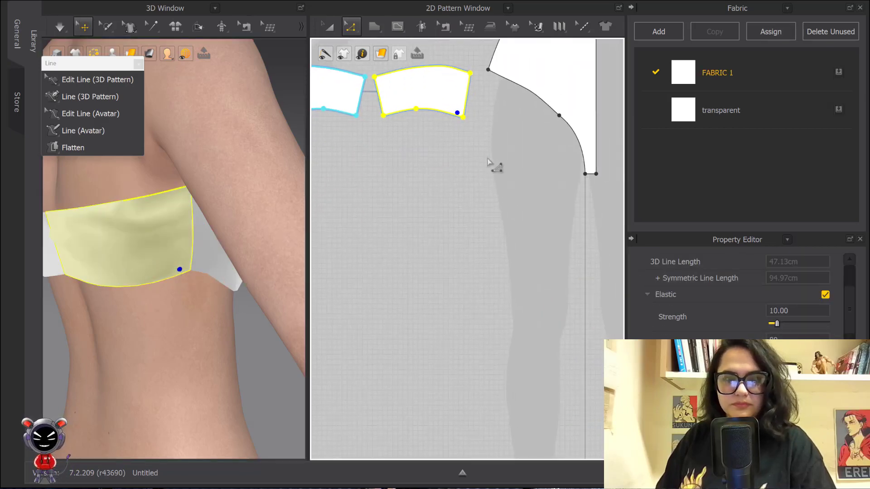
{"action": "scroll", "coordinate": [508, 196], "scroll_direction": "down", "scroll_amount": 3}
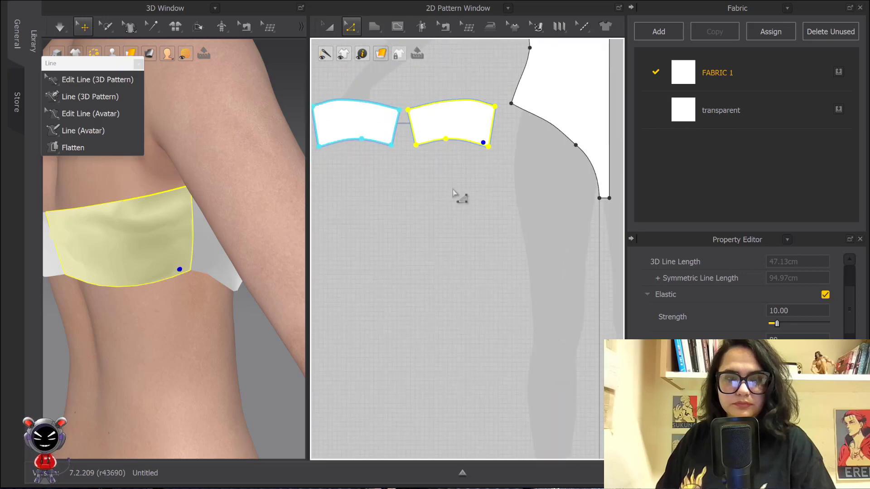
{"action": "middle_click_drag", "start_coordinate": [455, 192], "coordinate": [598, 210]}
{"action": "scroll", "coordinate": [559, 202], "scroll_direction": "down", "scroll_amount": 4}
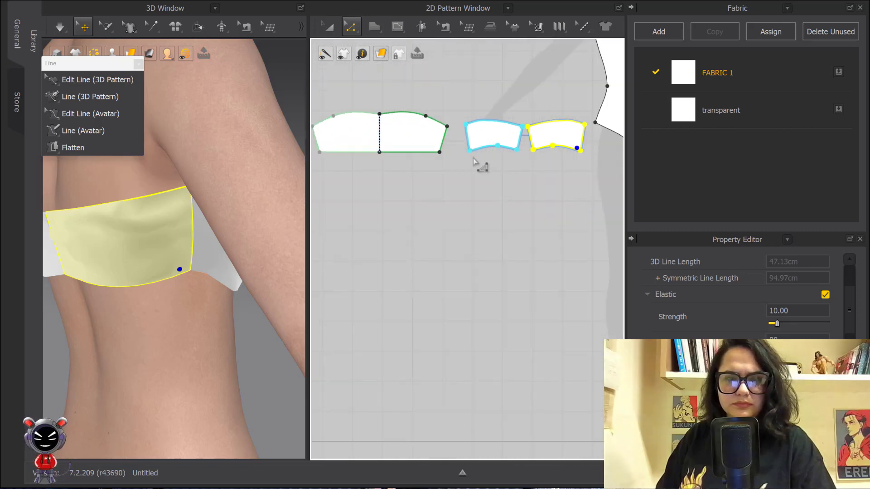
{"action": "right_click_drag", "start_coordinate": [474, 160], "coordinate": [551, 170]}
{"action": "left_click", "coordinate": [552, 171]}
Step: Move the nearer back piece against the front piece and rotate it clockwise until their side seam edges meet
{"action": "key", "text": "a"}
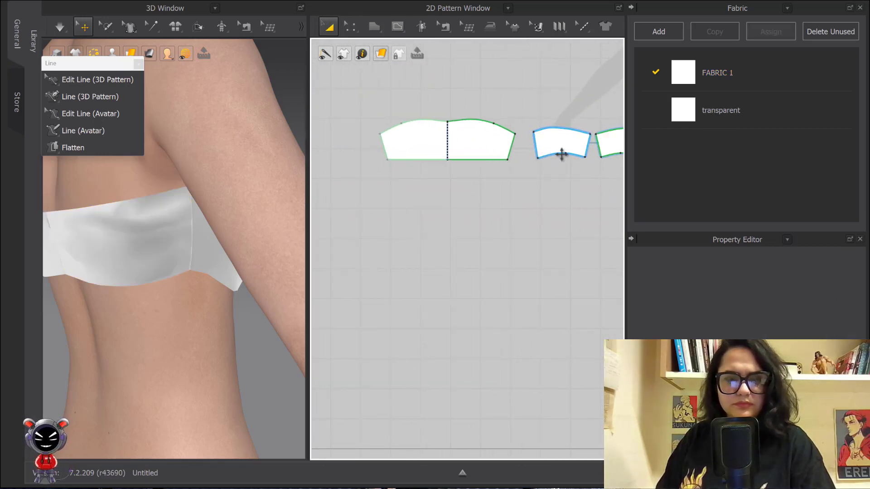
{"action": "scroll", "coordinate": [462, 138], "scroll_direction": "up", "scroll_amount": 5}
{"action": "left_click_drag", "start_coordinate": [525, 110], "coordinate": [465, 116]}
{"action": "scroll", "coordinate": [501, 140], "scroll_direction": "down", "scroll_amount": 3}
{"action": "middle_click_drag", "start_coordinate": [512, 149], "coordinate": [492, 170]}
{"action": "left_click_drag", "start_coordinate": [493, 67], "coordinate": [513, 77]}
{"action": "left_click_drag", "start_coordinate": [456, 126], "coordinate": [444, 148]}
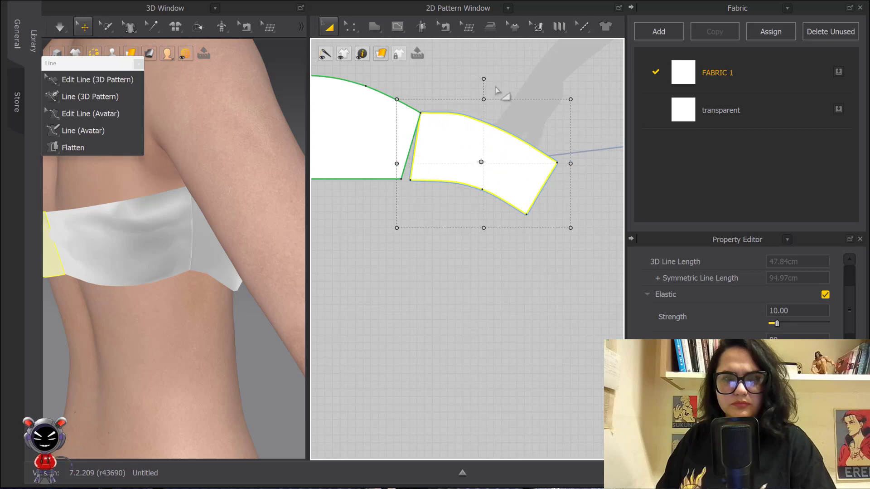
{"action": "left_click_drag", "start_coordinate": [486, 75], "coordinate": [495, 81]}
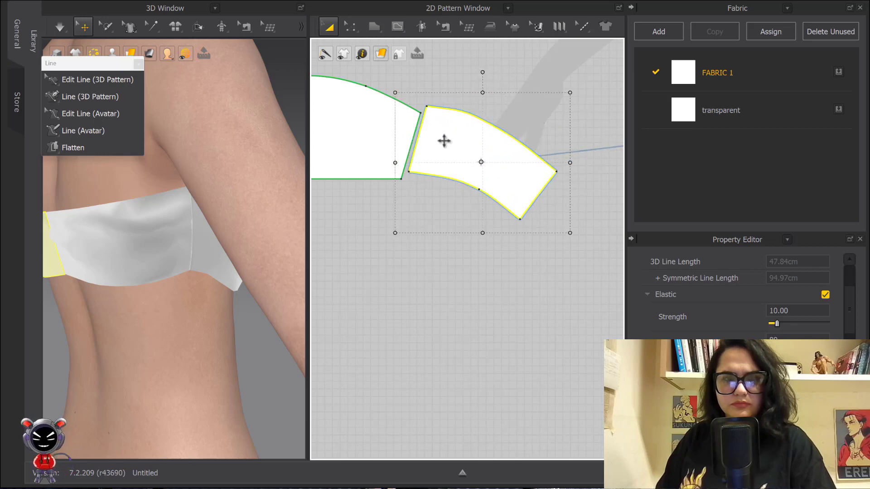
{"action": "left_click_drag", "start_coordinate": [445, 140], "coordinate": [435, 151]}
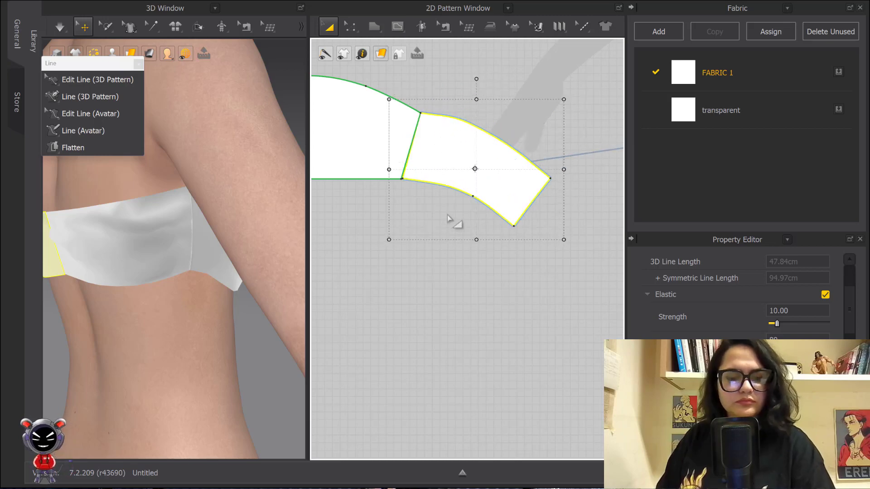
Step: Undo the rotation of the nearer back piece so only its top corner meets the front piece
{"action": "key", "text": "ctrl+z"}
{"action": "key", "text": "ctrl+z"}
{"action": "scroll", "coordinate": [449, 213], "scroll_direction": "down", "scroll_amount": 3}
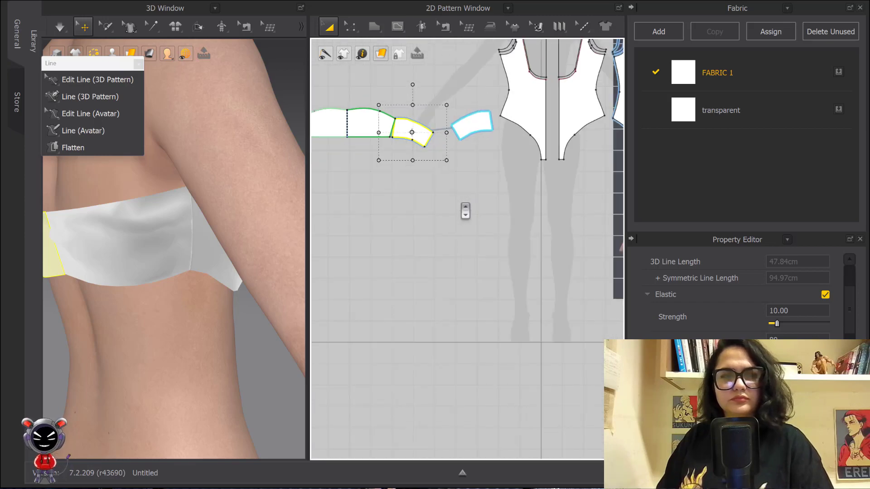
{"action": "key", "text": "ctrl+z"}
{"action": "key", "text": "ctrl+z"}
{"action": "scroll", "coordinate": [442, 131], "scroll_direction": "up", "scroll_amount": 5}
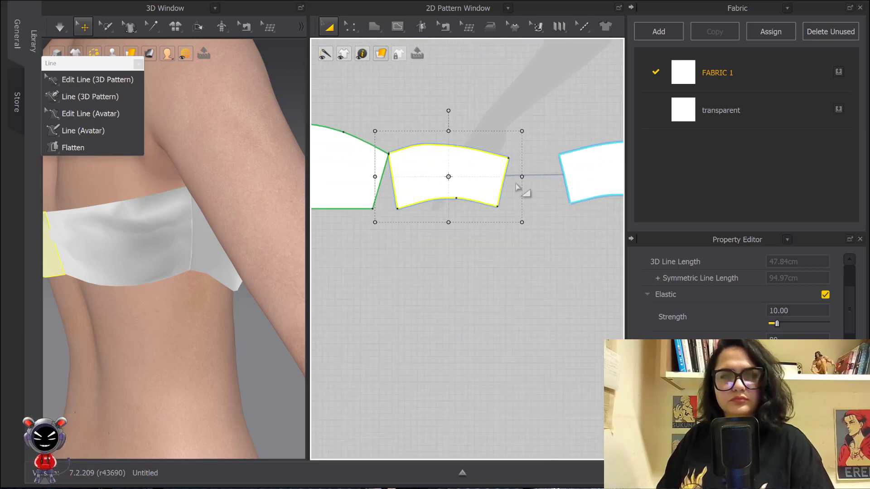
Step: Set the nearer back piece's centre-back edge length to 8.82 cm to match its side edge
{"action": "middle_click_drag", "start_coordinate": [516, 184], "coordinate": [447, 153]}
{"action": "left_click", "coordinate": [486, 128]}
{"action": "scroll", "coordinate": [451, 132], "scroll_direction": "up", "scroll_amount": 2}
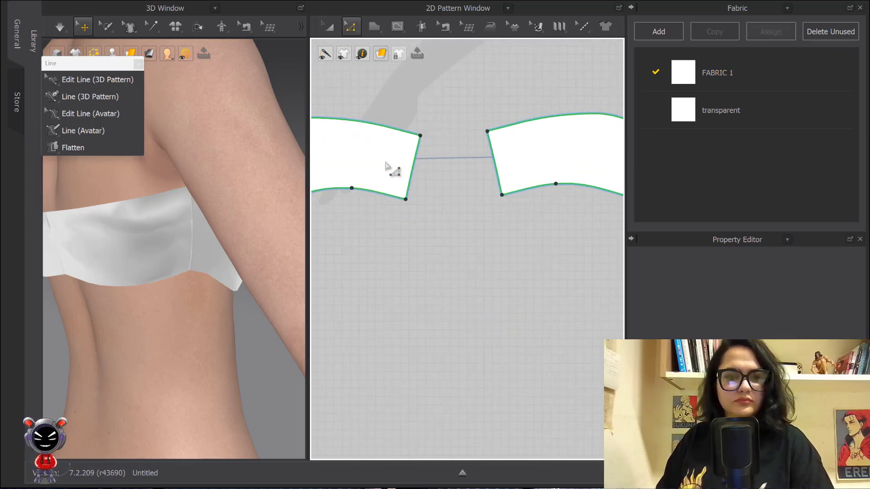
{"action": "left_click", "coordinate": [370, 157]}
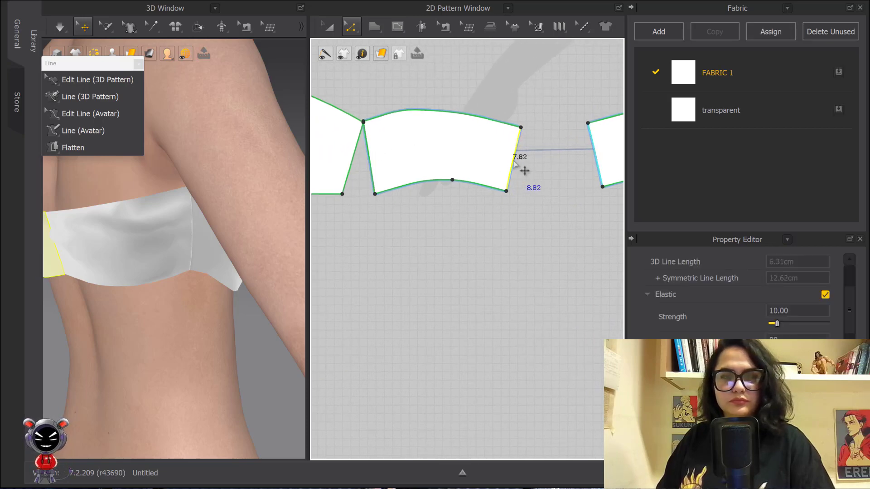
{"action": "right_click_drag", "start_coordinate": [518, 184], "coordinate": [473, 170]}
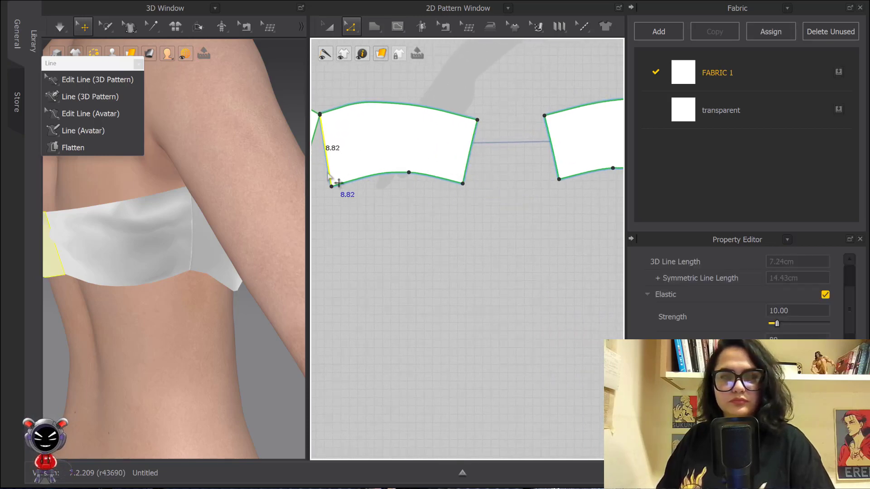
{"action": "right_click", "coordinate": [470, 163]}
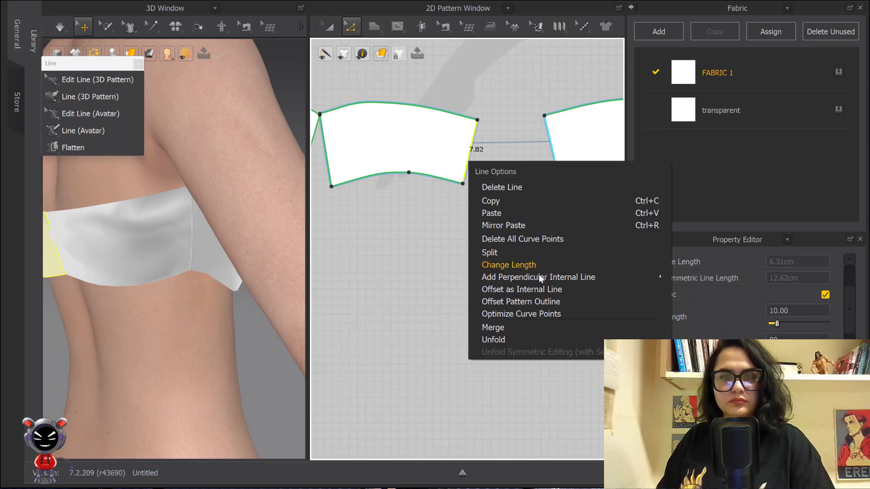
{"action": "left_click", "coordinate": [541, 263]}
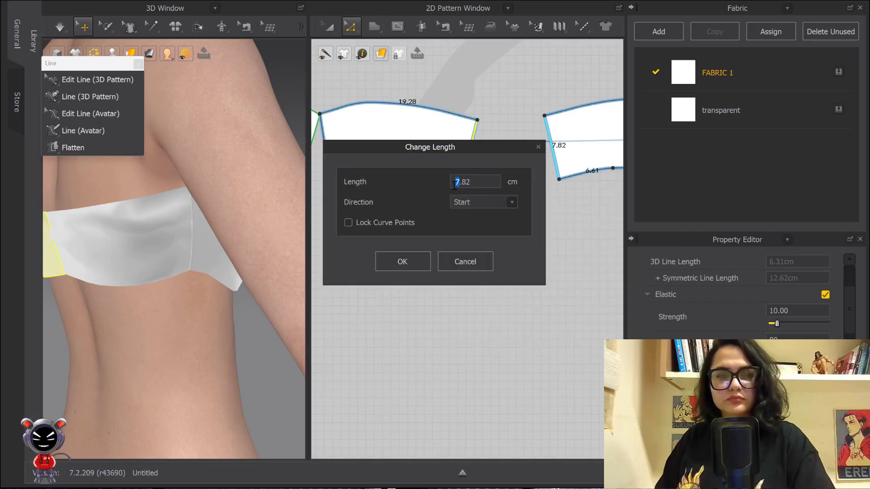
{"action": "left_click", "coordinate": [425, 259]}
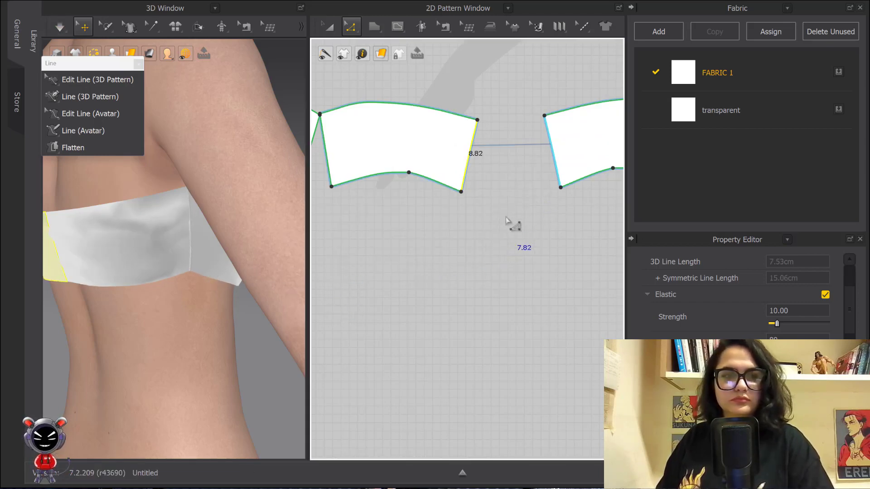
Step: Try lowering the bottom corners of the nearer back piece at its centre-back edge and its side edge
{"action": "left_click", "coordinate": [451, 216]}
{"action": "left_click_drag", "start_coordinate": [463, 195], "coordinate": [462, 210]}
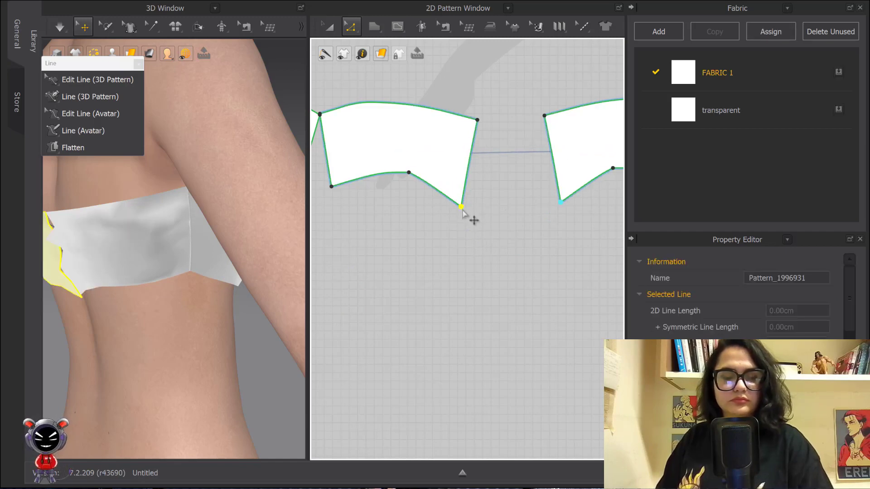
{"action": "key", "text": "ctrl+z"}
{"action": "middle_click_drag", "start_coordinate": [453, 223], "coordinate": [582, 229]}
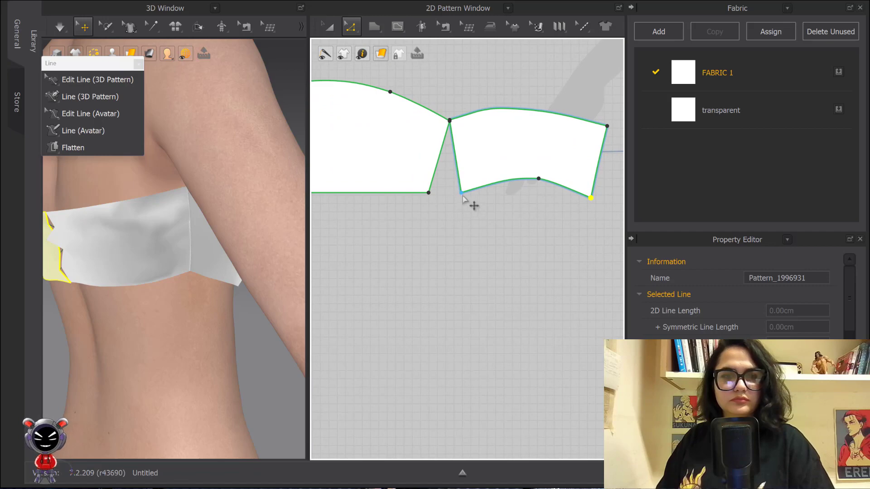
{"action": "left_click_drag", "start_coordinate": [462, 195], "coordinate": [462, 205]}
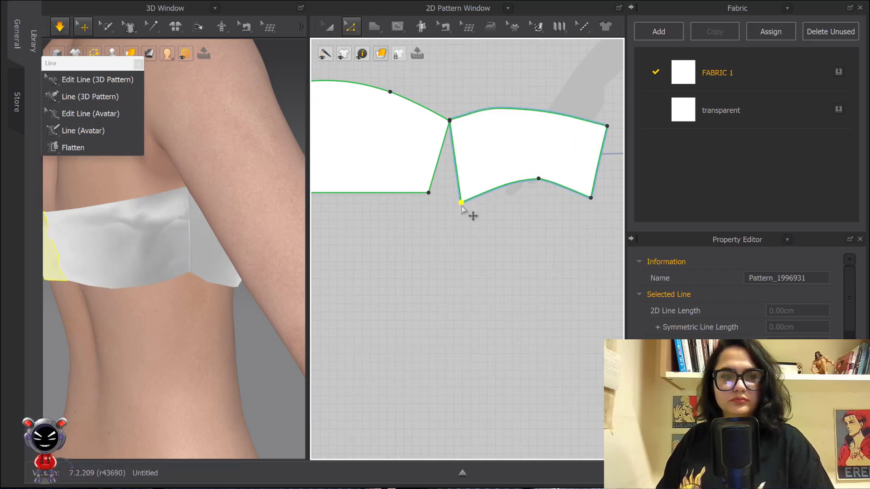
{"action": "left_click", "coordinate": [209, 281]}
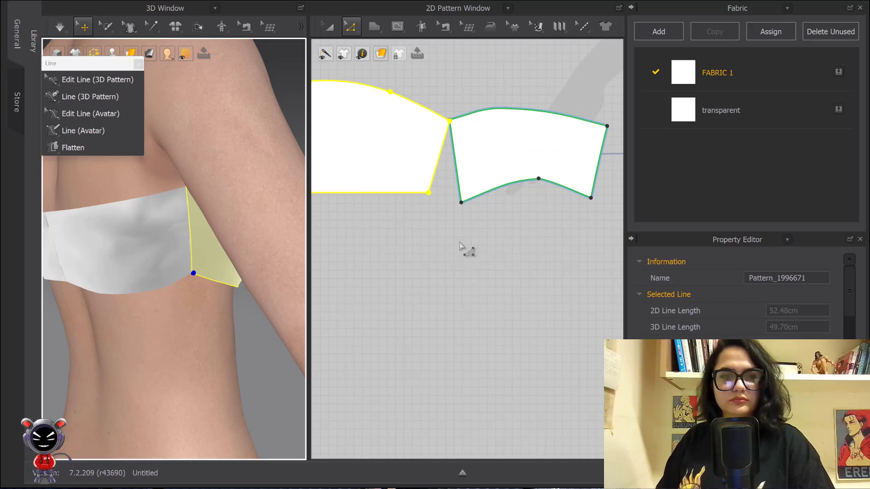
{"action": "key", "text": "ctrl+z"}
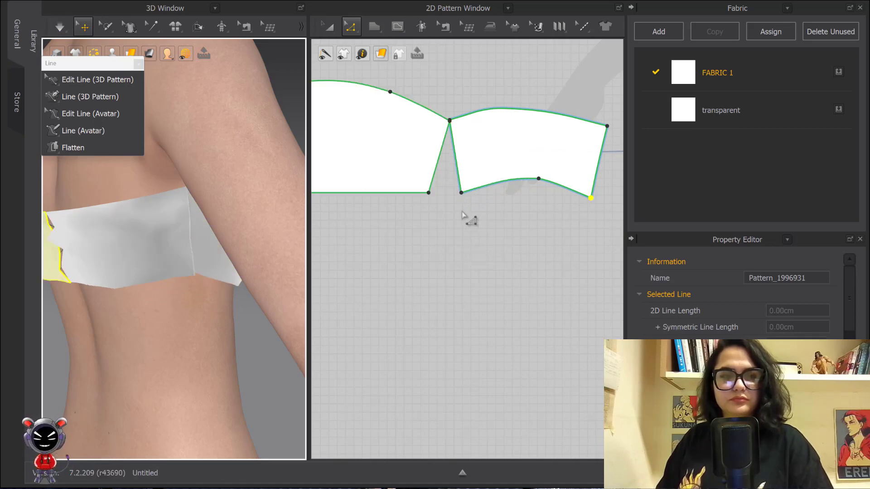
Step: Simulate the top with the lengthened back edges and tug its hem near the side seam from behind
{"action": "left_click", "coordinate": [460, 212]}
{"action": "key", "text": "space"}
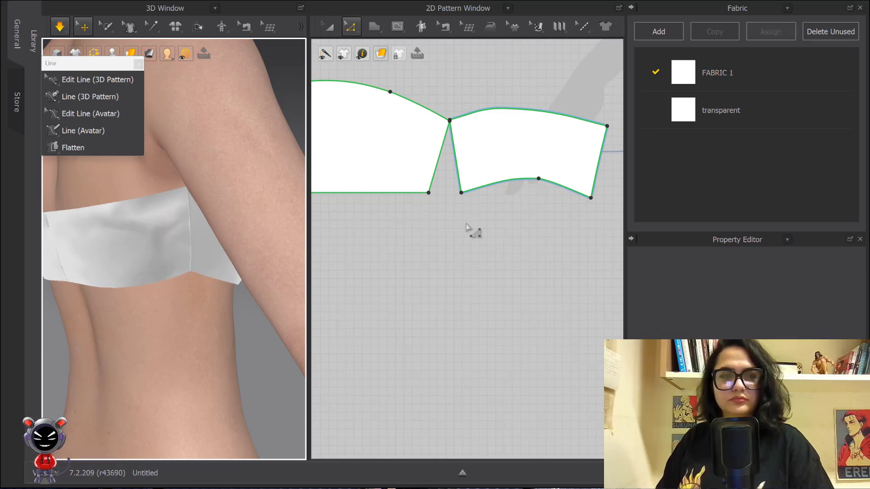
{"action": "right_click_drag", "start_coordinate": [215, 229], "coordinate": [268, 235]}
{"action": "left_click", "coordinate": [177, 254]}
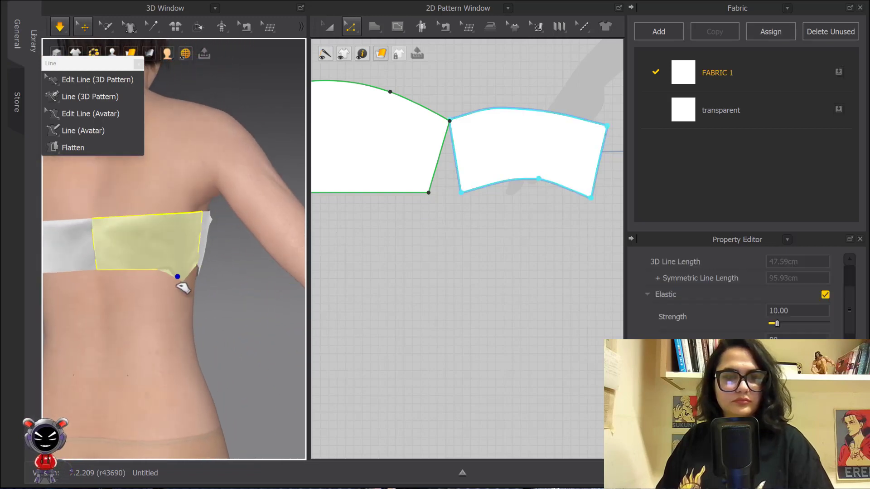
{"action": "left_click", "coordinate": [203, 268]}
{"action": "key", "text": "space"}
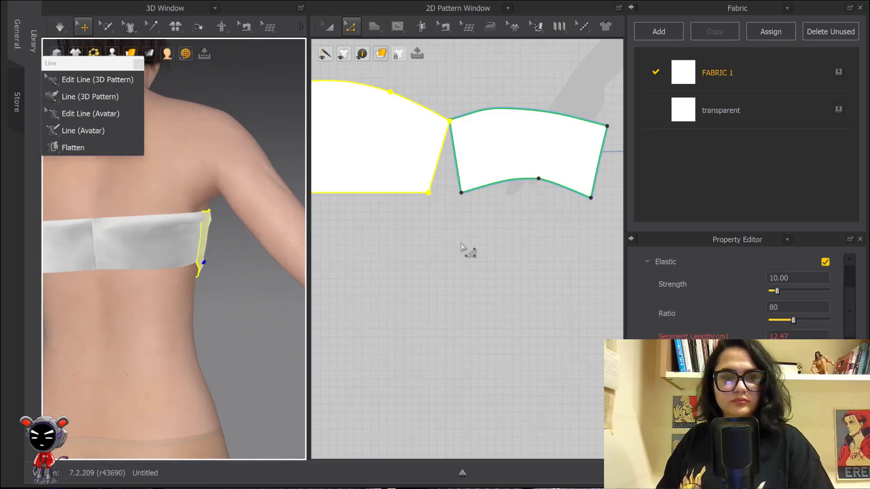
Step: Select the front piece and both back pieces and lower their elastic strength to 5.00
{"action": "scroll", "coordinate": [383, 188], "scroll_direction": "down", "scroll_amount": 5}
{"action": "middle_click_drag", "start_coordinate": [385, 190], "coordinate": [473, 233]}
{"action": "left_click", "coordinate": [328, 25]}
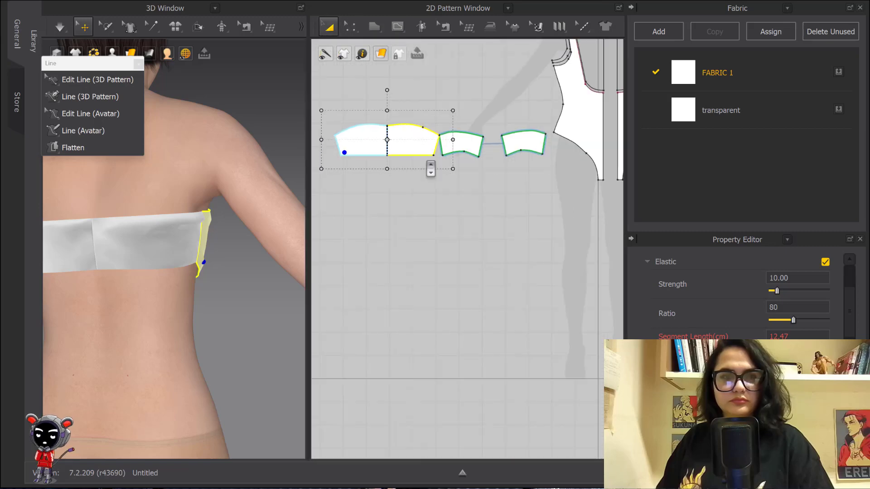
{"action": "left_click_drag", "start_coordinate": [321, 97], "coordinate": [565, 227]}
{"action": "left_click_drag", "start_coordinate": [778, 324], "coordinate": [776, 324]}
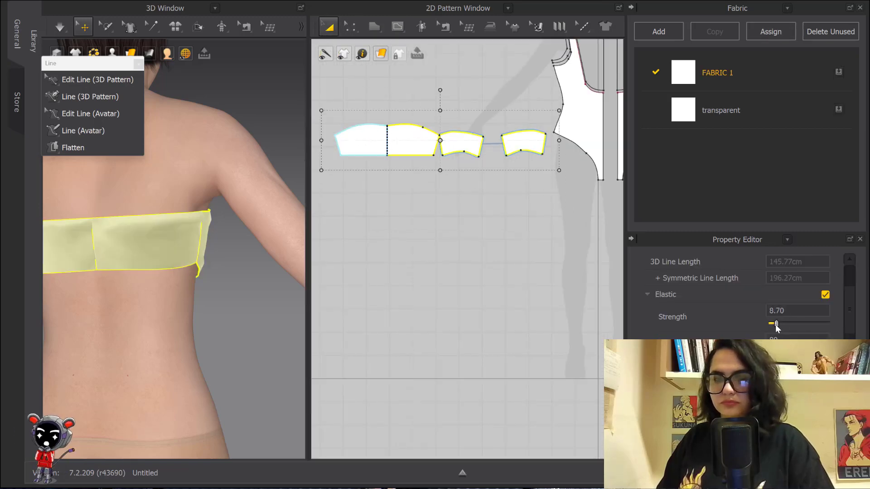
{"action": "left_click", "coordinate": [494, 304]}
Step: Simulate the looser elastic and pull the hem on both sides of the side seam into place
{"action": "key", "text": "space"}
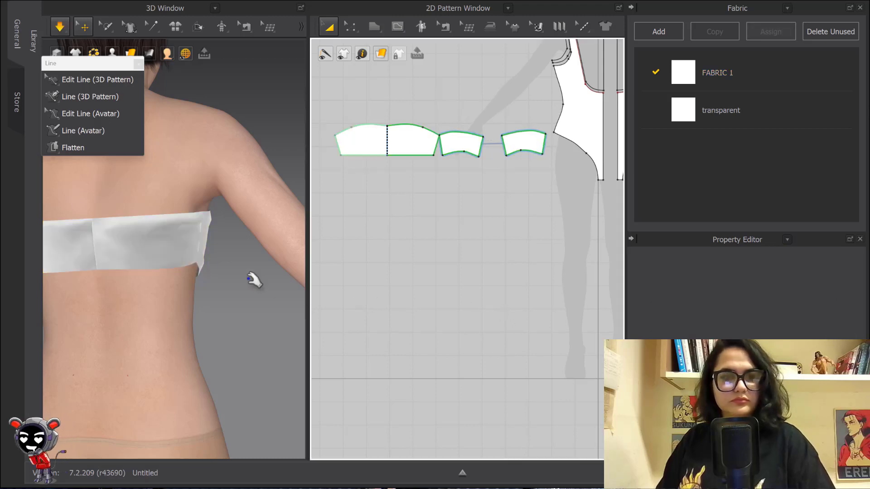
{"action": "left_click", "coordinate": [200, 258]}
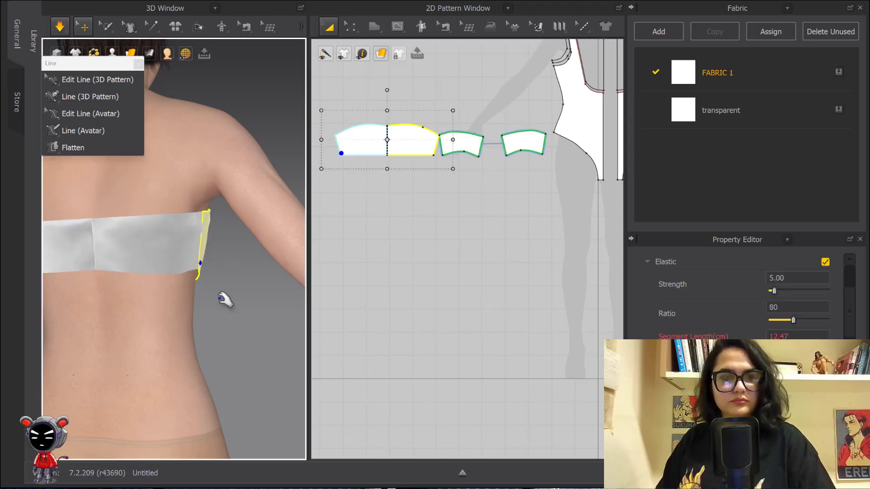
{"action": "left_click_drag", "start_coordinate": [192, 261], "coordinate": [201, 280]}
{"action": "key", "text": "space"}
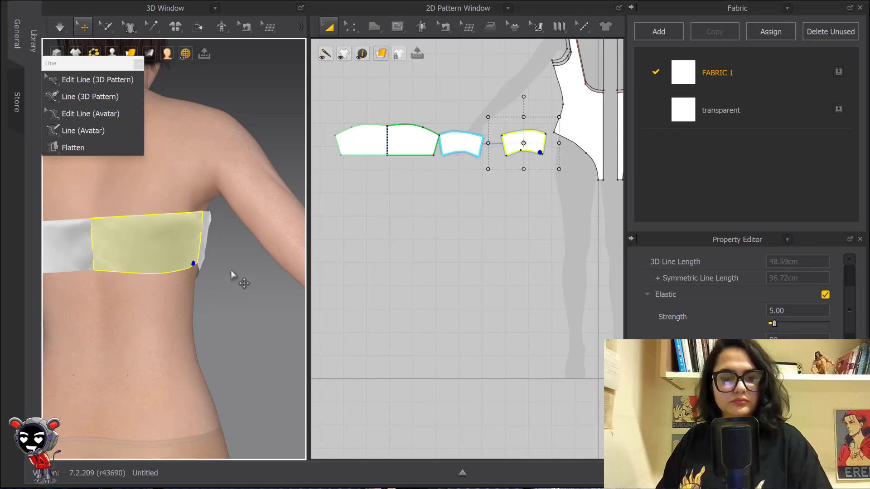
Step: Create a basic circumference measure around the avatar's torso just under the top's hem
{"action": "right_click_drag", "start_coordinate": [243, 272], "coordinate": [214, 278]}
{"action": "scroll", "coordinate": [379, 125], "scroll_direction": "up", "scroll_amount": 3}
{"action": "left_click", "coordinate": [510, 204]}
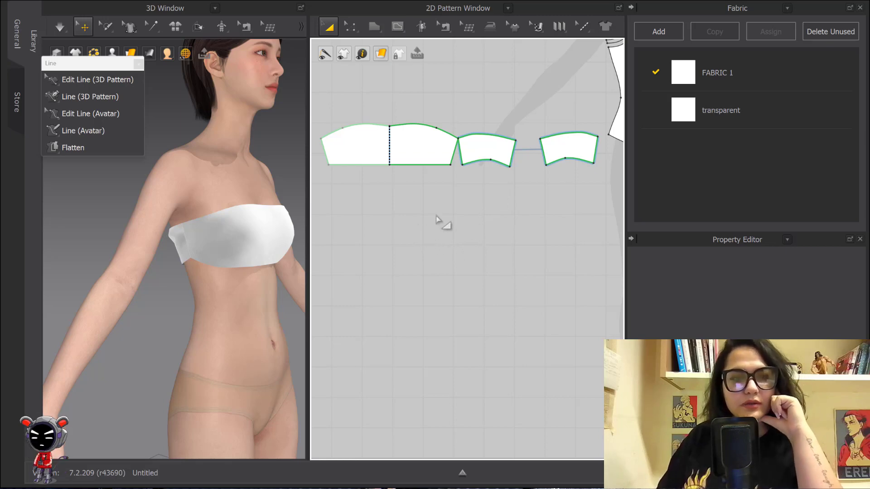
{"action": "scroll", "coordinate": [237, 252], "scroll_direction": "up", "scroll_amount": 8}
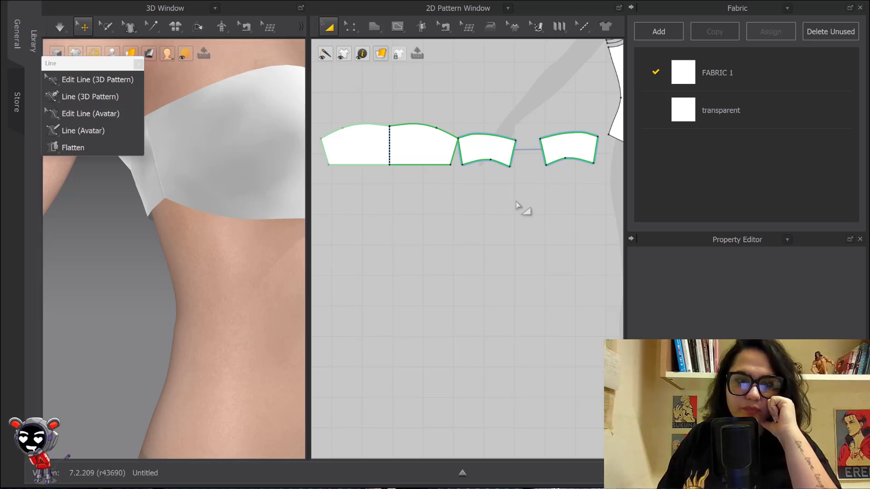
{"action": "left_click", "coordinate": [301, 26]}
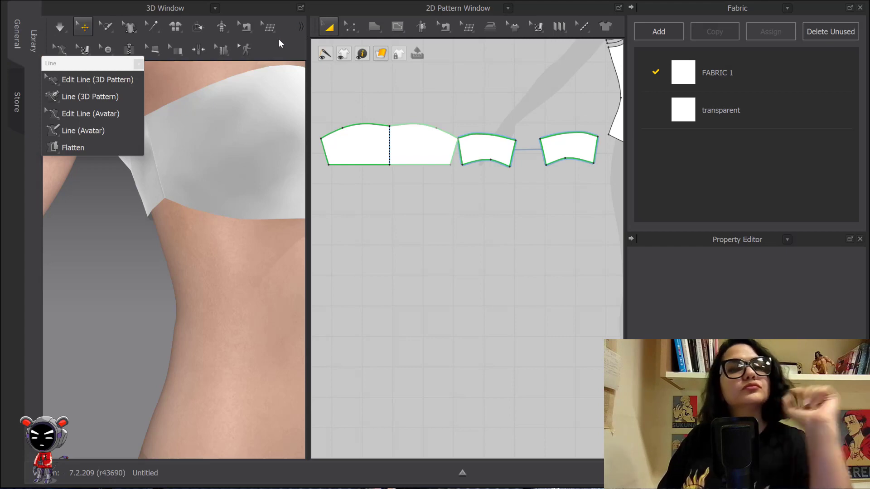
{"action": "left_click", "coordinate": [222, 53]}
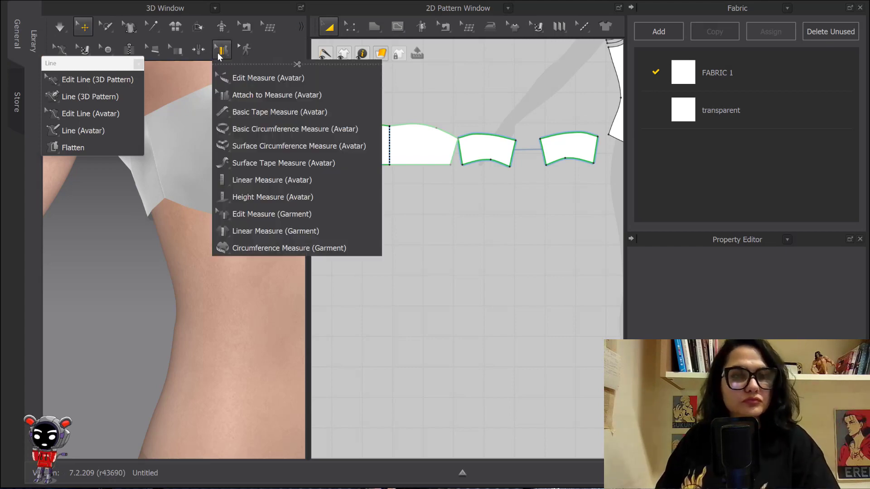
{"action": "left_click", "coordinate": [248, 132]}
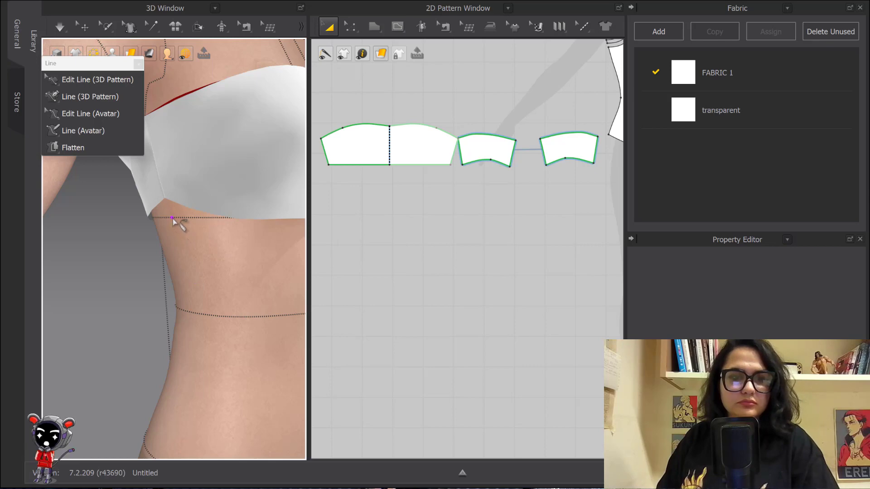
{"action": "right_click_drag", "start_coordinate": [237, 221], "coordinate": [178, 222]}
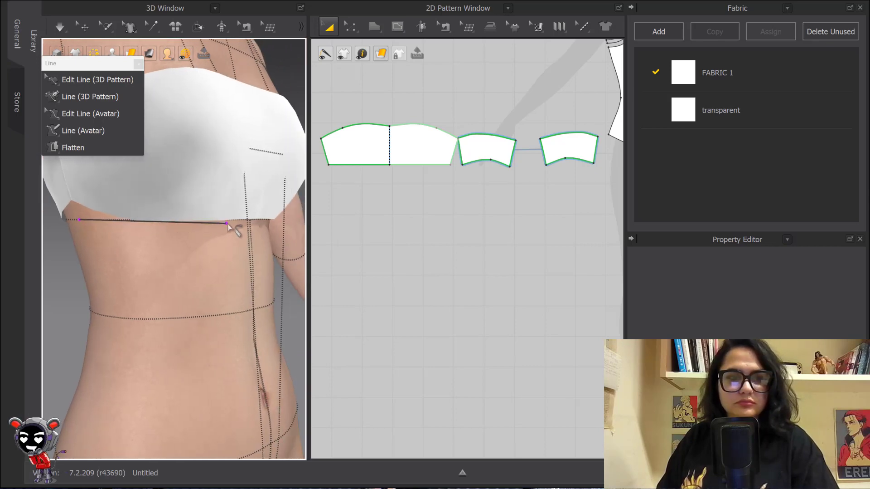
{"action": "right_click_drag", "start_coordinate": [231, 222], "coordinate": [190, 232]}
{"action": "left_click", "coordinate": [245, 233]}
Step: Attach the front and back hem edges to the under-bust circumference measure and simulate the top
{"action": "left_click", "coordinate": [299, 24]}
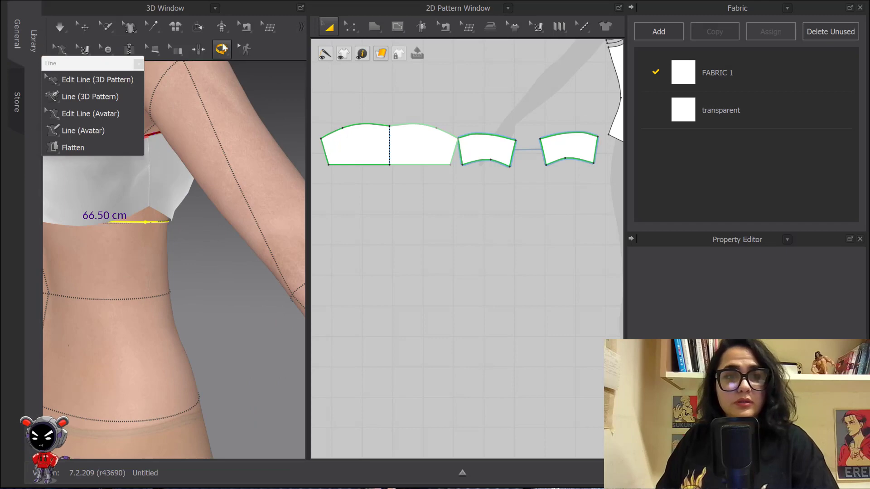
{"action": "left_click", "coordinate": [222, 48]}
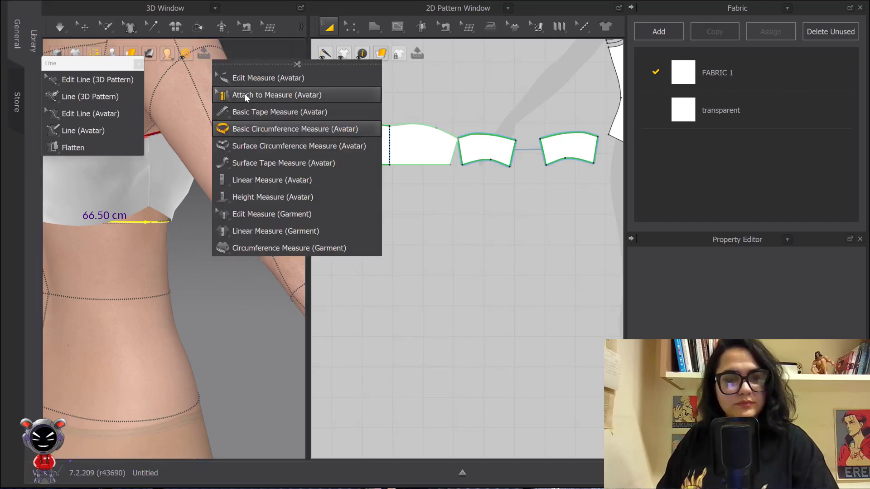
{"action": "left_click", "coordinate": [245, 94]}
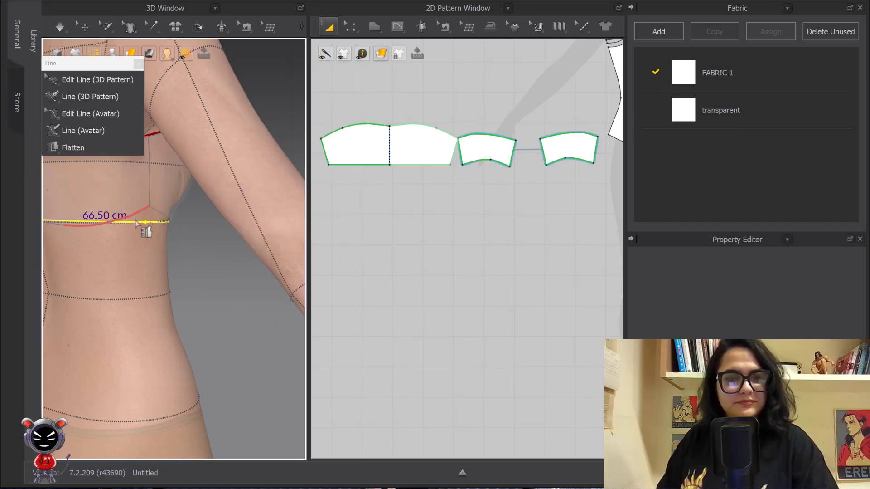
{"action": "left_click", "coordinate": [165, 220]}
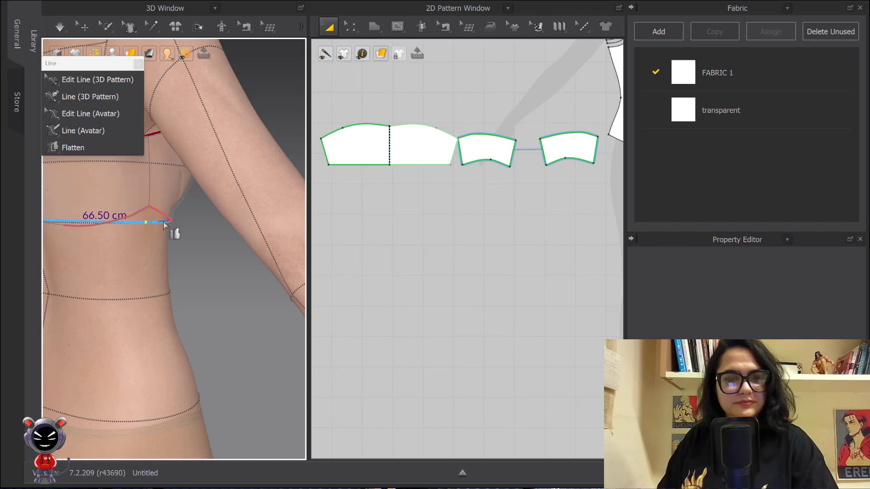
{"action": "right_click_drag", "start_coordinate": [204, 233], "coordinate": [104, 237]}
{"action": "key", "text": "space"}
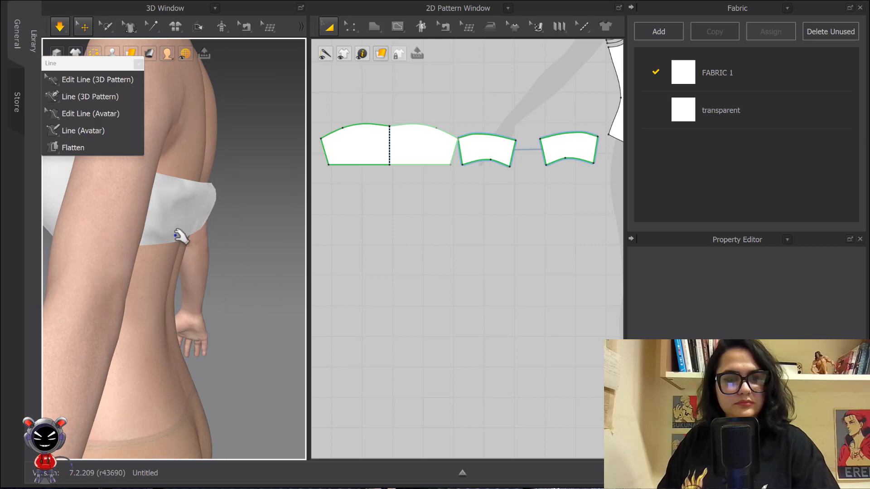
Step: Examine the fit of the attached hem from the front and from behind
{"action": "right_click_drag", "start_coordinate": [180, 236], "coordinate": [208, 223]}
{"action": "scroll", "coordinate": [208, 224], "scroll_direction": "down", "scroll_amount": 5}
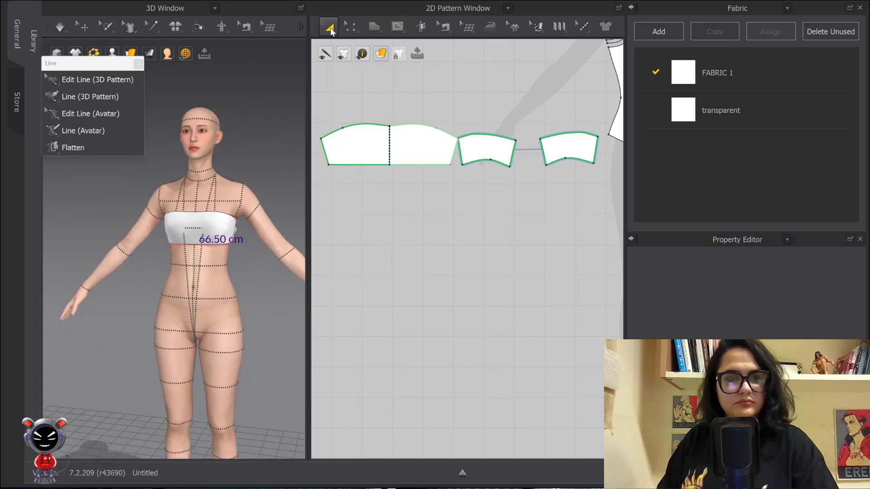
{"action": "left_click", "coordinate": [329, 27]}
{"action": "left_click", "coordinate": [84, 27]}
{"action": "right_click_drag", "start_coordinate": [261, 175], "coordinate": [219, 213]}
{"action": "scroll", "coordinate": [140, 198], "scroll_direction": "up", "scroll_amount": 5}
{"action": "scroll", "coordinate": [140, 198], "scroll_direction": "up", "scroll_amount": 3}
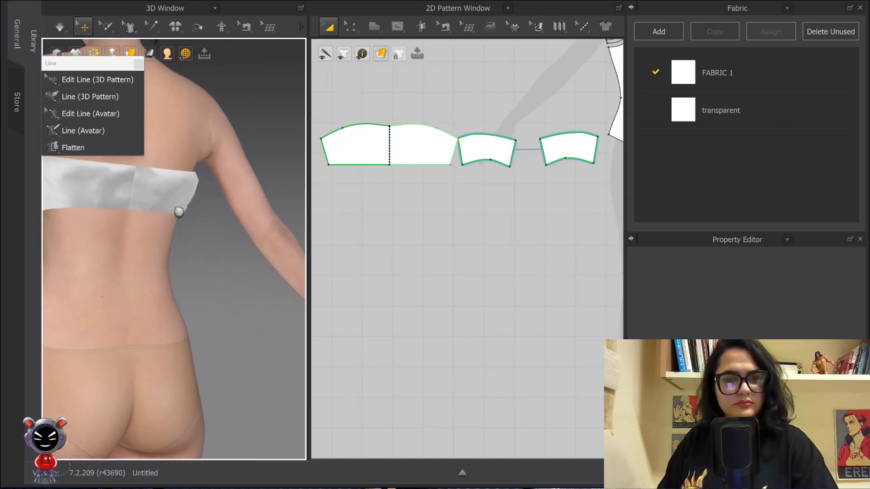
{"action": "scroll", "coordinate": [175, 227], "scroll_direction": "down", "scroll_amount": 2}
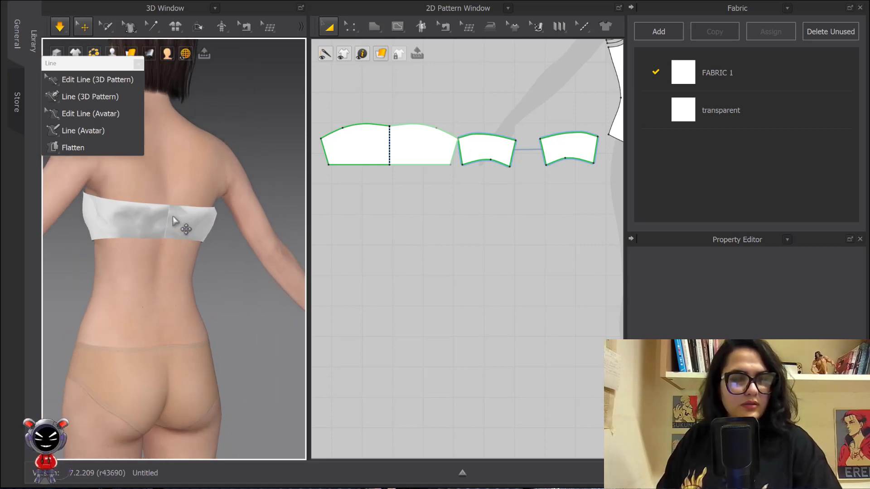
Step: Examine the hem and centre seam of the two back panels in the 3D view and on their flat patterns
{"action": "left_click", "coordinate": [174, 221]}
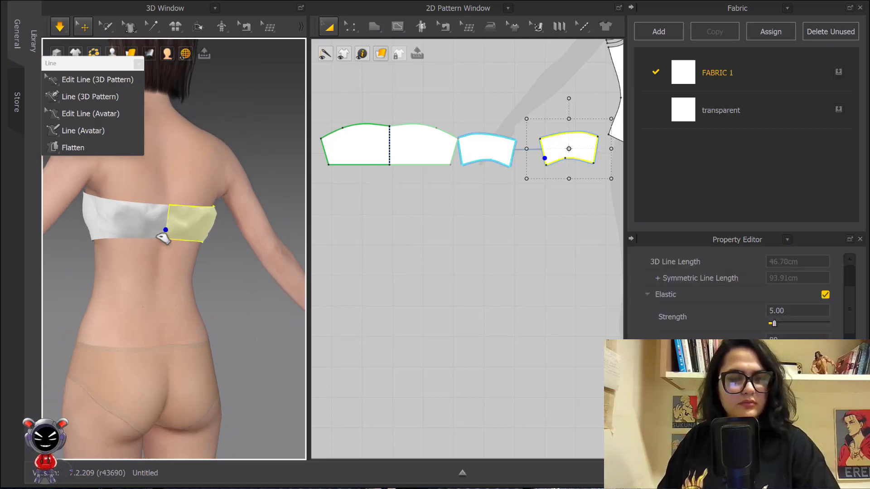
{"action": "left_click", "coordinate": [140, 232]}
{"action": "scroll", "coordinate": [184, 248], "scroll_direction": "up", "scroll_amount": 2}
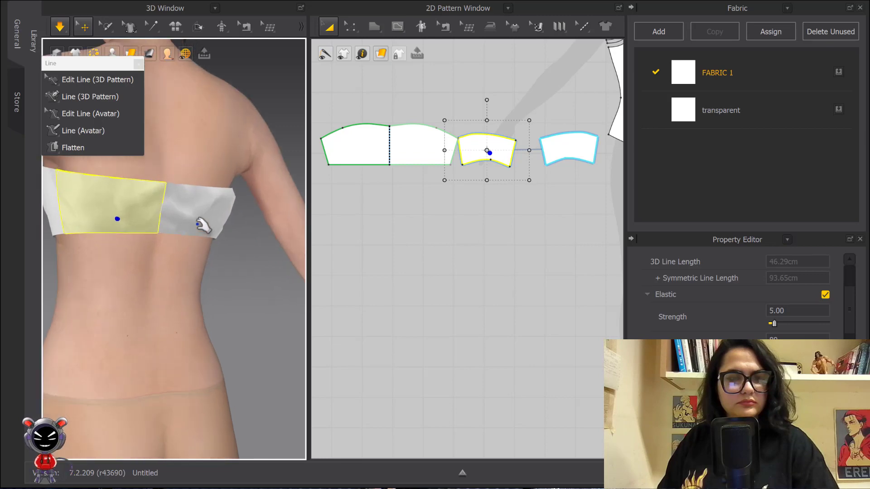
{"action": "left_click", "coordinate": [203, 224]}
{"action": "left_click", "coordinate": [463, 223]}
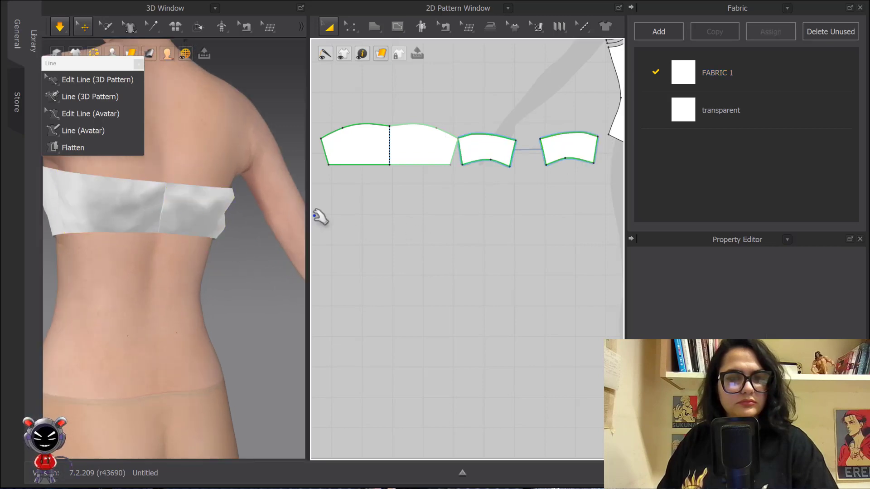
{"action": "key", "text": "z"}
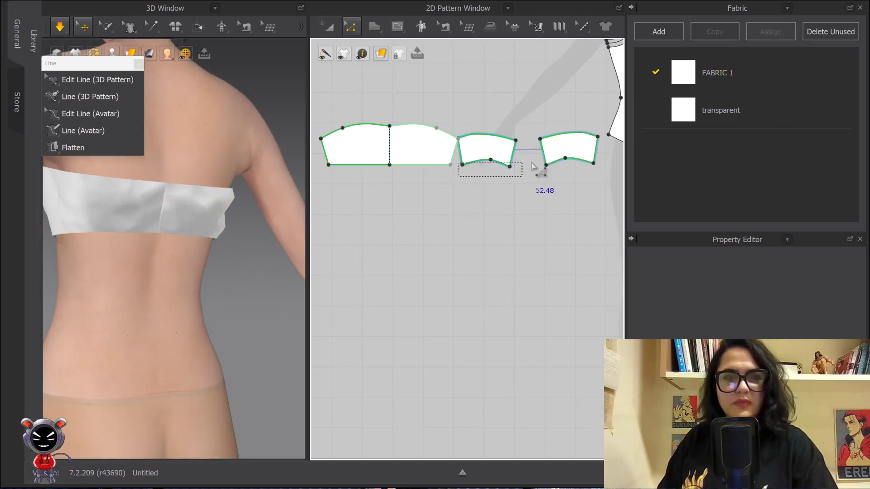
{"action": "left_click_drag", "start_coordinate": [527, 164], "coordinate": [515, 189]}
{"action": "scroll", "coordinate": [472, 189], "scroll_direction": "up", "scroll_amount": 2}
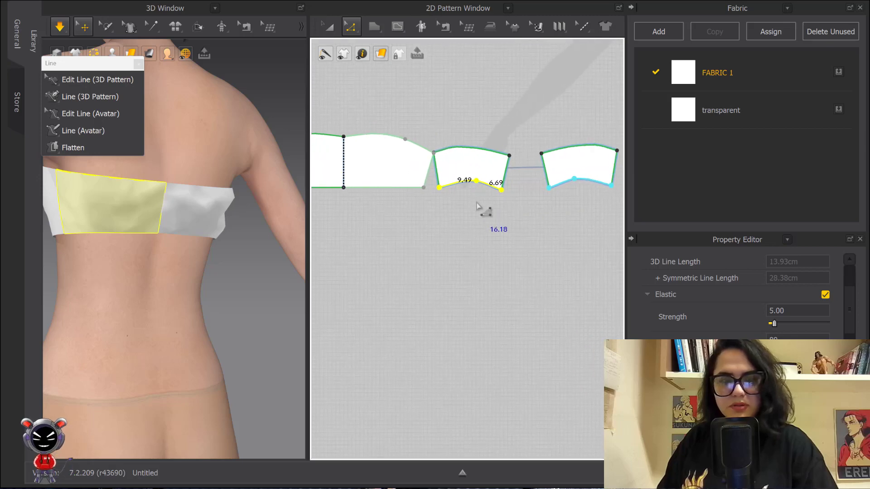
{"action": "left_click", "coordinate": [467, 217]}
{"action": "left_click", "coordinate": [163, 204]}
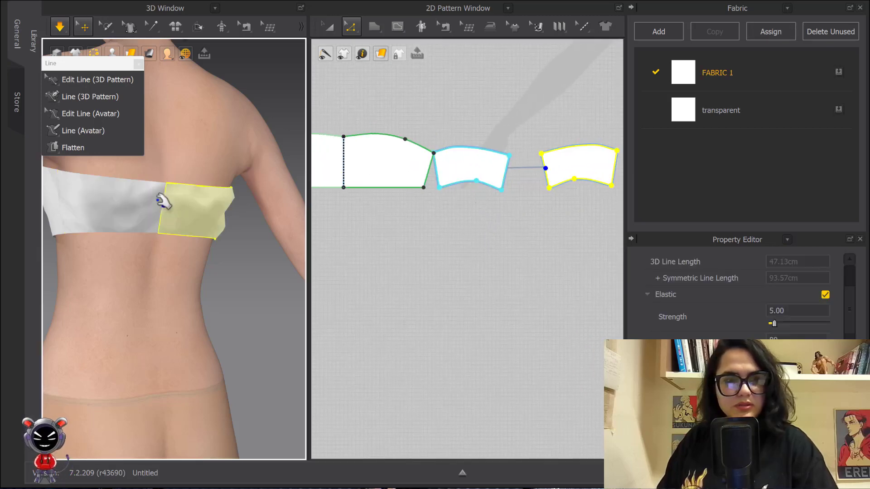
{"action": "left_click", "coordinate": [144, 200]}
Step: Raise the centre-back hem corner of the mirrored back panels
{"action": "middle_click_drag", "start_coordinate": [519, 206], "coordinate": [425, 198]}
{"action": "left_click", "coordinate": [444, 206]}
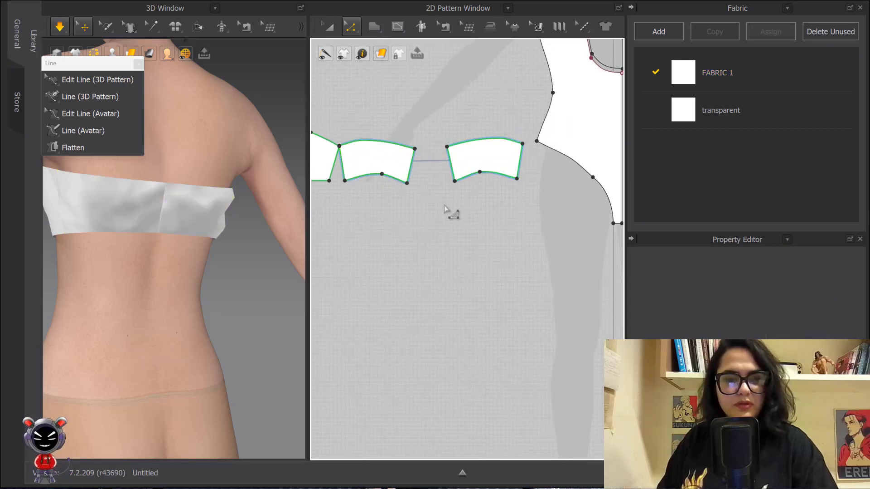
{"action": "left_click", "coordinate": [412, 180]}
{"action": "left_click_drag", "start_coordinate": [411, 175], "coordinate": [412, 175]}
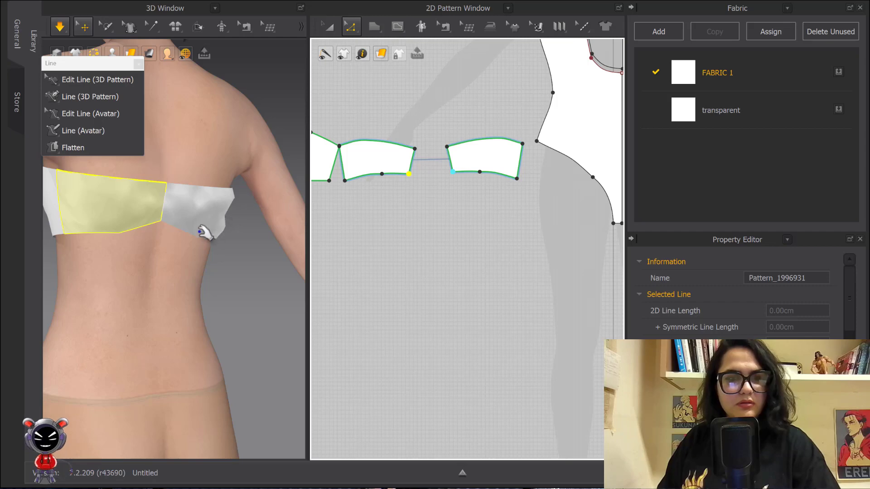
{"action": "left_click_drag", "start_coordinate": [409, 178], "coordinate": [412, 172]}
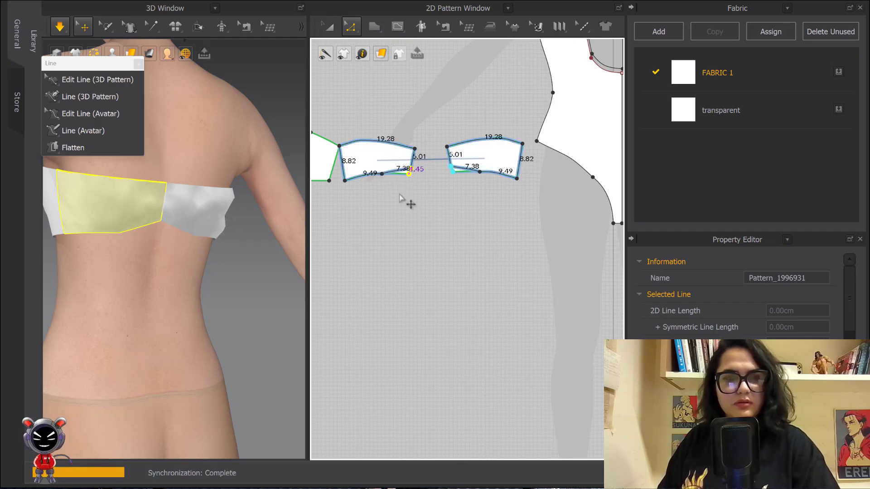
Step: Delete the middle point of the back hem so the edge runs straight, and stop the simulation
{"action": "left_click_drag", "start_coordinate": [374, 159], "coordinate": [417, 192]}
{"action": "key", "text": "Delete"}
{"action": "left_click", "coordinate": [419, 210]}
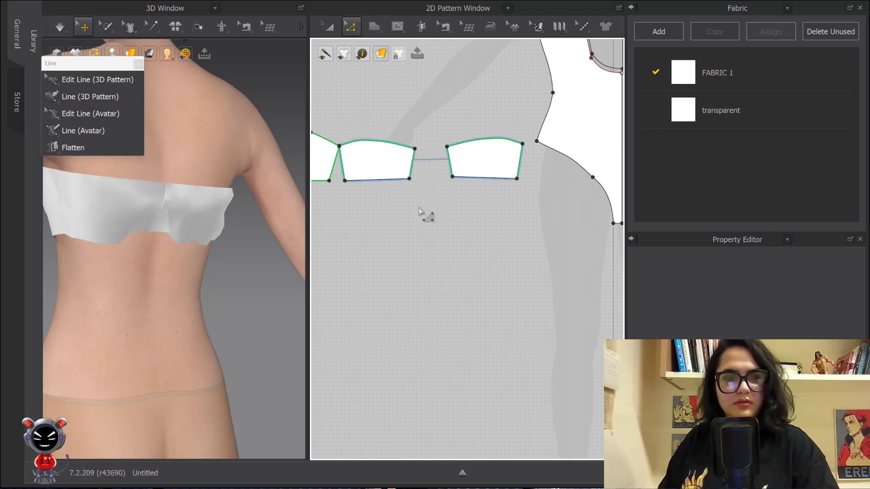
{"action": "key", "text": "space"}
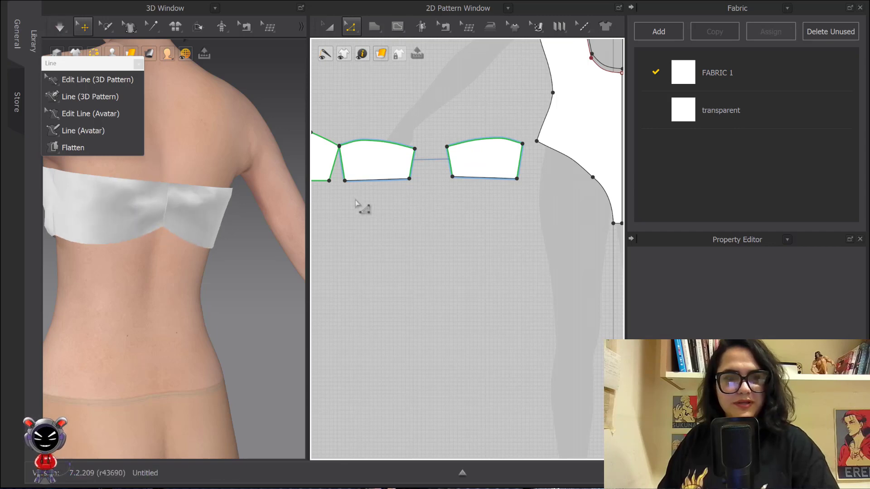
Step: Attach the reshaped hem edges of both back panels to the under-bust circumference measure
{"action": "left_click", "coordinate": [300, 29]}
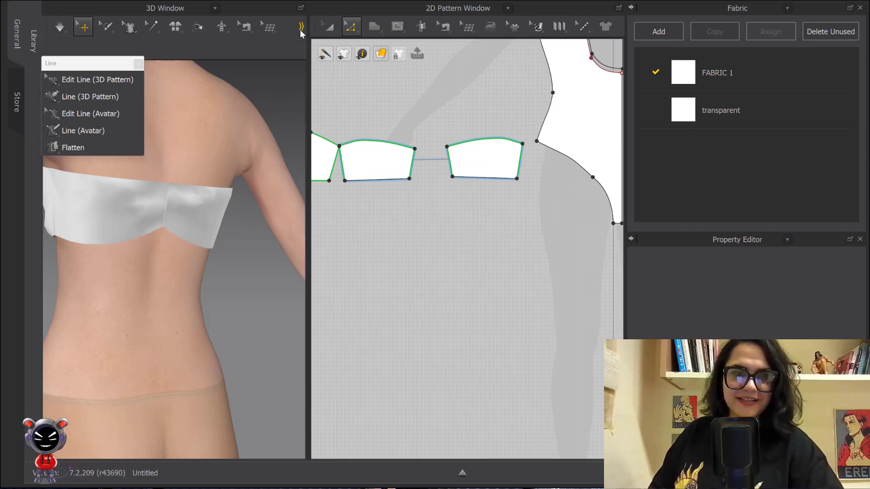
{"action": "left_click", "coordinate": [229, 52]}
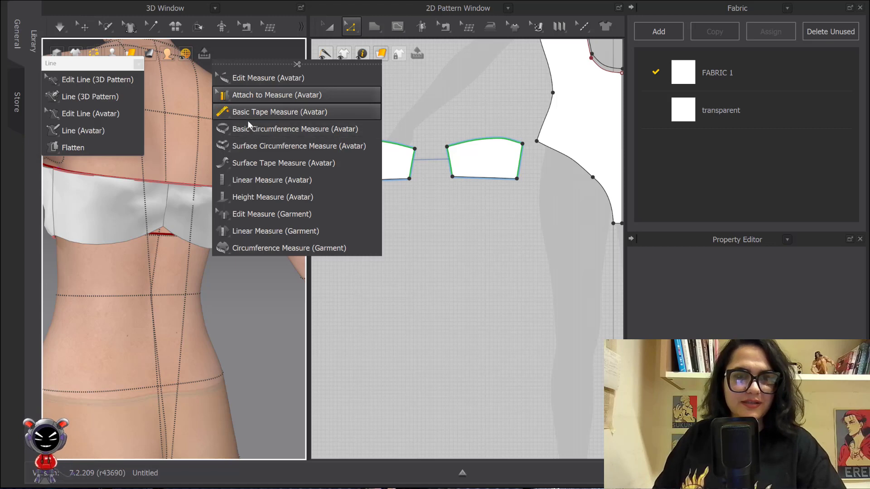
{"action": "left_click", "coordinate": [114, 241]}
{"action": "left_click", "coordinate": [120, 235]}
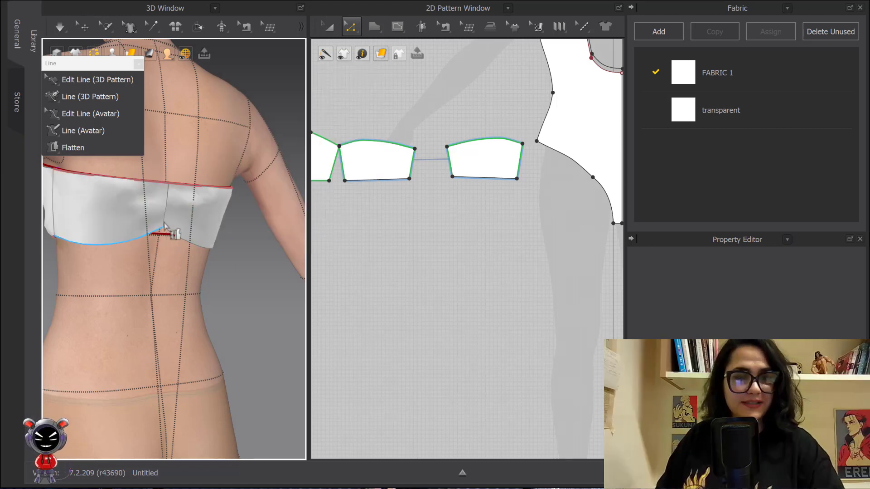
{"action": "left_click", "coordinate": [183, 240]}
{"action": "left_click", "coordinate": [180, 237]}
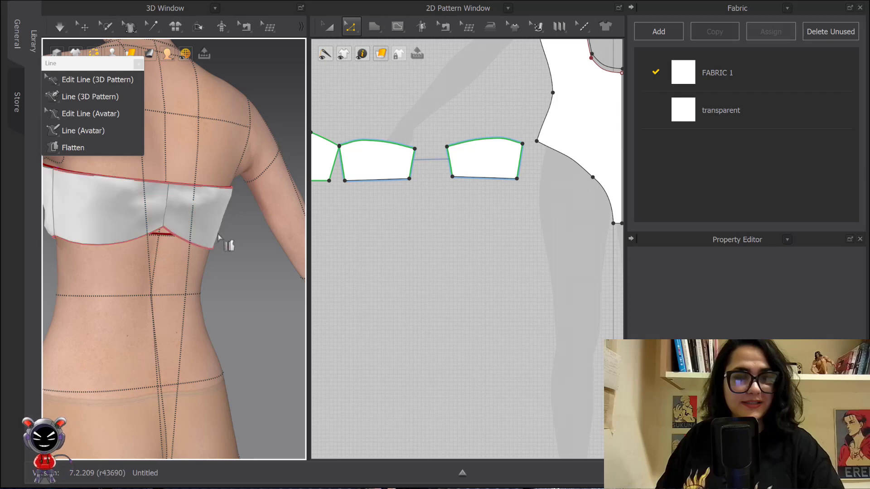
{"action": "scroll", "coordinate": [218, 229], "scroll_direction": "down", "scroll_amount": 5}
{"action": "right_click_drag", "start_coordinate": [210, 177], "coordinate": [181, 182]}
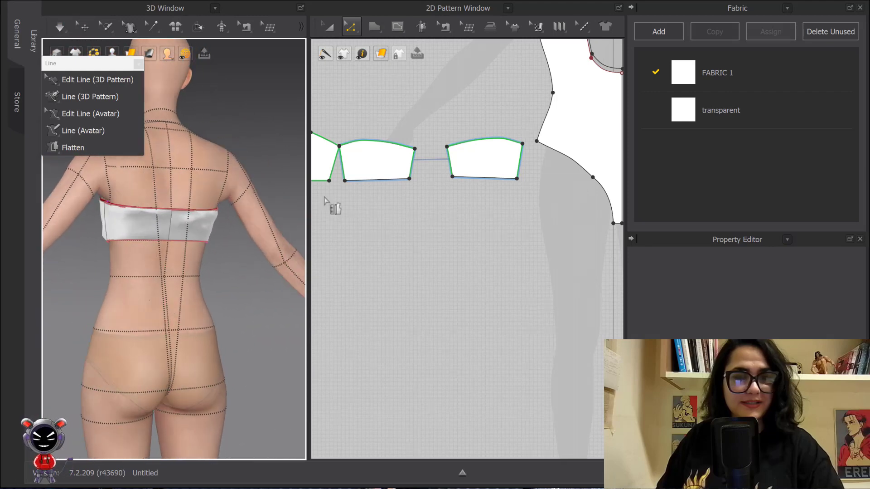
Step: Raise the centre-back hem corner of the mirrored back panels slightly further and check the simulated top from the front
{"action": "scroll", "coordinate": [412, 210], "scroll_direction": "up", "scroll_amount": 4}
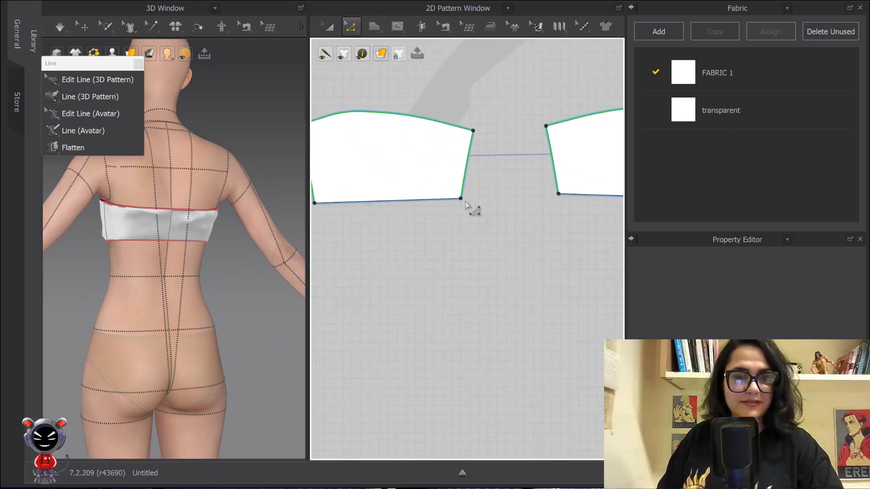
{"action": "left_click_drag", "start_coordinate": [465, 201], "coordinate": [463, 191]}
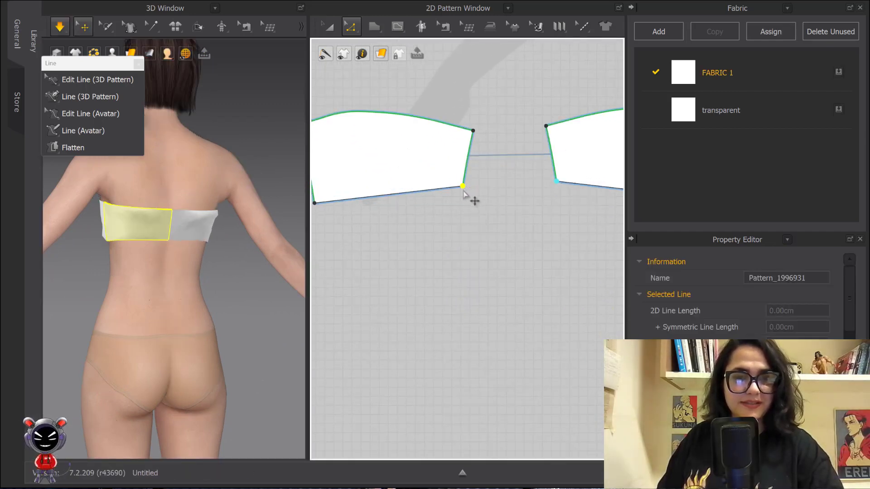
{"action": "left_click", "coordinate": [259, 128]}
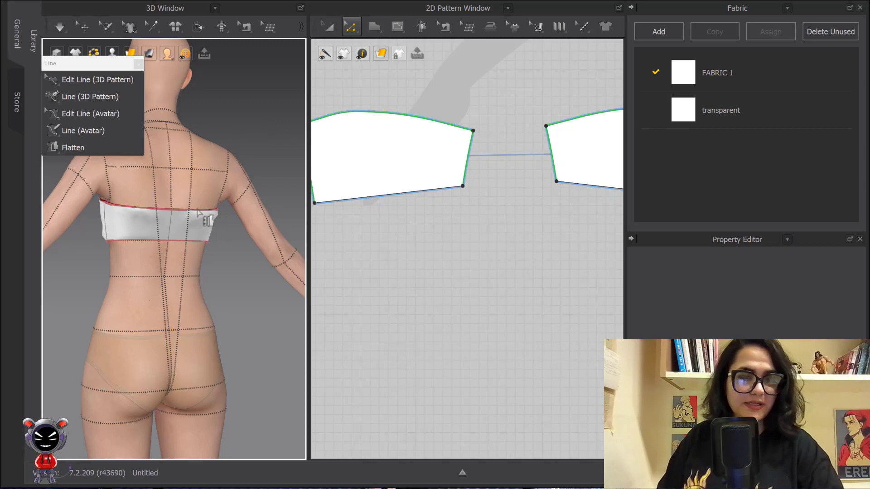
{"action": "right_click_drag", "start_coordinate": [202, 213], "coordinate": [315, 209]}
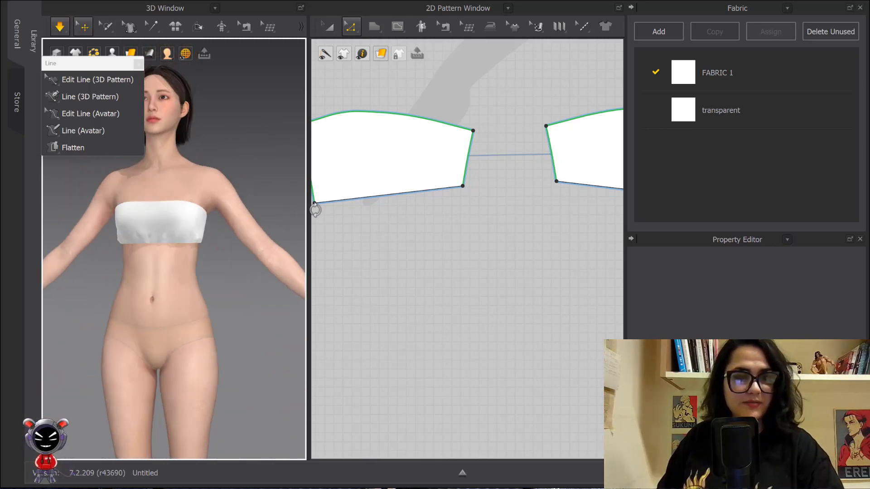
{"action": "right_click_drag", "start_coordinate": [200, 236], "coordinate": [236, 230]}
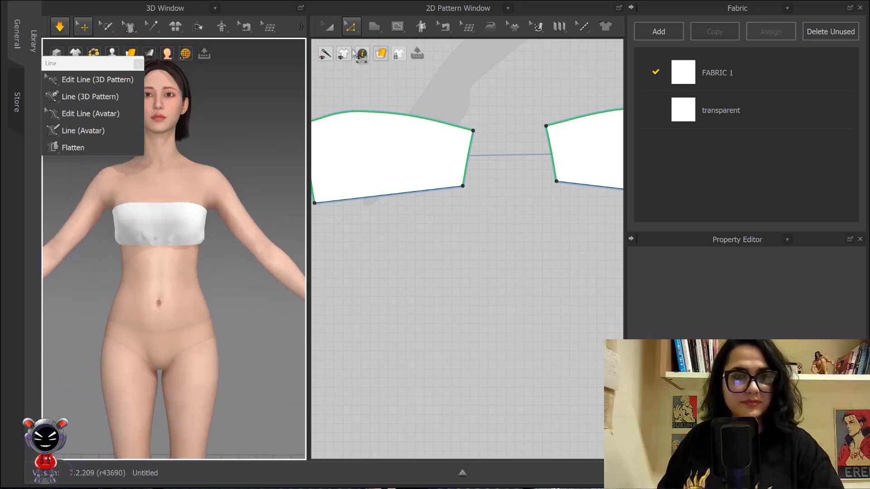
Step: Examine the simulated top on the full avatar from the front and from above
{"action": "left_click", "coordinate": [328, 27]}
{"action": "scroll", "coordinate": [220, 190], "scroll_direction": "down", "scroll_amount": 5}
{"action": "right_click_drag", "start_coordinate": [219, 190], "coordinate": [214, 217]}
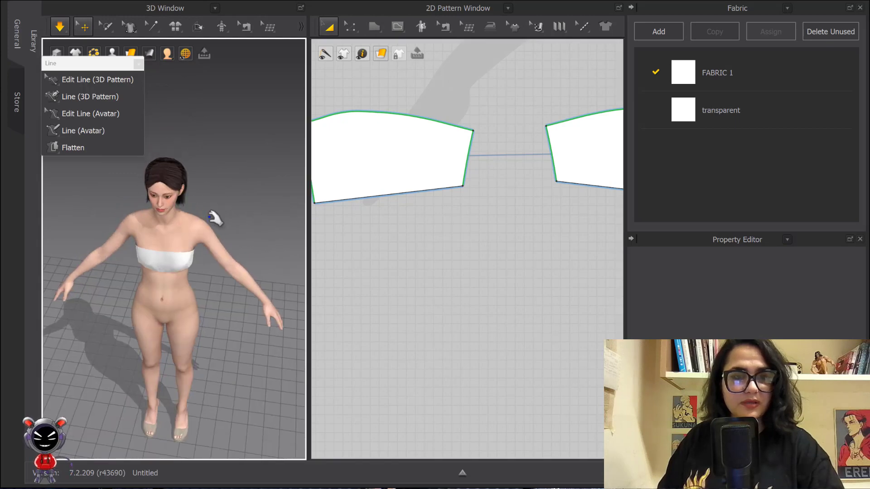
{"action": "scroll", "coordinate": [266, 194], "scroll_direction": "down", "scroll_amount": 2}
{"action": "scroll", "coordinate": [410, 202], "scroll_direction": "down", "scroll_amount": 3}
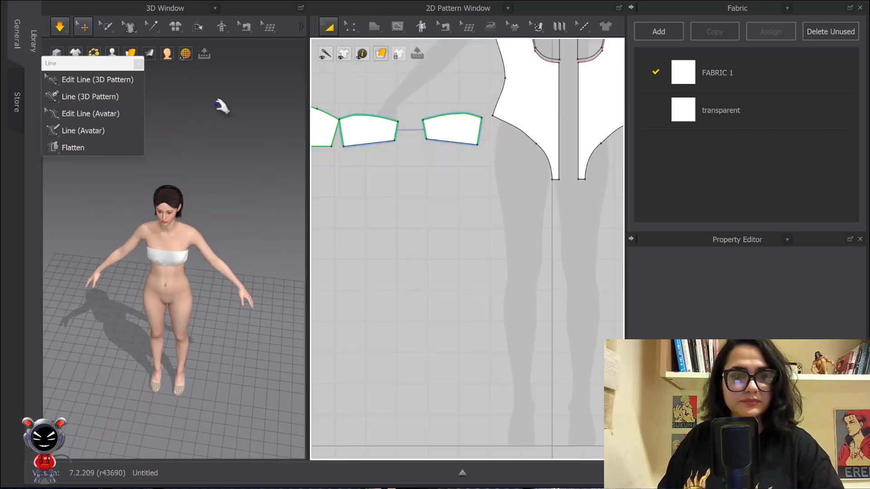
{"action": "right_click_drag", "start_coordinate": [231, 167], "coordinate": [225, 150]}
Step: Stop the simulation and switch back to the Select/Move tool with the avatar seen from the front
{"action": "left_click", "coordinate": [61, 27]}
{"action": "left_click", "coordinate": [86, 130]}
{"action": "scroll", "coordinate": [201, 210], "scroll_direction": "up", "scroll_amount": 4}
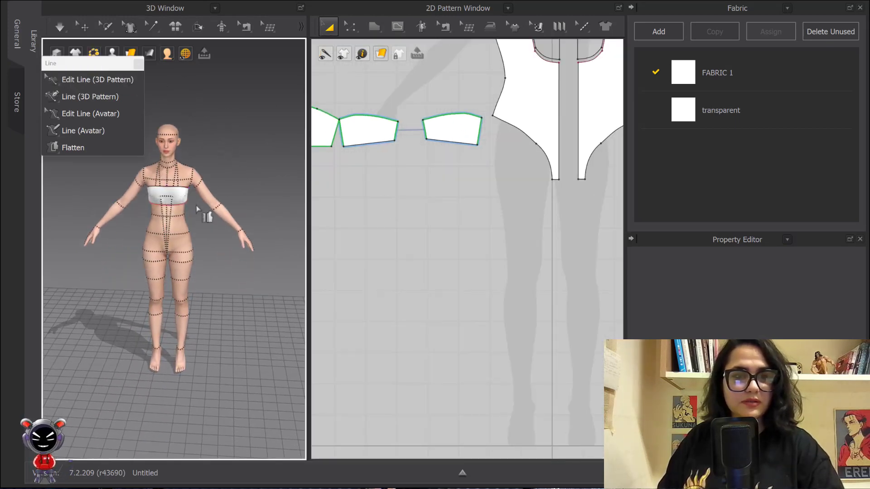
{"action": "right_click_drag", "start_coordinate": [202, 209], "coordinate": [204, 193]}
{"action": "left_click", "coordinate": [84, 27]}
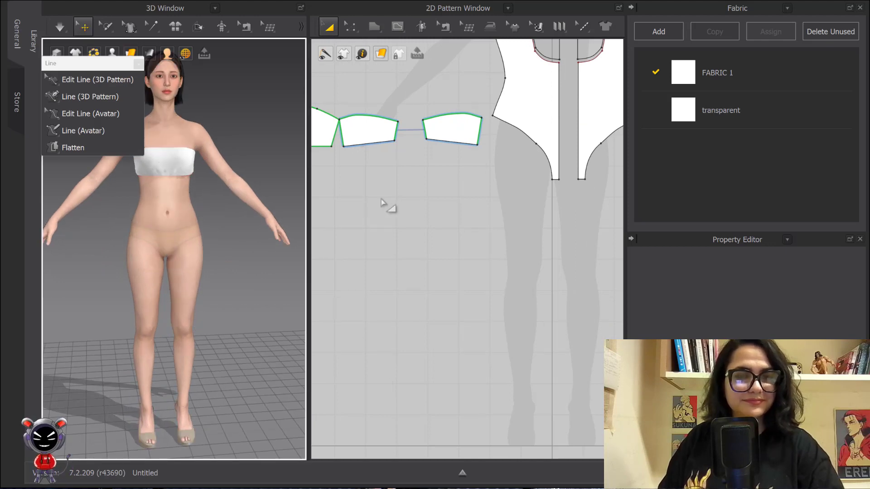
Step: Select all front and back bodysuit patterns and show them on the avatar again
{"action": "scroll", "coordinate": [394, 205], "scroll_direction": "down", "scroll_amount": 3}
{"action": "scroll", "coordinate": [476, 215], "scroll_direction": "down", "scroll_amount": 4}
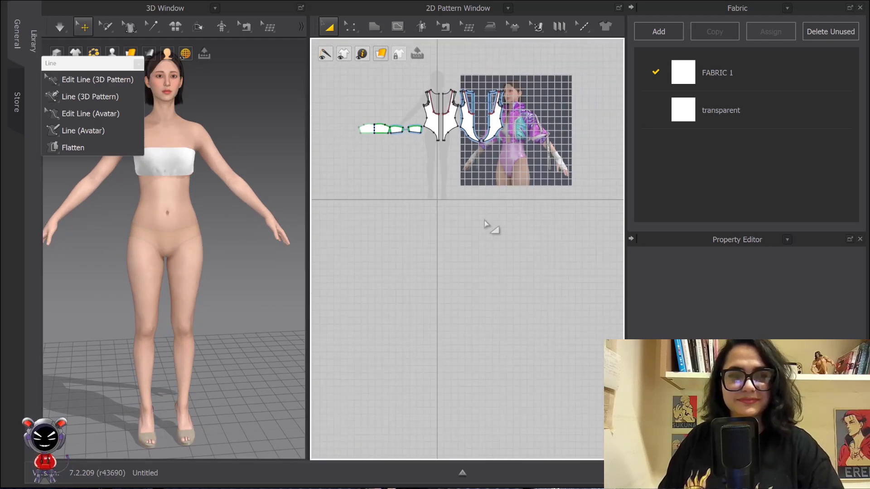
{"action": "scroll", "coordinate": [458, 154], "scroll_direction": "up", "scroll_amount": 1}
{"action": "scroll", "coordinate": [449, 145], "scroll_direction": "down", "scroll_amount": 2}
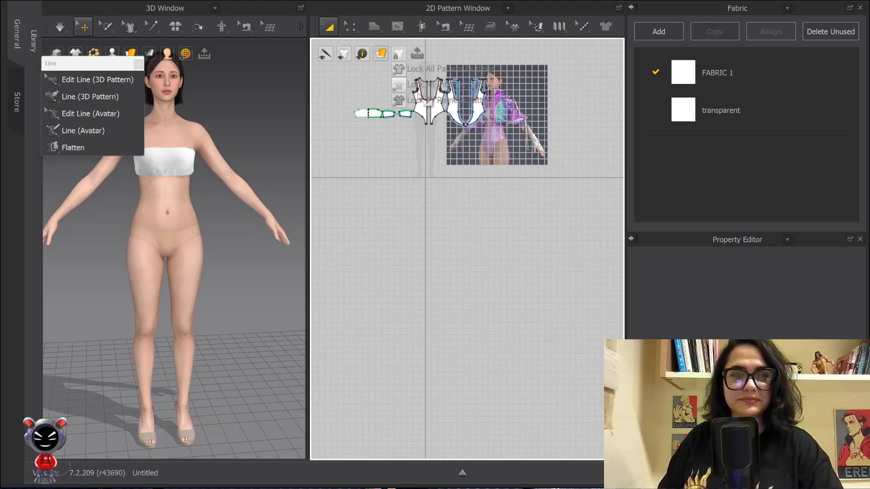
{"action": "left_click_drag", "start_coordinate": [529, 72], "coordinate": [526, 82]}
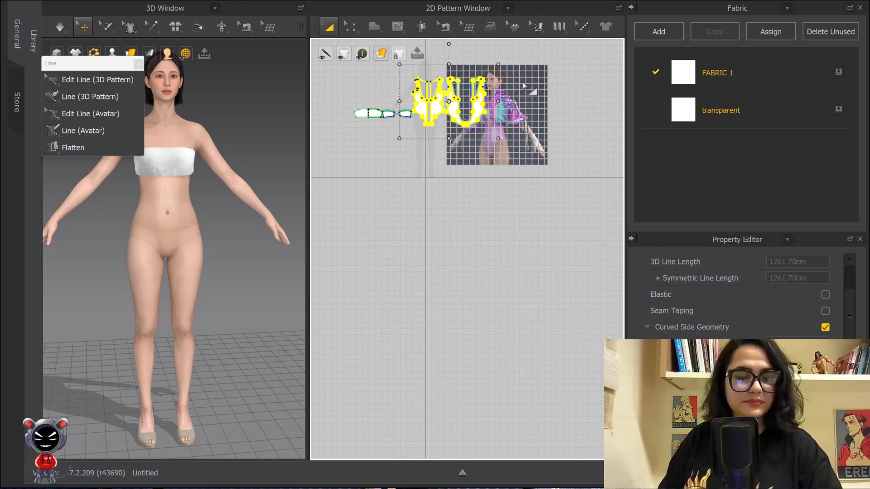
{"action": "left_click", "coordinate": [331, 186]}
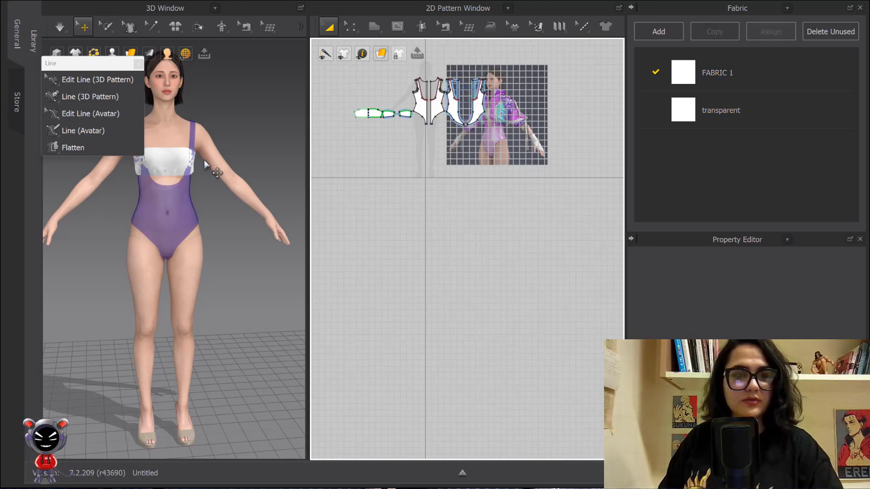
Step: Select the bodysuit patterns and change their simulation layer relative to the top
{"action": "scroll", "coordinate": [204, 162], "scroll_direction": "up", "scroll_amount": 2}
{"action": "middle_click_drag", "start_coordinate": [204, 162], "coordinate": [273, 255]}
{"action": "left_click_drag", "start_coordinate": [342, 96], "coordinate": [425, 137]}
{"action": "left_click", "coordinate": [472, 164]}
{"action": "scroll", "coordinate": [731, 363], "scroll_direction": "down", "scroll_amount": 2}
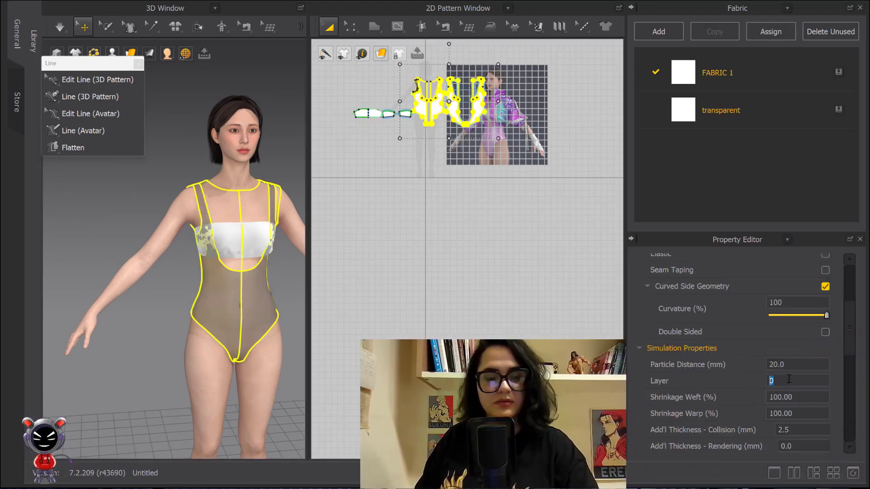
{"action": "left_click", "coordinate": [419, 330]}
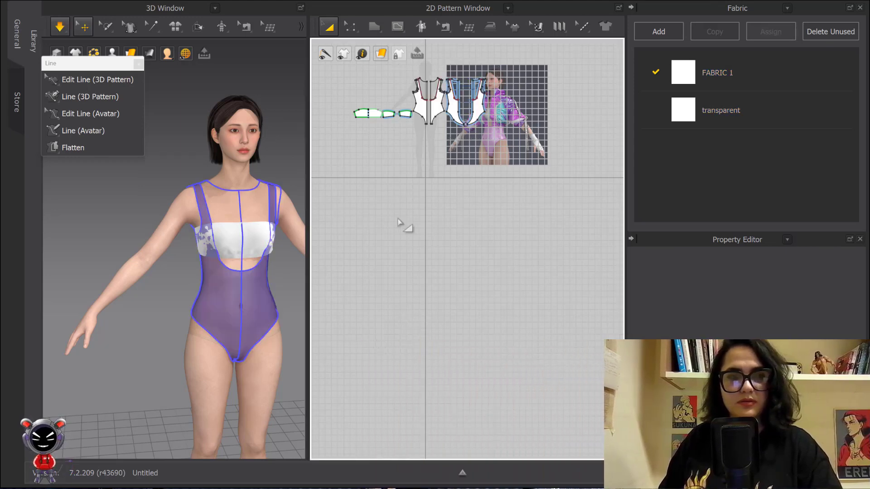
Step: Activate all the bodysuit patterns and stop the simulation
{"action": "left_click_drag", "start_coordinate": [508, 142], "coordinate": [507, 143]}
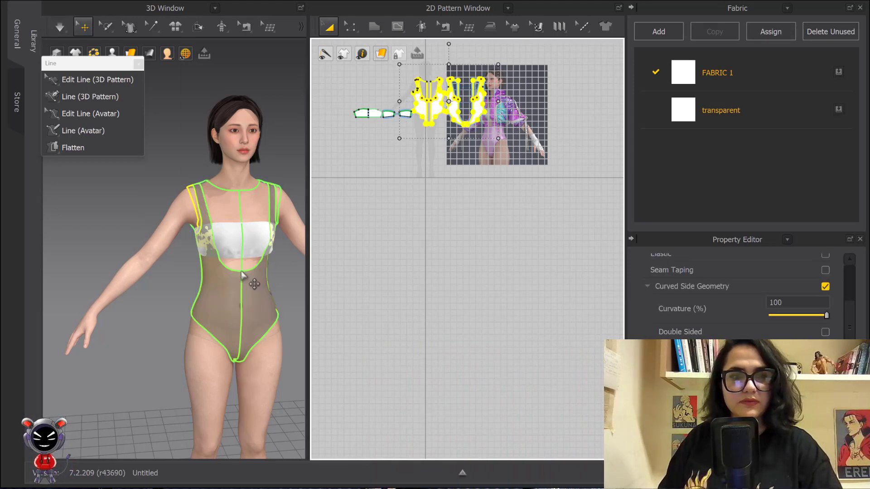
{"action": "right_click", "coordinate": [243, 305]}
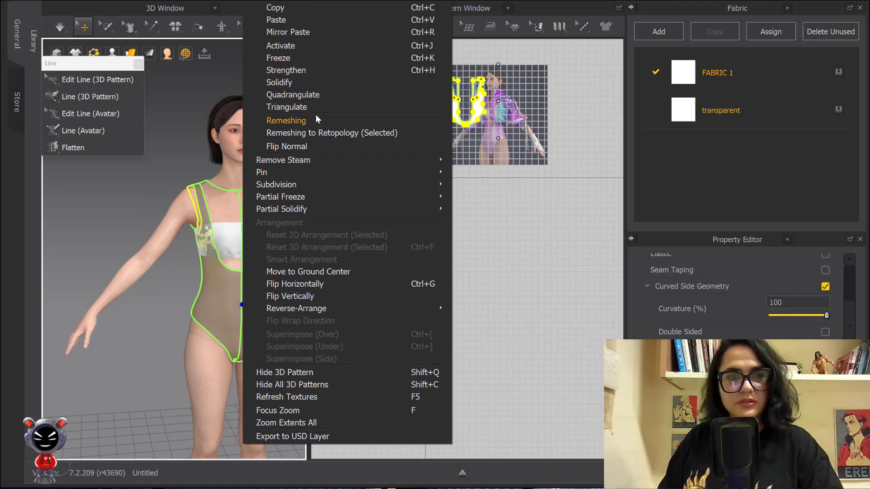
{"action": "left_click", "coordinate": [308, 70]}
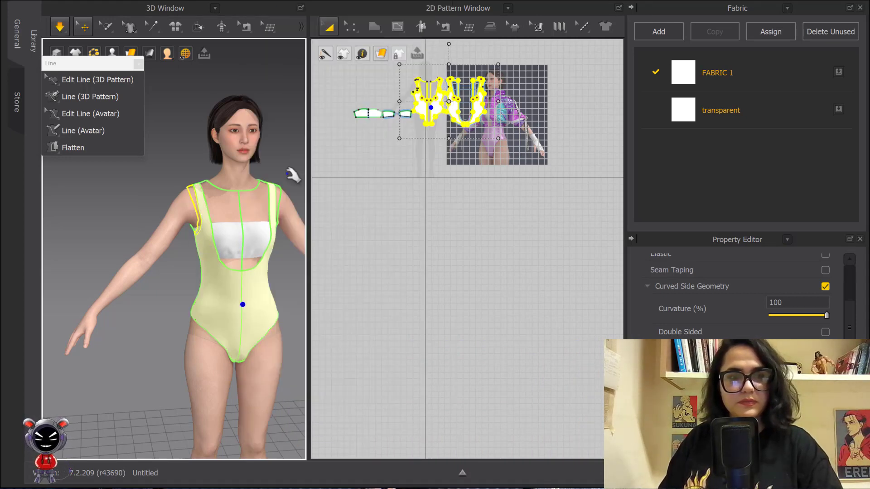
{"action": "left_click", "coordinate": [280, 164]}
{"action": "key", "text": "space"}
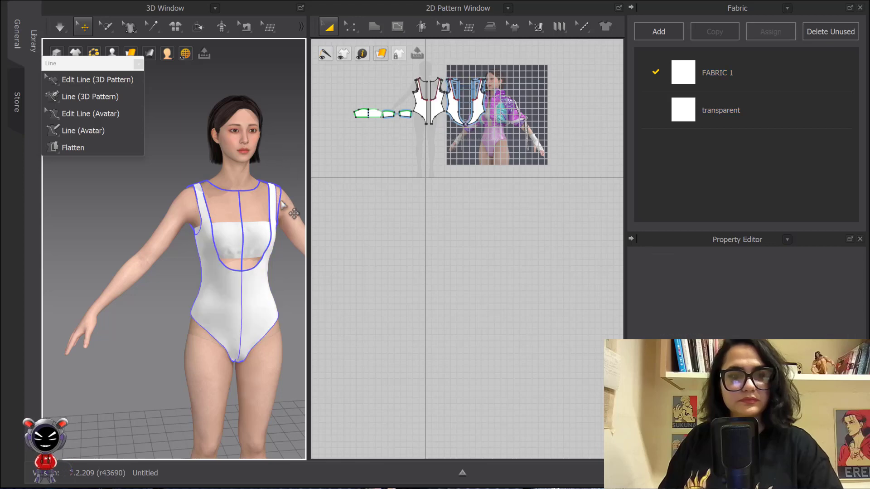
Step: Examine the fingerless glove on the hand and forearm in the reference image
{"action": "scroll", "coordinate": [226, 230], "scroll_direction": "down", "scroll_amount": 3}
{"action": "right_click_drag", "start_coordinate": [226, 230], "coordinate": [246, 206]}
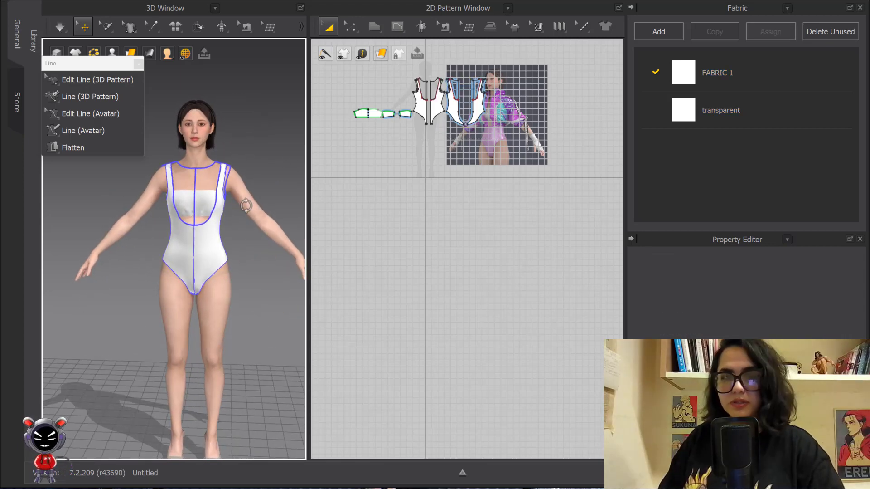
{"action": "scroll", "coordinate": [525, 145], "scroll_direction": "up", "scroll_amount": 5}
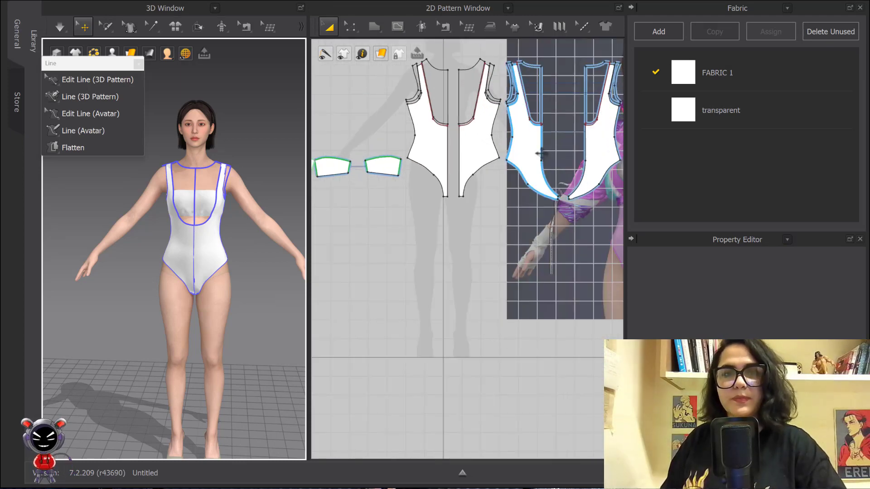
{"action": "scroll", "coordinate": [493, 180], "scroll_direction": "down", "scroll_amount": 3}
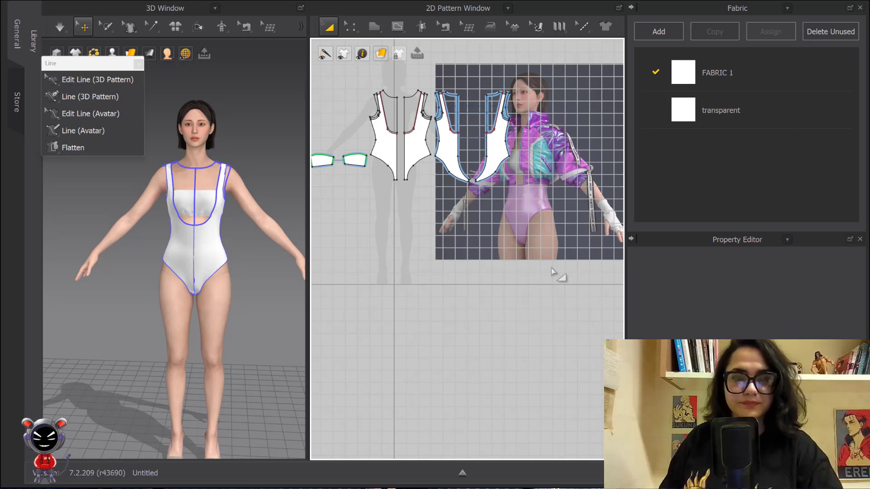
{"action": "scroll", "coordinate": [549, 229], "scroll_direction": "up", "scroll_amount": 5}
{"action": "scroll", "coordinate": [549, 229], "scroll_direction": "up", "scroll_amount": 10}
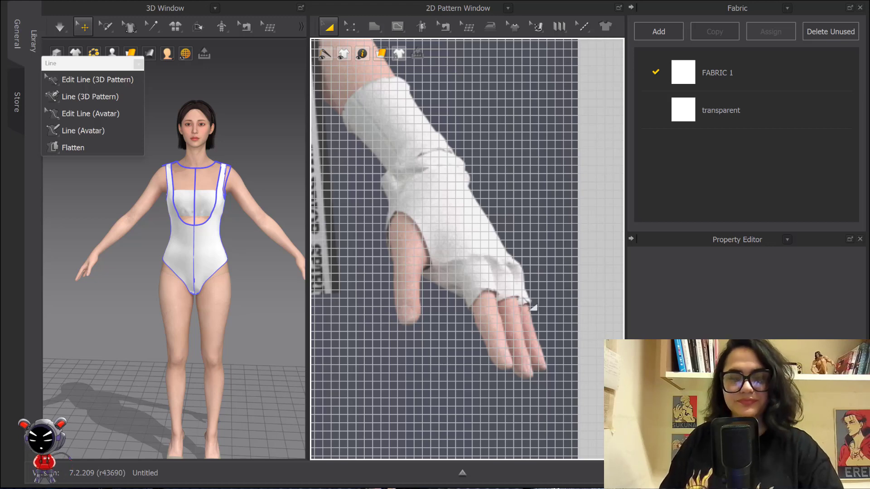
{"action": "scroll", "coordinate": [394, 233], "scroll_direction": "down", "scroll_amount": 8}
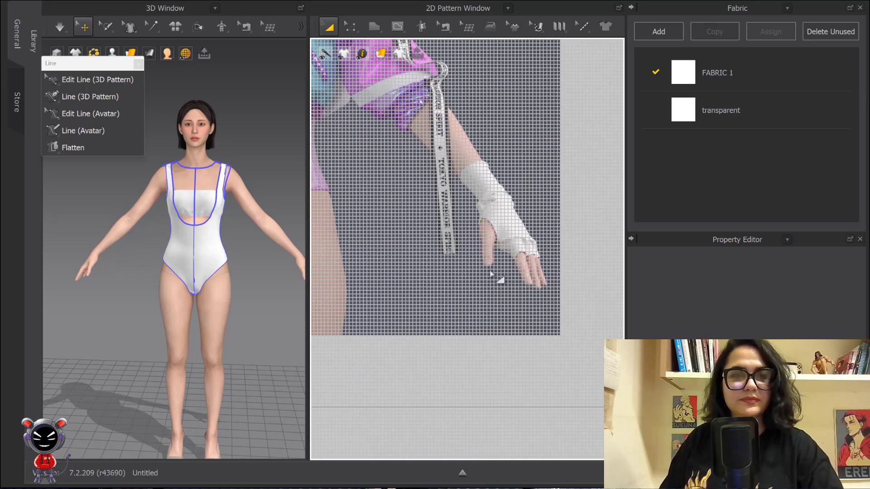
{"action": "scroll", "coordinate": [543, 303], "scroll_direction": "down", "scroll_amount": 6}
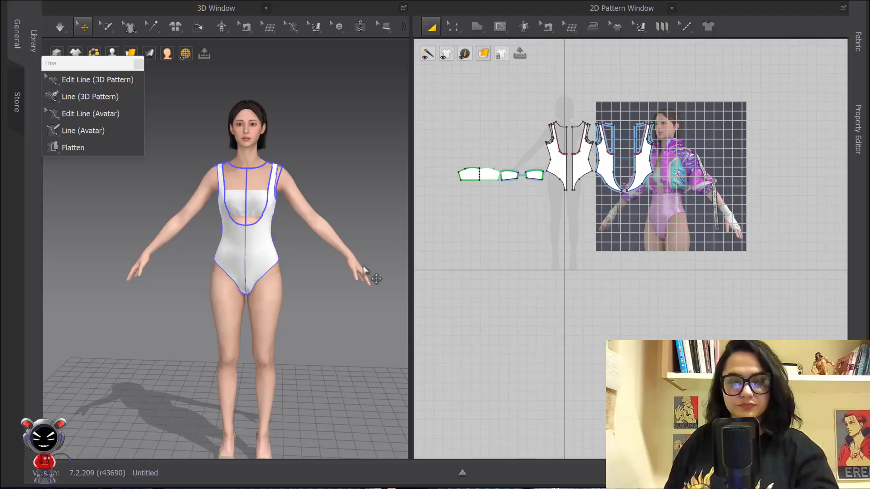
Step: Activate the Line (Avatar) tool with the avatar's left hand and wrist in close view
{"action": "scroll", "coordinate": [376, 276], "scroll_direction": "up", "scroll_amount": 5}
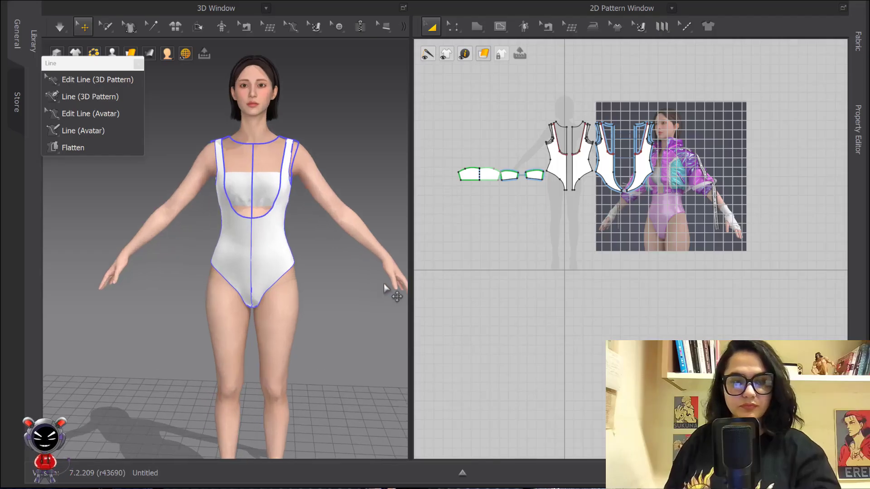
{"action": "right_click_drag", "start_coordinate": [331, 227], "coordinate": [306, 213]}
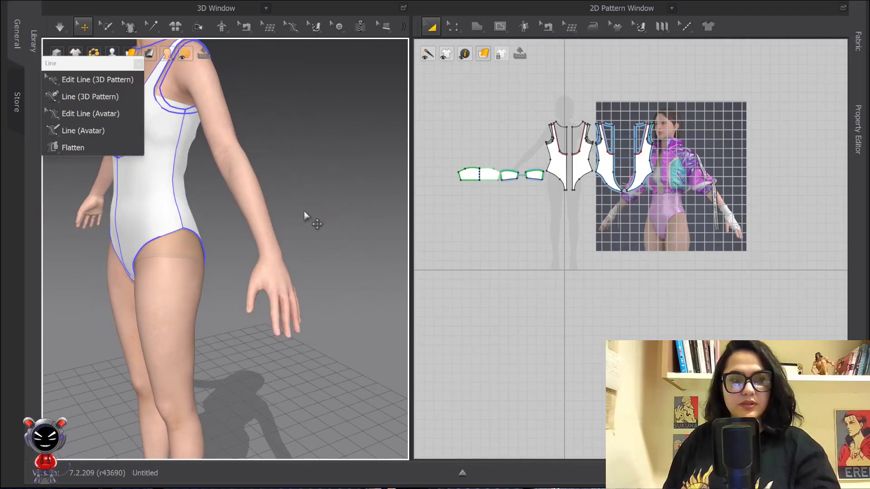
{"action": "scroll", "coordinate": [272, 248], "scroll_direction": "up", "scroll_amount": 2}
{"action": "middle_click_drag", "start_coordinate": [272, 248], "coordinate": [284, 214]}
{"action": "mouse_move", "coordinate": [284, 214]}
{"action": "right_mouse_down"}
{"action": "mouse_move", "coordinate": [290, 192]}
{"action": "mouse_move", "coordinate": [288, 202]}
{"action": "right_mouse_up"}
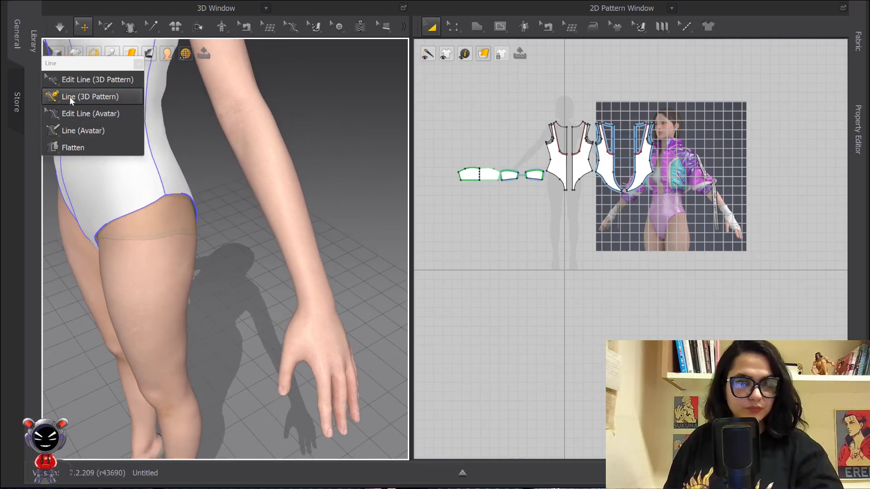
{"action": "left_click", "coordinate": [72, 130]}
{"action": "middle_click_drag", "start_coordinate": [319, 309], "coordinate": [299, 236]}
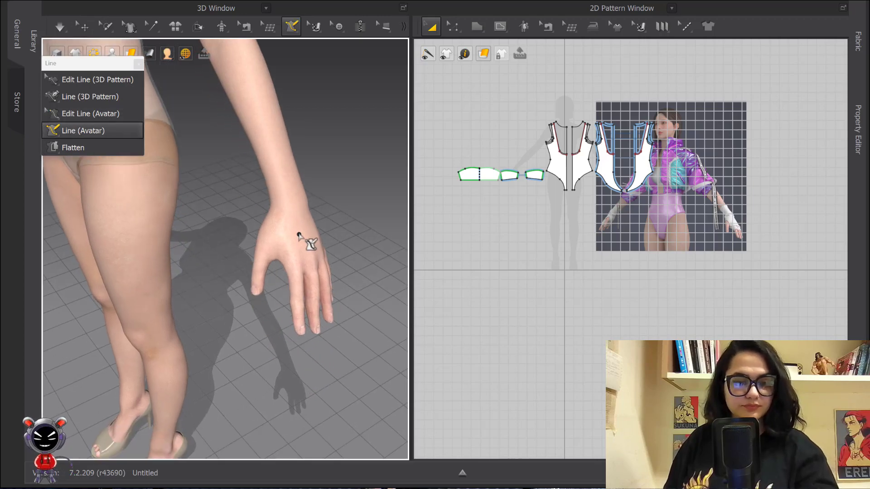
{"action": "right_click_drag", "start_coordinate": [312, 238], "coordinate": [325, 195]}
{"action": "scroll", "coordinate": [324, 194], "scroll_direction": "up", "scroll_amount": 2}
{"action": "middle_click_drag", "start_coordinate": [325, 194], "coordinate": [318, 216]}
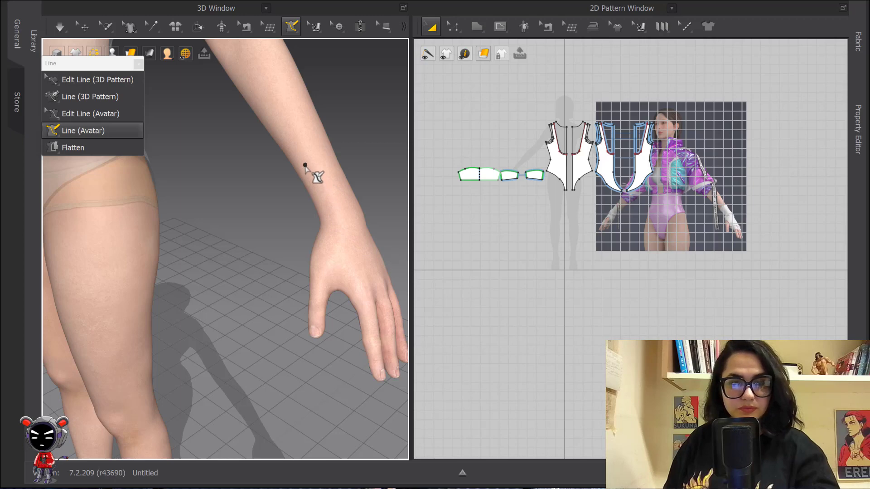
{"action": "left_click", "coordinate": [325, 225]}
{"action": "right_click_drag", "start_coordinate": [327, 229], "coordinate": [338, 227]}
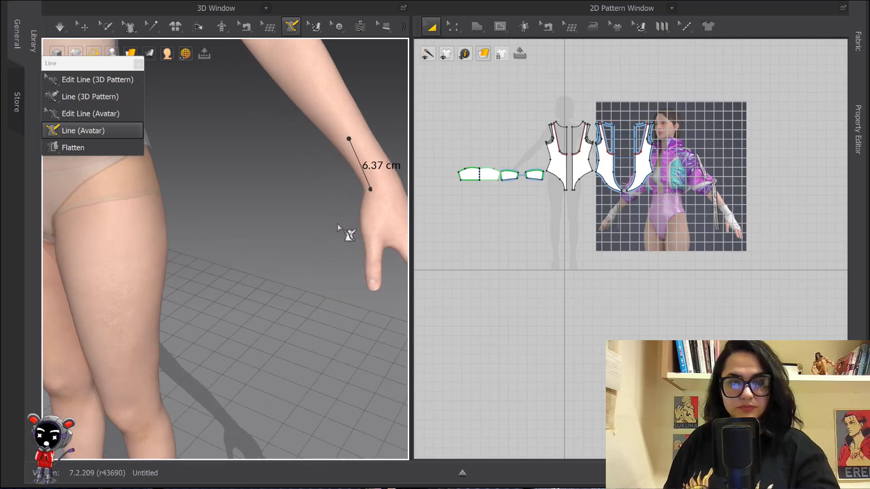
{"action": "middle_click_drag", "start_coordinate": [339, 227], "coordinate": [296, 259]}
{"action": "scroll", "coordinate": [326, 227], "scroll_direction": "up", "scroll_amount": 3}
{"action": "middle_click_drag", "start_coordinate": [330, 224], "coordinate": [298, 247]}
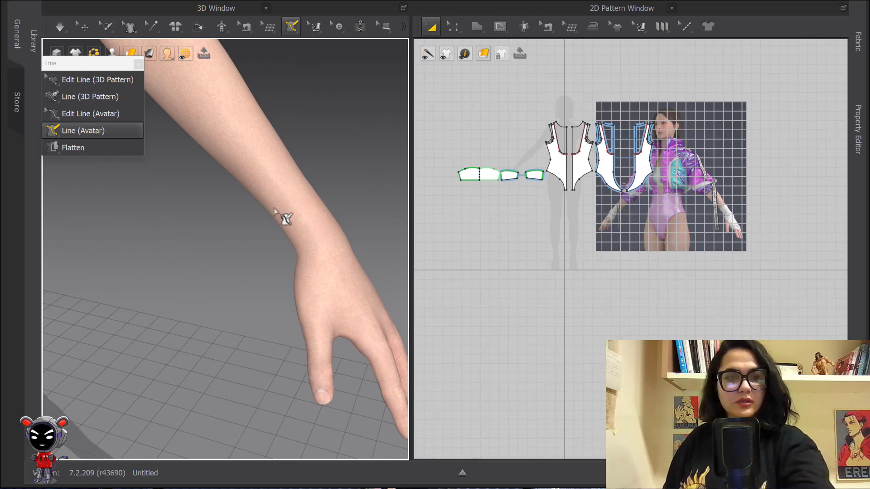
Step: Draw an avatar line from the left forearm over the wrist to the index finger base, with segments about 5.65, 4.54, 4.16 and 2.71 cm
{"action": "left_click", "coordinate": [263, 185]}
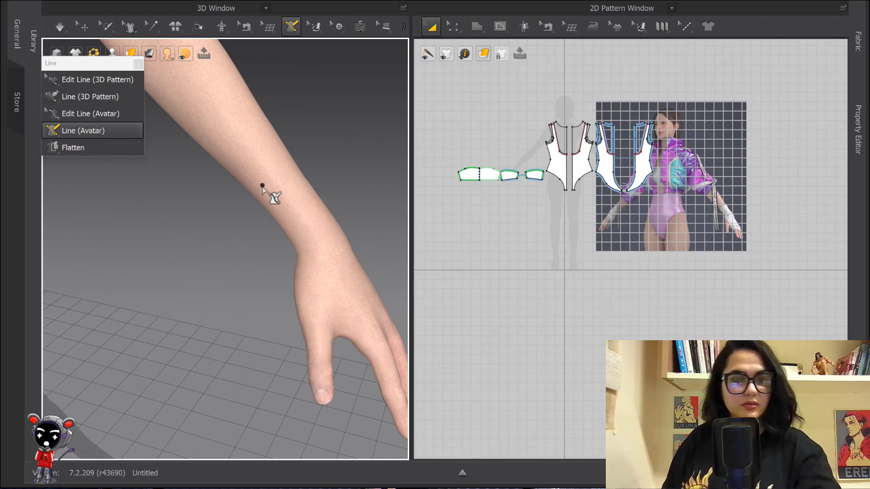
{"action": "left_click", "coordinate": [300, 242]}
{"action": "right_click_drag", "start_coordinate": [301, 251], "coordinate": [311, 238]}
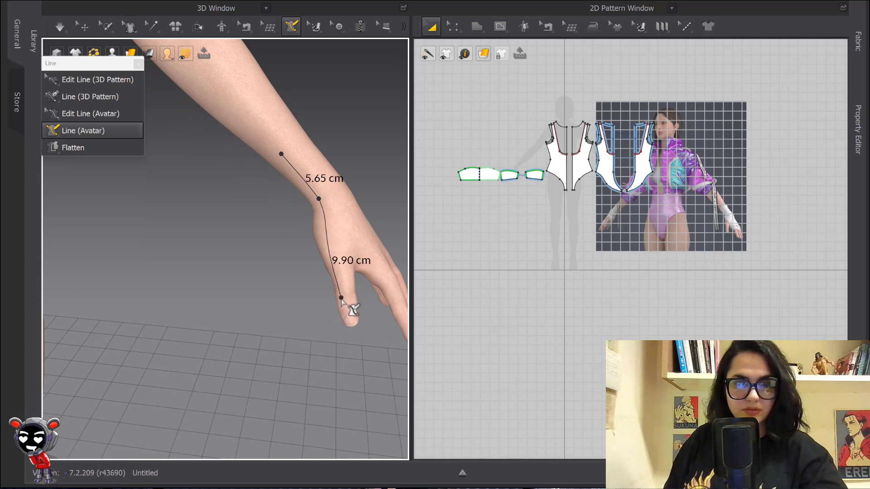
{"action": "right_click_drag", "start_coordinate": [346, 305], "coordinate": [272, 235]}
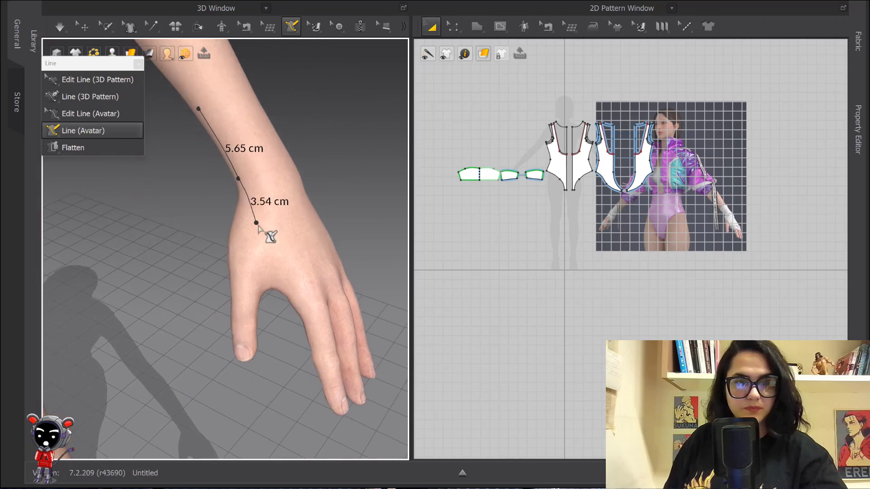
{"action": "left_click", "coordinate": [273, 229]}
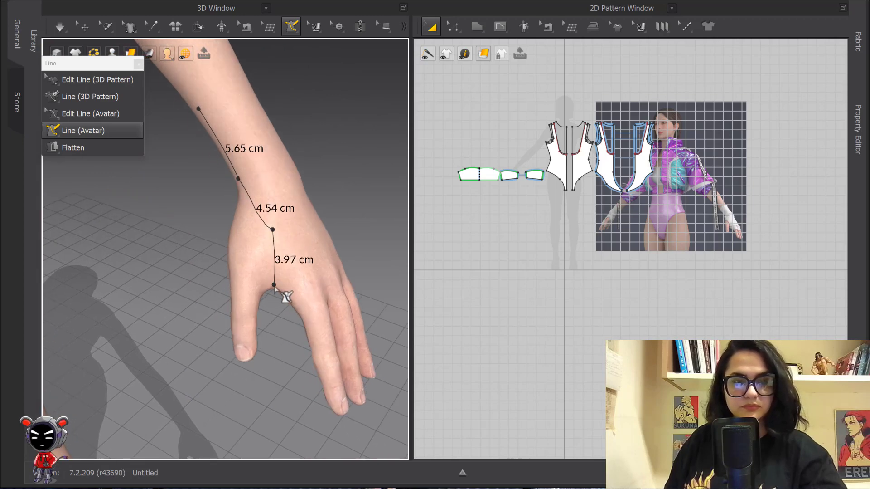
{"action": "double_click", "coordinate": [284, 295]}
{"action": "mouse_move", "coordinate": [283, 295]}
{"action": "right_mouse_down"}
{"action": "mouse_move", "coordinate": [284, 278]}
{"action": "mouse_move", "coordinate": [262, 302]}
{"action": "mouse_move", "coordinate": [278, 305]}
{"action": "right_mouse_up"}
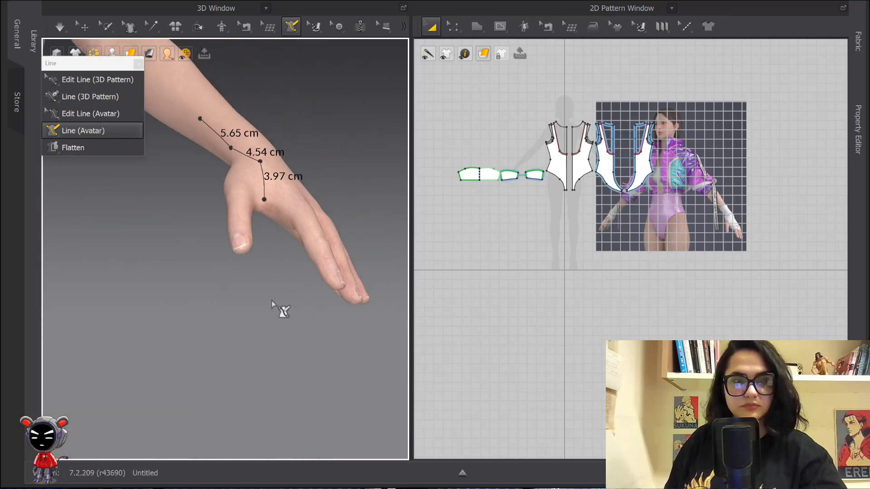
{"action": "left_click", "coordinate": [265, 201]}
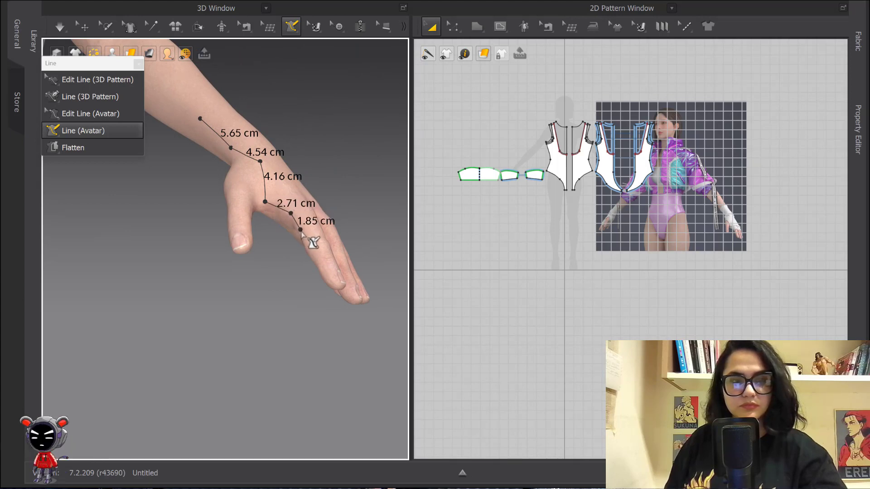
Step: Extend the line about 1.98 cm along the outer side of the index finger and about 2.39 cm across the finger
{"action": "right_click_drag", "start_coordinate": [301, 233], "coordinate": [226, 266]}
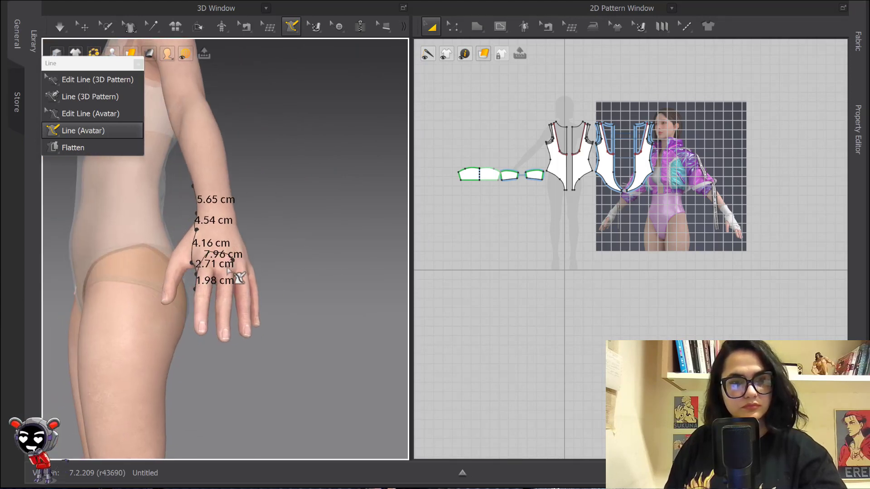
{"action": "scroll", "coordinate": [243, 275], "scroll_direction": "up", "scroll_amount": 5}
{"action": "scroll", "coordinate": [254, 263], "scroll_direction": "down", "scroll_amount": 5}
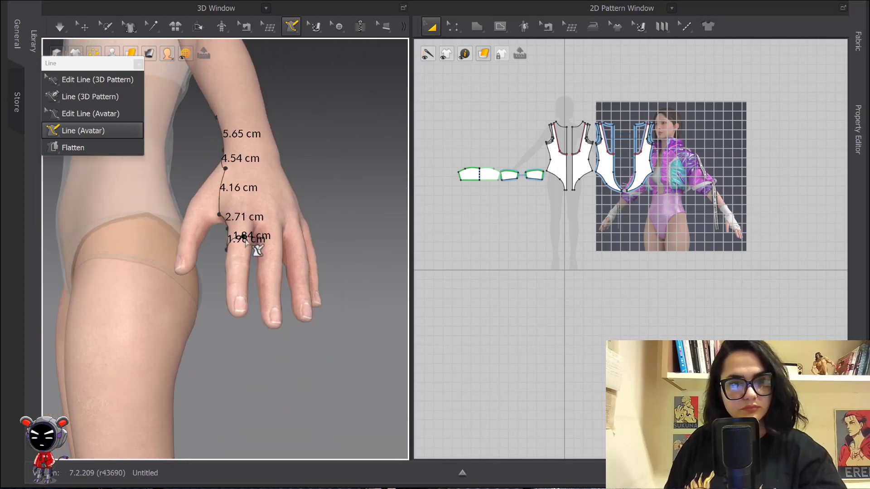
{"action": "scroll", "coordinate": [246, 241], "scroll_direction": "up", "scroll_amount": 5}
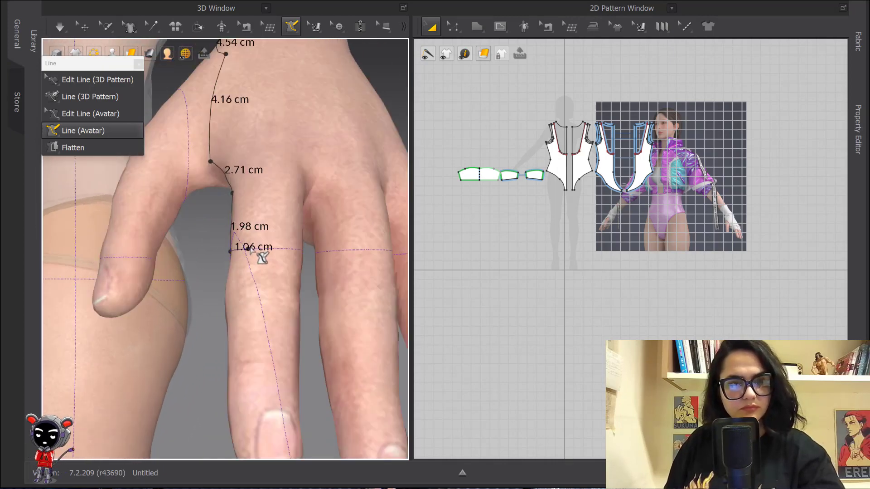
{"action": "left_click", "coordinate": [298, 249]}
{"action": "scroll", "coordinate": [294, 253], "scroll_direction": "down", "scroll_amount": 4}
{"action": "scroll", "coordinate": [258, 262], "scroll_direction": "up", "scroll_amount": 6}
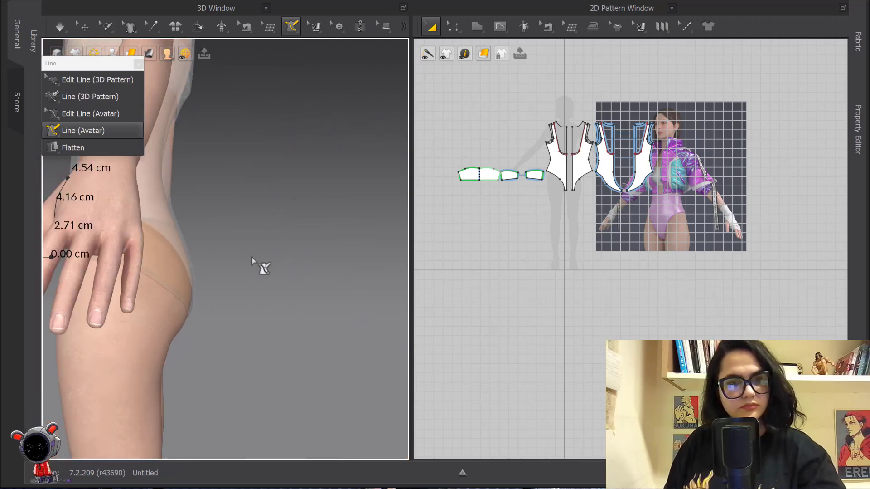
{"action": "scroll", "coordinate": [272, 235], "scroll_direction": "down", "scroll_amount": 2}
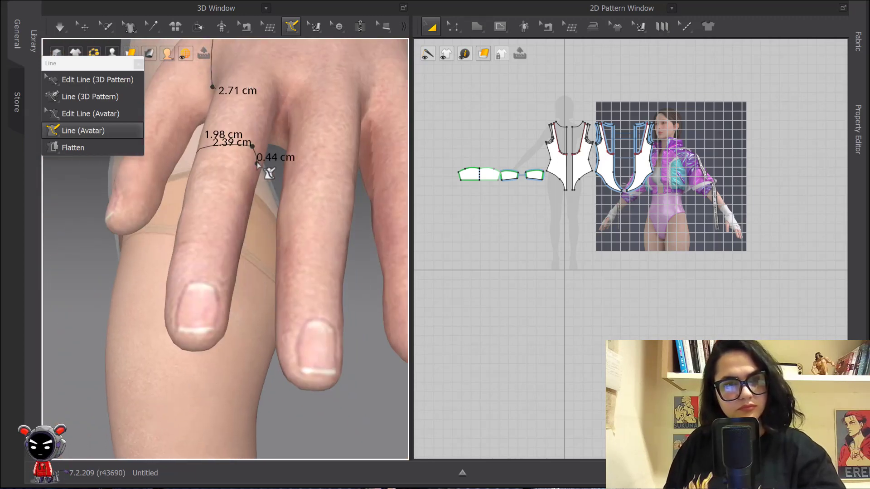
Step: Continue the line around the inner side of the index finger up to the finger web, with segments about 0.88 and 1.60 cm
{"action": "scroll", "coordinate": [257, 165], "scroll_direction": "down", "scroll_amount": 3}
{"action": "scroll", "coordinate": [290, 181], "scroll_direction": "up", "scroll_amount": 6}
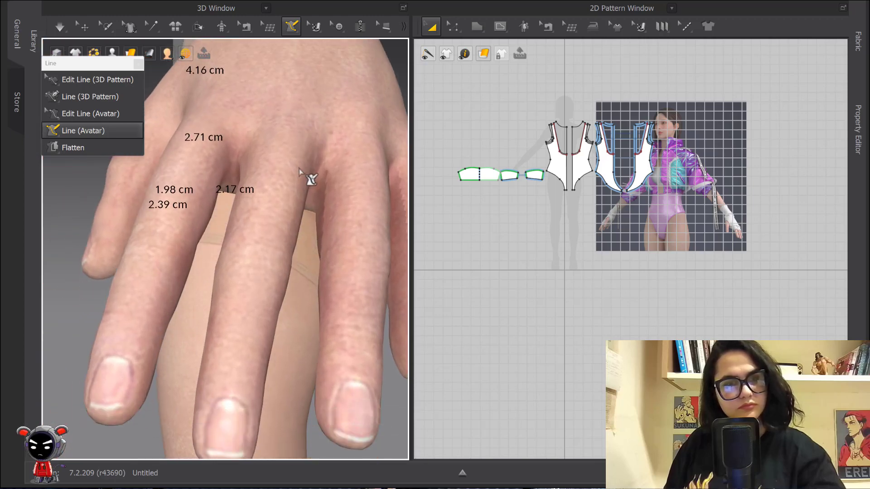
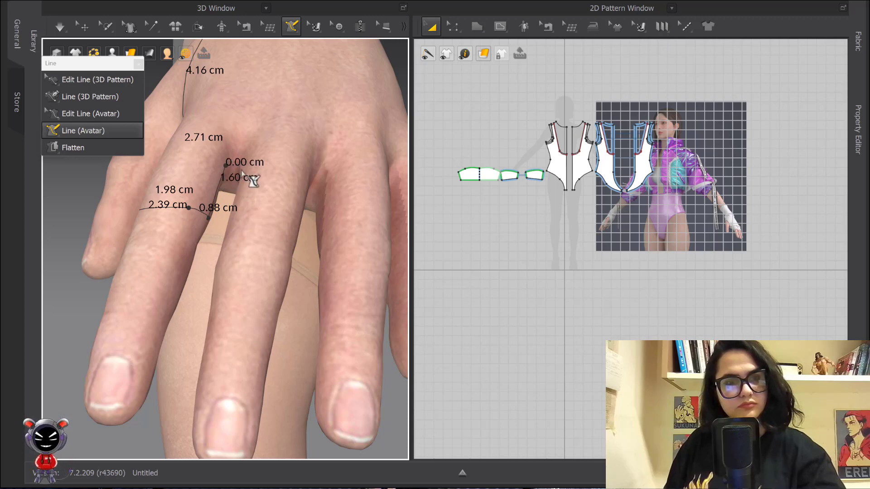
{"action": "scroll", "coordinate": [253, 180], "scroll_direction": "down", "scroll_amount": 5}
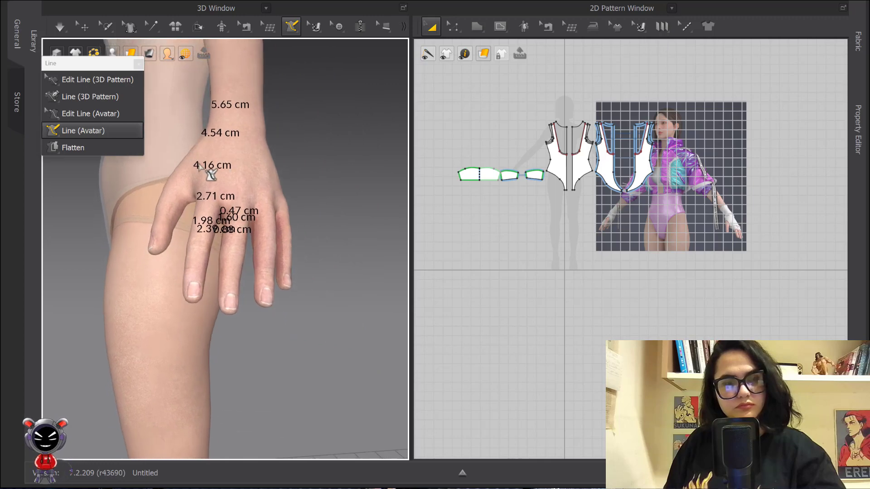
{"action": "scroll", "coordinate": [271, 234], "scroll_direction": "up", "scroll_amount": 5}
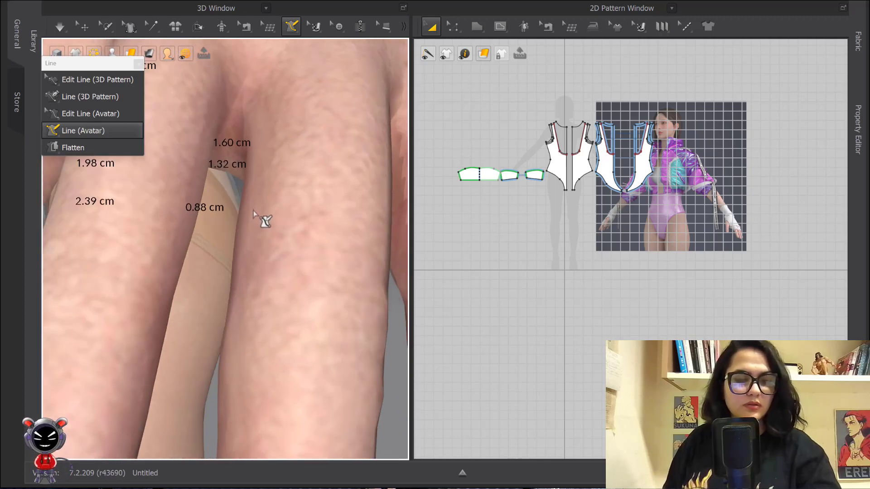
Step: Maximize the 3D window and carry the line across the web onto the middle finger, with segments about 1.02 and 1.63 cm
{"action": "key", "text": "grave"}
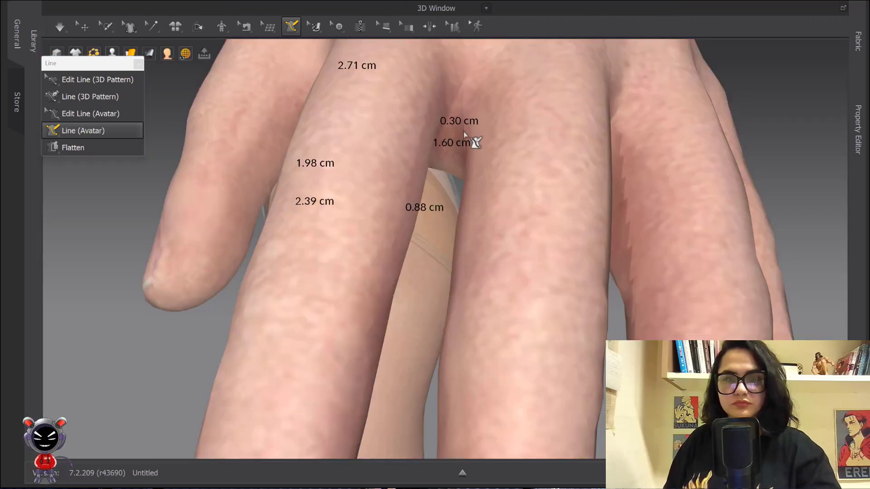
{"action": "left_click", "coordinate": [461, 129]}
{"action": "left_click", "coordinate": [460, 131]}
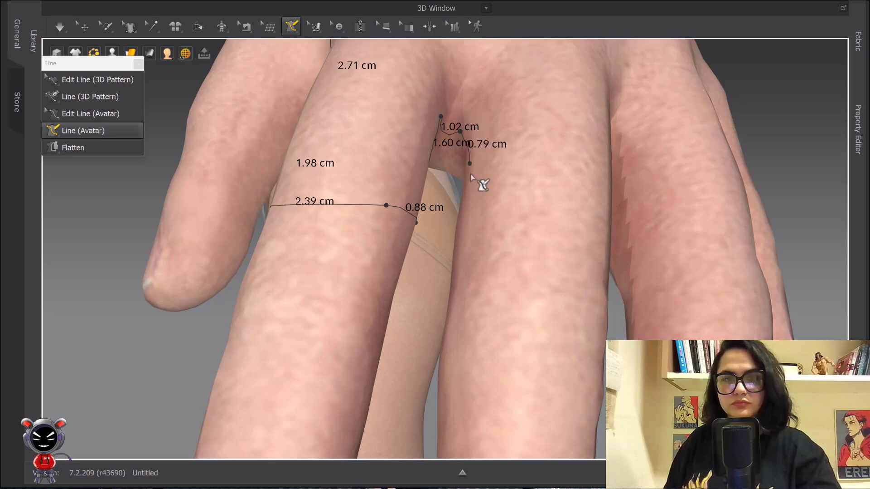
{"action": "left_click", "coordinate": [463, 216]}
{"action": "scroll", "coordinate": [566, 222], "scroll_direction": "down", "scroll_amount": 5}
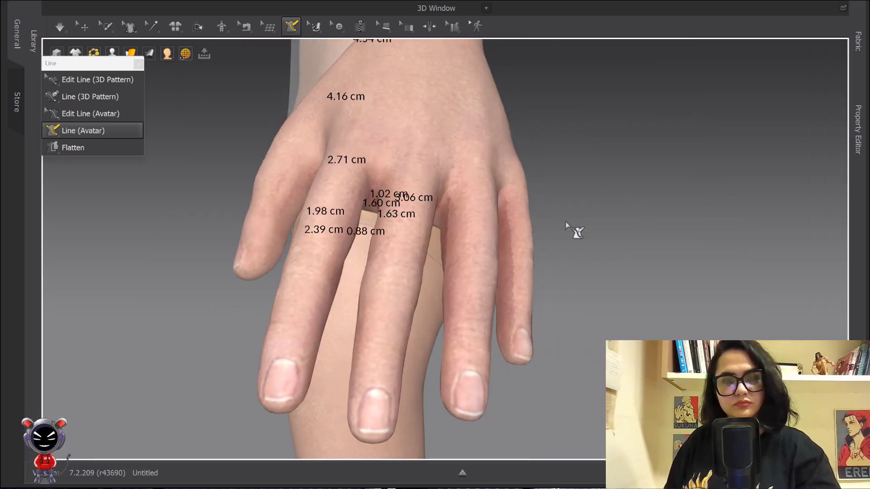
Step: Continue the line across the back of the middle finger toward its side facing the ring finger
{"action": "right_click_drag", "start_coordinate": [566, 222], "coordinate": [531, 221]}
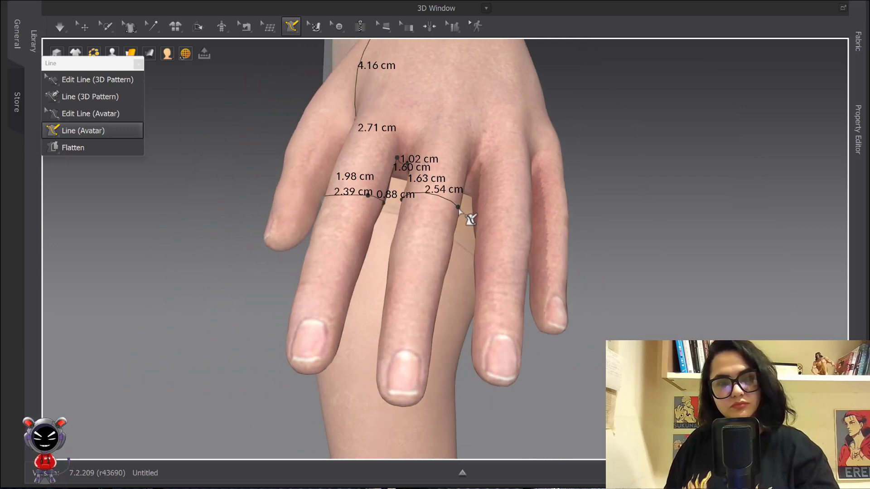
{"action": "mouse_move", "coordinate": [459, 210]}
{"action": "right_mouse_down"}
{"action": "mouse_move", "coordinate": [427, 210]}
{"action": "mouse_move", "coordinate": [454, 204]}
{"action": "right_mouse_up"}
{"action": "scroll", "coordinate": [394, 210], "scroll_direction": "up", "scroll_amount": 4}
{"action": "scroll", "coordinate": [391, 209], "scroll_direction": "down", "scroll_amount": 3}
{"action": "right_click_drag", "start_coordinate": [394, 210], "coordinate": [377, 225]}
{"action": "scroll", "coordinate": [390, 208], "scroll_direction": "down", "scroll_amount": 3}
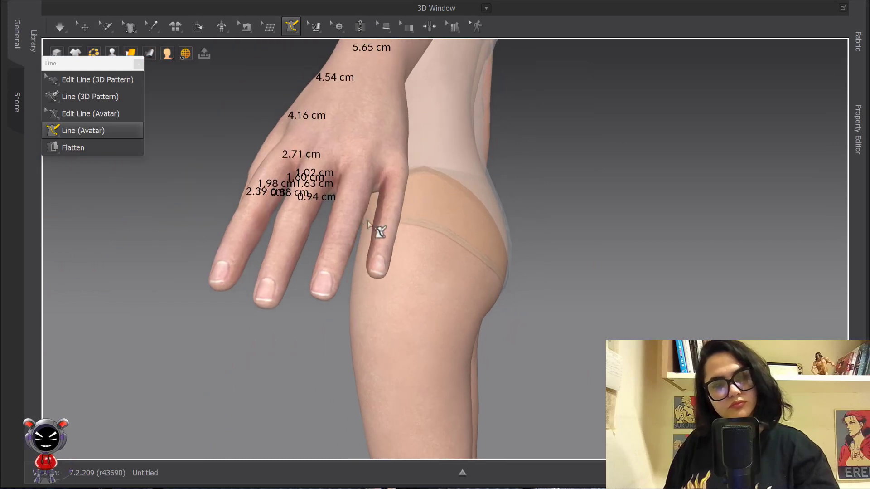
Step: Continue the avatar line across the middle finger to its far side with a segment of about 3.26 cm
{"action": "scroll", "coordinate": [322, 201], "scroll_direction": "up", "scroll_amount": 3}
{"action": "right_click_drag", "start_coordinate": [321, 200], "coordinate": [356, 208]}
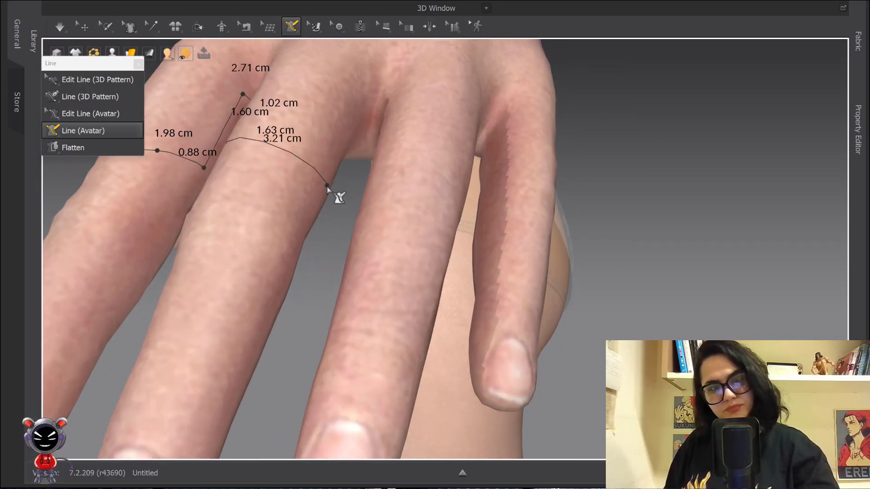
{"action": "left_click", "coordinate": [329, 186]}
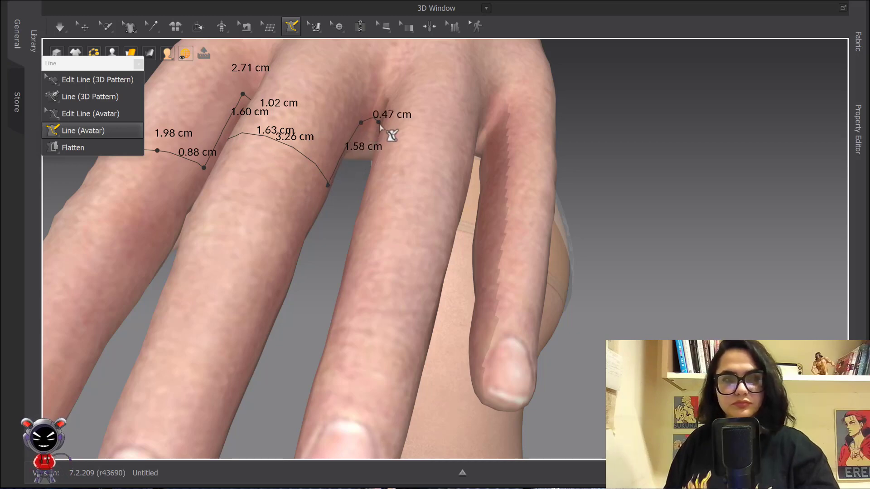
Step: Carry the avatar line around the gap between the middle and ring fingers with segments of about 1.58, 0.59 and 1.54 cm
{"action": "scroll", "coordinate": [382, 129], "scroll_direction": "down", "scroll_amount": 2}
{"action": "mouse_move", "coordinate": [381, 128]}
{"action": "right_mouse_down"}
{"action": "mouse_move", "coordinate": [389, 136]}
{"action": "mouse_move", "coordinate": [383, 130]}
{"action": "right_mouse_up"}
{"action": "scroll", "coordinate": [391, 138], "scroll_direction": "down", "scroll_amount": 3}
{"action": "scroll", "coordinate": [447, 242], "scroll_direction": "up", "scroll_amount": 4}
{"action": "right_click_drag", "start_coordinate": [447, 240], "coordinate": [441, 232]}
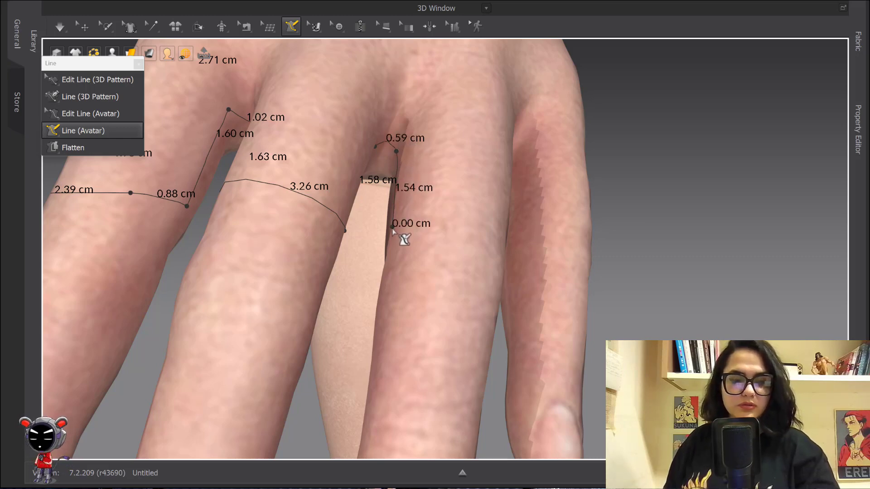
Step: Extend the avatar line over the ring finger to its far side with segments of about 2.08 and 1.15 cm
{"action": "scroll", "coordinate": [392, 229], "scroll_direction": "down", "scroll_amount": 4}
{"action": "scroll", "coordinate": [435, 239], "scroll_direction": "up", "scroll_amount": 3}
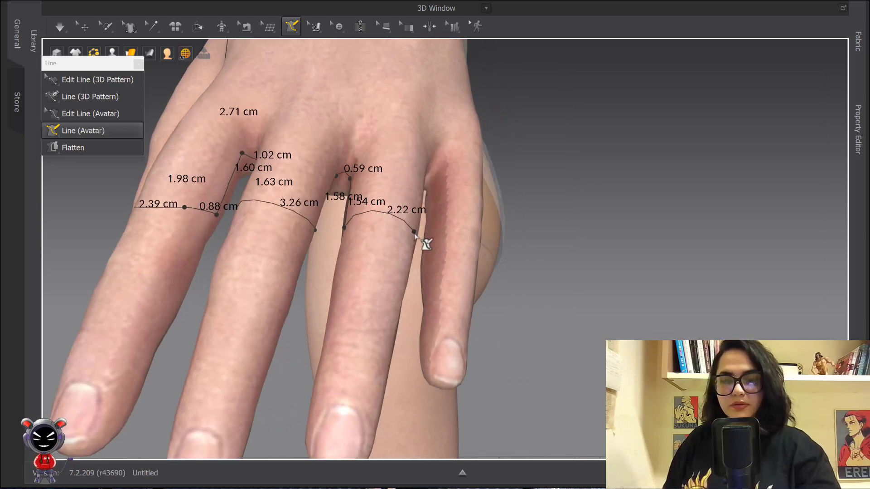
{"action": "right_click_drag", "start_coordinate": [422, 238], "coordinate": [374, 235]}
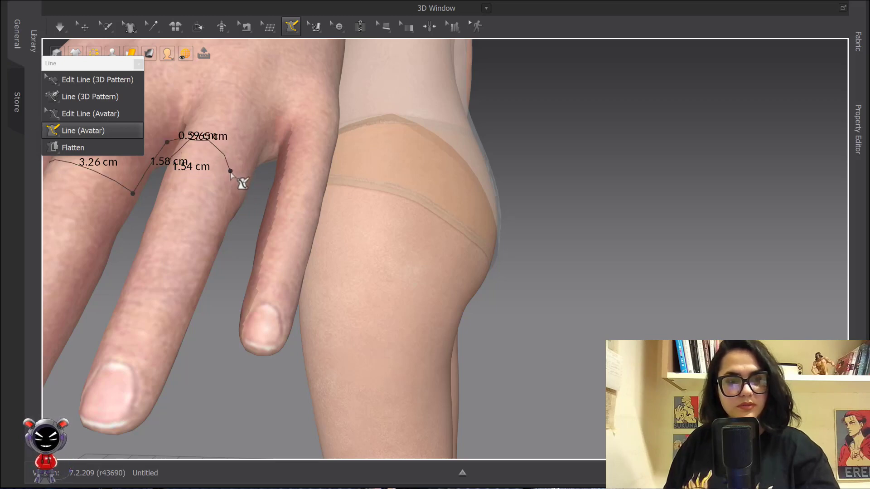
{"action": "scroll", "coordinate": [241, 186], "scroll_direction": "down", "scroll_amount": 5}
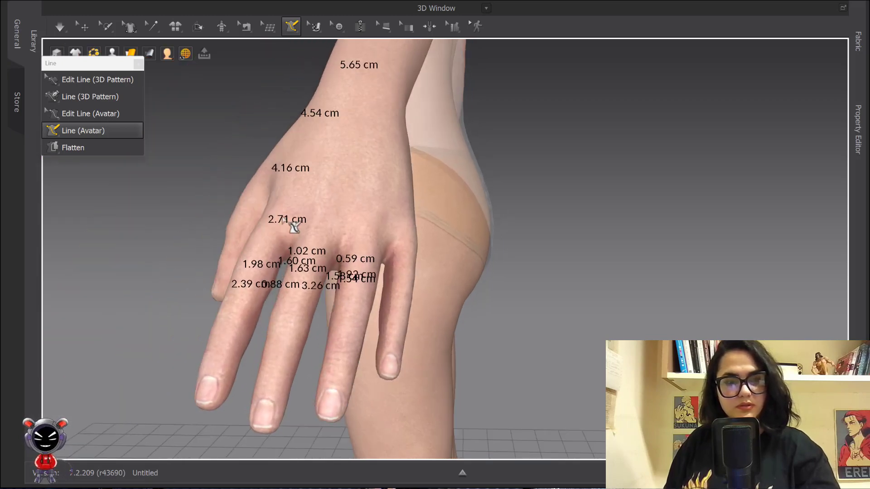
{"action": "scroll", "coordinate": [366, 286], "scroll_direction": "up", "scroll_amount": 5}
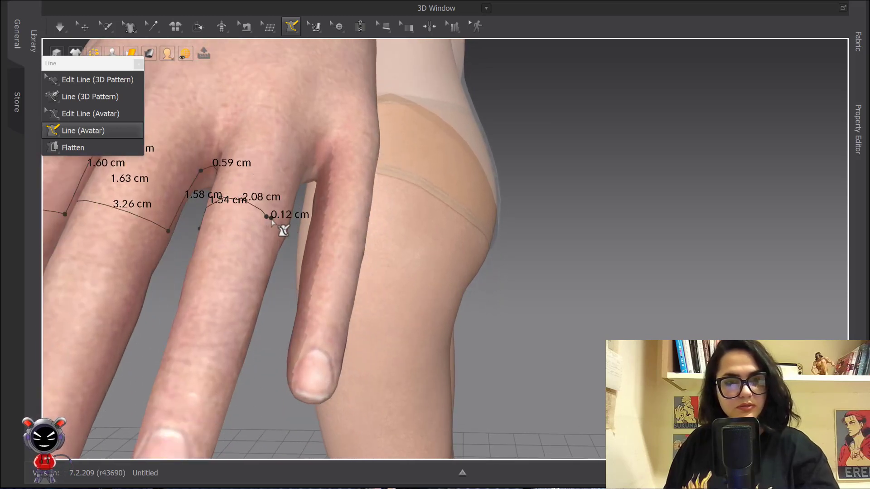
{"action": "right_click_drag", "start_coordinate": [271, 219], "coordinate": [254, 200]}
{"action": "right_click_drag", "start_coordinate": [179, 199], "coordinate": [217, 210]}
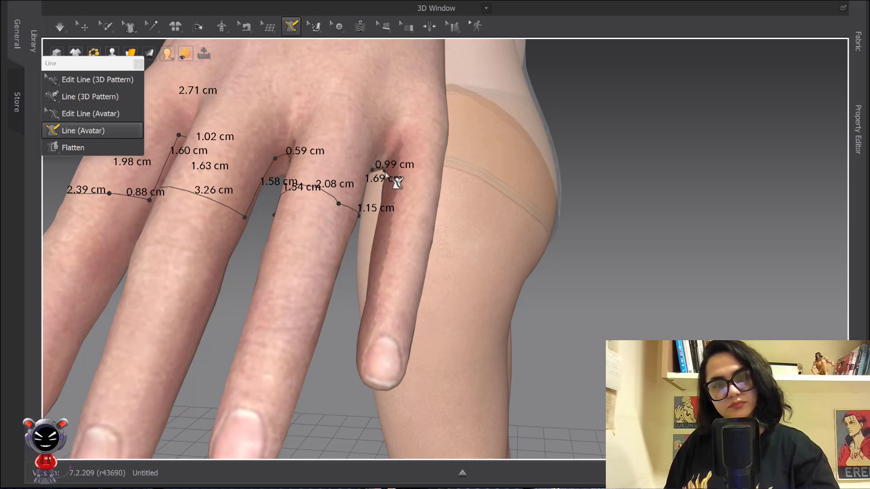
Step: Carry the avatar line around the gap between the ring and little fingers with segments of about 1.69, 0.99, 1.05 and 1.31 cm
{"action": "right_click_drag", "start_coordinate": [382, 216], "coordinate": [371, 209]}
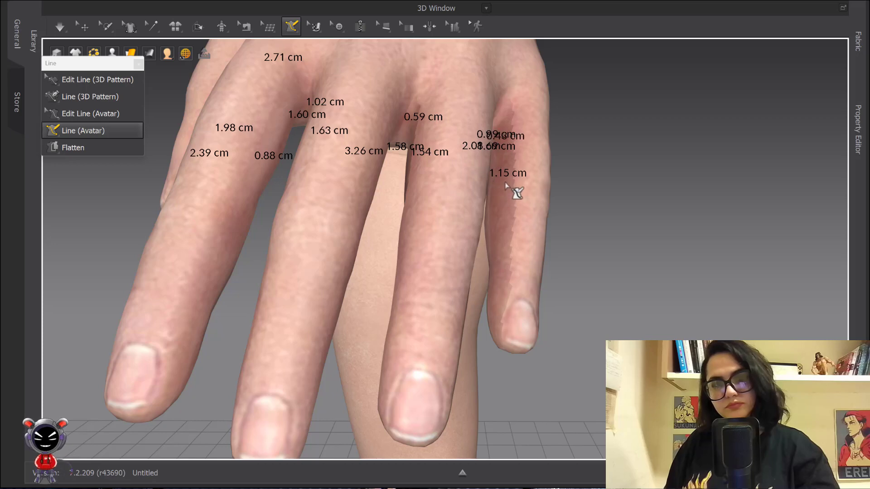
{"action": "middle_click_drag", "start_coordinate": [499, 173], "coordinate": [385, 186]}
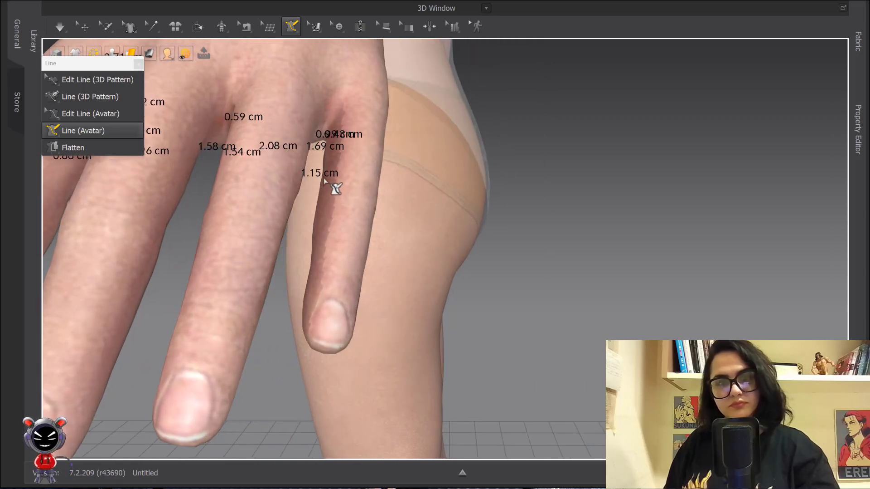
{"action": "right_click_drag", "start_coordinate": [332, 192], "coordinate": [393, 242]}
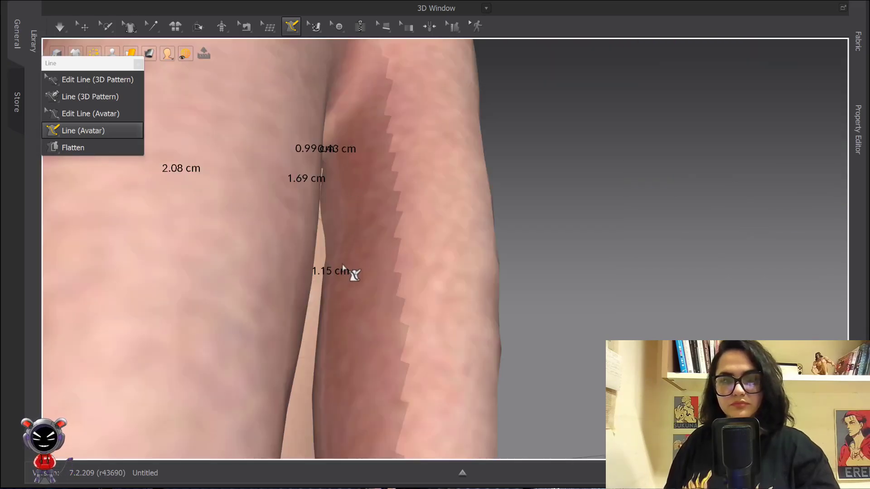
{"action": "scroll", "coordinate": [345, 268], "scroll_direction": "down", "scroll_amount": 3}
{"action": "right_click_drag", "start_coordinate": [402, 274], "coordinate": [396, 276]}
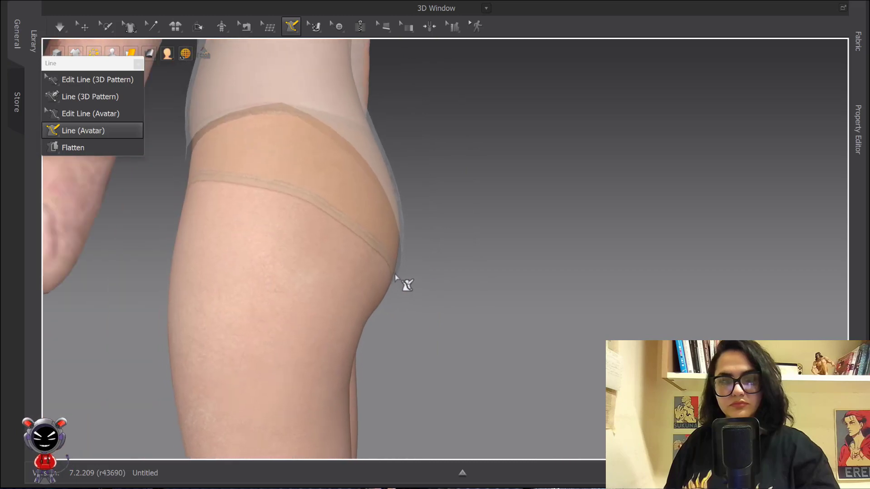
{"action": "scroll", "coordinate": [396, 276], "scroll_direction": "down", "scroll_amount": 4}
{"action": "scroll", "coordinate": [402, 272], "scroll_direction": "down", "scroll_amount": 3}
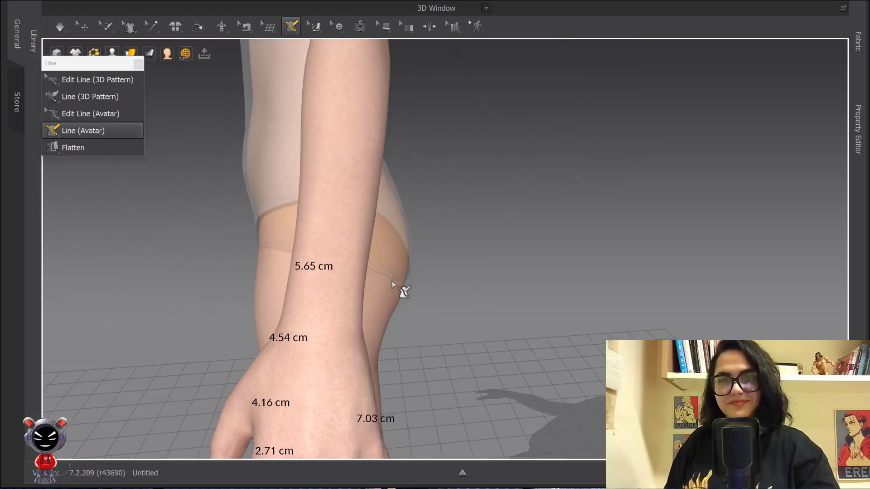
{"action": "scroll", "coordinate": [402, 274], "scroll_direction": "up", "scroll_amount": 8}
{"action": "right_click_drag", "start_coordinate": [409, 262], "coordinate": [413, 260]}
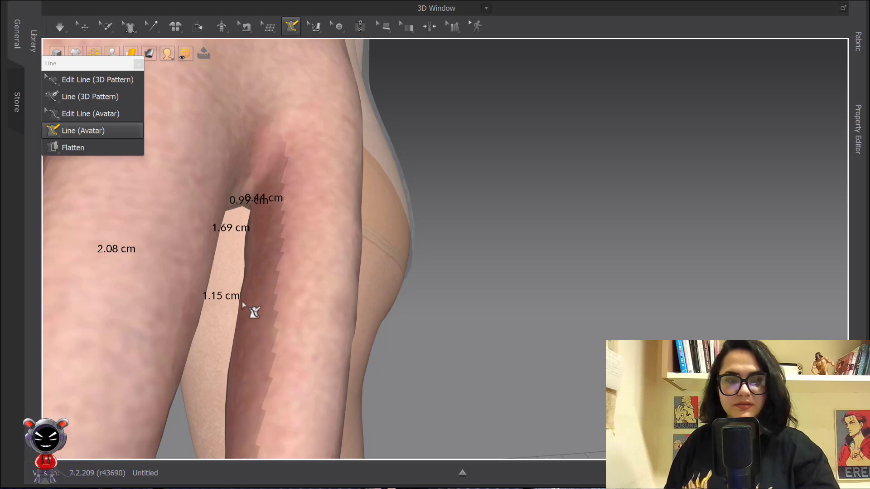
{"action": "scroll", "coordinate": [243, 306], "scroll_direction": "down", "scroll_amount": 3}
{"action": "scroll", "coordinate": [293, 297], "scroll_direction": "up", "scroll_amount": 5}
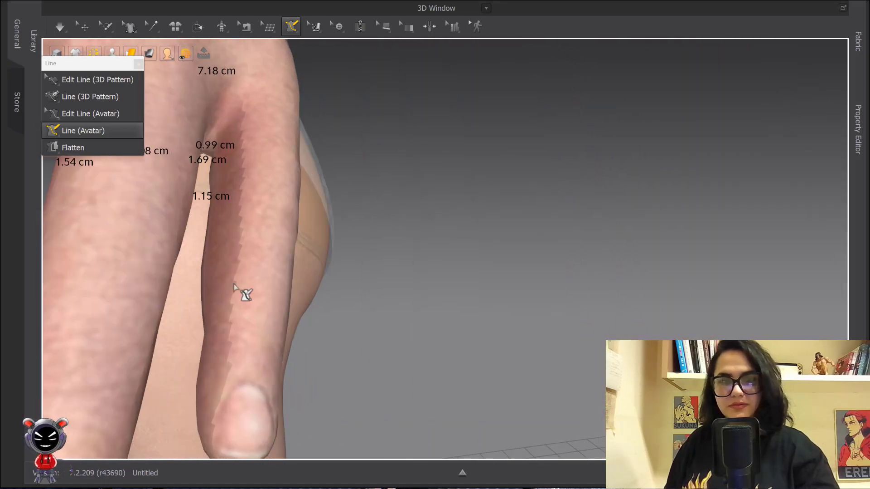
{"action": "left_click", "coordinate": [210, 223]}
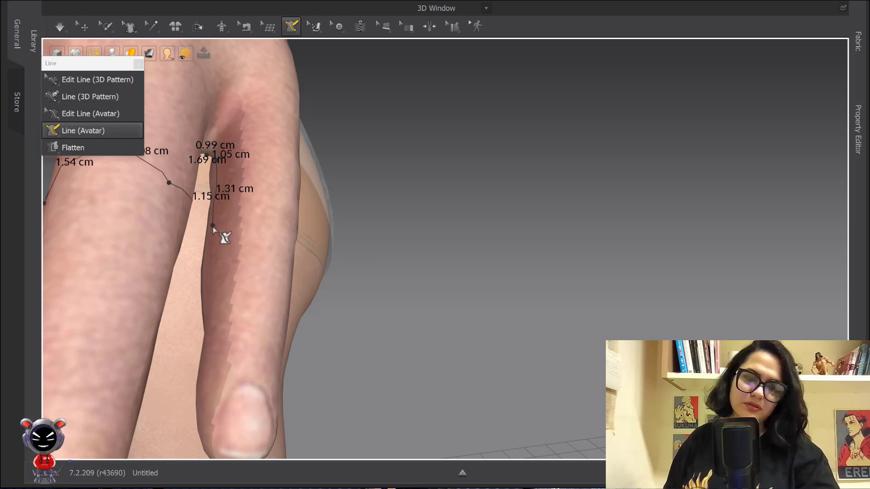
{"action": "left_click", "coordinate": [213, 225]}
Step: Extend the avatar line over the little finger to its outer edge, ending with a segment of about 0.66 cm
{"action": "scroll", "coordinate": [255, 221], "scroll_direction": "up", "scroll_amount": 4}
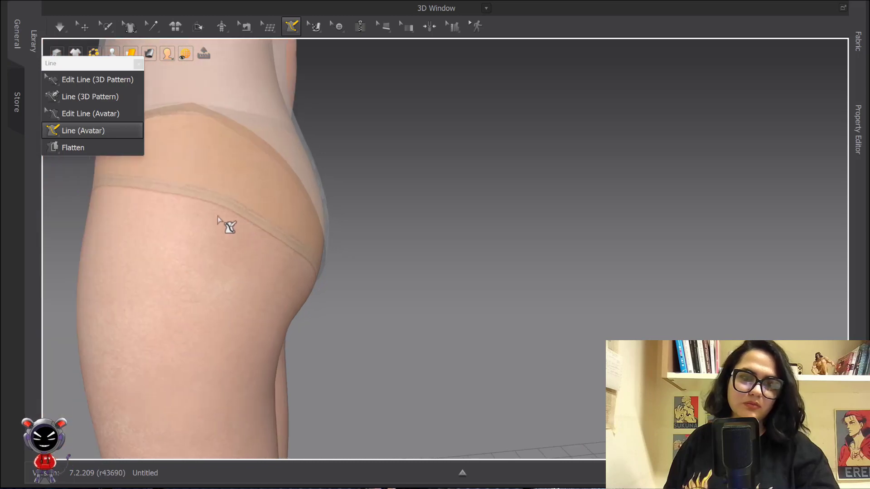
{"action": "scroll", "coordinate": [266, 234], "scroll_direction": "down", "scroll_amount": 7}
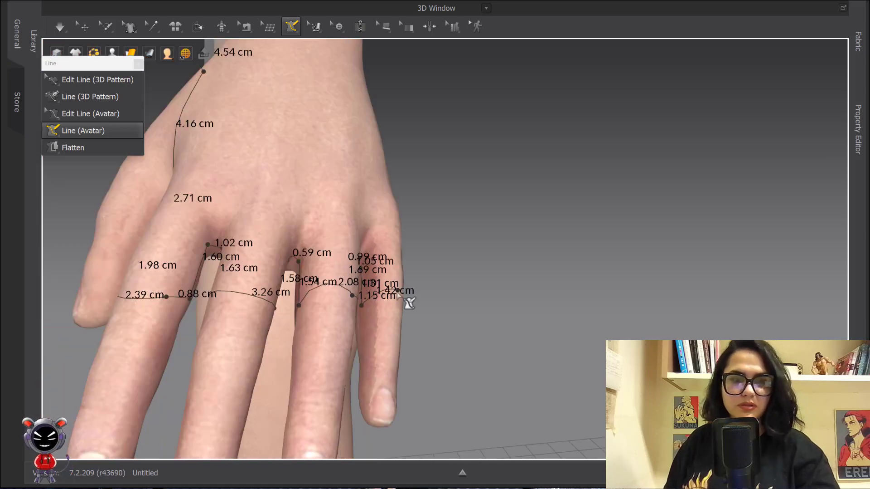
{"action": "mouse_move", "coordinate": [398, 294]}
{"action": "right_mouse_down"}
{"action": "mouse_move", "coordinate": [390, 305]}
{"action": "mouse_move", "coordinate": [390, 292]}
{"action": "mouse_move", "coordinate": [324, 269]}
{"action": "mouse_move", "coordinate": [241, 278]}
{"action": "mouse_move", "coordinate": [227, 305]}
{"action": "mouse_move", "coordinate": [235, 291]}
{"action": "mouse_move", "coordinate": [213, 278]}
{"action": "mouse_move", "coordinate": [307, 365]}
{"action": "mouse_move", "coordinate": [331, 338]}
{"action": "mouse_move", "coordinate": [321, 308]}
{"action": "right_mouse_up"}
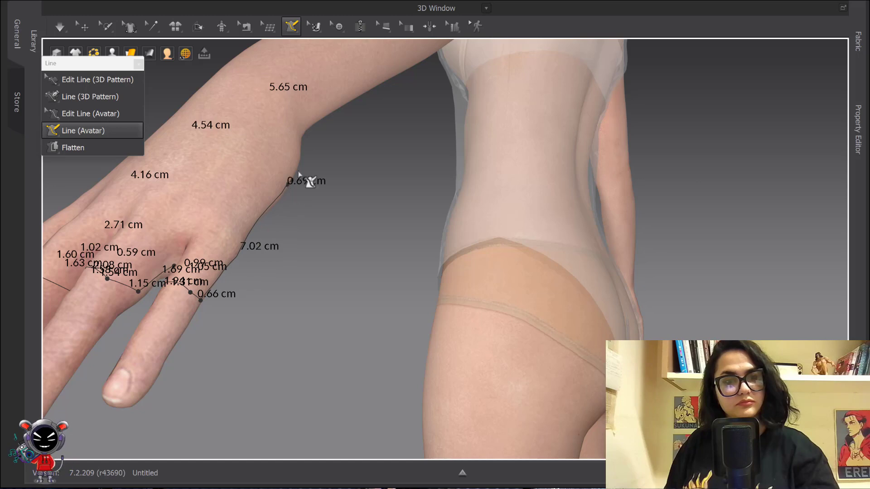
Step: Run the avatar line along the hand's outer edge past the wrist onto the forearm with segments of about 7.02, 2.99 and 8.43 cm
{"action": "left_click", "coordinate": [302, 135]}
{"action": "right_click_drag", "start_coordinate": [296, 145], "coordinate": [330, 178]}
{"action": "scroll", "coordinate": [475, 289], "scroll_direction": "down", "scroll_amount": 4}
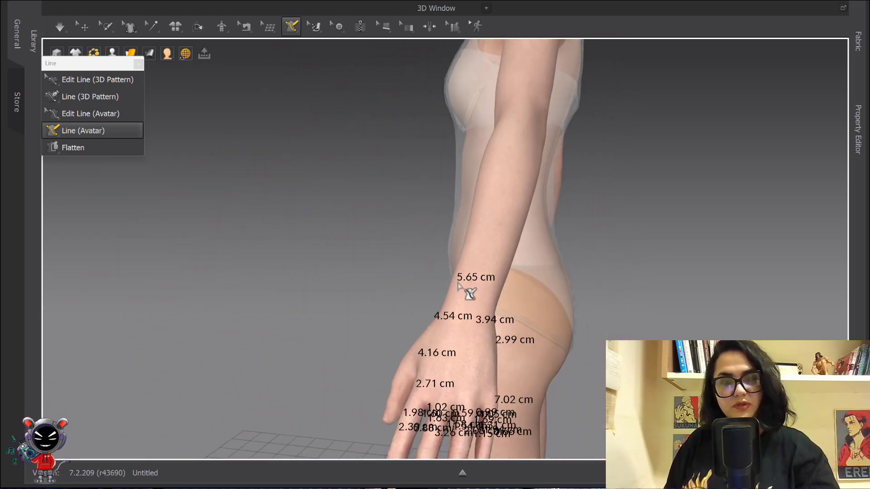
{"action": "right_click_drag", "start_coordinate": [458, 284], "coordinate": [377, 233]}
{"action": "scroll", "coordinate": [487, 285], "scroll_direction": "up", "scroll_amount": 4}
{"action": "scroll", "coordinate": [499, 295], "scroll_direction": "down", "scroll_amount": 3}
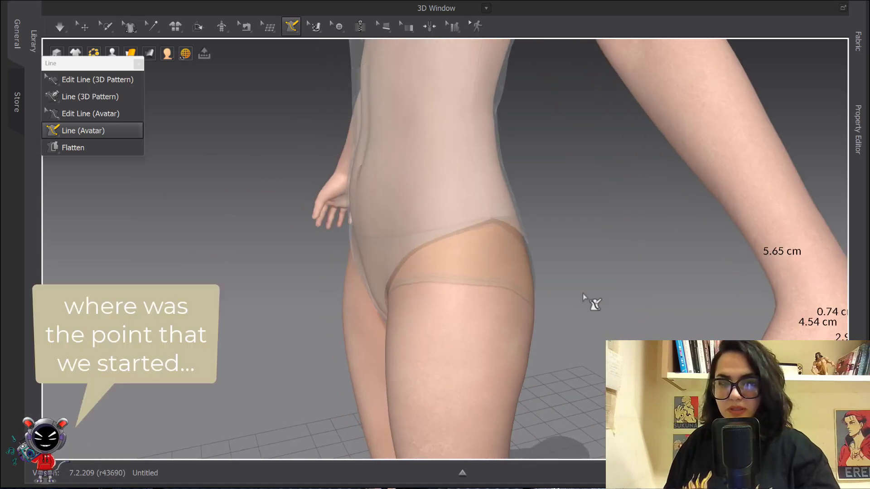
{"action": "right_click_drag", "start_coordinate": [724, 217], "coordinate": [653, 251]}
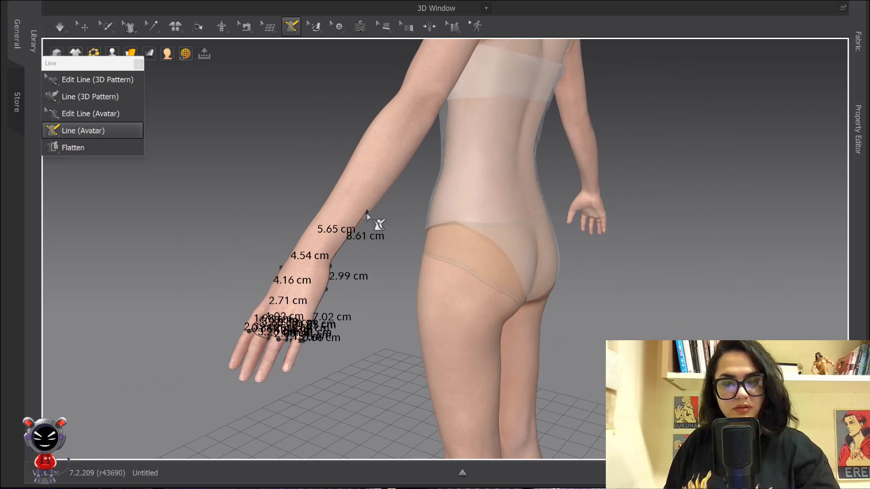
Step: Draw the avatar line across the forearm above the wrist with a curved segment of about 6.59 cm
{"action": "right_click_drag", "start_coordinate": [366, 217], "coordinate": [409, 243]}
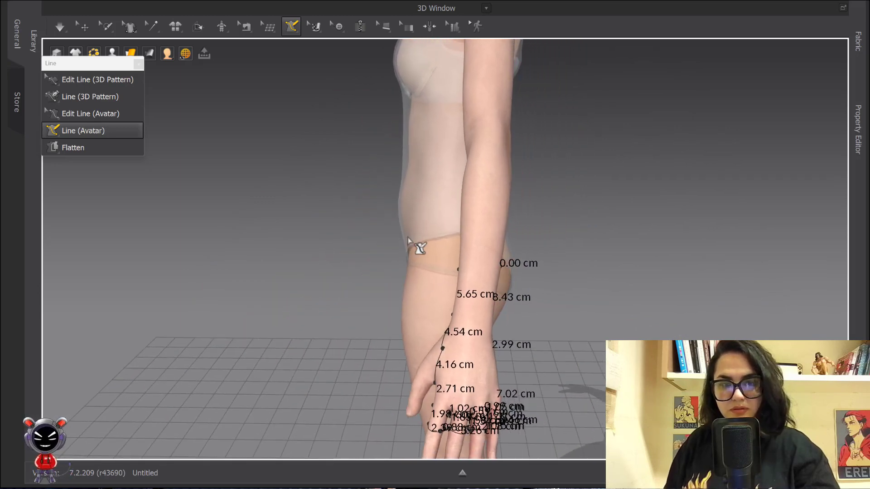
{"action": "left_click", "coordinate": [461, 268]}
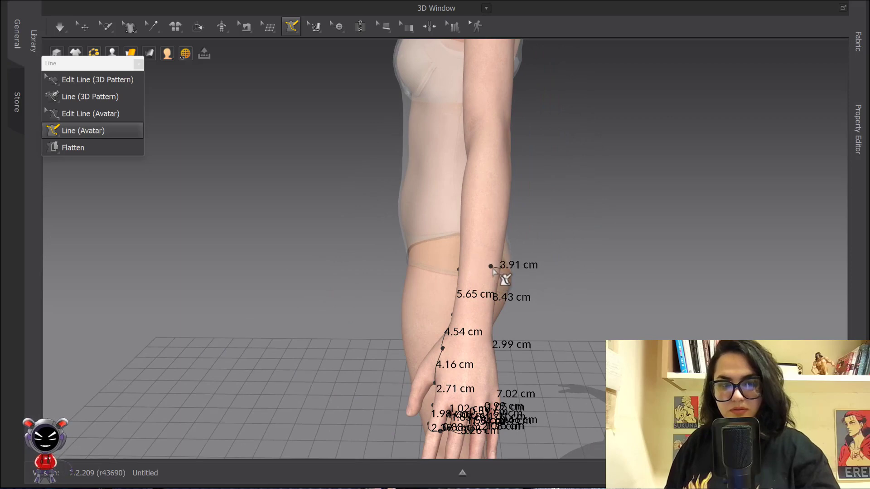
{"action": "mouse_move", "coordinate": [493, 271]}
{"action": "right_mouse_down"}
{"action": "mouse_move", "coordinate": [508, 267]}
{"action": "mouse_move", "coordinate": [500, 264]}
{"action": "right_mouse_up"}
{"action": "scroll", "coordinate": [498, 259], "scroll_direction": "up", "scroll_amount": 3}
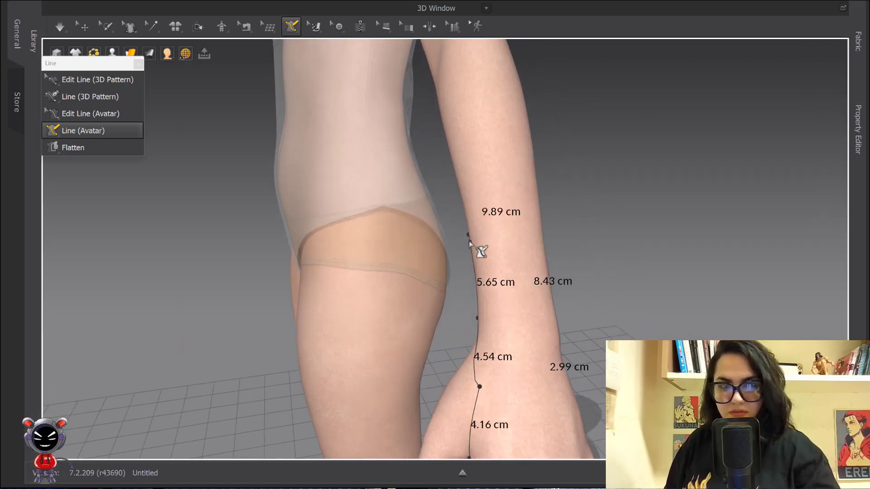
{"action": "left_click", "coordinate": [506, 211]}
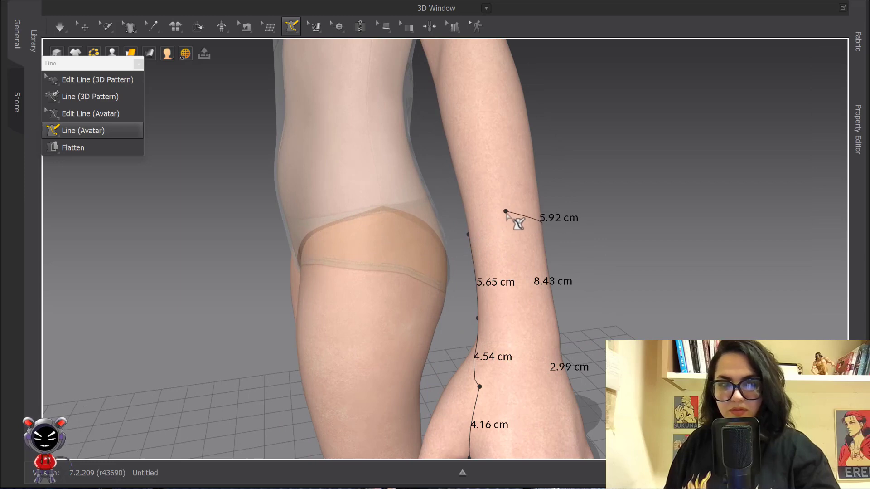
{"action": "key", "text": "shift"}
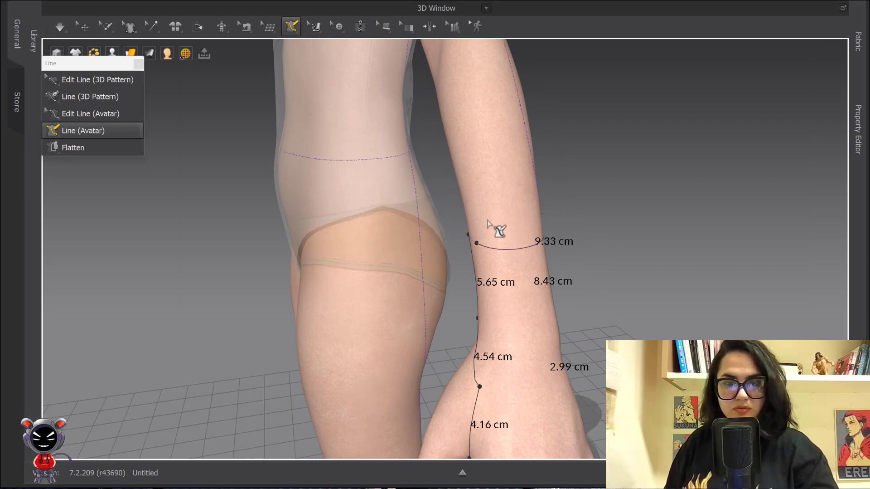
{"action": "left_click", "coordinate": [499, 219]}
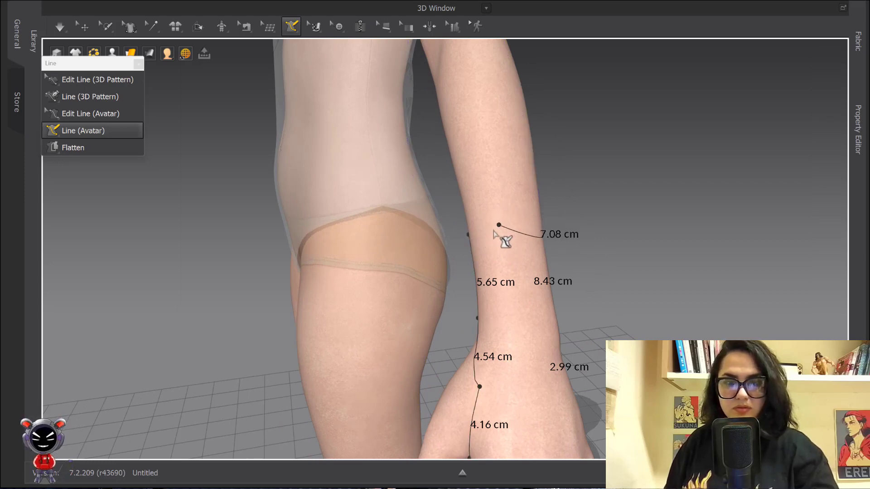
{"action": "scroll", "coordinate": [490, 242], "scroll_direction": "down", "scroll_amount": 3}
{"action": "right_click_drag", "start_coordinate": [495, 243], "coordinate": [487, 248]}
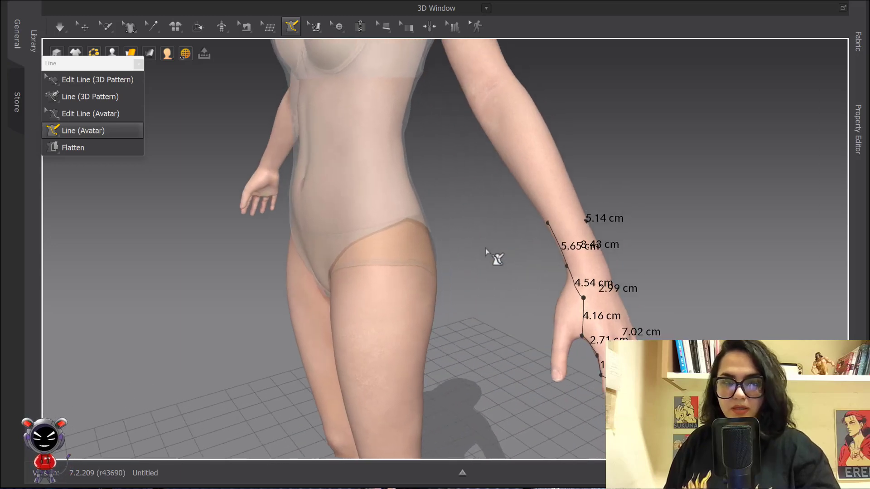
{"action": "scroll", "coordinate": [569, 242], "scroll_direction": "up", "scroll_amount": 2}
{"action": "right_click_drag", "start_coordinate": [570, 242], "coordinate": [518, 249]}
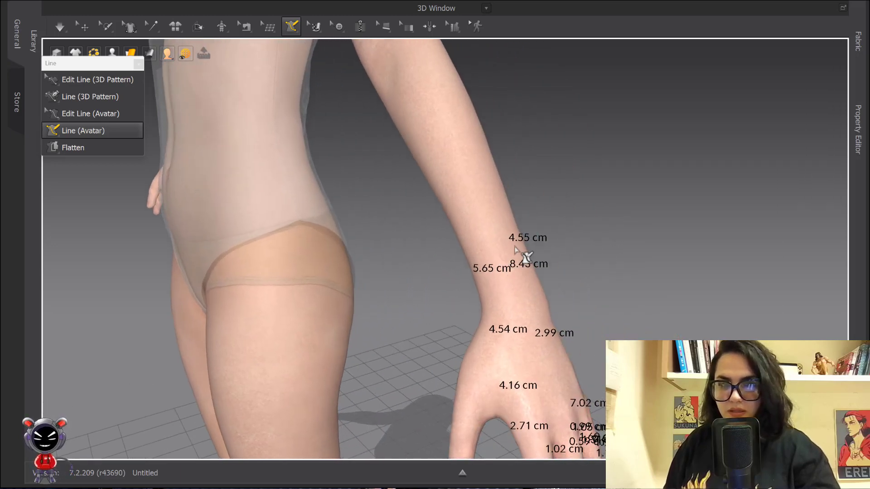
{"action": "left_click", "coordinate": [480, 203]}
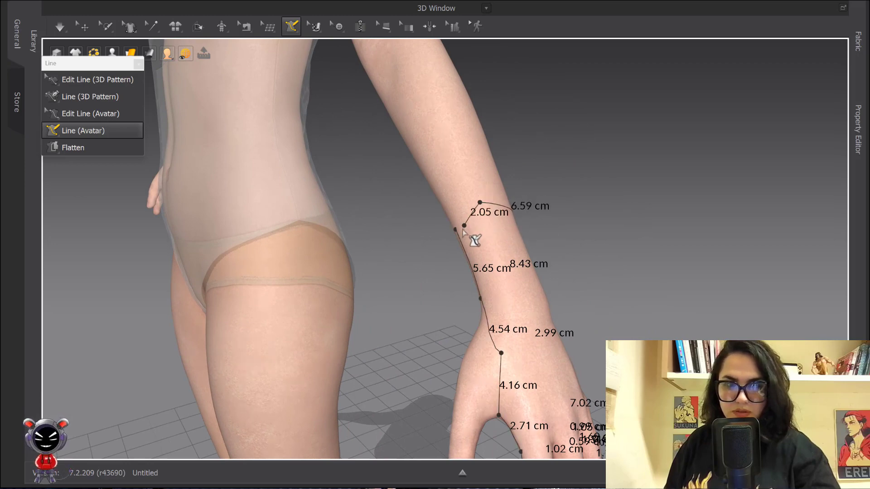
Step: Close the avatar outline at its starting point on the inner forearm with a segment of about 3.03 cm
{"action": "left_click", "coordinate": [457, 233]}
{"action": "scroll", "coordinate": [526, 252], "scroll_direction": "down", "scroll_amount": 3}
{"action": "middle_click_drag", "start_coordinate": [527, 252], "coordinate": [512, 195]}
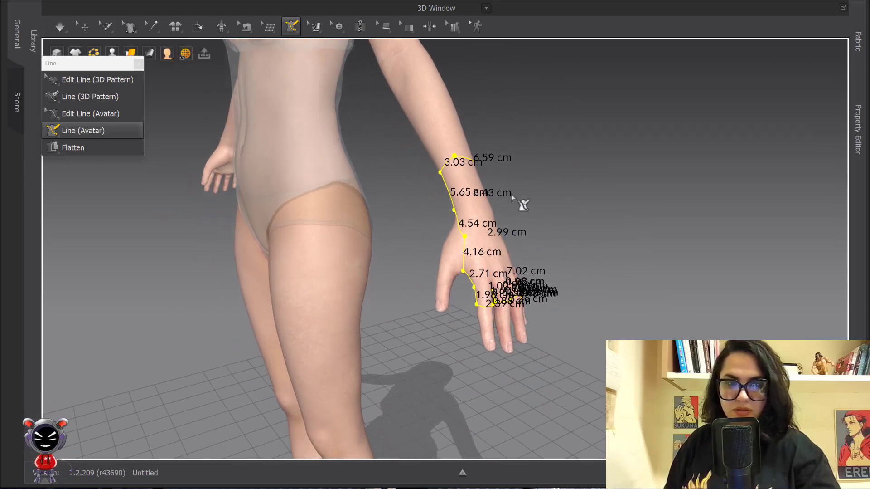
Step: Use Edit Line (Avatar) to shift the point at the peak of the forearm curve slightly up the arm
{"action": "left_click", "coordinate": [114, 152]}
{"action": "scroll", "coordinate": [485, 186], "scroll_direction": "up", "scroll_amount": 2}
{"action": "scroll", "coordinate": [485, 186], "scroll_direction": "up", "scroll_amount": 1}
{"action": "middle_click_drag", "start_coordinate": [485, 181], "coordinate": [395, 199]}
{"action": "scroll", "coordinate": [395, 195], "scroll_direction": "up", "scroll_amount": 2}
{"action": "left_click", "coordinate": [83, 114]}
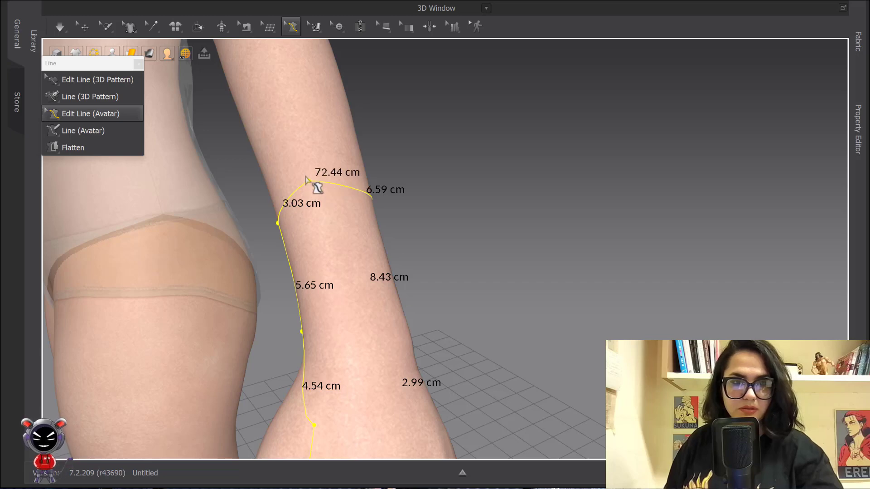
{"action": "mouse_move", "coordinate": [311, 189]}
{"action": "left_mouse_down"}
{"action": "mouse_move", "coordinate": [316, 212]}
{"action": "mouse_move", "coordinate": [309, 181]}
{"action": "left_mouse_up"}
Step: Examine the closed outline around the forearm, hand and fingers
{"action": "scroll", "coordinate": [314, 211], "scroll_direction": "down", "scroll_amount": 5}
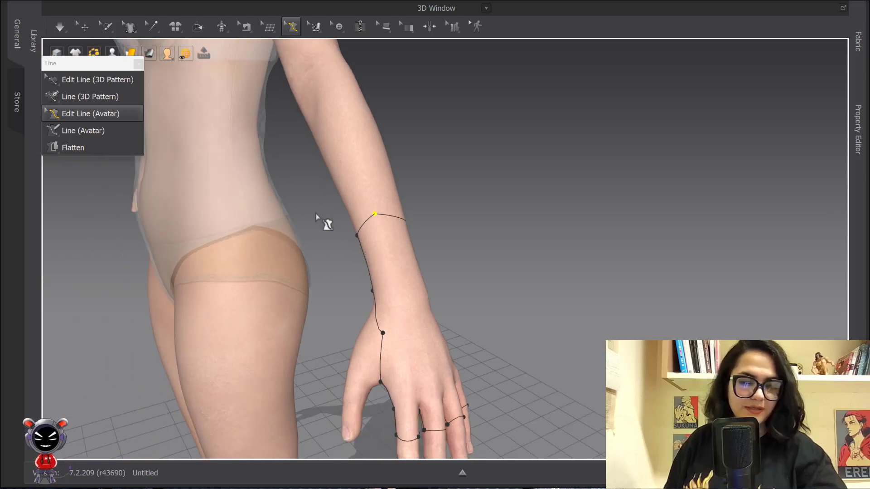
{"action": "key", "text": "space"}
{"action": "right_click_drag", "start_coordinate": [316, 213], "coordinate": [348, 204]}
{"action": "scroll", "coordinate": [501, 259], "scroll_direction": "down", "scroll_amount": 3}
{"action": "mouse_move", "coordinate": [501, 259]}
{"action": "right_mouse_down"}
{"action": "mouse_move", "coordinate": [292, 151]}
{"action": "mouse_move", "coordinate": [316, 150]}
{"action": "right_mouse_up"}
{"action": "key", "text": "space"}
{"action": "right_click_drag", "start_coordinate": [491, 252], "coordinate": [418, 186]}
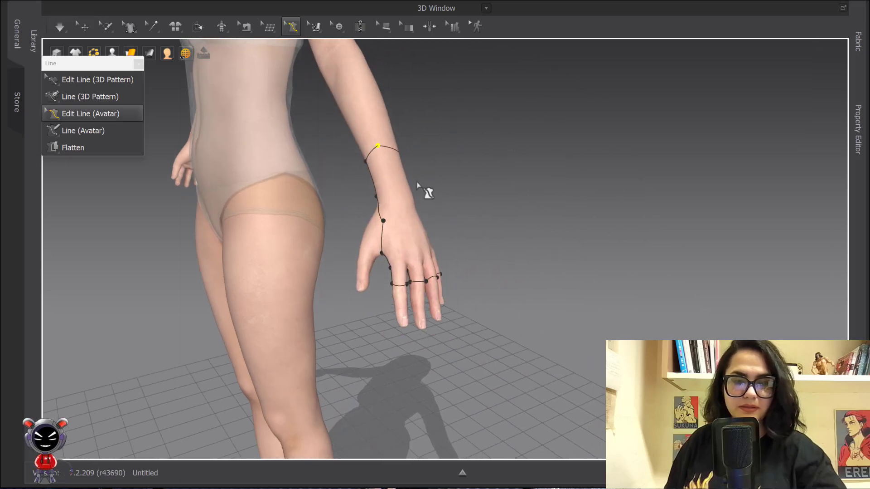
Step: Use Edit Line (Avatar) to shift the outline point between the thumb and index finger slightly deeper into the web
{"action": "scroll", "coordinate": [418, 187], "scroll_direction": "up", "scroll_amount": 4}
{"action": "middle_click_drag", "start_coordinate": [421, 204], "coordinate": [460, 246]}
{"action": "scroll", "coordinate": [396, 197], "scroll_direction": "down", "scroll_amount": 3}
{"action": "right_click_drag", "start_coordinate": [396, 197], "coordinate": [426, 191]}
{"action": "middle_click_drag", "start_coordinate": [431, 192], "coordinate": [370, 189]}
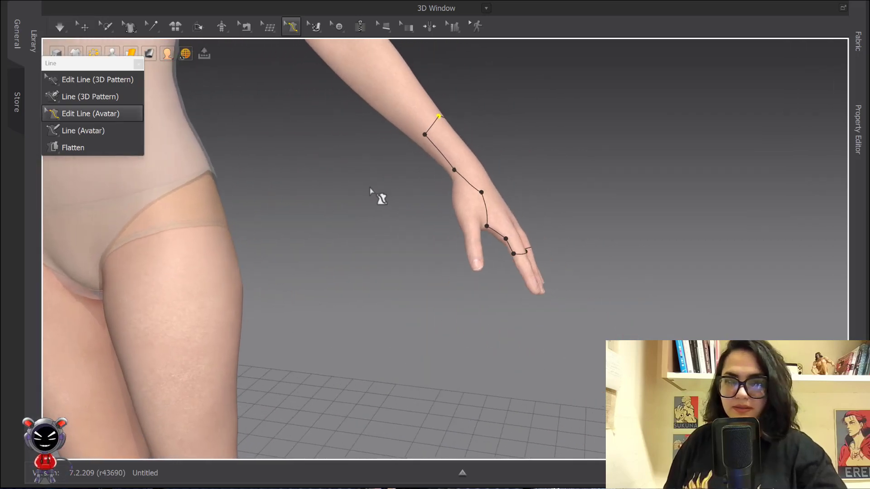
{"action": "scroll", "coordinate": [510, 204], "scroll_direction": "up", "scroll_amount": 2}
{"action": "middle_click_drag", "start_coordinate": [512, 206], "coordinate": [458, 220]}
{"action": "scroll", "coordinate": [438, 220], "scroll_direction": "up", "scroll_amount": 3}
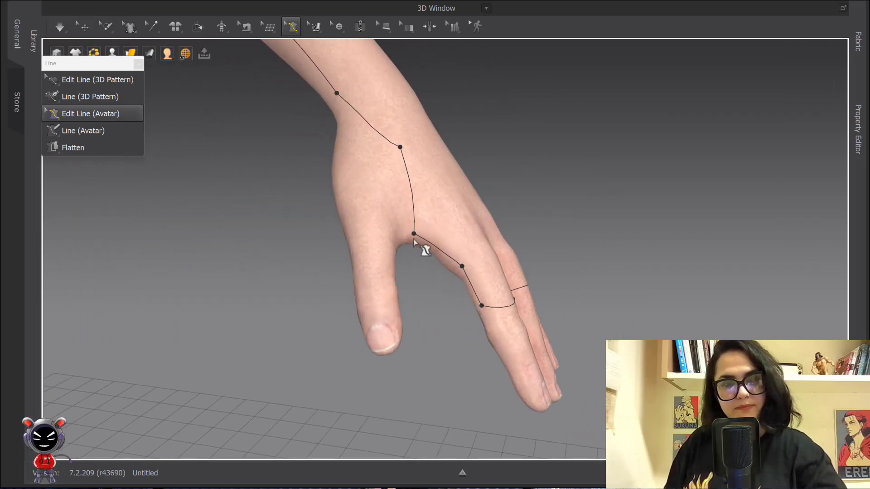
{"action": "left_click_drag", "start_coordinate": [411, 242], "coordinate": [410, 245]}
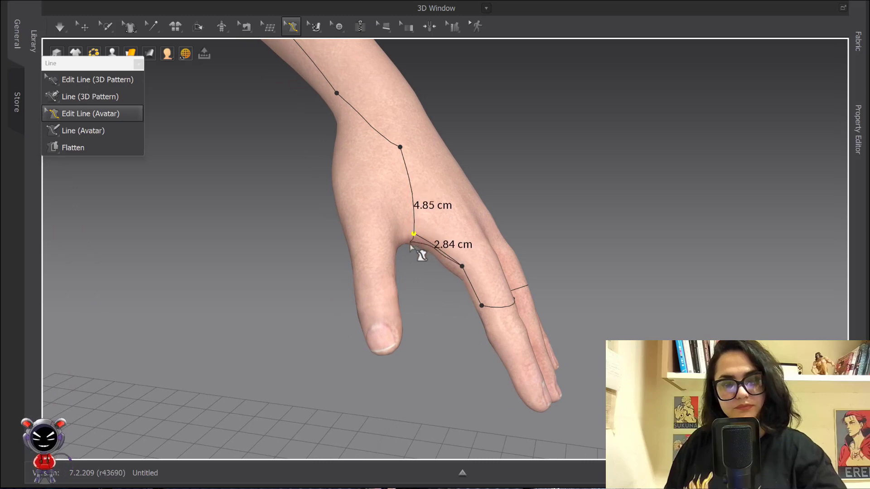
Step: Bend the outline segment between the wrist and back of the hand with an added curve point, and shift the wrist point slightly toward the thumb
{"action": "left_click", "coordinate": [394, 148]}
{"action": "right_click", "coordinate": [380, 136]}
{"action": "left_click", "coordinate": [414, 187]}
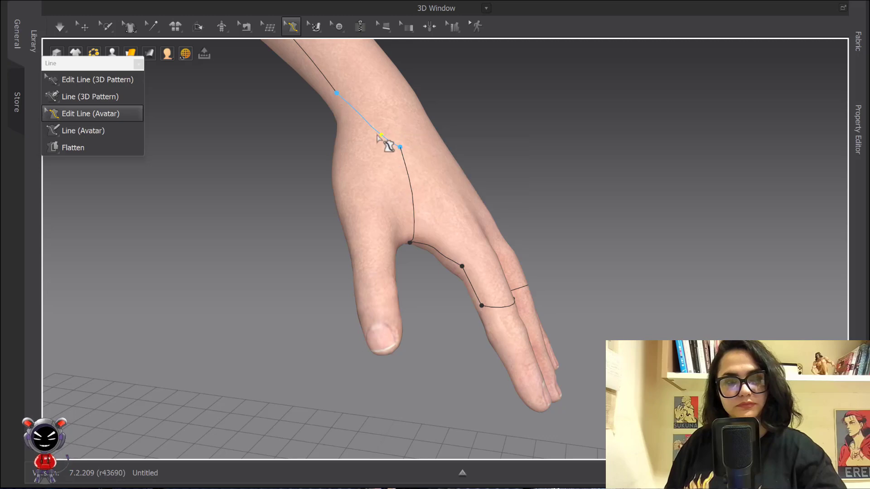
{"action": "left_click_drag", "start_coordinate": [381, 135], "coordinate": [385, 116]}
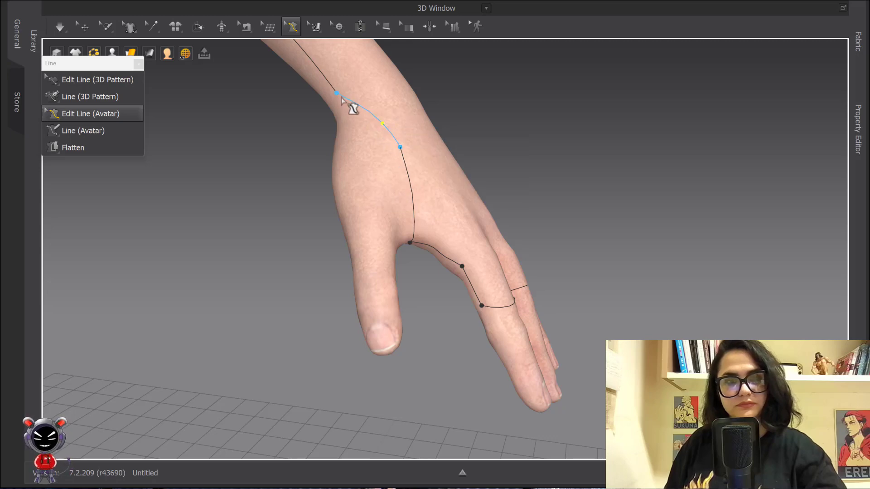
{"action": "left_click_drag", "start_coordinate": [334, 97], "coordinate": [332, 104]}
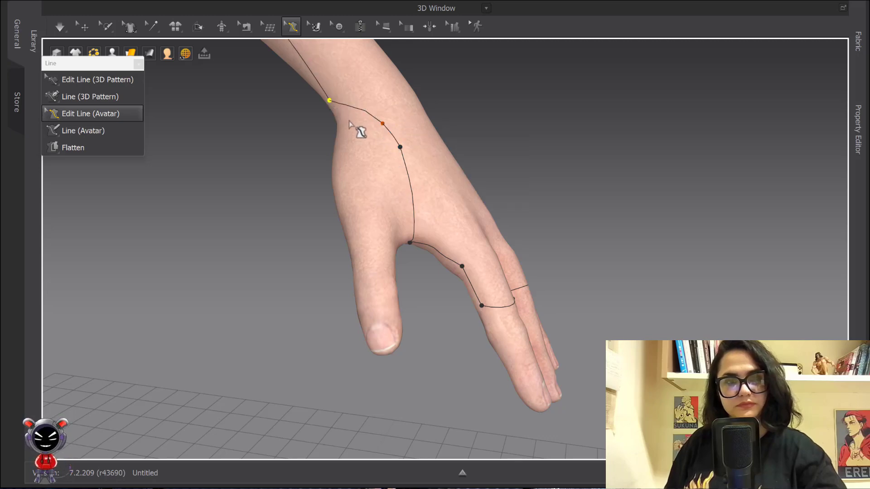
Step: Fine-tune the outline point on the inner side of the little finger
{"action": "scroll", "coordinate": [363, 129], "scroll_direction": "down", "scroll_amount": 4}
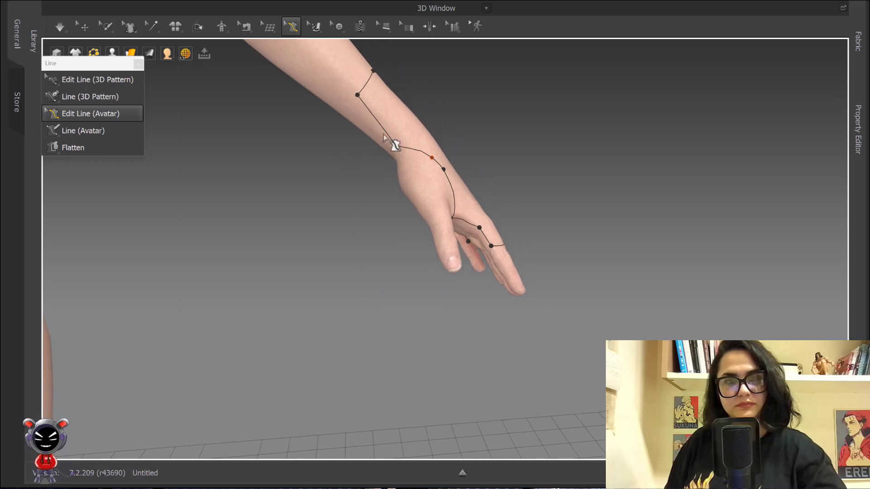
{"action": "right_click_drag", "start_coordinate": [467, 178], "coordinate": [378, 203]}
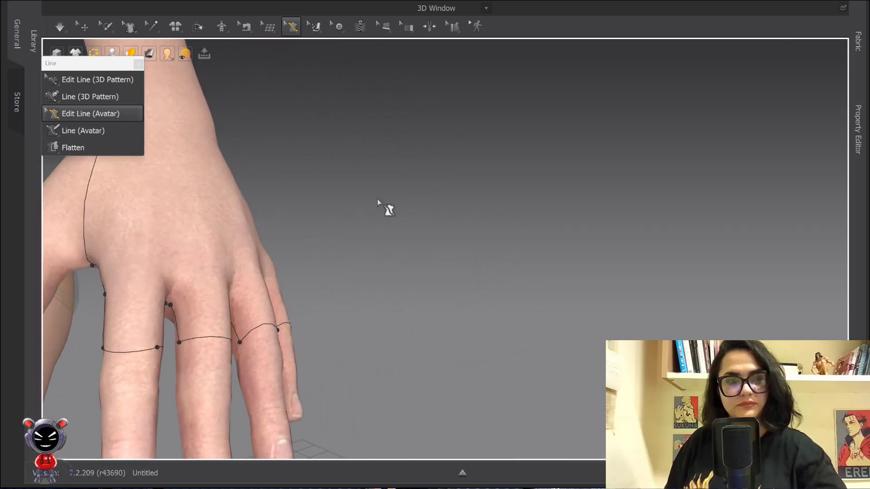
{"action": "scroll", "coordinate": [401, 173], "scroll_direction": "down", "scroll_amount": 4}
{"action": "right_click_drag", "start_coordinate": [400, 172], "coordinate": [321, 265]}
{"action": "scroll", "coordinate": [324, 182], "scroll_direction": "down", "scroll_amount": 4}
{"action": "scroll", "coordinate": [314, 250], "scroll_direction": "down", "scroll_amount": 4}
{"action": "scroll", "coordinate": [309, 215], "scroll_direction": "up", "scroll_amount": 3}
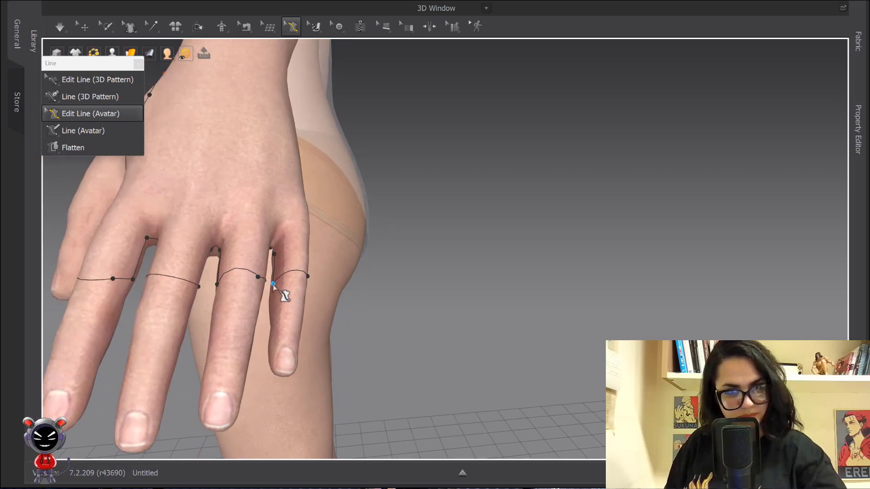
{"action": "left_click", "coordinate": [274, 284]}
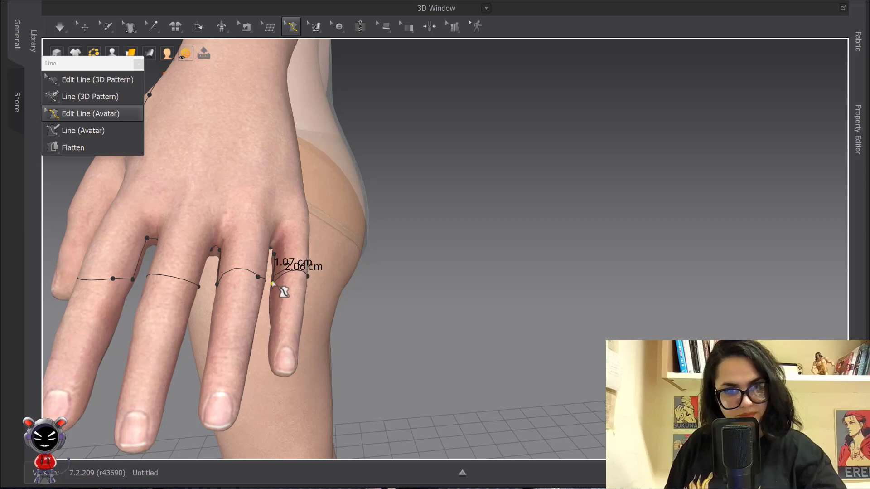
Step: Nudge the outline point on the outer side of the little finger slightly up the finger
{"action": "right_click_drag", "start_coordinate": [307, 280], "coordinate": [361, 291]}
{"action": "scroll", "coordinate": [229, 252], "scroll_direction": "up", "scroll_amount": 3}
{"action": "scroll", "coordinate": [258, 253], "scroll_direction": "down", "scroll_amount": 3}
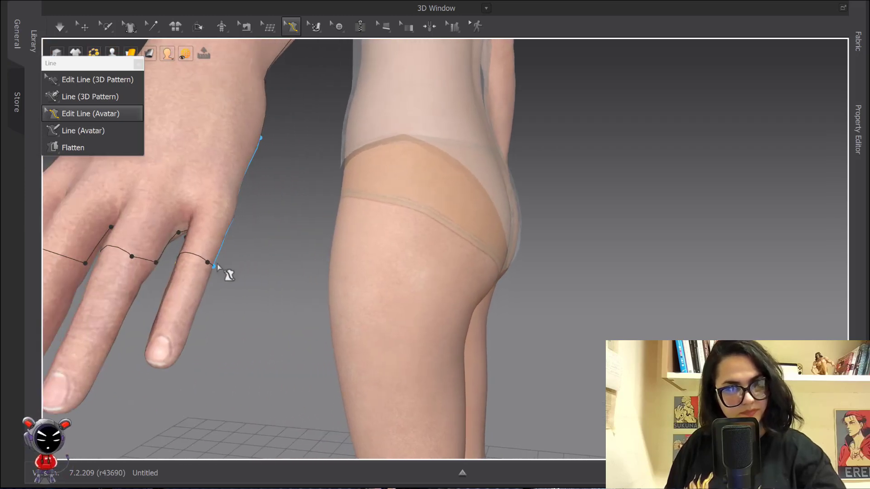
{"action": "left_click", "coordinate": [214, 266]}
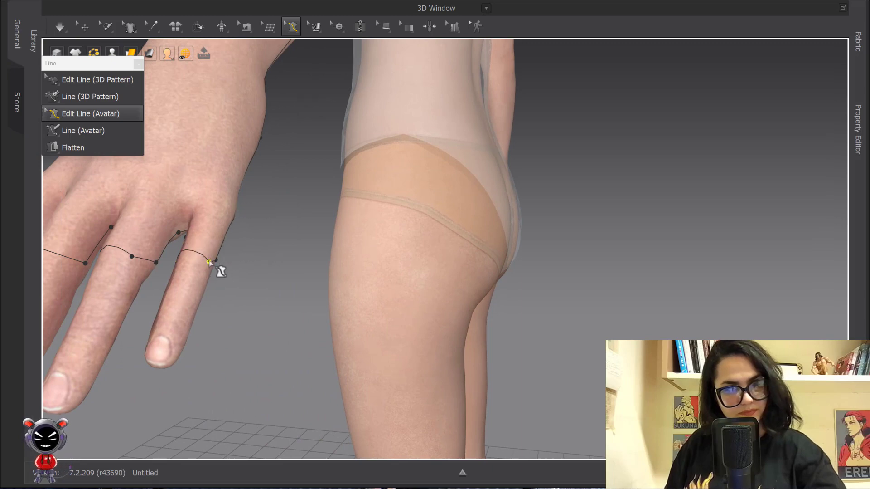
Step: Try to delete the extra outline point near the outer side of the little finger
{"action": "right_click", "coordinate": [209, 267]}
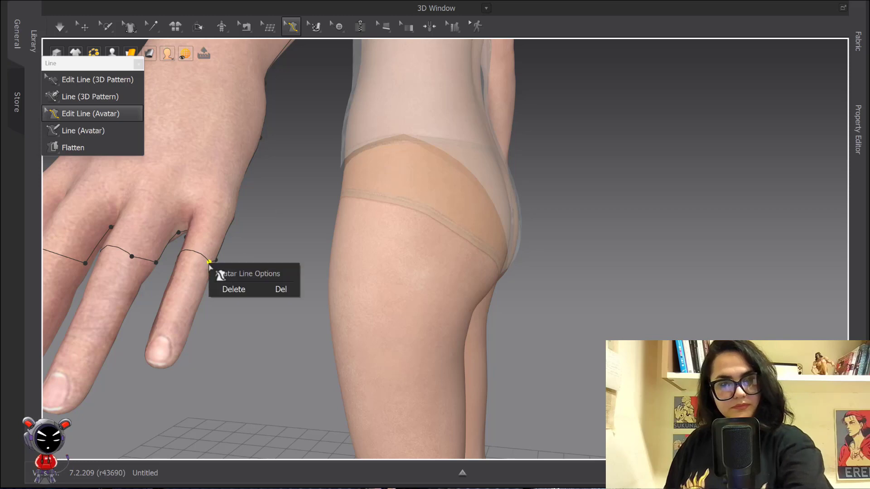
{"action": "left_click", "coordinate": [226, 288]}
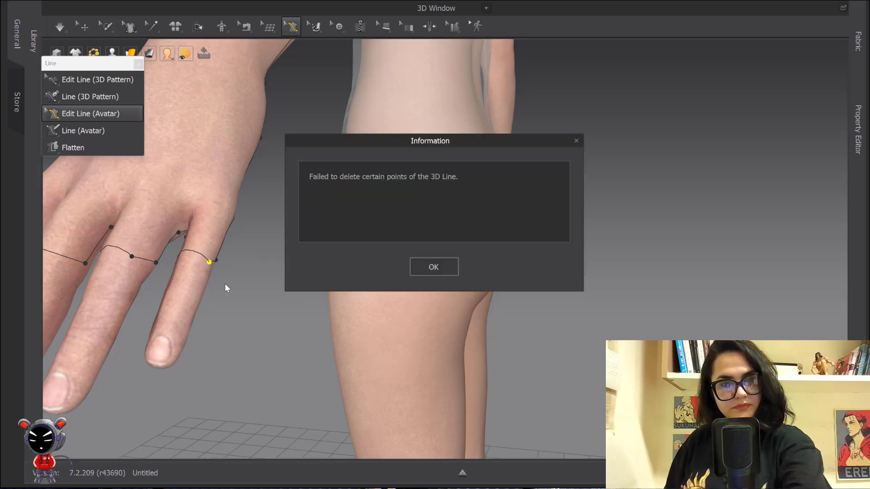
{"action": "left_click", "coordinate": [439, 267]}
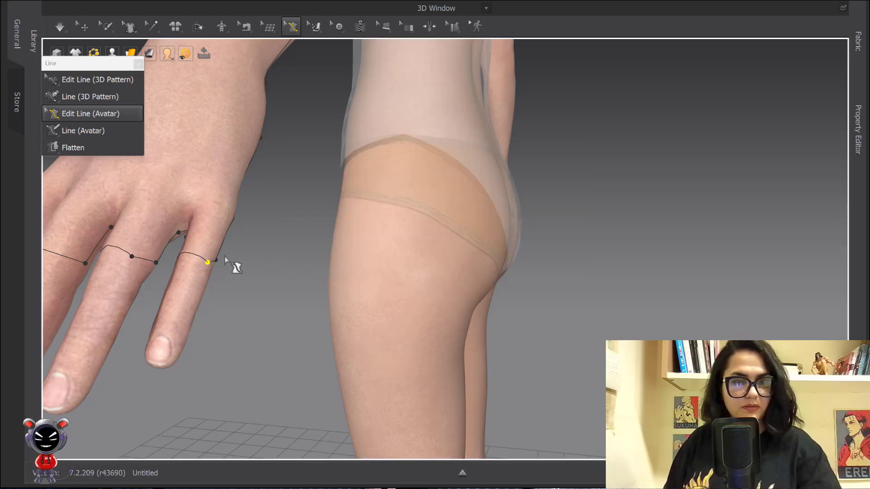
Step: Flatten the enclosed glove area on the avatar's hand and forearm into a pattern piece
{"action": "scroll", "coordinate": [254, 270], "scroll_direction": "down", "scroll_amount": 3}
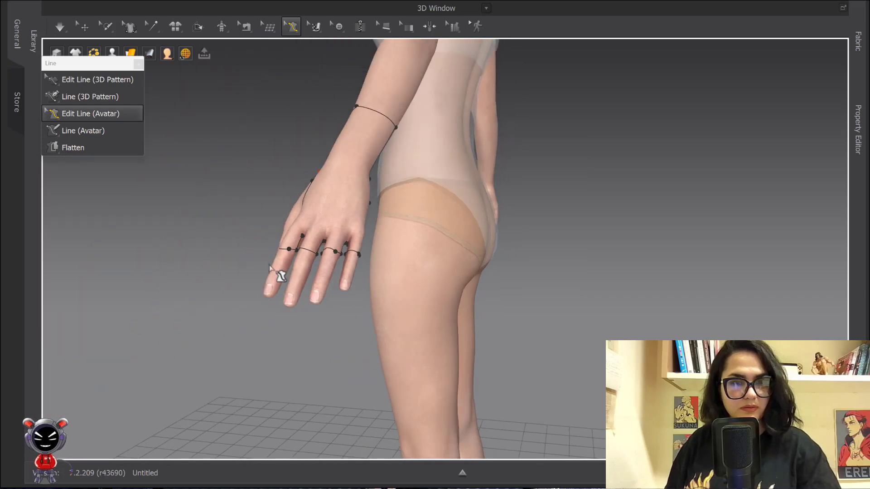
{"action": "left_click", "coordinate": [74, 150]}
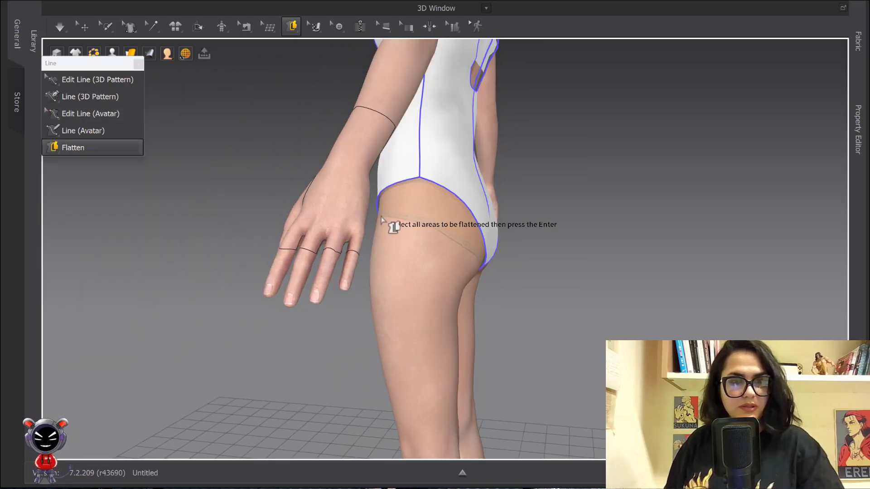
{"action": "left_click", "coordinate": [345, 214]}
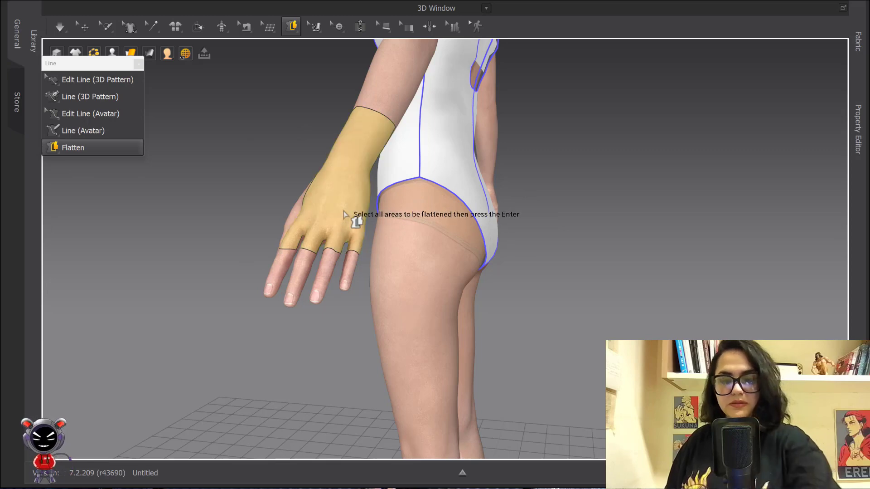
{"action": "key", "text": "Return"}
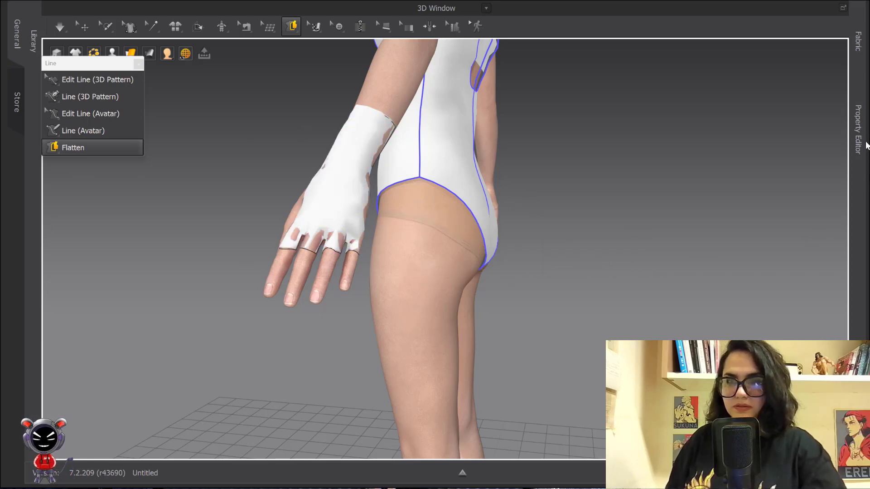
Step: Display the Property Editor, the Fabric list and the 2D Pattern Window alongside the 3D view
{"action": "left_click", "coordinate": [860, 136]}
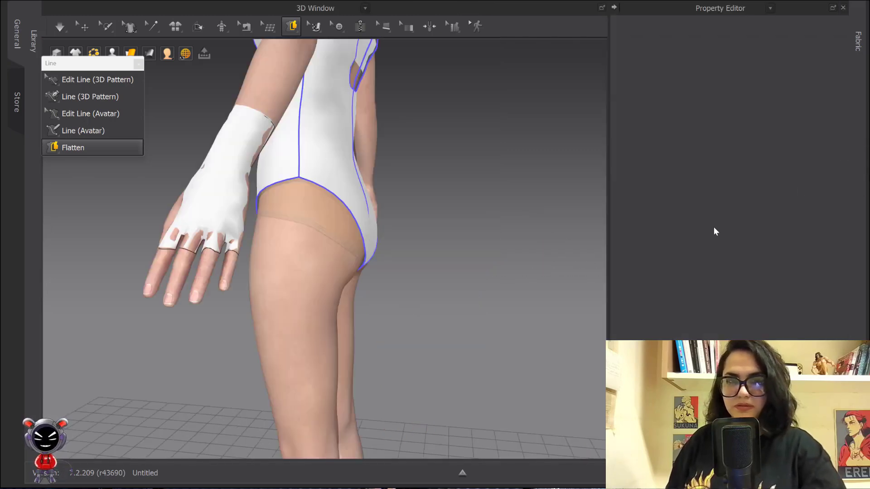
{"action": "left_click", "coordinate": [861, 43]}
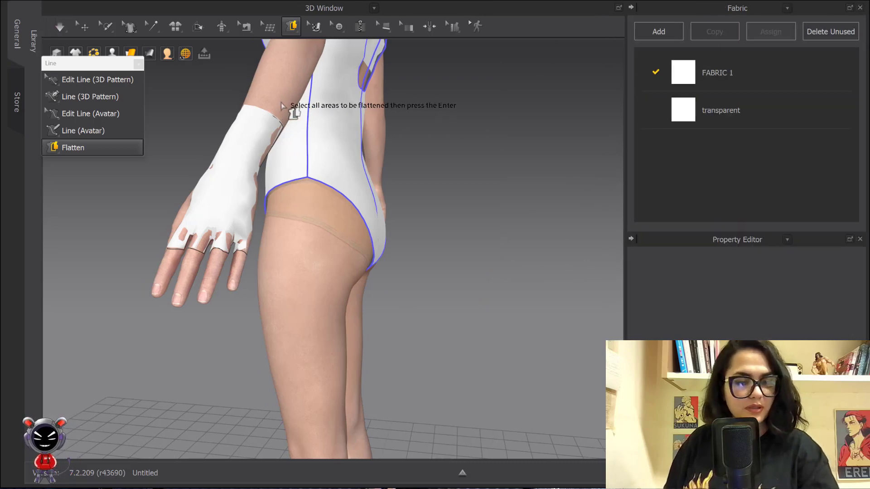
{"action": "key", "text": "alt+w"}
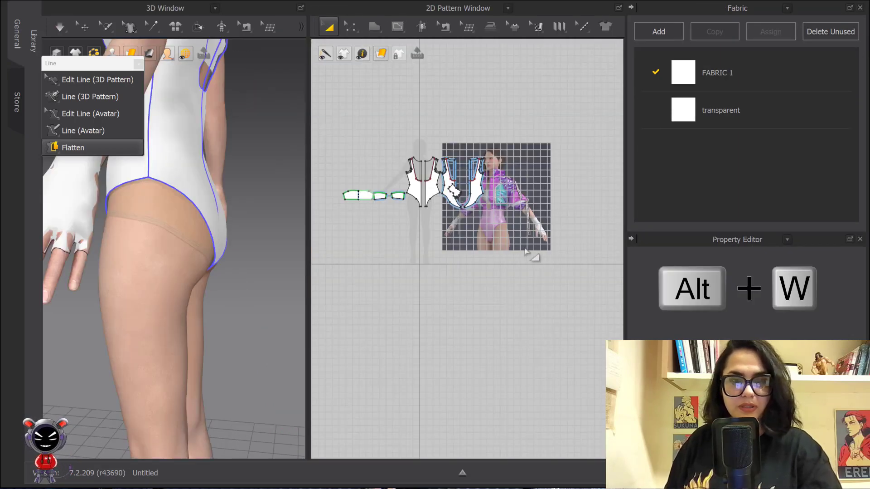
Step: Move the flattened glove pattern off the bodysuit pieces into the empty space below them in the 2D Pattern Window
{"action": "scroll", "coordinate": [506, 160], "scroll_direction": "up", "scroll_amount": 5}
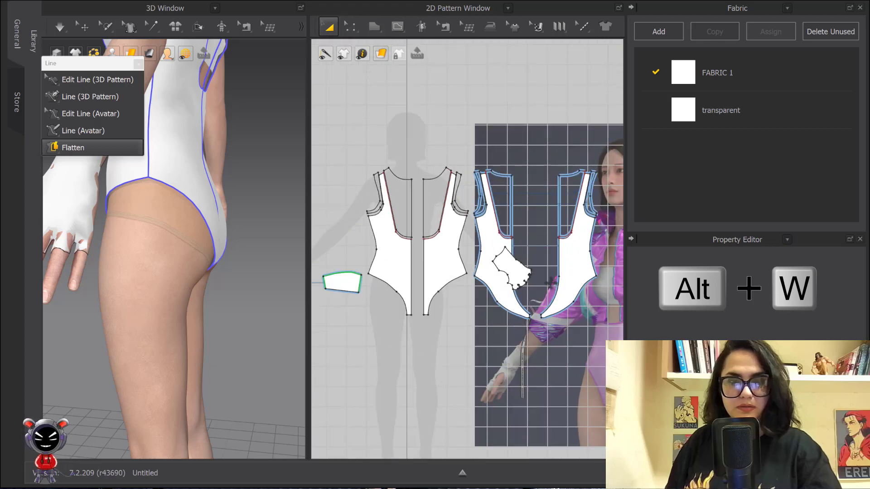
{"action": "scroll", "coordinate": [506, 159], "scroll_direction": "up", "scroll_amount": 2}
{"action": "left_click_drag", "start_coordinate": [504, 176], "coordinate": [368, 323]}
{"action": "scroll", "coordinate": [378, 300], "scroll_direction": "down", "scroll_amount": 4}
{"action": "scroll", "coordinate": [378, 300], "scroll_direction": "up", "scroll_amount": 7}
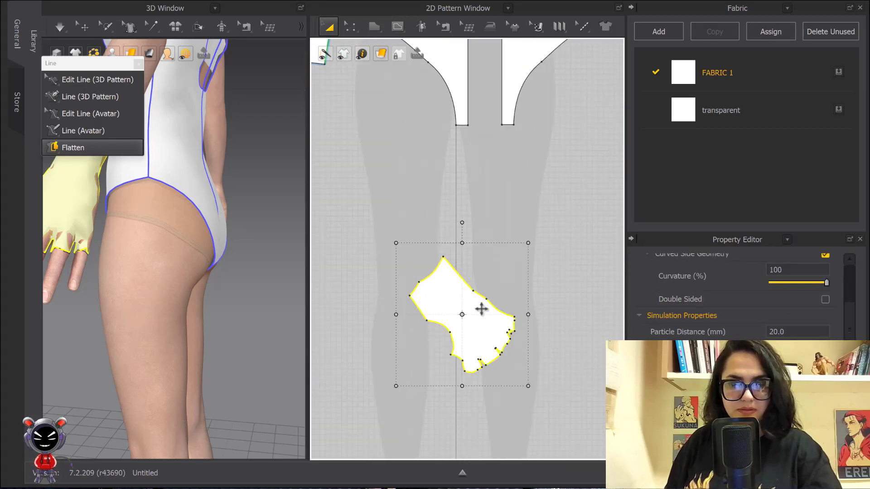
{"action": "right_click_drag", "start_coordinate": [523, 232], "coordinate": [515, 165]}
{"action": "left_click", "coordinate": [552, 155]}
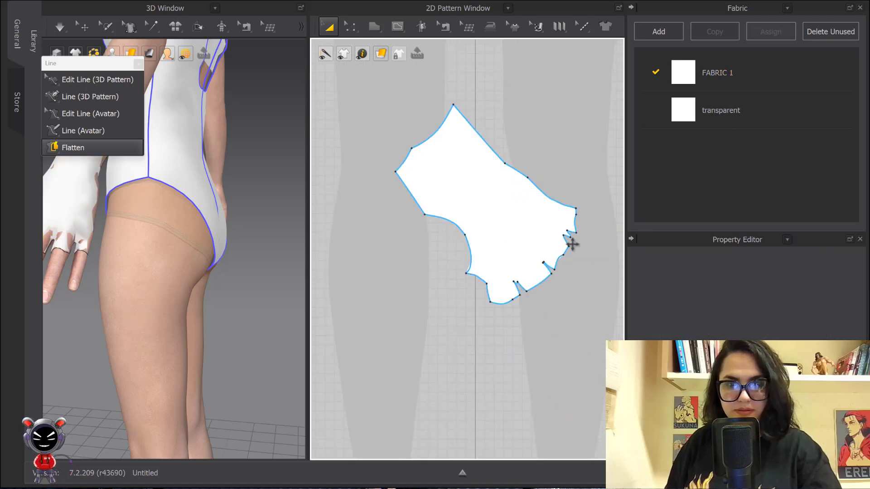
Step: Rotate the glove pattern upright so its forearm edge faces up and its finger notches face down
{"action": "right_click_drag", "start_coordinate": [553, 227], "coordinate": [522, 195]}
{"action": "left_click", "coordinate": [437, 85]}
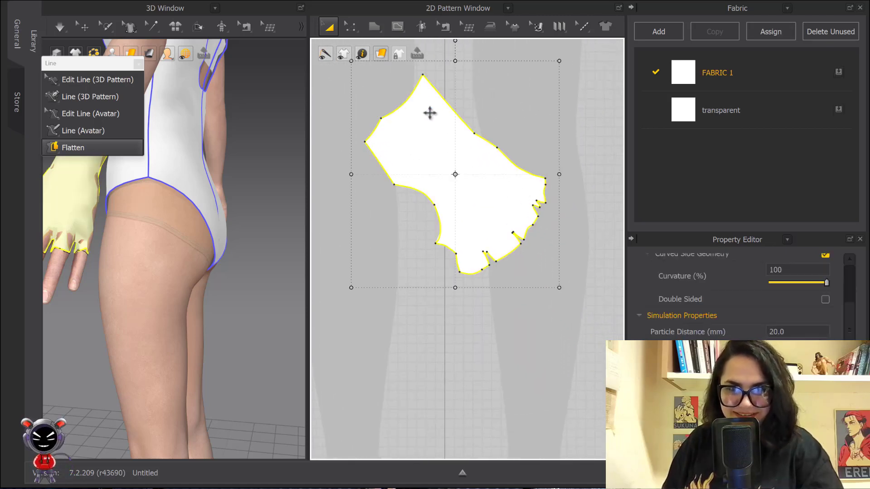
{"action": "right_click_drag", "start_coordinate": [449, 56], "coordinate": [479, 136]}
{"action": "left_click_drag", "start_coordinate": [487, 120], "coordinate": [572, 158]}
{"action": "left_click", "coordinate": [560, 166]}
{"action": "scroll", "coordinate": [495, 164], "scroll_direction": "up", "scroll_amount": 2}
{"action": "middle_click_drag", "start_coordinate": [495, 164], "coordinate": [496, 126]}
{"action": "scroll", "coordinate": [496, 126], "scroll_direction": "up", "scroll_amount": 3}
{"action": "scroll", "coordinate": [435, 94], "scroll_direction": "down", "scroll_amount": 2}
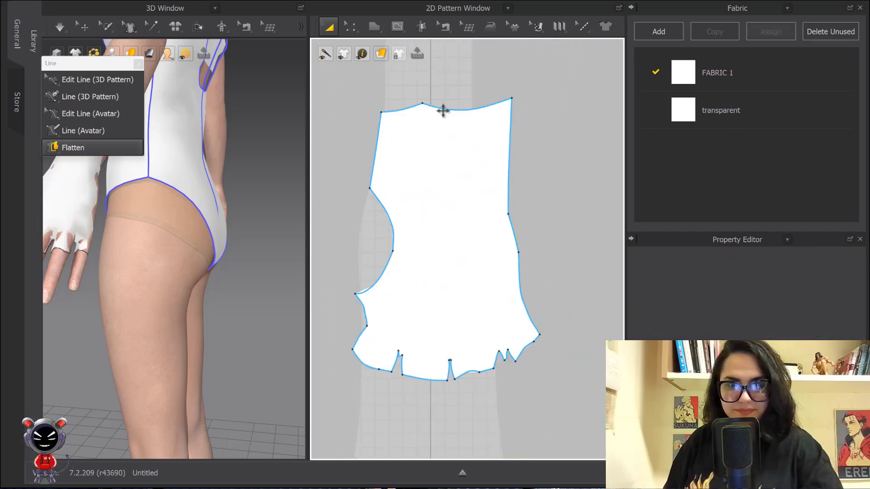
{"action": "left_click", "coordinate": [442, 156]}
{"action": "scroll", "coordinate": [453, 114], "scroll_direction": "down", "scroll_amount": 1}
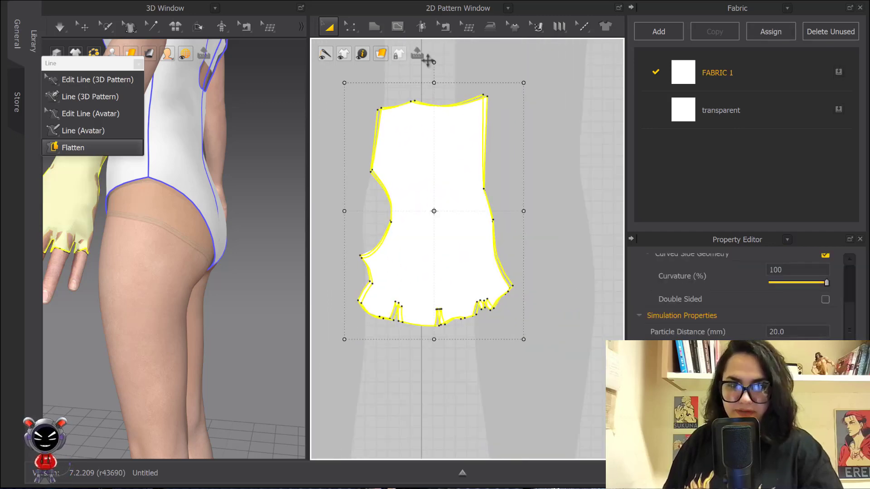
{"action": "left_click", "coordinate": [567, 139]}
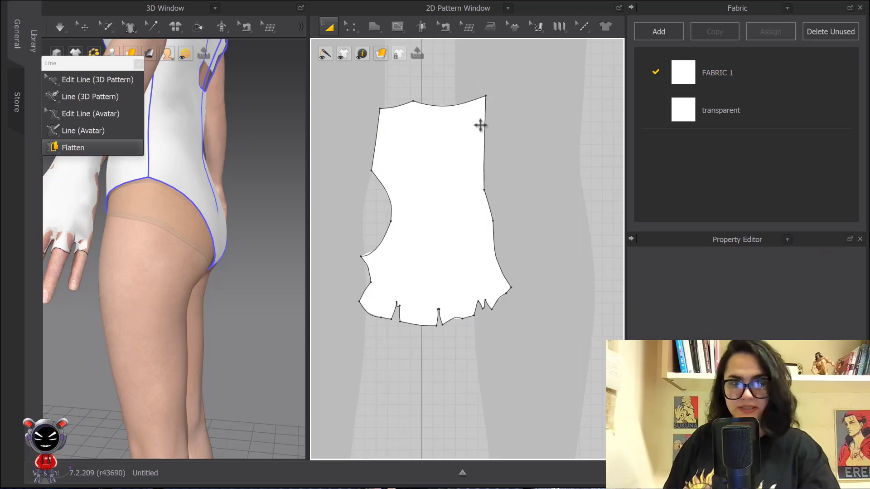
Step: Delete the middle point on the glove's forearm edge and raise the thumb-side corner to level the edge
{"action": "key", "text": "z"}
{"action": "left_click", "coordinate": [413, 100]}
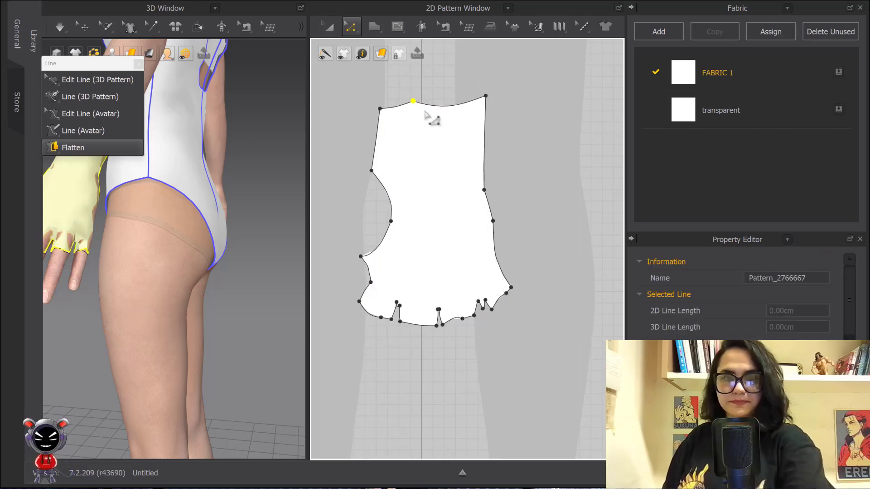
{"action": "key", "text": "Delete"}
{"action": "left_click", "coordinate": [381, 109]}
{"action": "left_click_drag", "start_coordinate": [381, 109], "coordinate": [386, 82]}
{"action": "left_click", "coordinate": [373, 96]}
Step: Delete the pattern point between the two notch peaks beside the little finger
{"action": "scroll", "coordinate": [433, 118], "scroll_direction": "down", "scroll_amount": 2}
{"action": "middle_click_drag", "start_coordinate": [427, 100], "coordinate": [427, 92]}
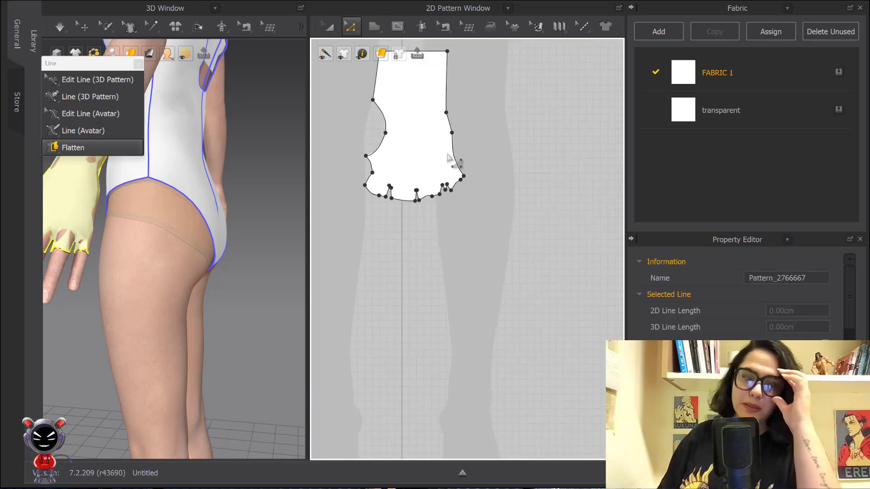
{"action": "scroll", "coordinate": [495, 192], "scroll_direction": "up", "scroll_amount": 6}
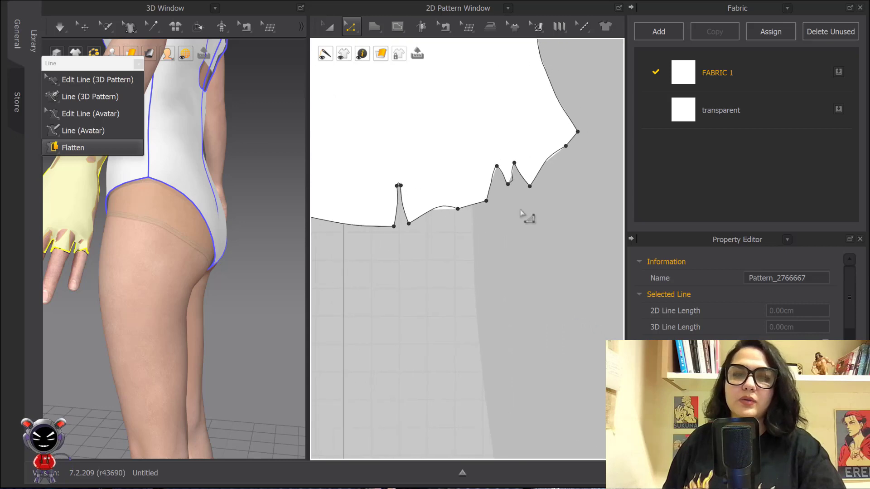
{"action": "left_click", "coordinate": [538, 221]}
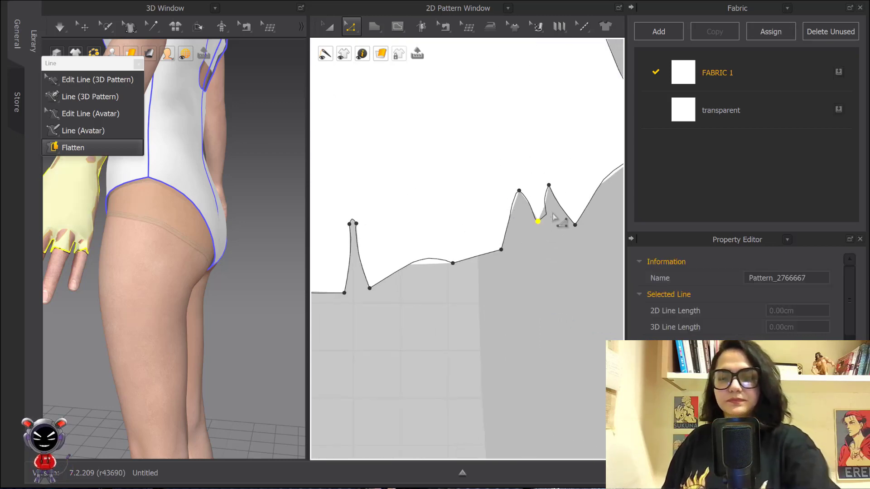
{"action": "key", "text": "Delete"}
Step: Extend the glove's outer little-finger corner outward and down, and delete the neighbouring point on the finger edge
{"action": "middle_click_drag", "start_coordinate": [529, 226], "coordinate": [535, 223]}
{"action": "scroll", "coordinate": [546, 247], "scroll_direction": "down", "scroll_amount": 1}
{"action": "middle_click_drag", "start_coordinate": [551, 253], "coordinate": [439, 269]}
{"action": "left_click_drag", "start_coordinate": [526, 163], "coordinate": [544, 192]}
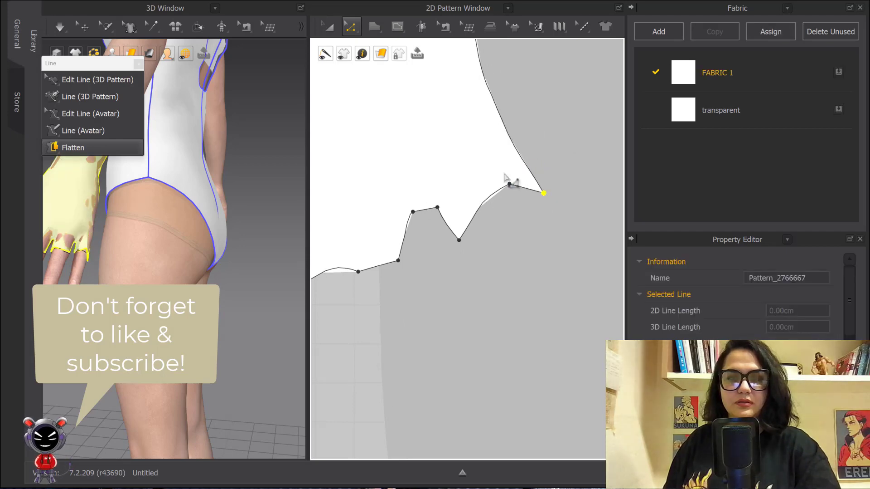
{"action": "left_click_drag", "start_coordinate": [501, 175], "coordinate": [523, 211]}
{"action": "key", "text": "Delete"}
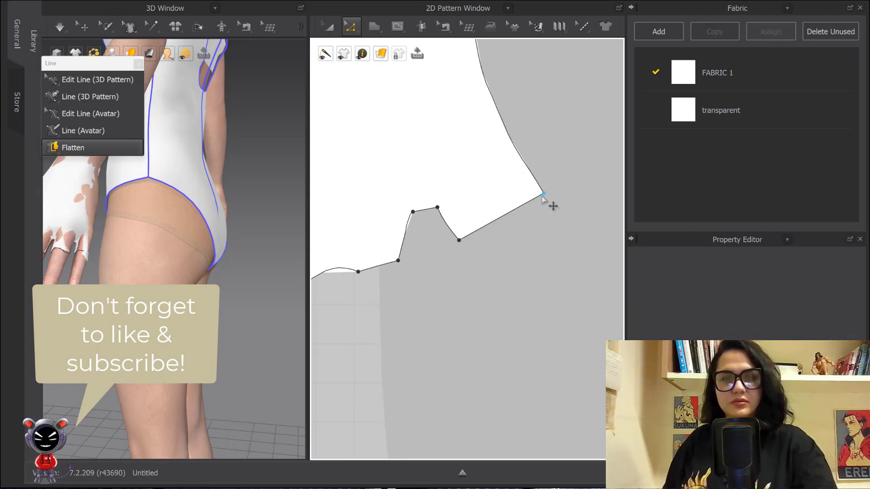
Step: Delete the pattern point on the finger edge between the little-finger notch and the neighbouring narrow notch
{"action": "scroll", "coordinate": [486, 258], "scroll_direction": "down", "scroll_amount": 1}
{"action": "middle_click_drag", "start_coordinate": [487, 258], "coordinate": [569, 220]}
{"action": "left_click_drag", "start_coordinate": [471, 243], "coordinate": [474, 249]}
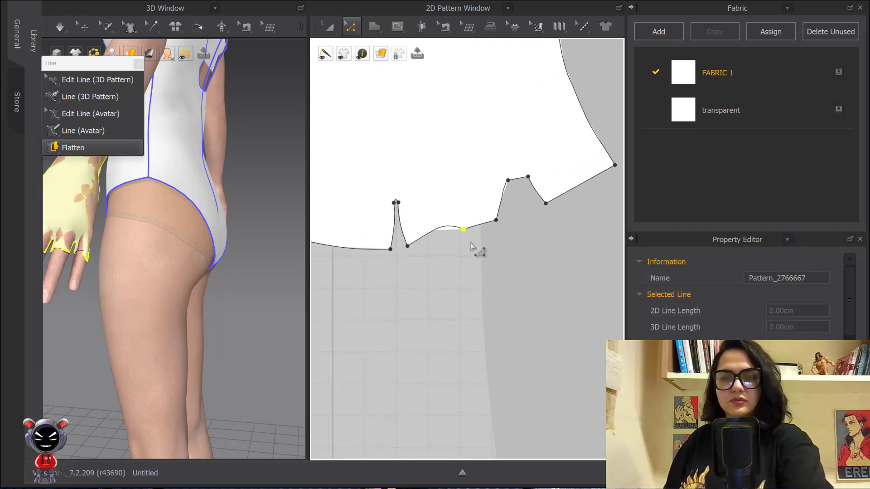
{"action": "key", "text": "Delete"}
Step: Delete the dip point at the top of the notch nearest the thumb and raise its lower peak level with the other
{"action": "scroll", "coordinate": [489, 237], "scroll_direction": "up", "scroll_amount": 4}
{"action": "scroll", "coordinate": [453, 227], "scroll_direction": "down", "scroll_amount": 2}
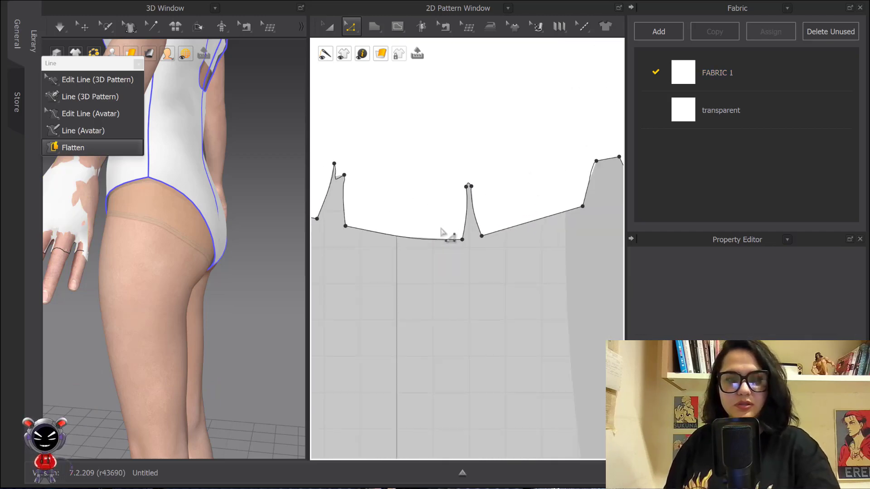
{"action": "scroll", "coordinate": [485, 245], "scroll_direction": "up", "scroll_amount": 6}
{"action": "middle_click_drag", "start_coordinate": [551, 281], "coordinate": [492, 249]}
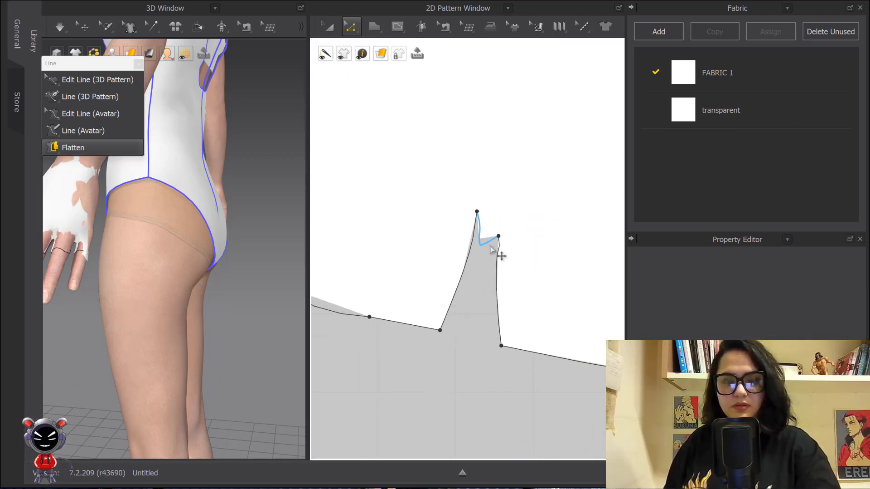
{"action": "left_click", "coordinate": [481, 245]}
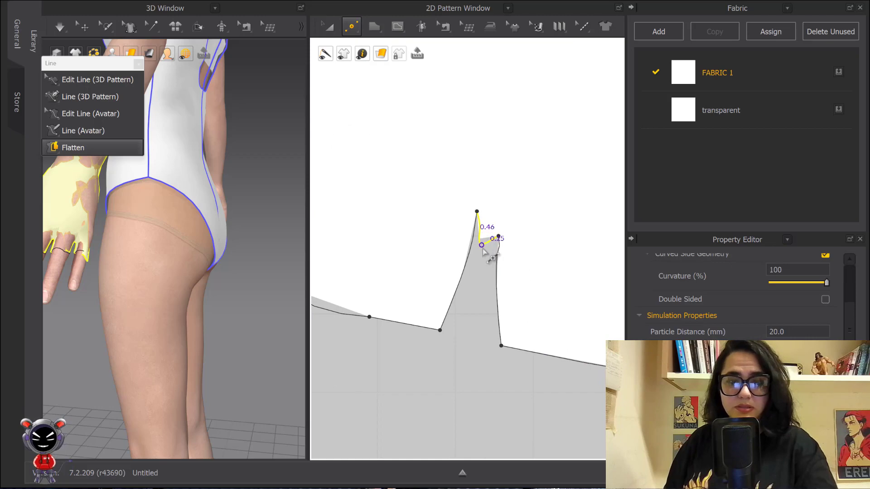
{"action": "left_click", "coordinate": [484, 250]}
{"action": "left_click", "coordinate": [482, 245]}
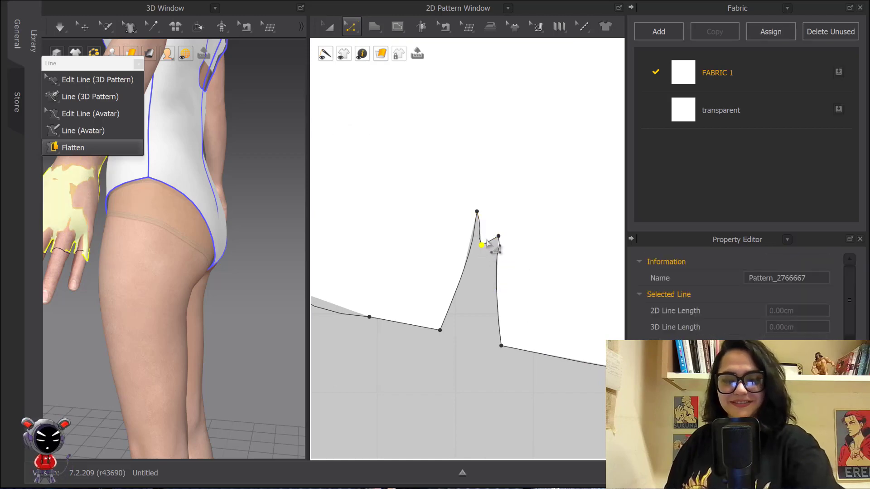
{"action": "key", "text": "Delete"}
{"action": "left_click", "coordinate": [499, 236]}
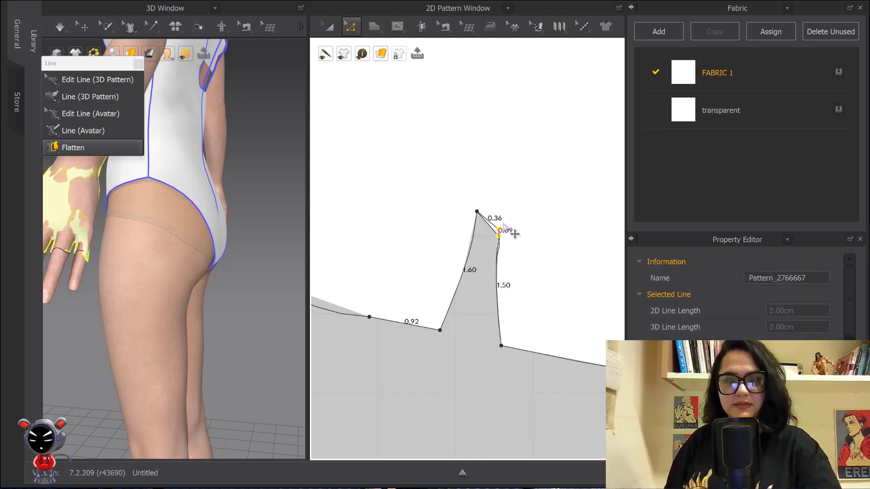
{"action": "scroll", "coordinate": [501, 237], "scroll_direction": "down", "scroll_amount": 4}
{"action": "scroll", "coordinate": [456, 202], "scroll_direction": "up", "scroll_amount": 1}
{"action": "middle_click_drag", "start_coordinate": [447, 194], "coordinate": [465, 332]}
{"action": "scroll", "coordinate": [468, 271], "scroll_direction": "down", "scroll_amount": 4}
{"action": "scroll", "coordinate": [441, 206], "scroll_direction": "down", "scroll_amount": 3}
{"action": "middle_click_drag", "start_coordinate": [448, 224], "coordinate": [476, 318]}
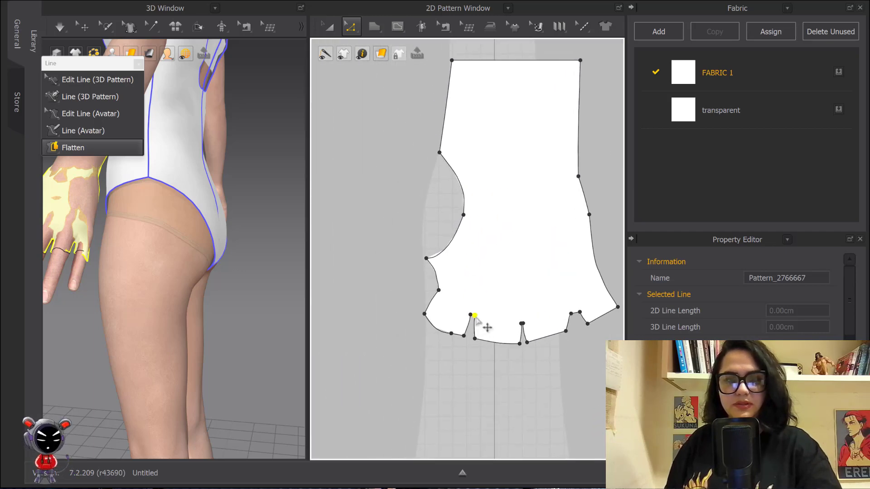
Step: Undo the last draping change and box-pin the middle of the glove's forearm edge in 3D
{"action": "right_click_drag", "start_coordinate": [164, 236], "coordinate": [244, 220]}
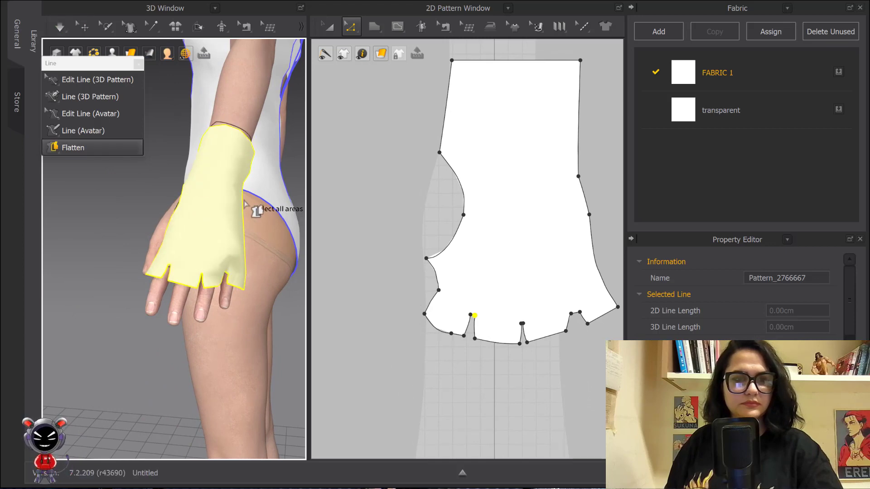
{"action": "key", "text": "ctrl+z"}
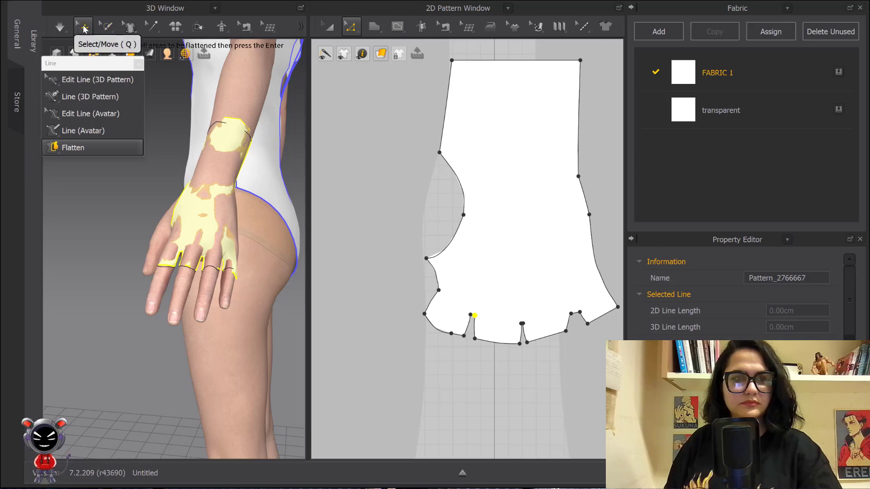
{"action": "left_click", "coordinate": [105, 26]}
{"action": "left_click", "coordinate": [135, 121]}
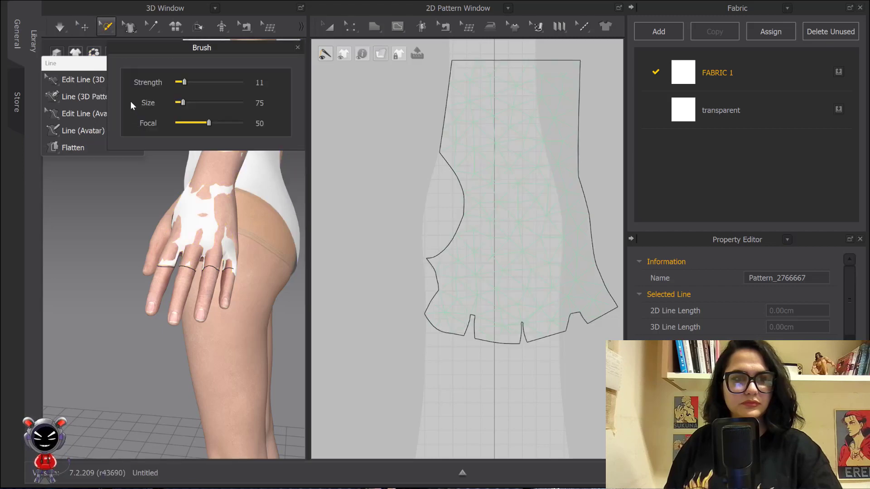
{"action": "left_click", "coordinate": [110, 34]}
{"action": "left_click", "coordinate": [117, 56]}
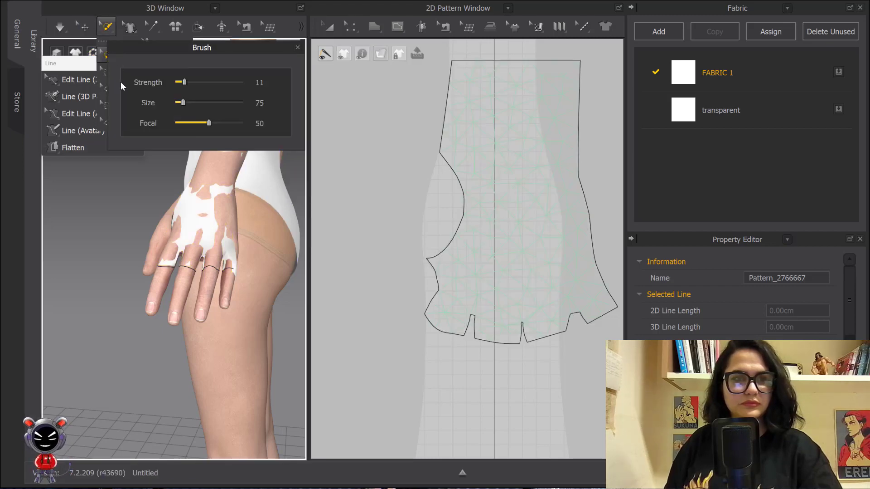
{"action": "left_click", "coordinate": [107, 34]}
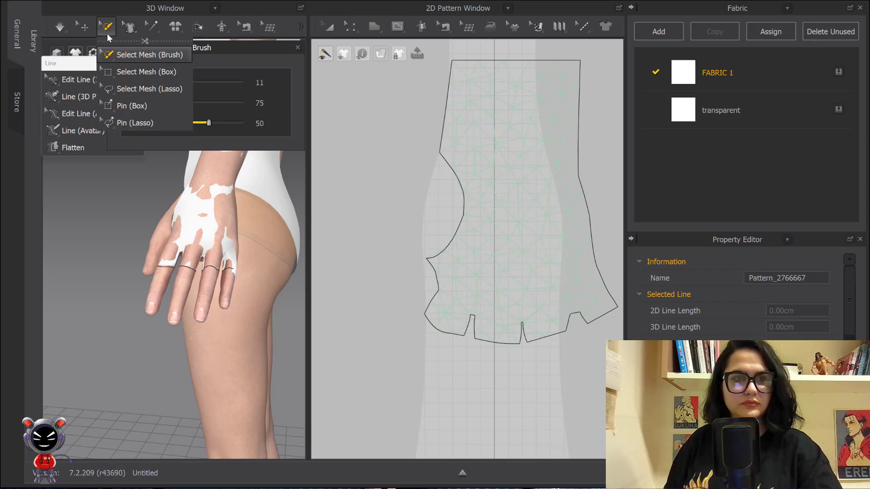
{"action": "left_click", "coordinate": [128, 107]}
{"action": "left_click_drag", "start_coordinate": [224, 110], "coordinate": [254, 137]}
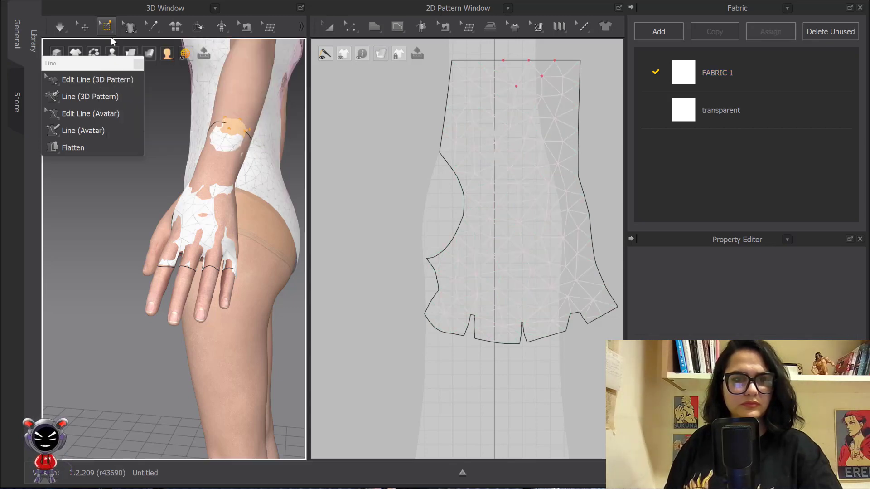
Step: Simulate the pinned glove briefly so it settles over the back of the hand, and stop the simulation
{"action": "left_click", "coordinate": [84, 26]}
{"action": "key", "text": "space"}
{"action": "key", "text": "space"}
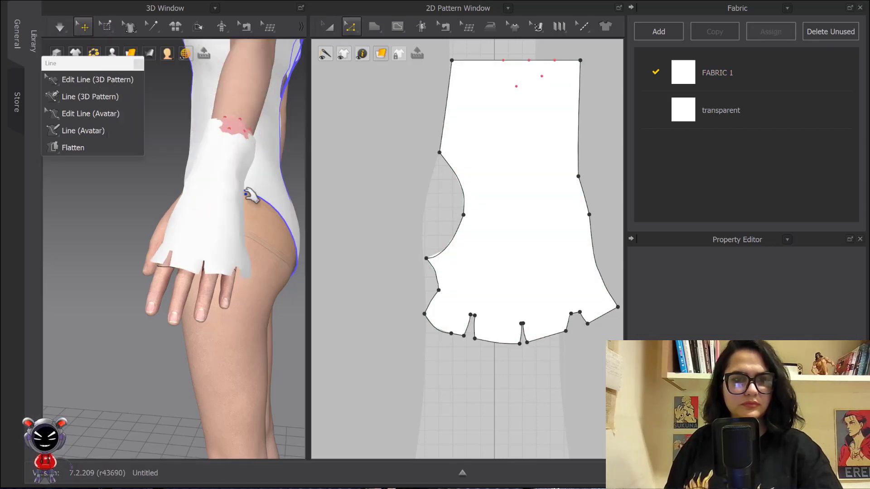
{"action": "key", "text": "space"}
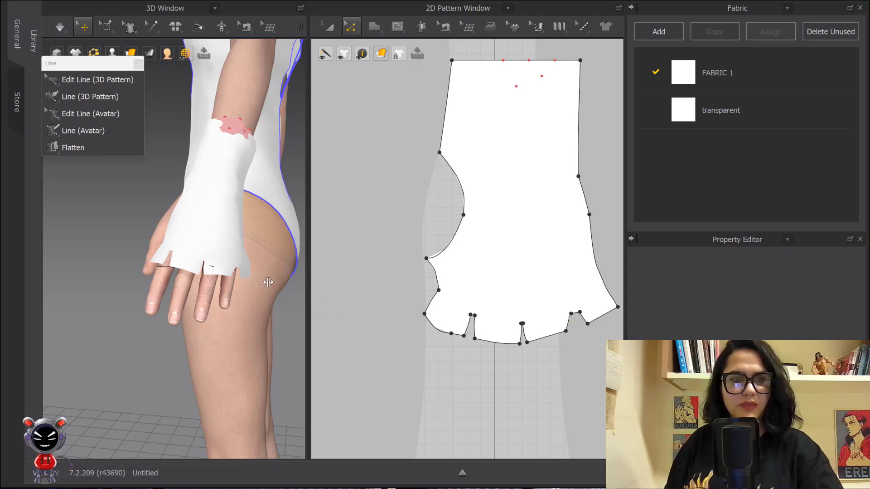
Step: Paste a mirrored copy of the glove pattern level with the original, about 17.4 cm to its thumb side
{"action": "left_click", "coordinate": [333, 27]}
{"action": "scroll", "coordinate": [368, 113], "scroll_direction": "down", "scroll_amount": 3}
{"action": "right_click", "coordinate": [355, 67]}
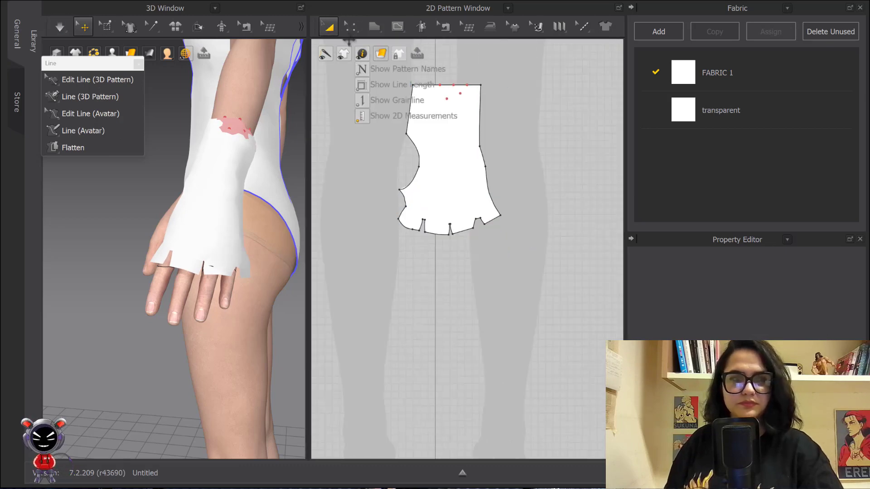
{"action": "key", "text": "Escape"}
{"action": "left_click", "coordinate": [441, 135]}
{"action": "left_click", "coordinate": [441, 134]}
{"action": "scroll", "coordinate": [443, 136], "scroll_direction": "down", "scroll_amount": 3}
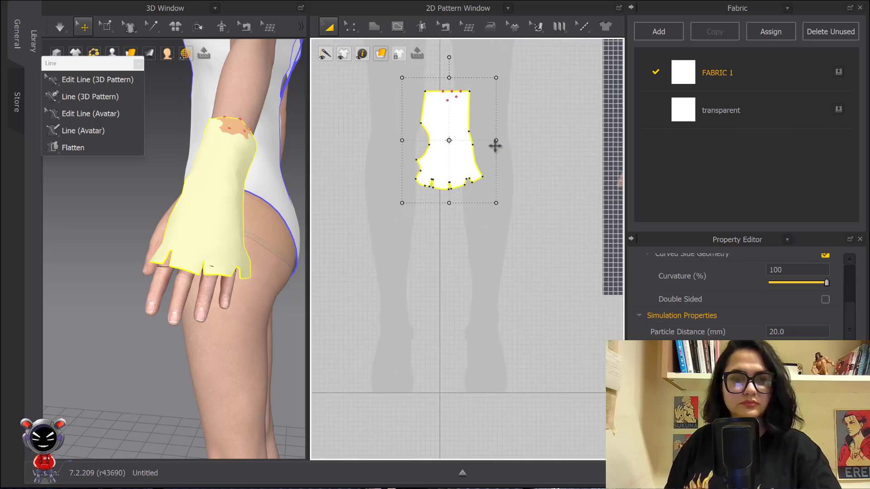
{"action": "middle_click_drag", "start_coordinate": [496, 145], "coordinate": [536, 145]}
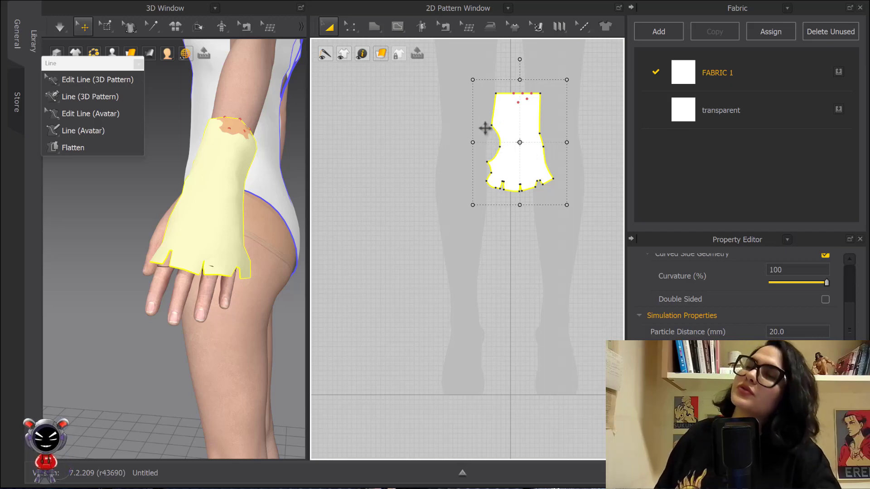
{"action": "key", "text": "ctrl+r"}
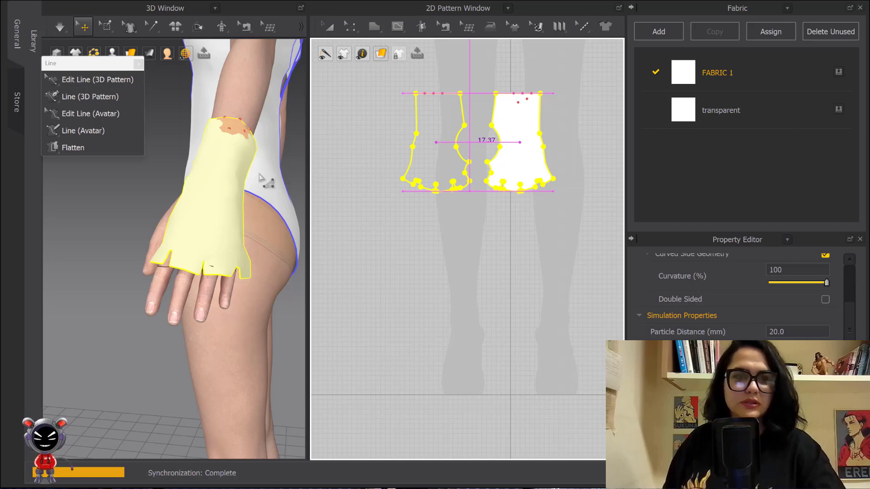
Step: Delete the forearm pins from the mirrored glove piece on the avatar's other hand
{"action": "scroll", "coordinate": [200, 127], "scroll_direction": "down", "scroll_amount": 3}
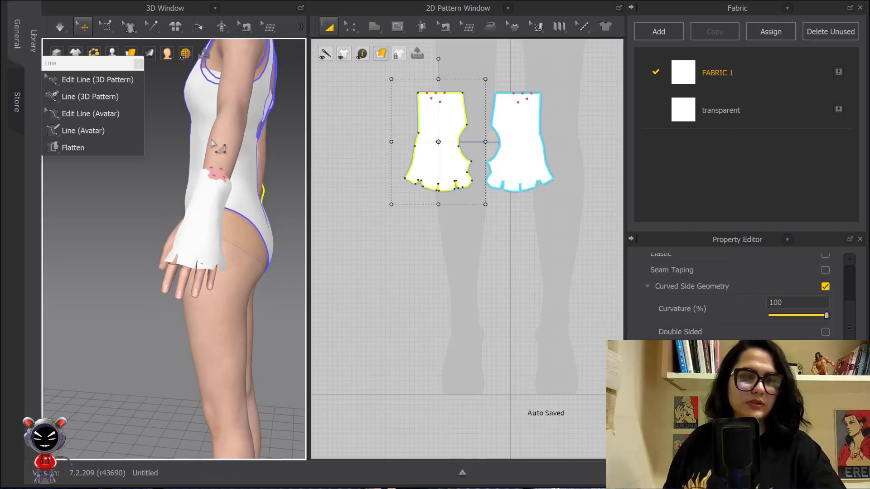
{"action": "right_click_drag", "start_coordinate": [217, 148], "coordinate": [291, 160]}
{"action": "scroll", "coordinate": [139, 224], "scroll_direction": "down", "scroll_amount": 3}
{"action": "middle_click_drag", "start_coordinate": [175, 187], "coordinate": [260, 188]}
{"action": "scroll", "coordinate": [163, 196], "scroll_direction": "up", "scroll_amount": 1}
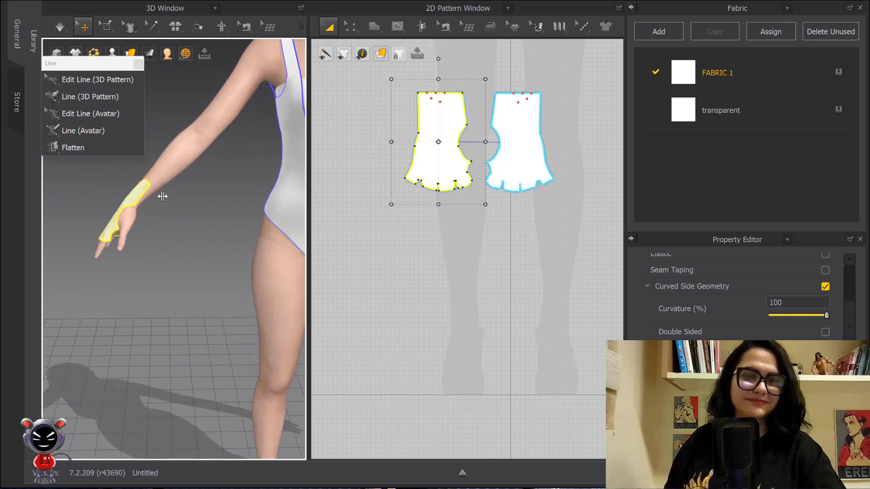
{"action": "scroll", "coordinate": [168, 199], "scroll_direction": "down", "scroll_amount": 3}
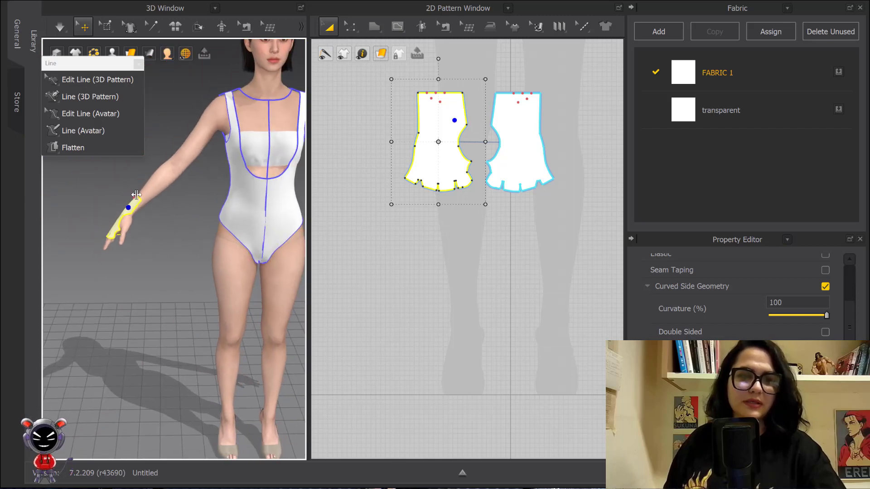
{"action": "right_click", "coordinate": [138, 196]}
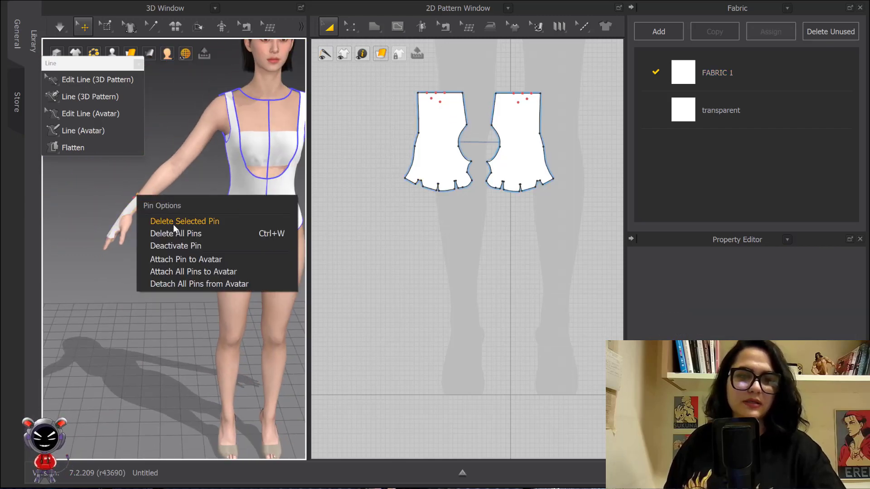
{"action": "left_click", "coordinate": [174, 224]}
{"action": "right_click", "coordinate": [133, 200]}
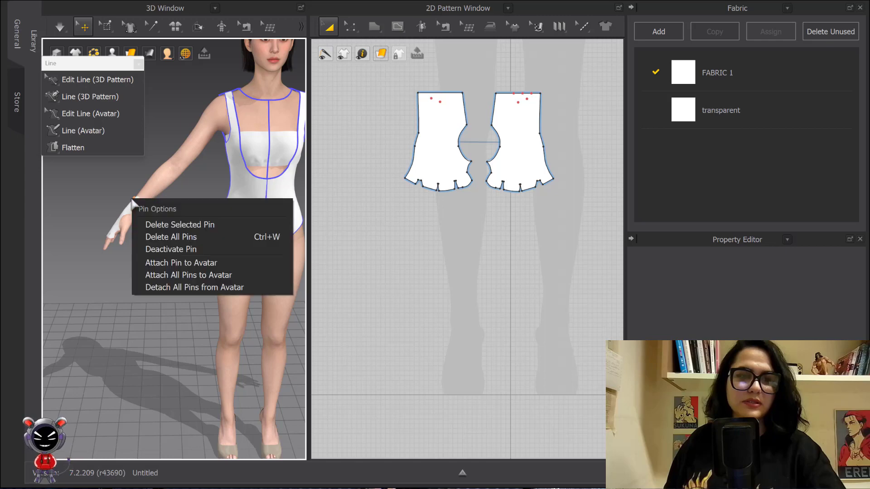
{"action": "left_click", "coordinate": [159, 225]}
Step: Undo the freehand move of the mirrored glove piece and shift it horizontally across the avatar toward the original glove
{"action": "left_click_drag", "start_coordinate": [129, 213], "coordinate": [220, 216]}
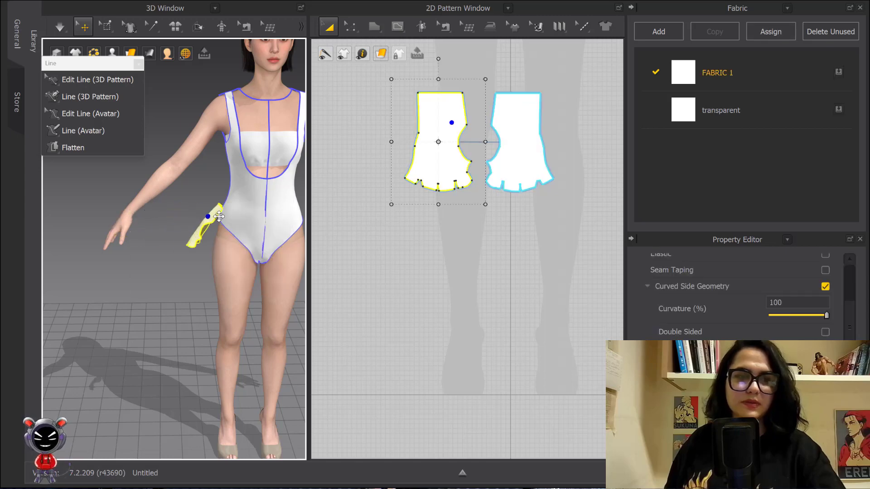
{"action": "key", "text": "ctrl+z"}
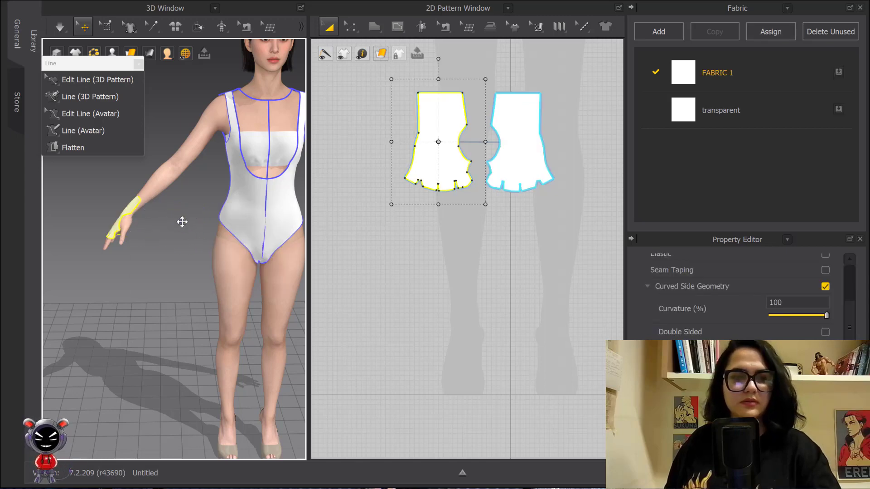
{"action": "scroll", "coordinate": [182, 221], "scroll_direction": "down", "scroll_amount": 2}
{"action": "middle_click_drag", "start_coordinate": [181, 222], "coordinate": [103, 198]}
{"action": "left_click", "coordinate": [84, 199]}
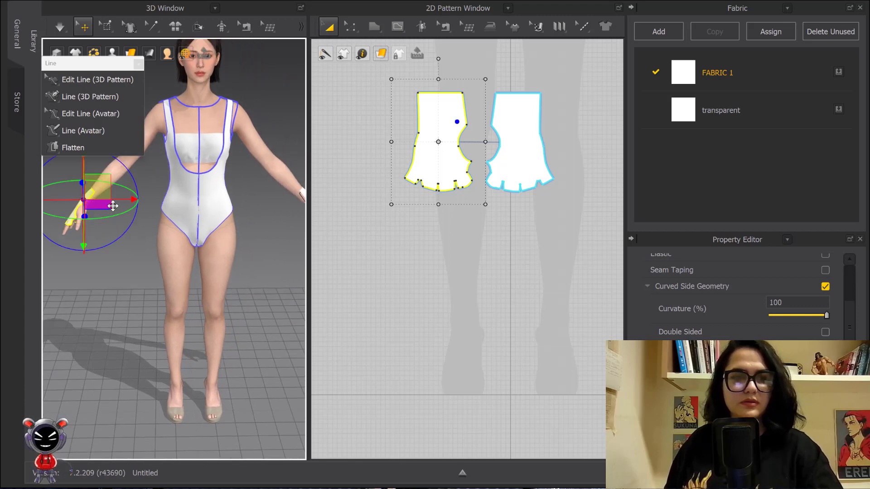
{"action": "left_click_drag", "start_coordinate": [114, 199], "coordinate": [280, 200]}
{"action": "middle_click_drag", "start_coordinate": [271, 201], "coordinate": [232, 202]}
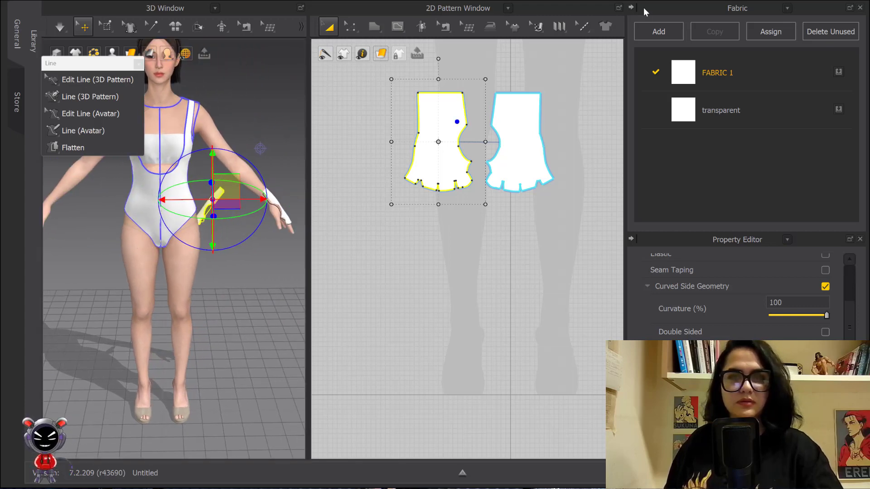
Step: Collapse the Fabric and Property Editor areas to widen the 3D and 2D workspaces
{"action": "left_click", "coordinate": [631, 8]}
{"action": "left_click", "coordinate": [614, 7]}
{"action": "scroll", "coordinate": [346, 207], "scroll_direction": "up", "scroll_amount": 5}
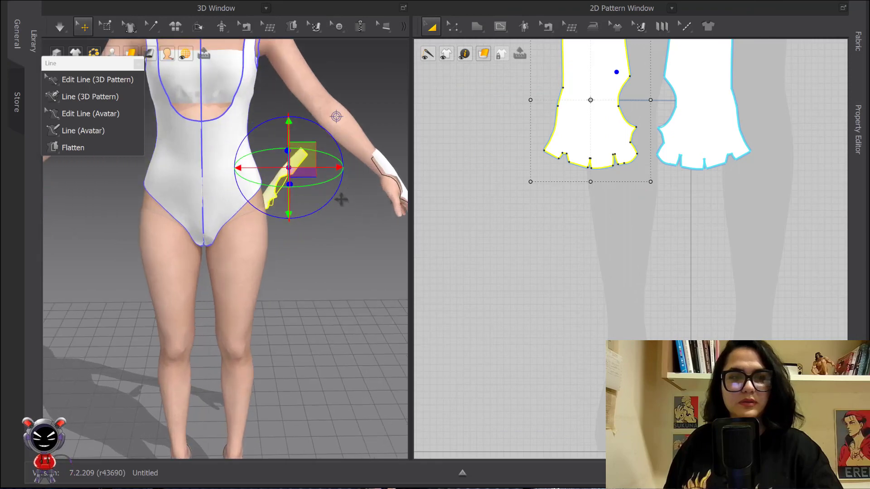
Step: Move the mirrored glove piece close to the original glove's arm and lower it toward the wrist
{"action": "left_click_drag", "start_coordinate": [191, 162], "coordinate": [281, 169]}
{"action": "scroll", "coordinate": [287, 170], "scroll_direction": "up", "scroll_amount": 4}
{"action": "right_click_drag", "start_coordinate": [286, 186], "coordinate": [307, 188]}
{"action": "scroll", "coordinate": [305, 188], "scroll_direction": "up", "scroll_amount": 3}
{"action": "middle_click_drag", "start_coordinate": [292, 192], "coordinate": [297, 251]}
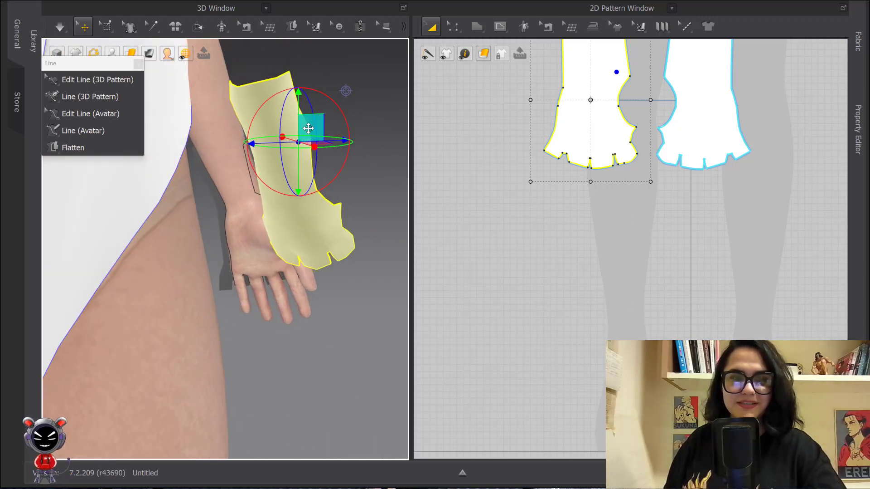
{"action": "left_click_drag", "start_coordinate": [299, 110], "coordinate": [276, 210]}
{"action": "right_click_drag", "start_coordinate": [345, 233], "coordinate": [334, 249]}
{"action": "middle_click_drag", "start_coordinate": [335, 248], "coordinate": [236, 323]}
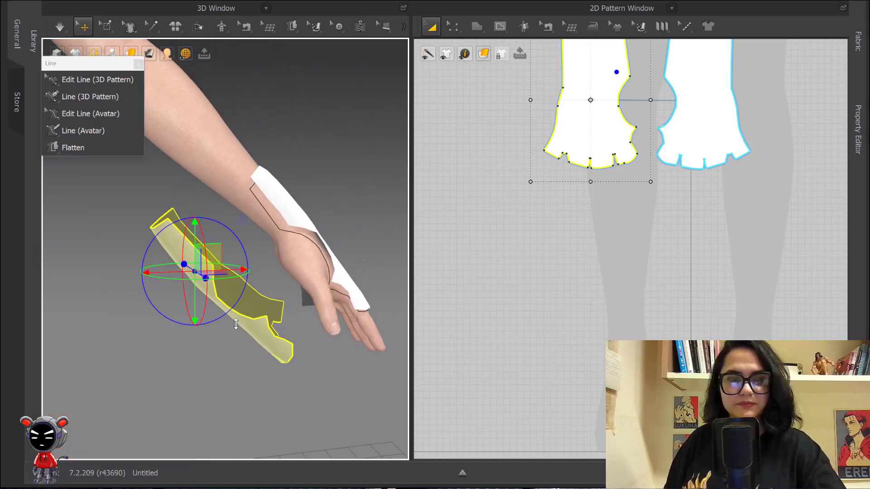
Step: Position the mirrored glove piece directly beneath the palm and wrist, opposite the original glove piece
{"action": "left_click_drag", "start_coordinate": [208, 269], "coordinate": [281, 246]}
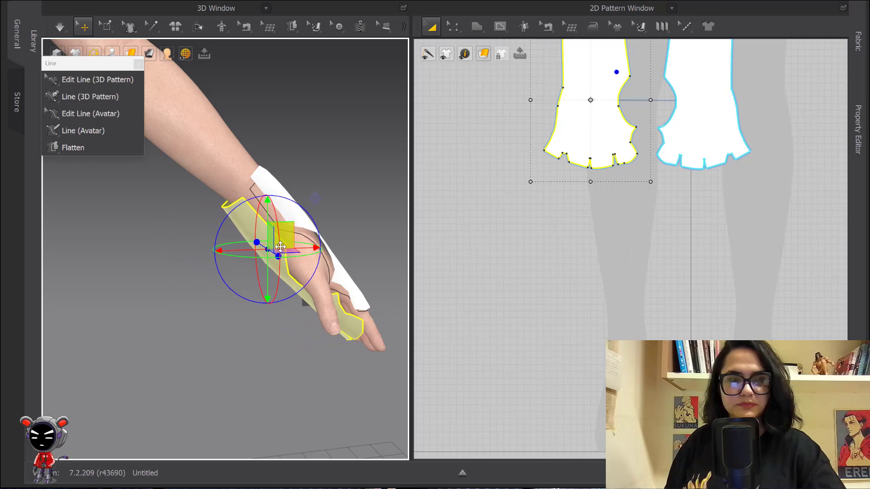
{"action": "right_click_drag", "start_coordinate": [287, 246], "coordinate": [321, 286]}
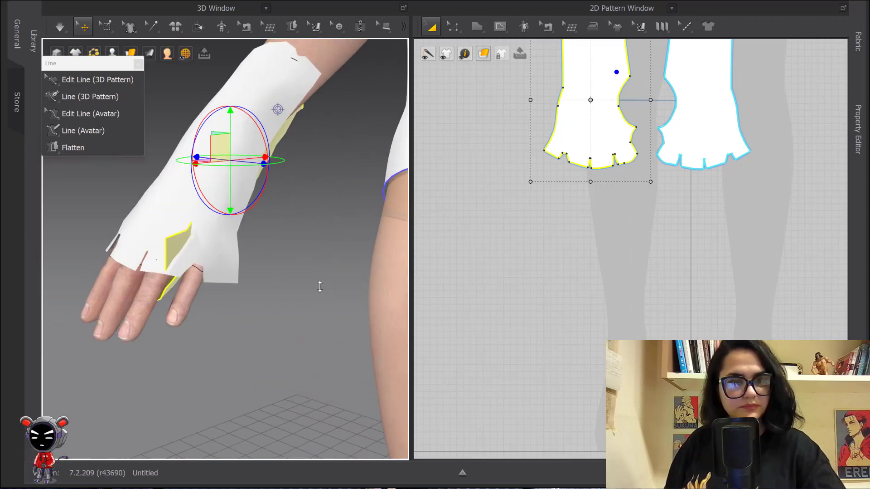
{"action": "left_click_drag", "start_coordinate": [168, 287], "coordinate": [201, 297]}
{"action": "right_click_drag", "start_coordinate": [201, 297], "coordinate": [175, 307]}
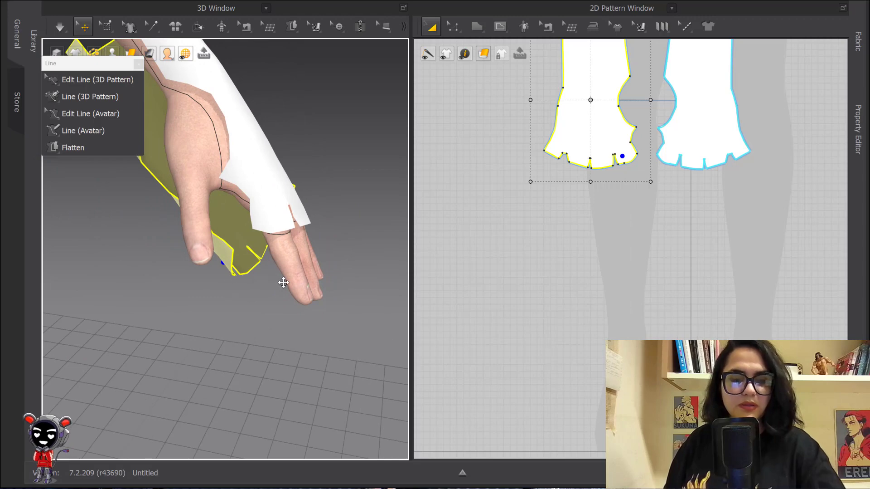
Step: Free-sew the short curved edge between the thumb opening and the index finger to its counterpart on the other glove piece
{"action": "key", "text": "m"}
{"action": "middle_click_drag", "start_coordinate": [499, 206], "coordinate": [431, 310]}
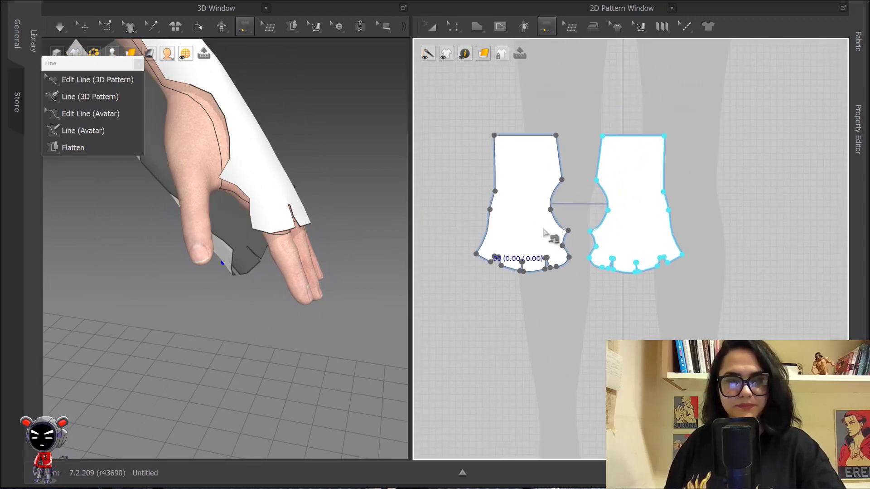
{"action": "scroll", "coordinate": [589, 244], "scroll_direction": "up", "scroll_amount": 3}
{"action": "left_click", "coordinate": [589, 276]}
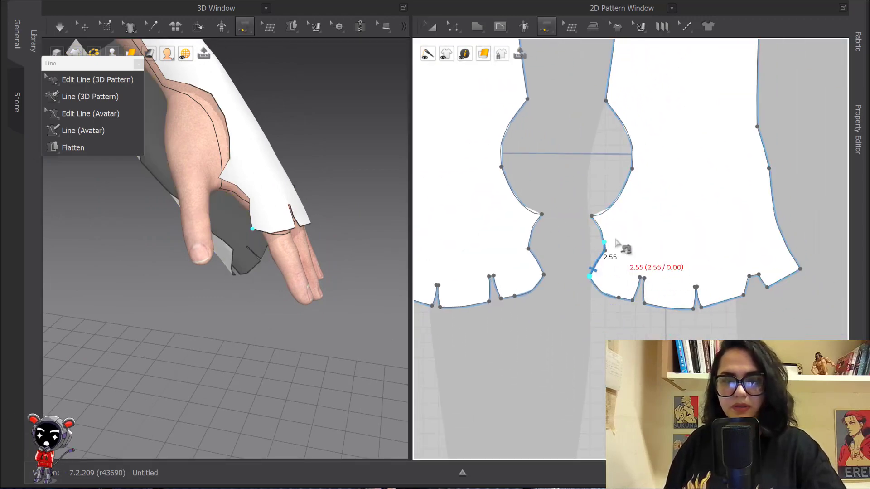
{"action": "left_click", "coordinate": [592, 216]}
{"action": "left_click", "coordinate": [543, 275]}
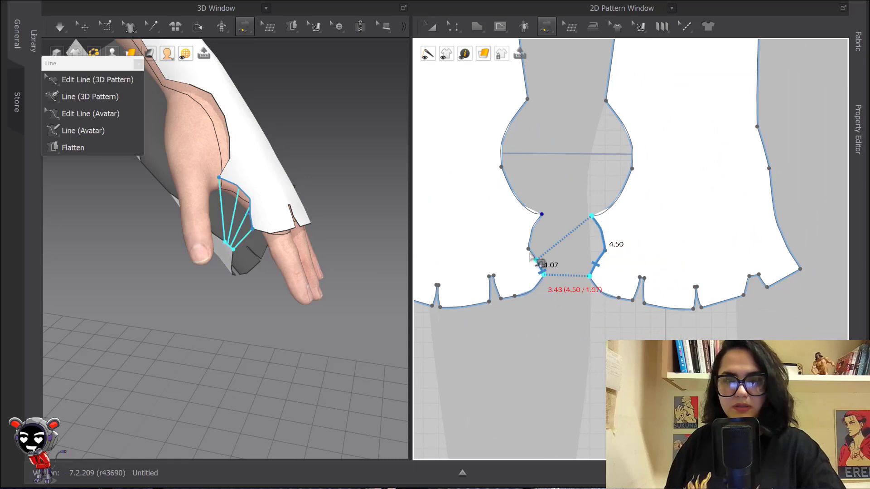
{"action": "left_click", "coordinate": [542, 215]}
Step: Sew the two glove pieces together along their full outer side edges and along the straight edges from cuff to thumb opening
{"action": "scroll", "coordinate": [542, 253], "scroll_direction": "down", "scroll_amount": 2}
{"action": "middle_click_drag", "start_coordinate": [540, 261], "coordinate": [567, 296]}
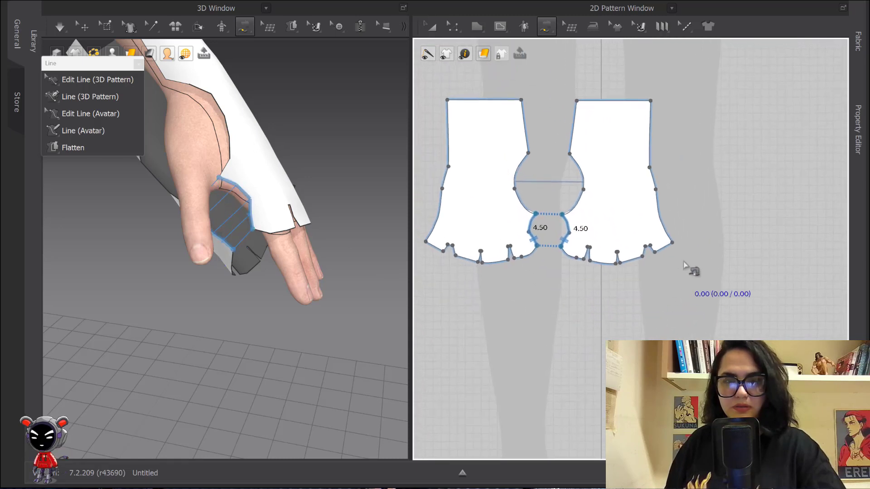
{"action": "left_click", "coordinate": [678, 244]}
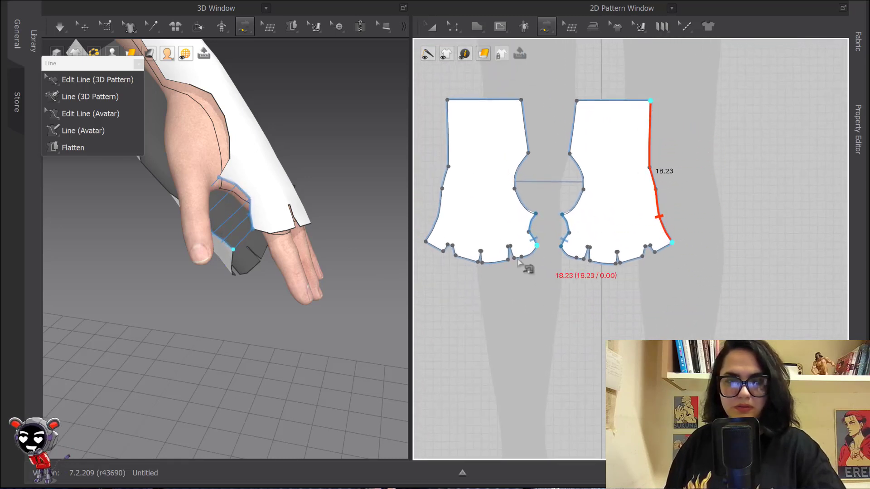
{"action": "left_click", "coordinate": [457, 178]}
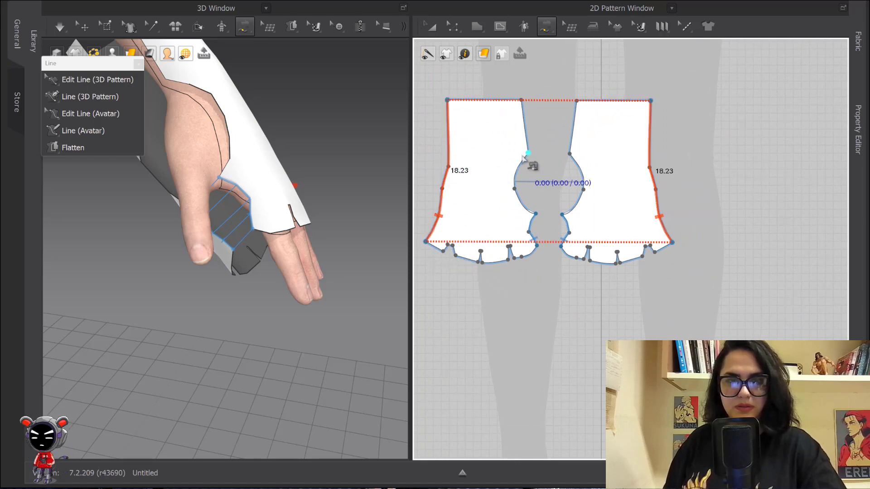
{"action": "left_click", "coordinate": [576, 100]}
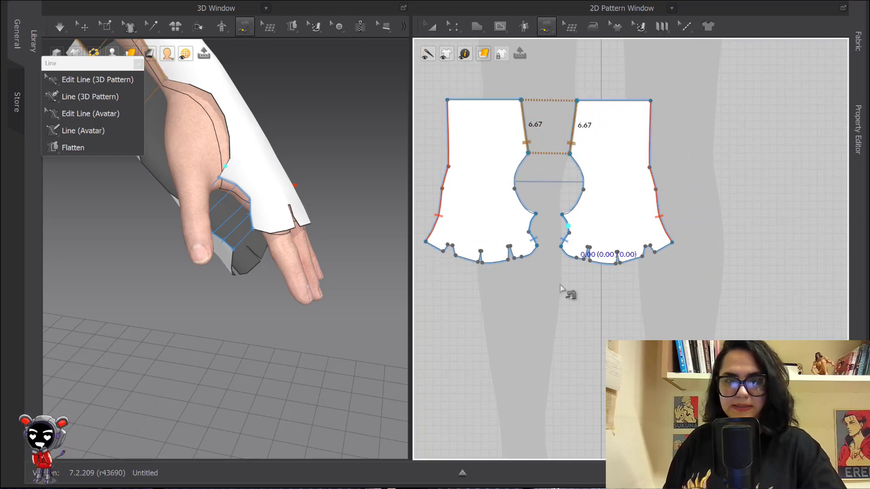
Step: Segment-sew both edges of the slit between index and middle finger to the matching edges on the other glove piece
{"action": "scroll", "coordinate": [567, 294], "scroll_direction": "up", "scroll_amount": 3}
{"action": "scroll", "coordinate": [690, 223], "scroll_direction": "up", "scroll_amount": 3}
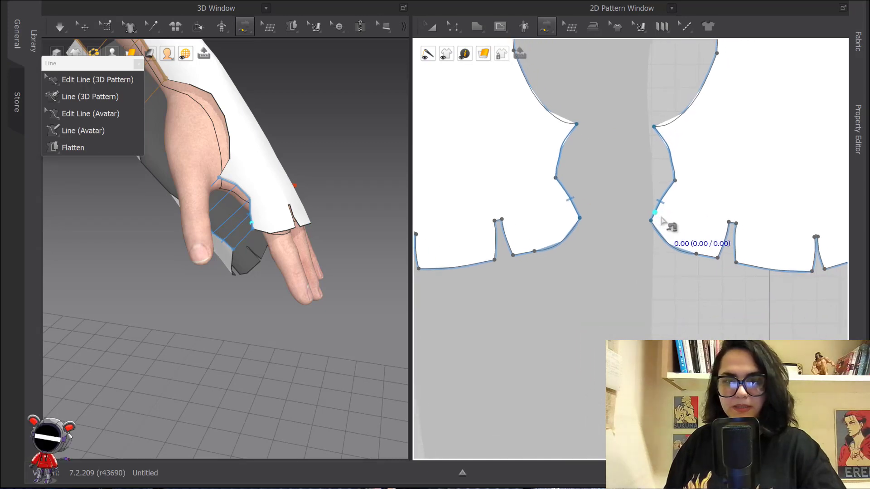
{"action": "scroll", "coordinate": [261, 243], "scroll_direction": "up", "scroll_amount": 2}
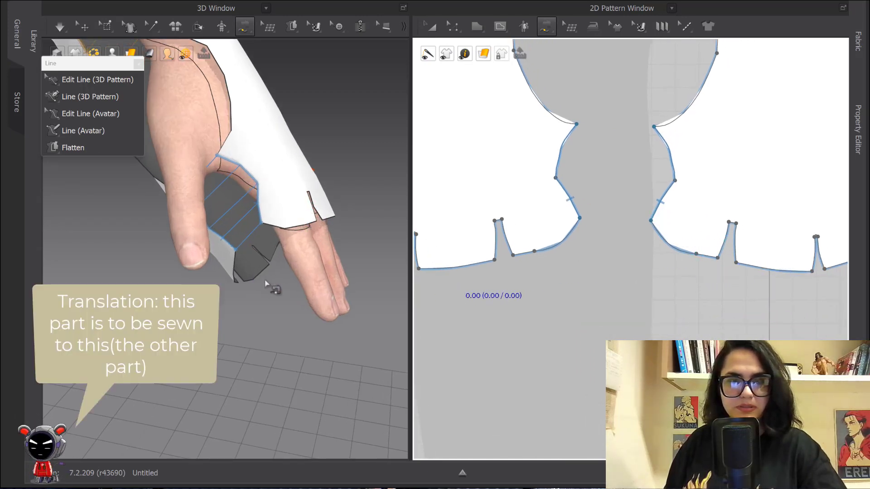
{"action": "right_click_drag", "start_coordinate": [297, 256], "coordinate": [224, 299]}
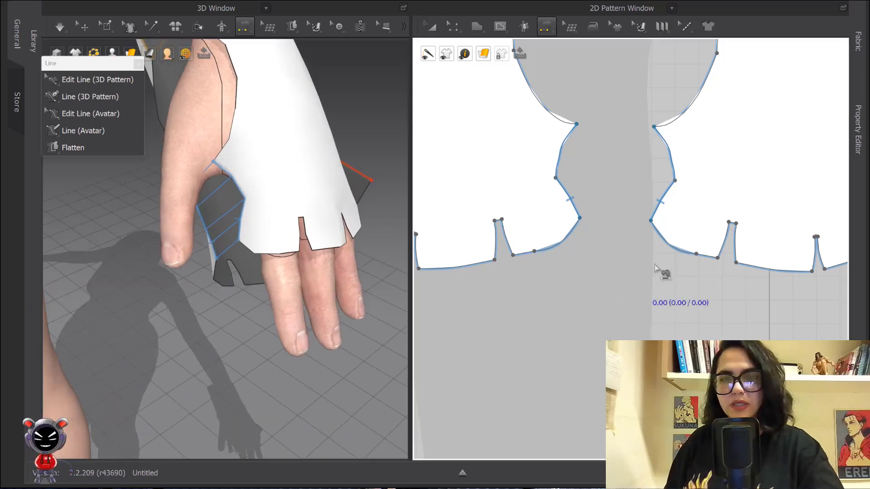
{"action": "key", "text": "n"}
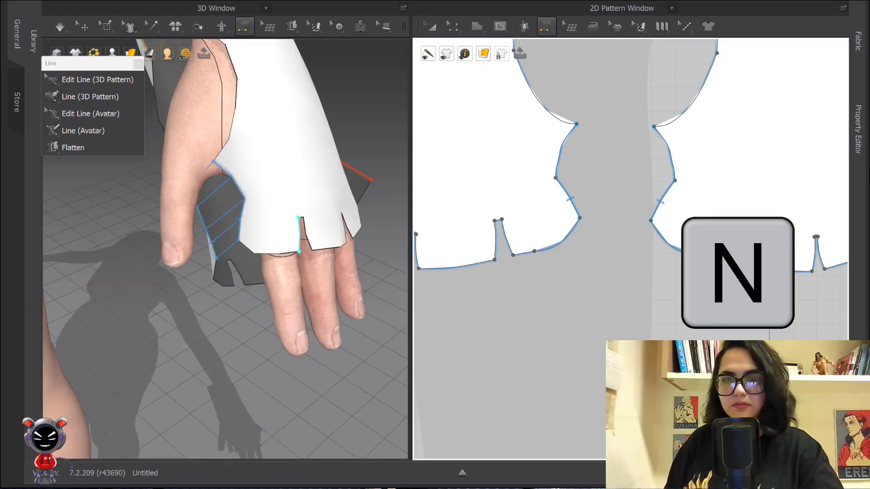
{"action": "left_click", "coordinate": [510, 234]}
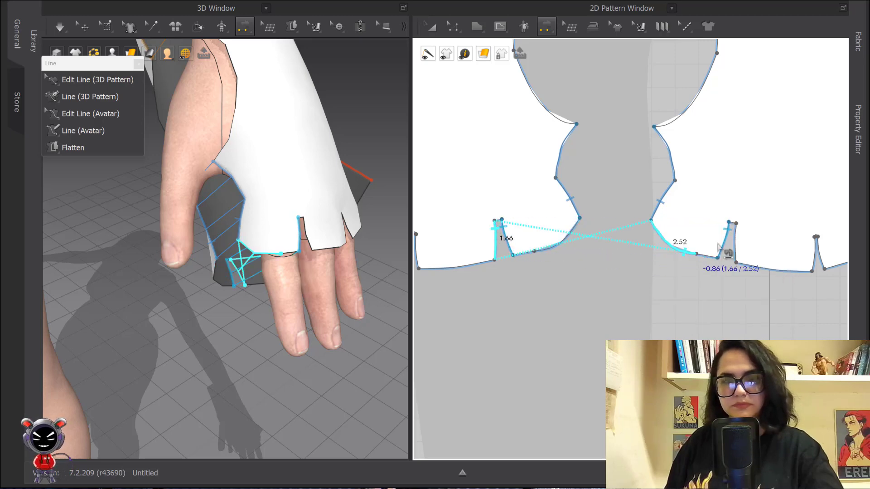
{"action": "left_click", "coordinate": [745, 244]}
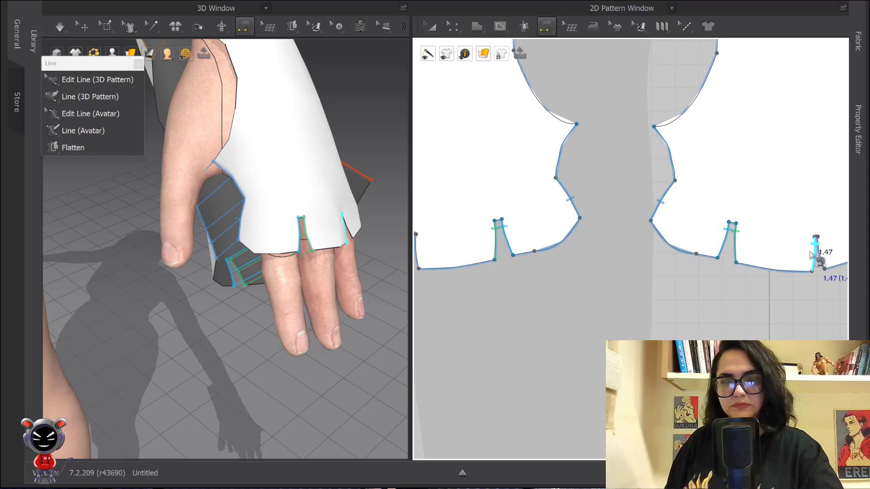
Step: Sew both edges of the slit between middle and ring finger to the matching edges on the other piece
{"action": "left_click", "coordinate": [815, 253]}
{"action": "middle_click_drag", "start_coordinate": [427, 246], "coordinate": [455, 240]}
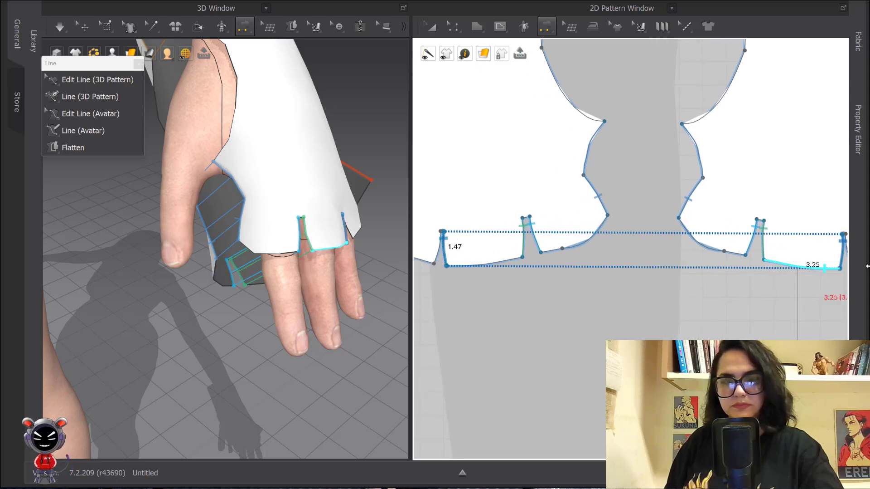
{"action": "scroll", "coordinate": [798, 269], "scroll_direction": "down", "scroll_amount": 2}
{"action": "left_click", "coordinate": [813, 236]}
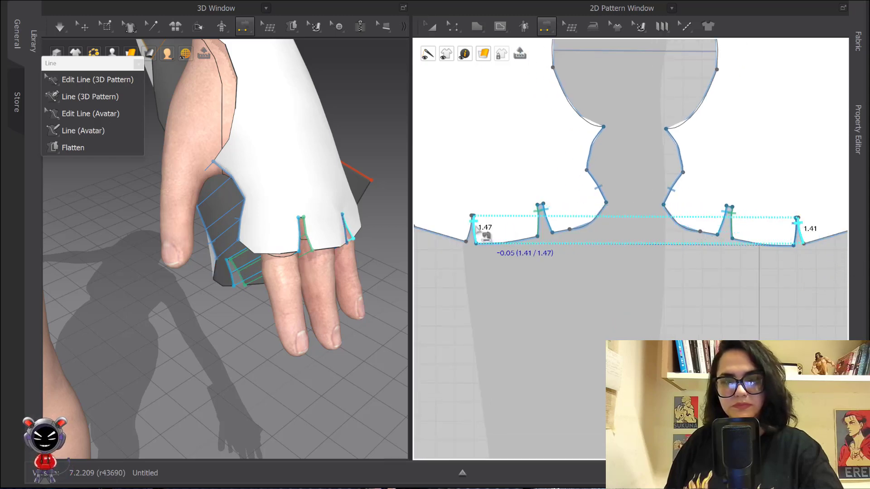
{"action": "left_click", "coordinate": [465, 228]}
Step: Sew both edges of the slit between ring and little finger to their counterparts on the other glove piece
{"action": "scroll", "coordinate": [467, 231], "scroll_direction": "down", "scroll_amount": 2}
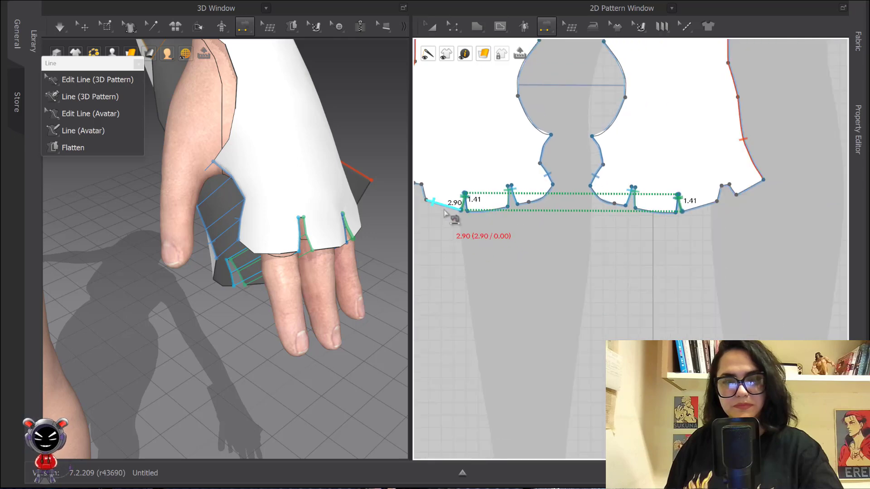
{"action": "left_click", "coordinate": [424, 192]}
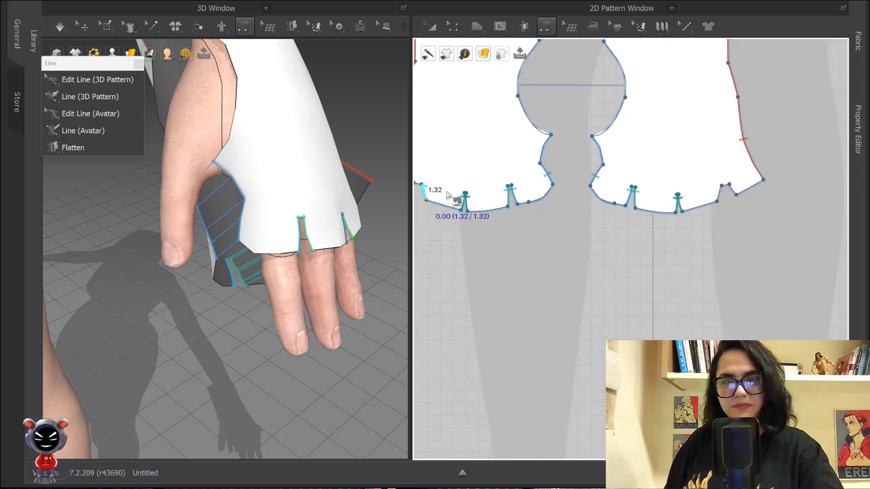
{"action": "left_click", "coordinate": [728, 190]}
{"action": "middle_click_drag", "start_coordinate": [503, 197], "coordinate": [565, 211]}
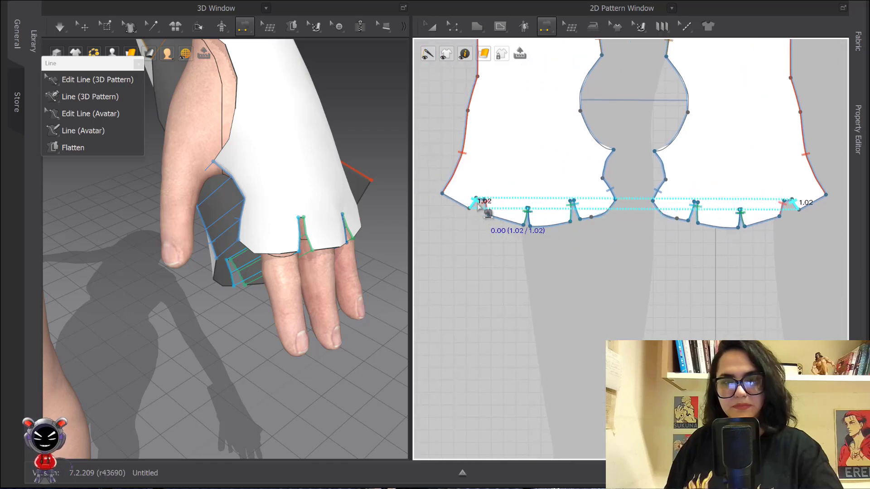
{"action": "left_click", "coordinate": [479, 205]}
Step: Strengthen the back-of-hand glove piece and the palm-side glove piece
{"action": "left_click", "coordinate": [431, 26]}
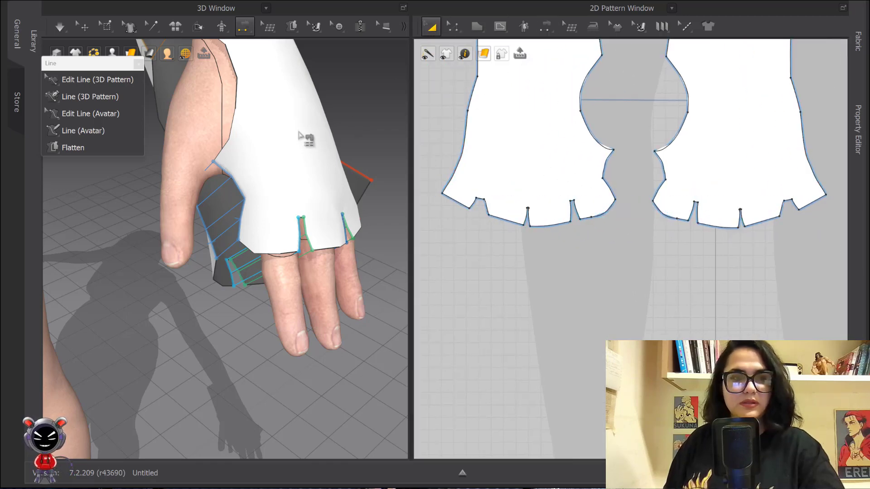
{"action": "left_click", "coordinate": [84, 26]}
{"action": "left_click", "coordinate": [282, 148]}
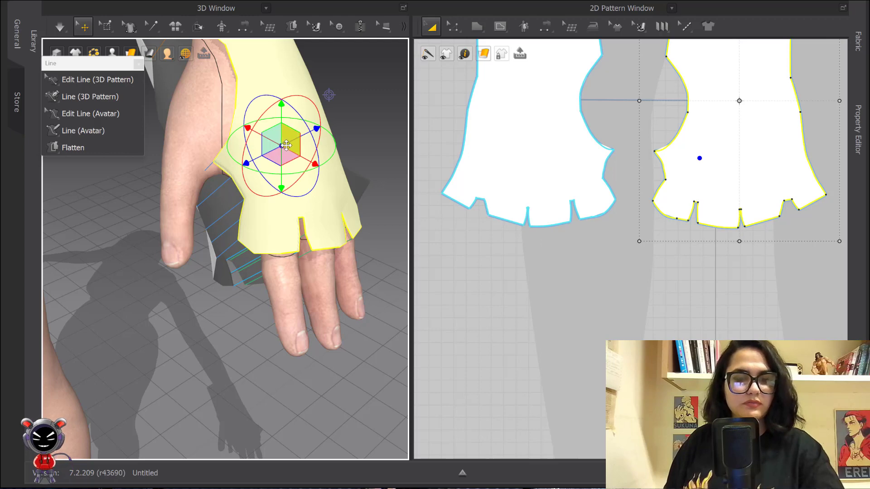
{"action": "right_click_drag", "start_coordinate": [290, 145], "coordinate": [379, 128]}
{"action": "left_click", "coordinate": [183, 115]}
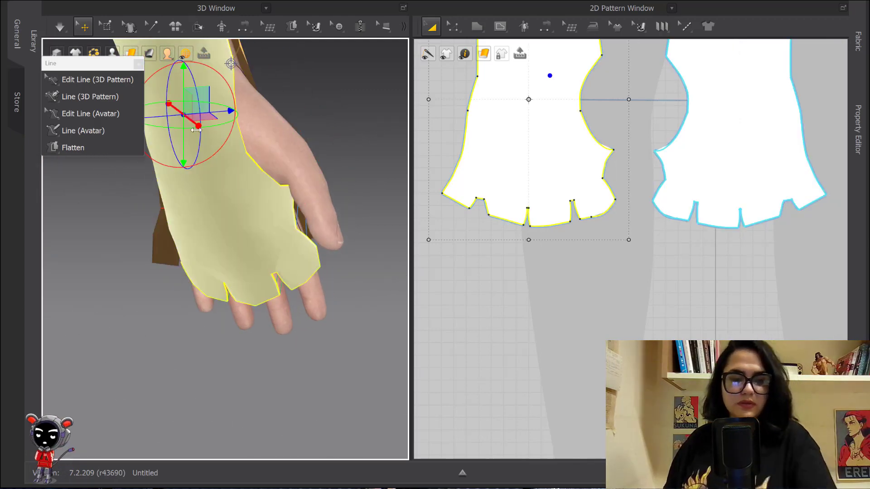
{"action": "right_click_drag", "start_coordinate": [195, 130], "coordinate": [266, 178]}
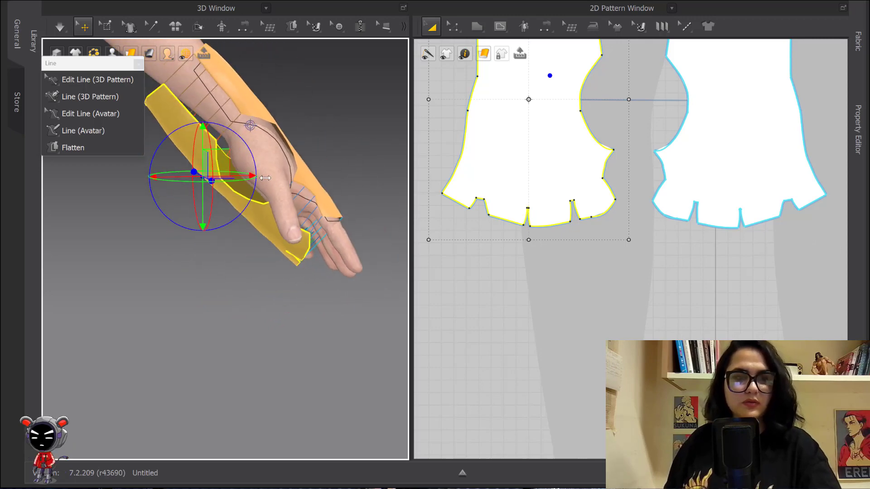
{"action": "middle_click_drag", "start_coordinate": [265, 177], "coordinate": [285, 264]}
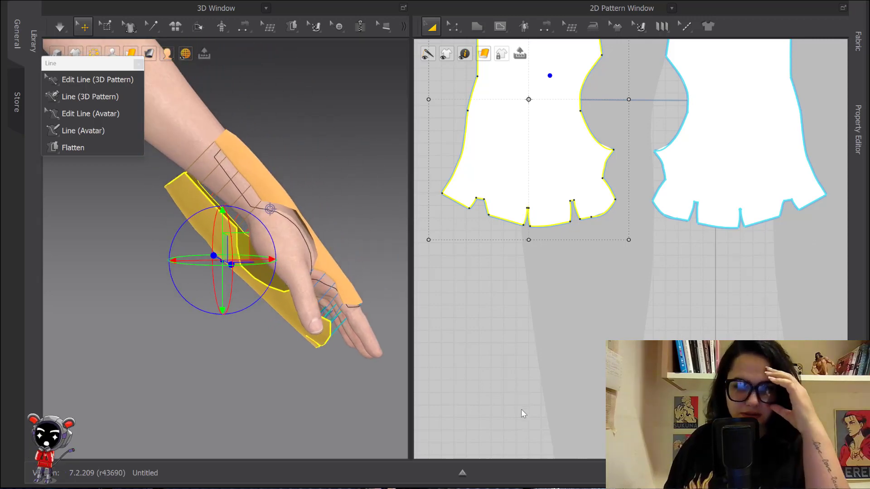
Step: Simulate the sewn glove to close it around the hand and check its fit at the fingers and cuff
{"action": "left_click", "coordinate": [59, 27]}
{"action": "left_click", "coordinate": [61, 27]}
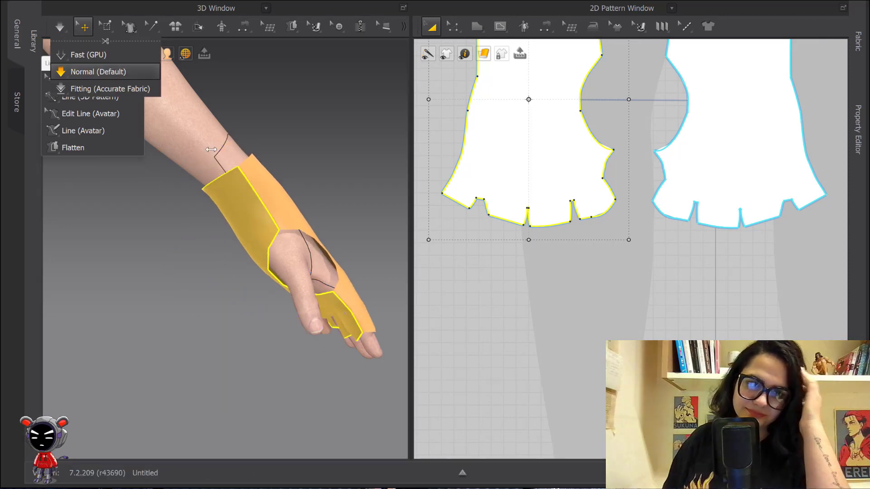
{"action": "right_click_drag", "start_coordinate": [323, 200], "coordinate": [223, 207]}
{"action": "scroll", "coordinate": [224, 211], "scroll_direction": "up", "scroll_amount": 8}
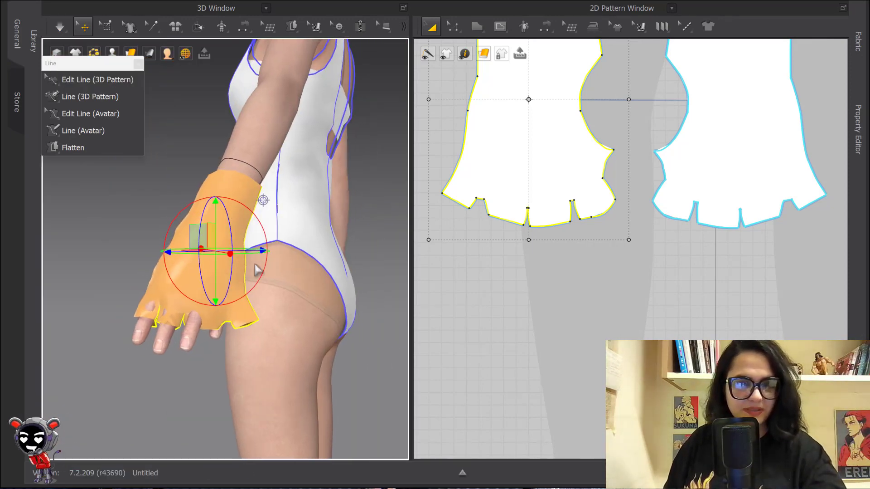
{"action": "right_click_drag", "start_coordinate": [225, 254], "coordinate": [278, 294]}
{"action": "middle_click_drag", "start_coordinate": [297, 174], "coordinate": [285, 264]}
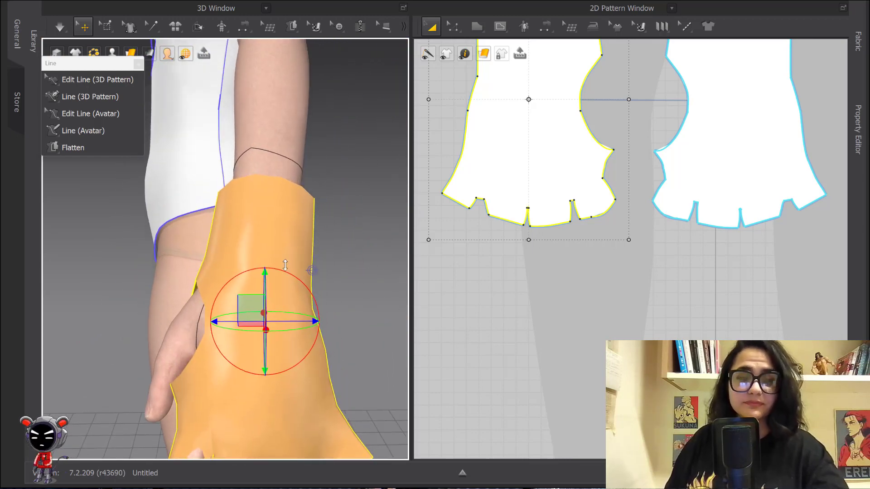
Step: Create an avatar circumference measure around the lower forearm just above the glove's cuff
{"action": "right_click_drag", "start_coordinate": [281, 169], "coordinate": [301, 194]}
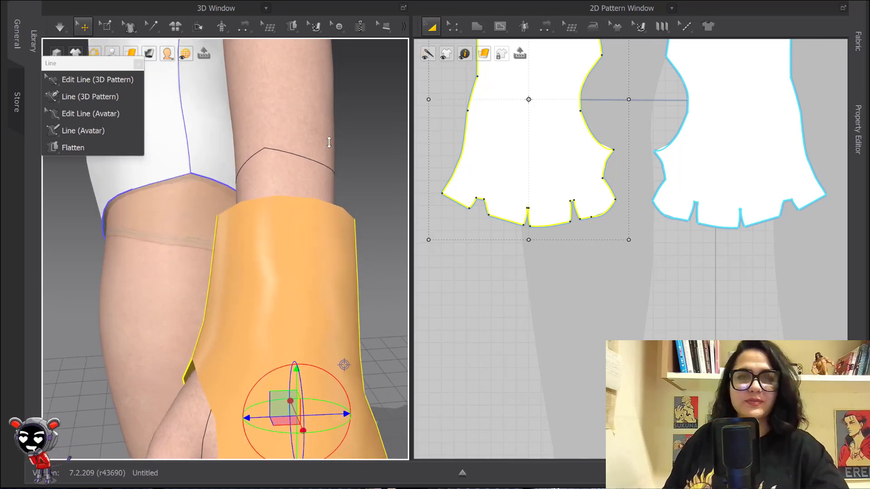
{"action": "left_click", "coordinate": [403, 26]}
{"action": "left_click", "coordinate": [106, 49]}
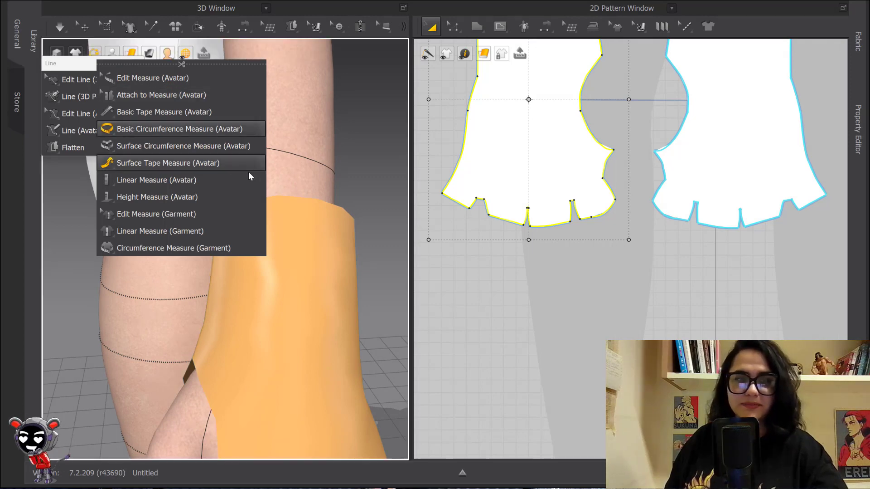
{"action": "left_click", "coordinate": [132, 163]}
{"action": "left_click", "coordinate": [266, 178]}
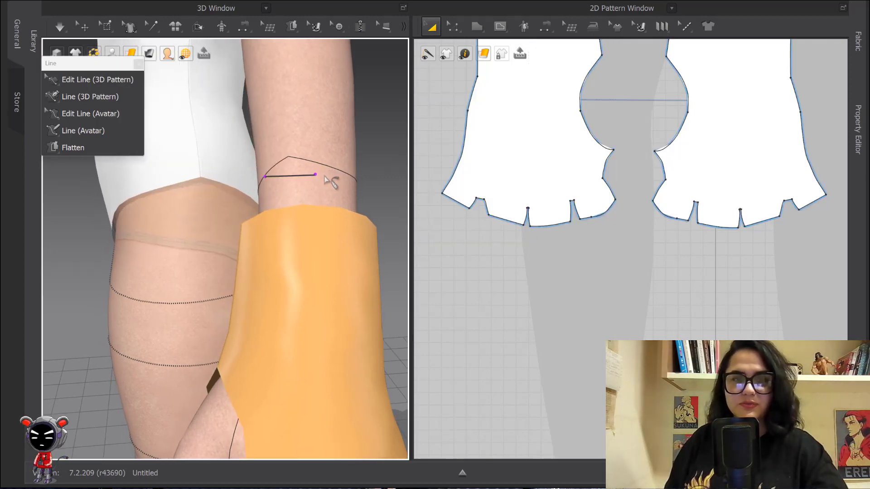
{"action": "left_click", "coordinate": [343, 180]}
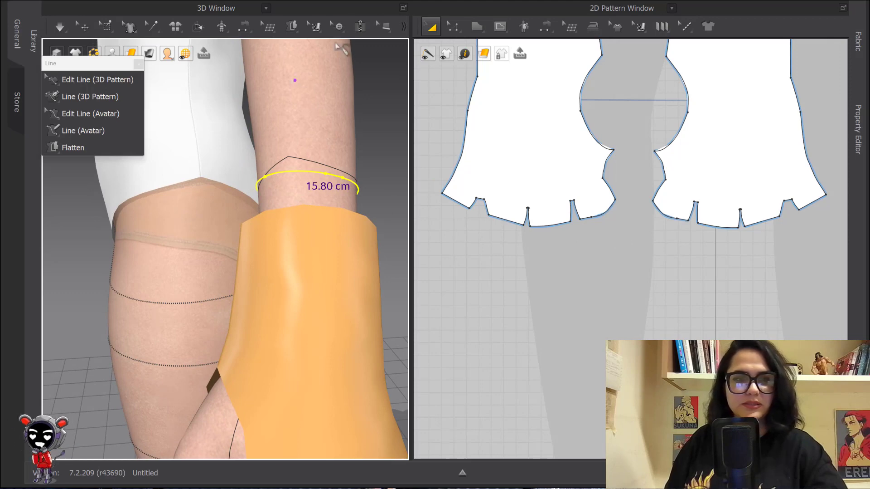
Step: Attach the glove's cuff edge to the forearm measure with Attach to Measure (Avatar) and simulate the garment
{"action": "left_click", "coordinate": [403, 27]}
{"action": "left_click", "coordinate": [99, 48]}
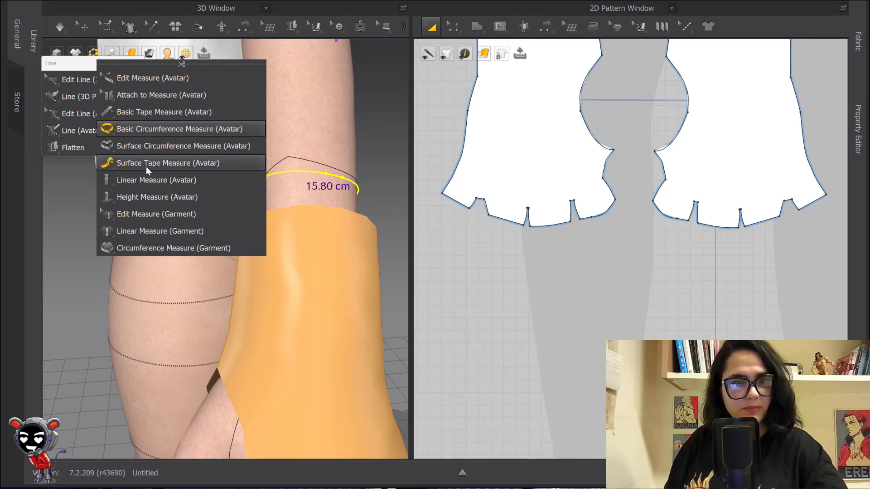
{"action": "left_click", "coordinate": [145, 96]}
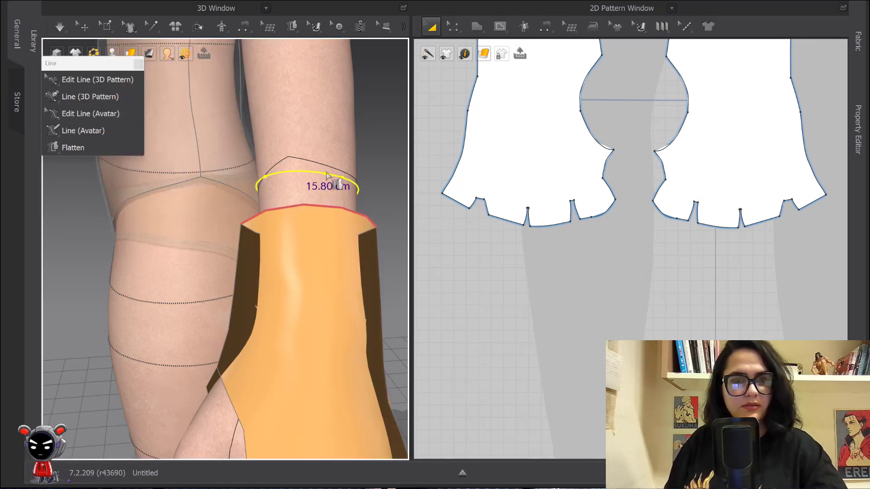
{"action": "left_click", "coordinate": [304, 175]}
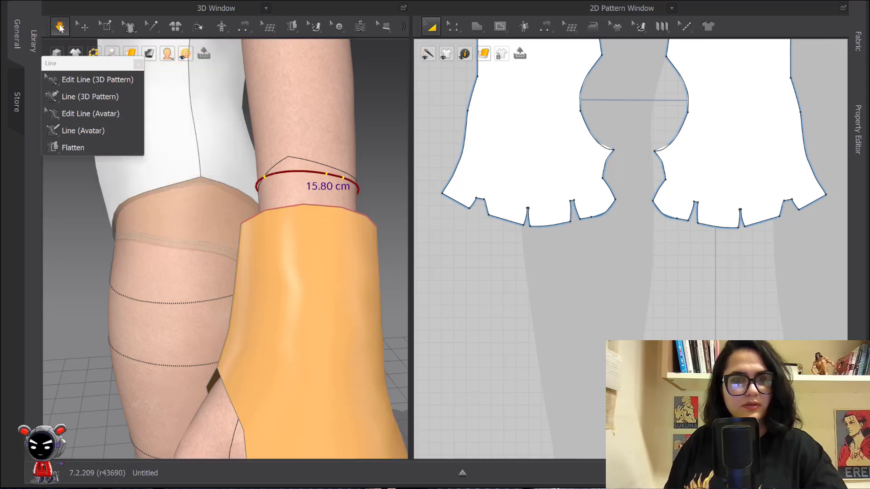
{"action": "left_click", "coordinate": [60, 27]}
{"action": "left_click", "coordinate": [59, 26]}
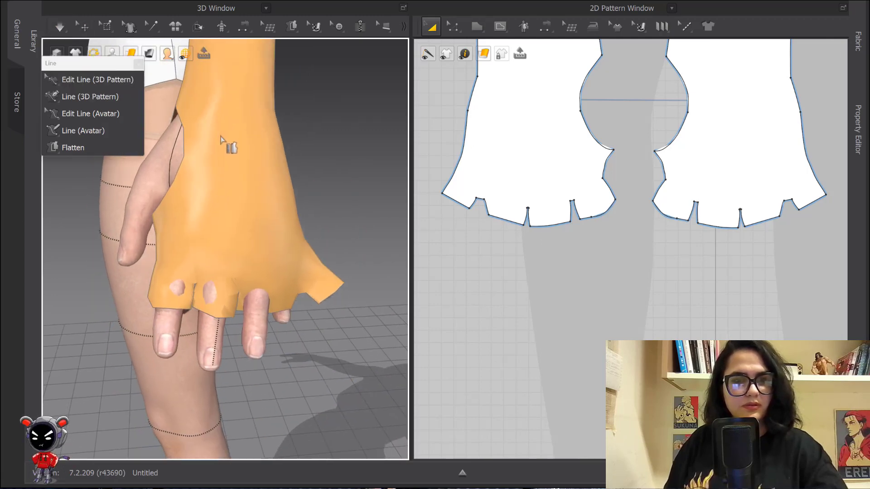
{"action": "scroll", "coordinate": [490, 218], "scroll_direction": "down", "scroll_amount": 3}
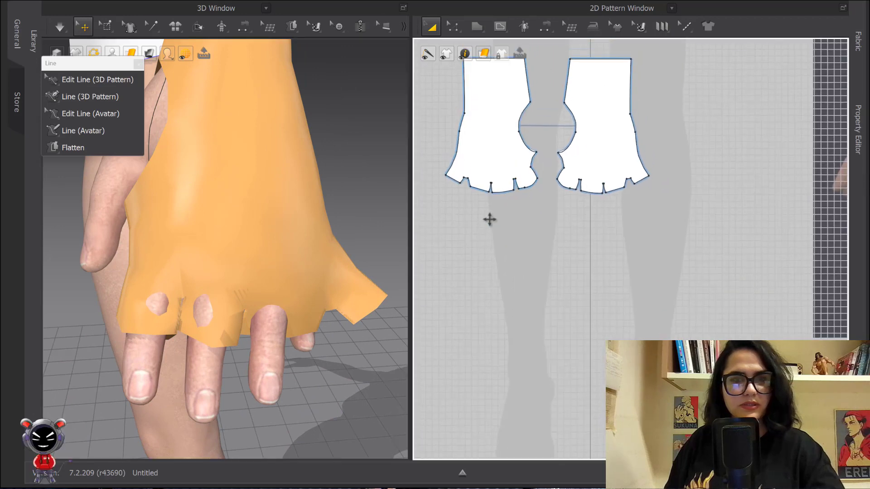
Step: Set the particle distance of both glove pieces to 5 mm and simulate the garment
{"action": "left_click", "coordinate": [496, 156]}
{"action": "left_click", "coordinate": [593, 145], "text": "shift"}
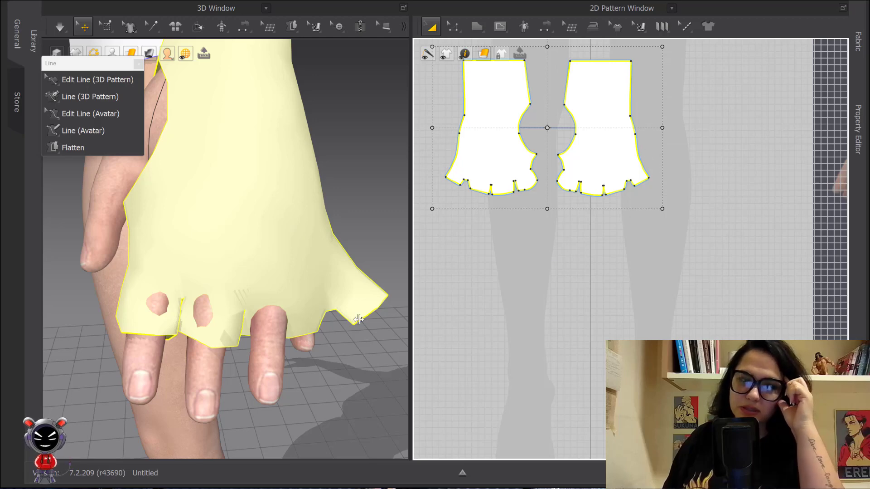
{"action": "left_click", "coordinate": [857, 117]}
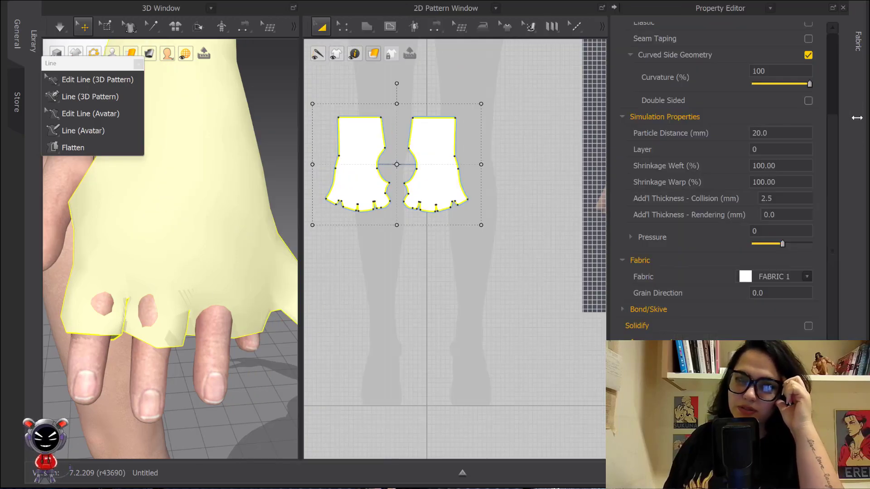
{"action": "scroll", "coordinate": [726, 316], "scroll_direction": "down", "scroll_amount": 3}
{"action": "scroll", "coordinate": [720, 200], "scroll_direction": "up", "scroll_amount": 3}
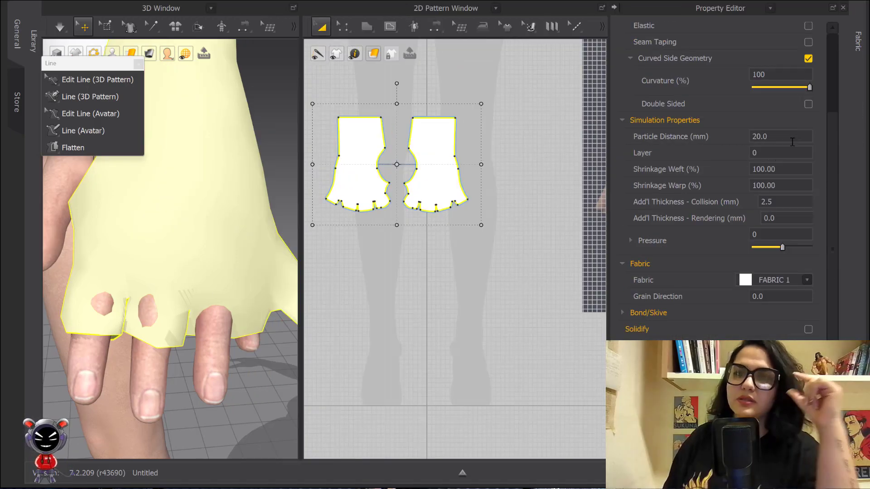
{"action": "left_click", "coordinate": [787, 137]}
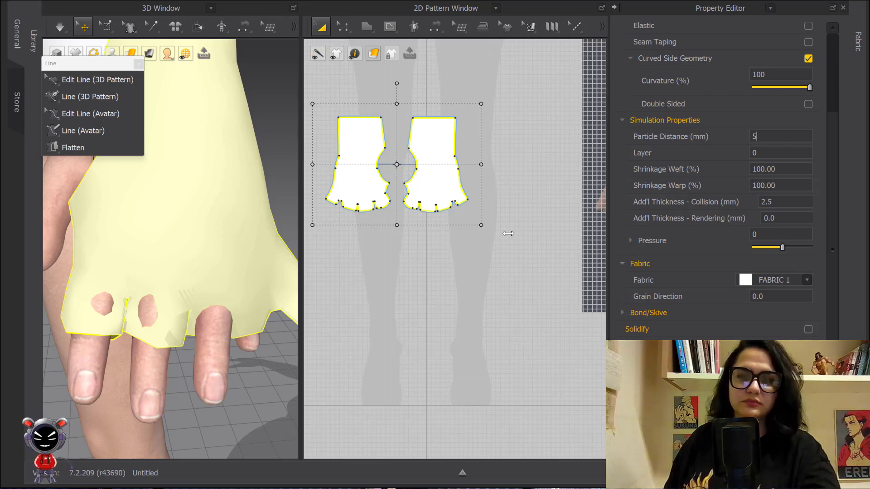
{"action": "type", "text": "5"}
{"action": "left_click", "coordinate": [477, 253]}
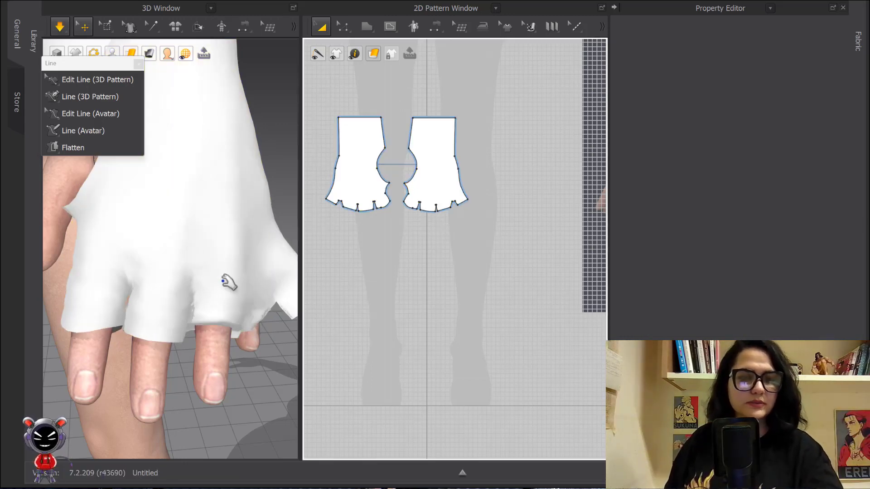
Step: Pull the back-of-hand fabric into place over the thumb side and knuckles during simulation
{"action": "left_click", "coordinate": [109, 212]}
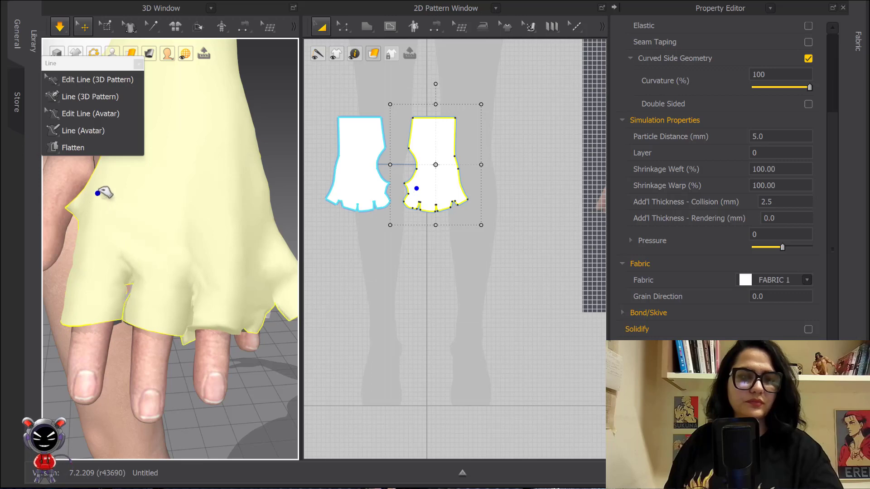
{"action": "key", "text": "space"}
{"action": "right_click_drag", "start_coordinate": [260, 238], "coordinate": [223, 277]}
{"action": "mouse_move", "coordinate": [212, 275]}
{"action": "left_mouse_down"}
{"action": "mouse_move", "coordinate": [241, 194]}
{"action": "mouse_move", "coordinate": [204, 295]}
{"action": "mouse_move", "coordinate": [210, 255]}
{"action": "mouse_move", "coordinate": [252, 183]}
{"action": "left_mouse_up"}
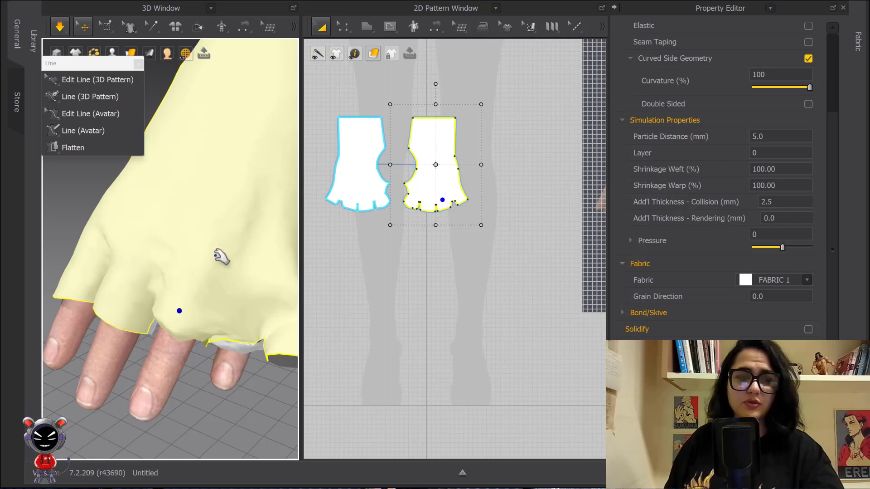
{"action": "key", "text": "space"}
{"action": "right_click_drag", "start_coordinate": [231, 297], "coordinate": [214, 277]}
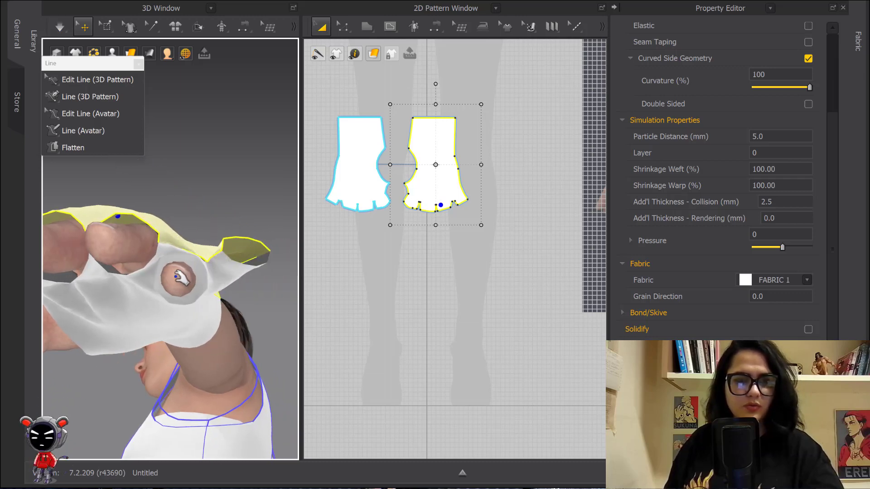
Step: Pull the palm and back pieces around the little finger during simulation so the finger sits in its opening
{"action": "left_click", "coordinate": [157, 300]}
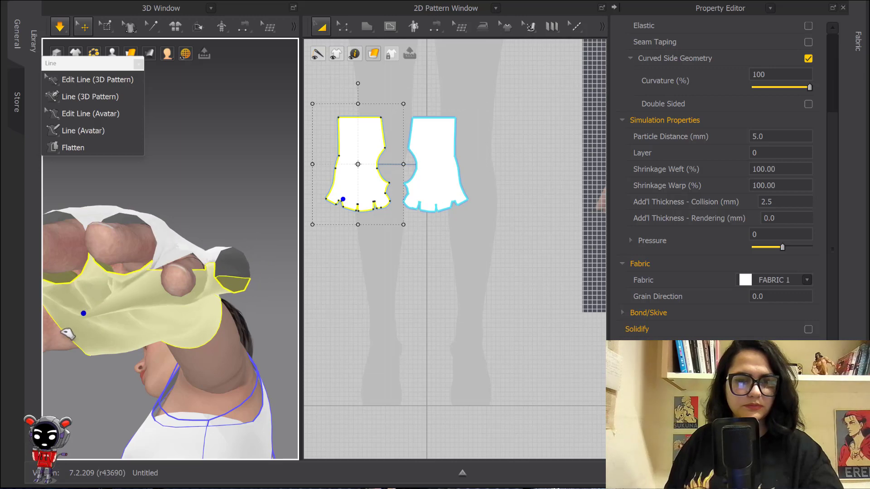
{"action": "left_click", "coordinate": [112, 304]}
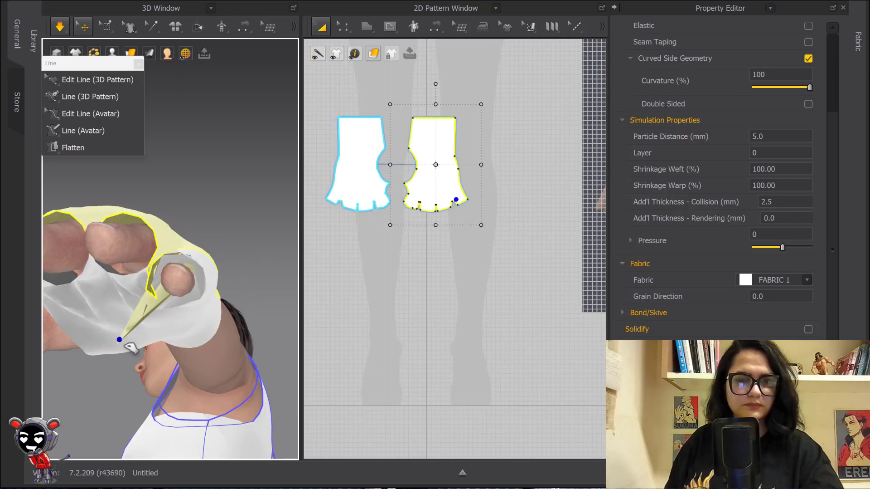
{"action": "left_click", "coordinate": [183, 288]}
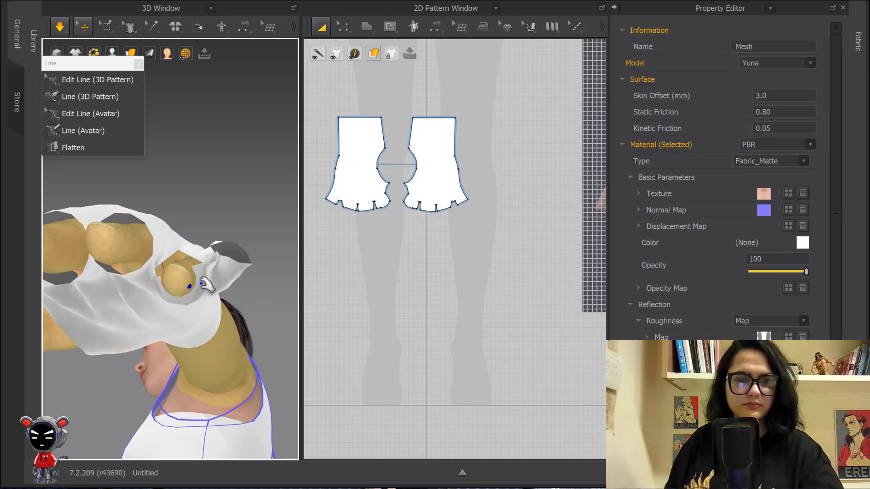
{"action": "left_click", "coordinate": [165, 300]}
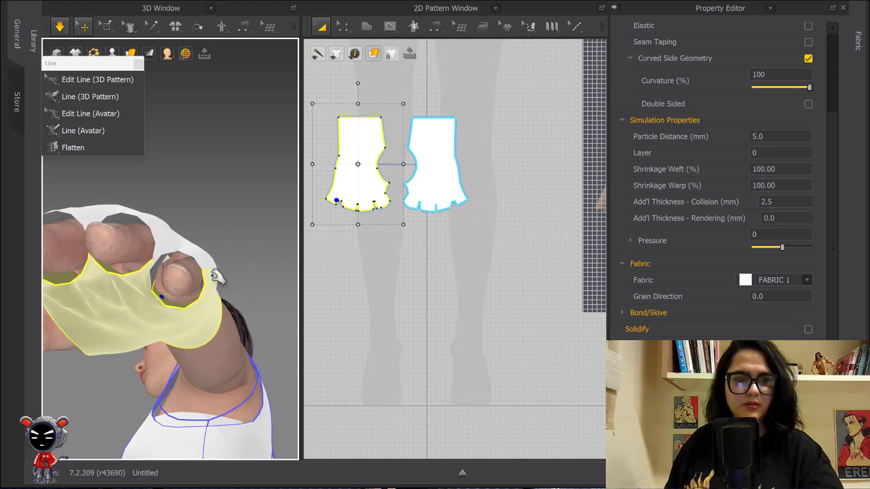
{"action": "key", "text": "space"}
Step: Simulate the glove while pulling its back toward the wrist and adjusting the fabric above the thumb opening
{"action": "right_click_drag", "start_coordinate": [221, 228], "coordinate": [218, 347]}
{"action": "key", "text": "space"}
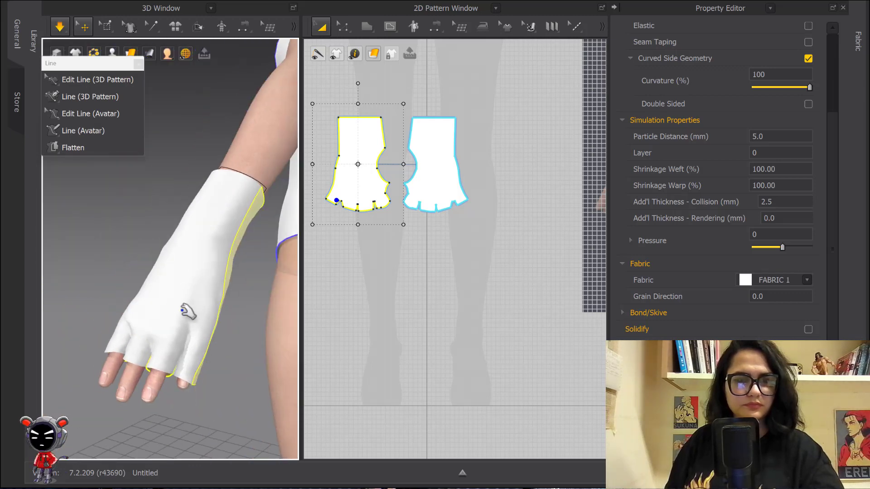
{"action": "left_click", "coordinate": [180, 280]}
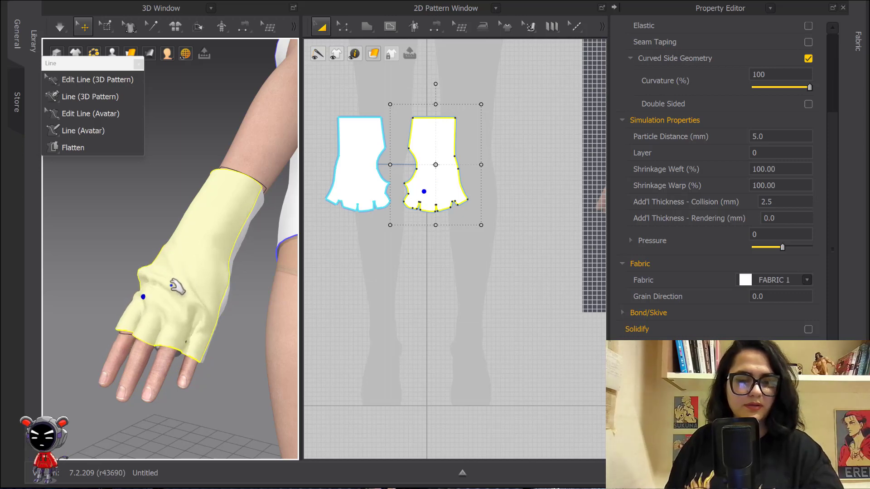
{"action": "right_click_drag", "start_coordinate": [171, 284], "coordinate": [232, 282]}
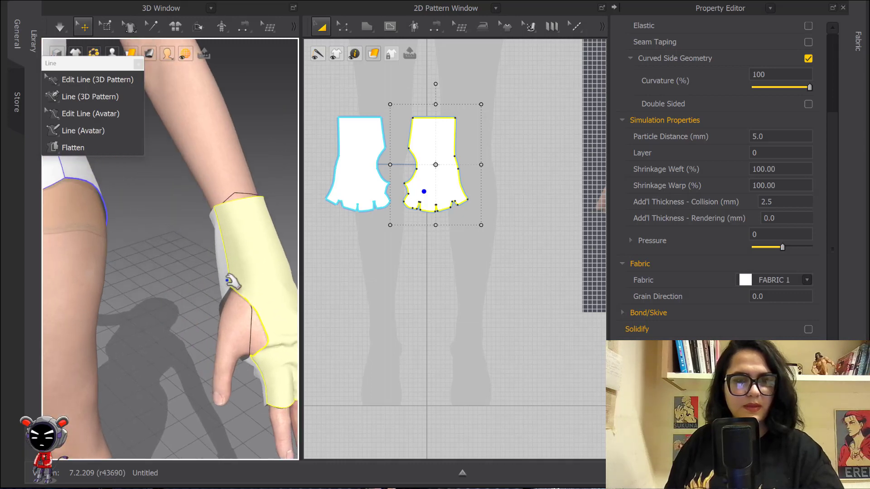
{"action": "left_click_drag", "start_coordinate": [256, 288], "coordinate": [237, 240]}
{"action": "key", "text": "space"}
Step: Move the lower corner point of the thumb opening about 0.42 cm into the glove piece and simulate the garment
{"action": "scroll", "coordinate": [422, 281], "scroll_direction": "up", "scroll_amount": 10}
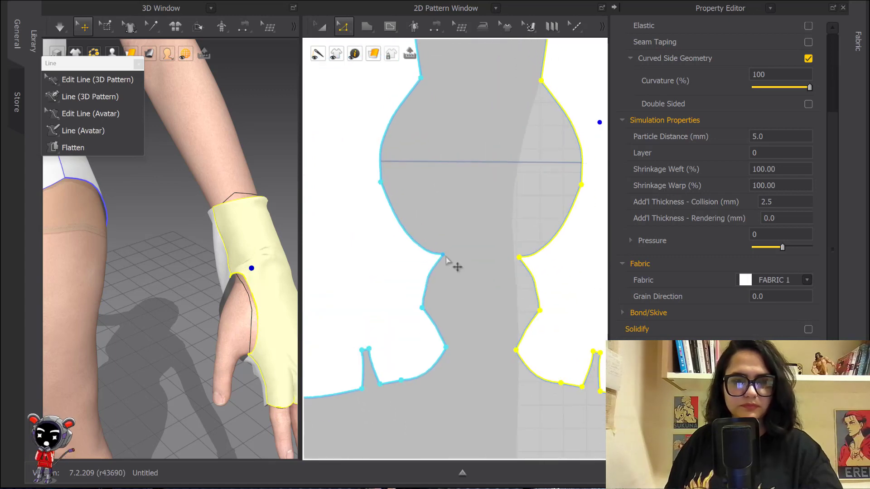
{"action": "left_click", "coordinate": [446, 260]}
{"action": "left_click", "coordinate": [437, 260]}
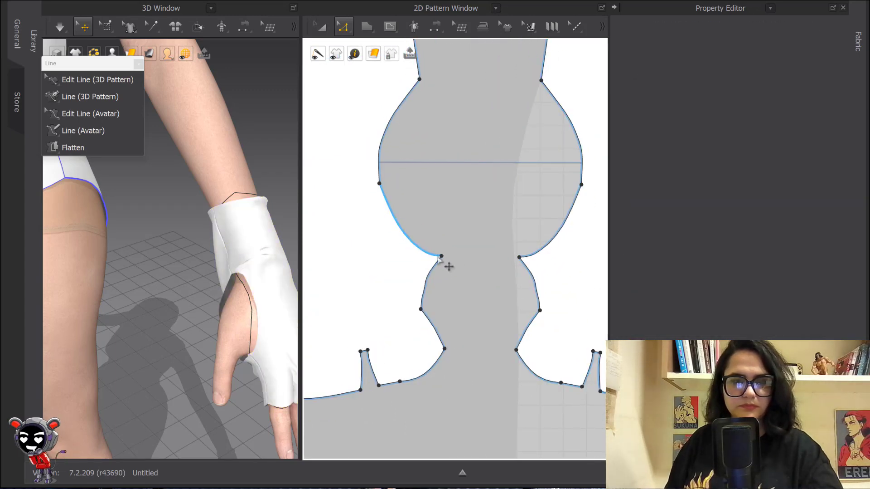
{"action": "left_click", "coordinate": [441, 257]}
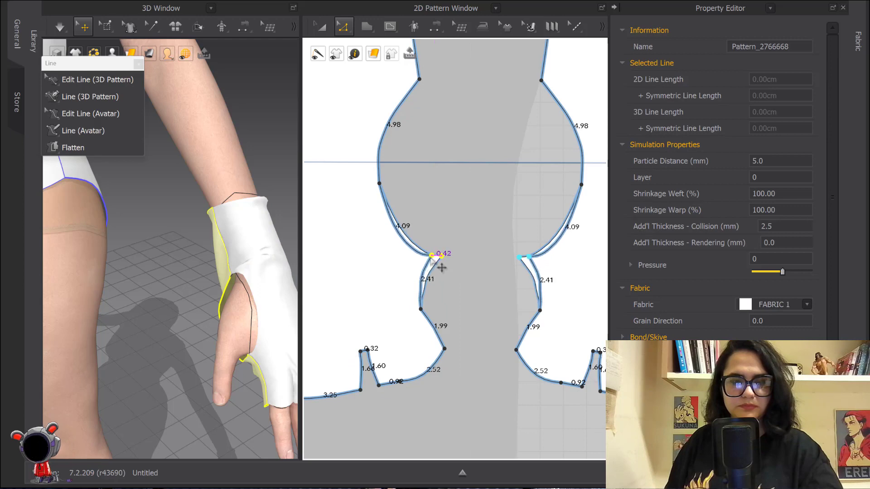
{"action": "key", "text": "space"}
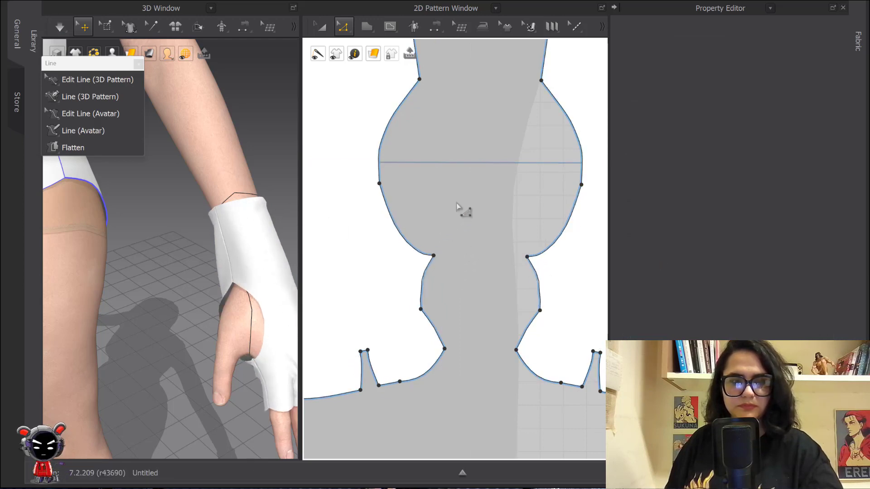
Step: Sew the upper part of the thumb opening's edges together over about 2.36 cm and simulate the seam
{"action": "middle_click_drag", "start_coordinate": [457, 207], "coordinate": [444, 254]}
{"action": "middle_click_drag", "start_coordinate": [416, 211], "coordinate": [422, 237]}
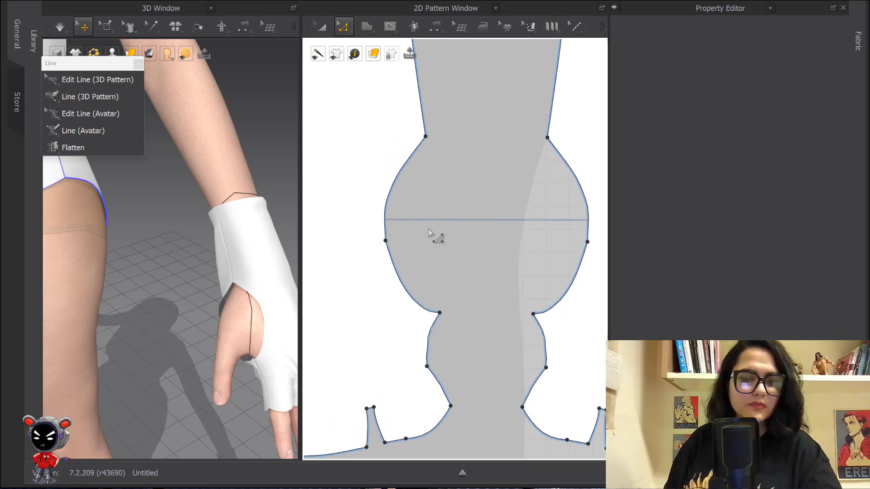
{"action": "key", "text": "m"}
{"action": "left_click", "coordinate": [427, 139]}
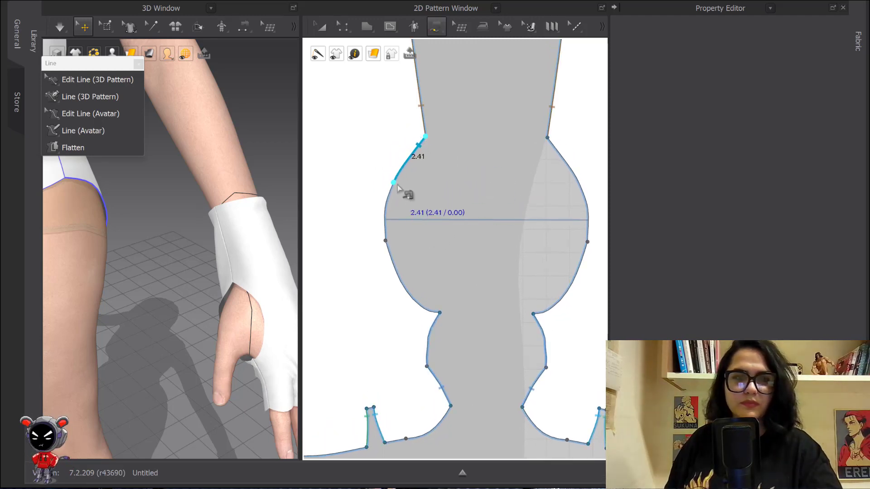
{"action": "left_click", "coordinate": [576, 184]}
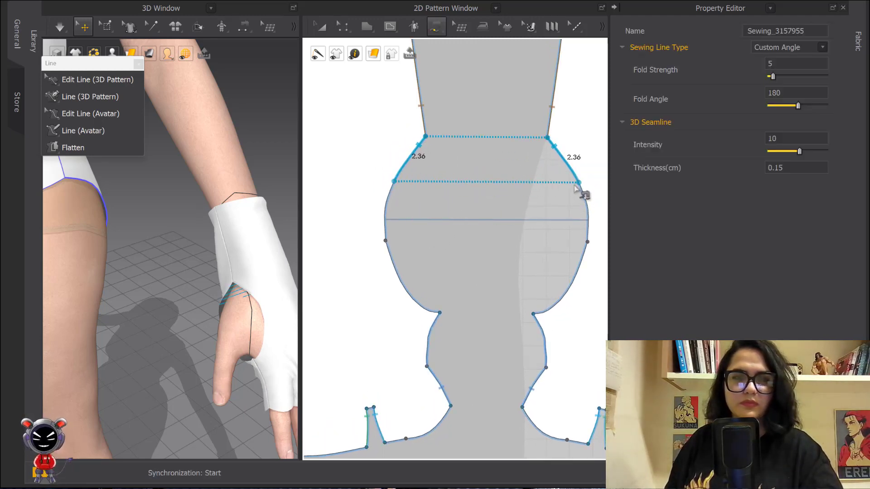
{"action": "key", "text": "space"}
{"action": "left_click", "coordinate": [245, 283]}
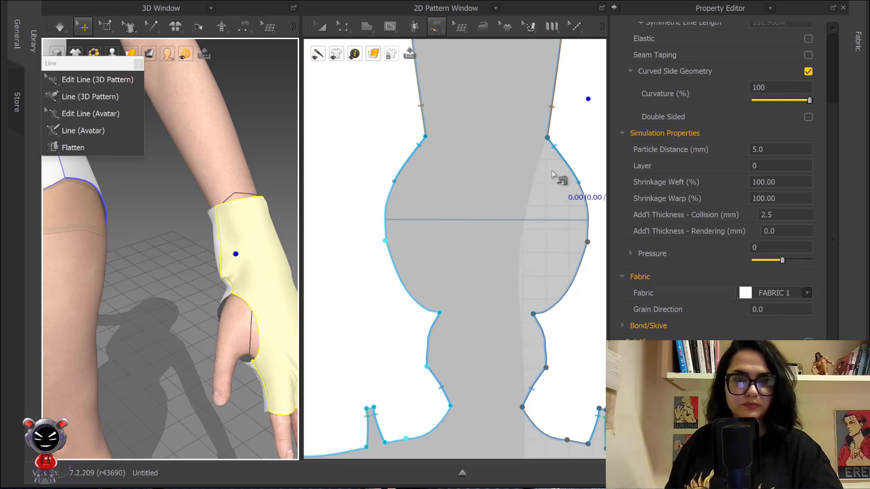
Step: Try deleting the wrist point above the thumb curve on the mirrored glove pieces and undo the deletion
{"action": "middle_click_drag", "start_coordinate": [490, 177], "coordinate": [490, 202]}
{"action": "key", "text": "z"}
{"action": "left_click_drag", "start_coordinate": [443, 148], "coordinate": [418, 172]}
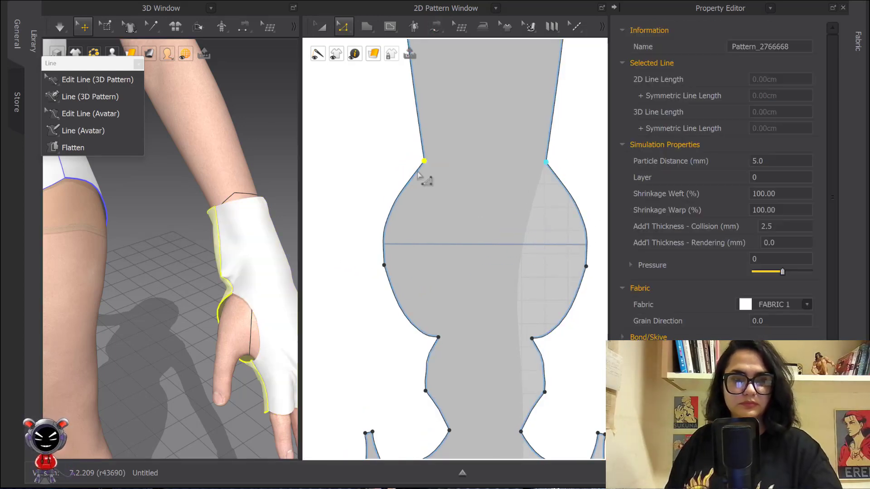
{"action": "key", "text": "Delete"}
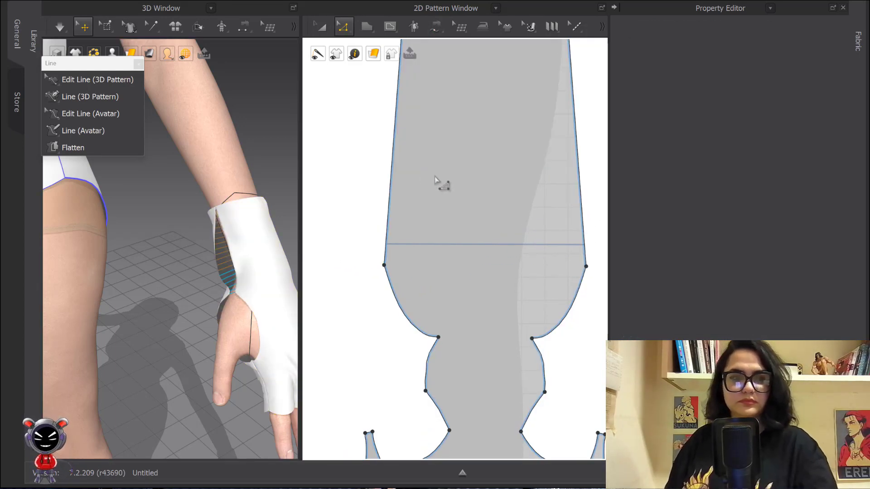
{"action": "key", "text": "space"}
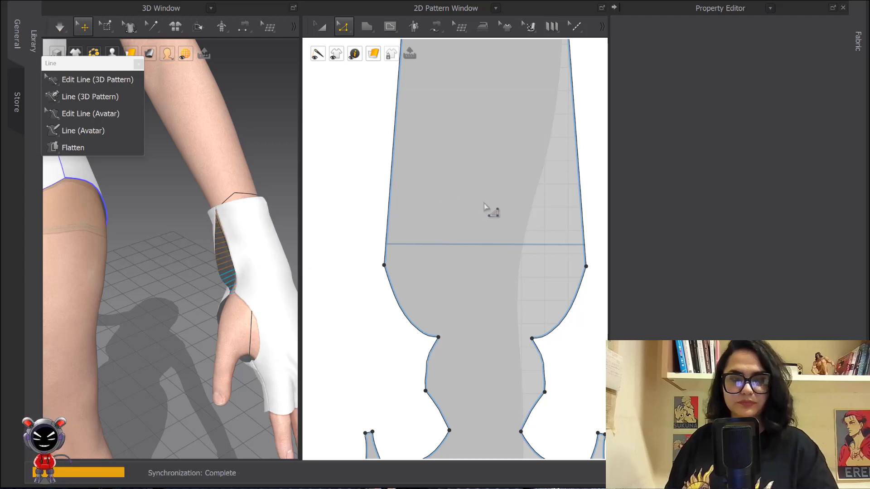
{"action": "key", "text": "ctrl+z"}
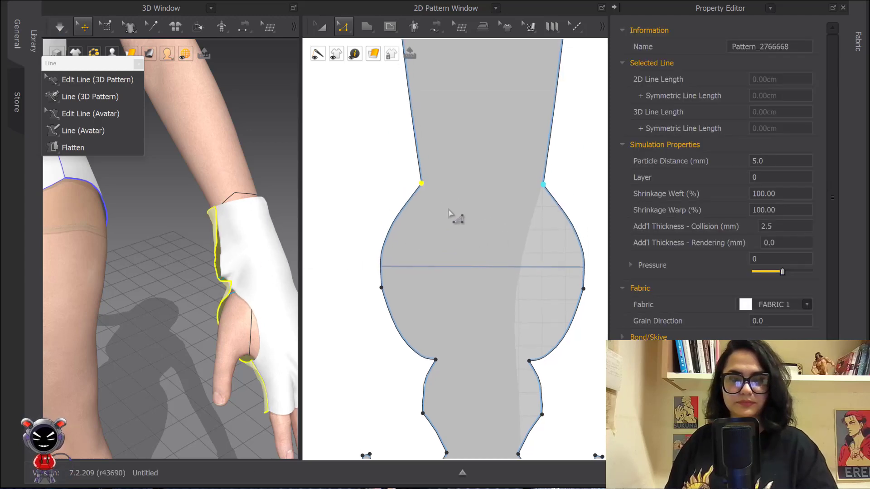
{"action": "left_click", "coordinate": [455, 211]}
Step: Delete the middle point of the thumb opening's curve on the mirrored glove pieces
{"action": "scroll", "coordinate": [458, 212], "scroll_direction": "down", "scroll_amount": 2}
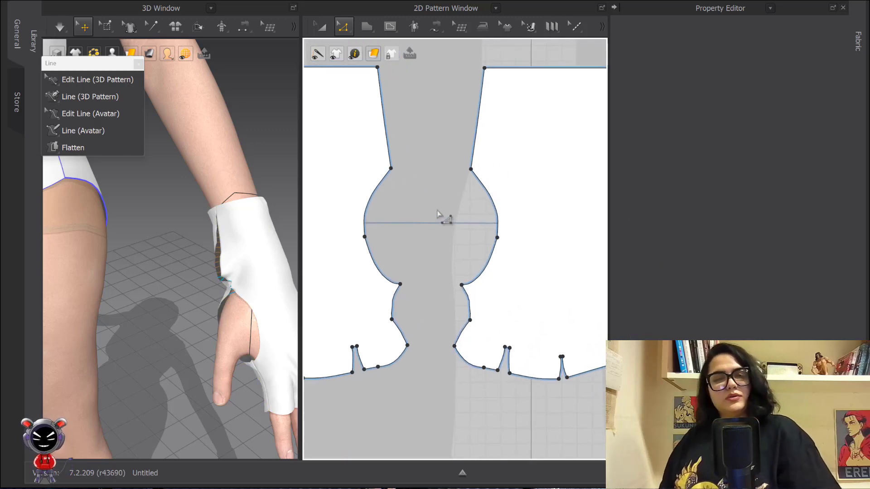
{"action": "scroll", "coordinate": [462, 206], "scroll_direction": "down", "scroll_amount": 2}
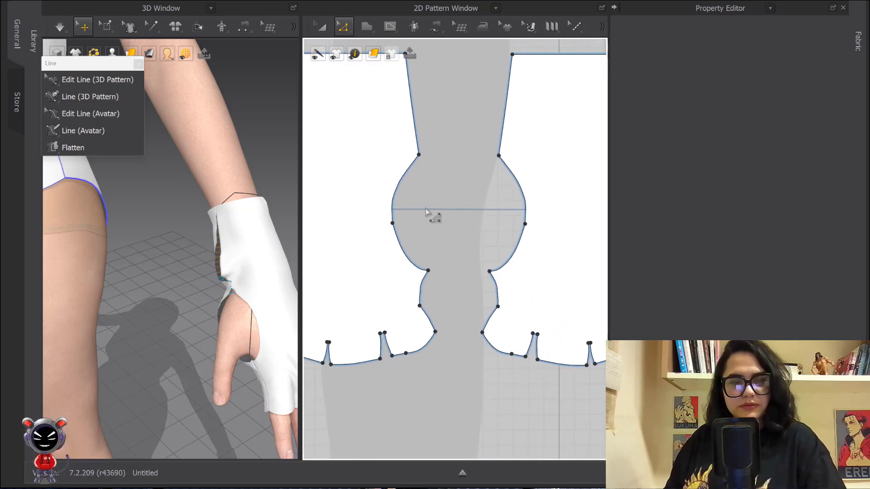
{"action": "left_click_drag", "start_coordinate": [383, 232], "coordinate": [383, 233]}
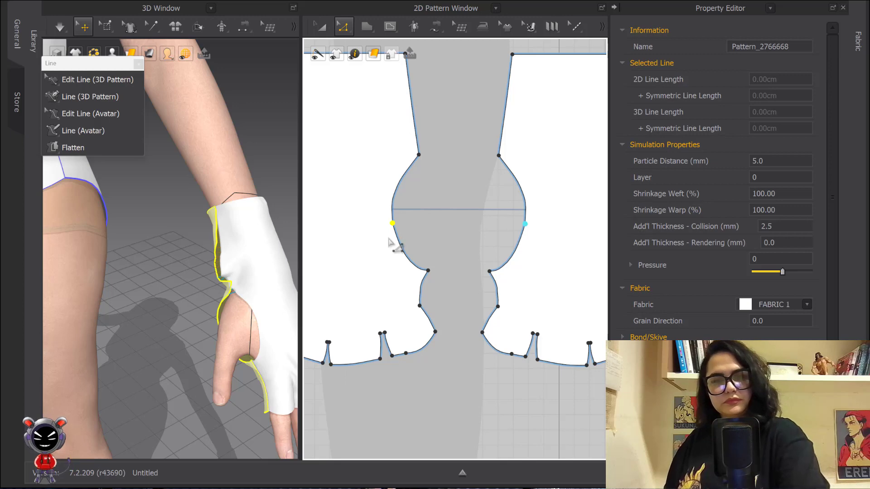
{"action": "key", "text": "Delete"}
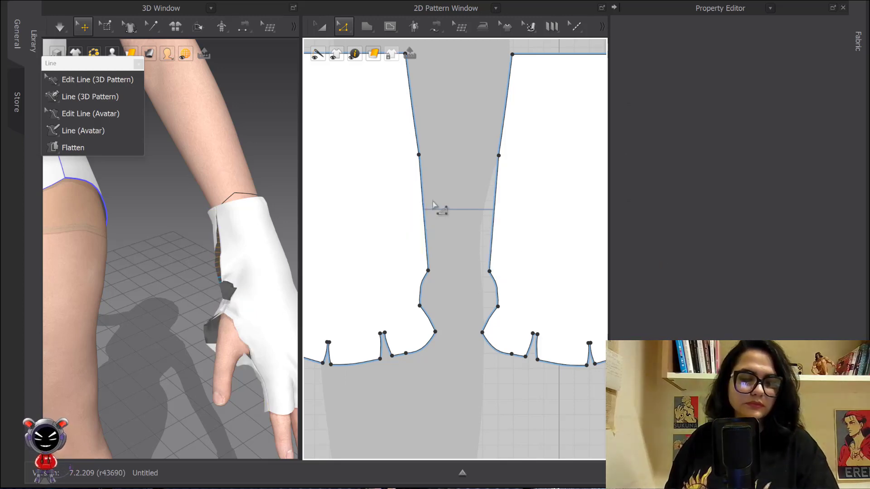
Step: Move the thumb-side cuff corner outward until the side edge from cuff to wrist is vertical
{"action": "middle_click_drag", "start_coordinate": [436, 127], "coordinate": [452, 181]}
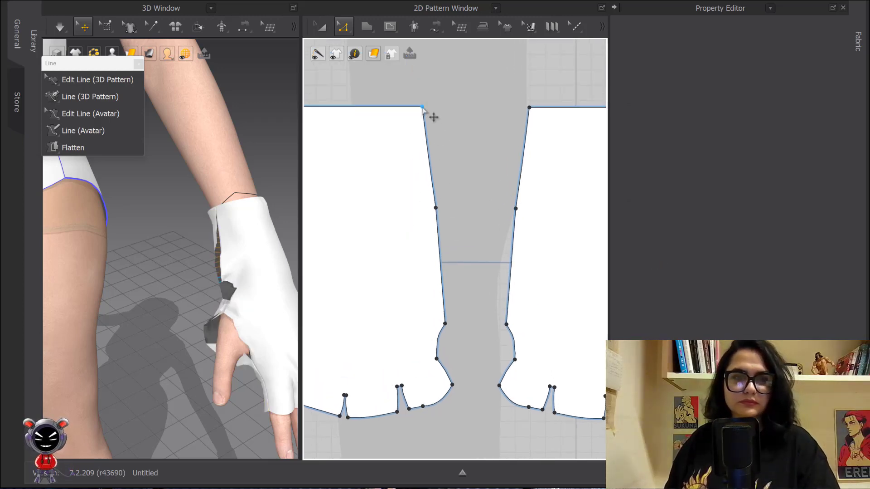
{"action": "left_click_drag", "start_coordinate": [422, 107], "coordinate": [436, 107]}
{"action": "left_click", "coordinate": [475, 186]}
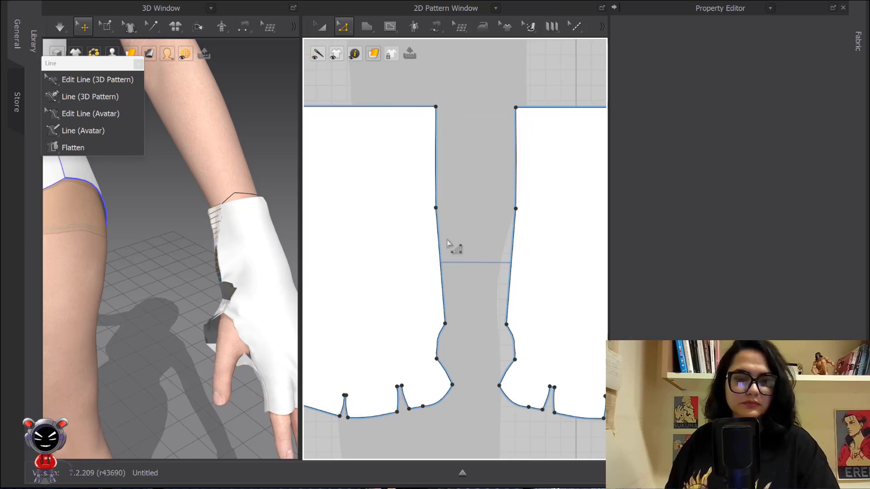
Step: Curve the edge below the wrist point slightly into the glove piece, about 7.83 cm long, and simulate the fit around the thumb
{"action": "left_click_drag", "start_coordinate": [439, 245], "coordinate": [428, 242]}
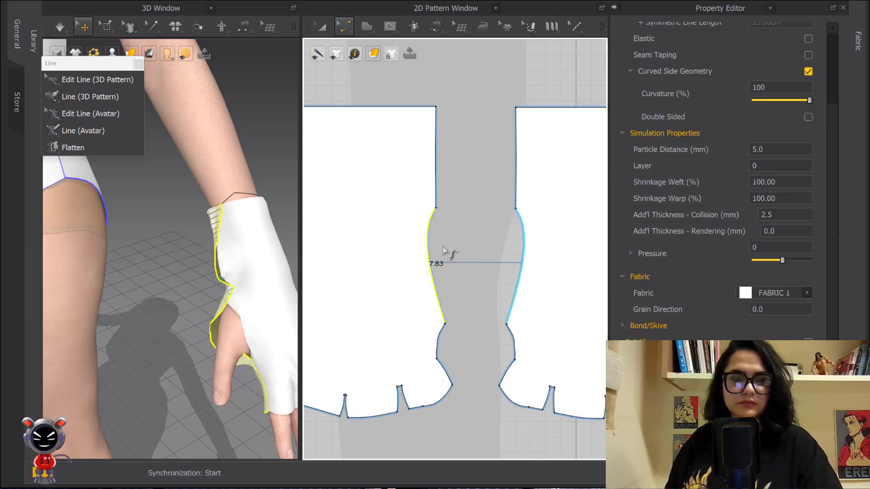
{"action": "key", "text": "space"}
{"action": "left_click", "coordinate": [237, 259]}
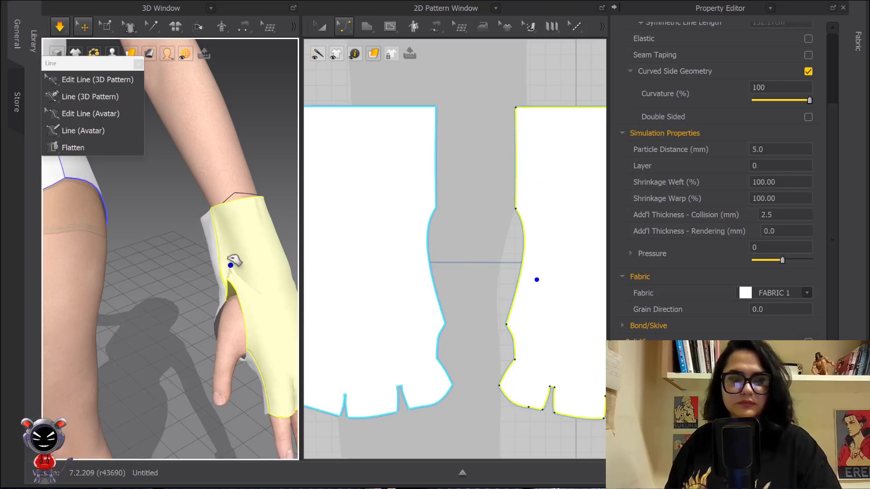
Step: Move the mirrored wrist points up until the straight cuff side is 5.76 cm long, and simulate the glove's fit
{"action": "left_click_drag", "start_coordinate": [235, 260], "coordinate": [225, 272]}
{"action": "key", "text": "space"}
{"action": "left_click", "coordinate": [461, 263]}
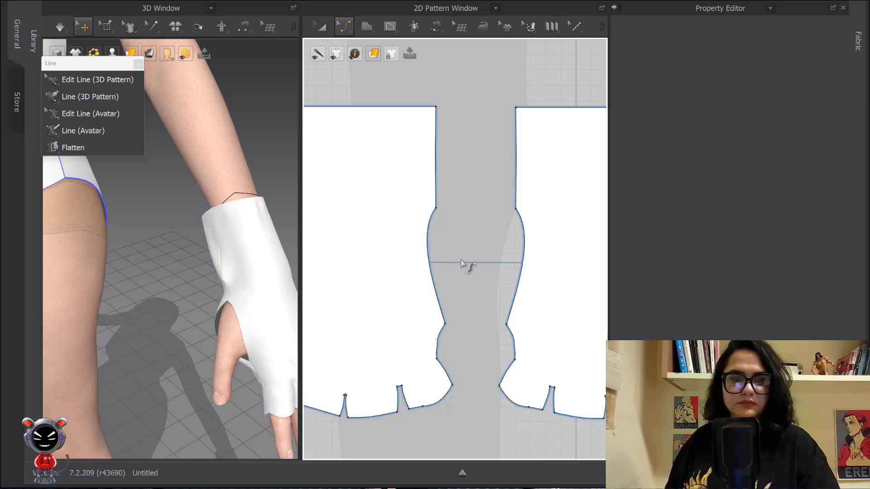
{"action": "left_click_drag", "start_coordinate": [439, 212], "coordinate": [442, 199]}
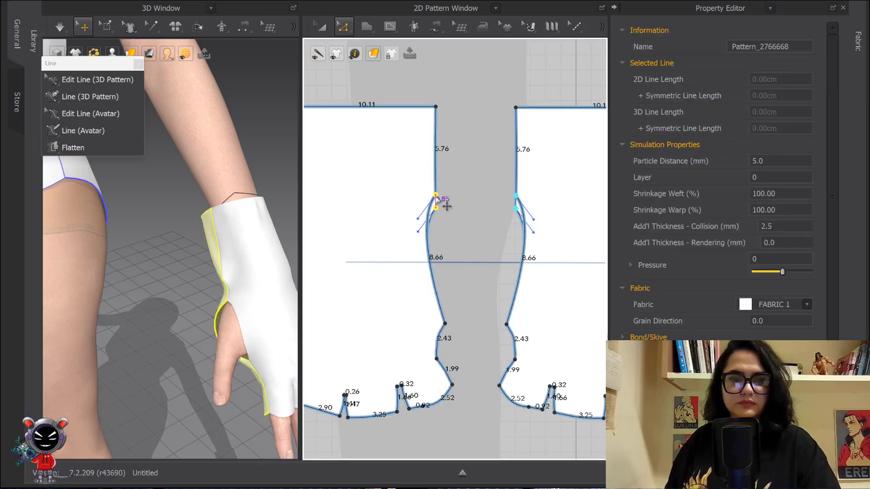
{"action": "key", "text": "space"}
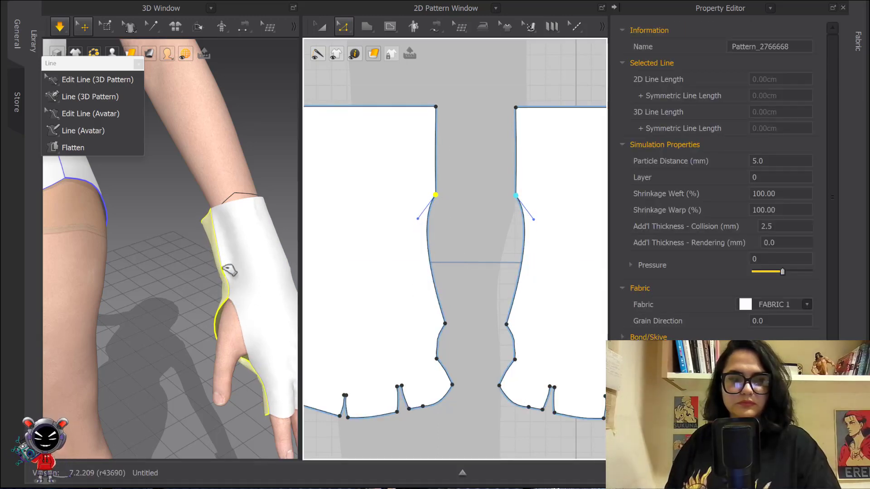
{"action": "left_click", "coordinate": [229, 267]}
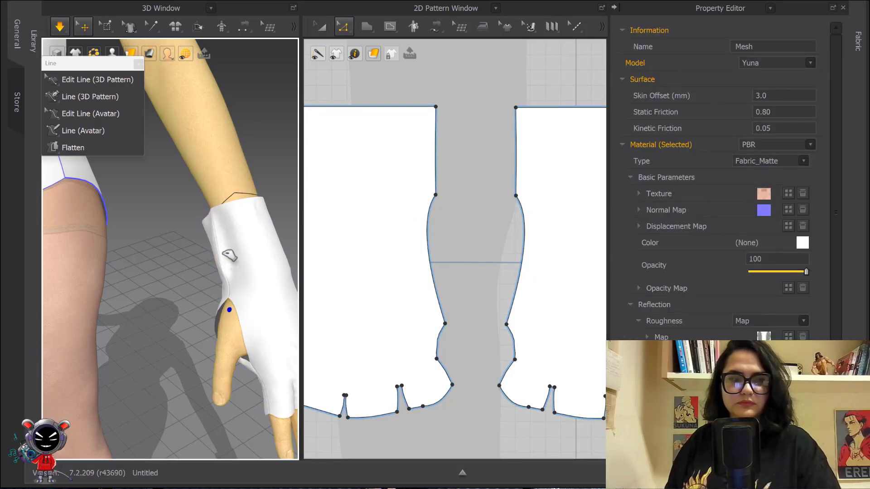
{"action": "key", "text": "ctrl+z"}
{"action": "key", "text": "ctrl+z"}
{"action": "left_click", "coordinate": [461, 270]}
{"action": "key", "text": "space"}
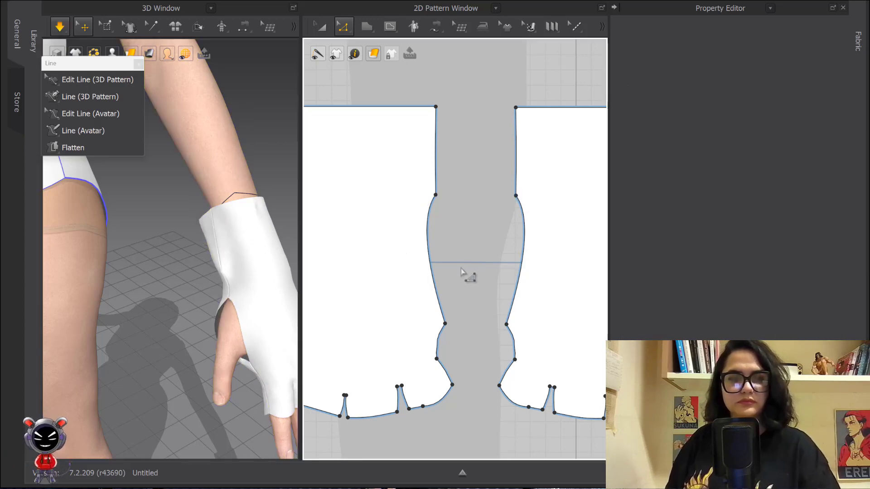
Step: Delete the curve point on the index-finger edge of the mirrored glove pieces so the edge runs straight, and simulate
{"action": "left_click", "coordinate": [265, 378]}
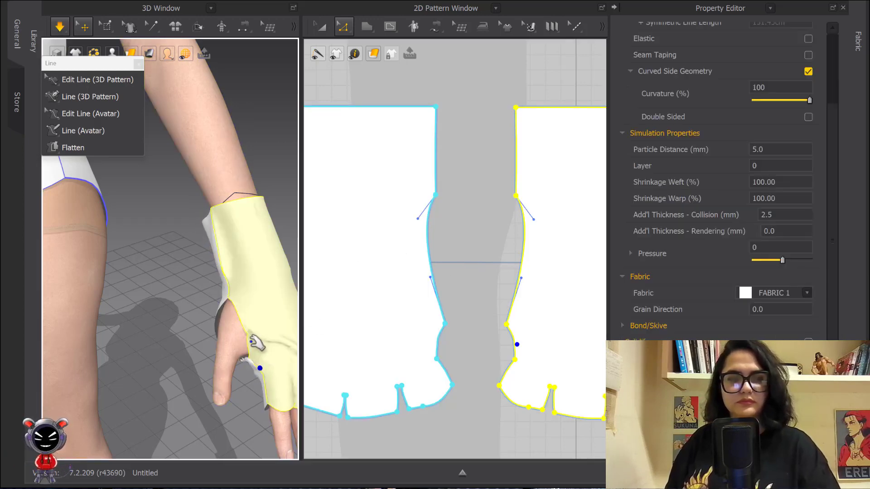
{"action": "scroll", "coordinate": [443, 249], "scroll_direction": "up", "scroll_amount": 5}
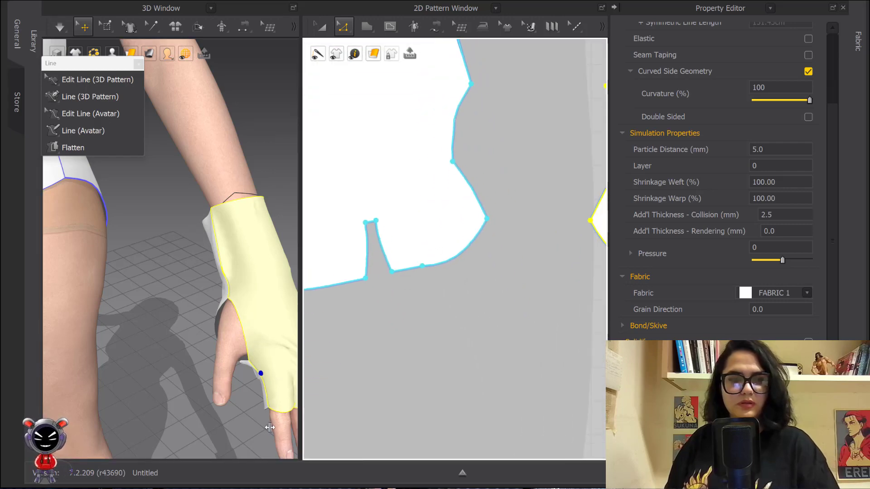
{"action": "scroll", "coordinate": [181, 274], "scroll_direction": "up", "scroll_amount": 3}
{"action": "scroll", "coordinate": [181, 275], "scroll_direction": "up", "scroll_amount": 3}
{"action": "scroll", "coordinate": [228, 275], "scroll_direction": "down", "scroll_amount": 2}
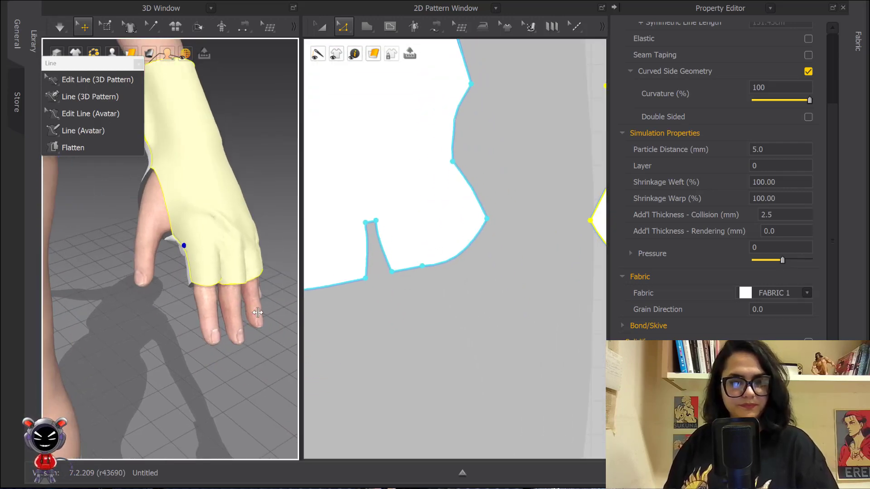
{"action": "scroll", "coordinate": [258, 312], "scroll_direction": "up", "scroll_amount": 5}
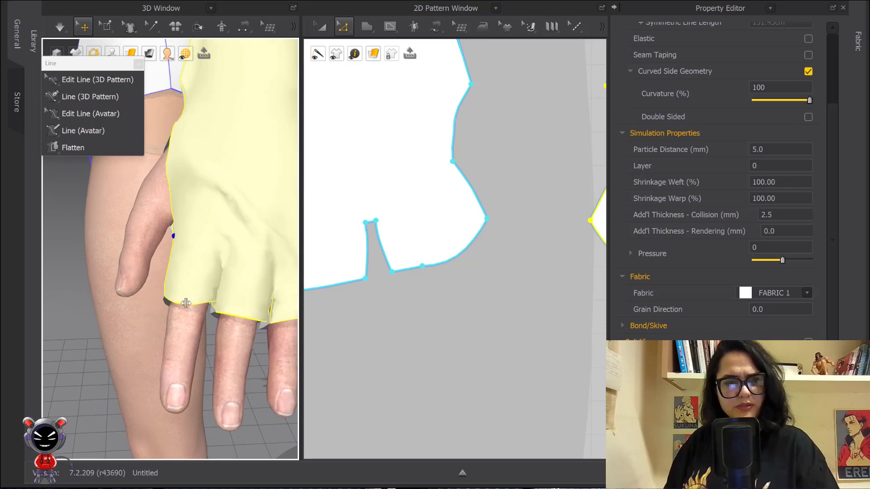
{"action": "left_click", "coordinate": [176, 301]}
{"action": "right_click_drag", "start_coordinate": [544, 279], "coordinate": [344, 274]}
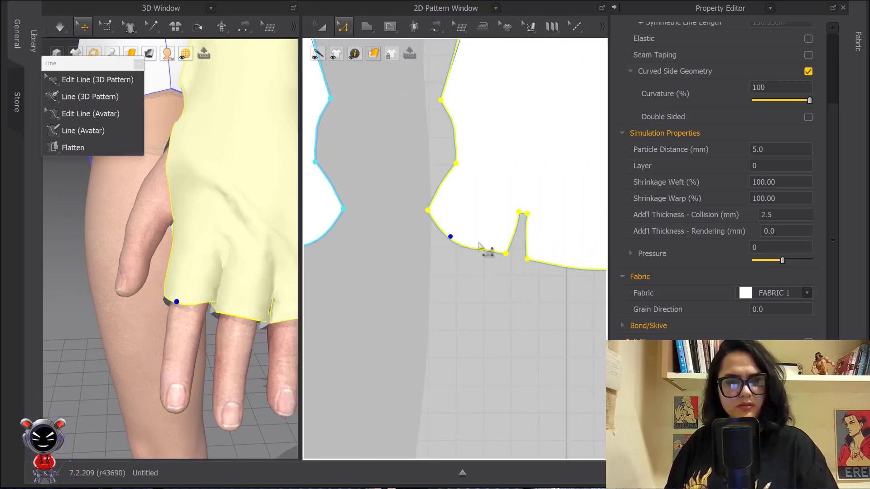
{"action": "left_click_drag", "start_coordinate": [474, 229], "coordinate": [488, 278]}
{"action": "key", "text": "Delete"}
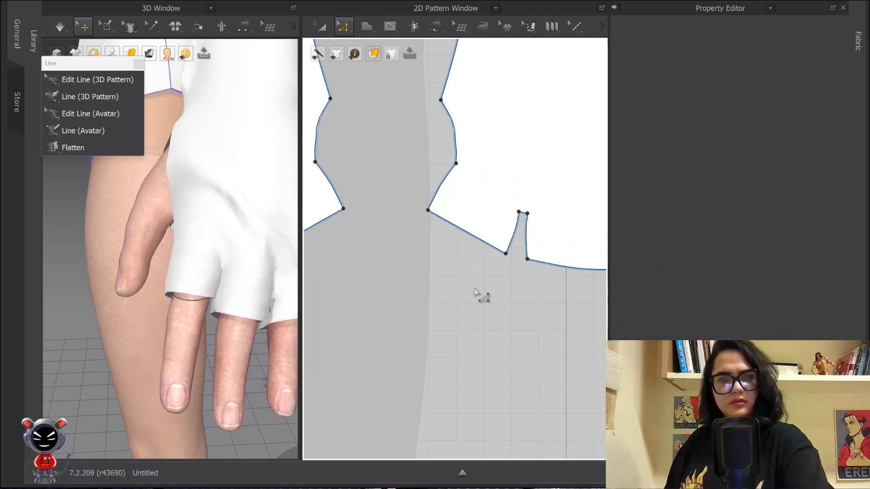
{"action": "right_click_drag", "start_coordinate": [478, 295], "coordinate": [505, 309]}
{"action": "key", "text": "space"}
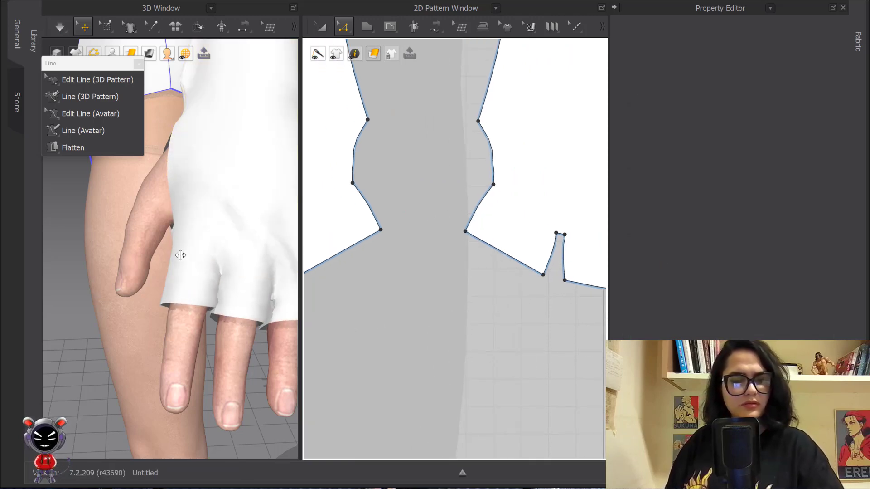
Step: Restart the simulation and tug the glove fabric over the back of the hand and knuckles to settle it
{"action": "scroll", "coordinate": [182, 257], "scroll_direction": "down", "scroll_amount": 5}
{"action": "right_click_drag", "start_coordinate": [211, 262], "coordinate": [191, 265]}
{"action": "key", "text": "space"}
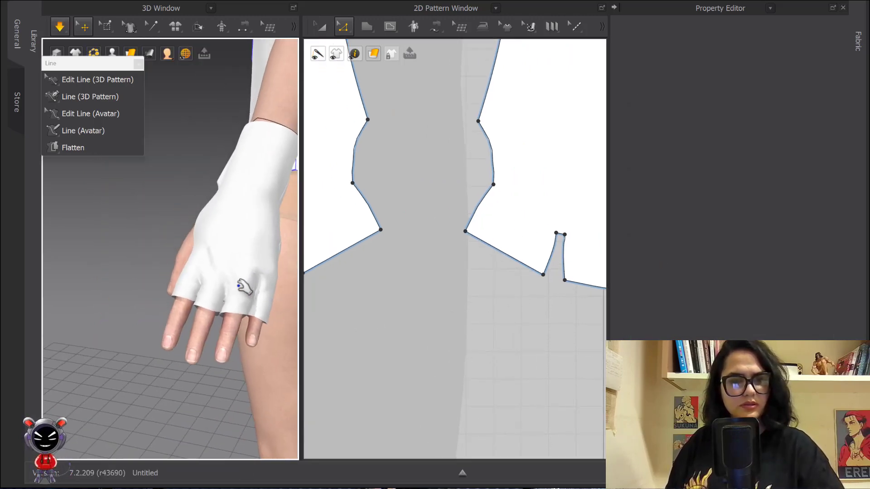
{"action": "left_click", "coordinate": [236, 223]}
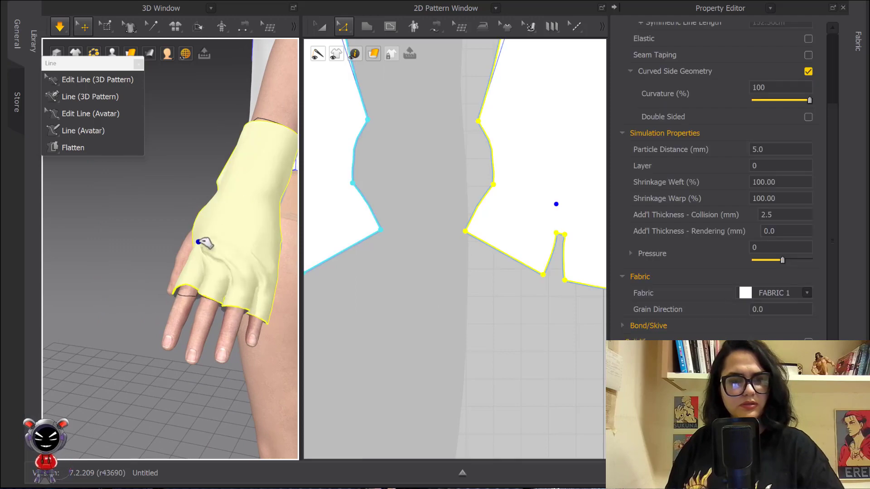
{"action": "left_click", "coordinate": [187, 266]}
{"action": "left_click", "coordinate": [222, 268]}
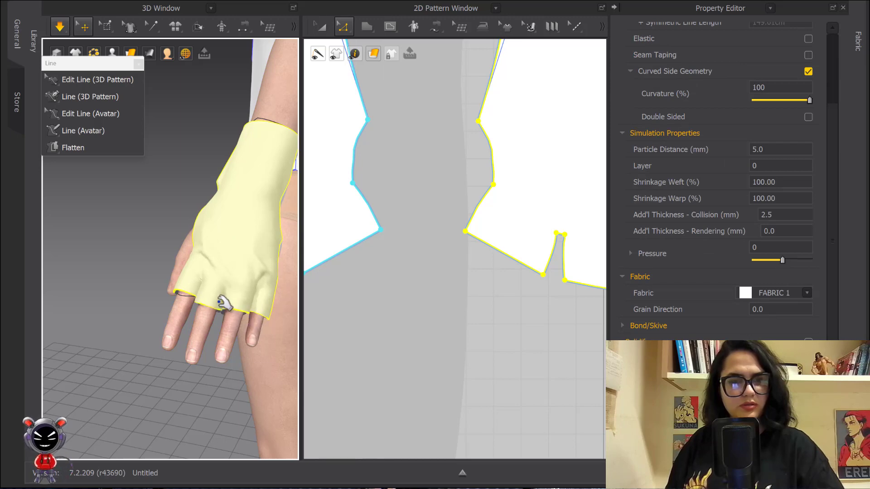
Step: Pull the glove fabric straight along the back of the hand and stop the simulation, checking the fit at the fingers
{"action": "right_click_drag", "start_coordinate": [247, 329], "coordinate": [192, 330]}
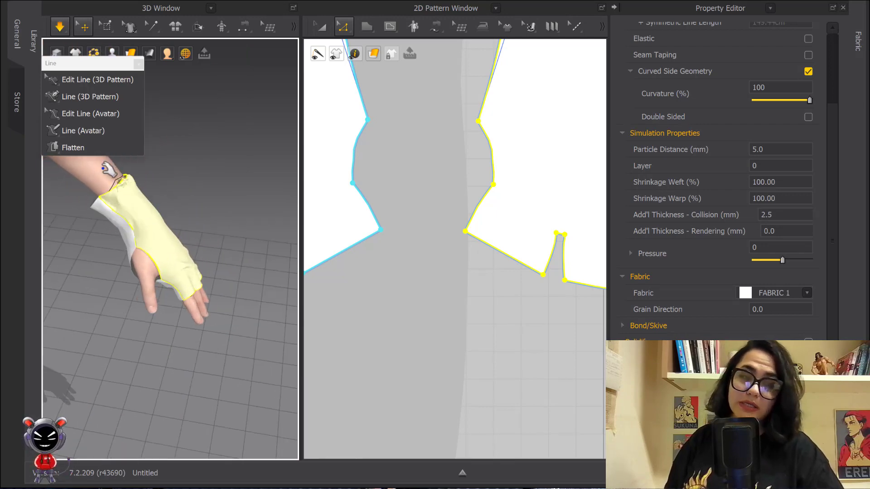
{"action": "left_click", "coordinate": [195, 220]}
{"action": "right_click_drag", "start_coordinate": [195, 217], "coordinate": [249, 254]}
{"action": "scroll", "coordinate": [243, 253], "scroll_direction": "up", "scroll_amount": 4}
{"action": "middle_click_drag", "start_coordinate": [243, 253], "coordinate": [185, 247]}
{"action": "left_click", "coordinate": [165, 220]}
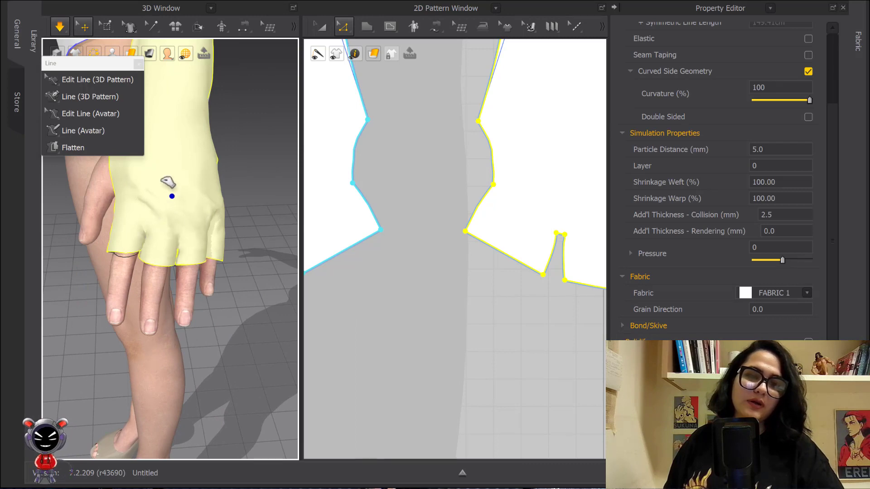
{"action": "scroll", "coordinate": [198, 248], "scroll_direction": "up", "scroll_amount": 5}
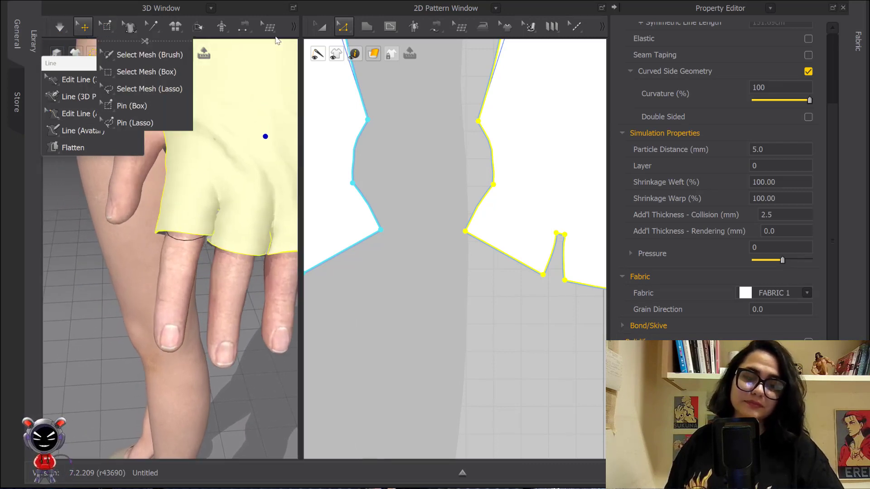
Step: Edit the lines drawn on the avatar and try to delete the one across the index finger
{"action": "left_click", "coordinate": [79, 98]}
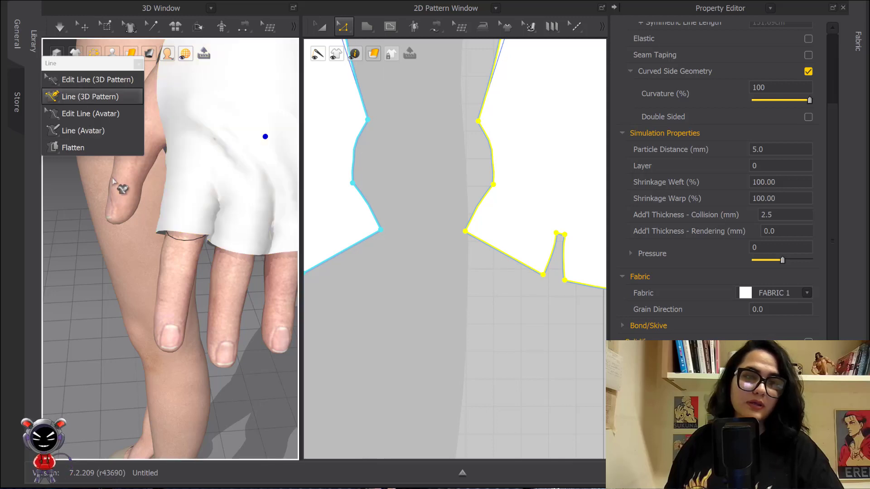
{"action": "left_click", "coordinate": [82, 114]}
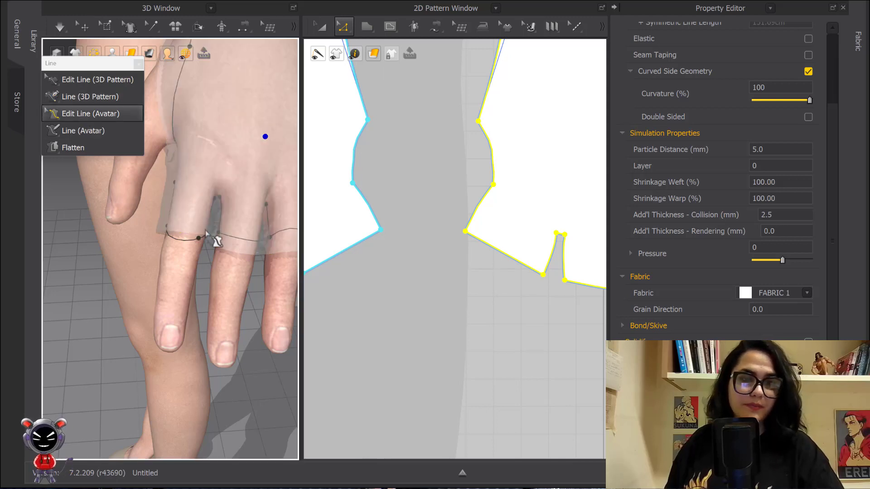
{"action": "left_click", "coordinate": [193, 240]}
{"action": "key", "text": "Delete"}
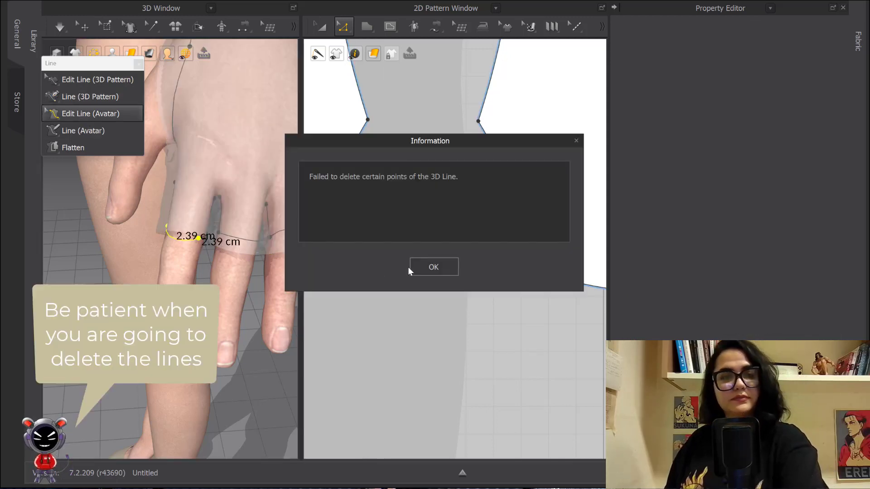
{"action": "left_click", "coordinate": [442, 264]}
{"action": "middle_click_drag", "start_coordinate": [235, 179], "coordinate": [237, 286]}
{"action": "scroll", "coordinate": [192, 265], "scroll_direction": "down", "scroll_amount": 2}
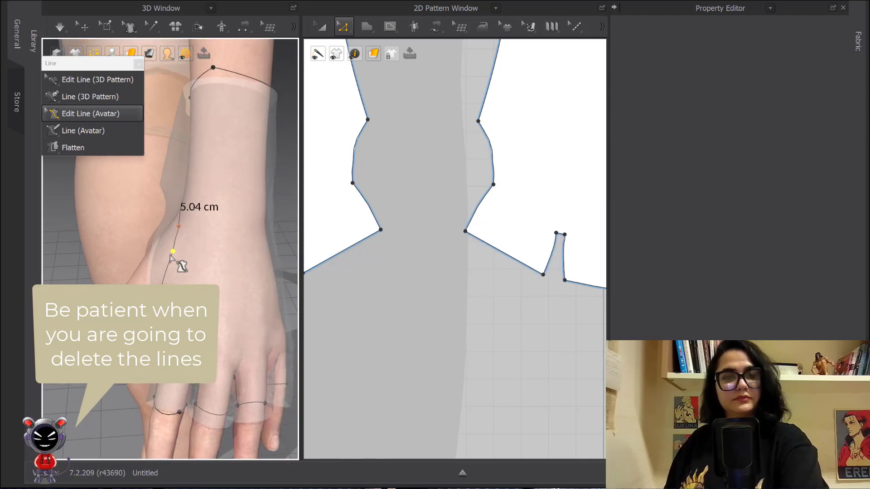
Step: Try to delete the avatar line running from the wrist around the thumb to the index finger
{"action": "right_click_drag", "start_coordinate": [206, 240], "coordinate": [192, 181]}
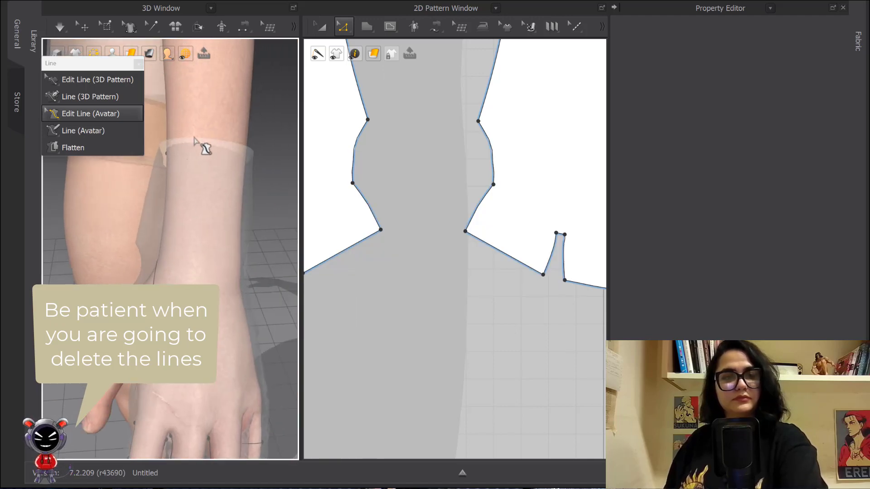
{"action": "right_click_drag", "start_coordinate": [194, 137], "coordinate": [150, 303]}
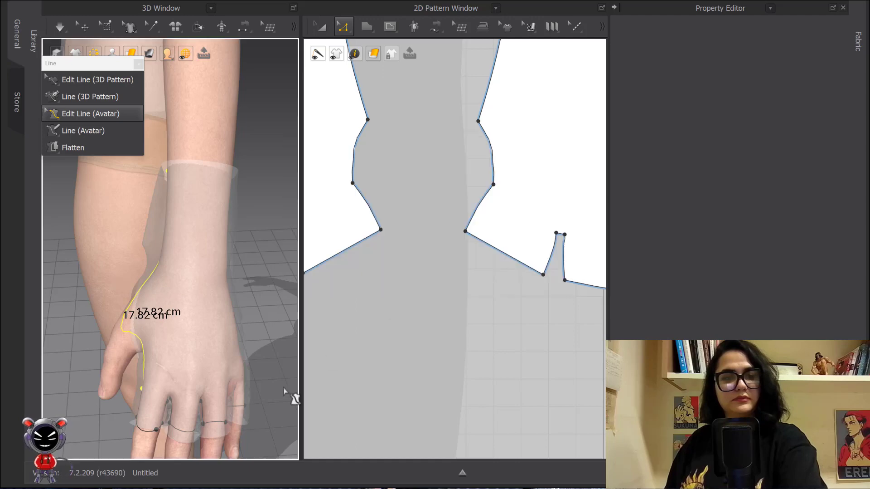
{"action": "key", "text": "Delete"}
{"action": "left_click", "coordinate": [439, 266]}
{"action": "right_click_drag", "start_coordinate": [439, 266], "coordinate": [251, 199]}
Step: Try to delete the wrist point and the avatar line along the little-finger side of the hand
{"action": "key", "text": "Delete"}
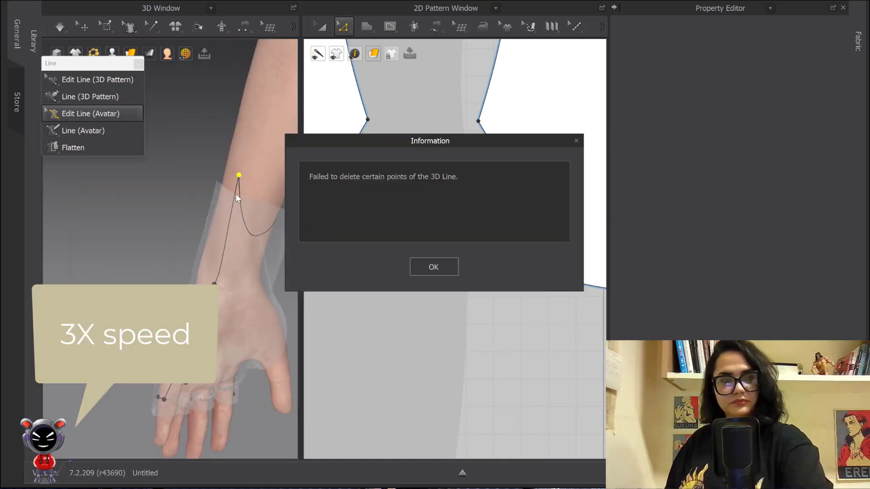
{"action": "left_click", "coordinate": [437, 266]}
{"action": "left_click", "coordinate": [188, 321]}
{"action": "key", "text": "Delete"}
{"action": "left_click", "coordinate": [433, 267]}
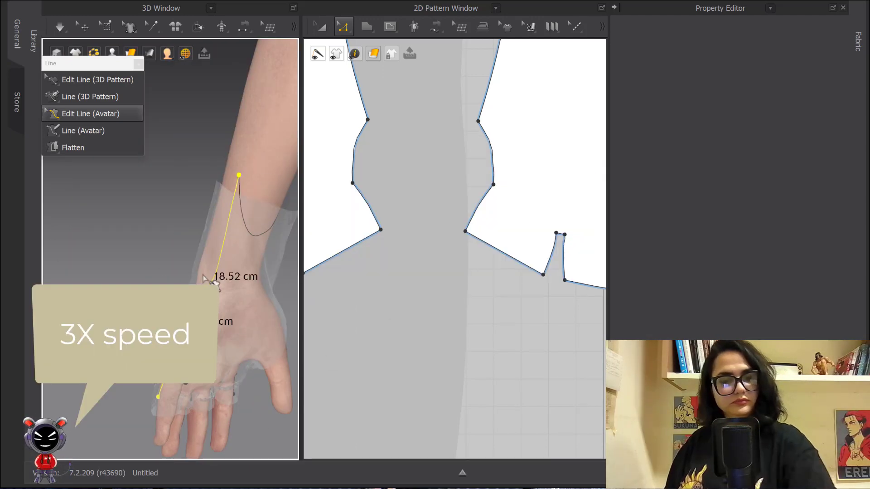
Step: Try to delete the remaining avatar line points visible from the side of the wrist and hand
{"action": "right_click_drag", "start_coordinate": [206, 281], "coordinate": [145, 267]}
{"action": "left_click", "coordinate": [116, 271]}
{"action": "key", "text": "Delete"}
{"action": "left_click", "coordinate": [433, 266]}
{"action": "right_click_drag", "start_coordinate": [217, 353], "coordinate": [200, 362]}
{"action": "right_click", "coordinate": [180, 357]}
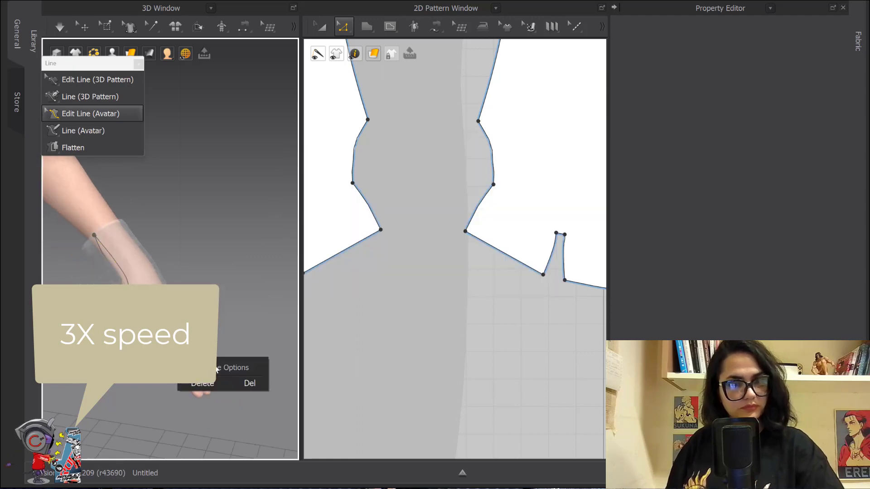
{"action": "right_click", "coordinate": [183, 354]}
{"action": "left_click", "coordinate": [204, 381]}
{"action": "left_click", "coordinate": [433, 266]}
Step: Try to delete the avatar line point between the index and middle fingers and the line leading to the ring finger
{"action": "right_click_drag", "start_coordinate": [264, 327], "coordinate": [209, 233]}
{"action": "right_click", "coordinate": [209, 233]}
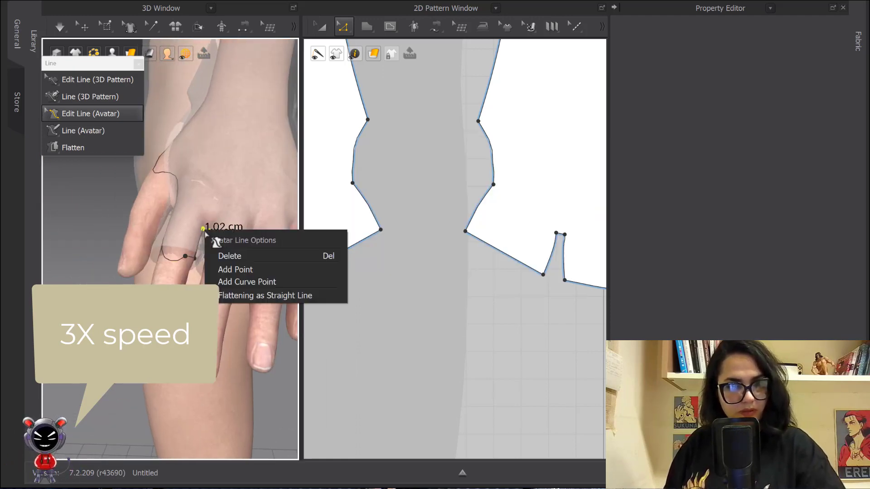
{"action": "left_click", "coordinate": [229, 254]}
{"action": "left_click", "coordinate": [436, 266]}
{"action": "right_click", "coordinate": [282, 259]}
{"action": "left_click", "coordinate": [306, 286]}
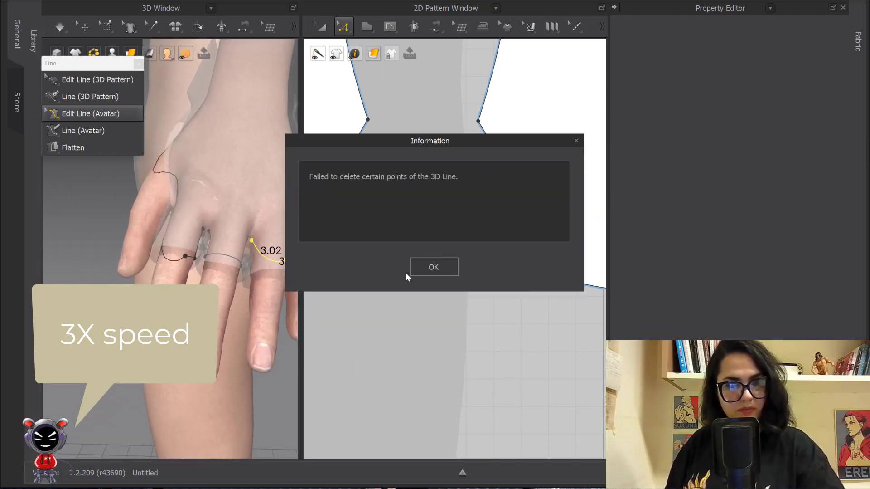
{"action": "left_click", "coordinate": [430, 267]}
{"action": "right_click", "coordinate": [286, 260]}
{"action": "left_click", "coordinate": [314, 284]}
{"action": "left_click", "coordinate": [431, 267]}
Step: Try to delete the avatar line points at the index-finger side of the middle finger
{"action": "right_click", "coordinate": [205, 257]}
{"action": "left_click", "coordinate": [230, 278]}
{"action": "left_click", "coordinate": [433, 267]}
{"action": "scroll", "coordinate": [248, 278], "scroll_direction": "down", "scroll_amount": 3}
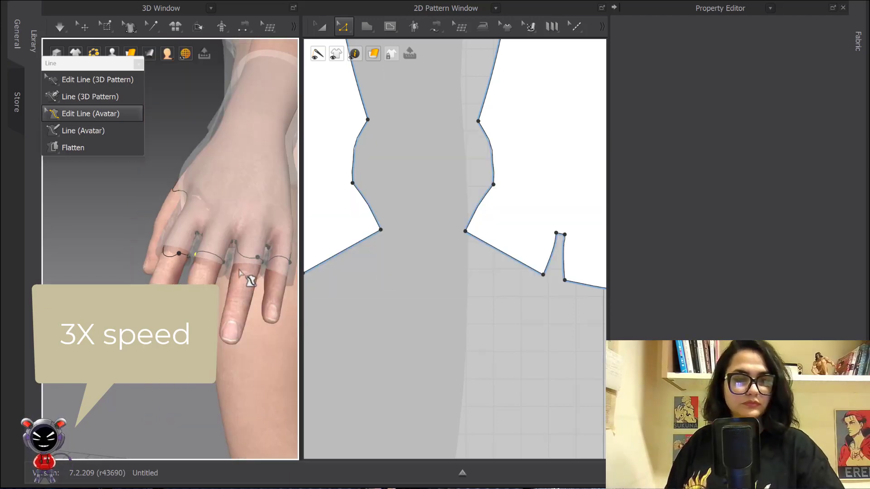
{"action": "right_click_drag", "start_coordinate": [249, 278], "coordinate": [204, 268]}
{"action": "right_click", "coordinate": [203, 262]}
{"action": "left_click", "coordinate": [221, 285]}
{"action": "left_click", "coordinate": [427, 267]}
Step: Try to delete the end points of the avatar line across the inner wrist
{"action": "right_click", "coordinate": [249, 182]}
{"action": "right_click_drag", "start_coordinate": [272, 267], "coordinate": [211, 166]}
{"action": "left_click", "coordinate": [274, 206]}
{"action": "left_click", "coordinate": [427, 267]}
{"action": "left_click", "coordinate": [205, 155]}
{"action": "right_click", "coordinate": [204, 154]}
{"action": "left_click", "coordinate": [228, 178]}
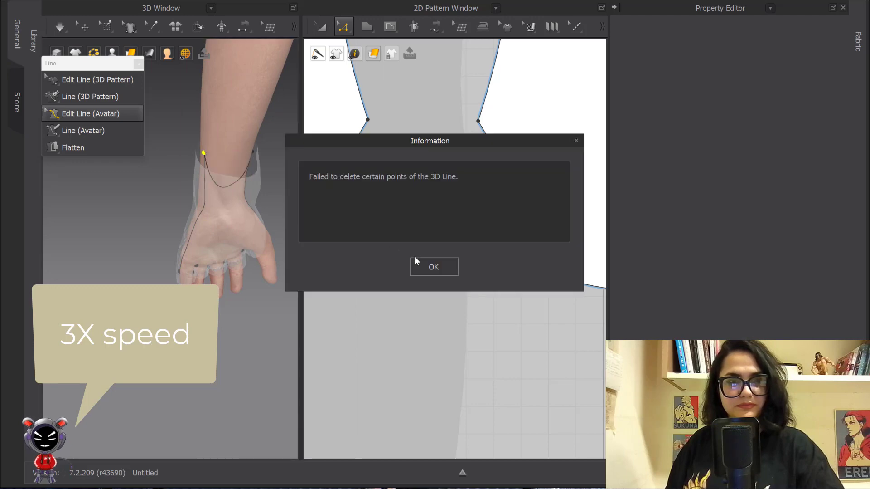
{"action": "left_click", "coordinate": [427, 266]}
Step: Try to delete the thumb-side wrist point and the avatar line point beside the index finger
{"action": "right_click_drag", "start_coordinate": [245, 204], "coordinate": [159, 206]}
{"action": "right_click", "coordinate": [129, 178]}
{"action": "left_click", "coordinate": [153, 203]}
{"action": "left_click", "coordinate": [428, 267]}
{"action": "left_click", "coordinate": [225, 262]}
{"action": "right_click", "coordinate": [225, 262]}
{"action": "left_click", "coordinate": [249, 287]}
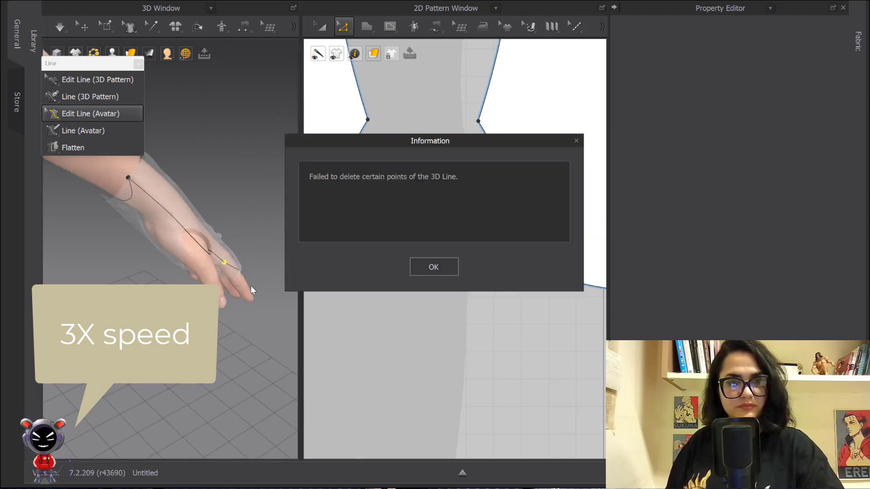
{"action": "left_click", "coordinate": [428, 268]}
Step: Try to delete the avatar line point on the back of the index finger
{"action": "right_click_drag", "start_coordinate": [272, 254], "coordinate": [195, 258]}
{"action": "scroll", "coordinate": [195, 267], "scroll_direction": "up", "scroll_amount": 3}
{"action": "right_click", "coordinate": [194, 279]}
{"action": "left_click", "coordinate": [219, 304]}
{"action": "left_click", "coordinate": [425, 268]}
Step: Delete the avatar line across the middle finger together with its point on the index-finger side
{"action": "right_click", "coordinate": [234, 285]}
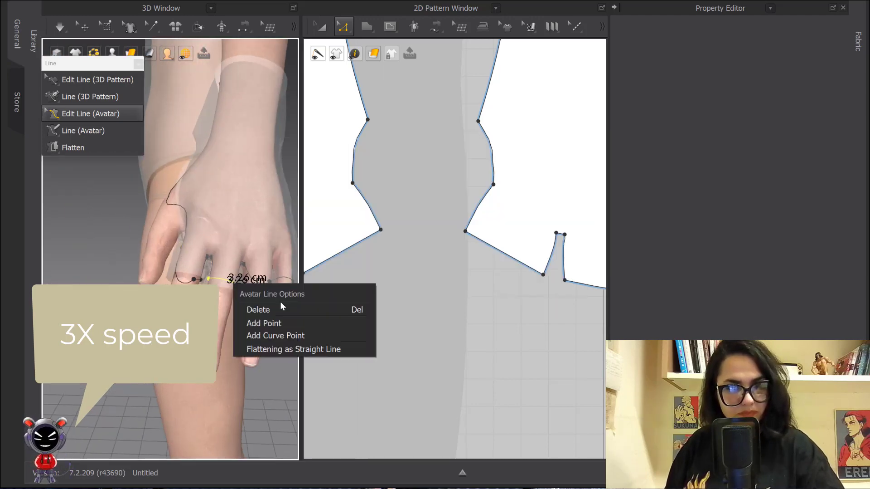
{"action": "left_click", "coordinate": [279, 309]}
{"action": "right_click", "coordinate": [213, 275]}
{"action": "left_click", "coordinate": [238, 304]}
{"action": "right_click", "coordinate": [210, 278]}
{"action": "left_click", "coordinate": [233, 304]}
Step: Try to delete the avatar line point between the index and middle fingers and the line running beside it
{"action": "right_click", "coordinate": [210, 257]}
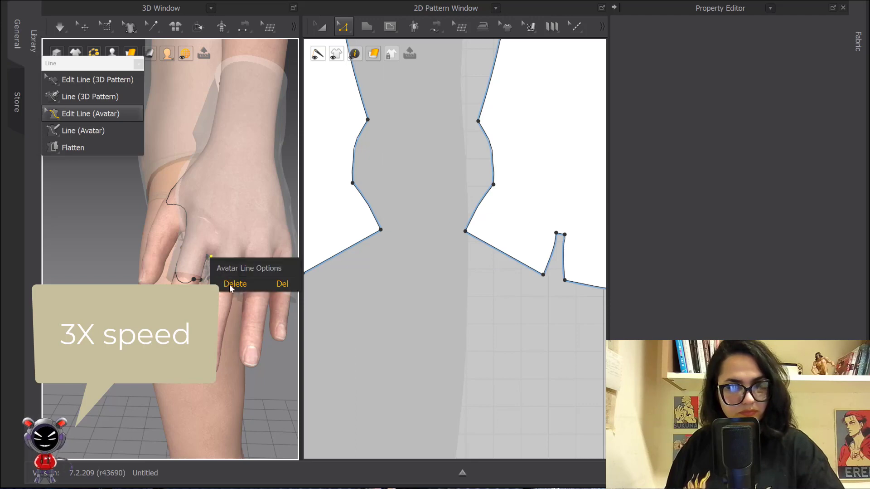
{"action": "left_click", "coordinate": [231, 286]}
{"action": "left_click", "coordinate": [427, 267]}
{"action": "right_click", "coordinate": [204, 257]}
{"action": "right_click", "coordinate": [216, 270]}
{"action": "left_click", "coordinate": [227, 303]}
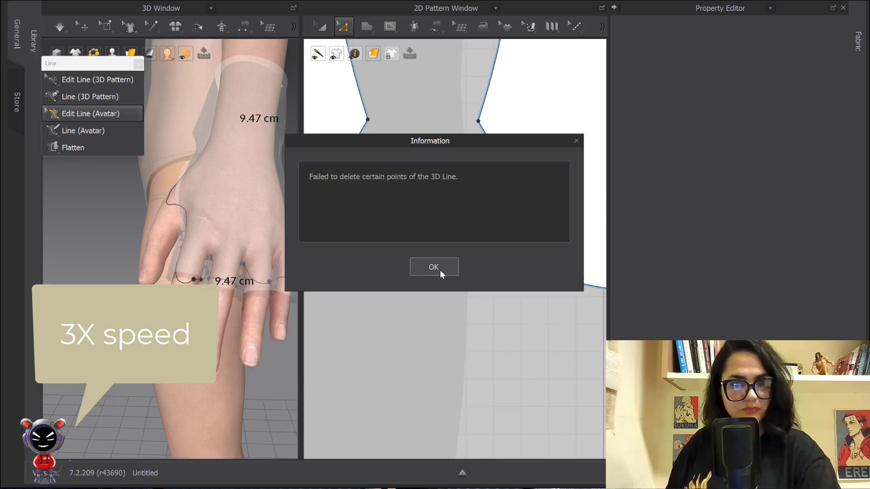
{"action": "left_click", "coordinate": [434, 266]}
Step: Try to delete the avatar line points on both sides of the ring finger
{"action": "right_click", "coordinate": [243, 265]}
{"action": "left_click", "coordinate": [263, 287]}
{"action": "left_click", "coordinate": [412, 270]}
{"action": "right_click", "coordinate": [270, 282]}
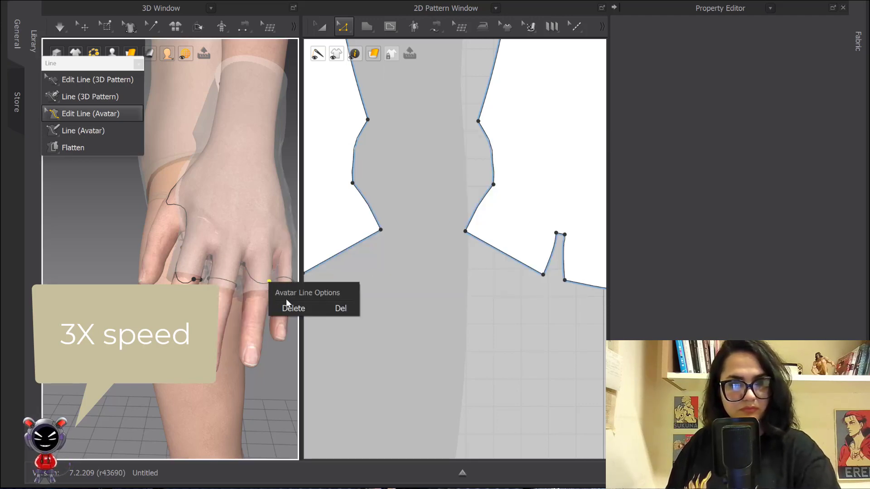
{"action": "left_click", "coordinate": [288, 306]}
{"action": "left_click", "coordinate": [425, 267]}
Step: Reselect the Edit Line (Avatar) tool and try to delete the line across the back of the middle finger
{"action": "right_click_drag", "start_coordinate": [204, 246], "coordinate": [144, 275]}
{"action": "right_click", "coordinate": [221, 248]}
{"action": "left_click", "coordinate": [241, 273]}
{"action": "left_click", "coordinate": [442, 270]}
{"action": "scroll", "coordinate": [144, 275], "scroll_direction": "down", "scroll_amount": 3}
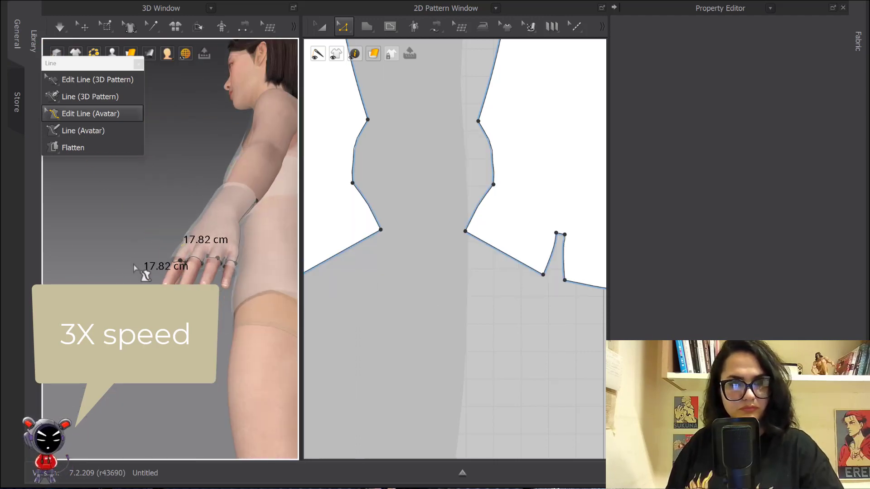
{"action": "left_click", "coordinate": [89, 80]}
{"action": "left_click", "coordinate": [81, 101]}
{"action": "left_click", "coordinate": [85, 114]}
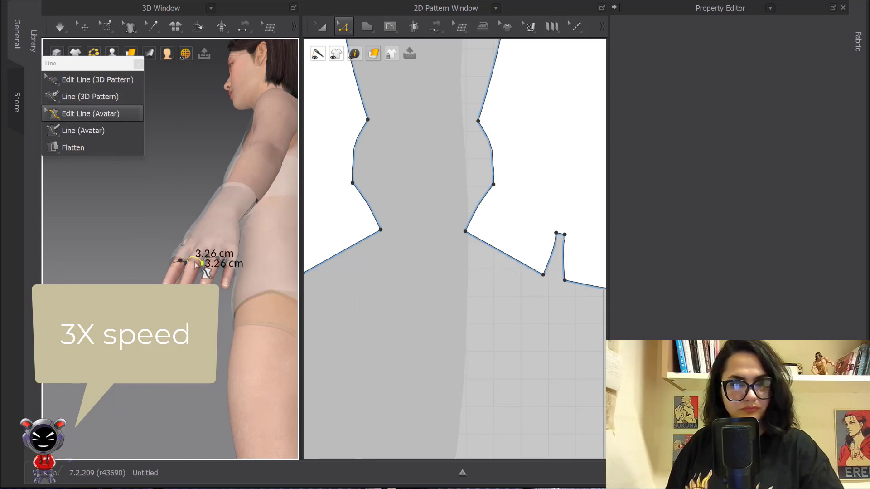
{"action": "right_click", "coordinate": [194, 258]}
{"action": "left_click", "coordinate": [213, 283]}
{"action": "left_click", "coordinate": [419, 270]}
Step: Try to delete the avatar line point between the middle and ring fingers
{"action": "scroll", "coordinate": [178, 236], "scroll_direction": "up", "scroll_amount": 4}
{"action": "right_click_drag", "start_coordinate": [179, 236], "coordinate": [182, 229]}
{"action": "right_click", "coordinate": [197, 210]}
{"action": "left_click", "coordinate": [217, 235]}
{"action": "left_click", "coordinate": [433, 268]}
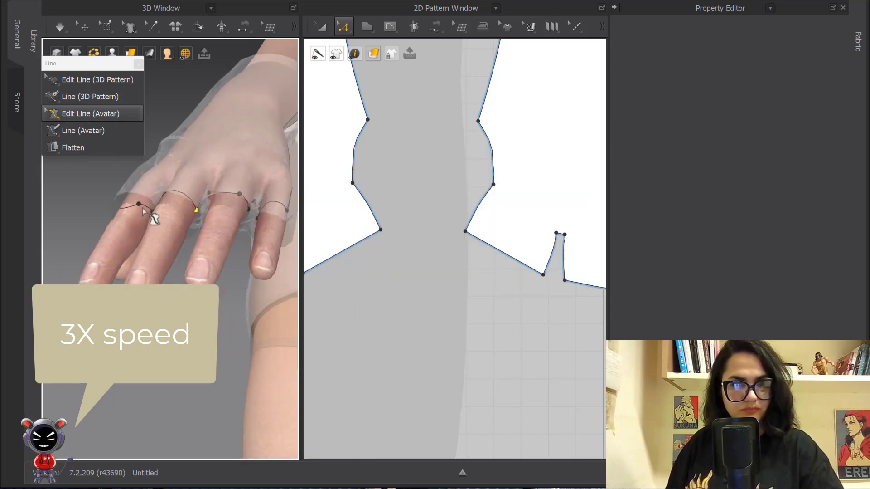
Step: Try to delete the avatar line points on the back of the index finger and on its middle-finger side
{"action": "left_click", "coordinate": [154, 212]}
{"action": "key", "text": "Delete"}
{"action": "left_click", "coordinate": [434, 268]}
{"action": "right_click", "coordinate": [139, 204]}
{"action": "left_click", "coordinate": [156, 225]}
{"action": "left_click", "coordinate": [421, 267]}
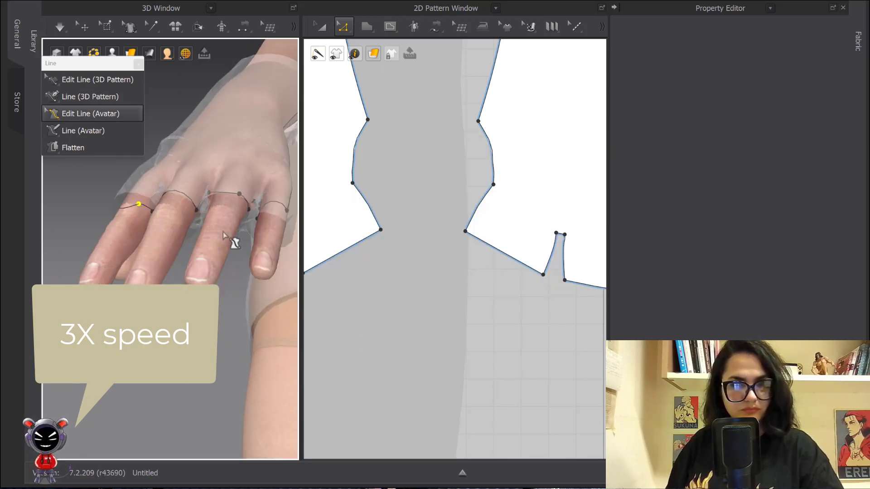
{"action": "right_click", "coordinate": [154, 212]}
{"action": "left_click", "coordinate": [177, 235]}
{"action": "left_click", "coordinate": [420, 267]}
Step: Try to delete the avatar line across the ring finger and its point on the little-finger side
{"action": "right_click", "coordinate": [233, 209]}
{"action": "left_click", "coordinate": [258, 235]}
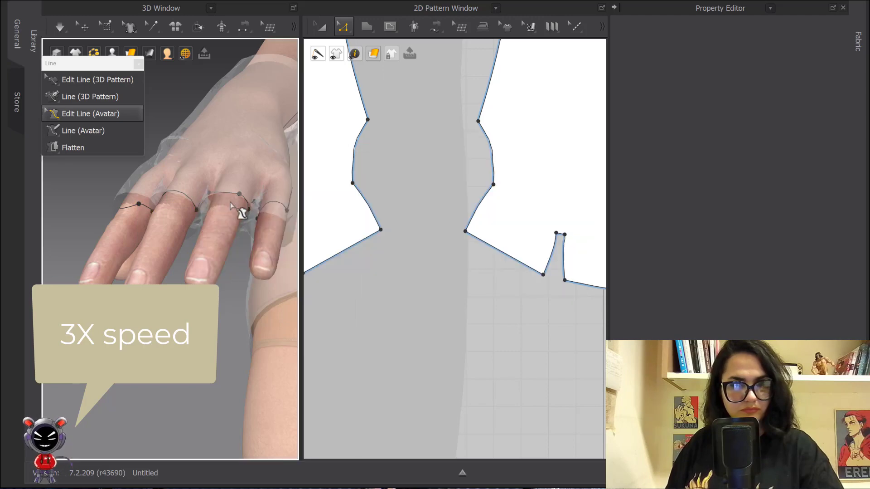
{"action": "key", "text": "Return"}
{"action": "right_click", "coordinate": [253, 206]}
{"action": "left_click", "coordinate": [276, 228]}
{"action": "left_click", "coordinate": [420, 268]}
Step: Try to delete the avatar line points on both sides of the little finger
{"action": "right_click", "coordinate": [259, 220]}
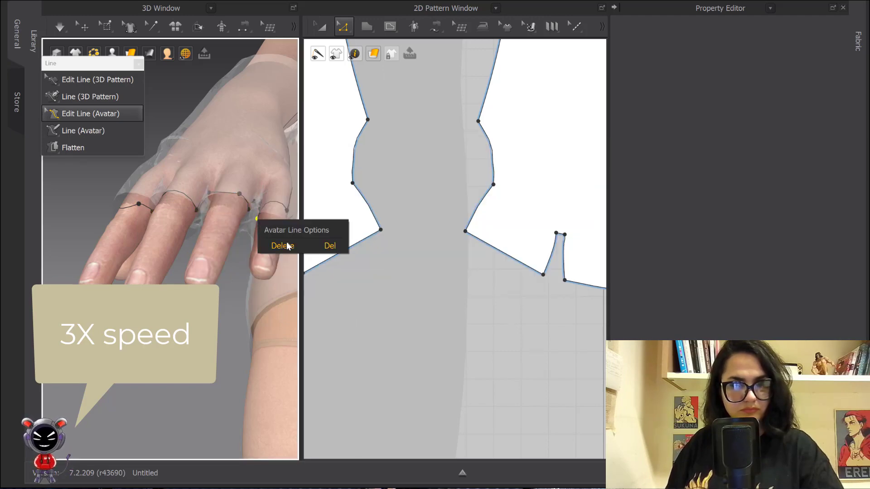
{"action": "left_click", "coordinate": [289, 246]}
{"action": "right_click", "coordinate": [259, 206]}
{"action": "left_click", "coordinate": [284, 233]}
{"action": "left_click", "coordinate": [420, 267]}
{"action": "right_click", "coordinate": [287, 211]}
{"action": "left_click", "coordinate": [313, 238]}
{"action": "left_click", "coordinate": [421, 266]}
Step: Try to delete the avatar line points in the gap between the ring and little fingers
{"action": "right_click", "coordinate": [254, 202]}
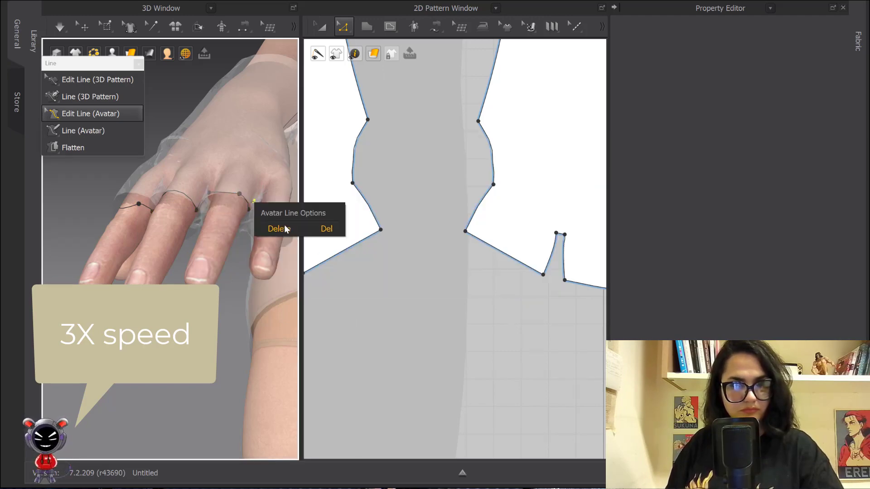
{"action": "left_click", "coordinate": [285, 229]}
{"action": "right_click", "coordinate": [260, 203]}
{"action": "left_click", "coordinate": [284, 228]}
{"action": "right_click", "coordinate": [260, 204]}
{"action": "left_click", "coordinate": [285, 230]}
{"action": "left_click", "coordinate": [420, 268]}
{"action": "right_click", "coordinate": [259, 207]}
{"action": "left_click", "coordinate": [280, 235]}
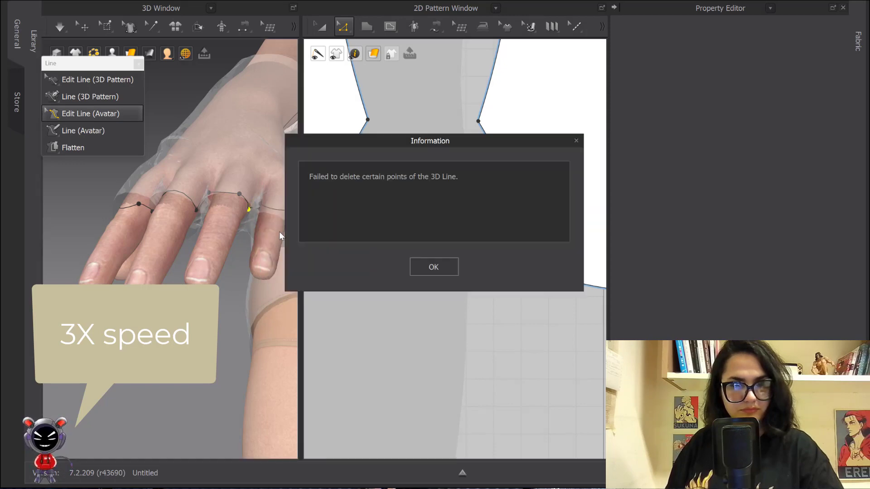
{"action": "left_click", "coordinate": [419, 267]}
Step: Try to delete the avatar line point on the back of the ring finger and the outer point beside the little finger
{"action": "right_click", "coordinate": [239, 195]}
{"action": "left_click", "coordinate": [280, 222]}
{"action": "left_click", "coordinate": [420, 268]}
{"action": "scroll", "coordinate": [262, 216], "scroll_direction": "down", "scroll_amount": 3}
{"action": "right_click", "coordinate": [229, 221]}
{"action": "left_click", "coordinate": [253, 249]}
{"action": "left_click", "coordinate": [419, 268]}
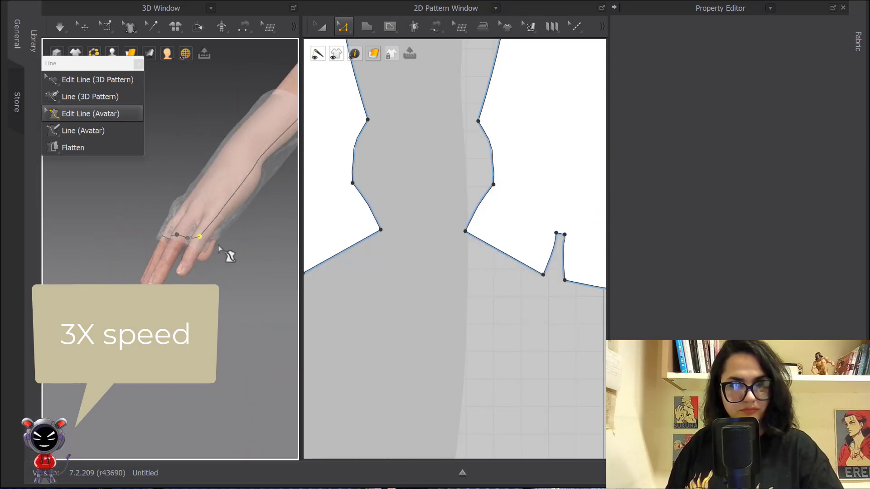
Step: Move the avatar line points along the outer edge of the hand and try to delete the one near the wrist
{"action": "right_click_drag", "start_coordinate": [218, 247], "coordinate": [200, 239]}
{"action": "left_click_drag", "start_coordinate": [200, 239], "coordinate": [221, 205]}
{"action": "right_click_drag", "start_coordinate": [198, 259], "coordinate": [181, 213]}
{"action": "left_click_drag", "start_coordinate": [184, 167], "coordinate": [155, 275]}
{"action": "right_click", "coordinate": [156, 275]}
{"action": "left_click", "coordinate": [183, 303]}
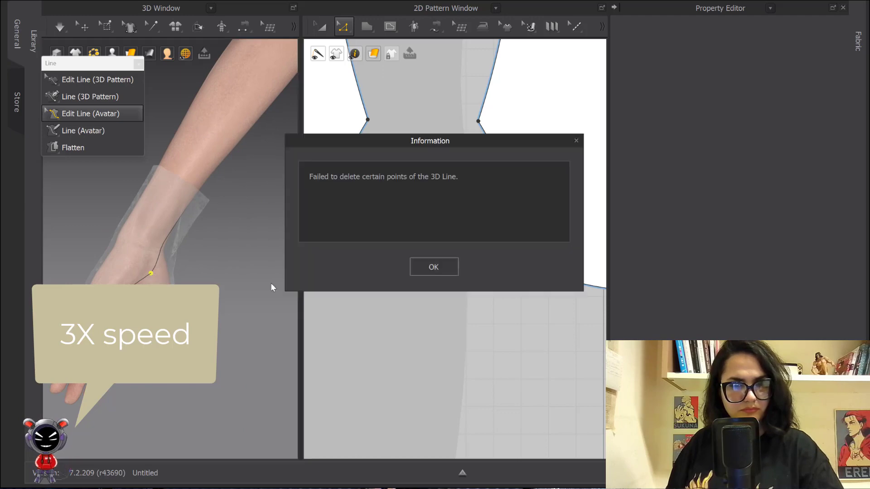
{"action": "left_click", "coordinate": [419, 268]}
Step: Try to delete the avatar line point on the index finger from the thumb side and from the back of the hand
{"action": "right_click_drag", "start_coordinate": [236, 253], "coordinate": [91, 245]}
{"action": "middle_click_drag", "start_coordinate": [149, 318], "coordinate": [195, 218]}
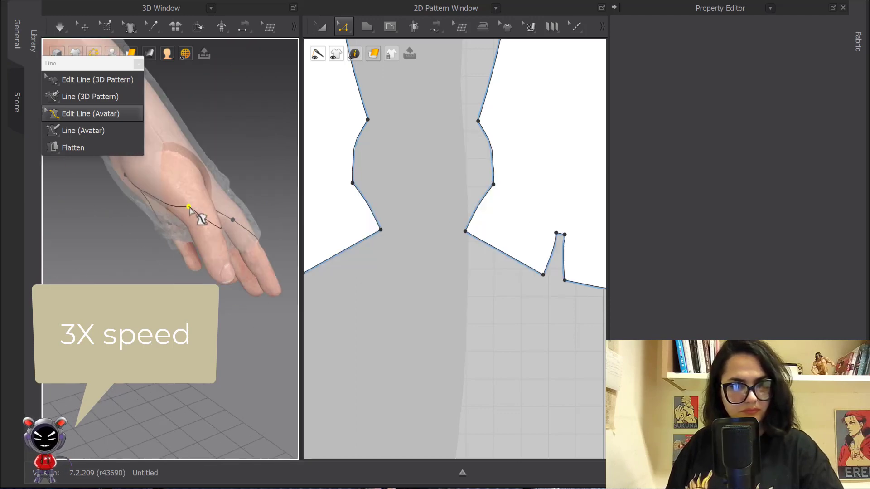
{"action": "right_click", "coordinate": [235, 222]}
{"action": "left_click", "coordinate": [258, 247]}
{"action": "left_click", "coordinate": [419, 268]}
{"action": "right_click_drag", "start_coordinate": [259, 254], "coordinate": [176, 240]}
{"action": "right_click", "coordinate": [171, 235]}
{"action": "left_click", "coordinate": [195, 261]}
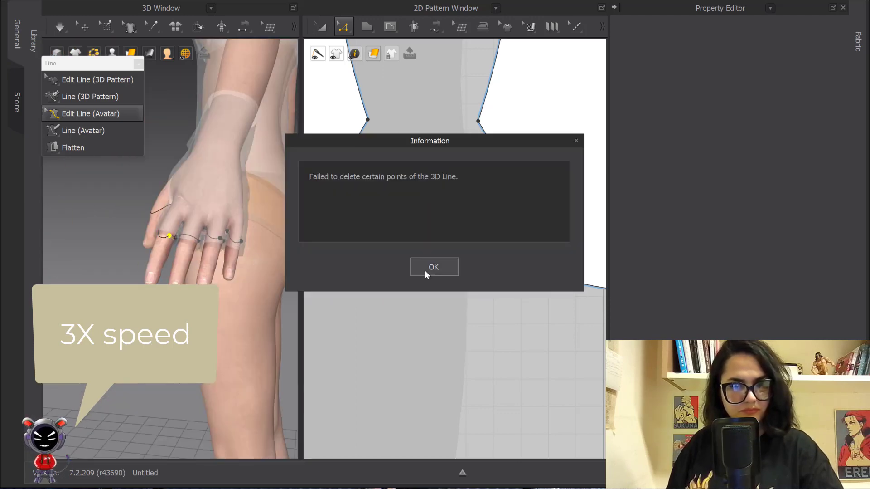
{"action": "left_click", "coordinate": [426, 271]}
Step: Move the avatar line point on the back of the index finger up toward the knuckle and try to delete it
{"action": "right_click", "coordinate": [221, 239]}
{"action": "left_click", "coordinate": [171, 236]}
{"action": "left_click_drag", "start_coordinate": [170, 235], "coordinate": [172, 219]}
{"action": "right_click", "coordinate": [171, 219]}
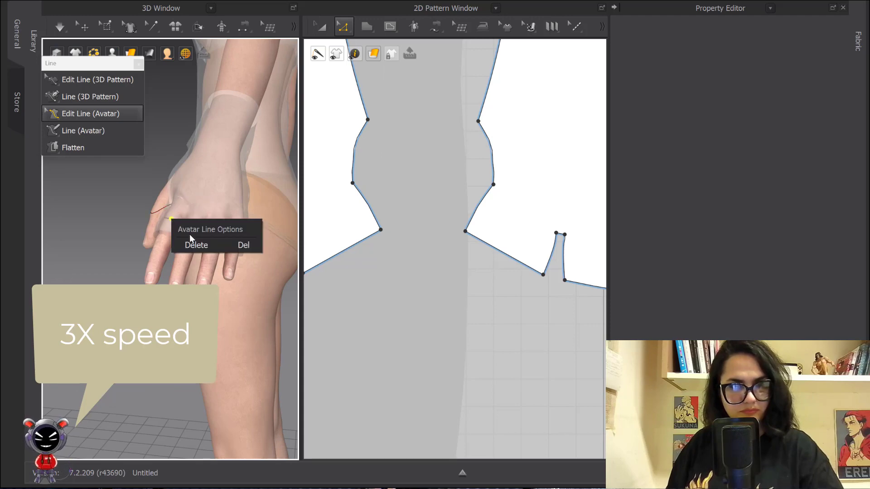
{"action": "left_click", "coordinate": [196, 245]}
{"action": "left_click", "coordinate": [426, 267]}
Step: Try to delete the avatar line point on the back of the ring finger and the outer point of the little finger
{"action": "right_click", "coordinate": [198, 240]}
{"action": "left_click", "coordinate": [218, 237]}
{"action": "right_click", "coordinate": [220, 238]}
{"action": "left_click", "coordinate": [243, 263]}
{"action": "key", "text": "Return"}
{"action": "right_click", "coordinate": [239, 240]}
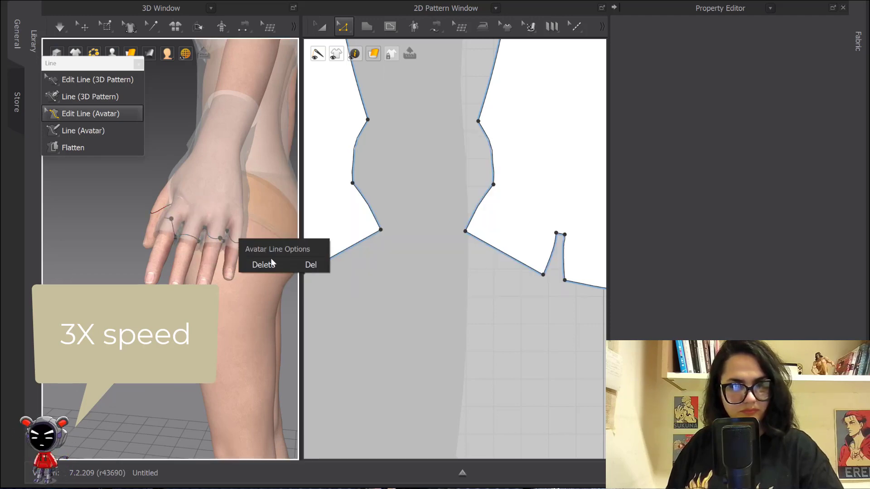
{"action": "left_click", "coordinate": [272, 263]}
{"action": "key", "text": "Return"}
Step: Try to delete the avatar line point between the ring and little fingers and the line across the little finger
{"action": "right_click", "coordinate": [227, 231]}
{"action": "left_click", "coordinate": [249, 256]}
{"action": "key", "text": "Return"}
{"action": "right_click", "coordinate": [233, 238]}
{"action": "left_click", "coordinate": [258, 258]}
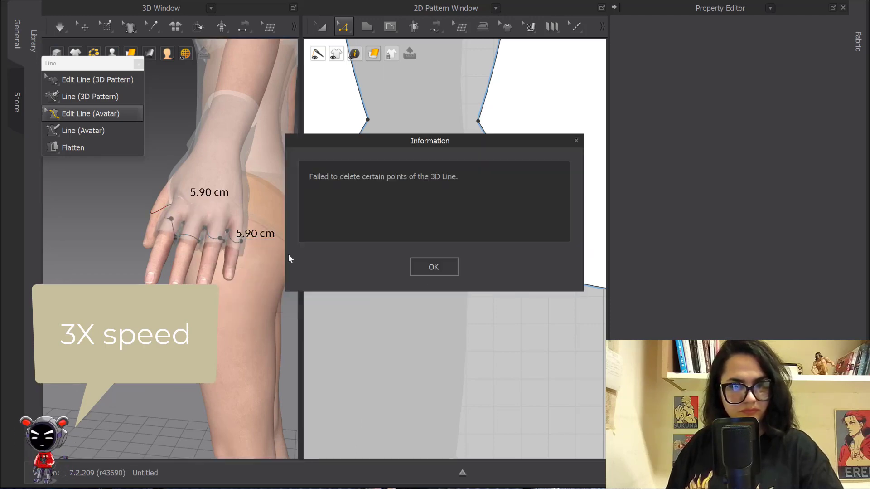
{"action": "left_click", "coordinate": [430, 267]}
Step: Try to delete the palm point below the little finger, and delete the avatar line point at the base of the thumb
{"action": "right_click_drag", "start_coordinate": [263, 326], "coordinate": [233, 206]}
{"action": "right_click", "coordinate": [226, 196]}
{"action": "left_click", "coordinate": [248, 221]}
{"action": "left_click", "coordinate": [433, 267]}
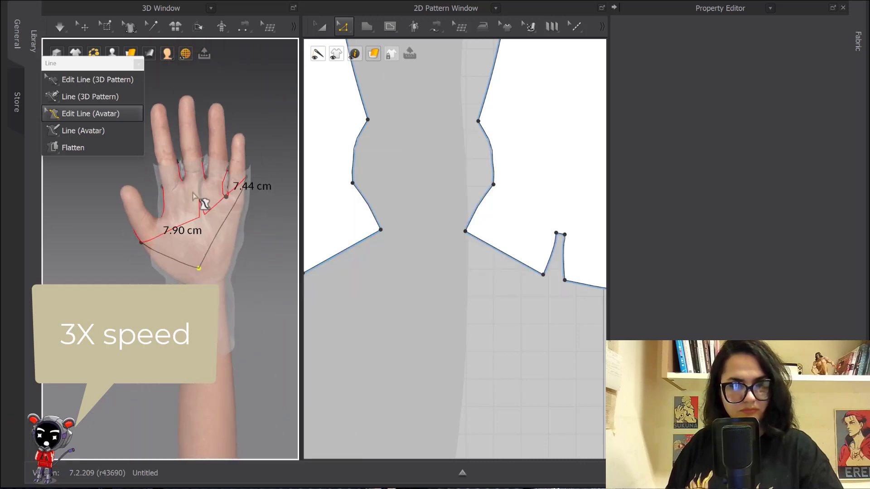
{"action": "right_click", "coordinate": [140, 242]}
{"action": "left_click", "coordinate": [164, 267]}
Step: Try to delete the avatar line points at the heel of the palm and below the little finger
{"action": "right_click", "coordinate": [199, 268]}
{"action": "left_click", "coordinate": [225, 294]}
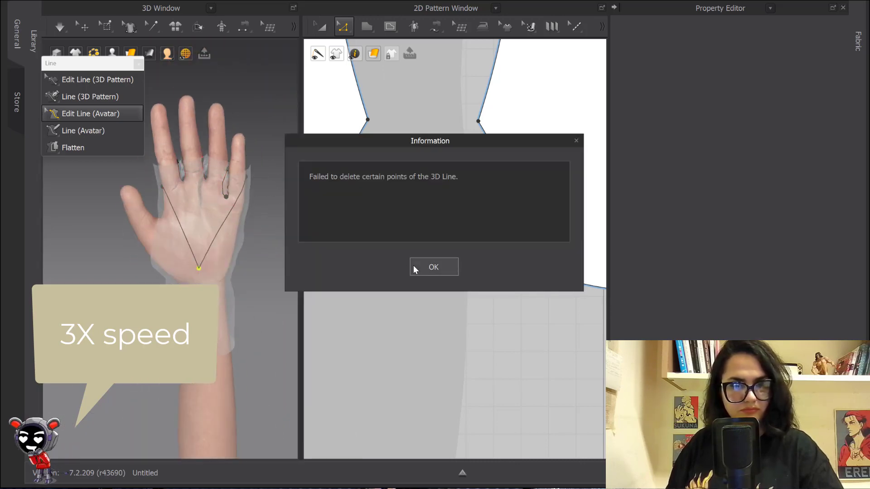
{"action": "left_click", "coordinate": [416, 267]}
{"action": "right_click", "coordinate": [224, 196]}
{"action": "left_click", "coordinate": [252, 226]}
{"action": "left_click", "coordinate": [430, 266]}
Step: Try to delete the avatar line point at the base of the index finger on the thumb side
{"action": "right_click_drag", "start_coordinate": [187, 219], "coordinate": [246, 275]}
{"action": "right_click", "coordinate": [191, 195]}
{"action": "left_click", "coordinate": [216, 220]}
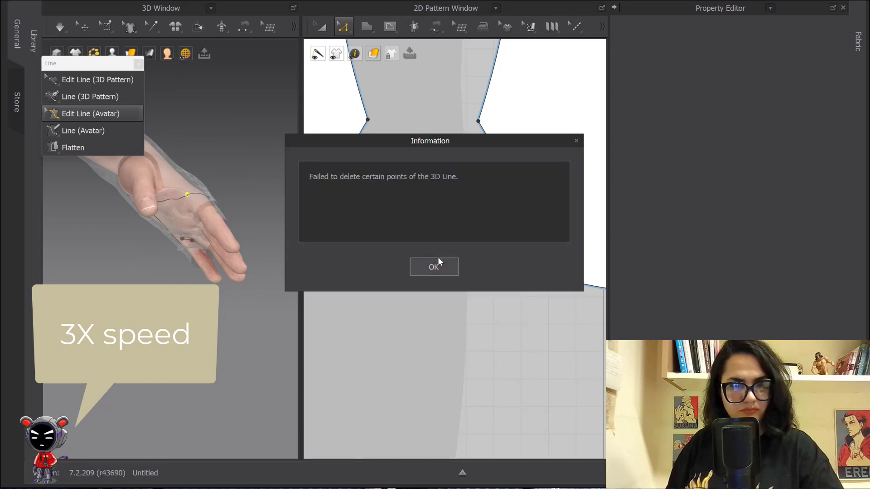
{"action": "left_click", "coordinate": [437, 262]}
Step: Try to delete the short avatar line bridging the gap between the index and middle fingers
{"action": "right_click_drag", "start_coordinate": [245, 195], "coordinate": [179, 222]}
{"action": "scroll", "coordinate": [180, 224], "scroll_direction": "up", "scroll_amount": 8}
{"action": "right_click_drag", "start_coordinate": [183, 358], "coordinate": [190, 276]}
{"action": "left_click", "coordinate": [182, 268]}
{"action": "key", "text": "Delete"}
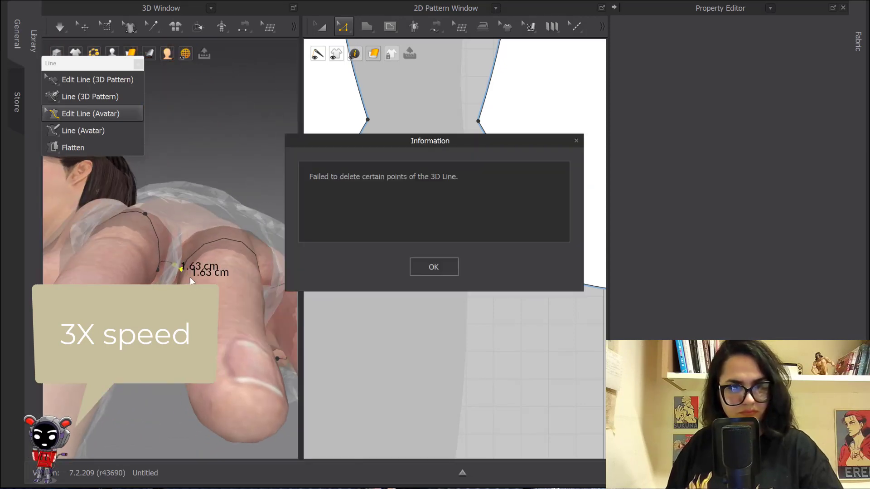
{"action": "left_click", "coordinate": [434, 267]}
Step: Retry deleting the short line between the index and middle fingers, and try to delete the point at its index-finger end
{"action": "right_click", "coordinate": [175, 265]}
{"action": "left_click", "coordinate": [199, 291]}
{"action": "left_click", "coordinate": [435, 266]}
{"action": "right_click", "coordinate": [181, 269]}
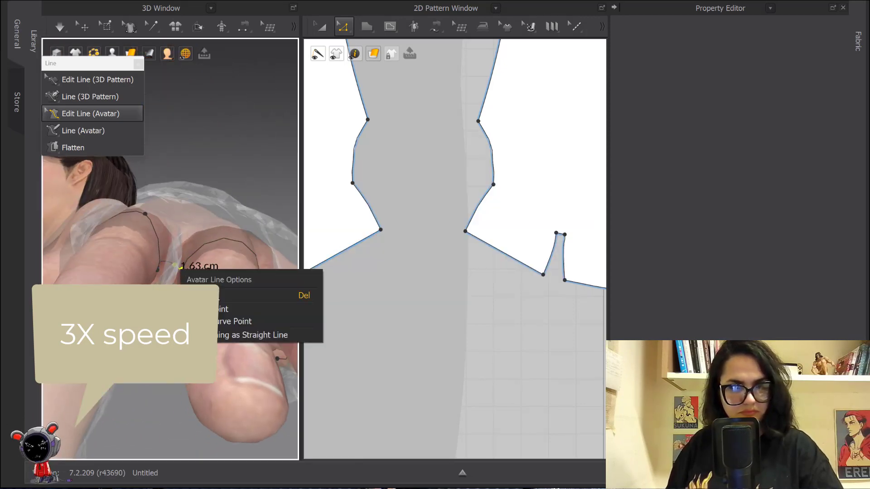
{"action": "left_click", "coordinate": [207, 295]}
{"action": "left_click", "coordinate": [434, 266]}
{"action": "right_click", "coordinate": [159, 271]}
{"action": "left_click", "coordinate": [182, 295]}
{"action": "left_click", "coordinate": [430, 266]}
Step: Try to delete two more avatar line points around the finger bases
{"action": "right_click_drag", "start_coordinate": [286, 283], "coordinate": [258, 291]}
{"action": "right_click", "coordinate": [232, 279]}
{"action": "left_click", "coordinate": [252, 300]}
{"action": "left_click", "coordinate": [430, 267]}
{"action": "right_click", "coordinate": [257, 291]}
{"action": "left_click", "coordinate": [277, 312]}
{"action": "left_click", "coordinate": [433, 267]}
Step: Try to delete the avatar line across the back of the little finger
{"action": "right_click_drag", "start_coordinate": [267, 227], "coordinate": [271, 329]}
{"action": "right_click", "coordinate": [248, 309]}
{"action": "left_click", "coordinate": [261, 327]}
{"action": "key", "text": "Return"}
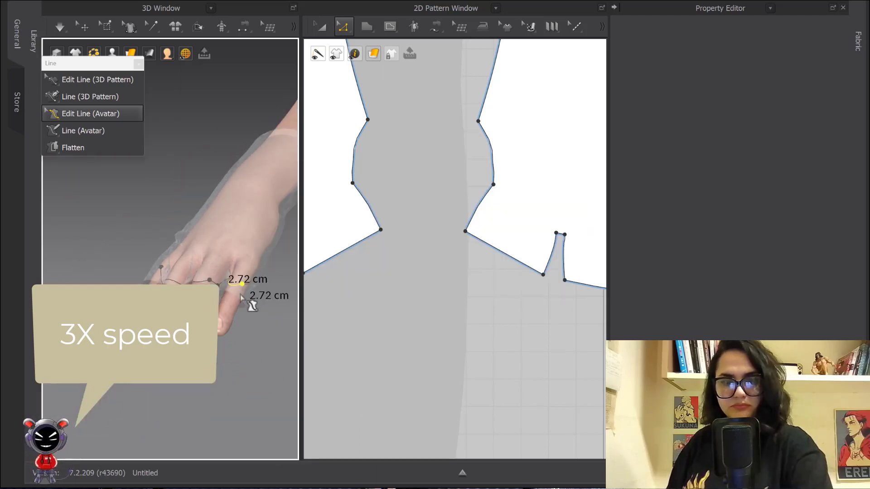
Step: Try to delete the avatar line point on the back of the ring finger and the line running toward the little finger
{"action": "right_click", "coordinate": [207, 285]}
{"action": "left_click", "coordinate": [227, 307]}
{"action": "left_click", "coordinate": [433, 267]}
{"action": "right_click", "coordinate": [222, 287]}
{"action": "left_click", "coordinate": [242, 308]}
{"action": "left_click", "coordinate": [433, 266]}
{"action": "right_click", "coordinate": [216, 286]}
{"action": "left_click", "coordinate": [432, 267]}
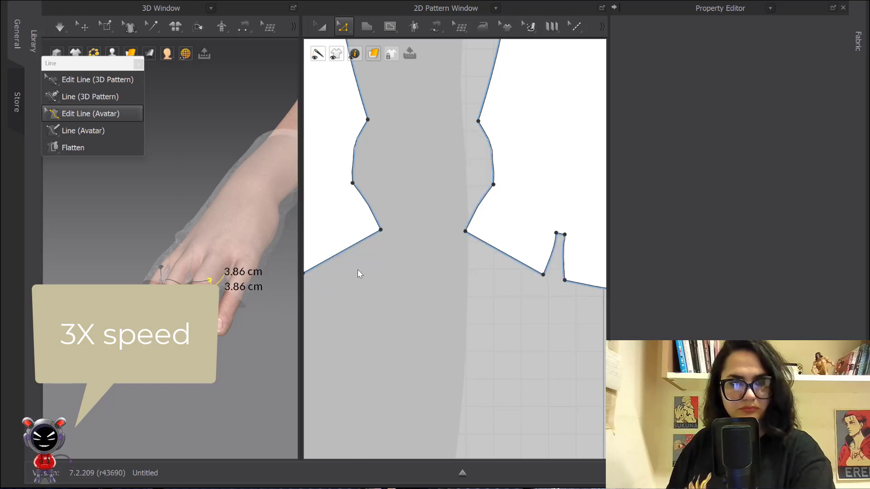
Step: Try to delete three avatar line points around the palm and the base of the thumb
{"action": "right_click_drag", "start_coordinate": [263, 290], "coordinate": [254, 272]}
{"action": "right_click", "coordinate": [255, 235]}
{"action": "left_click", "coordinate": [276, 256]}
{"action": "left_click", "coordinate": [433, 267]}
{"action": "right_click", "coordinate": [245, 249]}
{"action": "left_click", "coordinate": [265, 270]}
{"action": "left_click", "coordinate": [433, 267]}
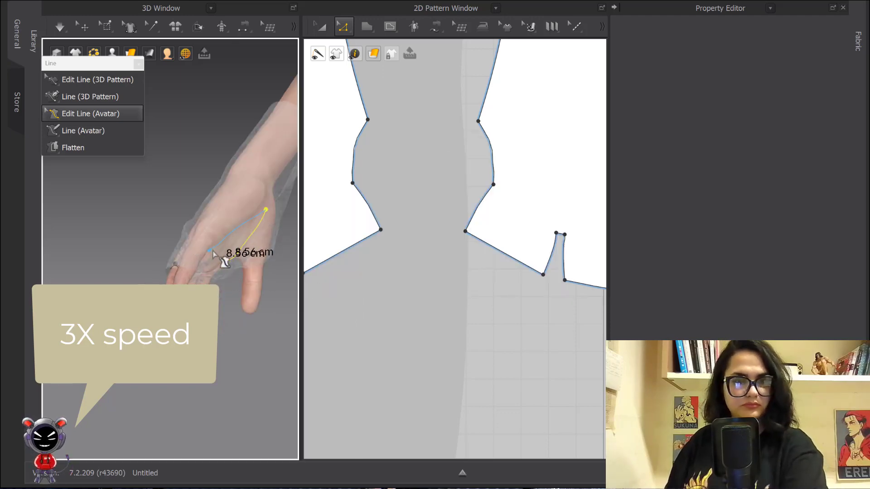
{"action": "right_click", "coordinate": [211, 253]}
{"action": "left_click", "coordinate": [232, 274]}
{"action": "left_click", "coordinate": [433, 267]}
Step: Try to delete the avatar line points on the outer finger and at the base of the index finger
{"action": "right_click_drag", "start_coordinate": [158, 254], "coordinate": [254, 272]}
{"action": "left_click", "coordinate": [232, 308]}
{"action": "key", "text": "Delete"}
{"action": "left_click", "coordinate": [434, 267]}
{"action": "left_click", "coordinate": [168, 282]}
{"action": "key", "text": "Delete"}
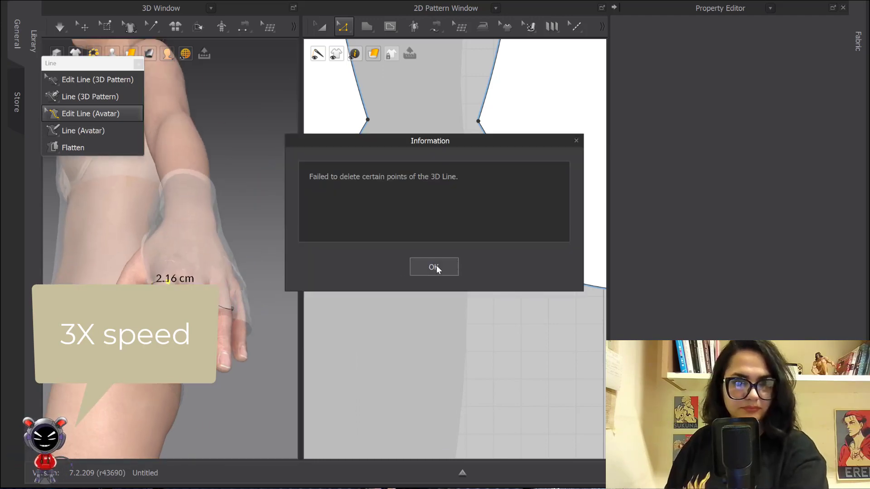
{"action": "left_click", "coordinate": [436, 266]}
{"action": "right_click_drag", "start_coordinate": [219, 267], "coordinate": [236, 302]}
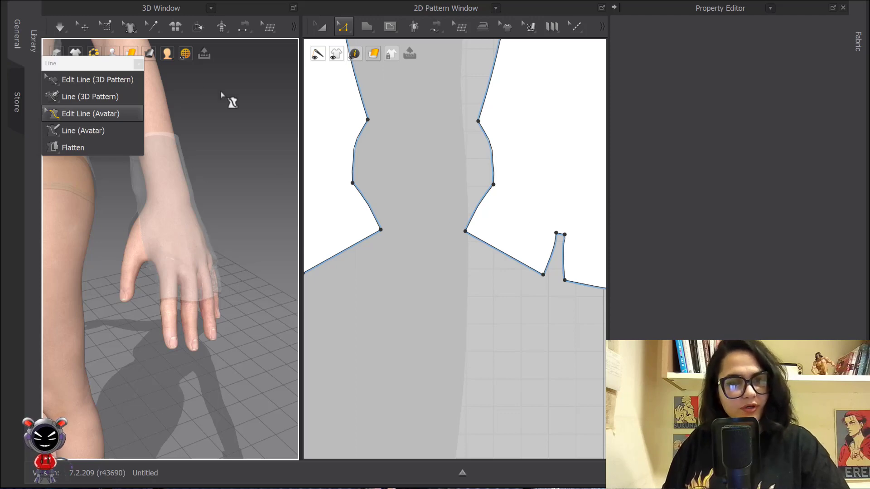
Step: Simulate the glove while pulling its fabric from the index finger edge across the back of the hand, then deselect the piece
{"action": "left_click", "coordinate": [97, 83]}
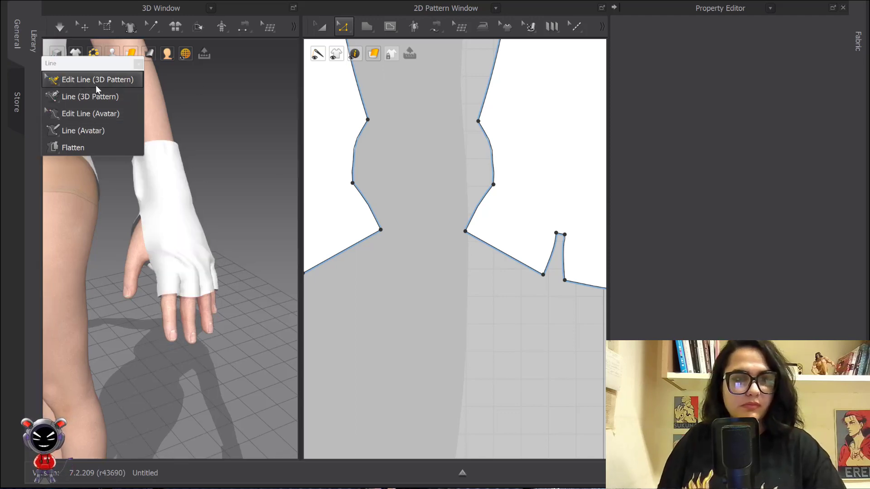
{"action": "left_click", "coordinate": [77, 96]}
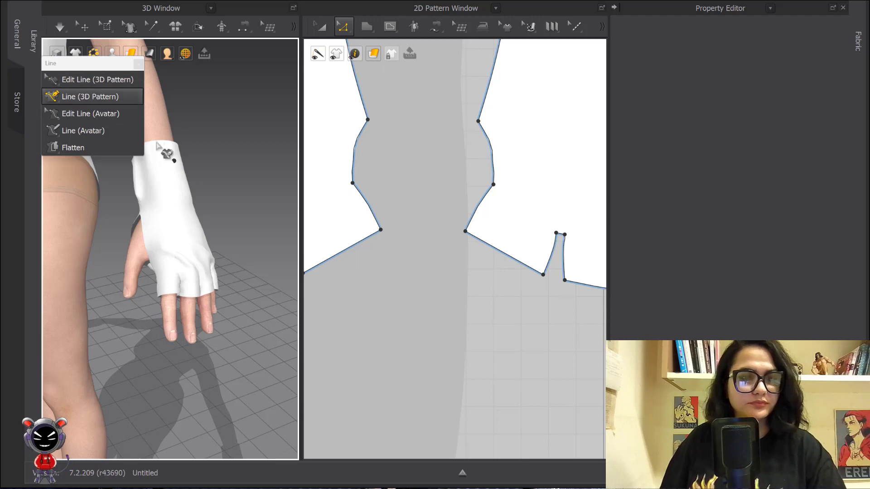
{"action": "right_click_drag", "start_coordinate": [184, 143], "coordinate": [213, 182]}
{"action": "middle_click_drag", "start_coordinate": [223, 278], "coordinate": [210, 226]}
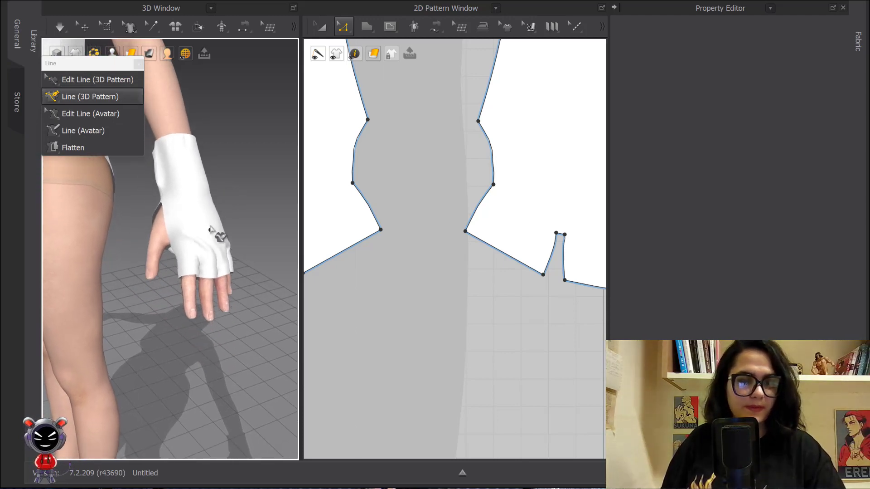
{"action": "scroll", "coordinate": [205, 247], "scroll_direction": "up", "scroll_amount": 5}
{"action": "left_click", "coordinate": [322, 28]}
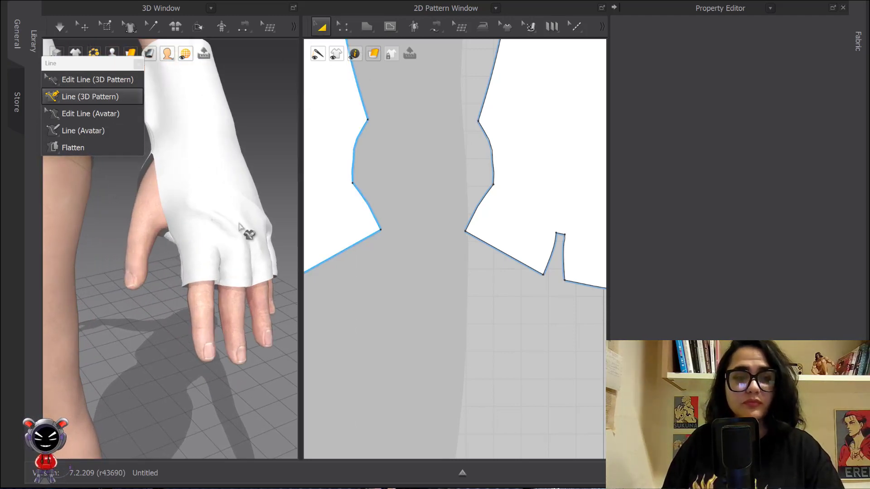
{"action": "key", "text": "q"}
{"action": "left_click", "coordinate": [198, 232]}
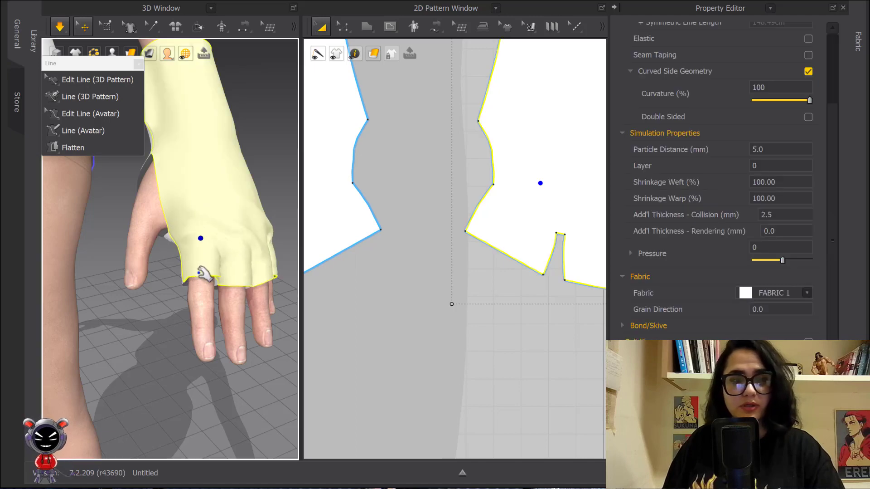
{"action": "left_click_drag", "start_coordinate": [203, 273], "coordinate": [254, 225]}
{"action": "key", "text": "space"}
{"action": "right_click_drag", "start_coordinate": [262, 250], "coordinate": [218, 254]}
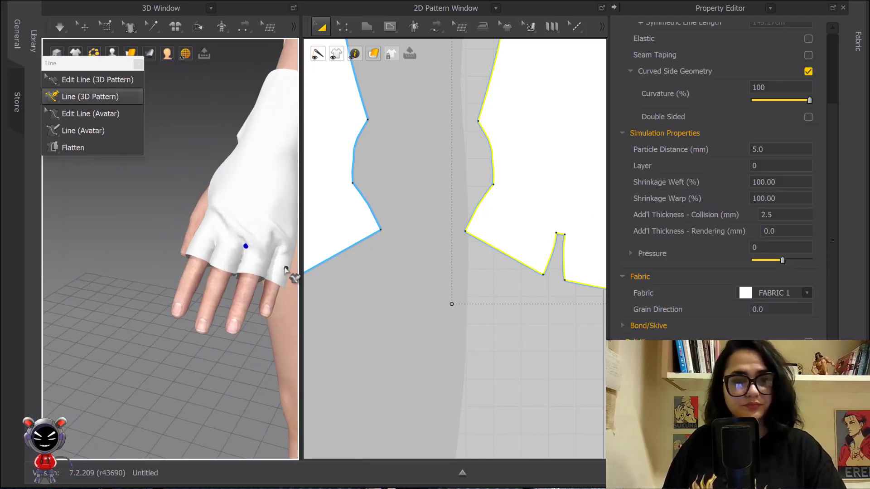
{"action": "left_click", "coordinate": [426, 291]}
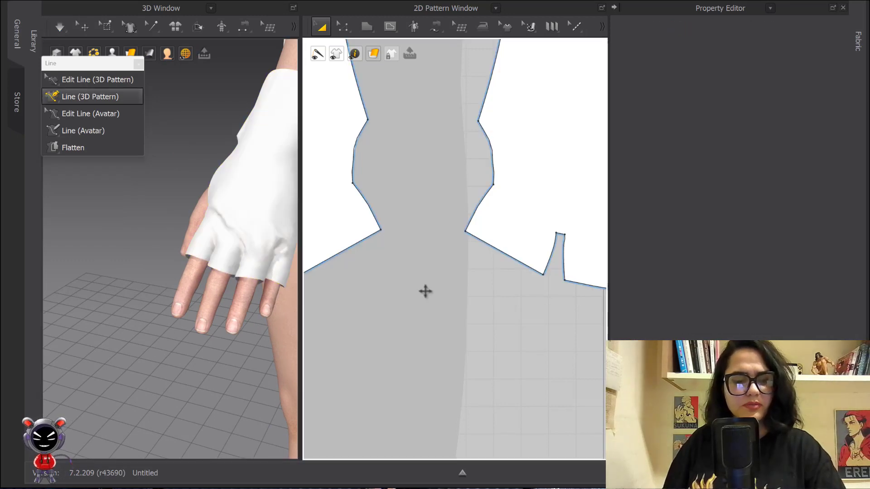
Step: Move the glove pattern's lower thumb-side corner point inward by about 0.5 cm and run the simulation
{"action": "key", "text": "z"}
{"action": "middle_click_drag", "start_coordinate": [458, 302], "coordinate": [363, 245]}
{"action": "scroll", "coordinate": [391, 291], "scroll_direction": "down", "scroll_amount": 3}
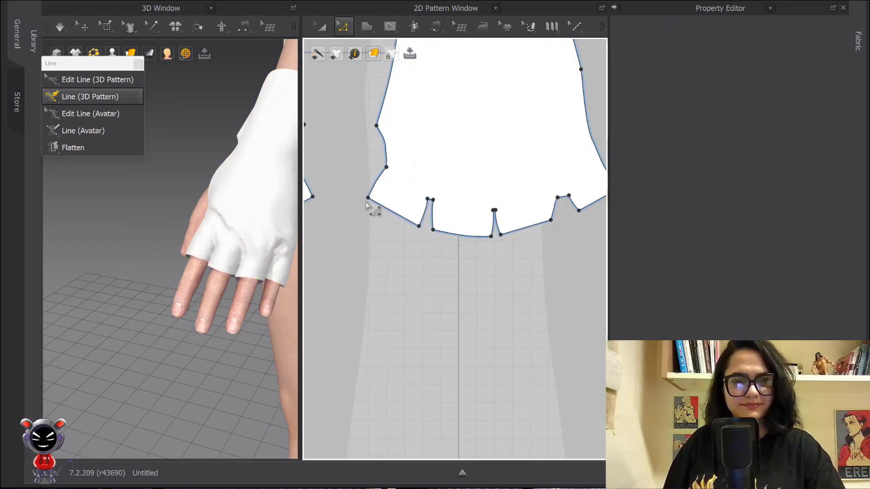
{"action": "left_click", "coordinate": [366, 201]}
{"action": "middle_click_drag", "start_coordinate": [373, 214], "coordinate": [402, 220]}
{"action": "left_click_drag", "start_coordinate": [395, 206], "coordinate": [402, 210]}
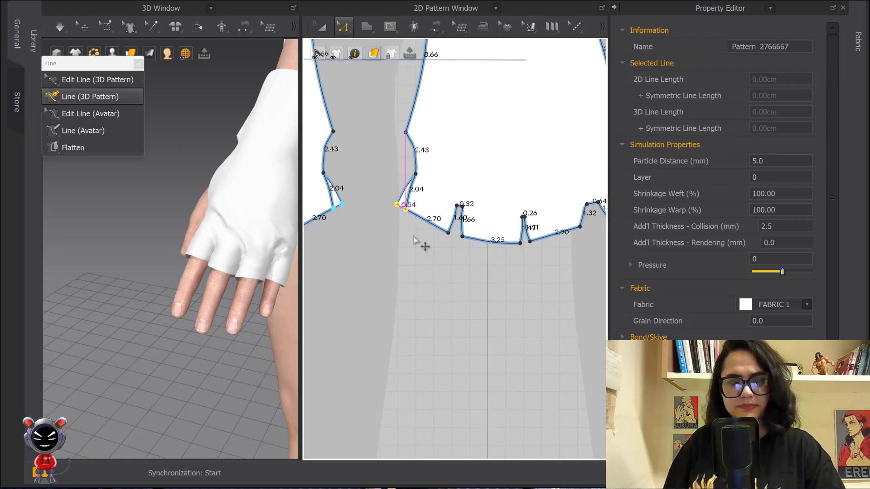
{"action": "key", "text": "space"}
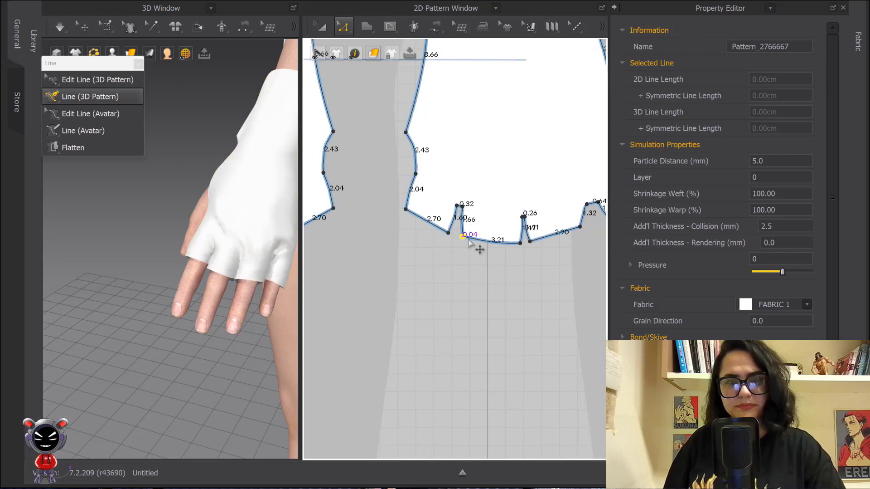
Step: Widen the narrow finger notches by moving the hem points beside them apart, and simulate the glove again
{"action": "left_click_drag", "start_coordinate": [522, 246], "coordinate": [515, 246]}
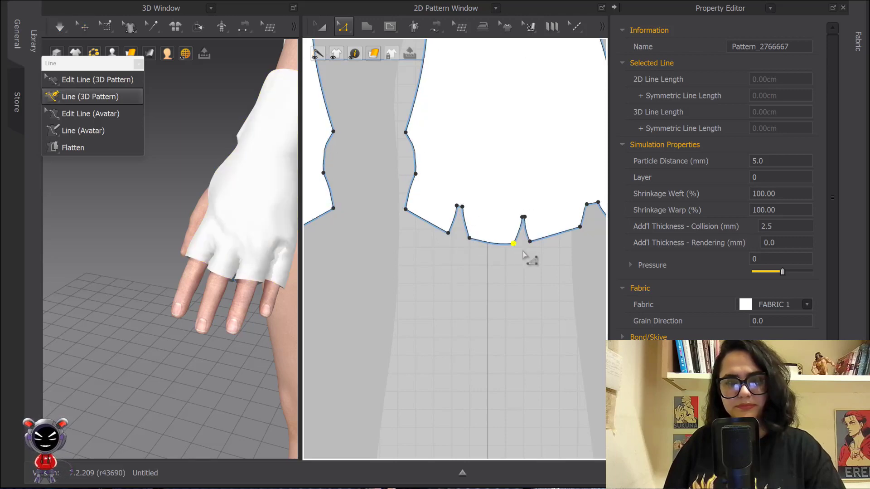
{"action": "key", "text": "space"}
{"action": "middle_click_drag", "start_coordinate": [509, 255], "coordinate": [448, 257]}
{"action": "left_click_drag", "start_coordinate": [470, 242], "coordinate": [481, 239]}
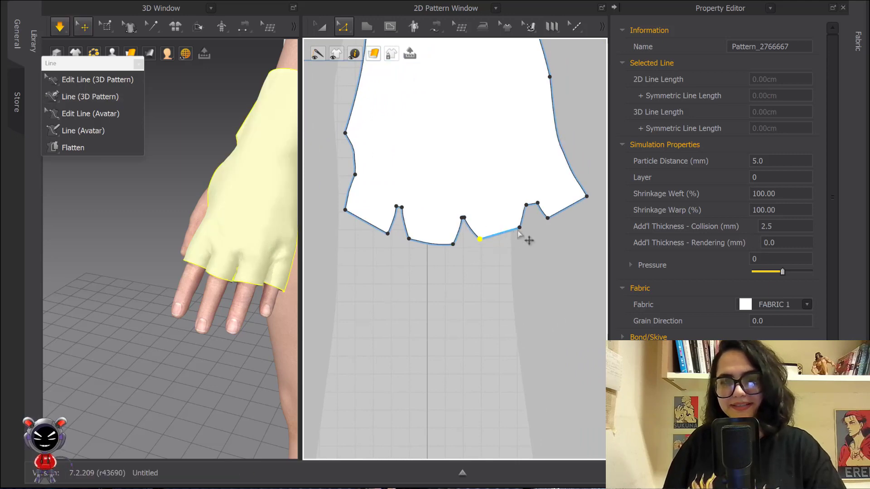
{"action": "middle_click_drag", "start_coordinate": [549, 232], "coordinate": [492, 237]}
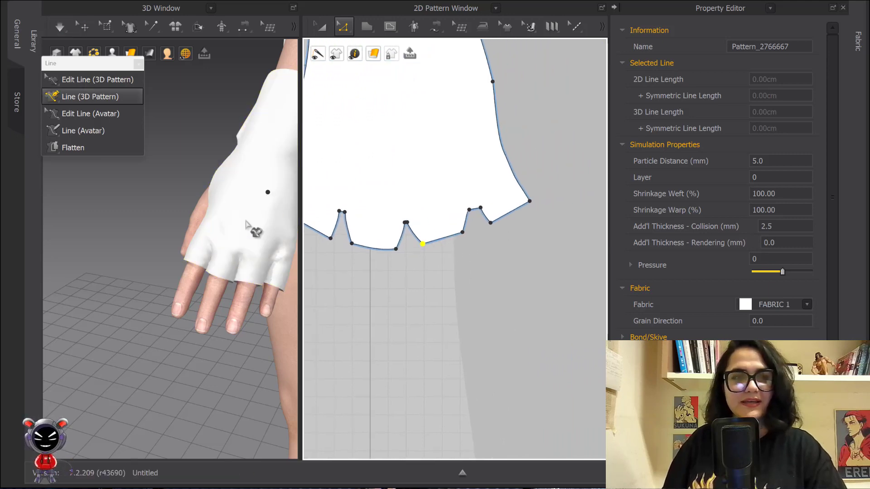
{"action": "middle_click_drag", "start_coordinate": [247, 224], "coordinate": [236, 262]}
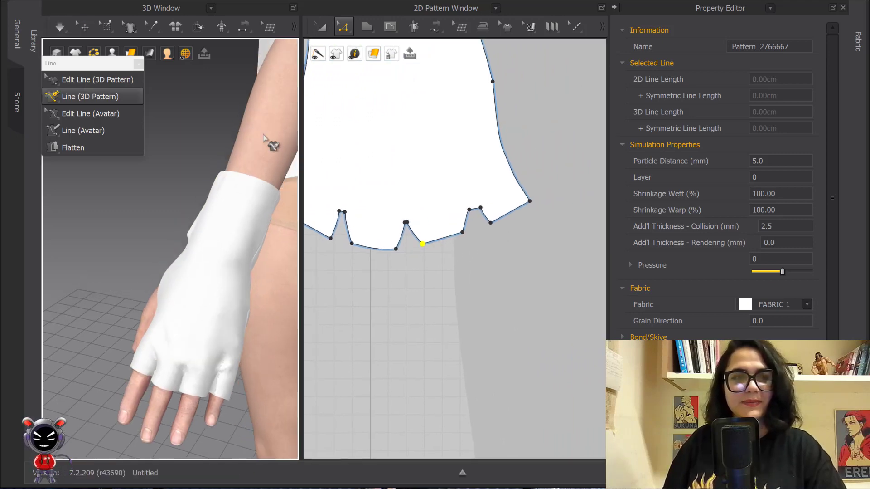
Step: Set the avatar's skin offset to 1.0 mm
{"action": "left_click", "coordinate": [83, 27]}
{"action": "left_click", "coordinate": [261, 135]}
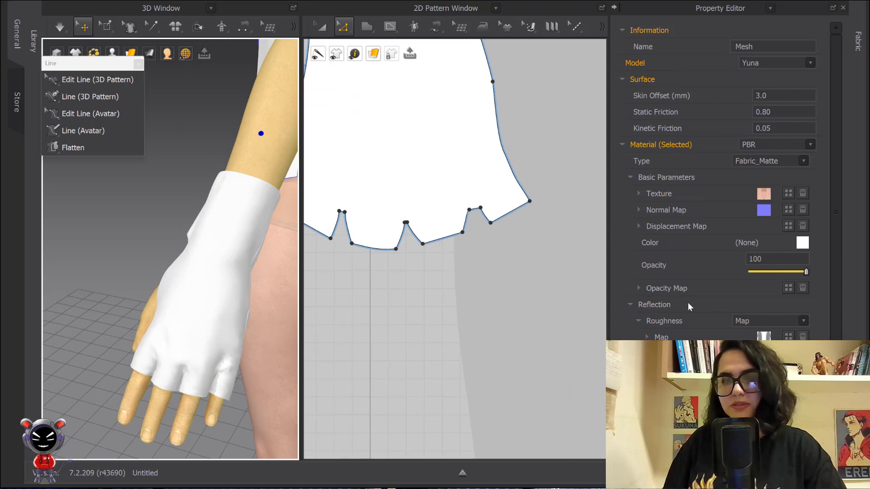
{"action": "double_click", "coordinate": [770, 98]}
{"action": "type", "text": "1"}
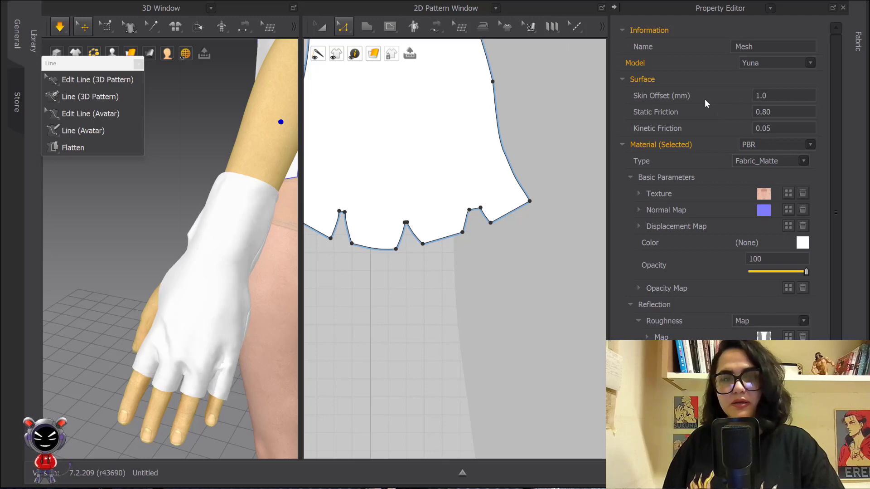
Step: Simulate the glove while pulling its cuff up the forearm, and check the fit around the wrist and thumb opening
{"action": "left_click", "coordinate": [240, 193]}
{"action": "left_click_drag", "start_coordinate": [237, 193], "coordinate": [245, 150]}
{"action": "key", "text": "space"}
{"action": "middle_click_drag", "start_coordinate": [249, 268], "coordinate": [218, 226]}
{"action": "scroll", "coordinate": [218, 226], "scroll_direction": "down", "scroll_amount": 1}
{"action": "right_click_drag", "start_coordinate": [222, 228], "coordinate": [241, 254]}
{"action": "scroll", "coordinate": [402, 263], "scroll_direction": "down", "scroll_amount": 3}
{"action": "middle_click_drag", "start_coordinate": [401, 264], "coordinate": [459, 307]}
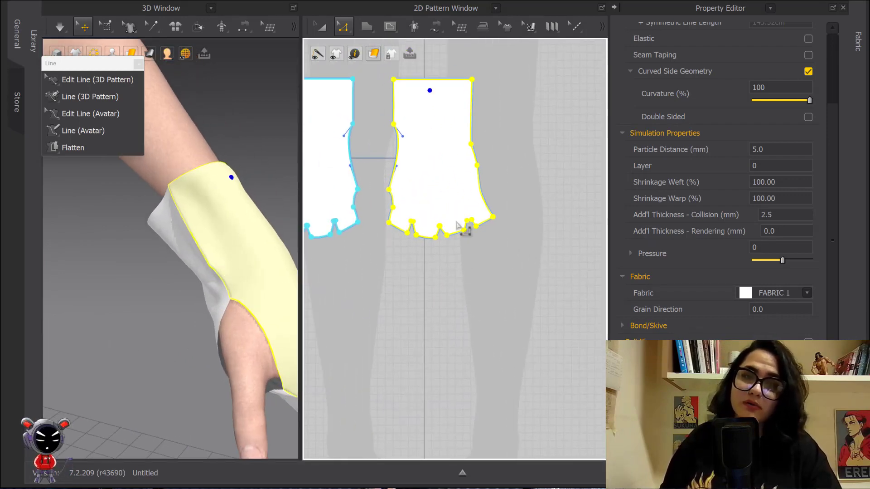
{"action": "right_click_drag", "start_coordinate": [235, 255], "coordinate": [236, 273]}
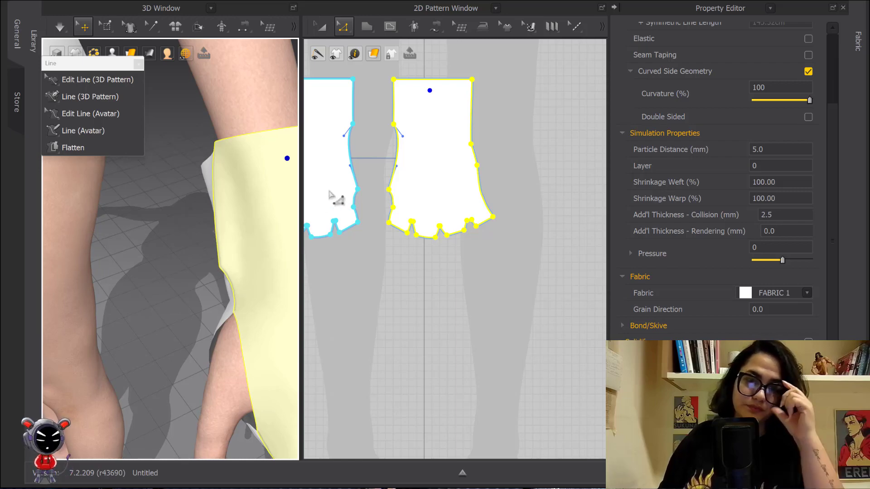
Step: Delete the wrist-side point of the thumb opening curve on the pattern and resimulate the glove with the straightened edge
{"action": "scroll", "coordinate": [215, 199], "scroll_direction": "up", "scroll_amount": 2}
{"action": "middle_click_drag", "start_coordinate": [213, 200], "coordinate": [196, 143]}
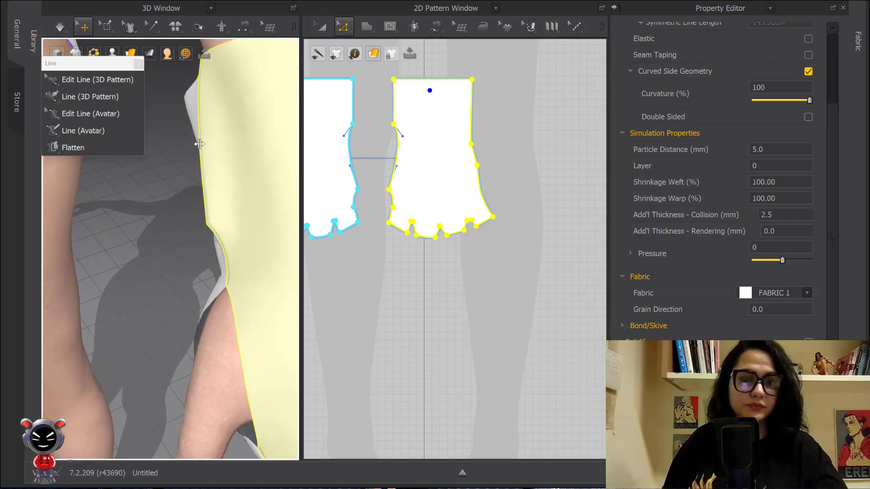
{"action": "left_click", "coordinate": [207, 221]}
{"action": "scroll", "coordinate": [400, 119], "scroll_direction": "up", "scroll_amount": 5}
{"action": "middle_click_drag", "start_coordinate": [400, 119], "coordinate": [454, 151]}
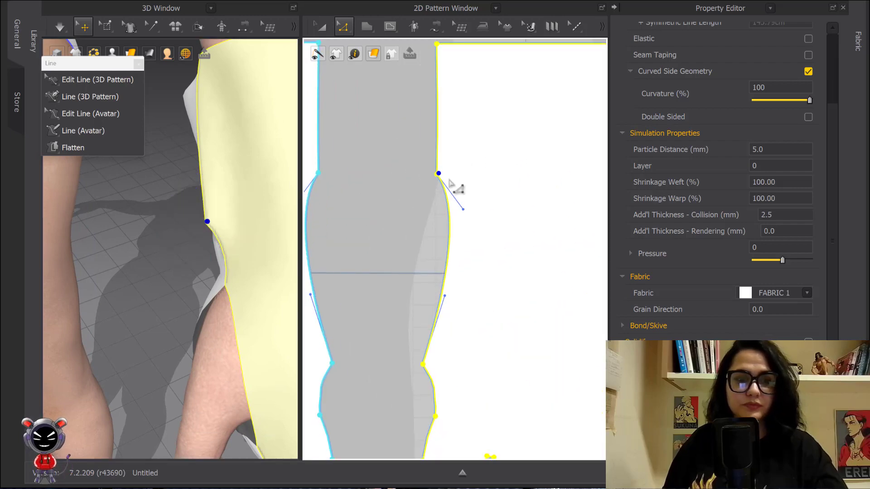
{"action": "key", "text": "Escape"}
{"action": "scroll", "coordinate": [409, 231], "scroll_direction": "down", "scroll_amount": 4}
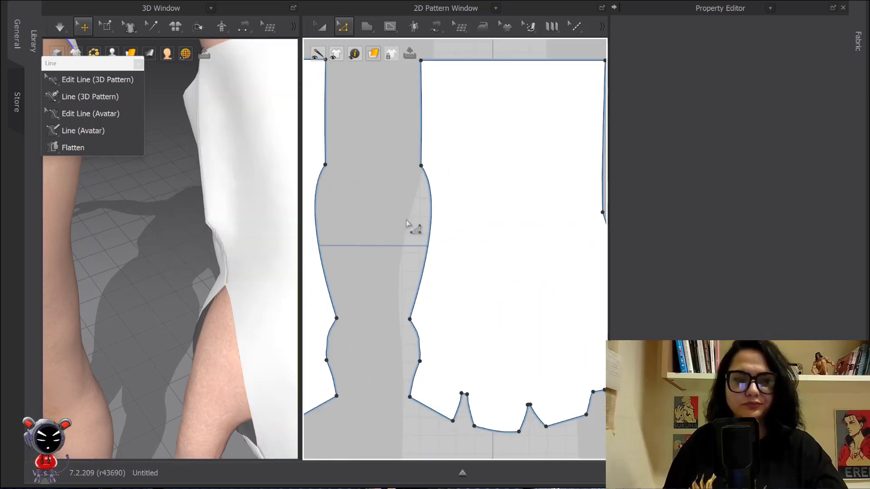
{"action": "left_click", "coordinate": [408, 159]}
{"action": "key", "text": "Delete"}
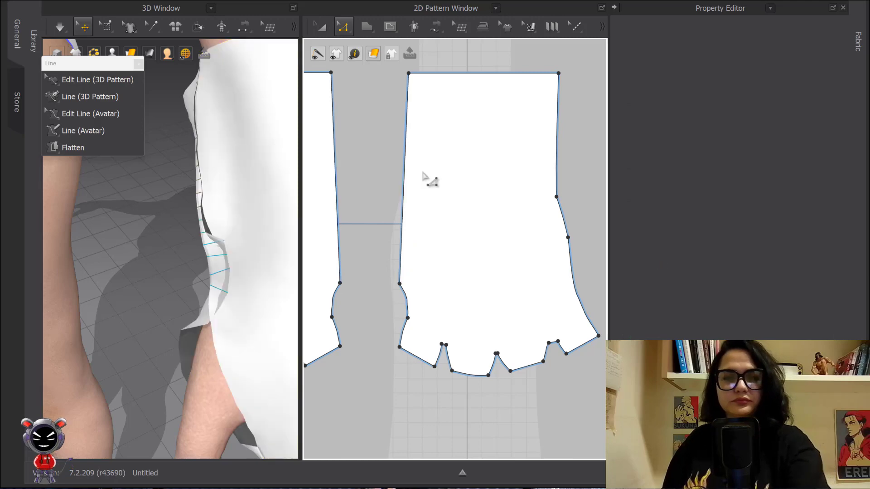
{"action": "left_click", "coordinate": [229, 243]}
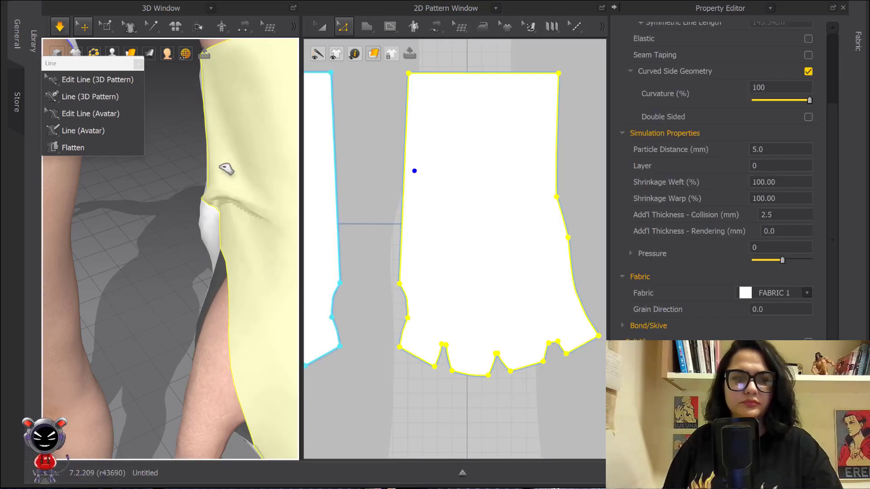
{"action": "key", "text": "space"}
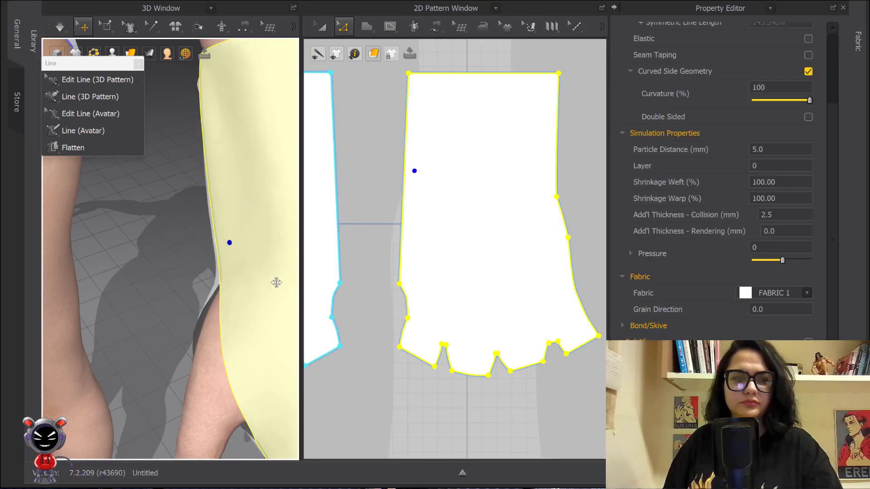
Step: Mark the thumb base on the glove edge and add a pattern point there, about 6.2 cm above the next lower point
{"action": "left_click", "coordinate": [222, 285]}
{"action": "scroll", "coordinate": [416, 217], "scroll_direction": "up", "scroll_amount": 3}
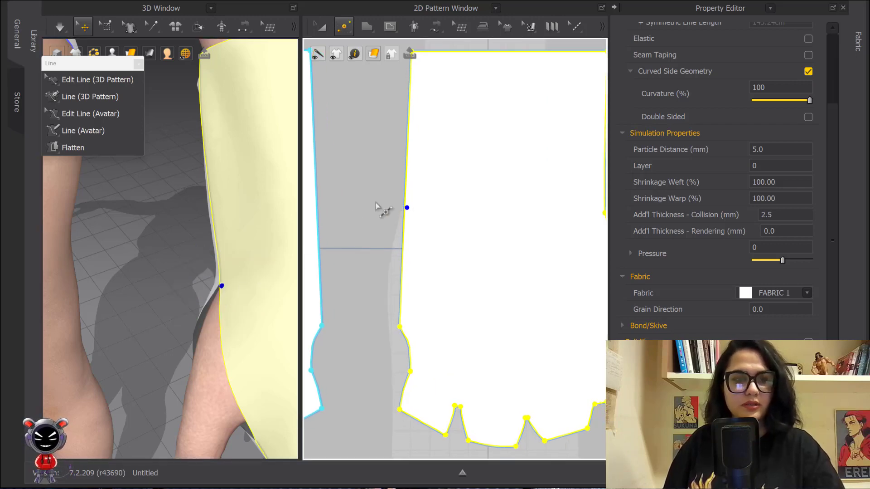
{"action": "left_click", "coordinate": [405, 196]}
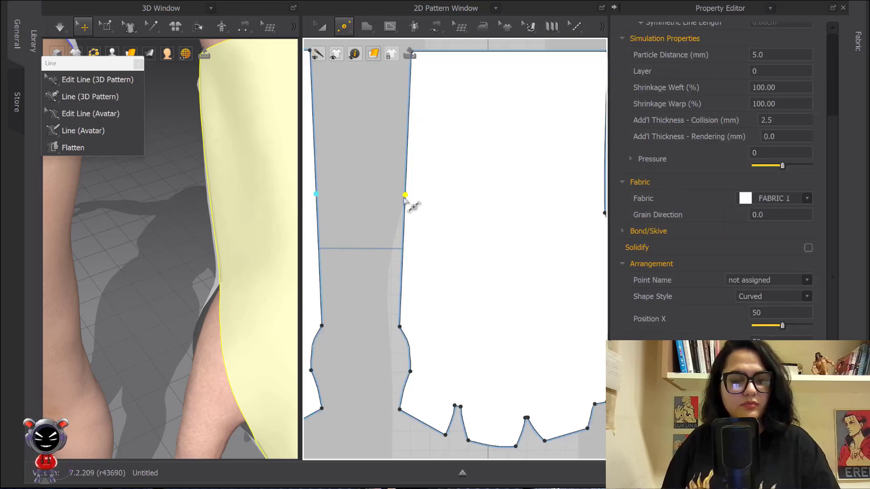
{"action": "left_click", "coordinate": [236, 289]}
{"action": "left_click", "coordinate": [224, 284]}
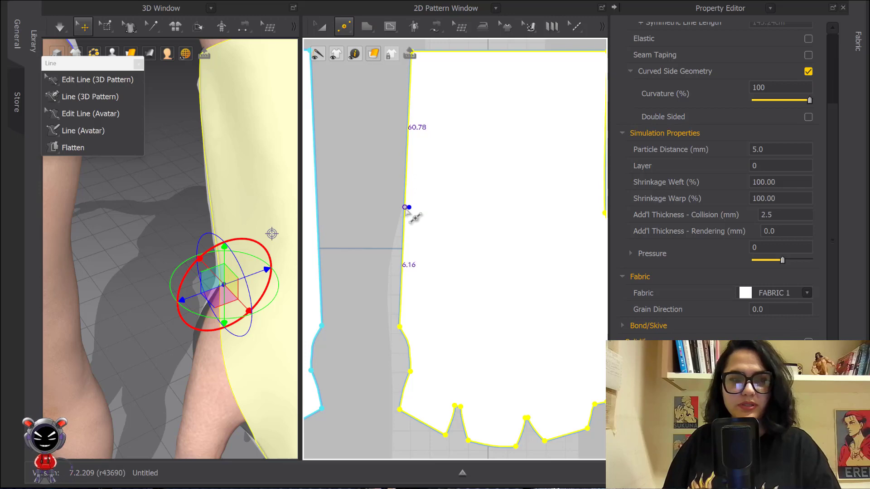
{"action": "left_click", "coordinate": [406, 207]}
{"action": "left_click", "coordinate": [405, 207]}
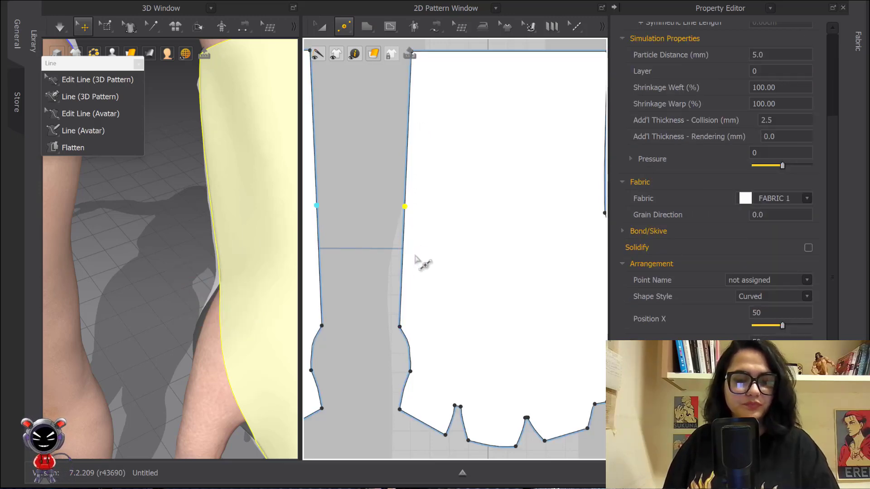
Step: Curve the thumb opening edge inward below the new point to a length of about 6.7 cm, and simulate it
{"action": "key", "text": "c"}
{"action": "left_click_drag", "start_coordinate": [410, 229], "coordinate": [422, 231]}
{"action": "middle_click_drag", "start_coordinate": [270, 288], "coordinate": [237, 215]}
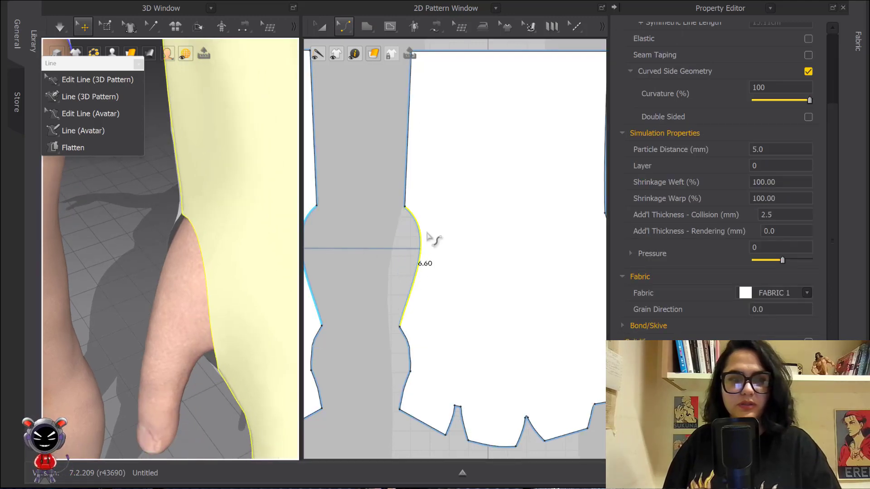
{"action": "left_click_drag", "start_coordinate": [431, 237], "coordinate": [432, 242]}
{"action": "key", "text": "space"}
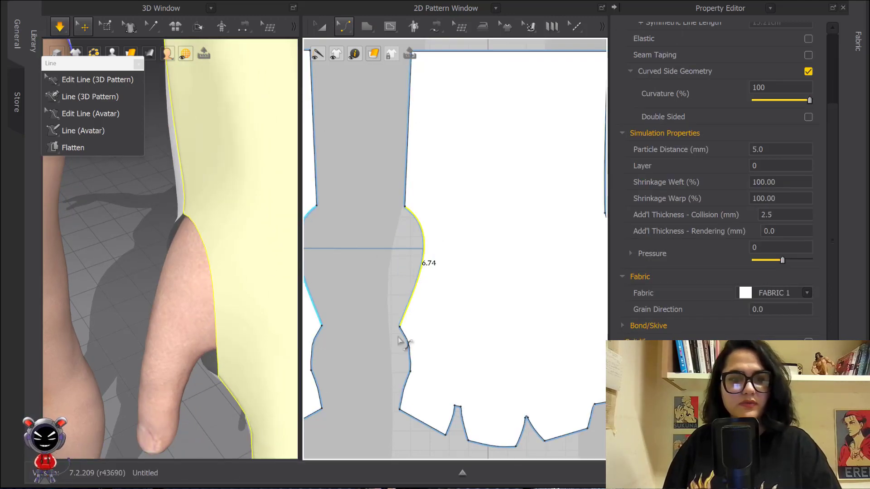
{"action": "key", "text": "space"}
Step: Move the lower end point of the thumb opening curve slightly up and inward, and run the simulation
{"action": "key", "text": "v"}
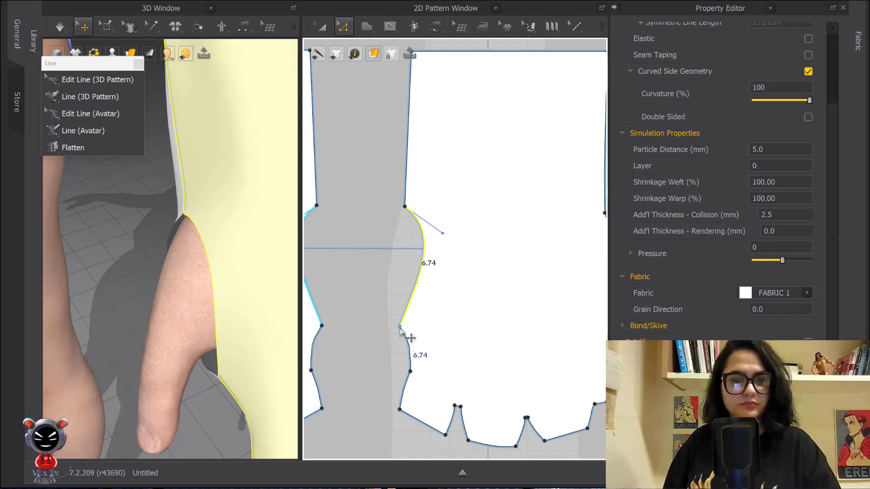
{"action": "left_click_drag", "start_coordinate": [400, 327], "coordinate": [403, 318]}
{"action": "key", "text": "space"}
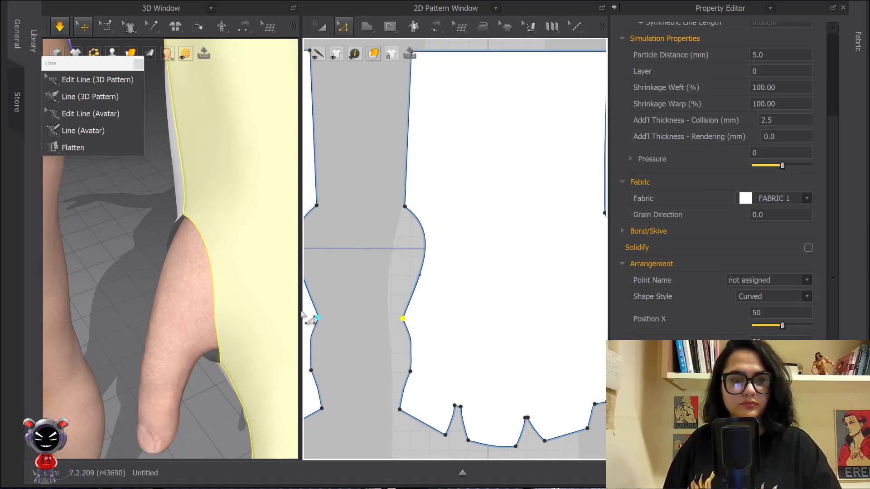
Step: Stop the simulation and compare the glove's thumb opening and finger edges with the gloved hand in the reference image
{"action": "key", "text": "space"}
{"action": "scroll", "coordinate": [206, 268], "scroll_direction": "down", "scroll_amount": 6}
{"action": "right_click_drag", "start_coordinate": [207, 269], "coordinate": [252, 255]}
{"action": "scroll", "coordinate": [224, 250], "scroll_direction": "down", "scroll_amount": 3}
{"action": "scroll", "coordinate": [208, 275], "scroll_direction": "up", "scroll_amount": 5}
{"action": "scroll", "coordinate": [204, 276], "scroll_direction": "up", "scroll_amount": 2}
{"action": "scroll", "coordinate": [206, 271], "scroll_direction": "up", "scroll_amount": 3}
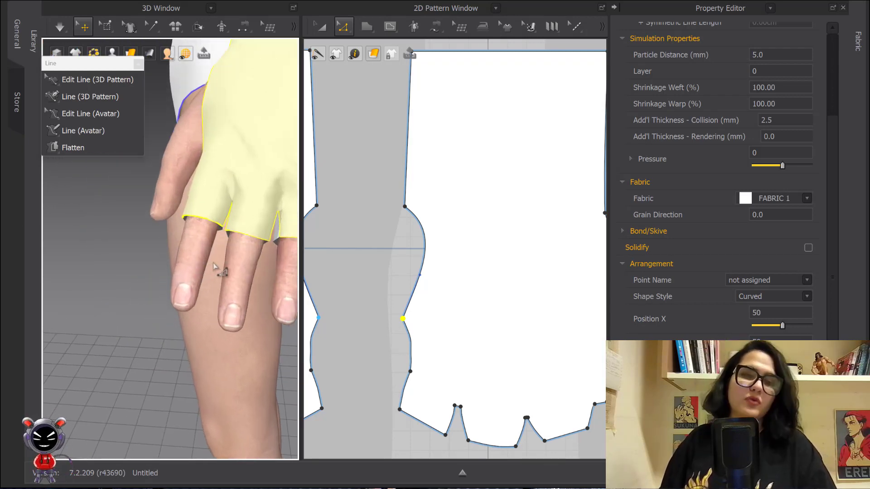
{"action": "scroll", "coordinate": [433, 196], "scroll_direction": "down", "scroll_amount": 8}
{"action": "middle_click_drag", "start_coordinate": [432, 202], "coordinate": [317, 281]}
{"action": "middle_click_drag", "start_coordinate": [505, 148], "coordinate": [337, 226]}
{"action": "scroll", "coordinate": [404, 235], "scroll_direction": "down", "scroll_amount": 2}
{"action": "scroll", "coordinate": [455, 194], "scroll_direction": "up", "scroll_amount": 3}
{"action": "middle_click_drag", "start_coordinate": [416, 195], "coordinate": [340, 166]}
{"action": "scroll", "coordinate": [458, 211], "scroll_direction": "up", "scroll_amount": 5}
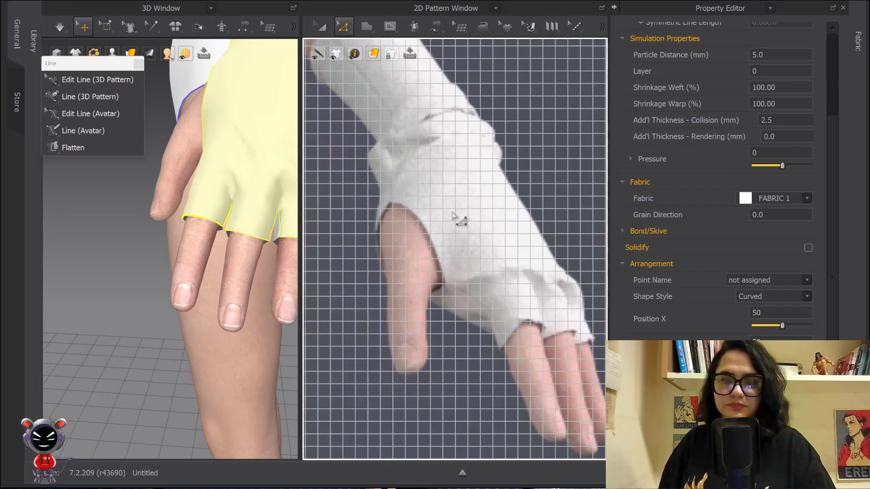
{"action": "right_click_drag", "start_coordinate": [195, 267], "coordinate": [245, 157]}
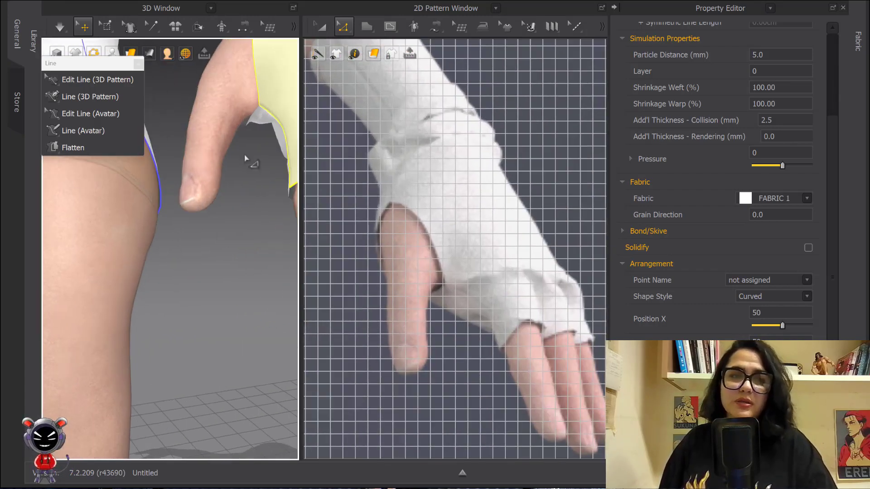
{"action": "left_click", "coordinate": [293, 27]}
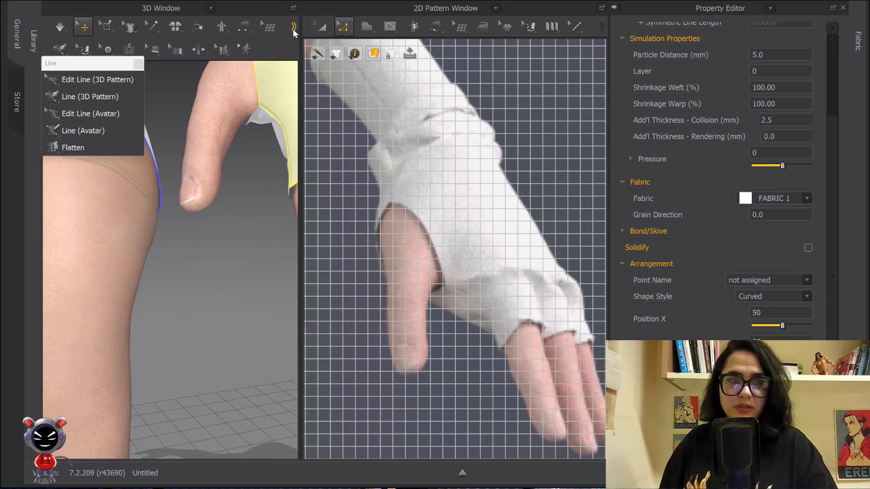
{"action": "left_click", "coordinate": [222, 50]}
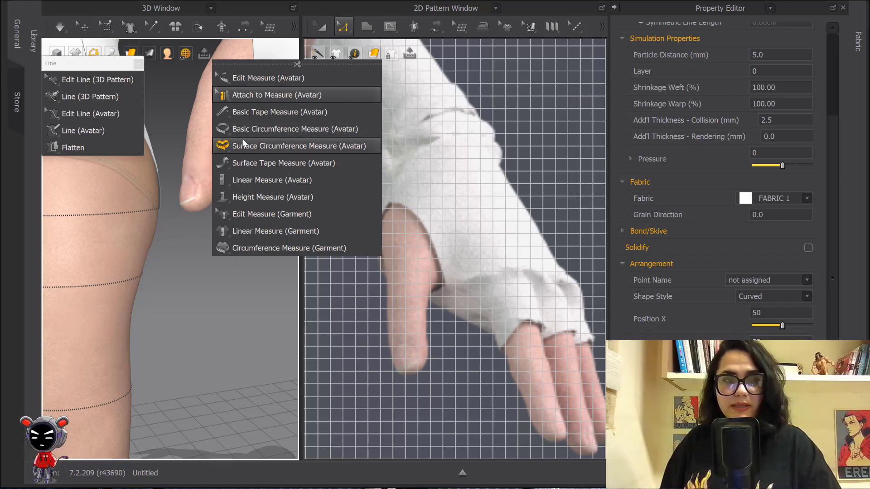
{"action": "left_click", "coordinate": [271, 94]}
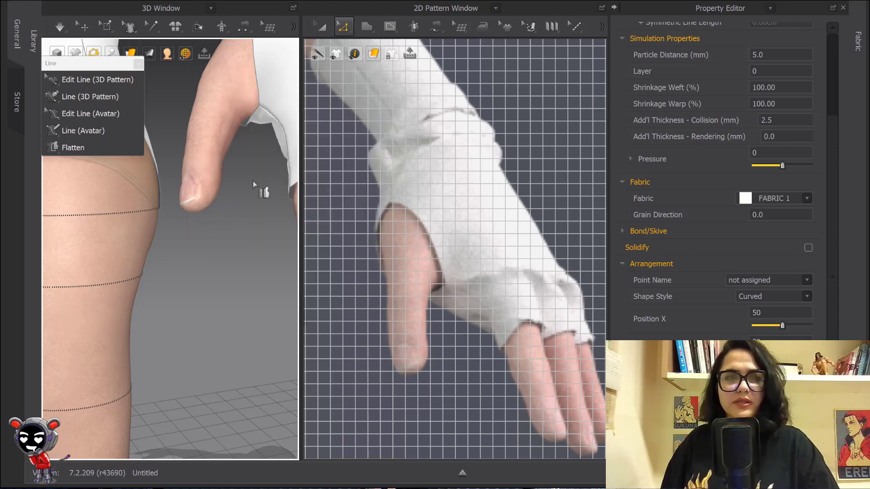
Step: Compare the glove's overall length on the arm with the gloves in the reference image, and clear the pattern point selection
{"action": "middle_click_drag", "start_coordinate": [254, 184], "coordinate": [153, 257]}
{"action": "scroll", "coordinate": [173, 263], "scroll_direction": "down", "scroll_amount": 5}
{"action": "mouse_move", "coordinate": [253, 276]}
{"action": "right_mouse_down"}
{"action": "mouse_move", "coordinate": [216, 271]}
{"action": "mouse_move", "coordinate": [242, 267]}
{"action": "right_mouse_up"}
{"action": "middle_click_drag", "start_coordinate": [398, 59], "coordinate": [438, 164]}
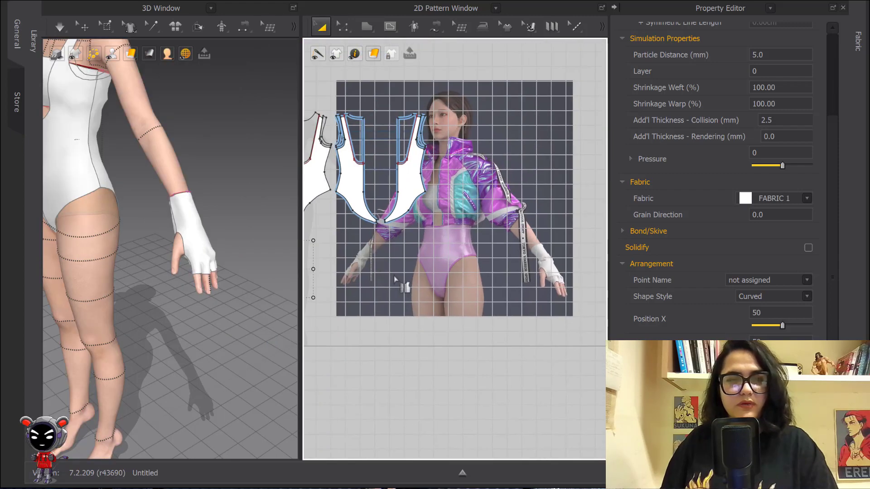
{"action": "scroll", "coordinate": [395, 279], "scroll_direction": "up", "scroll_amount": 8}
{"action": "key", "text": "z"}
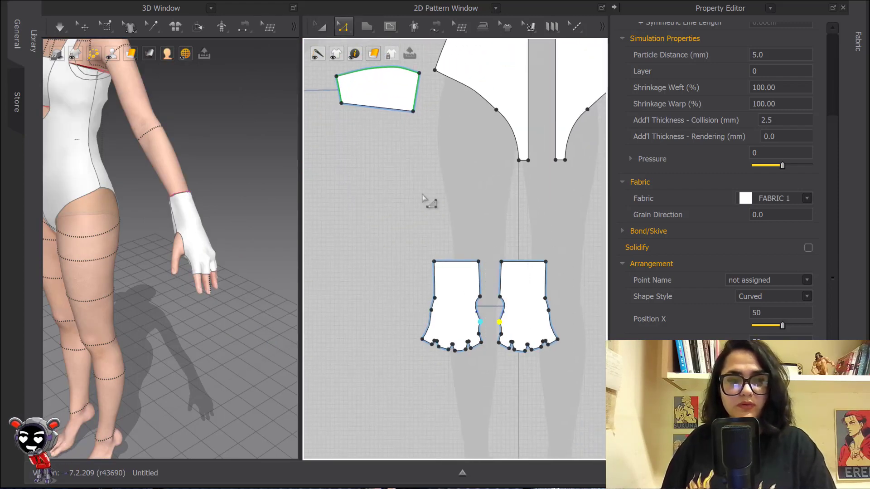
{"action": "left_click", "coordinate": [424, 198]}
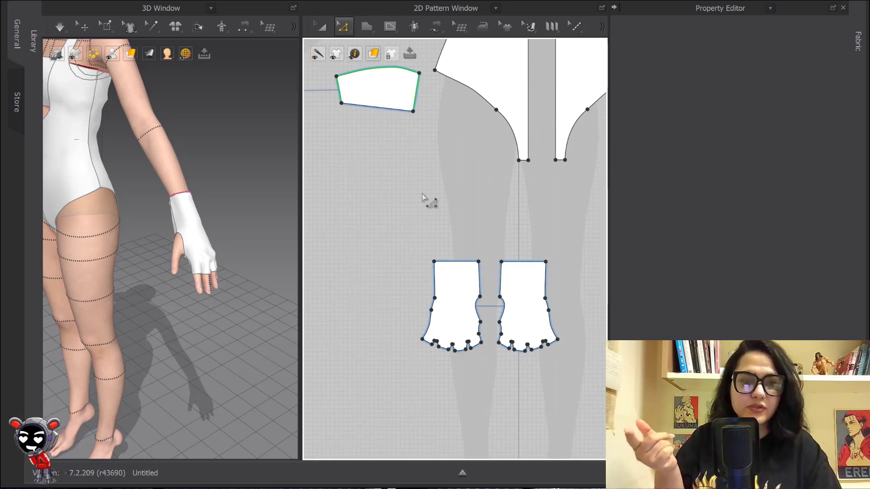
{"action": "left_click", "coordinate": [294, 28]}
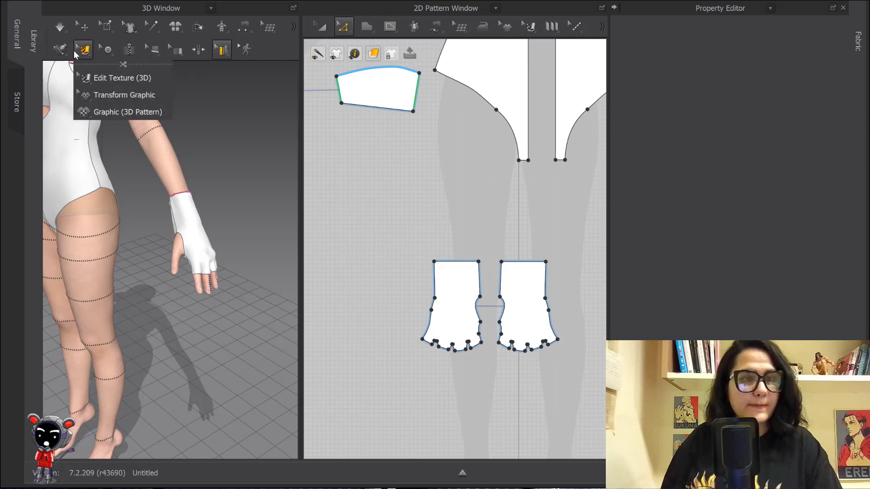
{"action": "left_click", "coordinate": [198, 36]}
{"action": "mouse_move", "coordinate": [134, 32]}
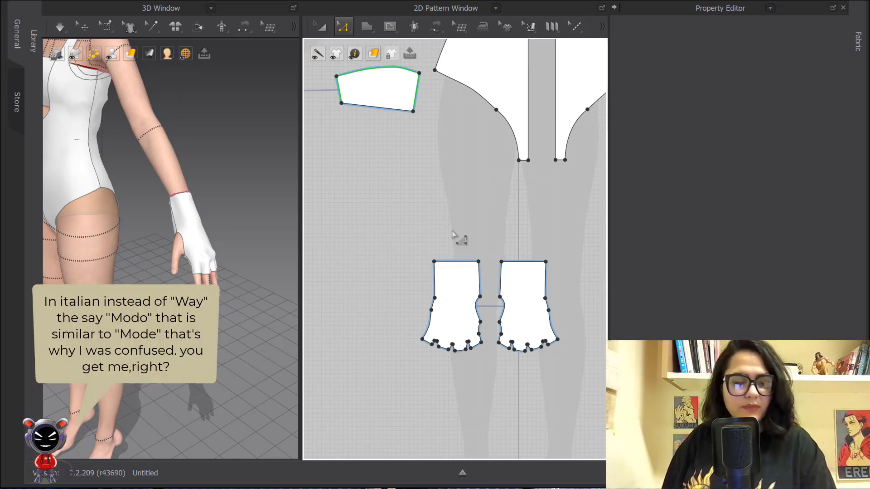
Step: Lengthen the glove by moving the wrist edge of the mirrored patterns upward, and simulate it while pulling the fabric on the hand
{"action": "left_click_drag", "start_coordinate": [454, 263], "coordinate": [461, 222]}
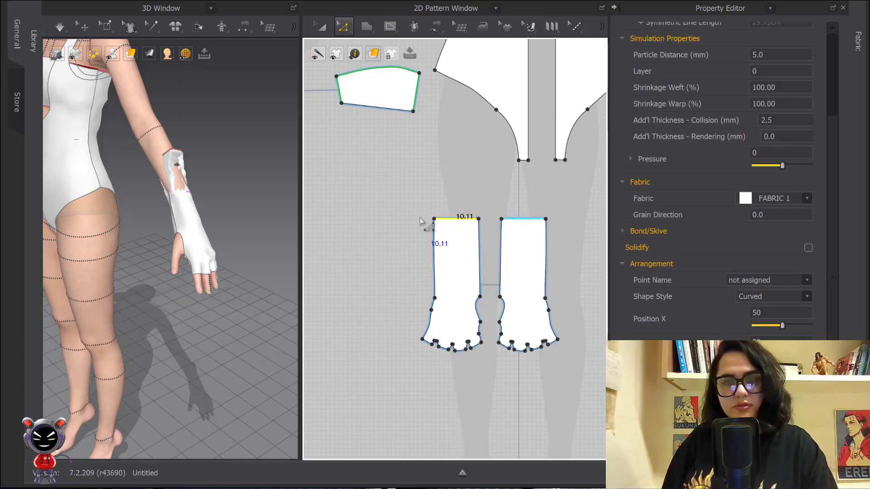
{"action": "key", "text": "space"}
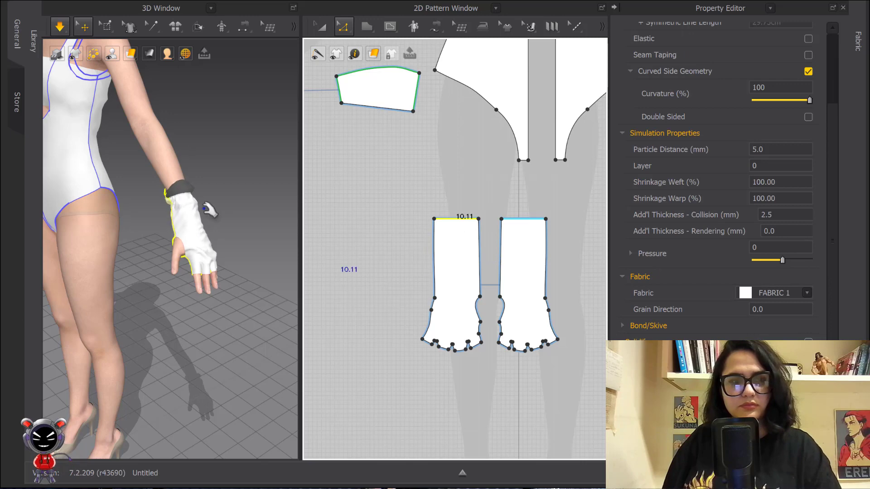
{"action": "left_click_drag", "start_coordinate": [190, 217], "coordinate": [206, 231]}
{"action": "key", "text": "space"}
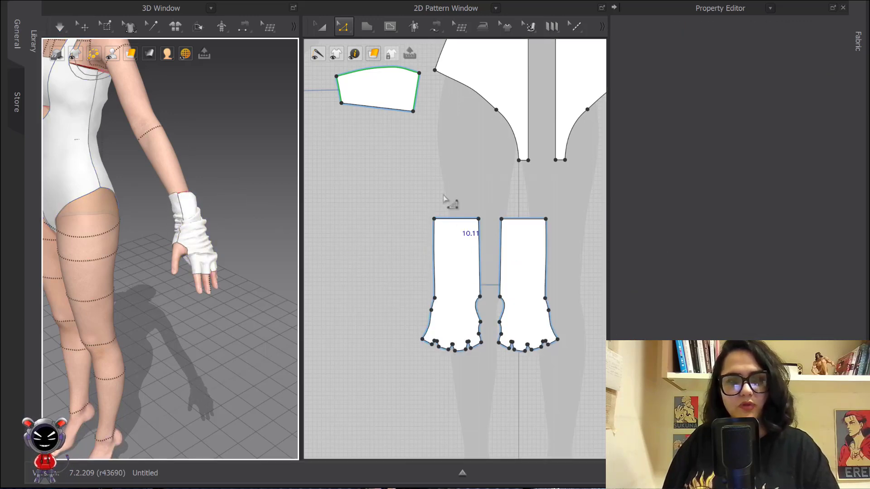
Step: Move the wrist edge of the glove patterns partway back down, and simulate the shortened glove while pulling its fabric into place
{"action": "left_click_drag", "start_coordinate": [458, 219], "coordinate": [459, 243]}
{"action": "key", "text": "space"}
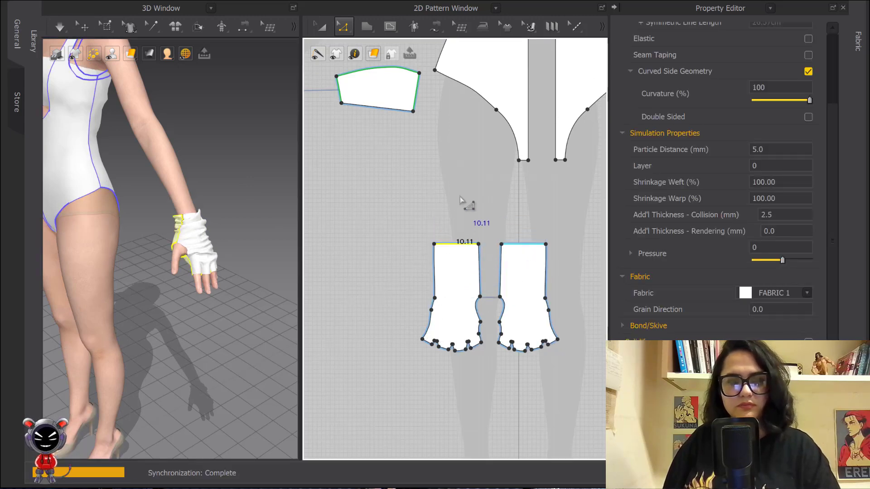
{"action": "left_click", "coordinate": [209, 247]}
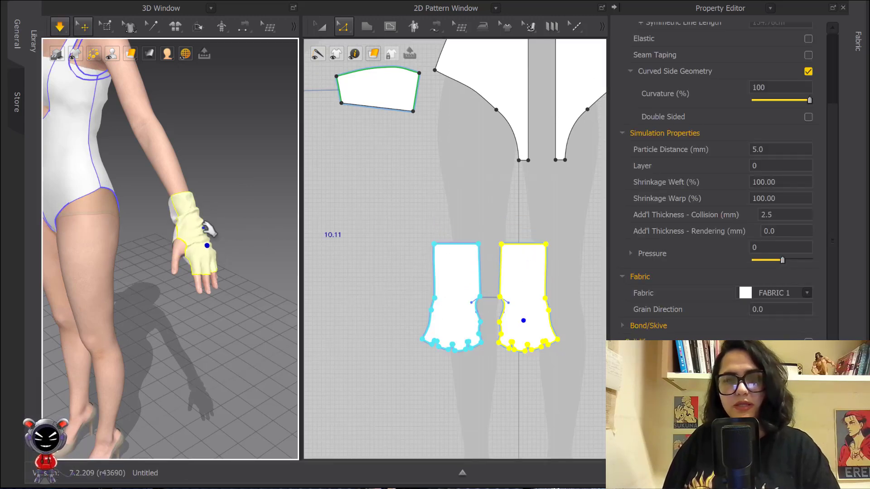
{"action": "key", "text": "t"}
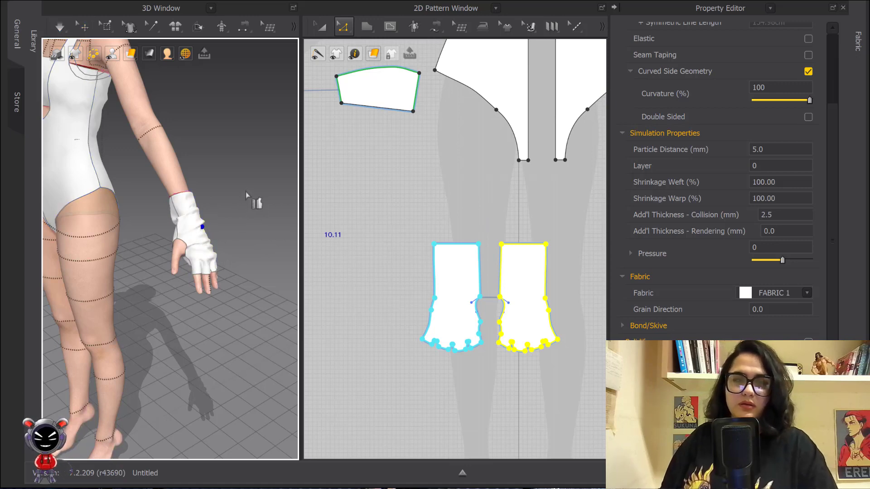
Step: Return to the Select/Move tool, clear the selection, and examine the whole avatar with its glove against the reference image
{"action": "scroll", "coordinate": [238, 191], "scroll_direction": "down", "scroll_amount": 3}
{"action": "right_click_drag", "start_coordinate": [206, 190], "coordinate": [187, 192]}
{"action": "scroll", "coordinate": [186, 191], "scroll_direction": "down", "scroll_amount": 1}
{"action": "middle_click_drag", "start_coordinate": [120, 181], "coordinate": [193, 185]}
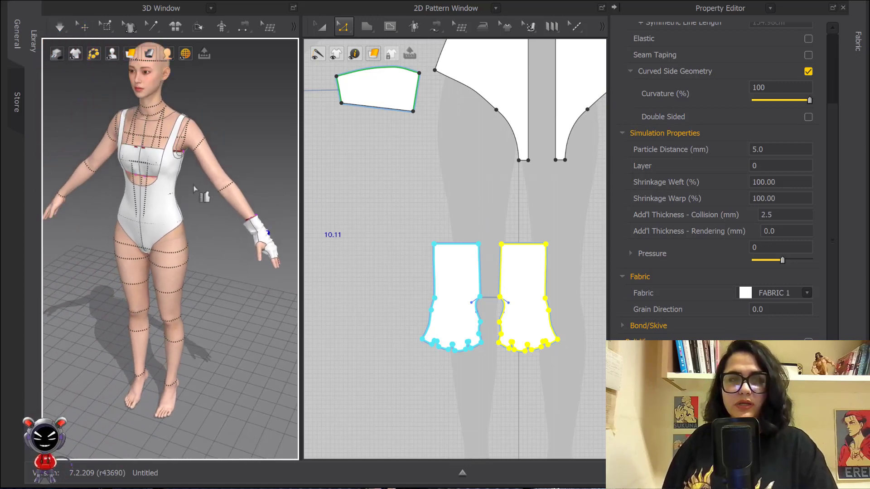
{"action": "right_click_drag", "start_coordinate": [195, 188], "coordinate": [195, 198]}
{"action": "left_click", "coordinate": [82, 28]}
{"action": "left_click", "coordinate": [225, 123]}
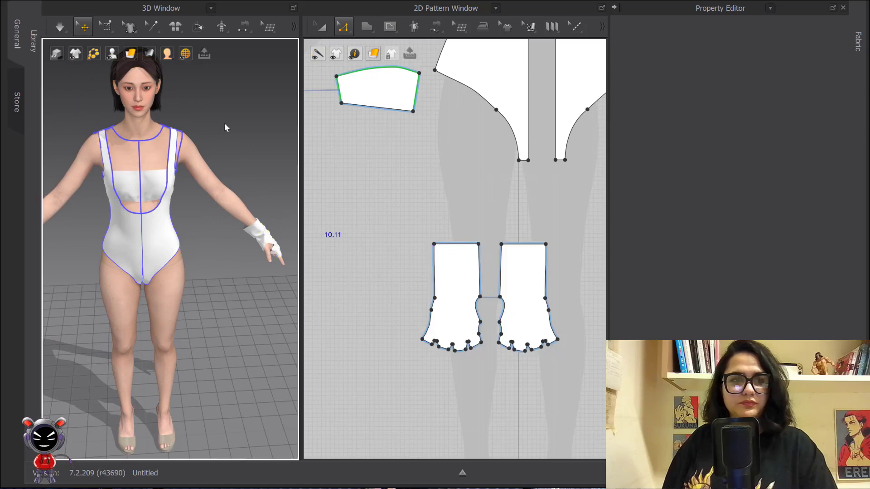
{"action": "scroll", "coordinate": [259, 137], "scroll_direction": "down", "scroll_amount": 3}
{"action": "right_click_drag", "start_coordinate": [260, 137], "coordinate": [253, 118]}
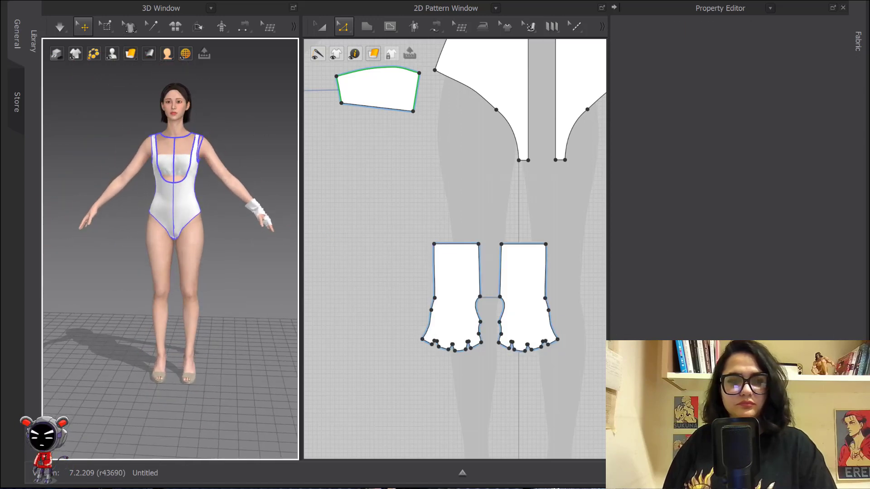
{"action": "mouse_move", "coordinate": [226, 203]}
{"action": "middle_mouse_down"}
{"action": "mouse_move", "coordinate": [222, 226]}
{"action": "mouse_move", "coordinate": [223, 213]}
{"action": "middle_mouse_up"}
{"action": "scroll", "coordinate": [453, 204], "scroll_direction": "down", "scroll_amount": 3}
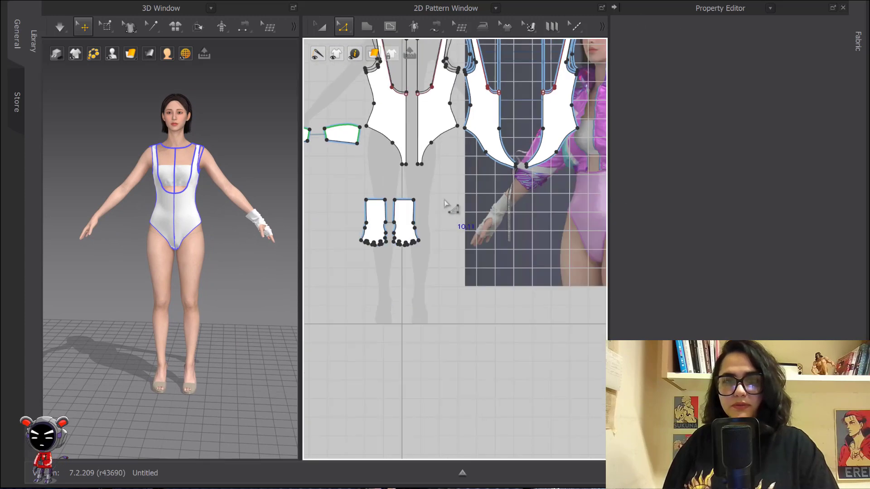
{"action": "scroll", "coordinate": [488, 239], "scroll_direction": "up", "scroll_amount": 5}
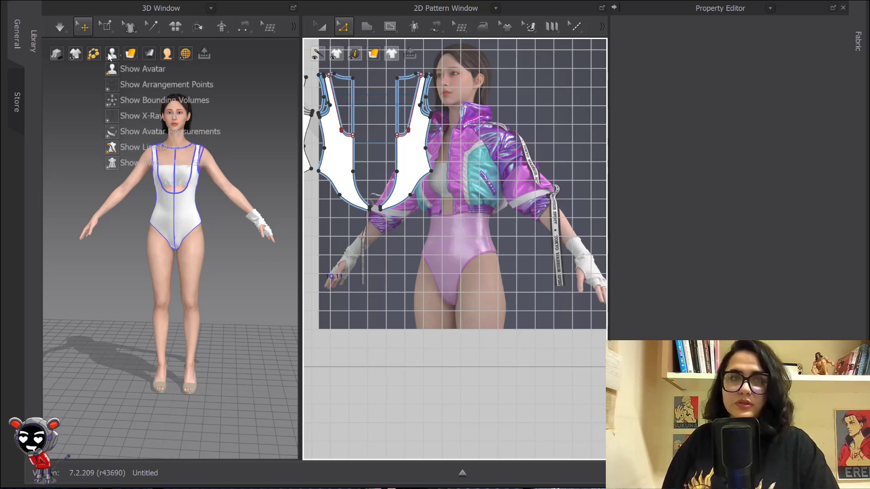
{"action": "mouse_move", "coordinate": [93, 56]}
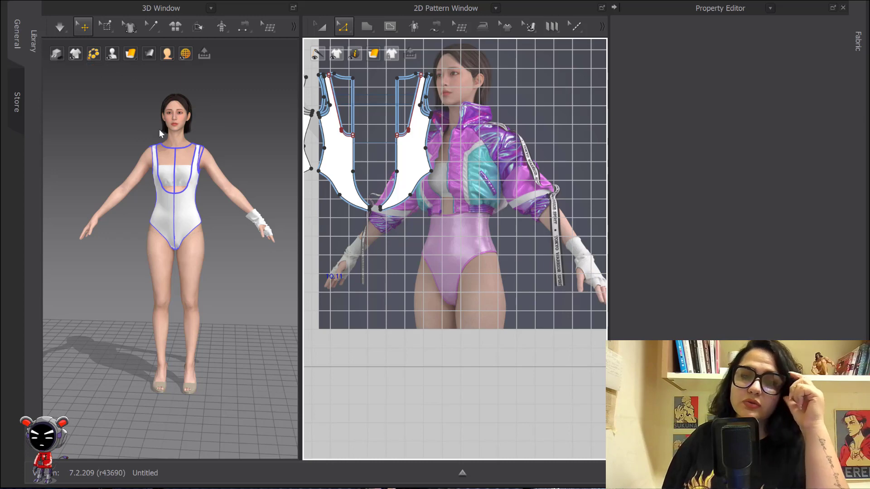
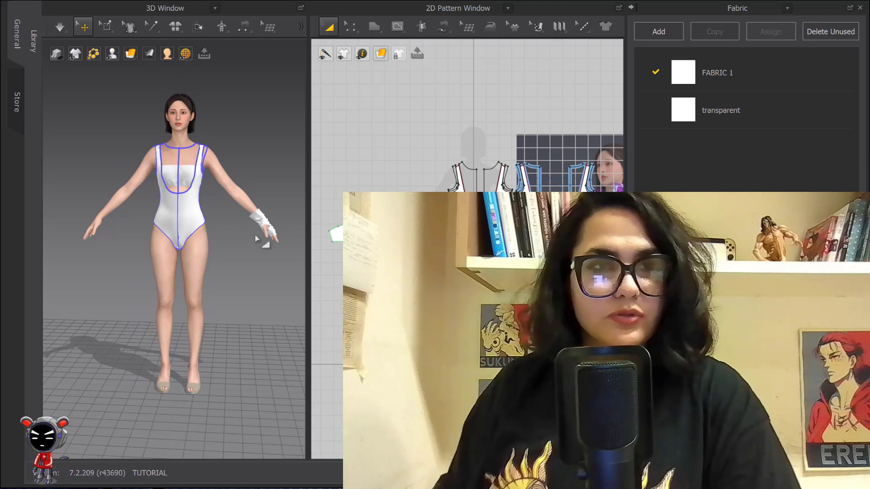
Step: Review the file formats offered for importing and exporting the project
{"action": "left_click", "coordinate": [45, 1]}
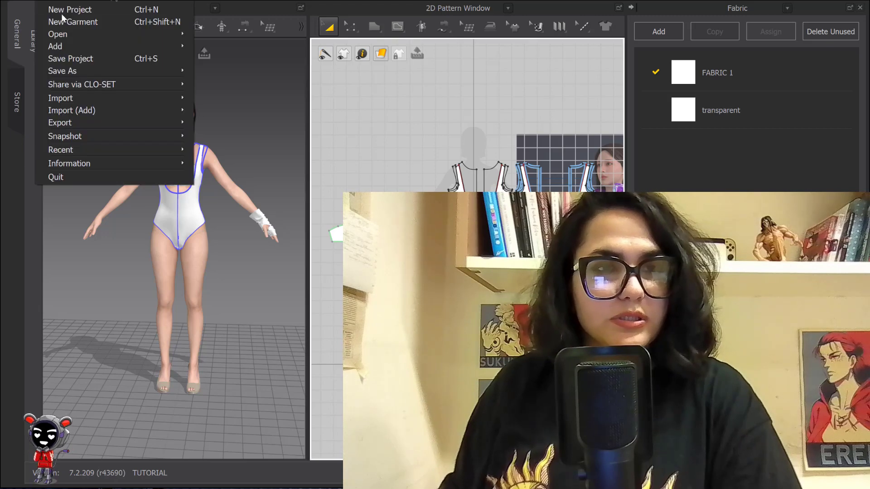
{"action": "mouse_move", "coordinate": [68, 122]}
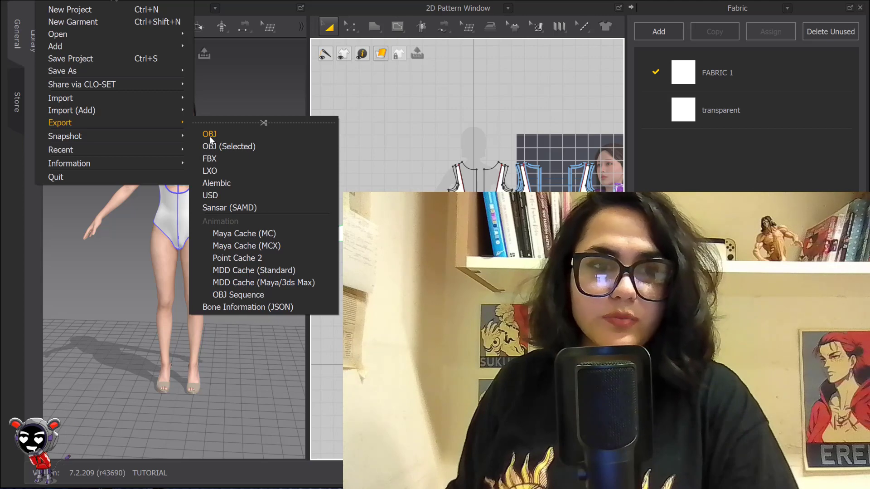
{"action": "mouse_move", "coordinate": [475, 0]}
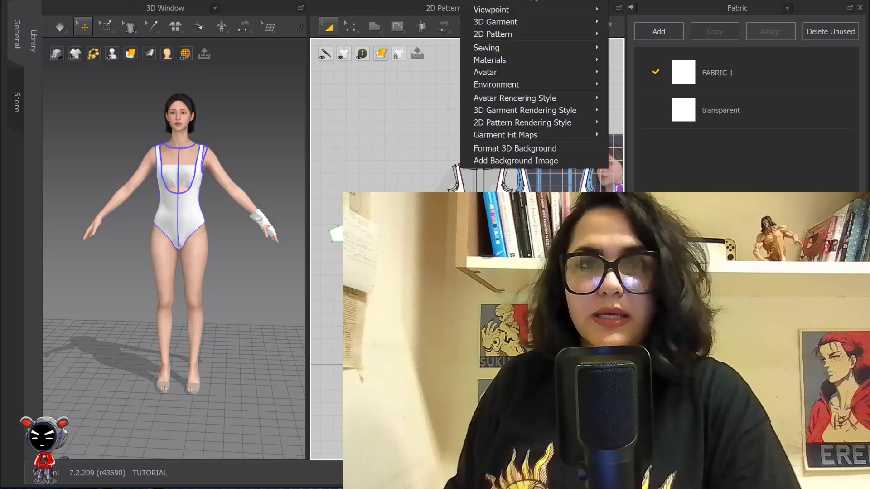
{"action": "left_click", "coordinate": [385, 172]}
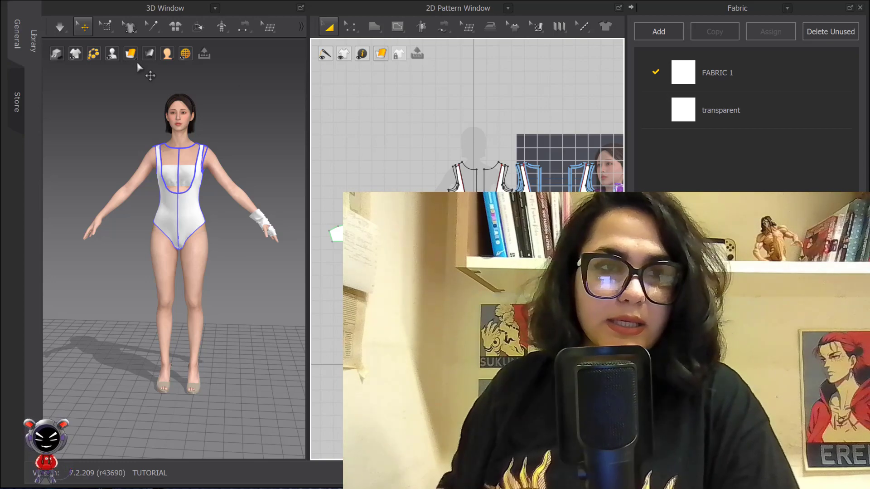
{"action": "left_click", "coordinate": [53, 3]}
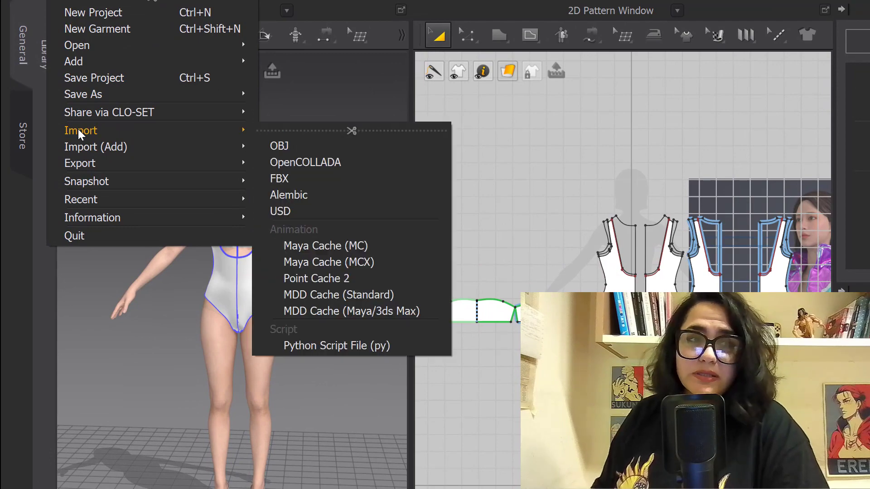
{"action": "mouse_move", "coordinate": [102, 165]}
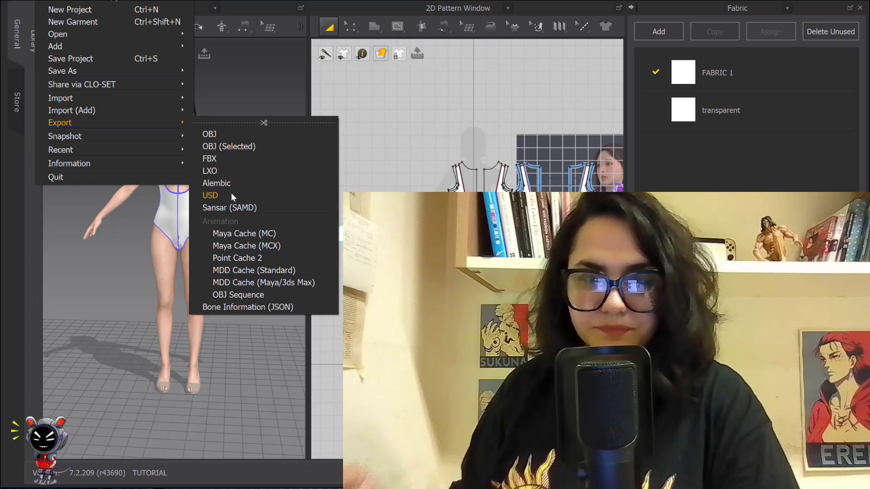
{"action": "left_click", "coordinate": [408, 108]}
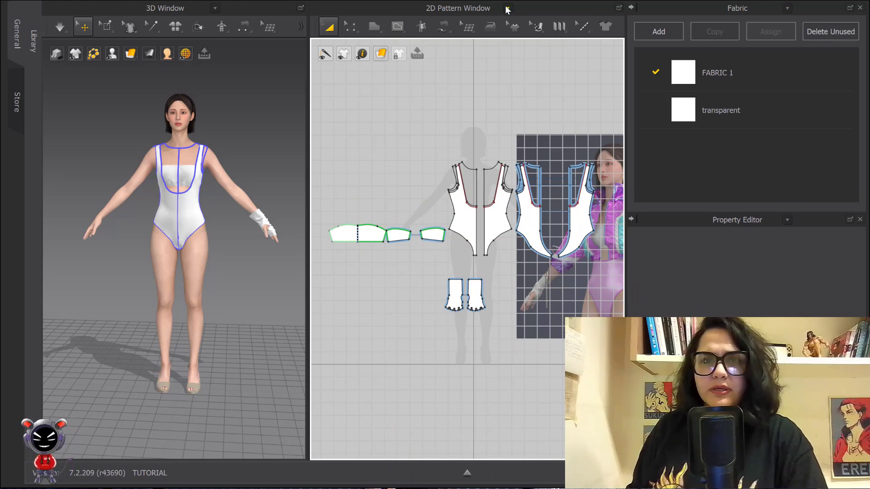
Step: Show the USD Layer window in place of Fabric and the Omniverse Connector in place of the Property Editor
{"action": "left_click", "coordinate": [215, 8]}
{"action": "left_click", "coordinate": [212, 8]}
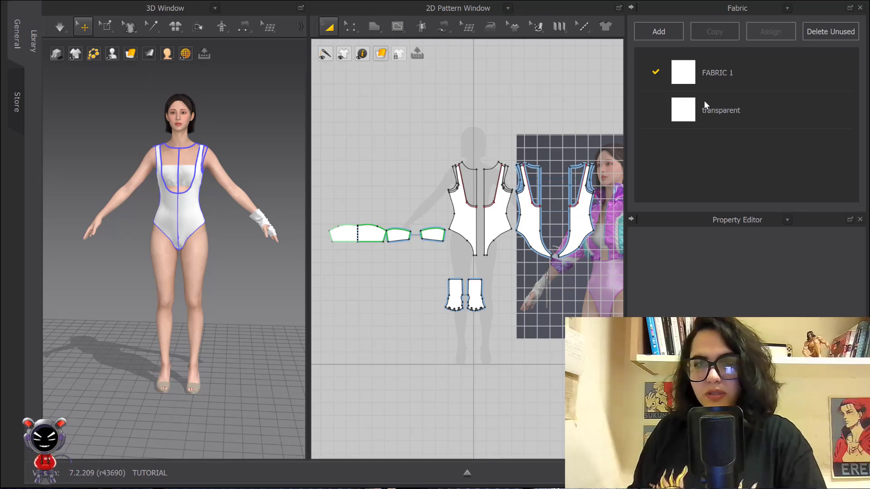
{"action": "left_click", "coordinate": [788, 8]}
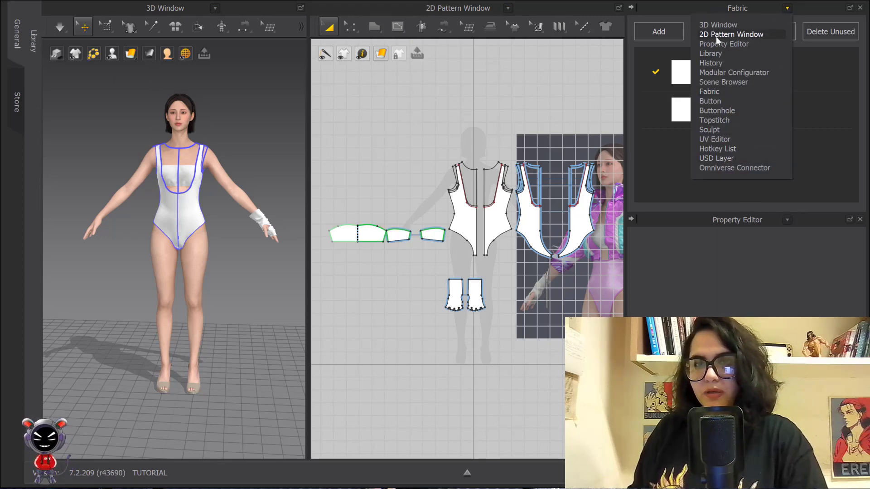
{"action": "left_click", "coordinate": [718, 158]}
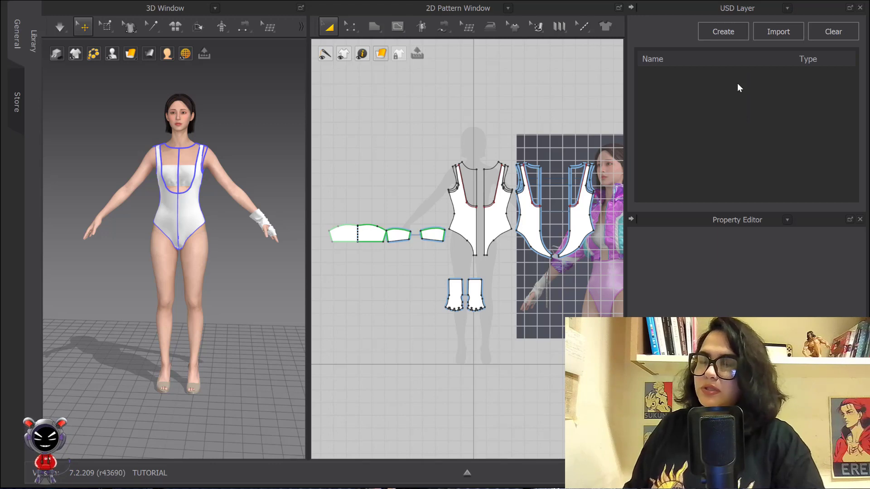
{"action": "left_click", "coordinate": [788, 220]}
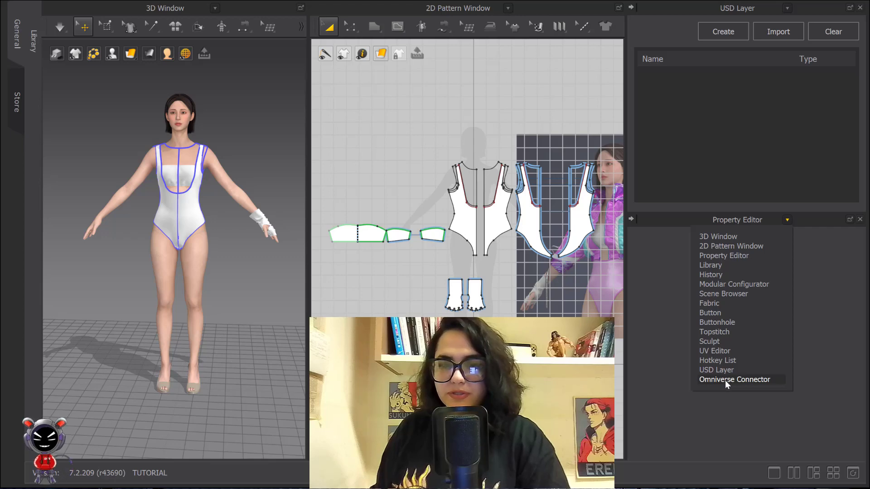
{"action": "left_click", "coordinate": [725, 379]}
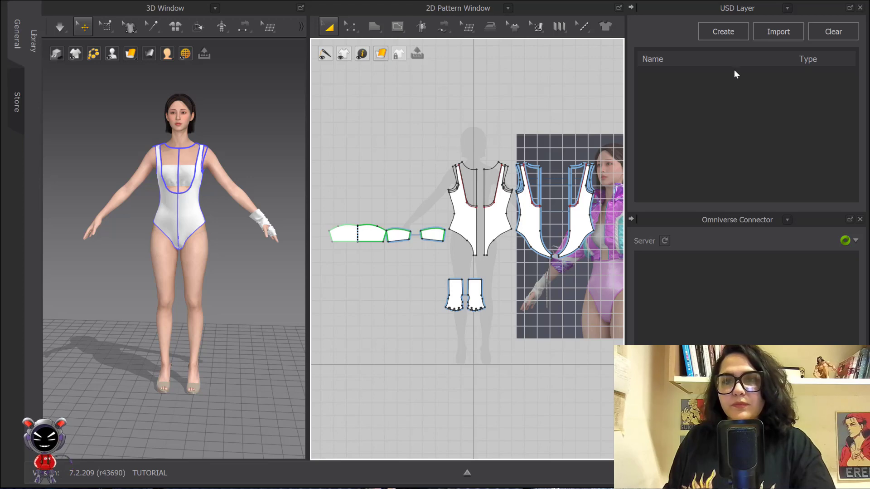
{"action": "left_click", "coordinate": [729, 32]}
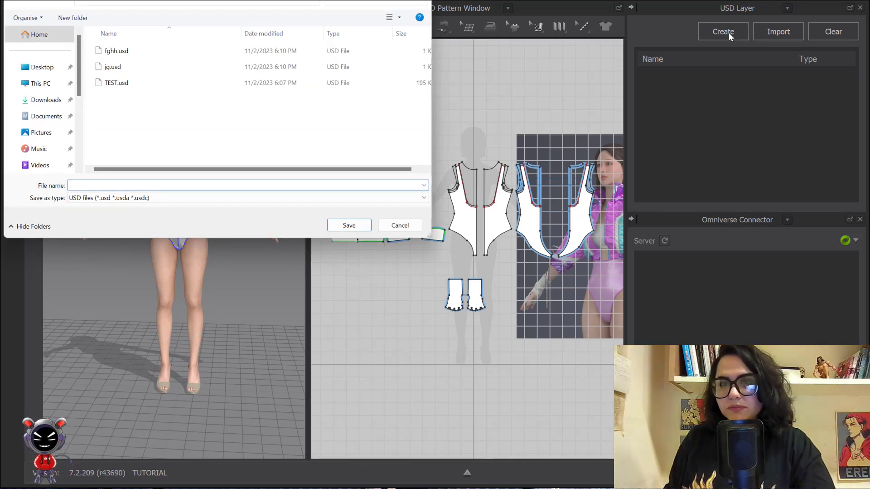
{"action": "key", "text": "Escape"}
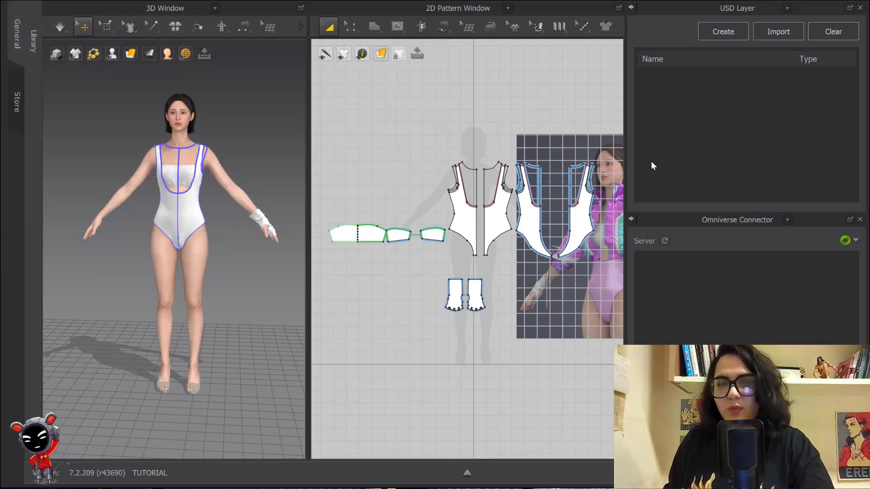
{"action": "middle_click_drag", "start_coordinate": [466, 107], "coordinate": [482, 96]}
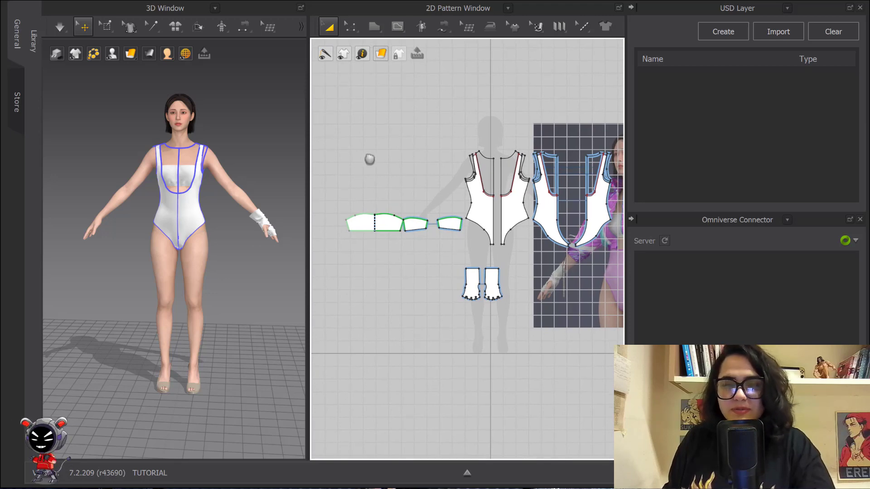
{"action": "left_click_drag", "start_coordinate": [330, 156], "coordinate": [467, 250]}
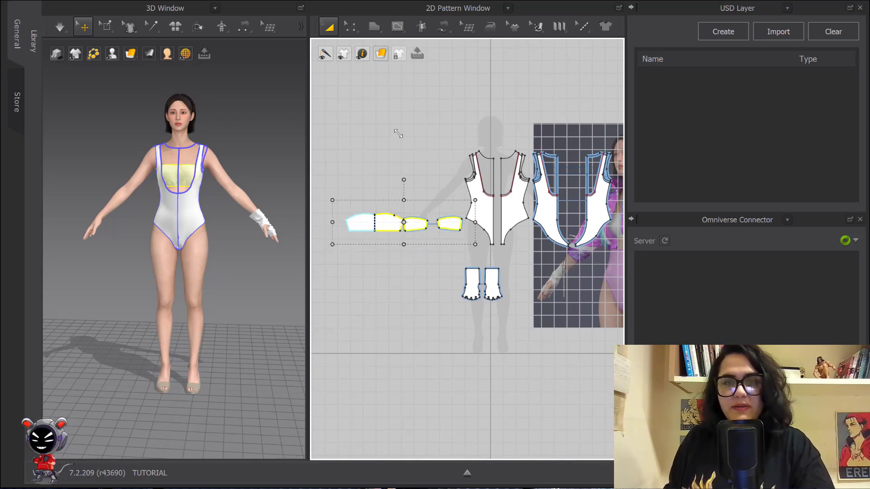
{"action": "left_click_drag", "start_coordinate": [324, 123], "coordinate": [532, 313]}
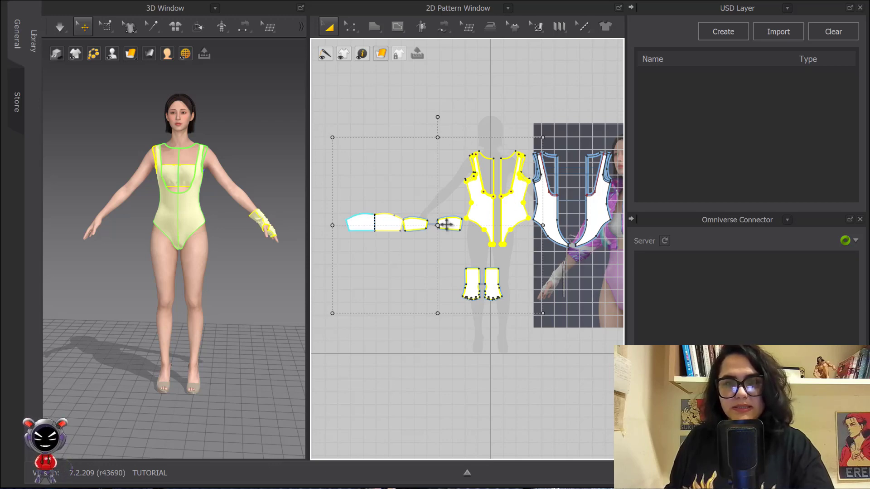
{"action": "left_click", "coordinate": [525, 330]}
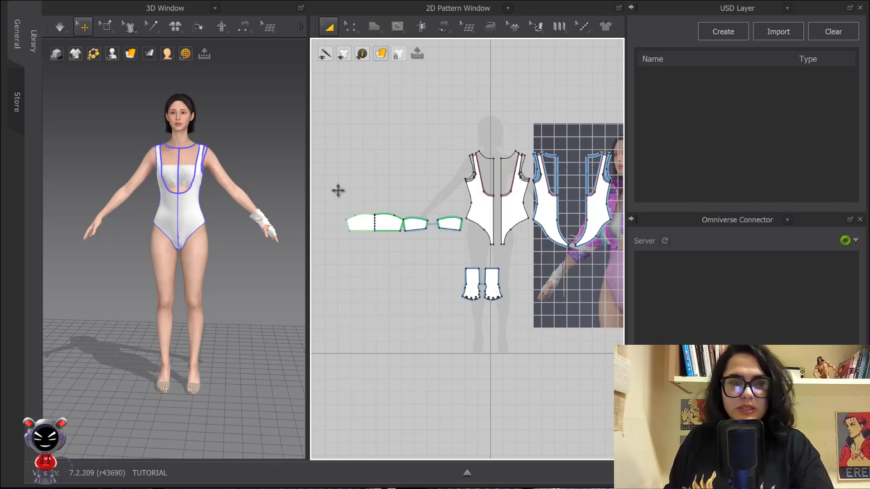
Step: Try to export the bandeau patterns and the adjacent left bodysuit half to a USD layer, without creating a layer
{"action": "left_click_drag", "start_coordinate": [336, 187], "coordinate": [471, 245]}
{"action": "left_click_drag", "start_coordinate": [343, 112], "coordinate": [499, 253]}
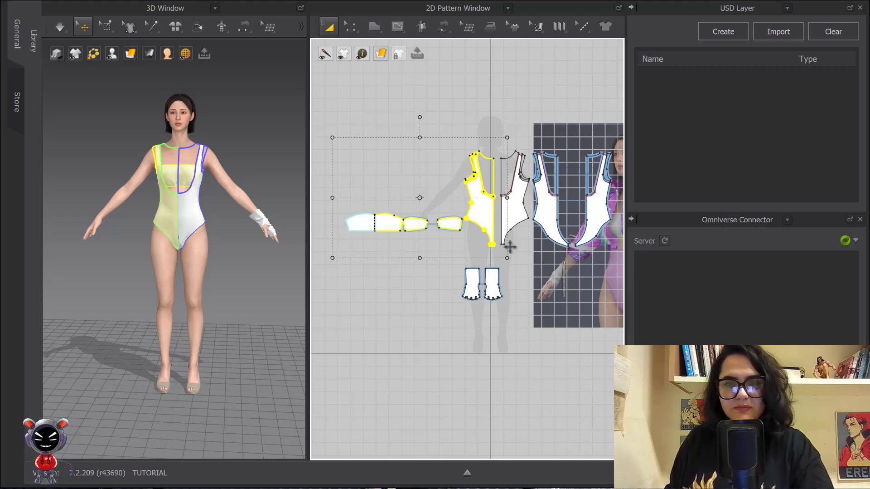
{"action": "right_click", "coordinate": [474, 212]}
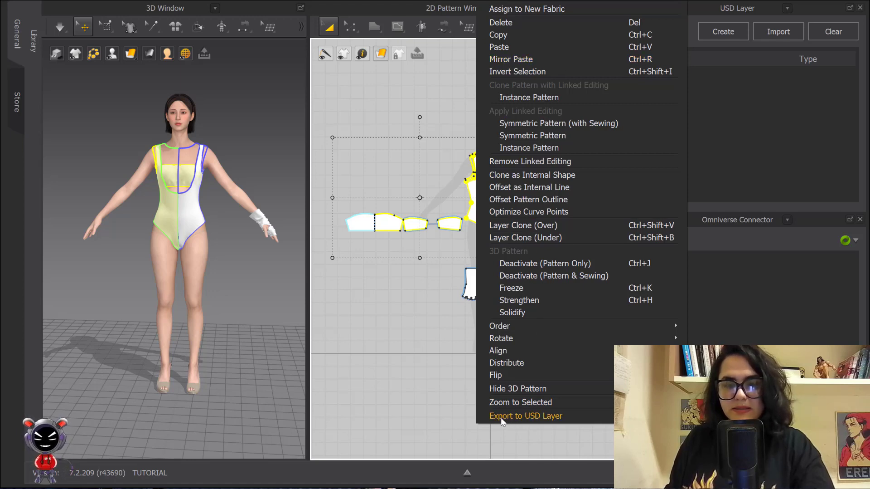
{"action": "left_click", "coordinate": [542, 416]}
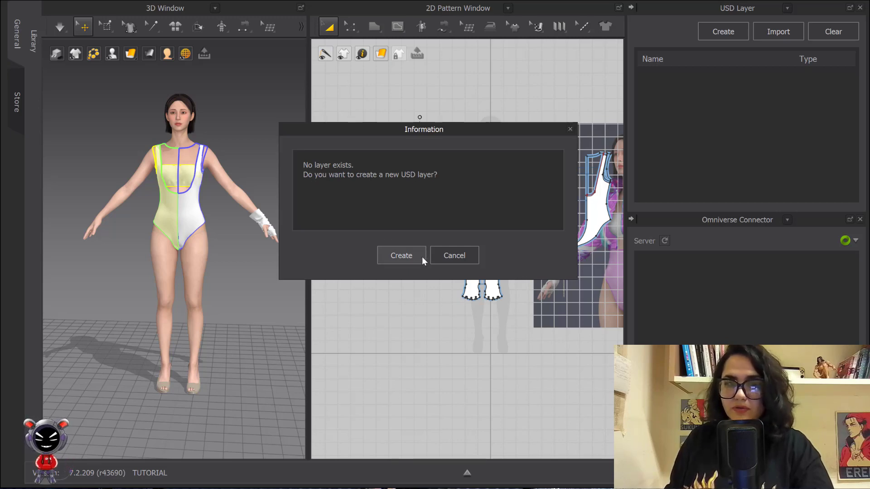
{"action": "left_click", "coordinate": [449, 249]}
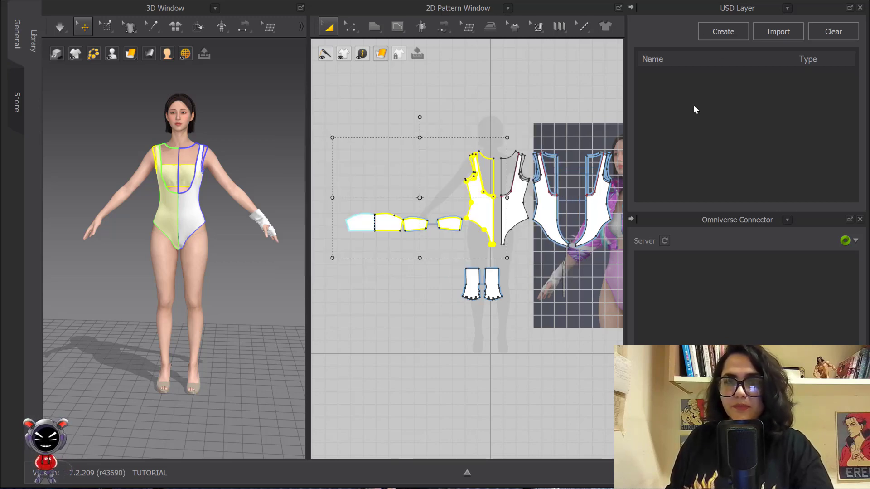
Step: Create two USD layers named test and 2, saved as USD files
{"action": "left_click", "coordinate": [726, 34]}
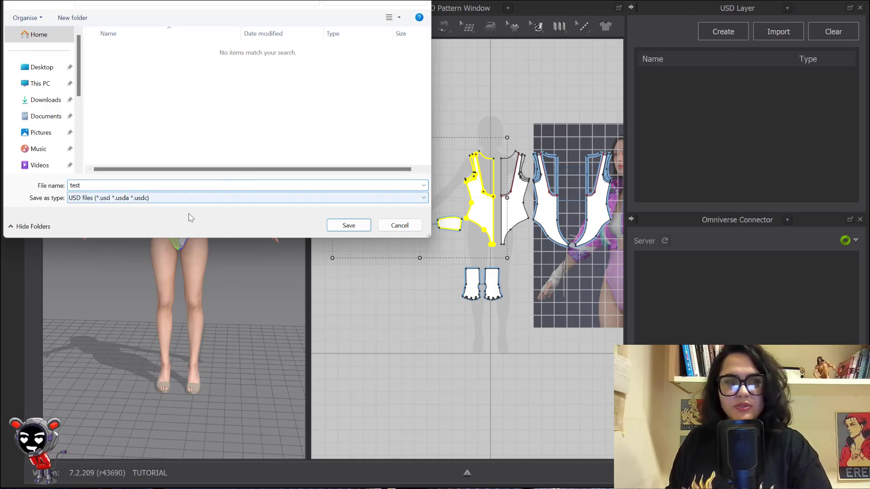
{"action": "left_click", "coordinate": [357, 227]}
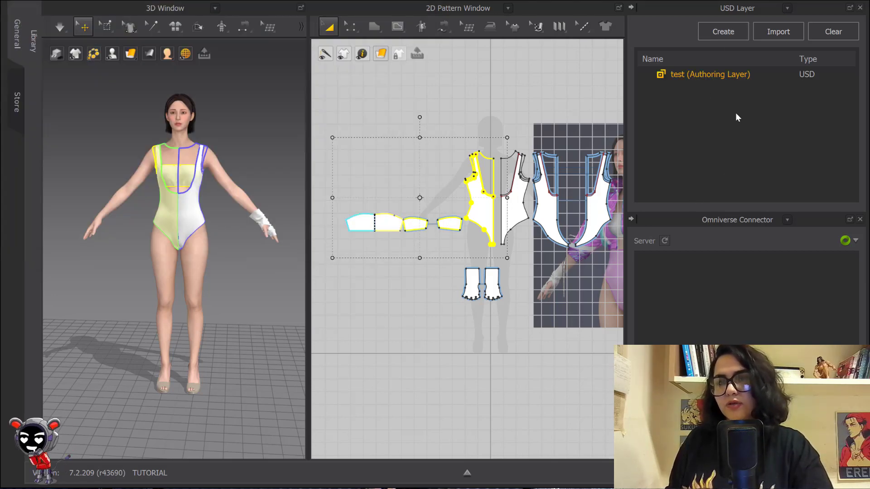
{"action": "left_click", "coordinate": [722, 33]}
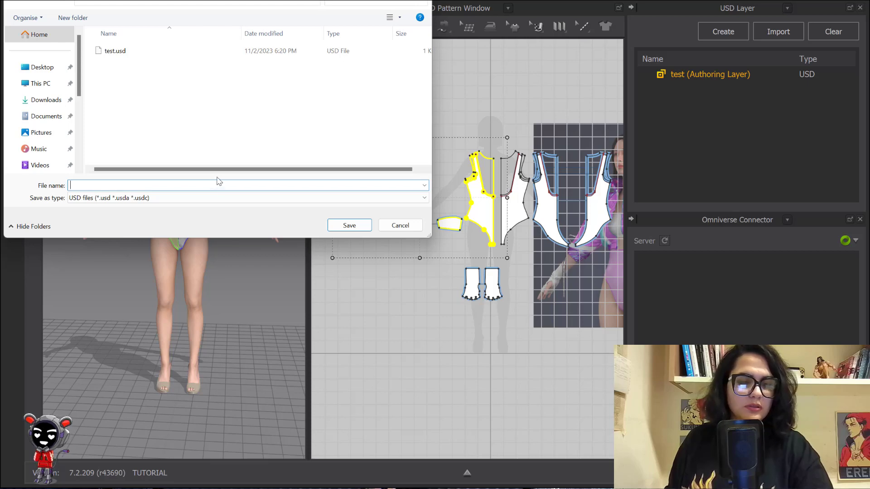
{"action": "type", "text": "2"}
{"action": "left_click", "coordinate": [349, 225]}
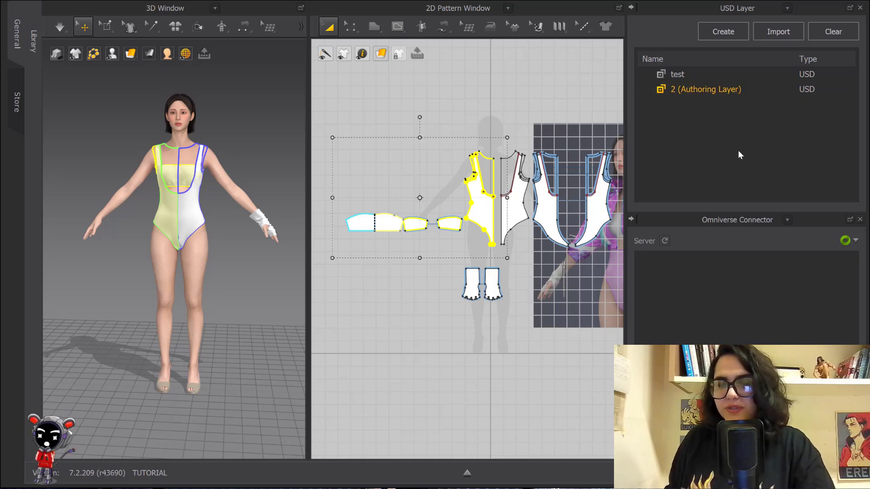
Step: Make the test layer the authoring layer instead of layer 2
{"action": "mouse_move", "coordinate": [703, 89]}
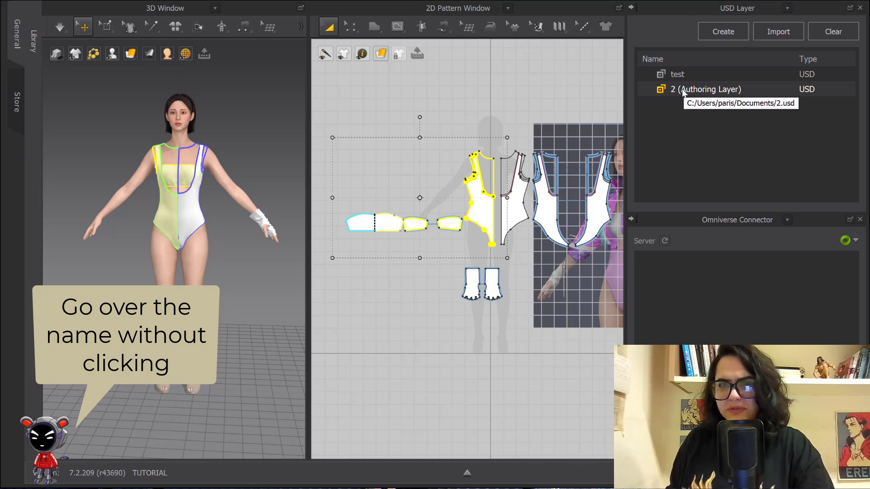
{"action": "left_click_drag", "start_coordinate": [336, 139], "coordinate": [497, 326]}
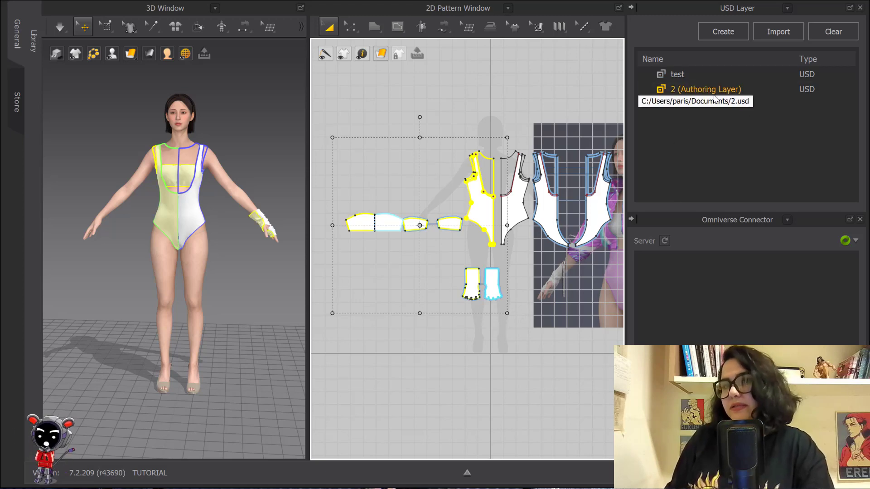
{"action": "double_click", "coordinate": [694, 75]}
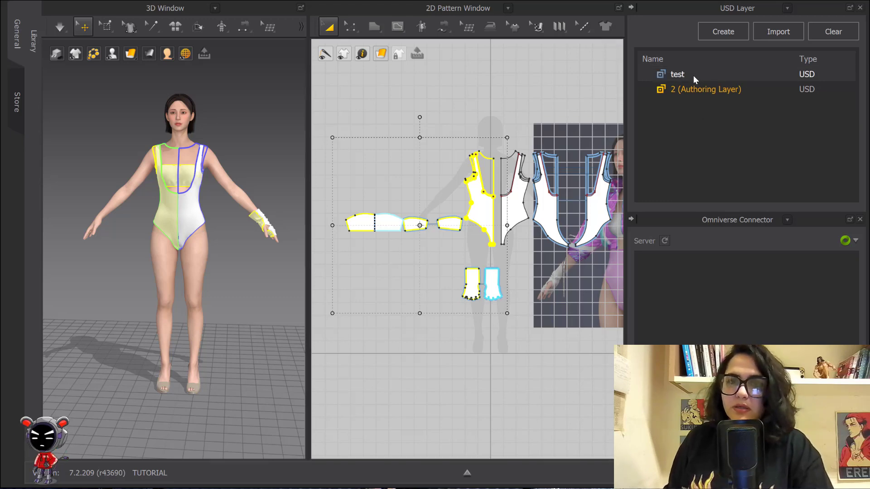
{"action": "double_click", "coordinate": [702, 88]}
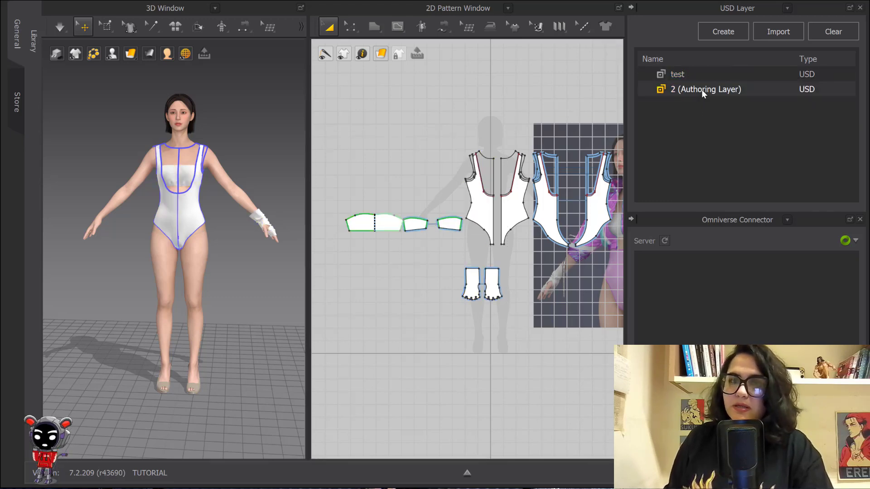
{"action": "double_click", "coordinate": [702, 77]}
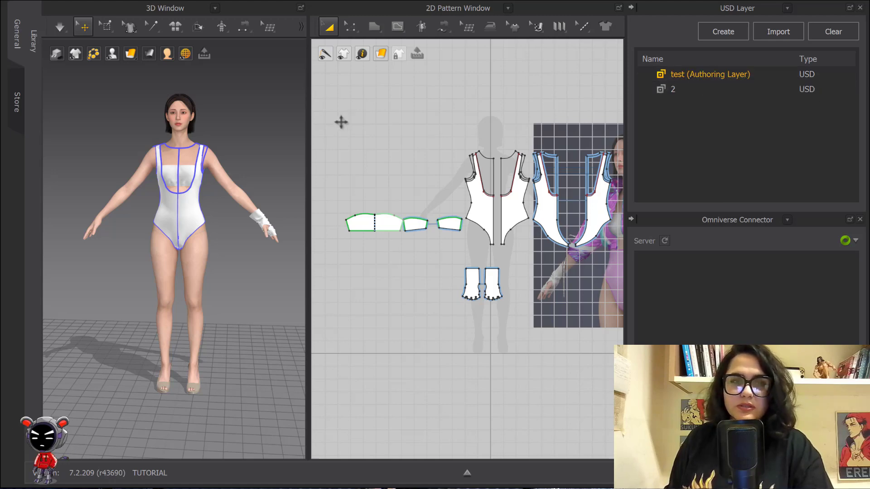
Step: Export the bandeau patterns and adjacent left bodysuit half to the test USD layer with Mesh, Material and default mm scale, and clear the selection
{"action": "left_click_drag", "start_coordinate": [341, 120], "coordinate": [498, 255]}
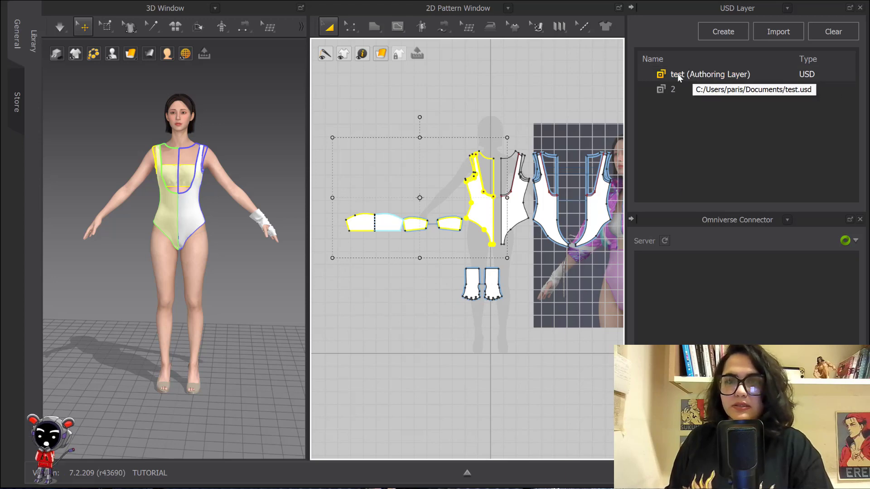
{"action": "right_click", "coordinate": [479, 207]}
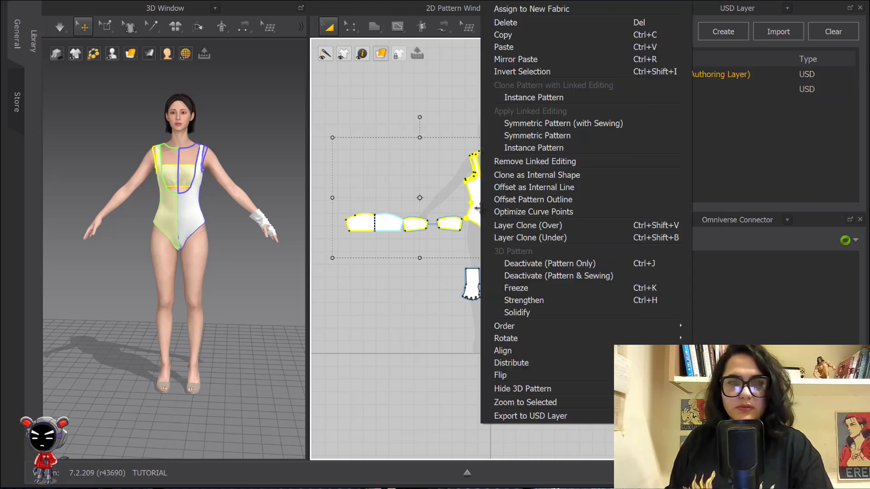
{"action": "left_click", "coordinate": [526, 416]}
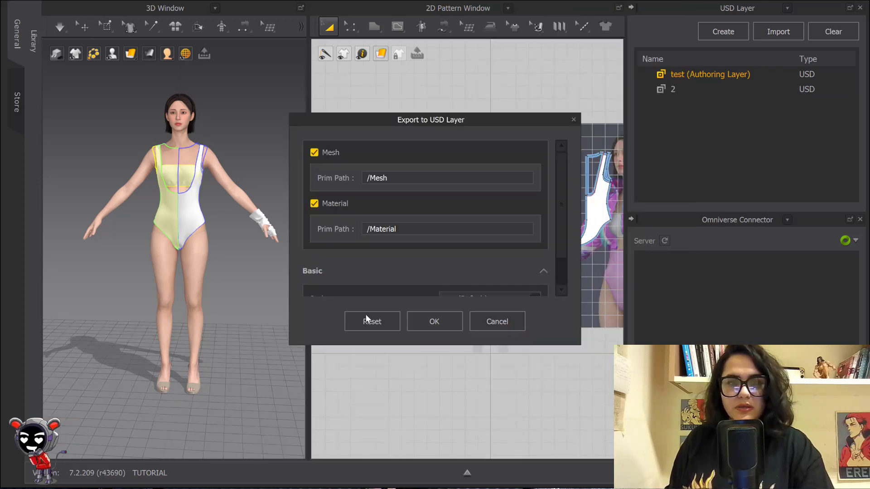
{"action": "scroll", "coordinate": [417, 281], "scroll_direction": "down", "scroll_amount": 1}
{"action": "scroll", "coordinate": [400, 259], "scroll_direction": "up", "scroll_amount": 1}
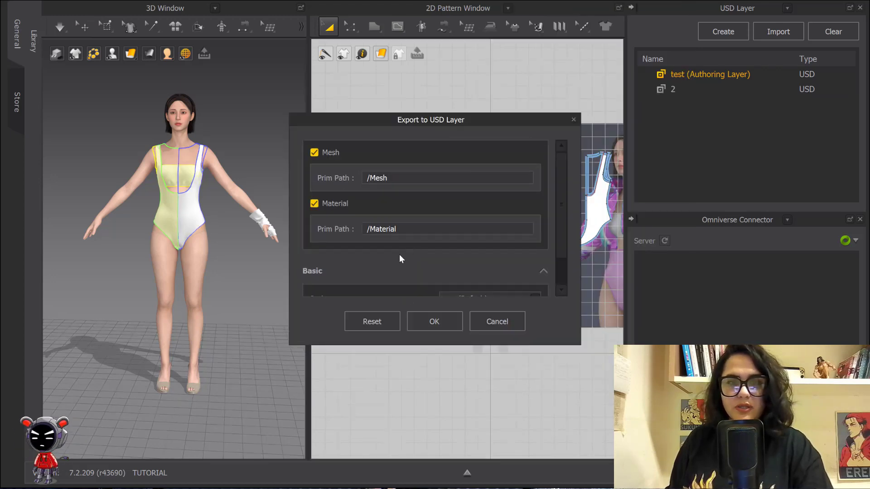
{"action": "scroll", "coordinate": [394, 274], "scroll_direction": "down", "scroll_amount": 1}
{"action": "scroll", "coordinate": [368, 247], "scroll_direction": "up", "scroll_amount": 1}
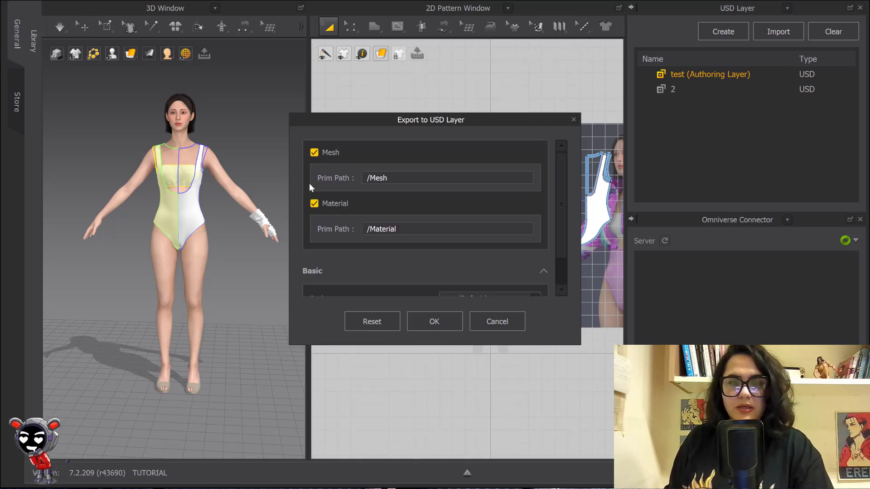
{"action": "scroll", "coordinate": [386, 241], "scroll_direction": "down", "scroll_amount": 1}
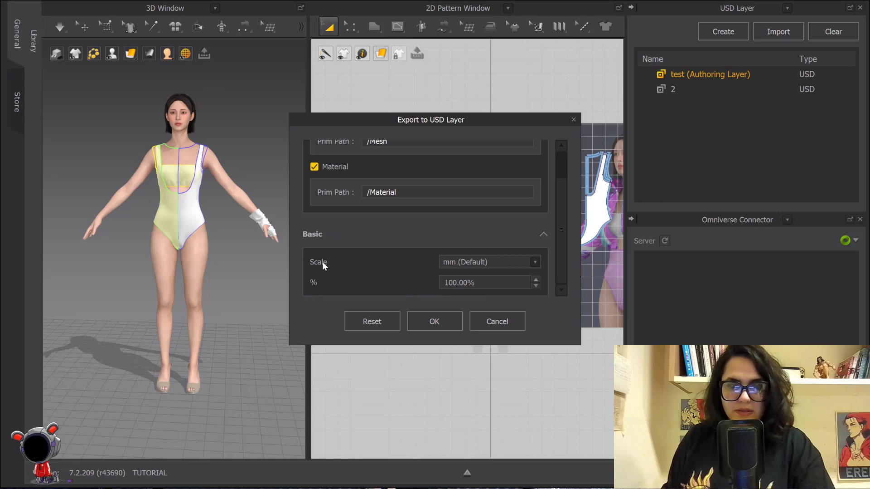
{"action": "left_click", "coordinate": [434, 321]}
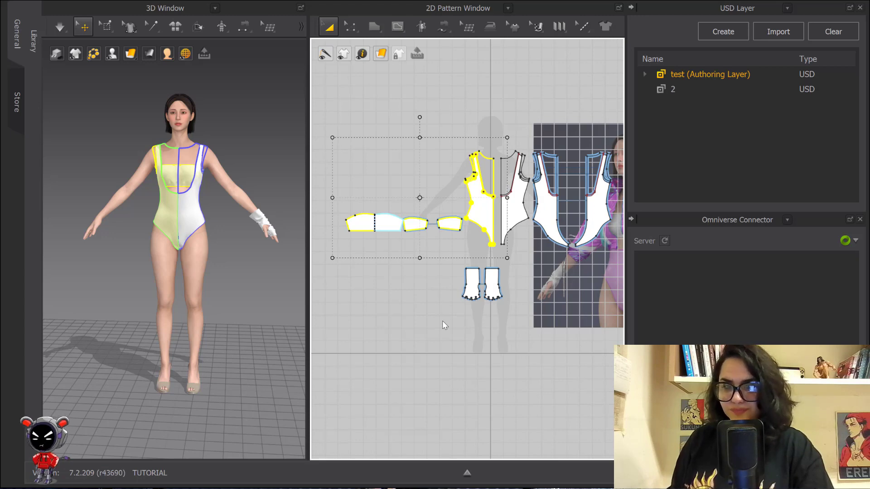
{"action": "left_click", "coordinate": [443, 320]}
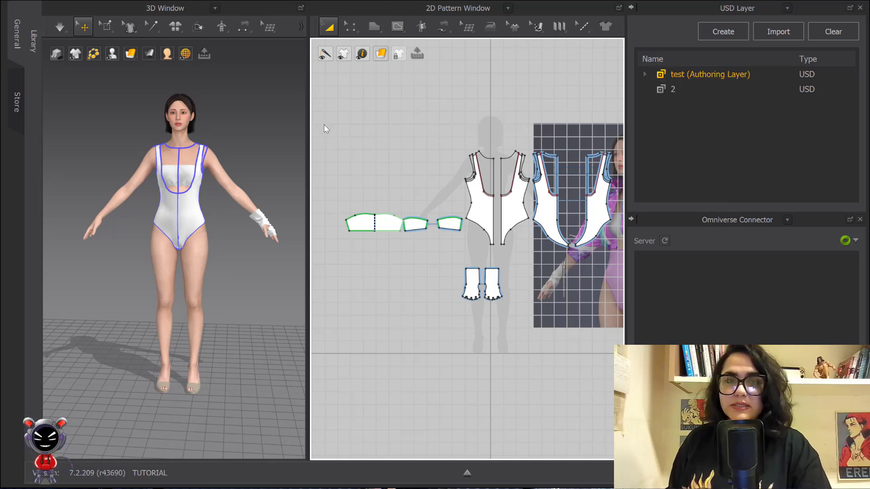
{"action": "left_click_drag", "start_coordinate": [325, 124], "coordinate": [499, 250]}
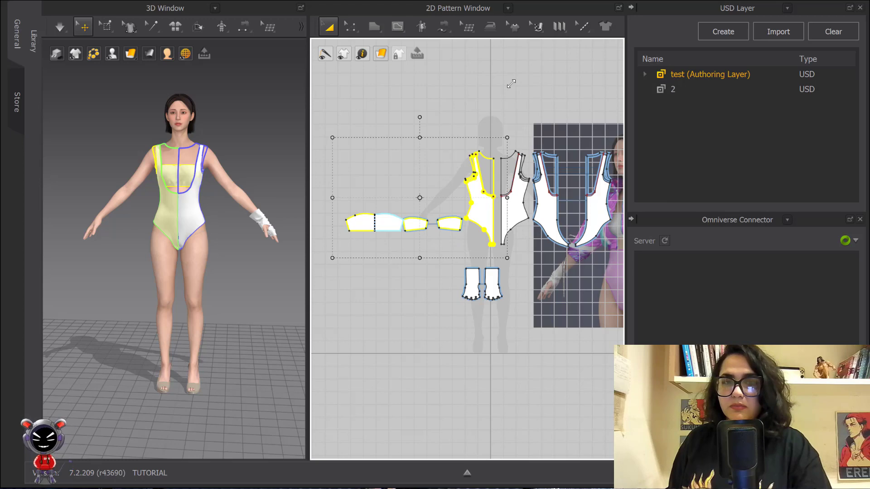
{"action": "left_click", "coordinate": [511, 83]}
{"action": "scroll", "coordinate": [502, 80], "scroll_direction": "down", "scroll_amount": 2}
{"action": "left_click_drag", "start_coordinate": [329, 92], "coordinate": [597, 283]}
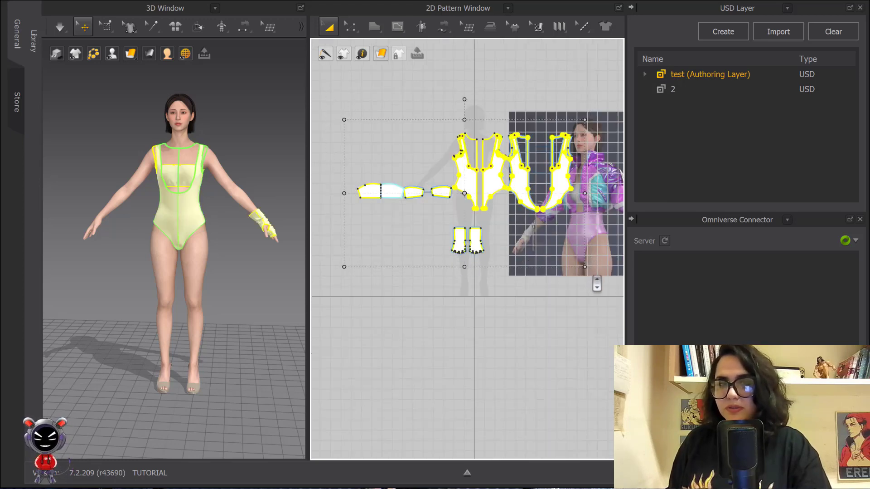
{"action": "left_click", "coordinate": [570, 77]}
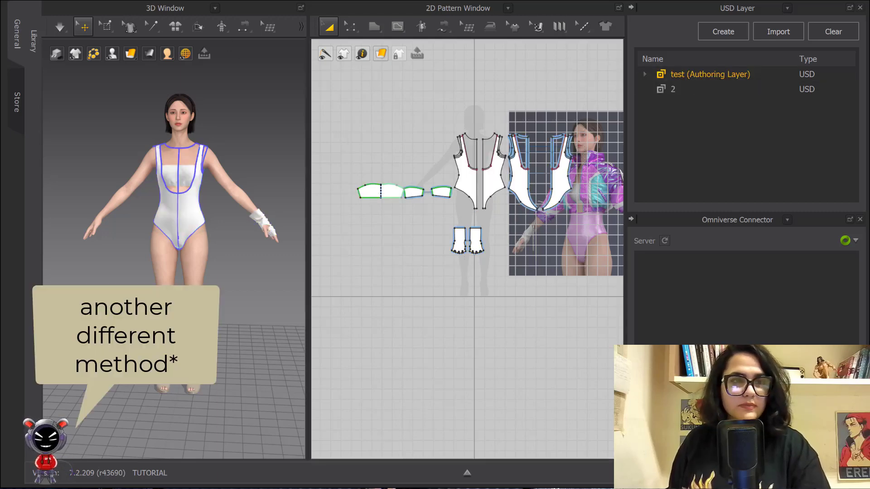
Step: Export a USD file named all containing all patterns, avatars, graphics and trims, as Thin with Mesh, Material and default mm scale
{"action": "left_click", "coordinate": [44, 0]}
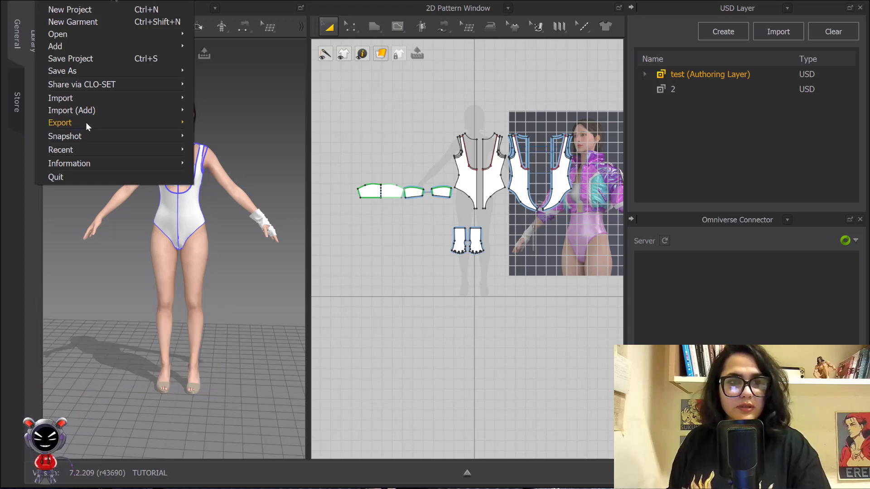
{"action": "mouse_move", "coordinate": [85, 124]}
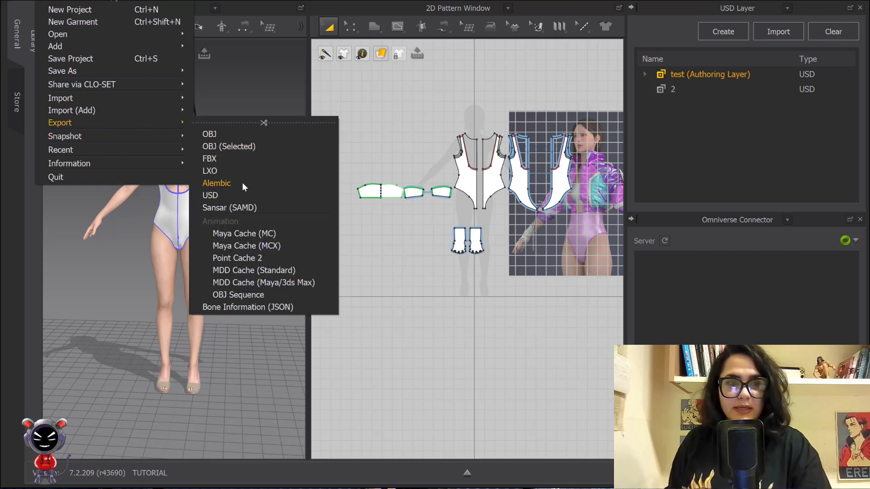
{"action": "left_click", "coordinate": [241, 194]}
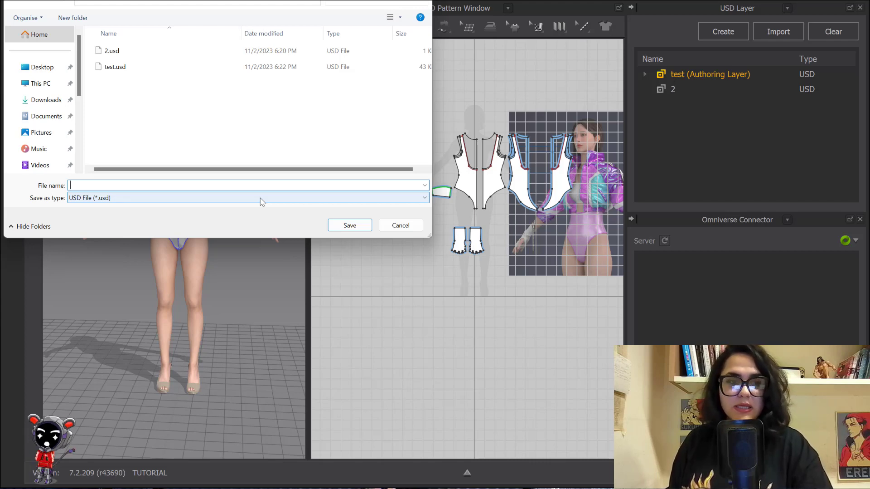
{"action": "left_click", "coordinate": [222, 184]}
{"action": "type", "text": "all"}
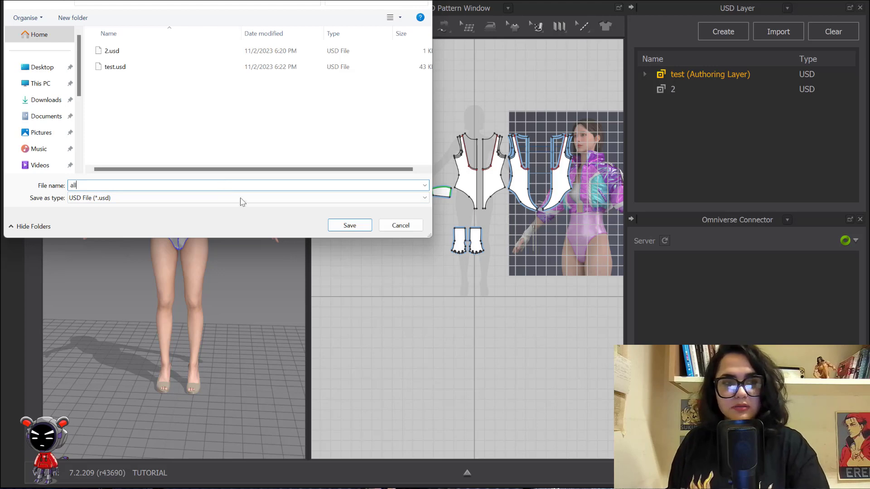
{"action": "left_click", "coordinate": [350, 225]}
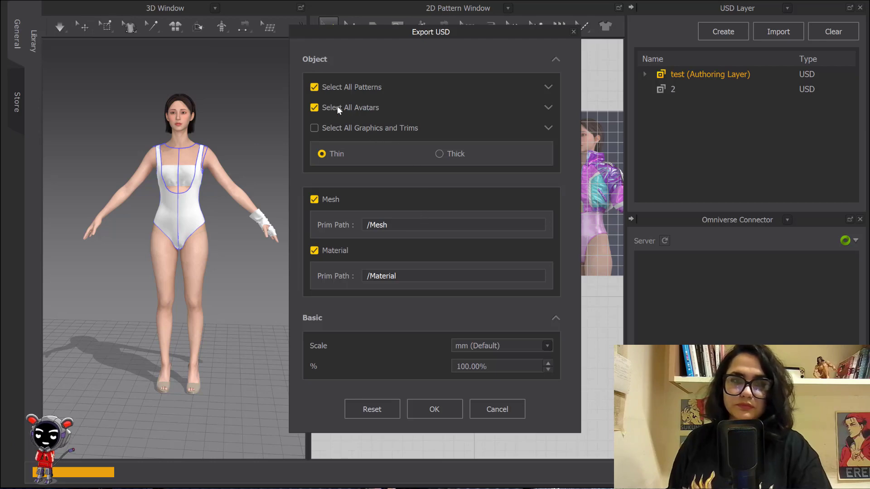
{"action": "left_click", "coordinate": [314, 127]}
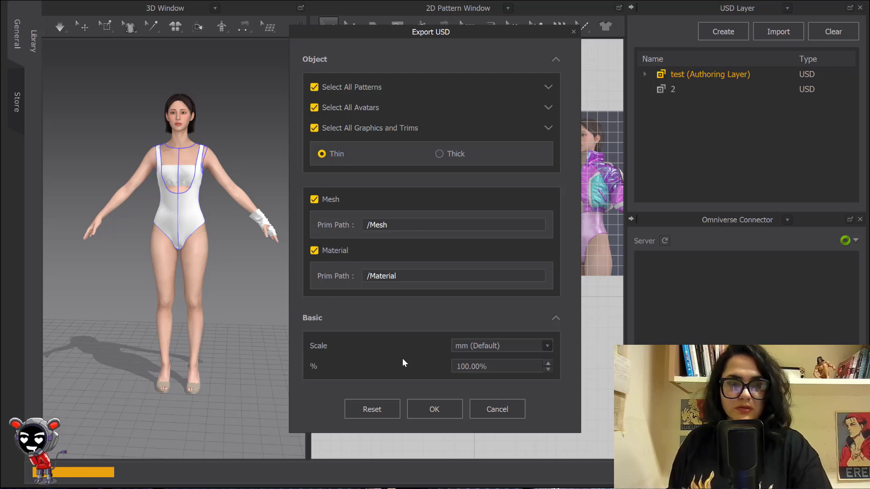
{"action": "left_click", "coordinate": [445, 413]}
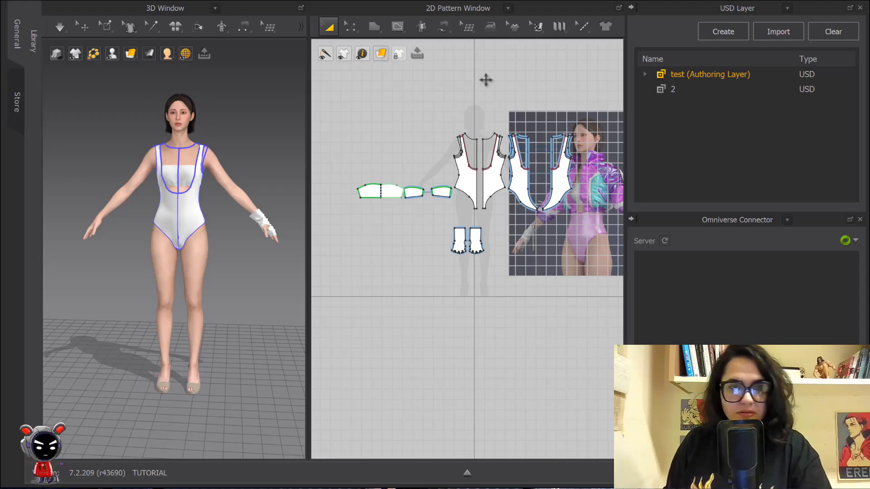
{"action": "scroll", "coordinate": [259, 163], "scroll_direction": "down", "scroll_amount": 3}
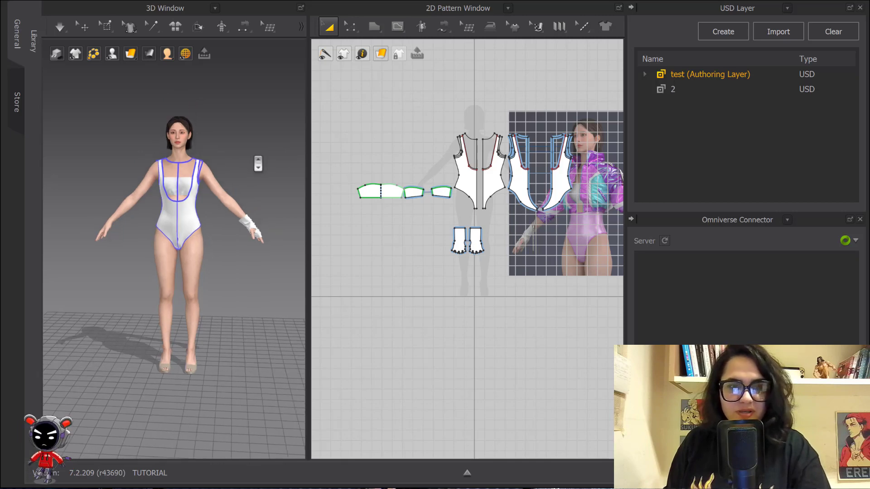
{"action": "right_click_drag", "start_coordinate": [258, 163], "coordinate": [227, 149]}
{"action": "scroll", "coordinate": [227, 149], "scroll_direction": "down", "scroll_amount": 1}
{"action": "scroll", "coordinate": [227, 150], "scroll_direction": "down", "scroll_amount": 2}
{"action": "middle_click_drag", "start_coordinate": [227, 150], "coordinate": [218, 140]}
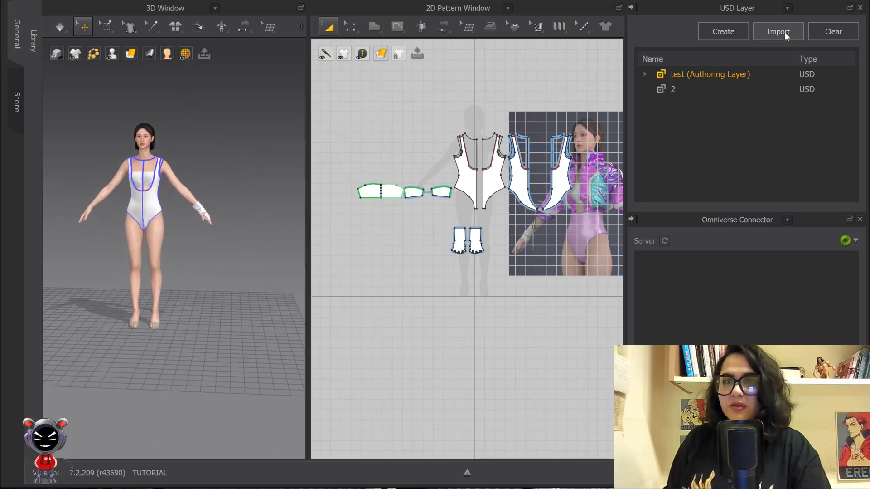
{"action": "left_click", "coordinate": [67, 2]}
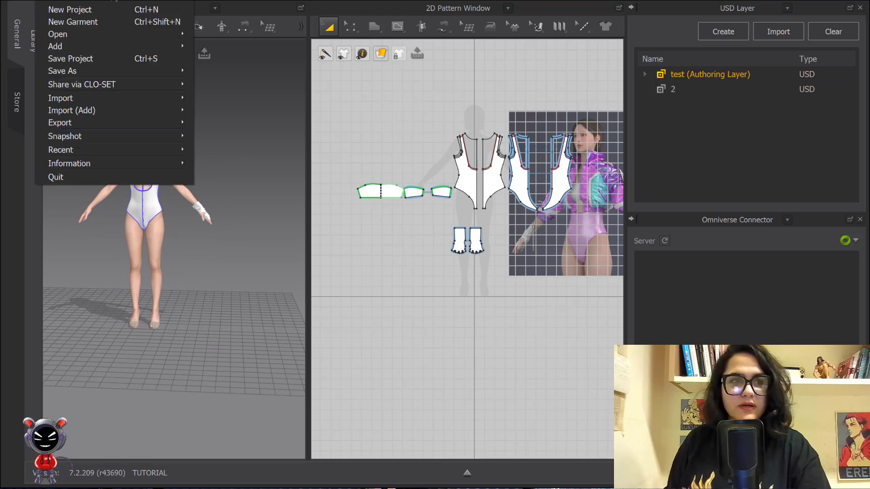
{"action": "mouse_move", "coordinate": [64, 99]}
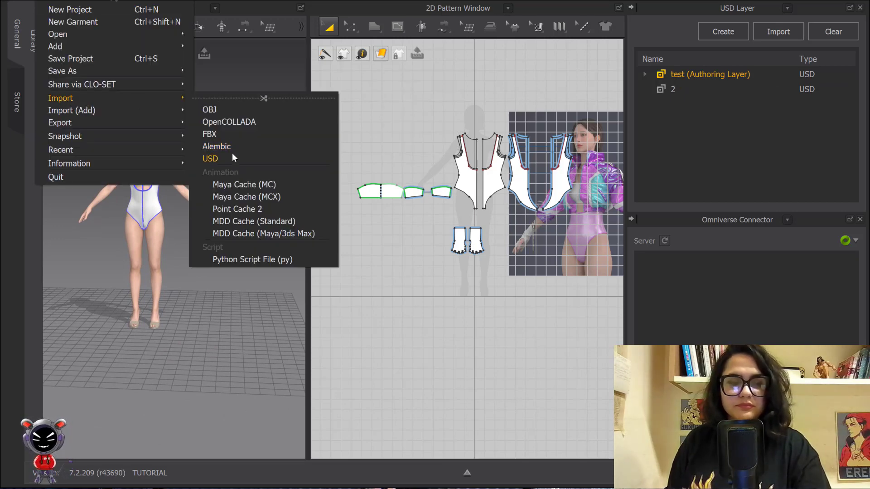
{"action": "mouse_move", "coordinate": [74, 113]}
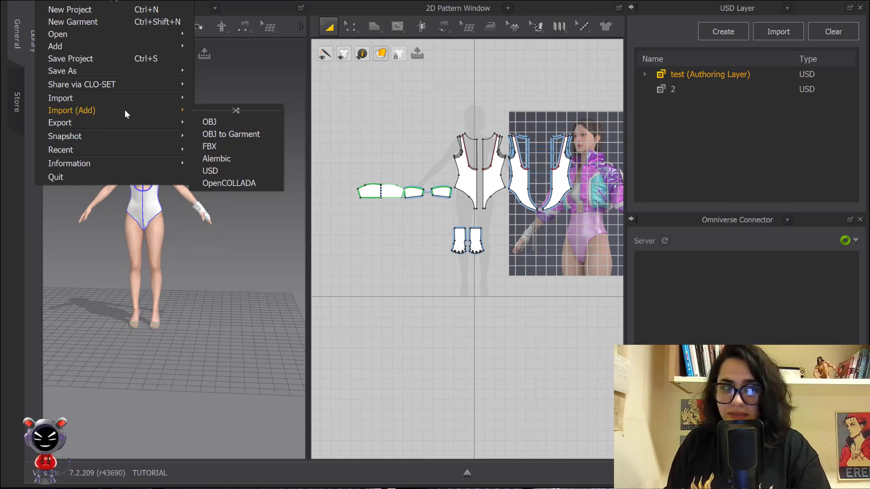
{"action": "left_click", "coordinate": [200, 247]}
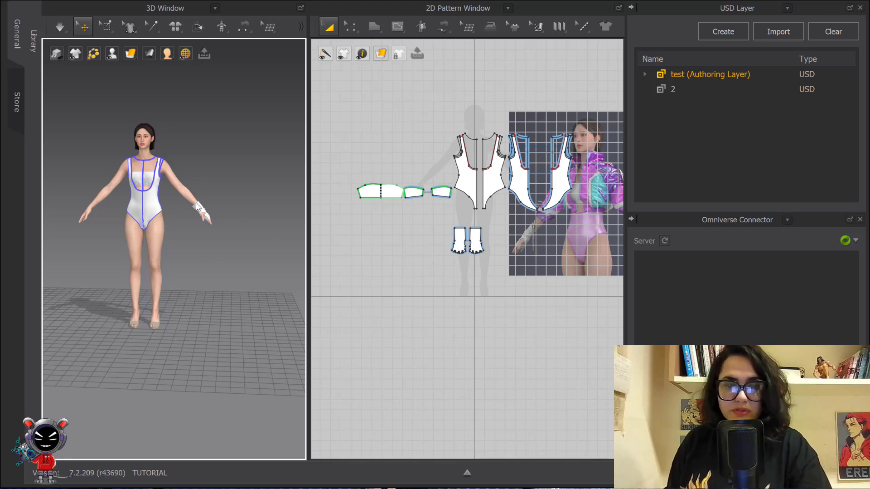
Step: Import test.usd through the USD layers with load type Add, object type Avatar and an X translation of 1 m
{"action": "left_click", "coordinate": [698, 74]}
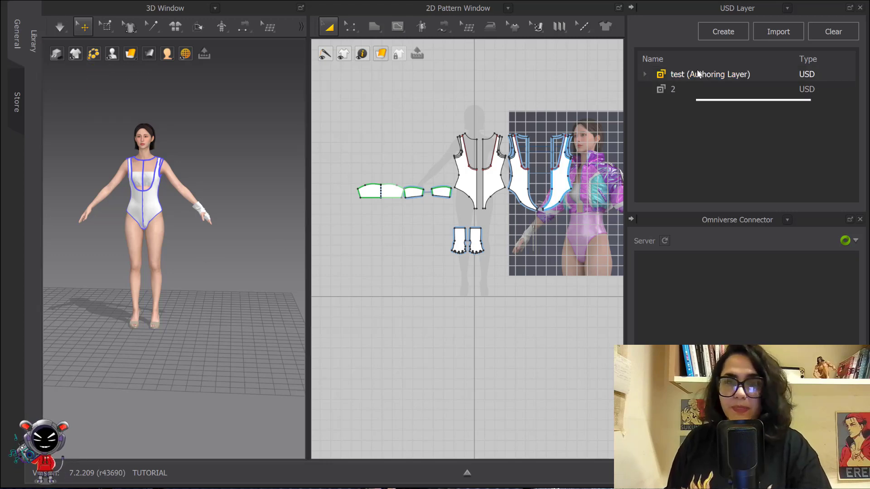
{"action": "left_click", "coordinate": [784, 32]}
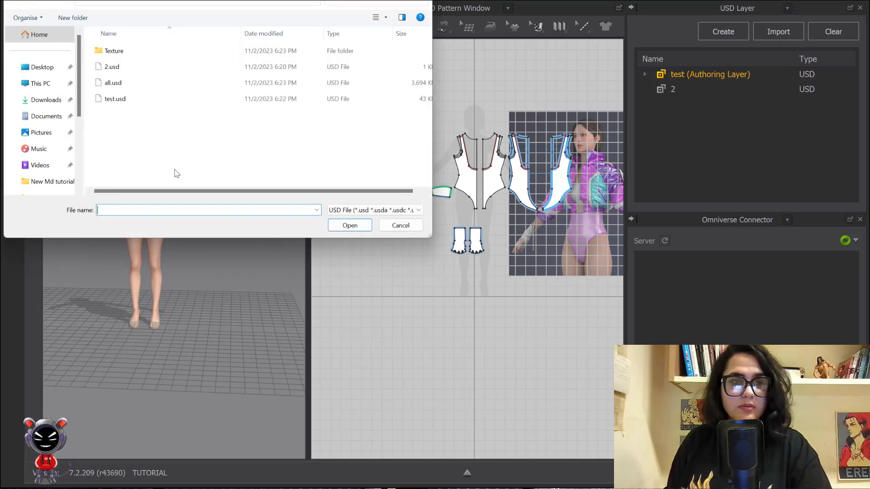
{"action": "left_click", "coordinate": [116, 98]}
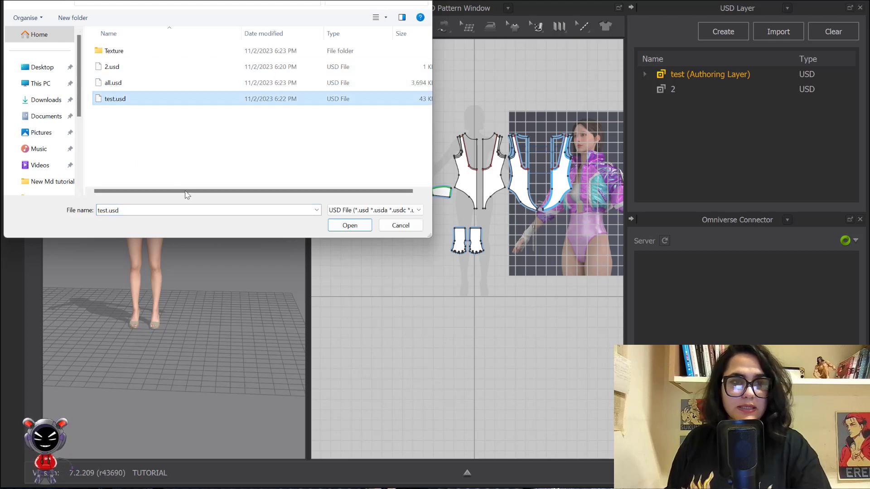
{"action": "left_click", "coordinate": [353, 226]}
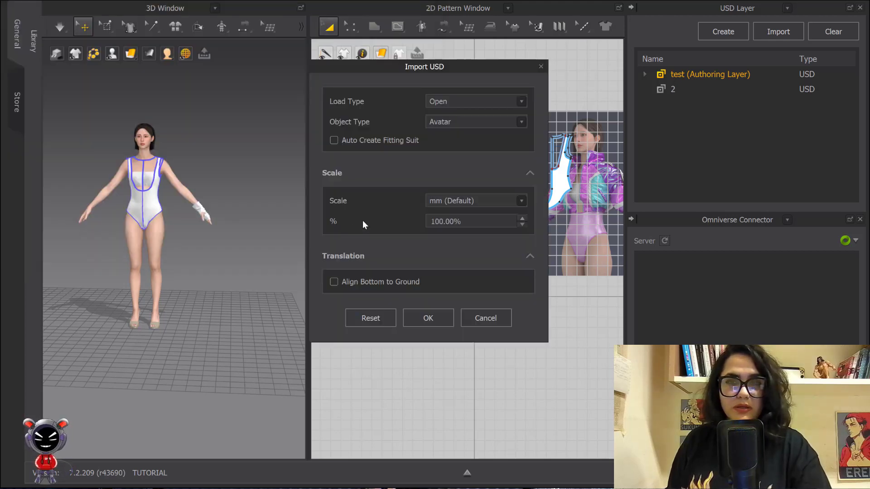
{"action": "left_click", "coordinate": [491, 98]}
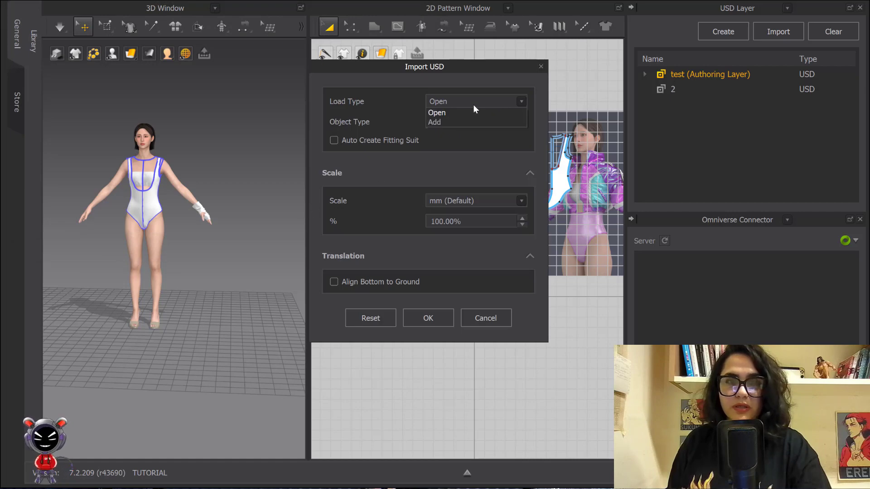
{"action": "left_click", "coordinate": [436, 122]}
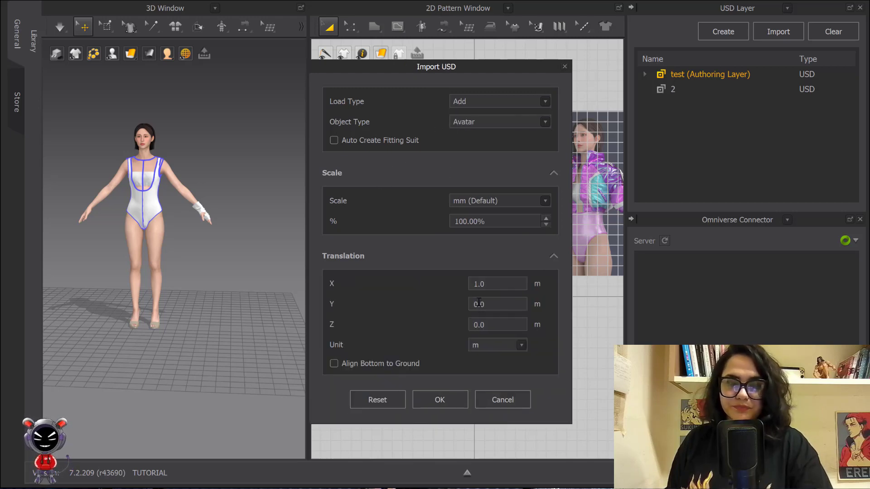
{"action": "double_click", "coordinate": [489, 284]}
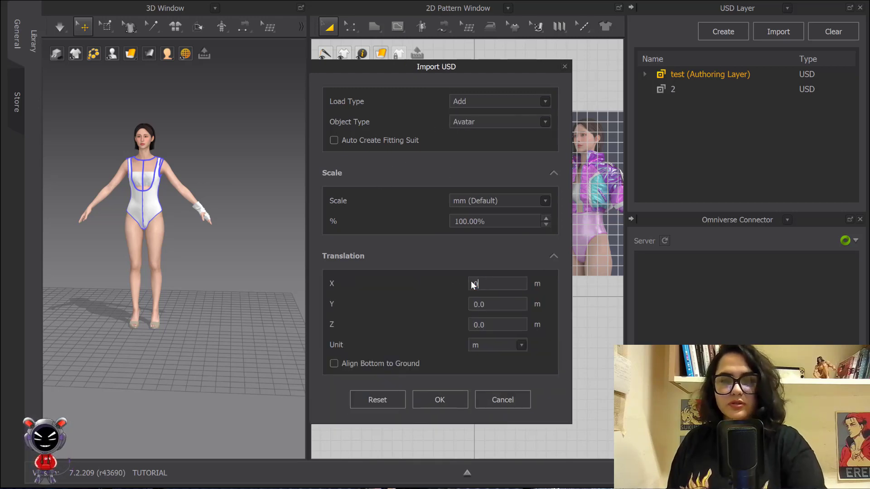
{"action": "type", "text": "0"}
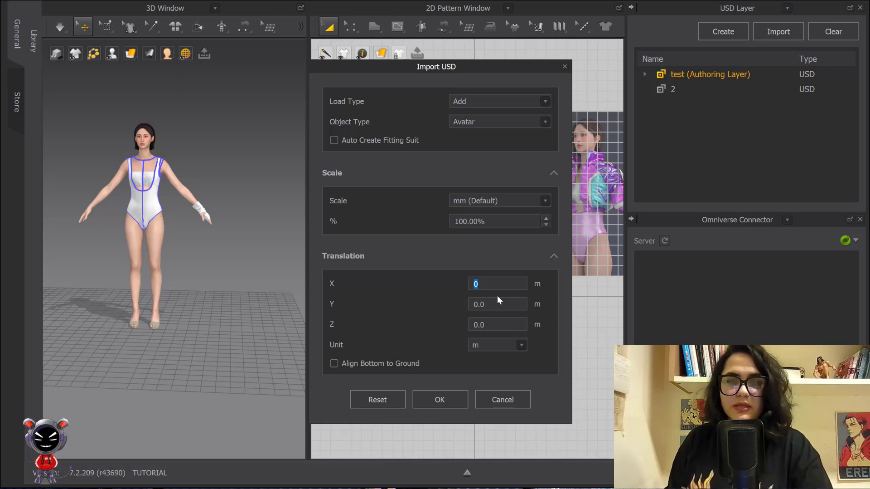
{"action": "type", "text": "1"}
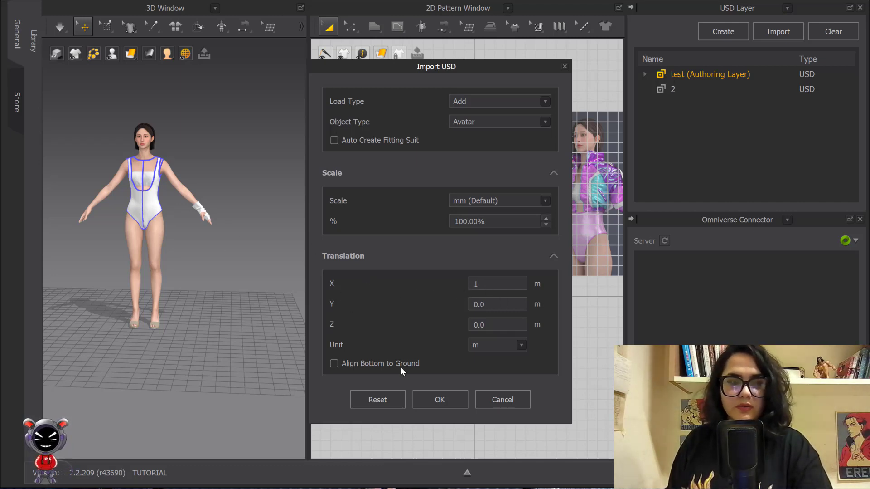
{"action": "left_click", "coordinate": [451, 398]}
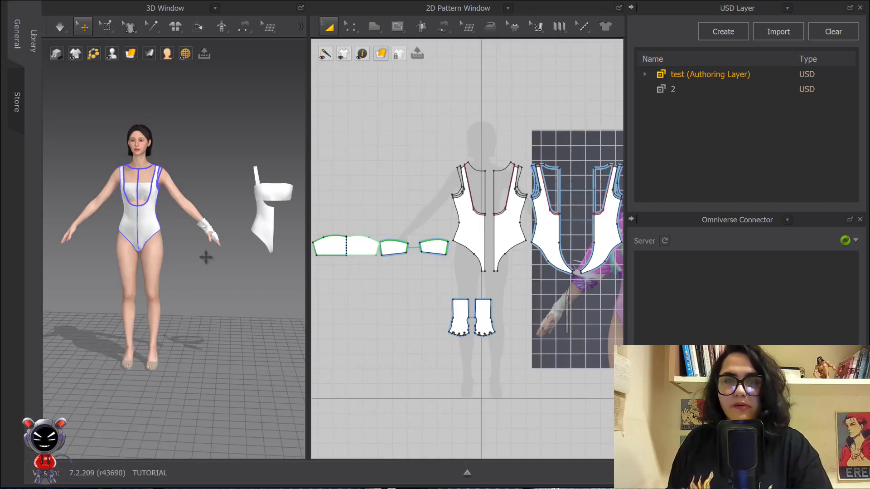
Step: Examine the imported bandeau and bodysuit half beside the dressed avatar up close and from a distance
{"action": "scroll", "coordinate": [221, 186], "scroll_direction": "down", "scroll_amount": 1}
{"action": "scroll", "coordinate": [227, 204], "scroll_direction": "up", "scroll_amount": 2}
{"action": "middle_click_drag", "start_coordinate": [249, 232], "coordinate": [152, 228]}
{"action": "scroll", "coordinate": [210, 213], "scroll_direction": "up", "scroll_amount": 3}
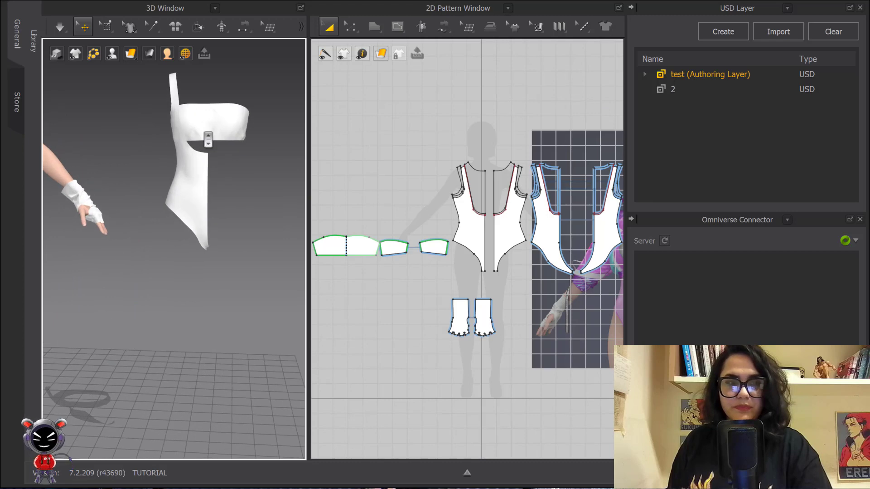
{"action": "scroll", "coordinate": [206, 165], "scroll_direction": "down", "scroll_amount": 2}
{"action": "scroll", "coordinate": [254, 213], "scroll_direction": "down", "scroll_amount": 5}
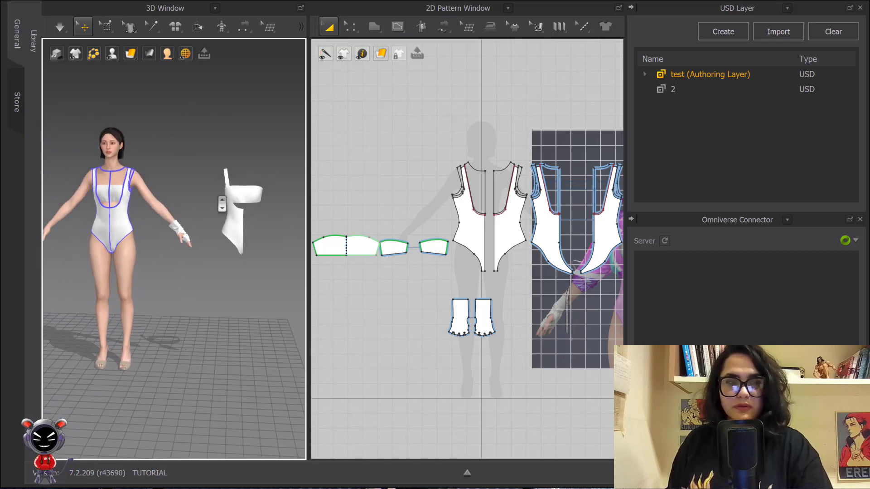
{"action": "mouse_move", "coordinate": [419, 161]}
{"action": "middle_mouse_down"}
{"action": "mouse_move", "coordinate": [453, 156]}
{"action": "mouse_move", "coordinate": [434, 160]}
{"action": "middle_mouse_up"}
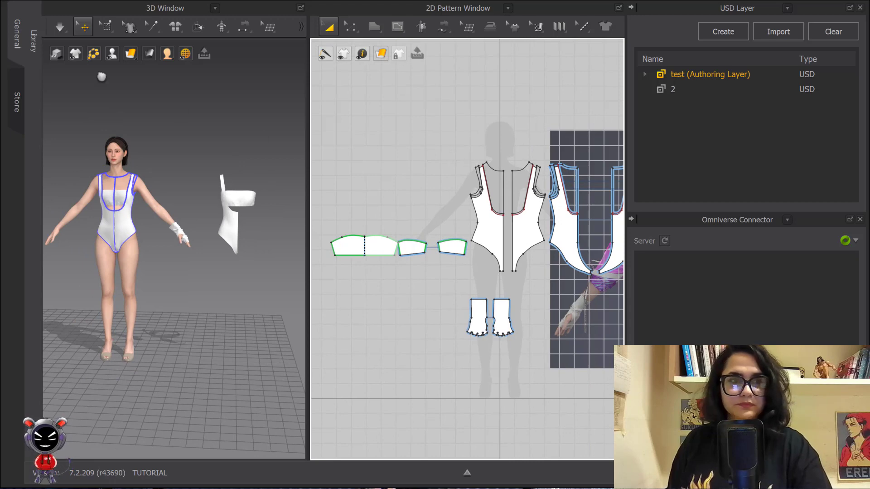
Step: Add all.usd to the scene as an Avatar object with an X translation of 2 m, and clear the selection
{"action": "left_click", "coordinate": [44, 1]}
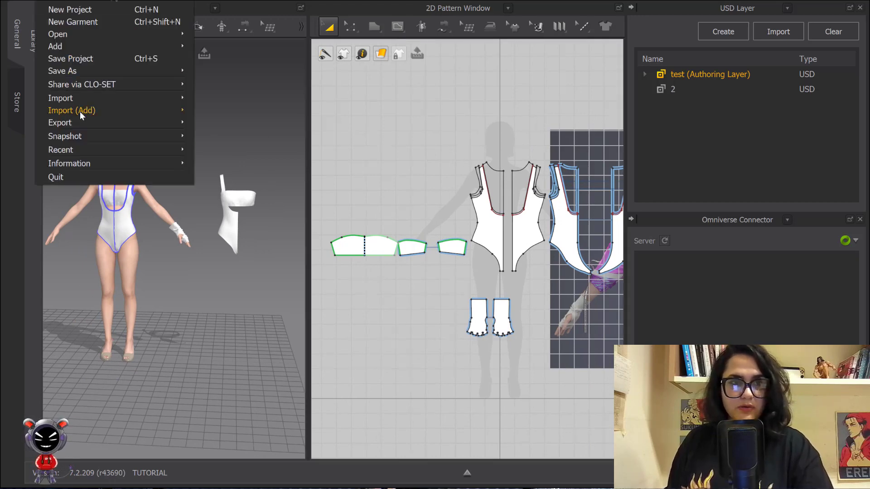
{"action": "mouse_move", "coordinate": [73, 113]}
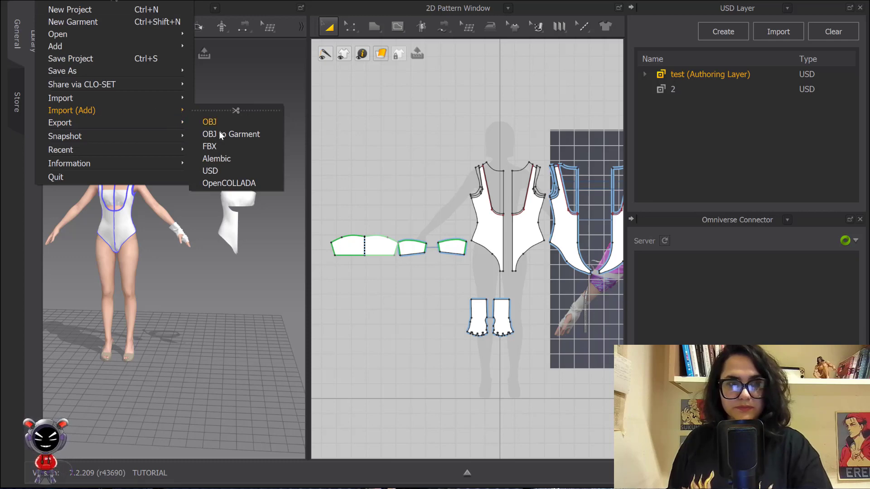
{"action": "left_click", "coordinate": [222, 170]}
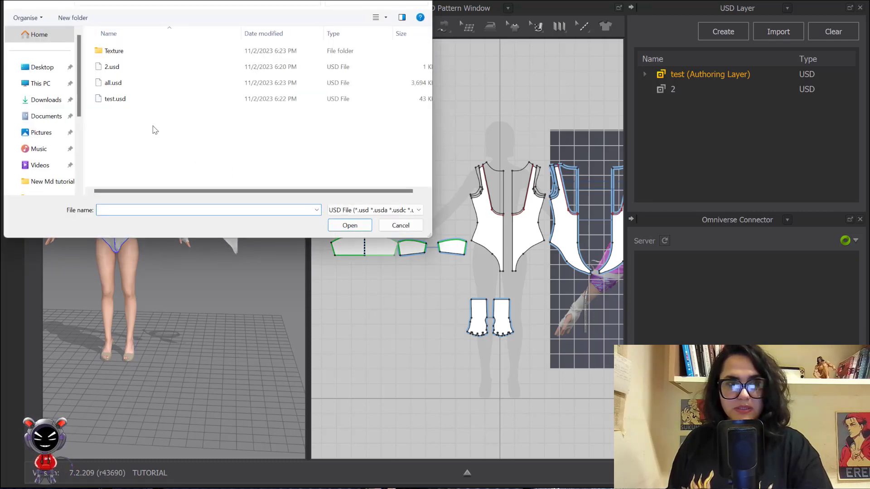
{"action": "left_click", "coordinate": [113, 83]}
{"action": "left_click", "coordinate": [349, 226]}
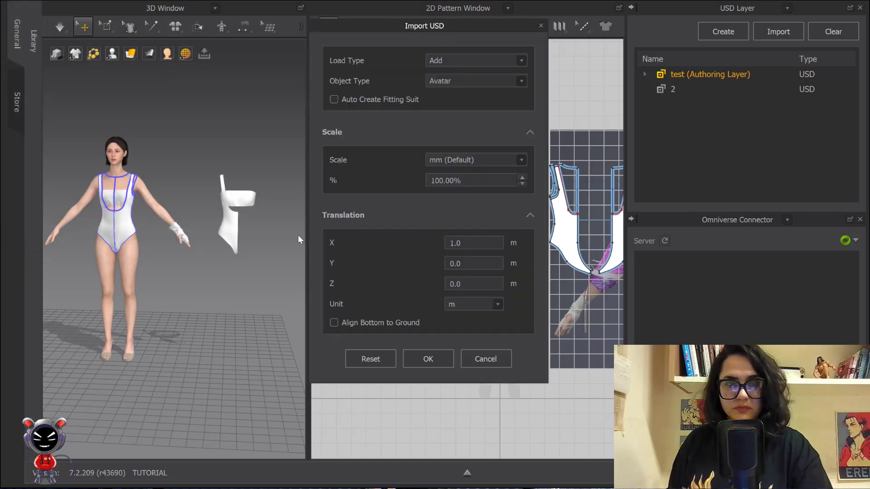
{"action": "left_click_drag", "start_coordinate": [471, 242], "coordinate": [385, 241]}
{"action": "type", "text": "2"}
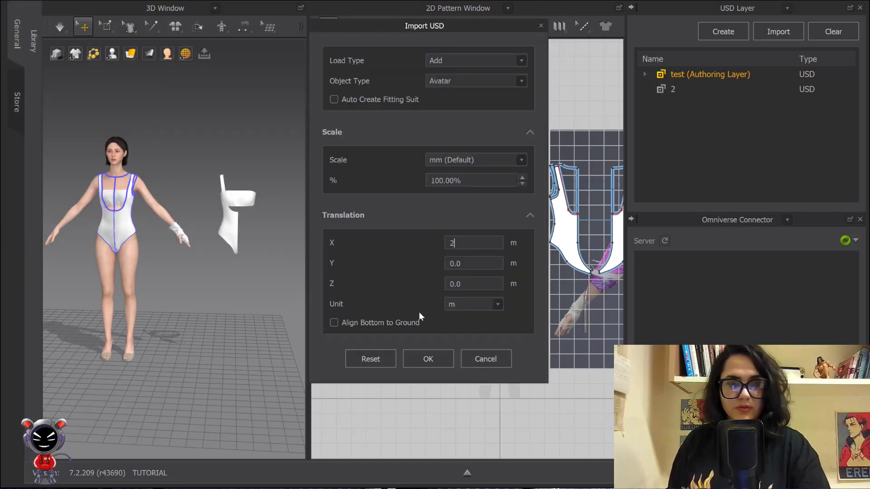
{"action": "left_click", "coordinate": [428, 358]}
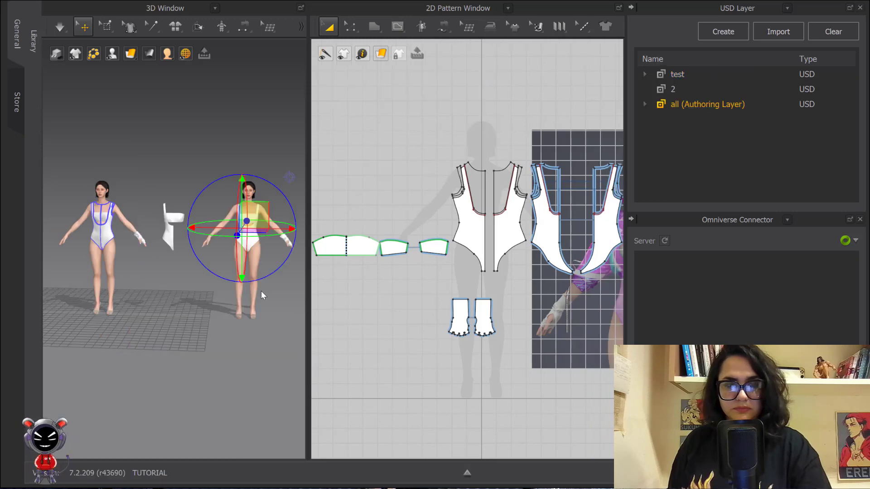
{"action": "left_click", "coordinate": [241, 341]}
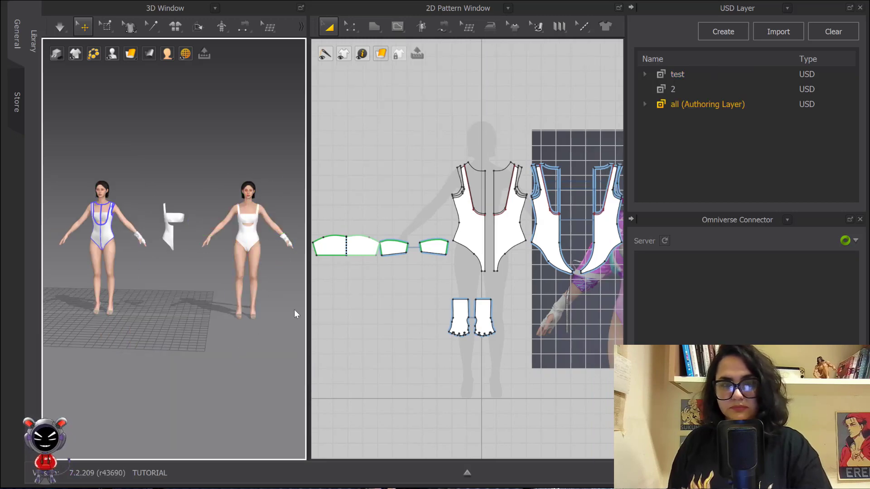
Step: Clear all layers from the USD layer list after viewing the imported avatars side by side
{"action": "scroll", "coordinate": [222, 249], "scroll_direction": "down", "scroll_amount": 2}
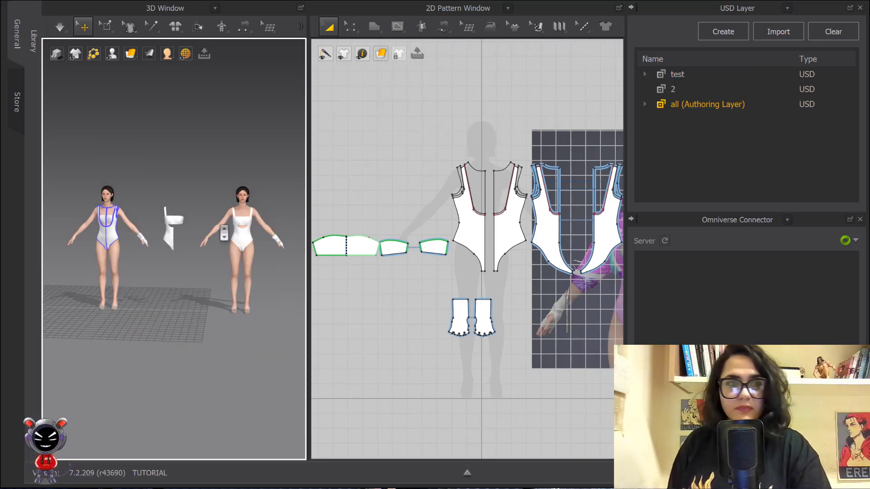
{"action": "scroll", "coordinate": [398, 184], "scroll_direction": "down", "scroll_amount": 3}
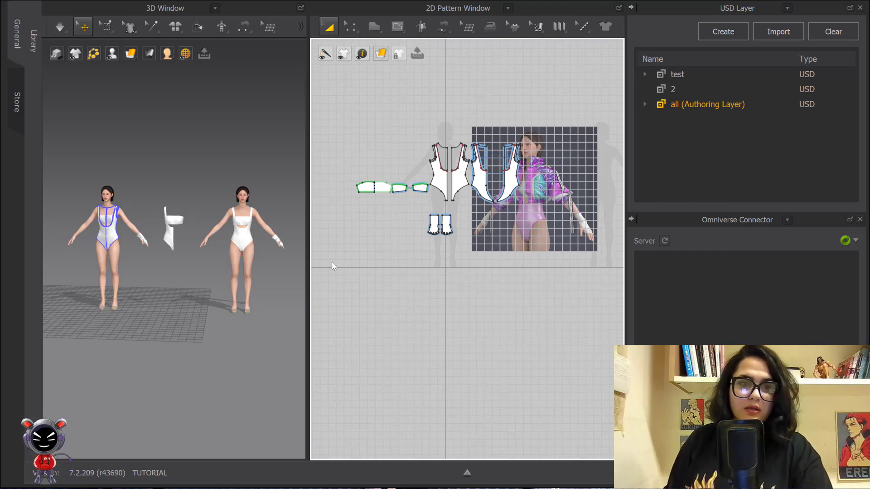
{"action": "middle_click_drag", "start_coordinate": [150, 184], "coordinate": [162, 170]}
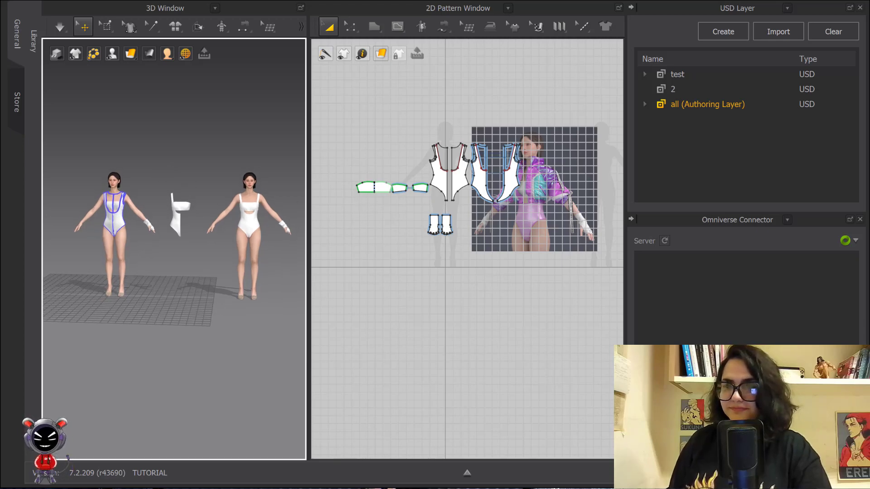
{"action": "left_click", "coordinate": [834, 31]}
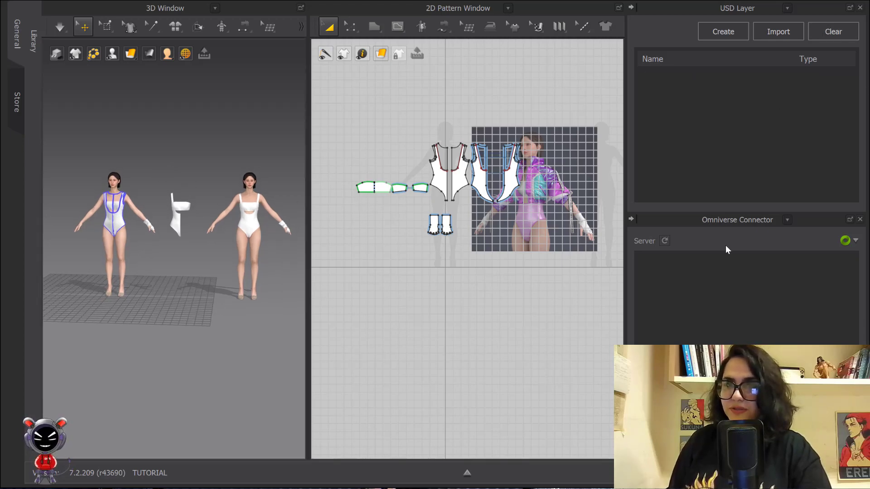